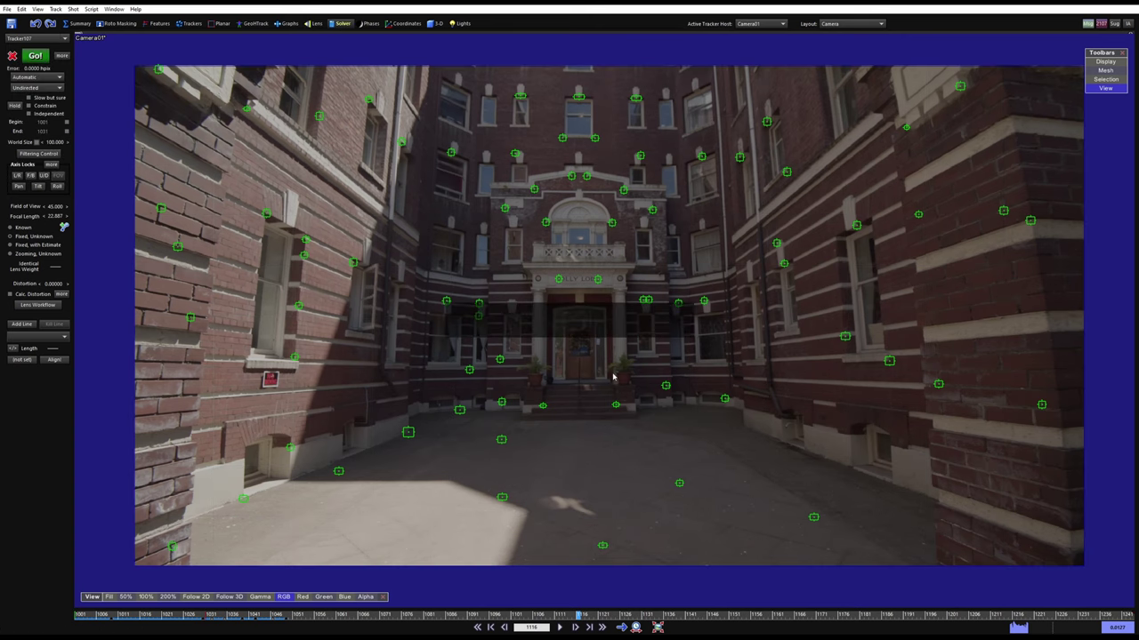
Look through the Perspective, Quad and Quad Perspective layouts, and return to the Camera layout
middle_drag(613, 376, 574, 395)
key(F3)
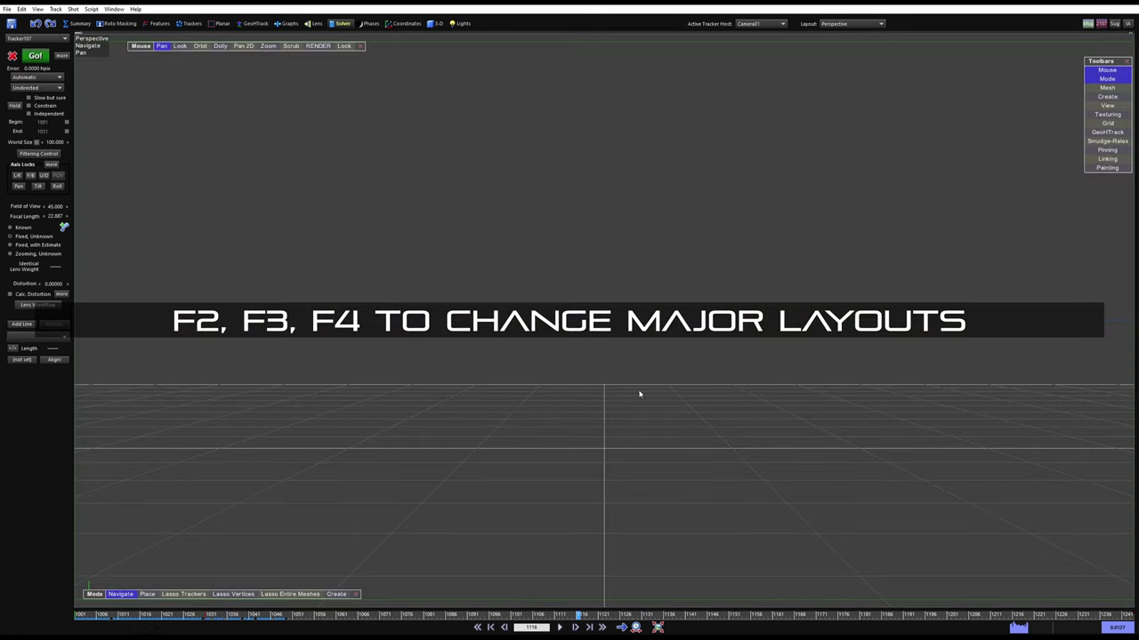
key(F3)
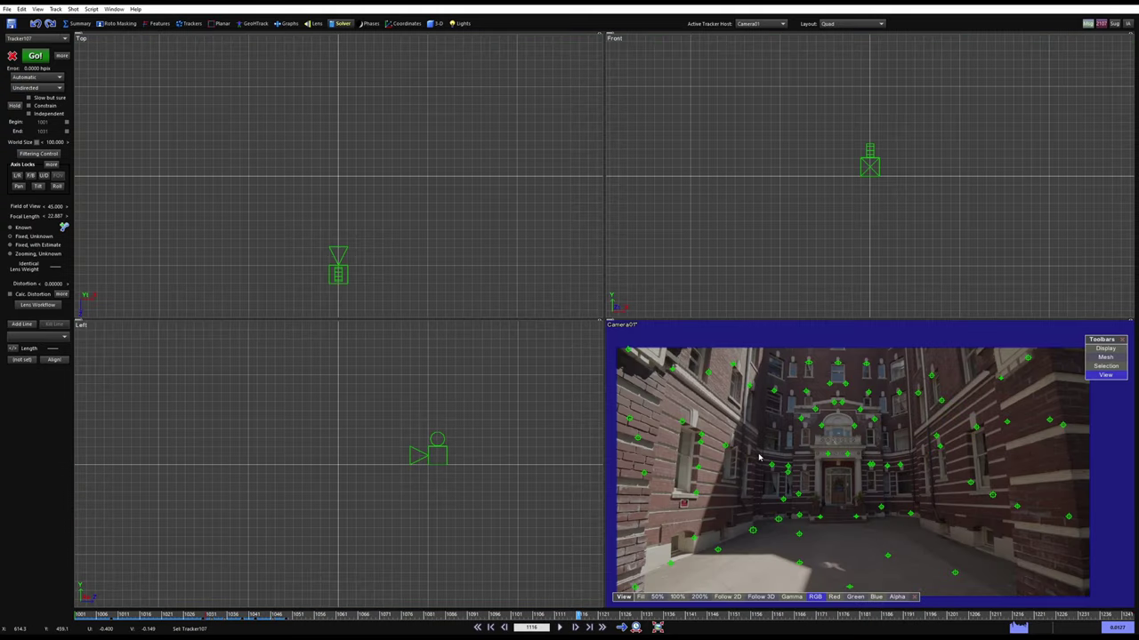
key(F4)
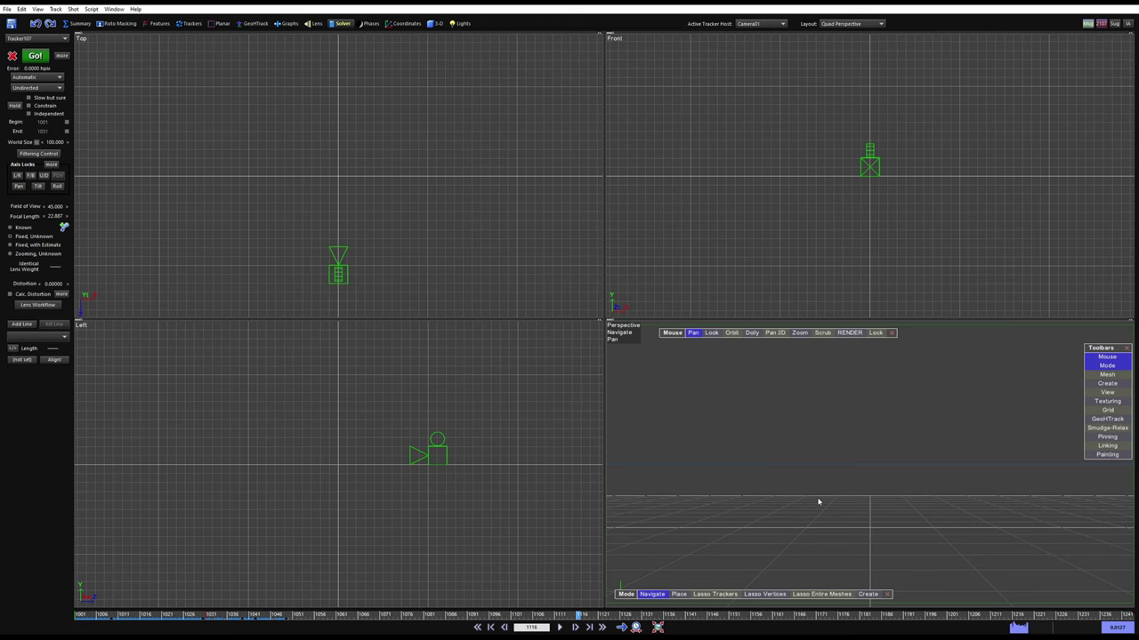
key(F2)
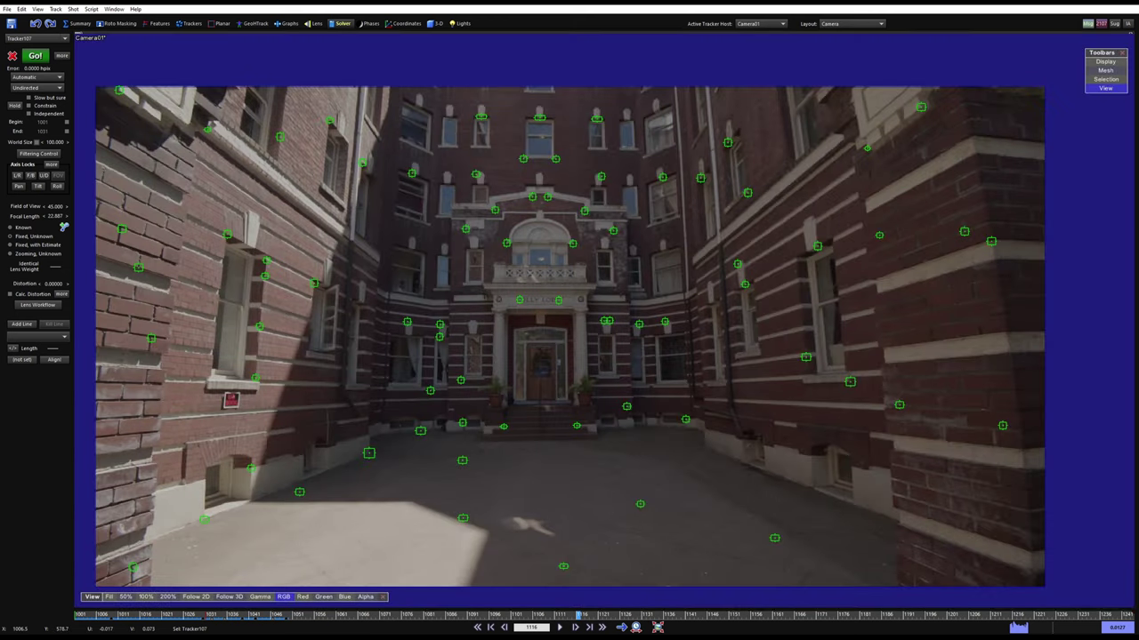
right_drag(562, 355, 567, 370)
middle_drag(567, 370, 586, 355)
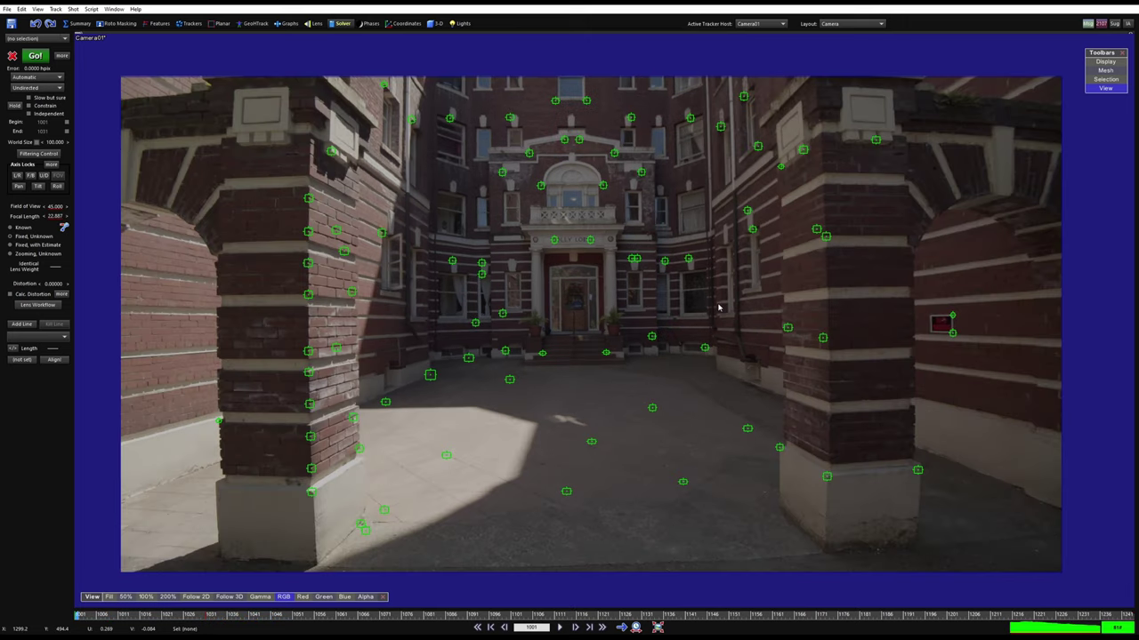
Solve the camera in Automatic mode, accept the solve, and play back the shot with the solved points
click(35, 56)
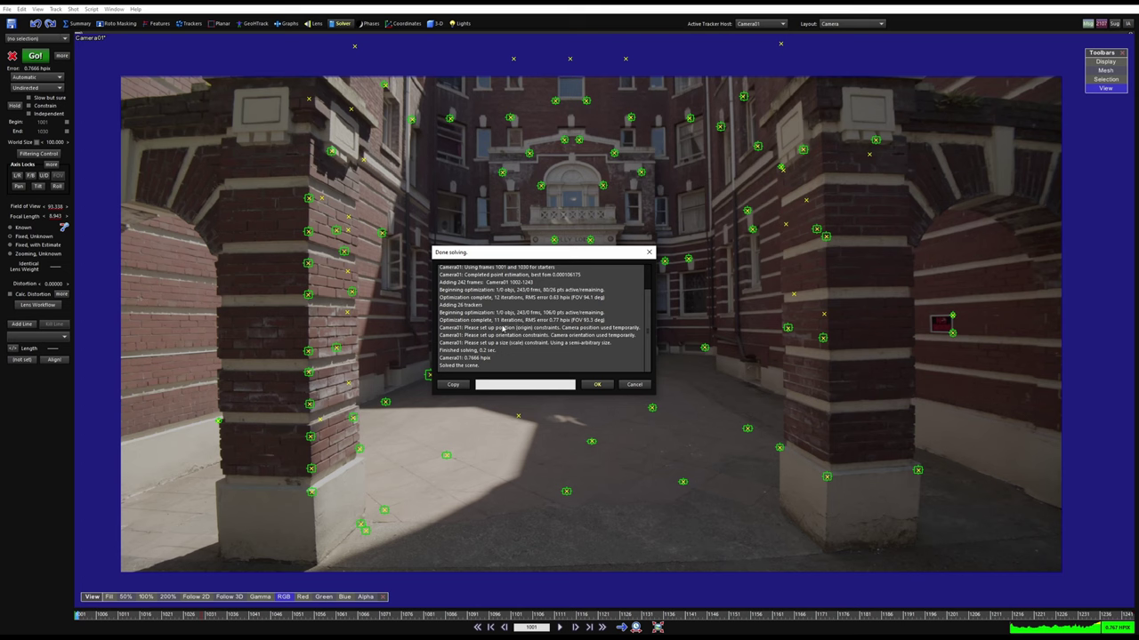
click(595, 384)
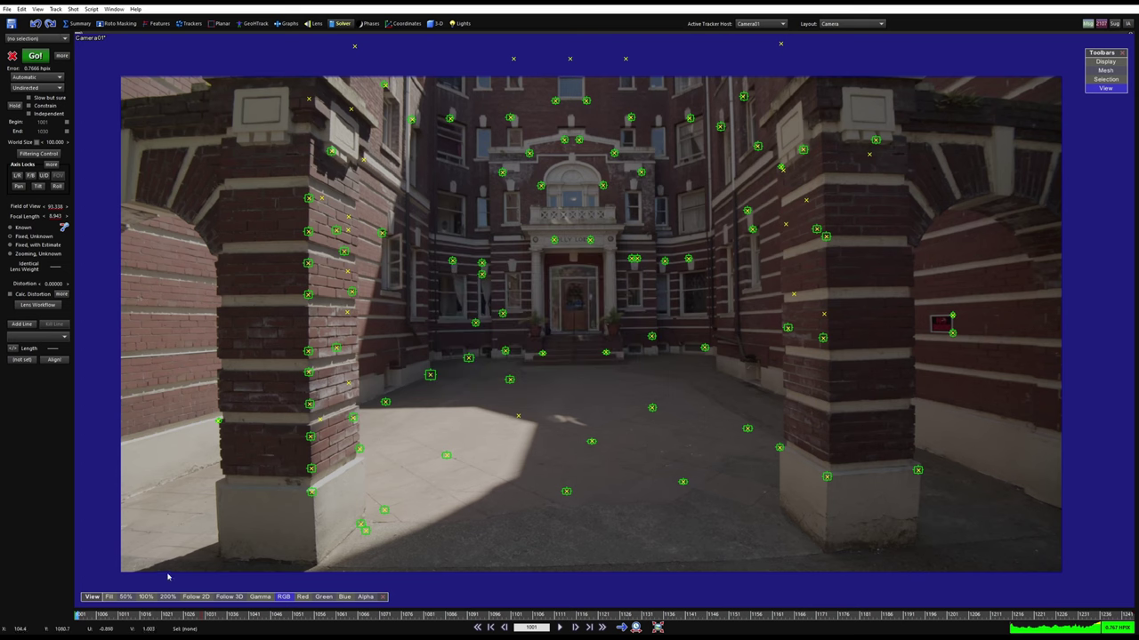
click(206, 614)
key(space)
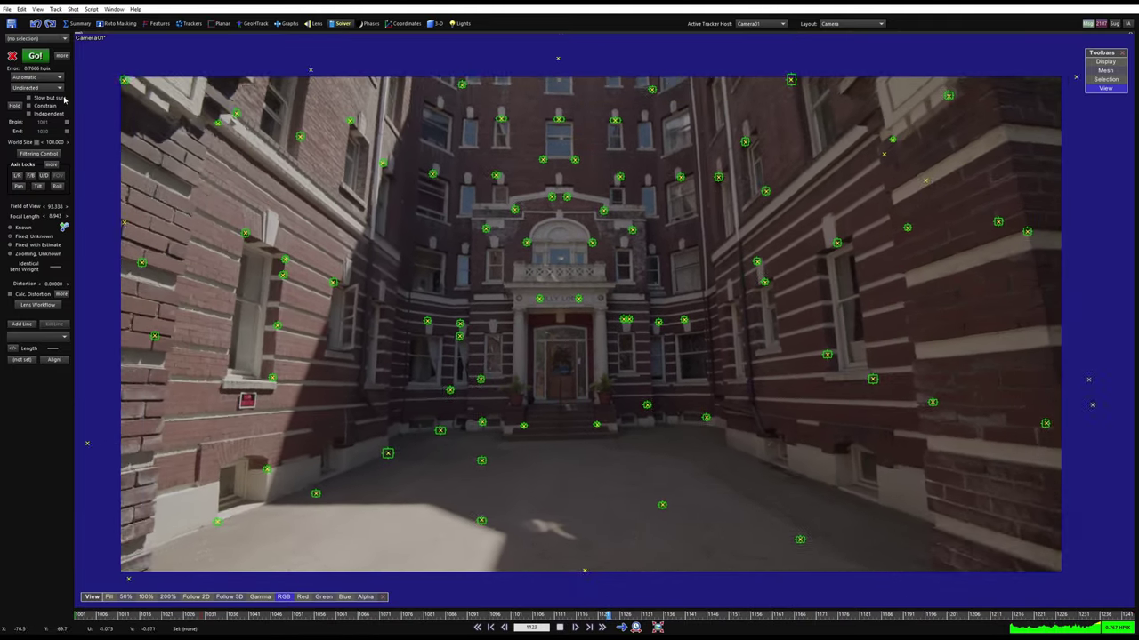
Set the camera's solving mode to Refine
click(54, 78)
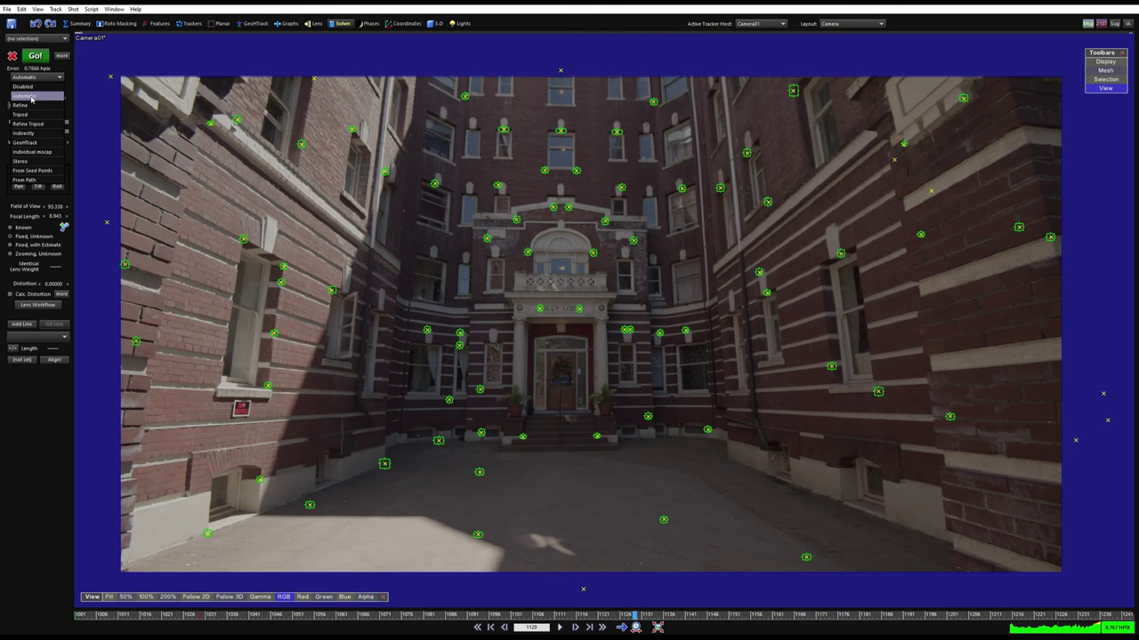
click(41, 107)
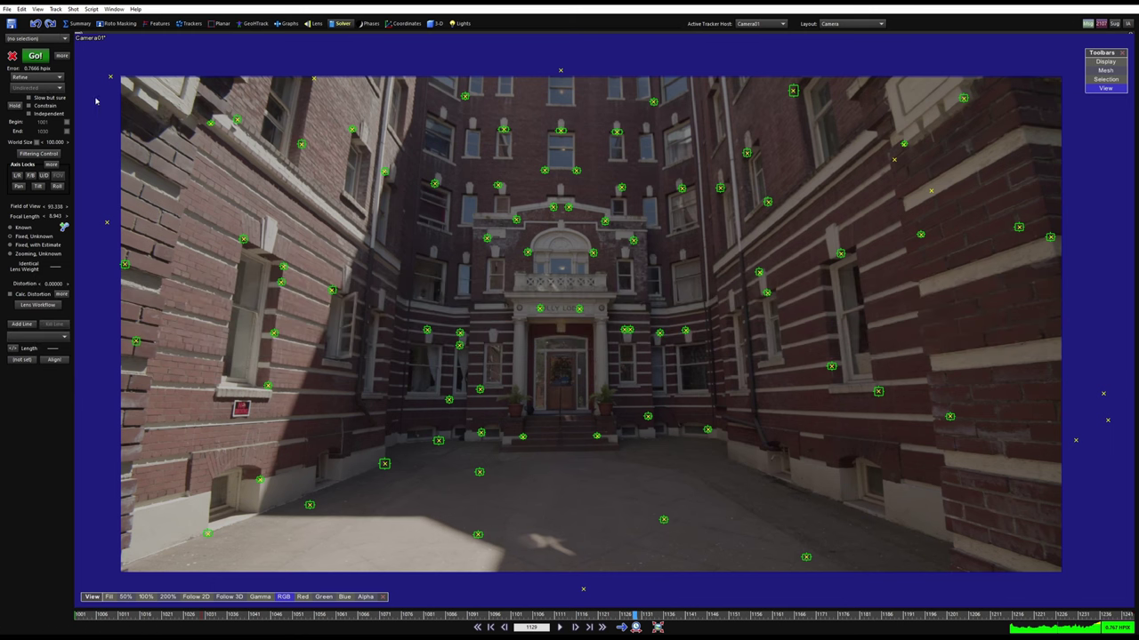
click(51, 77)
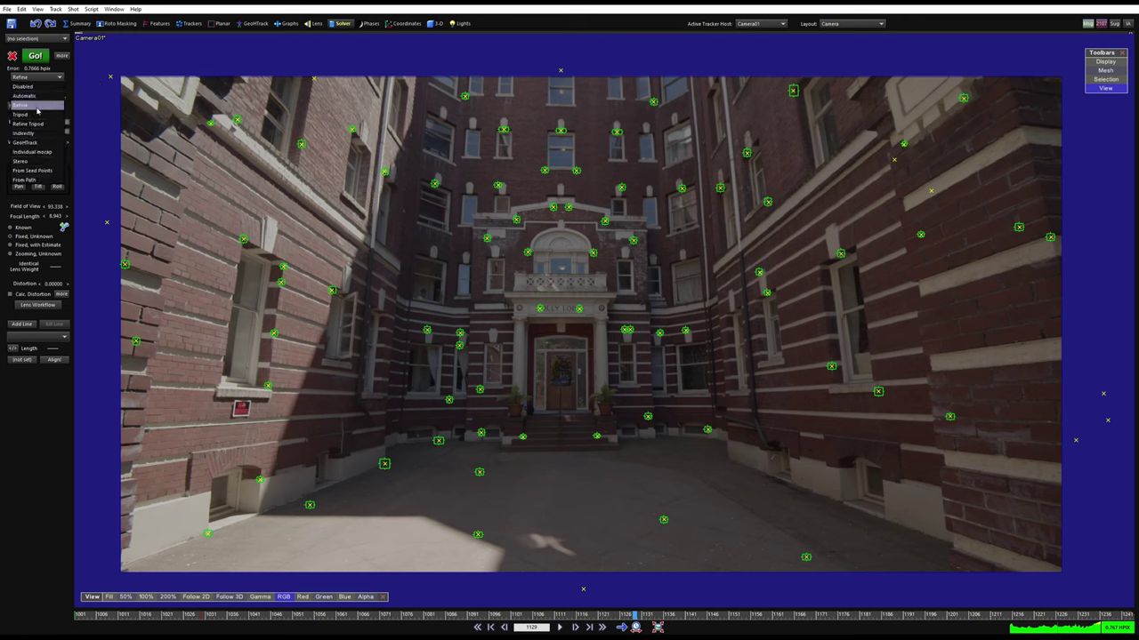
click(38, 107)
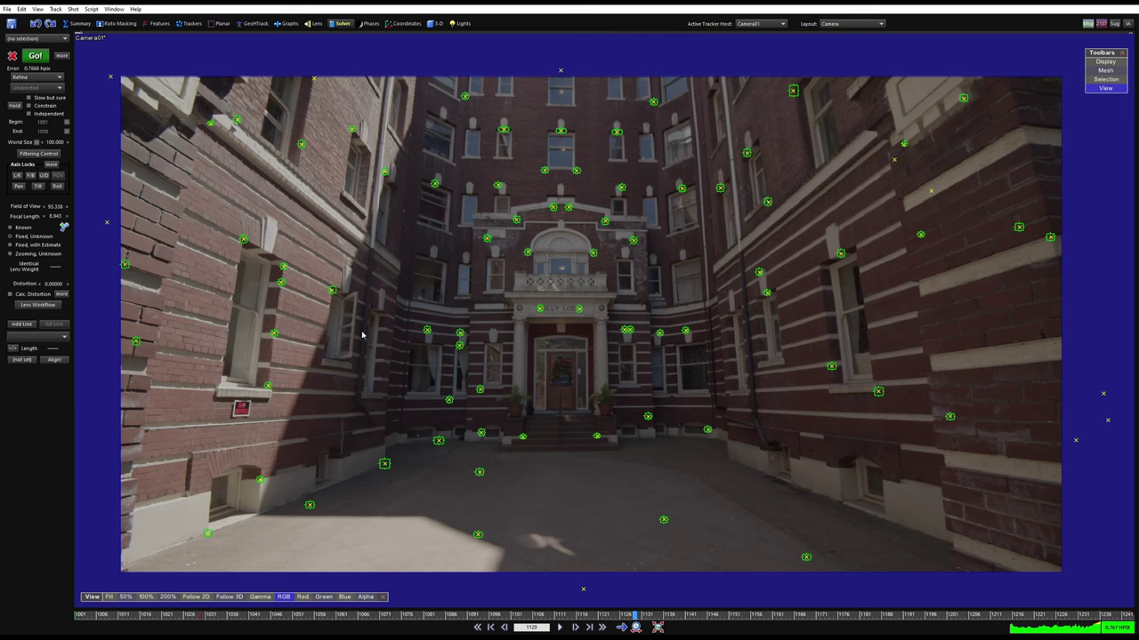
click(57, 79)
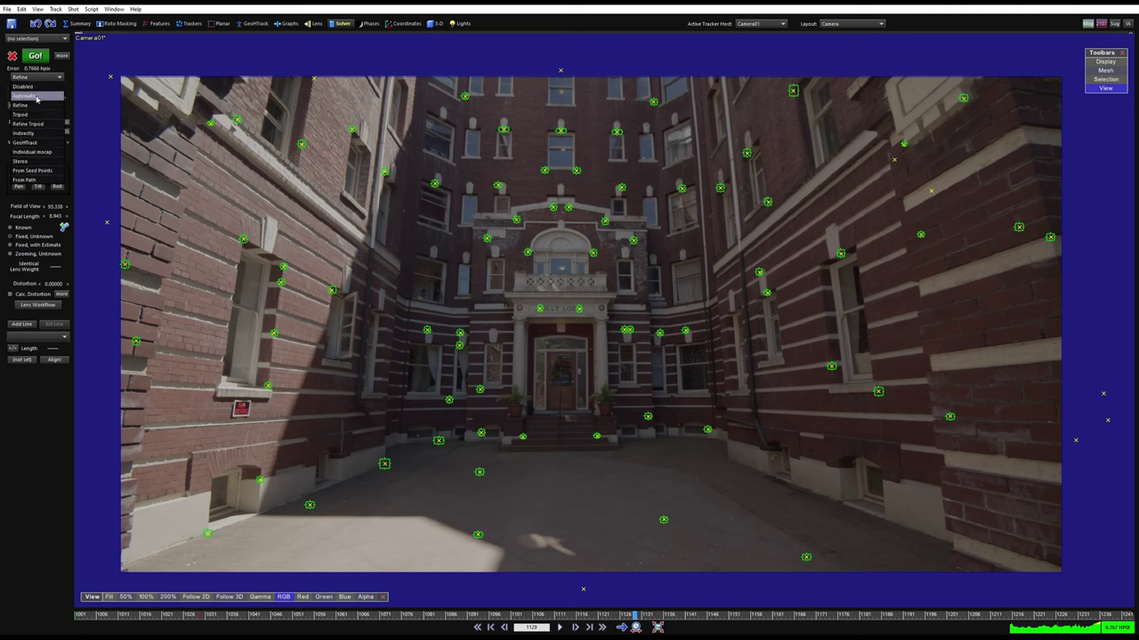
click(37, 97)
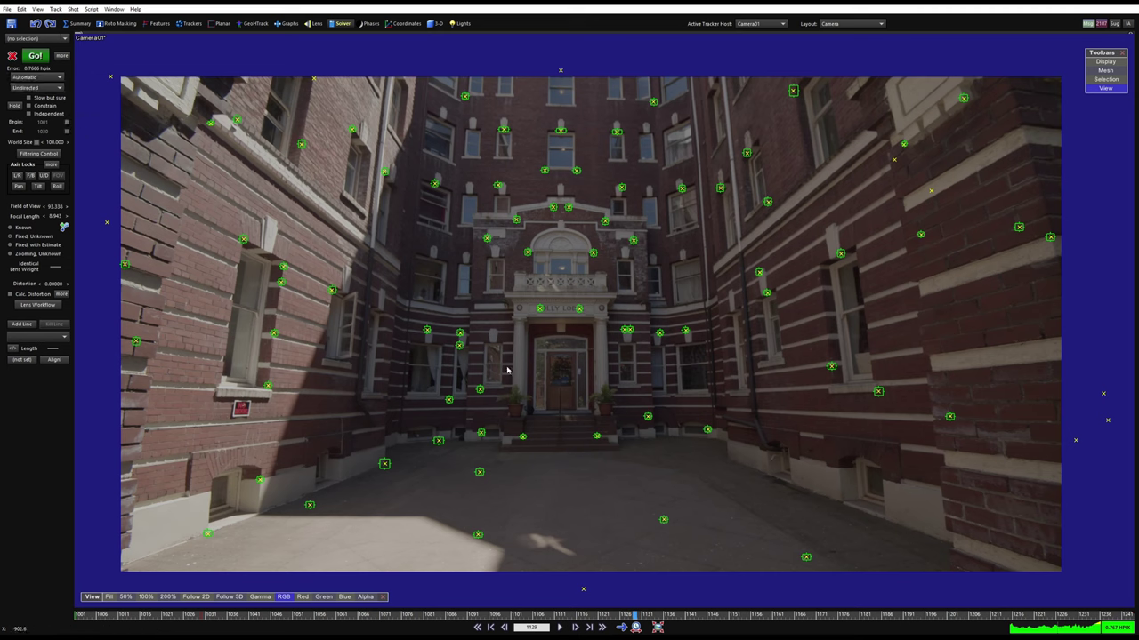
click(53, 78)
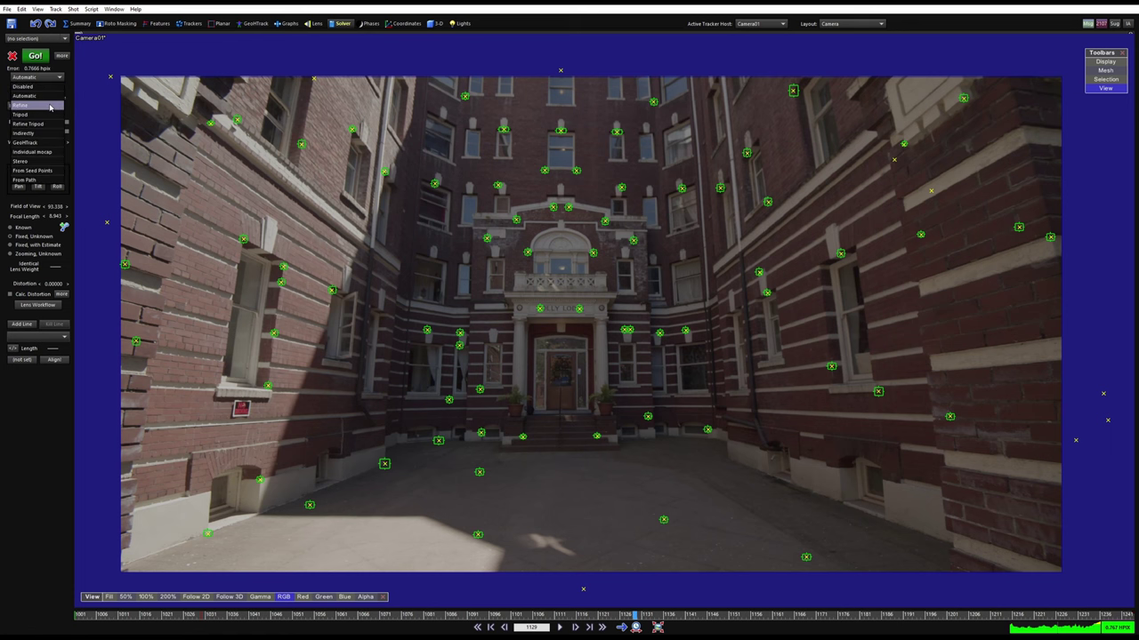
click(51, 105)
Play the shot from its first frame to check how the solved points stick to the trackers
key(shift+a)
key(space)
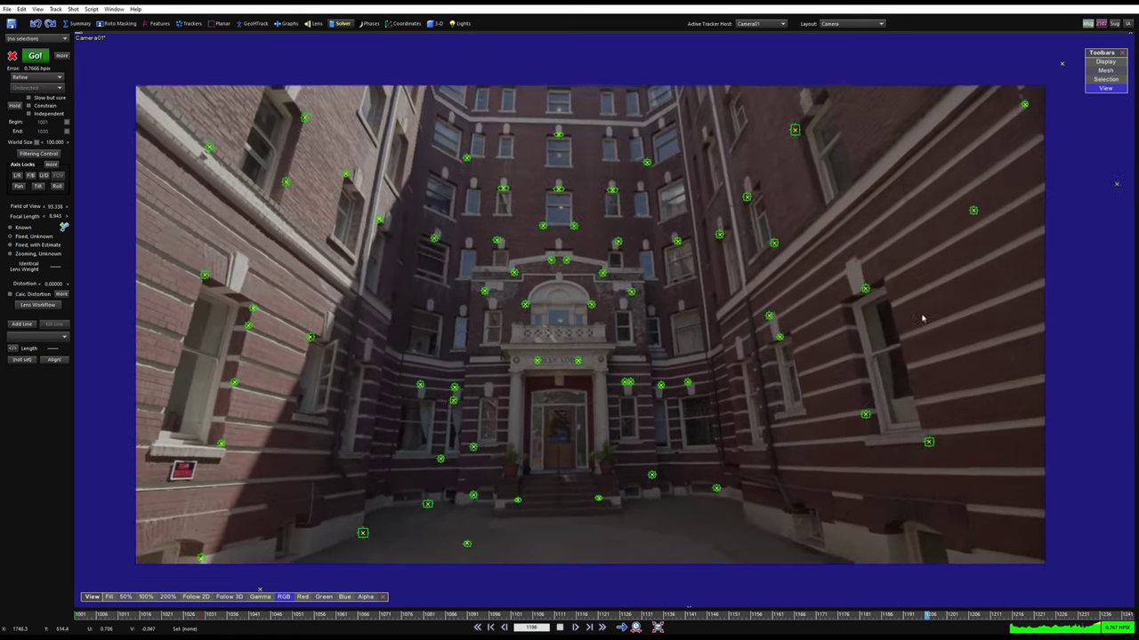
key(shift+a)
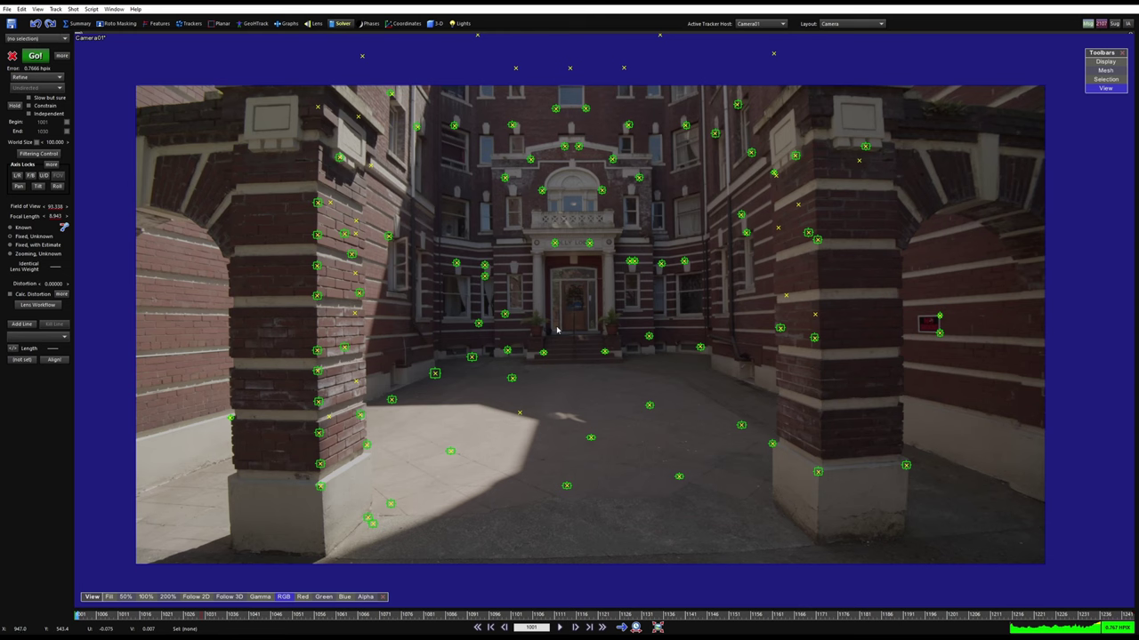
key(space)
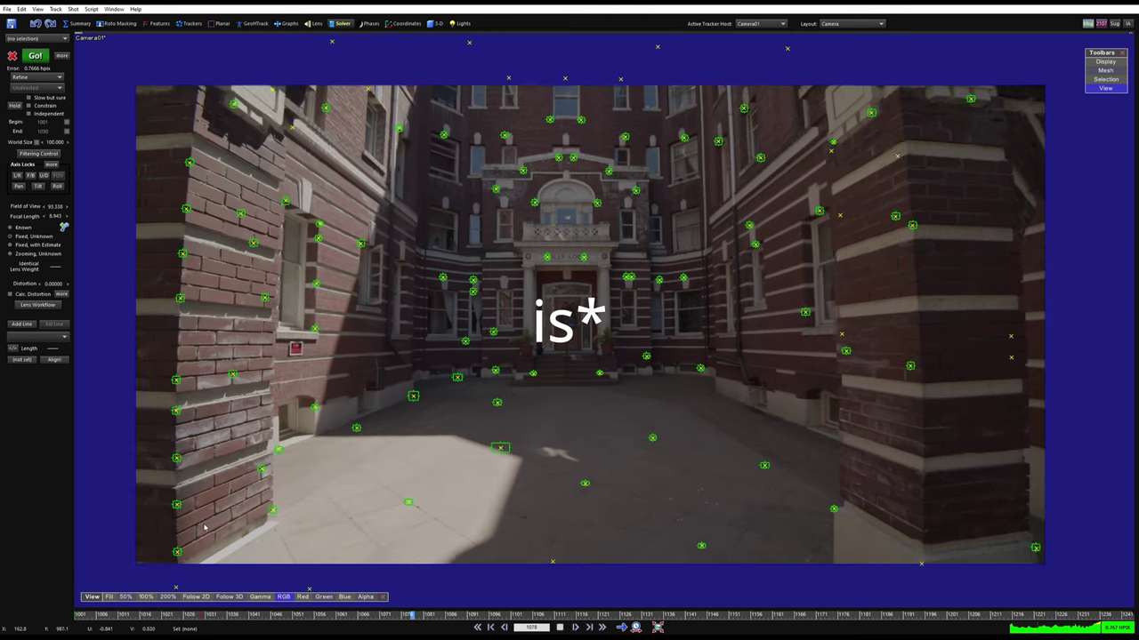
Examine a tracker on the near brick pillar's lower corner up close with Follow 2D, and return to frame 1001
key(space)
click(169, 509)
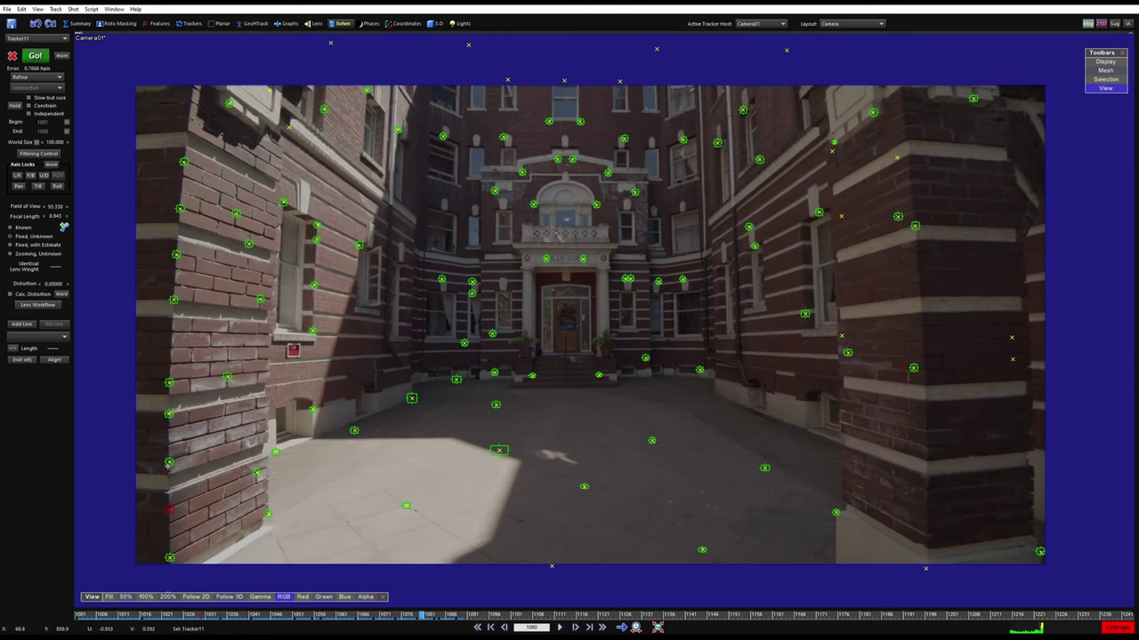
key(5)
scroll(320, 490, up, 10)
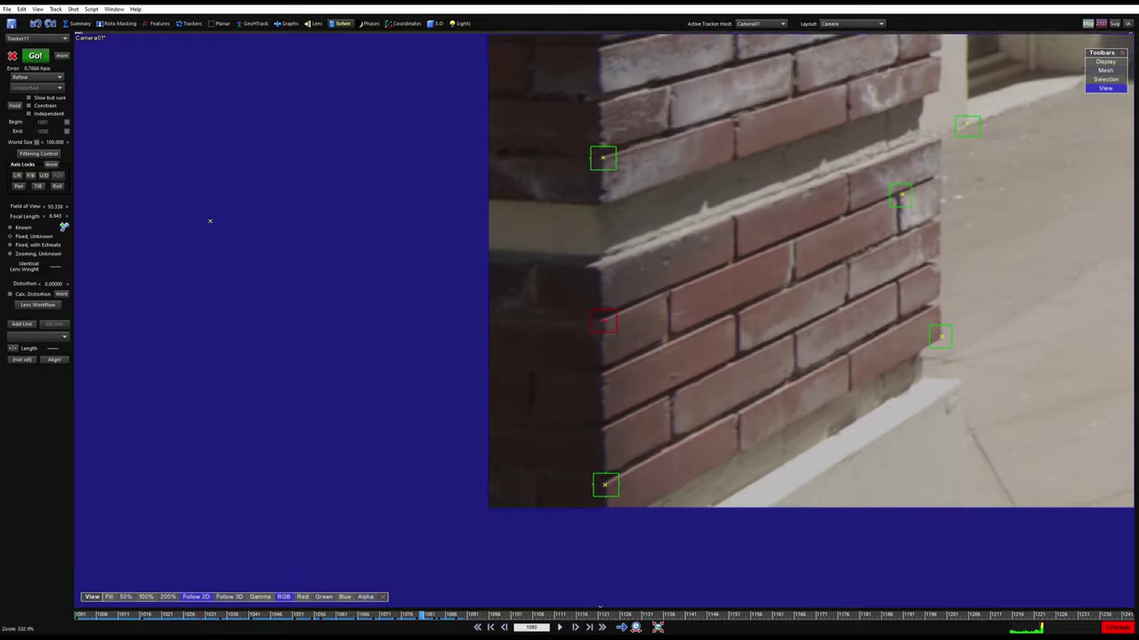
drag(403, 623, 78, 614)
click(456, 426)
scroll(457, 425, down, 7)
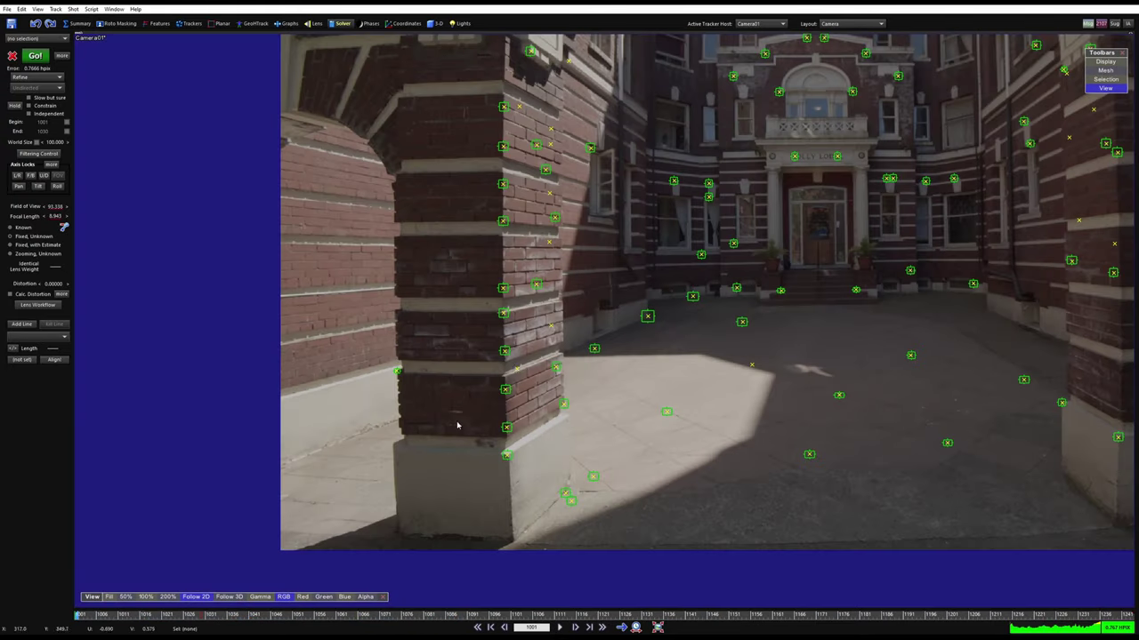
middle_drag(600, 292, 377, 321)
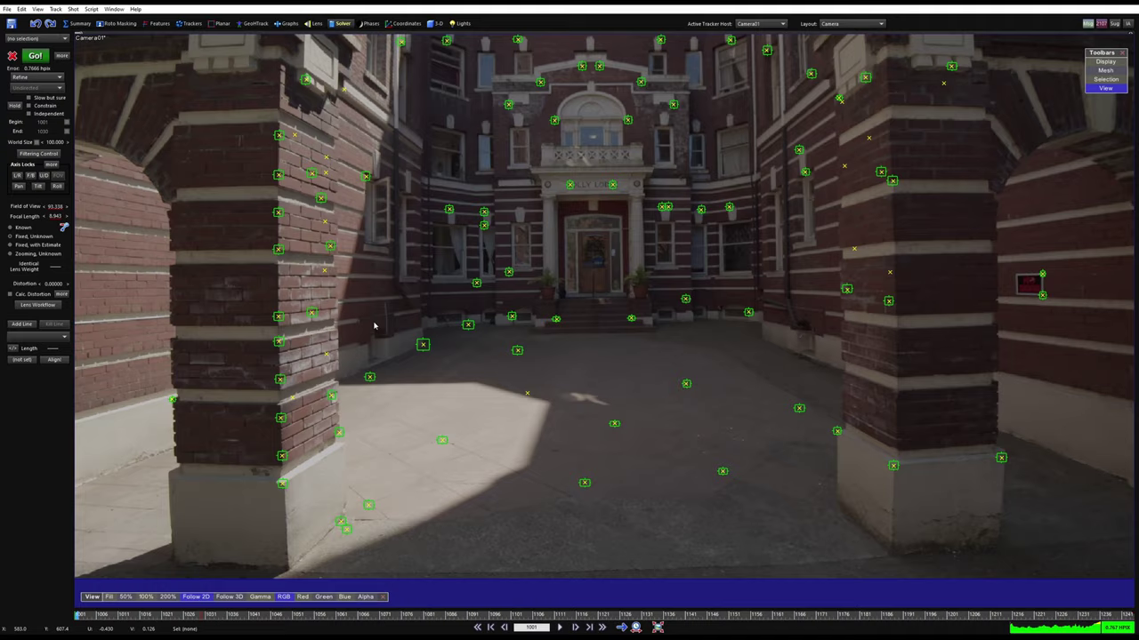
Play the shot to around frame 1132 and examine a tracker beside the sunlit brick wall's window at other frames
key(space)
scroll(378, 334, down, 3)
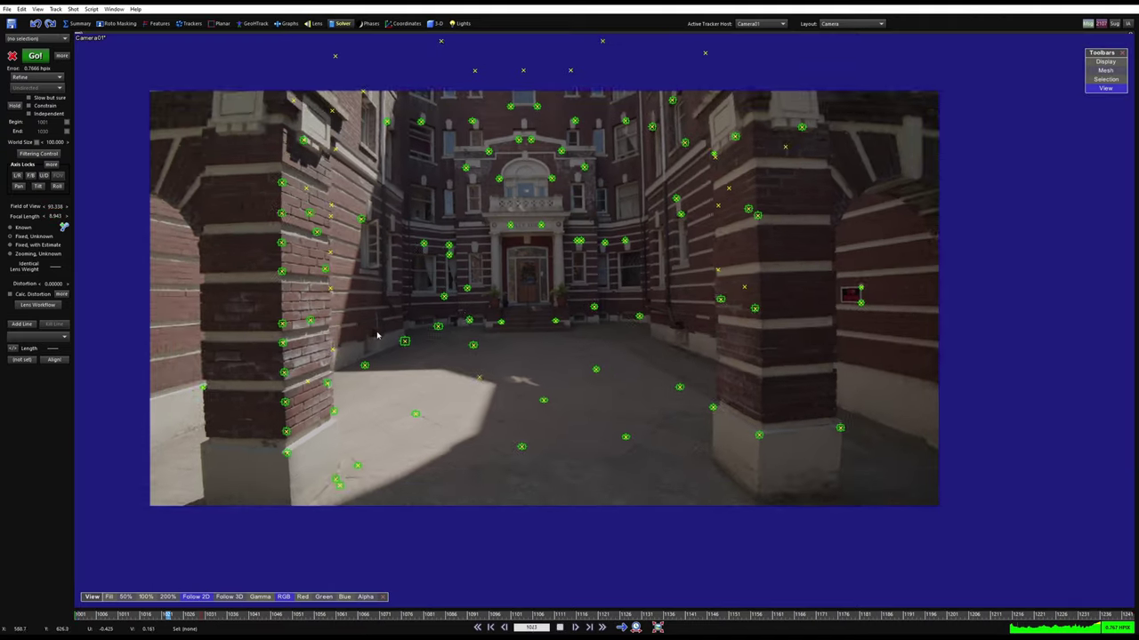
middle_drag(491, 335, 529, 383)
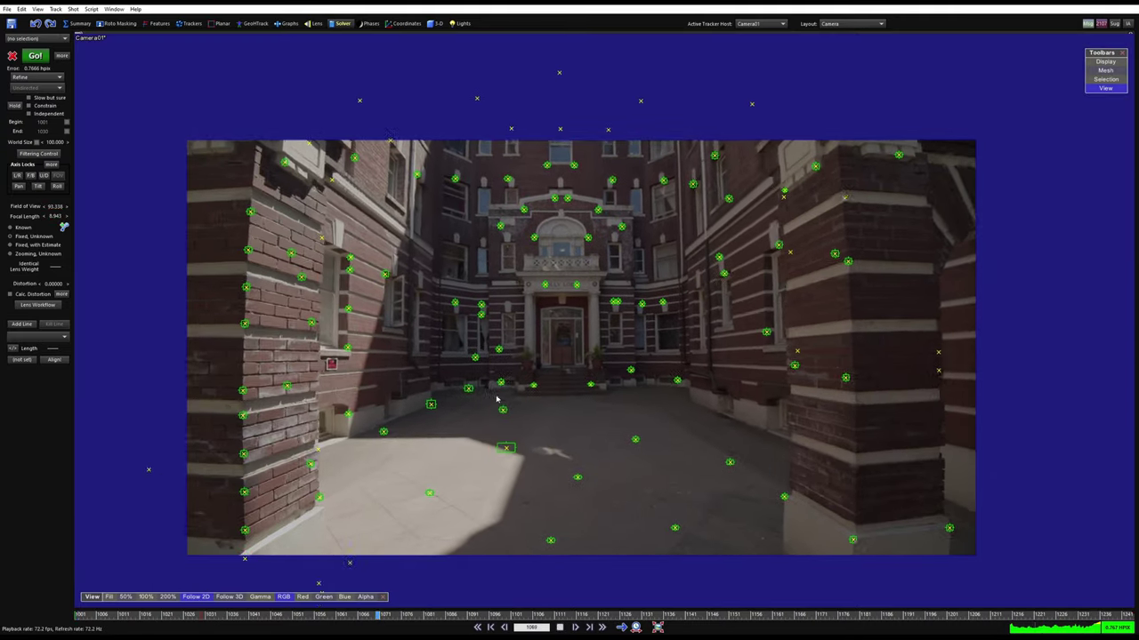
key(space)
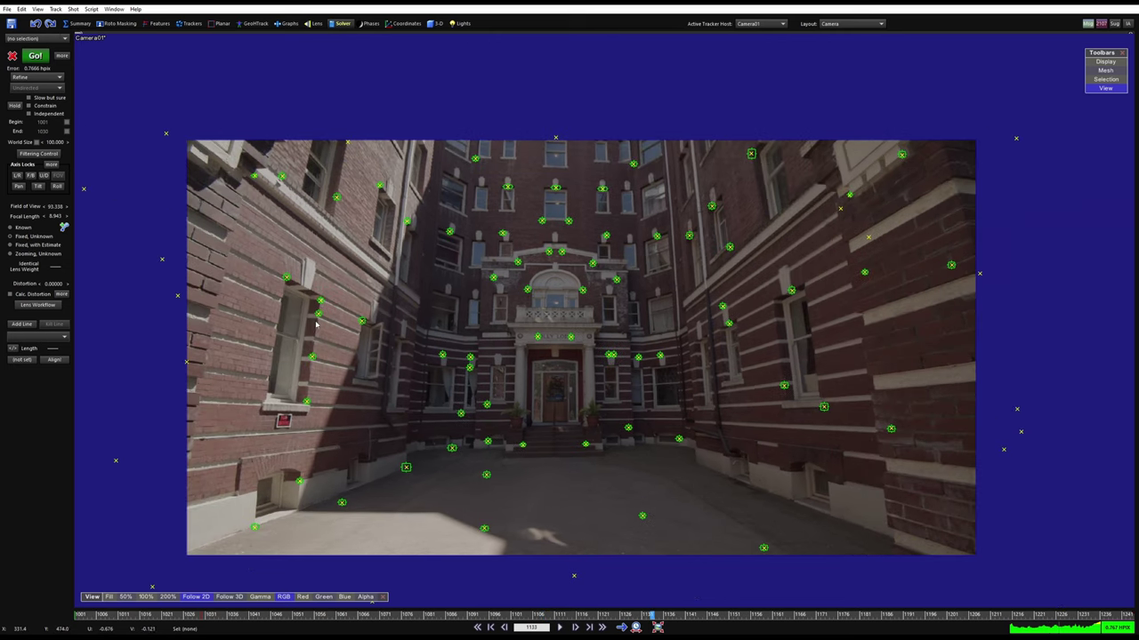
click(318, 303)
scroll(317, 302, up, 6)
click(474, 616)
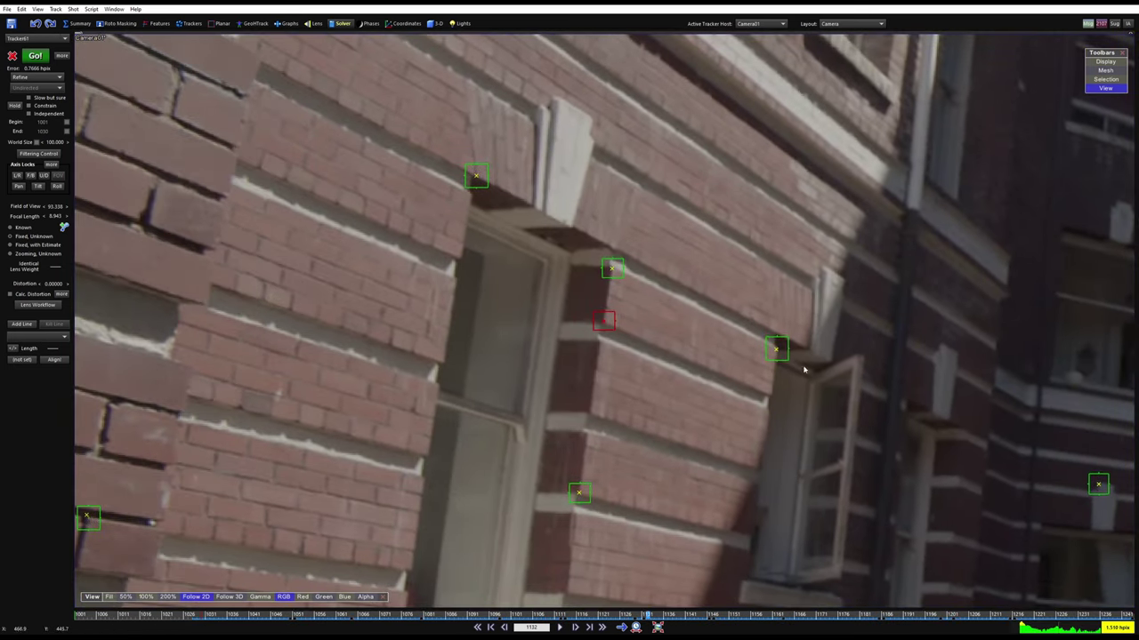
scroll(546, 381, down, 4)
key(5)
drag(583, 620, 363, 628)
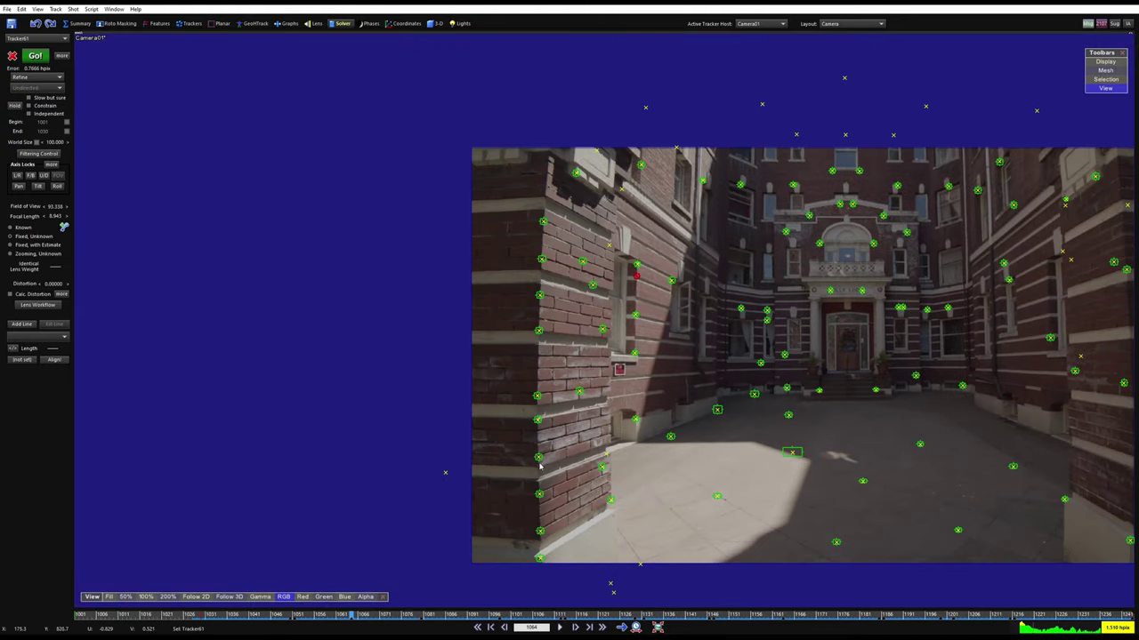
Examine the brick pillar's lower corner tracker up close, stepping through frames around 1082 to compare its solved point
click(539, 494)
scroll(580, 461, up, 5)
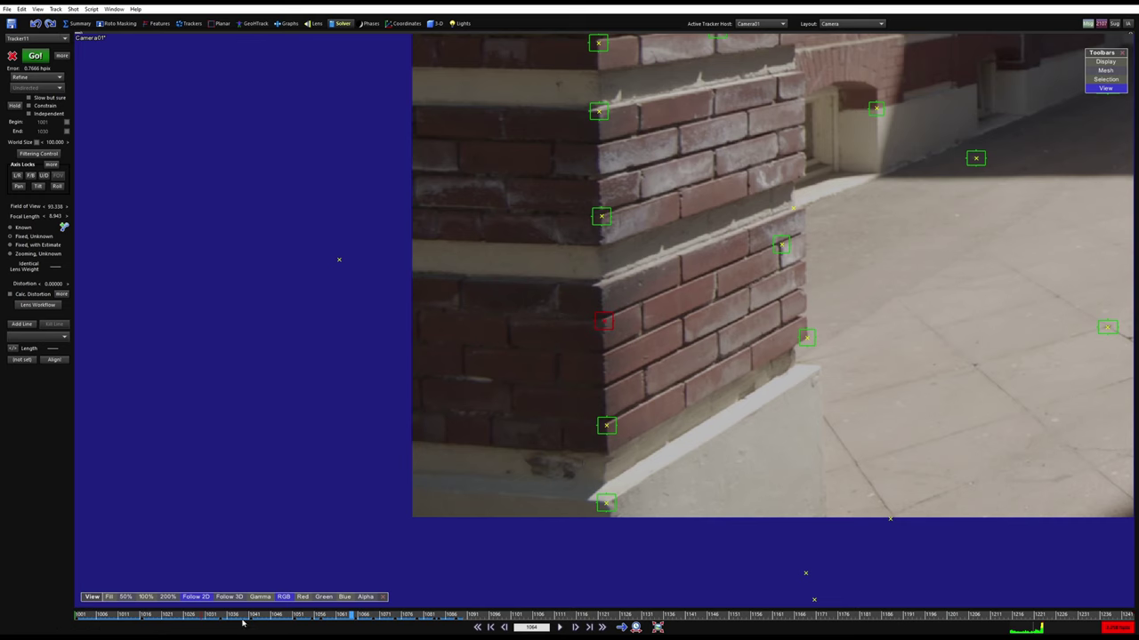
scroll(610, 366, up, 8)
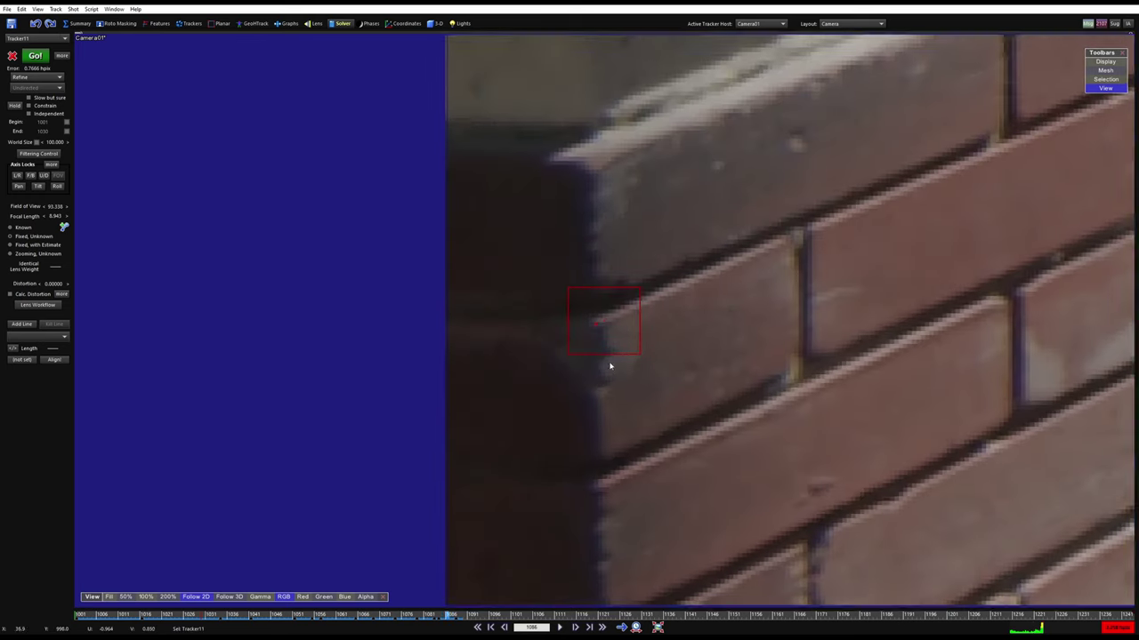
key(s)
key(s)
key(s)
key(s)
key(d)
key(d)
key(d)
key(d)
scroll(594, 347, down, 4)
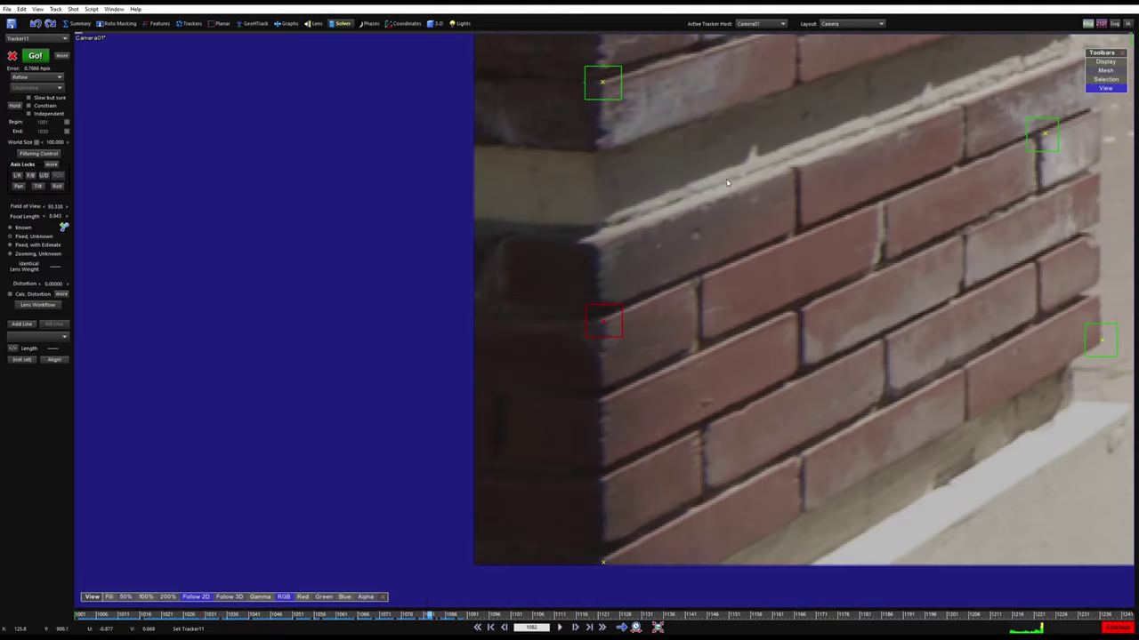
scroll(712, 298, down, 2)
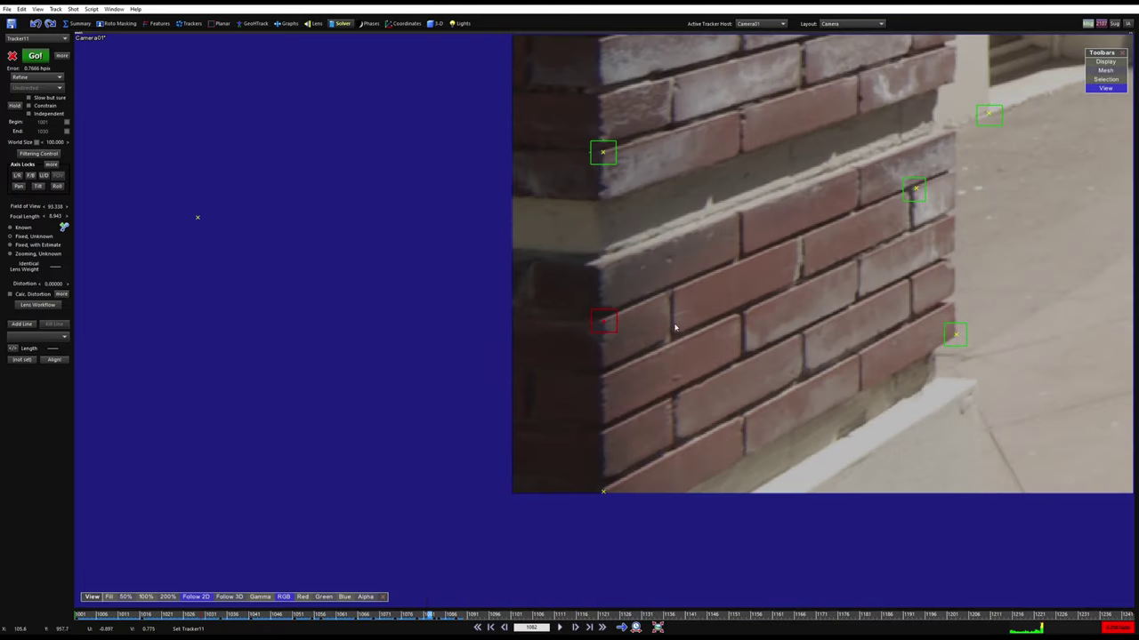
scroll(674, 328, down, 6)
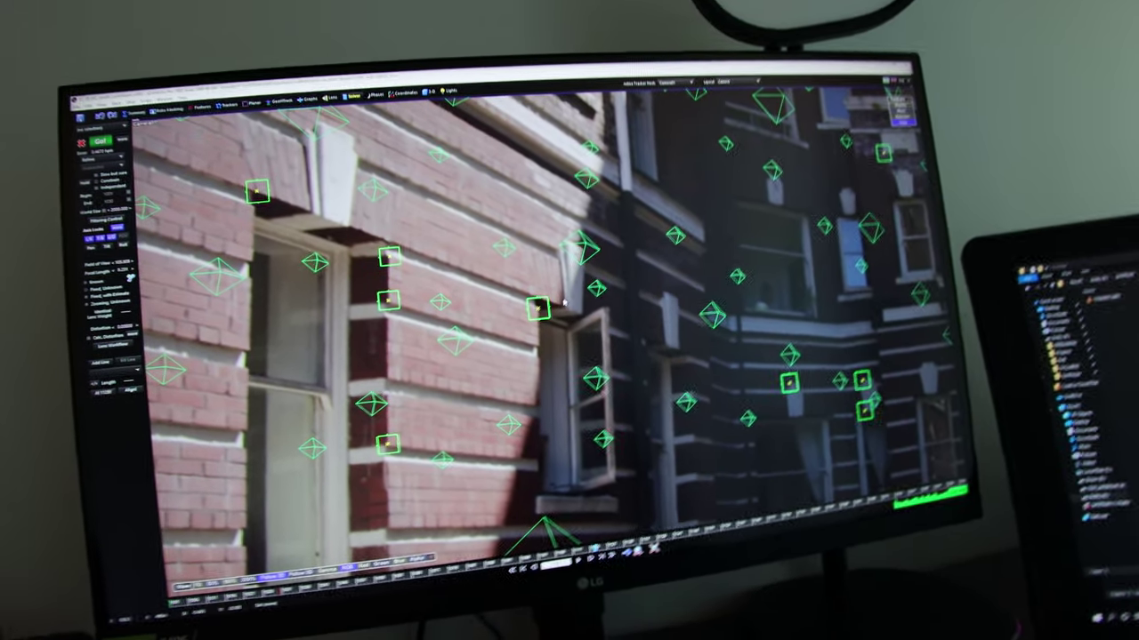
scroll(378, 271, up, 5)
scroll(378, 229, down, 6)
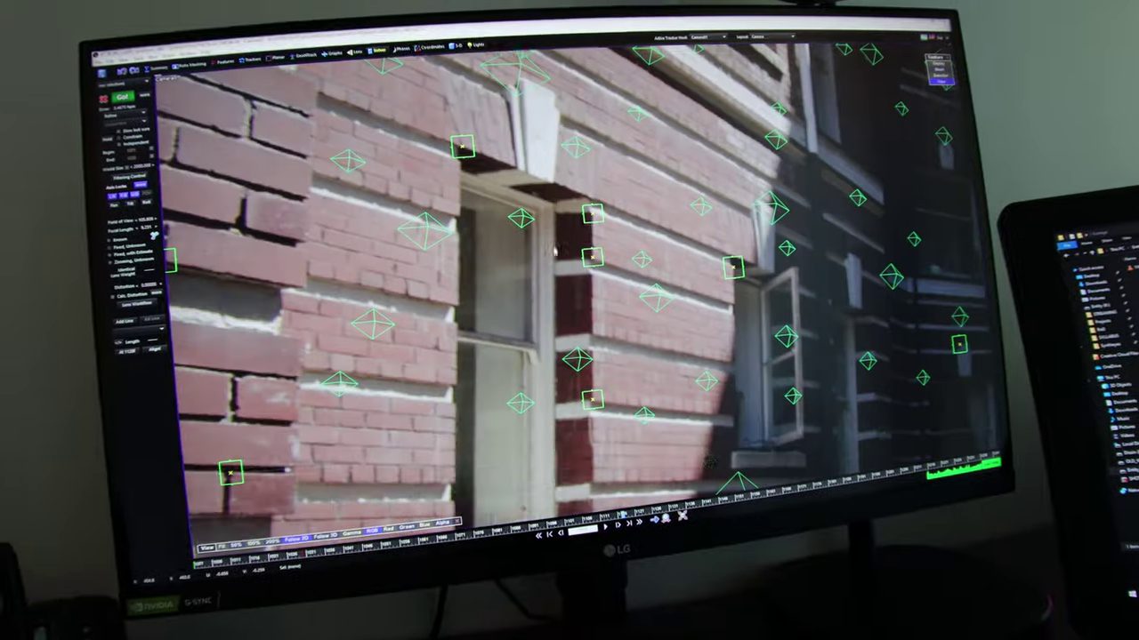
scroll(801, 356, up, 3)
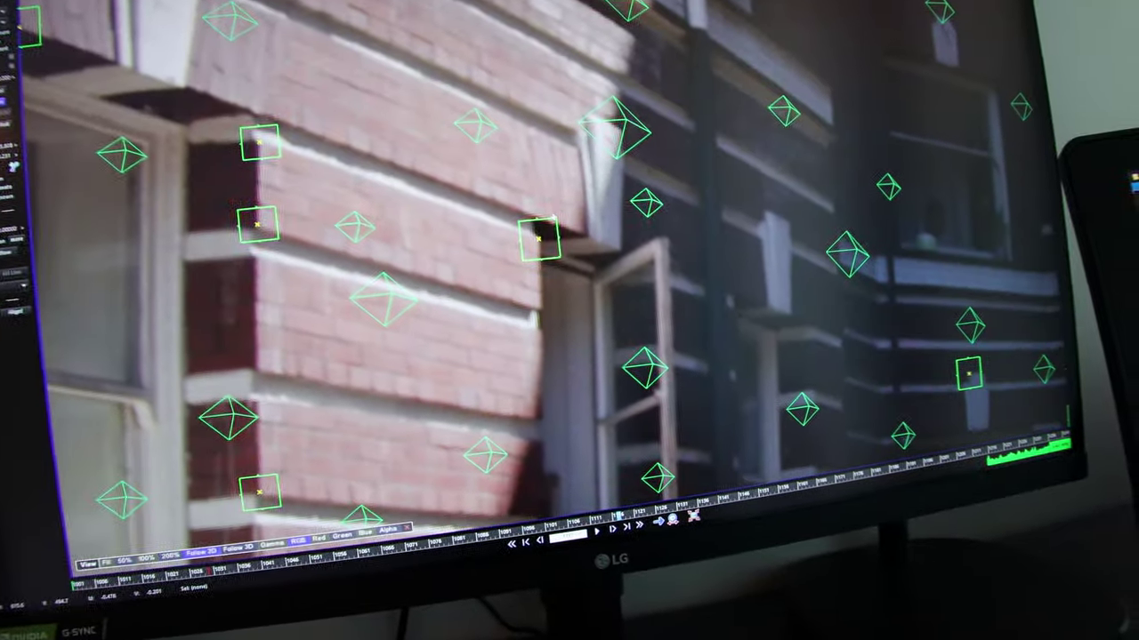
mouse_move(575, 228)
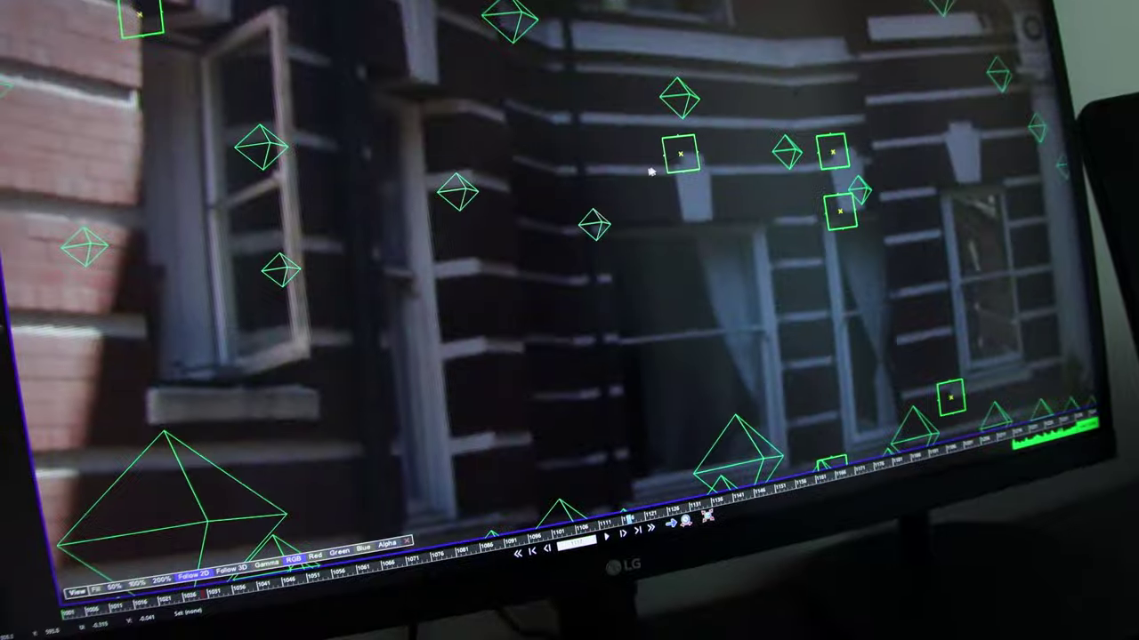
Examine the tracker on the brick edge beside the sunlit wall's window up close against its solved point
mouse_move(664, 166)
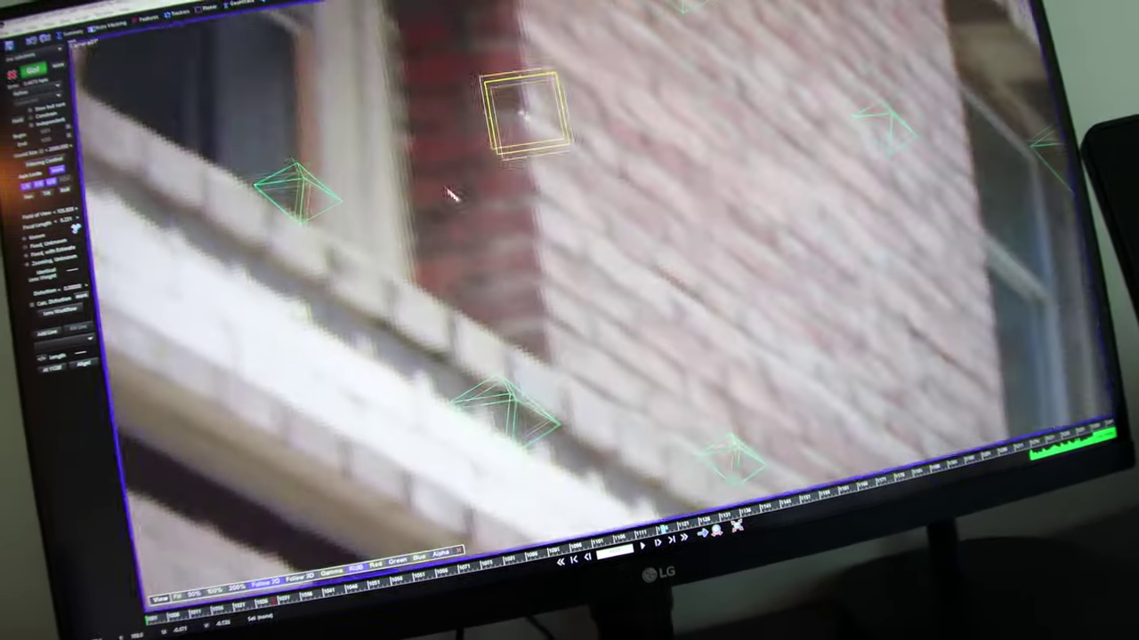
scroll(536, 183, up, 5)
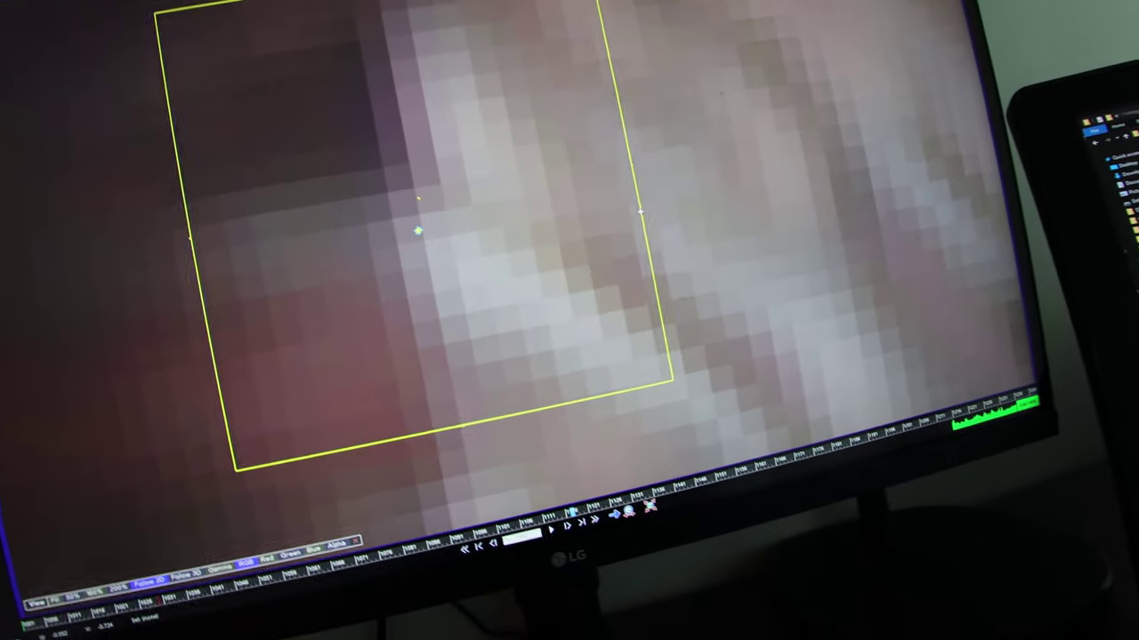
mouse_move(623, 203)
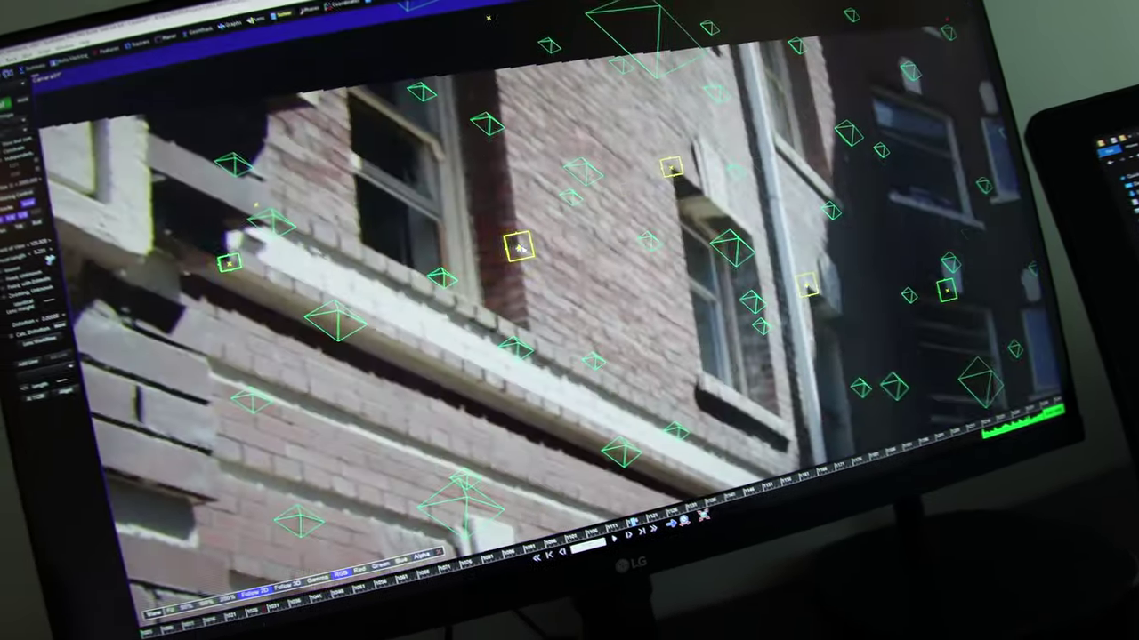
scroll(521, 250, down, 8)
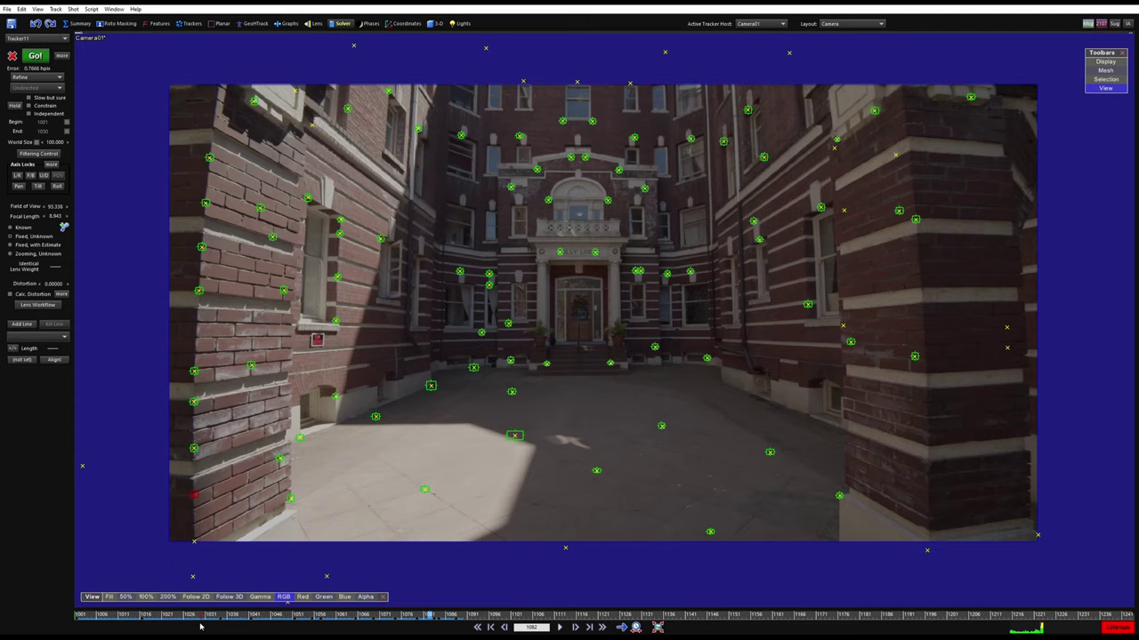
Compare the near brick pillar's trackers with their solved points at frames 1035 and 1080
click(229, 614)
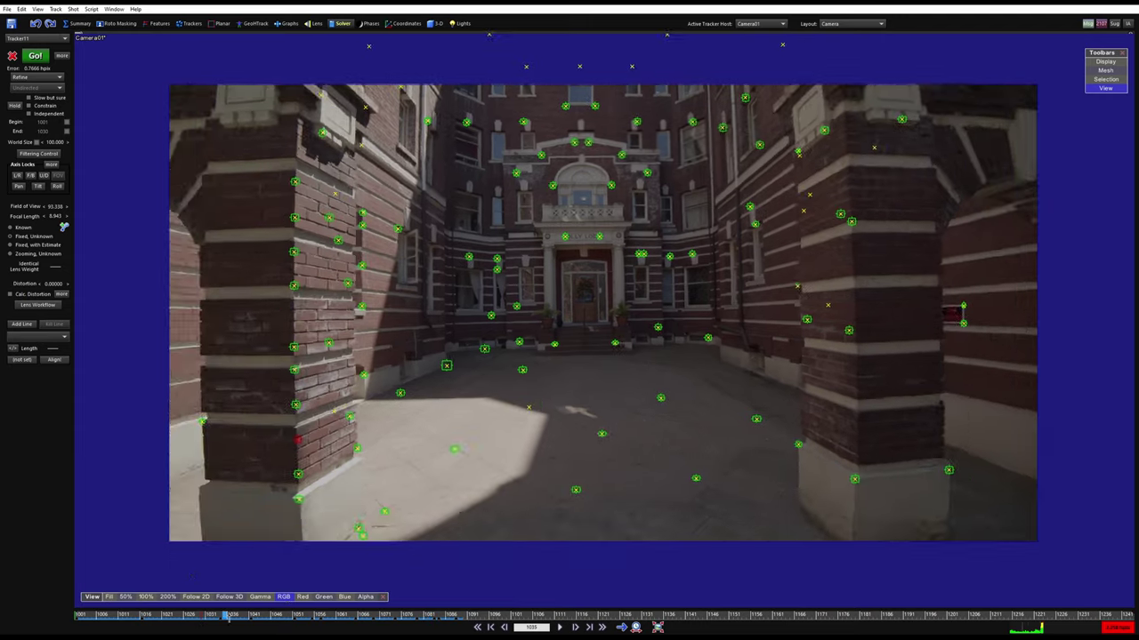
drag(371, 611, 417, 628)
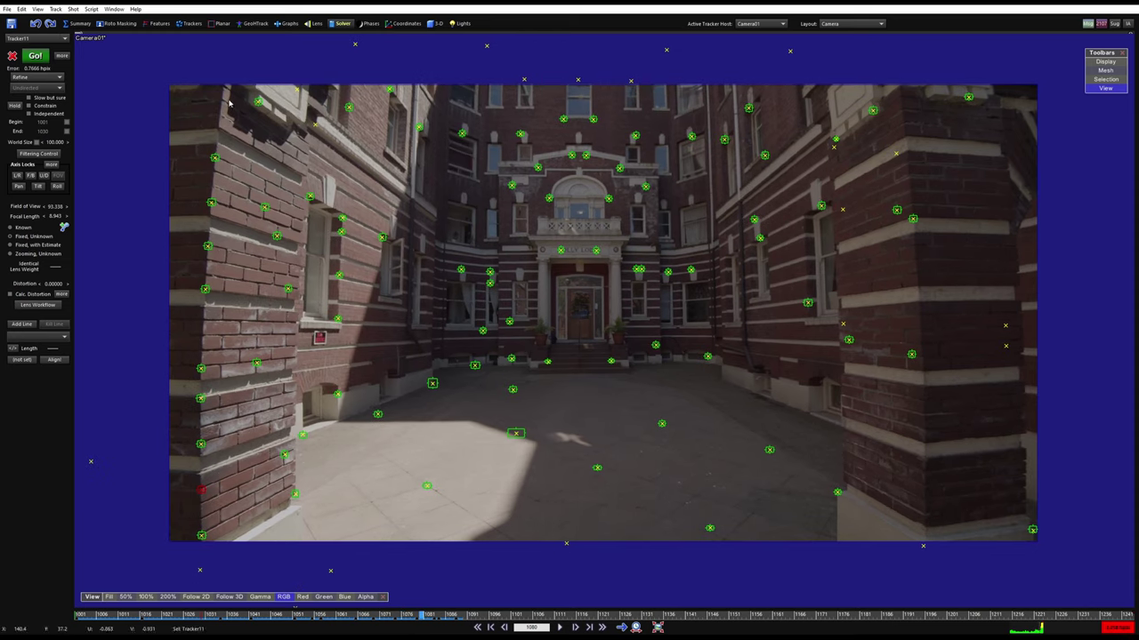
middle_drag(213, 420, 398, 415)
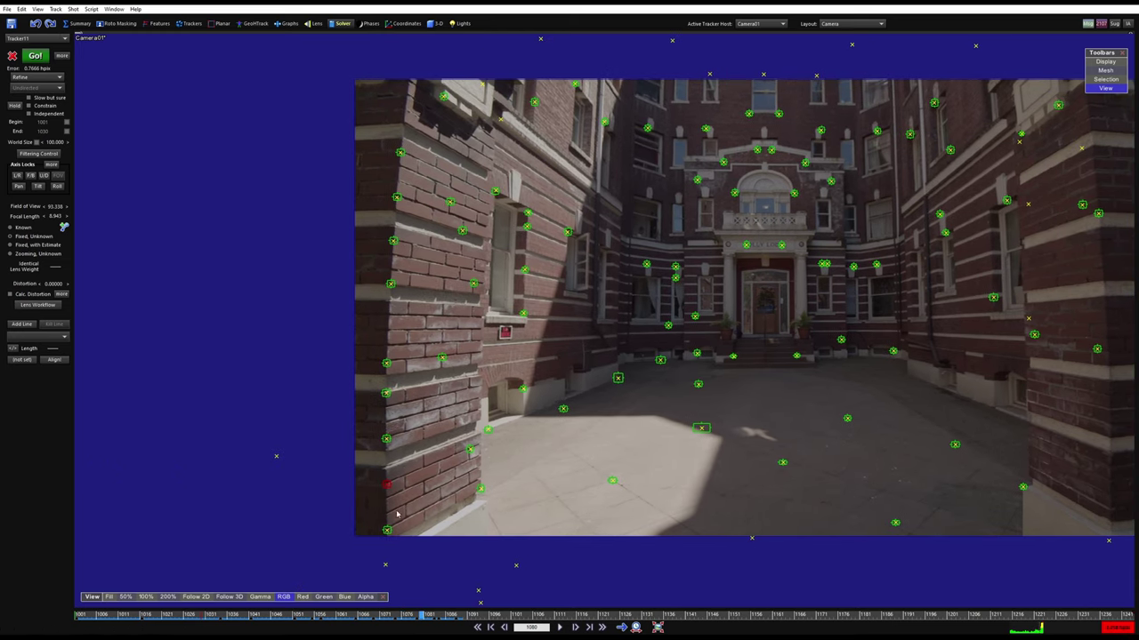
middle_drag(399, 305, 178, 321)
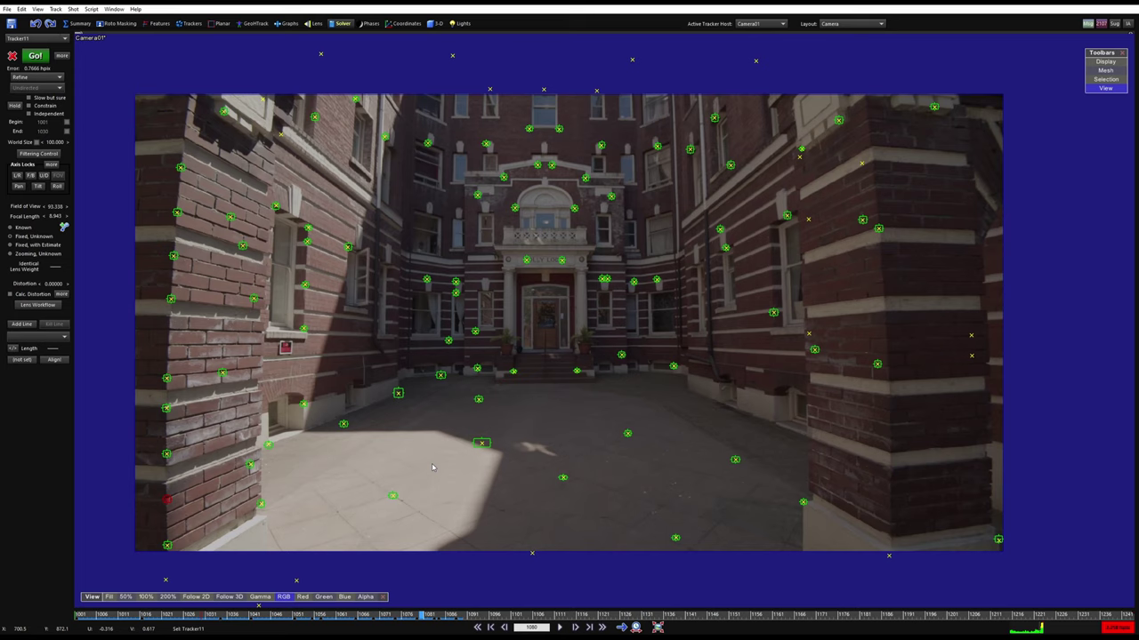
Play the shot to around frame 1160, then from frame 1039 to 1081, glancing at the solved points in the perspective view
key(space)
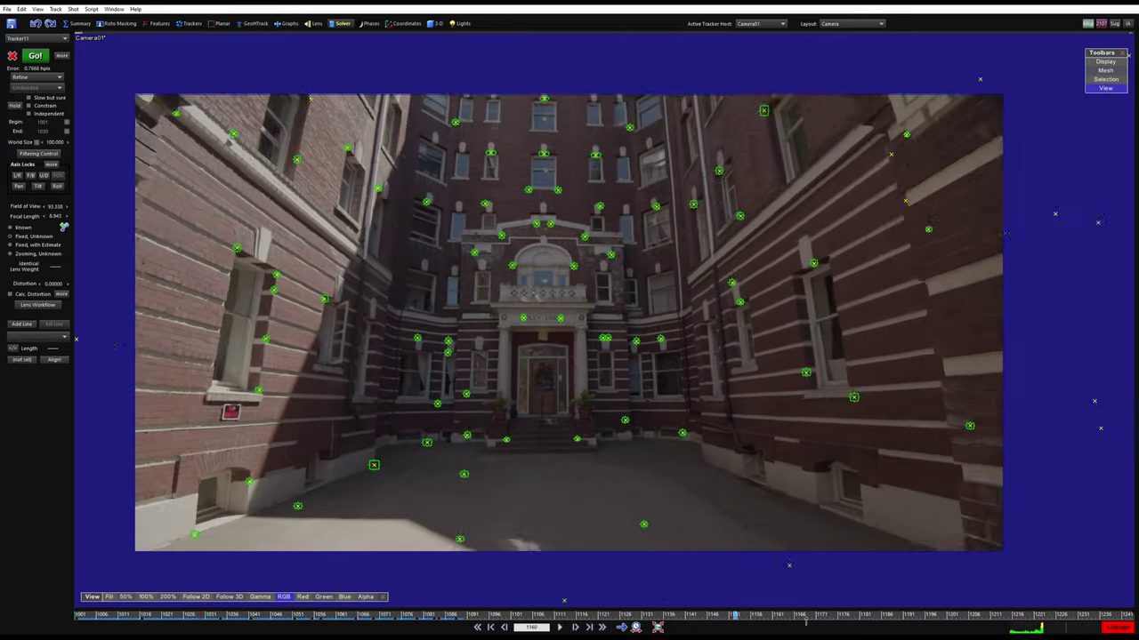
drag(807, 616, 237, 589)
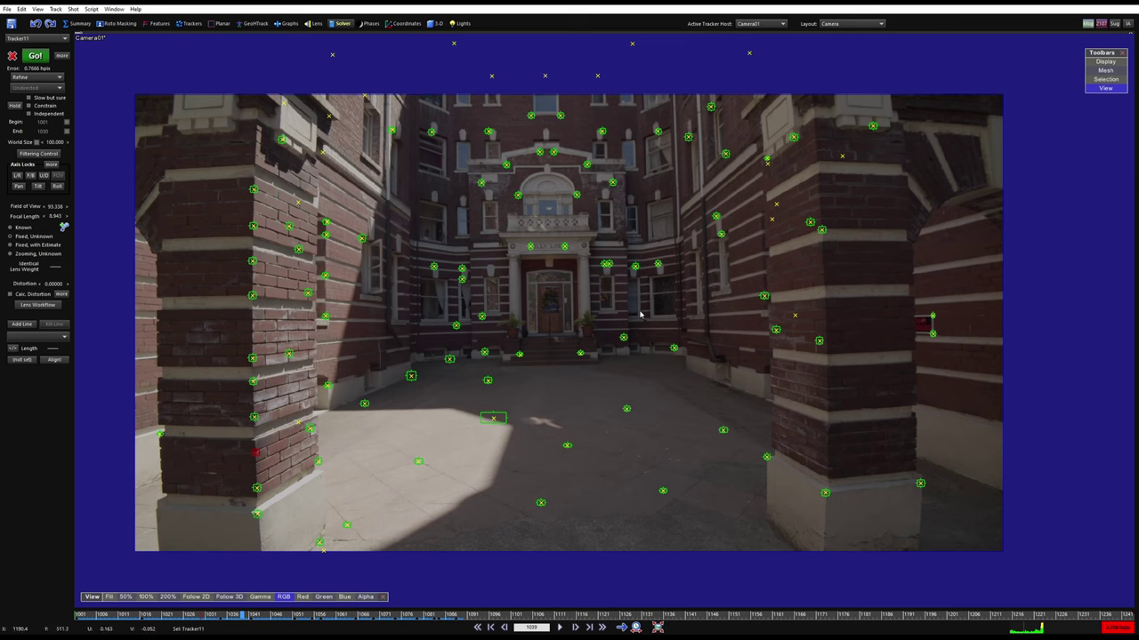
key(8)
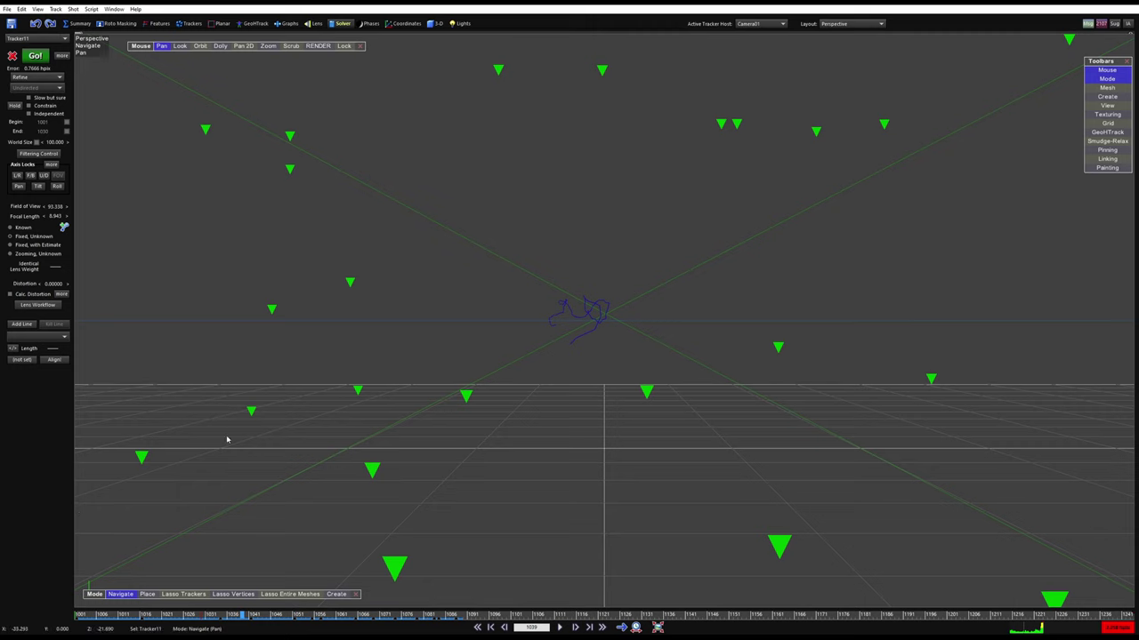
key(5)
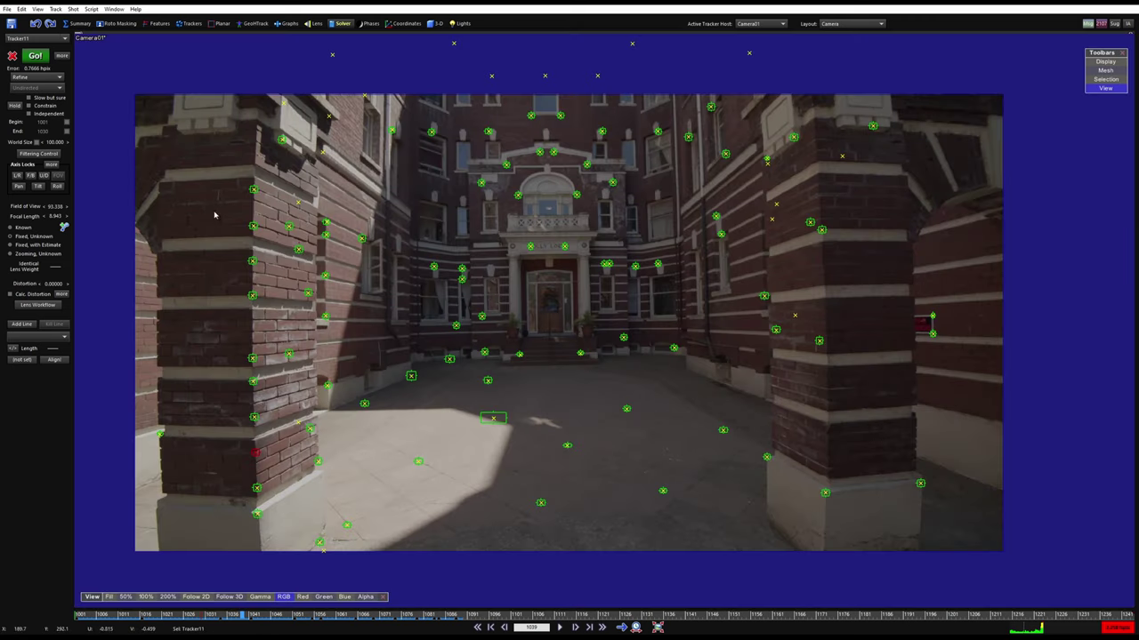
key(space)
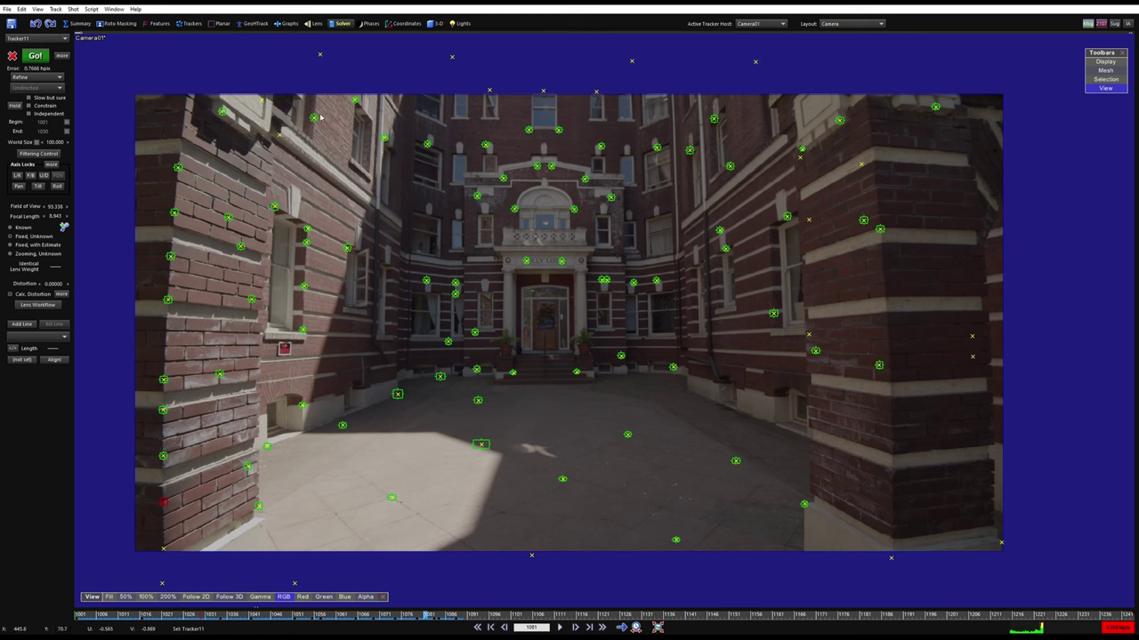
Open the lens settings, lock the perspective view to the camera, and show the full image at frame 1042
click(313, 23)
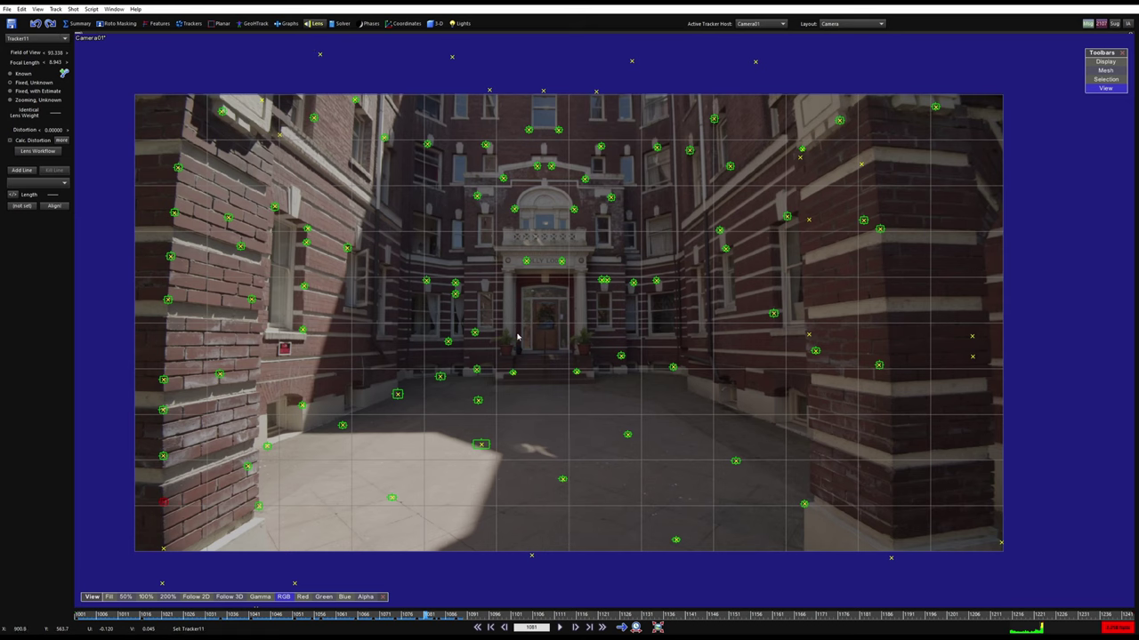
key(6)
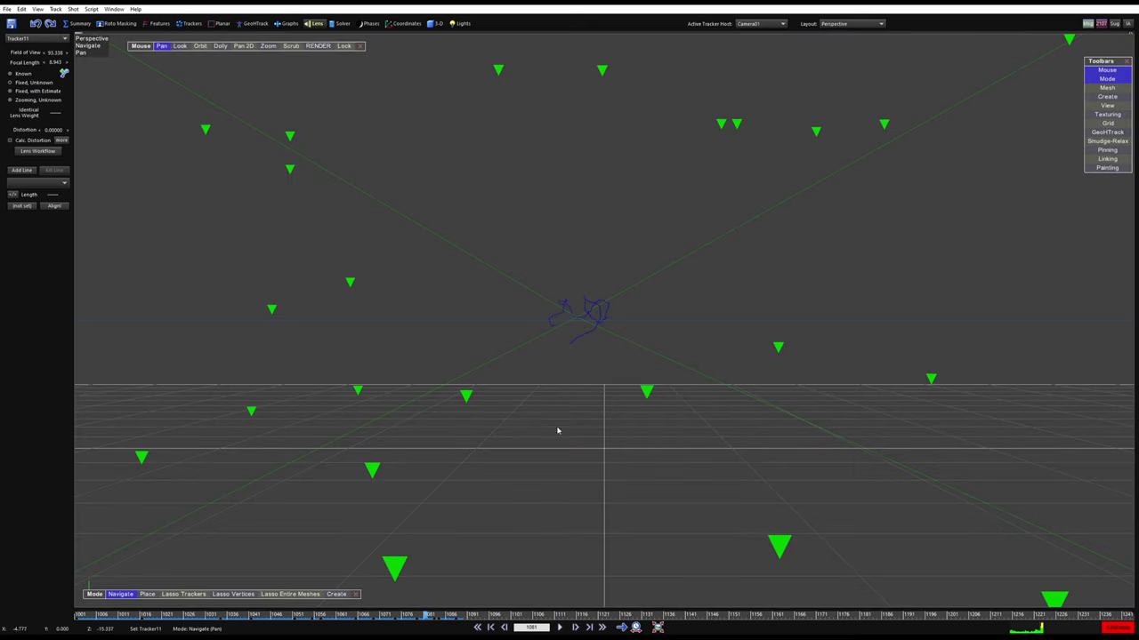
click(344, 46)
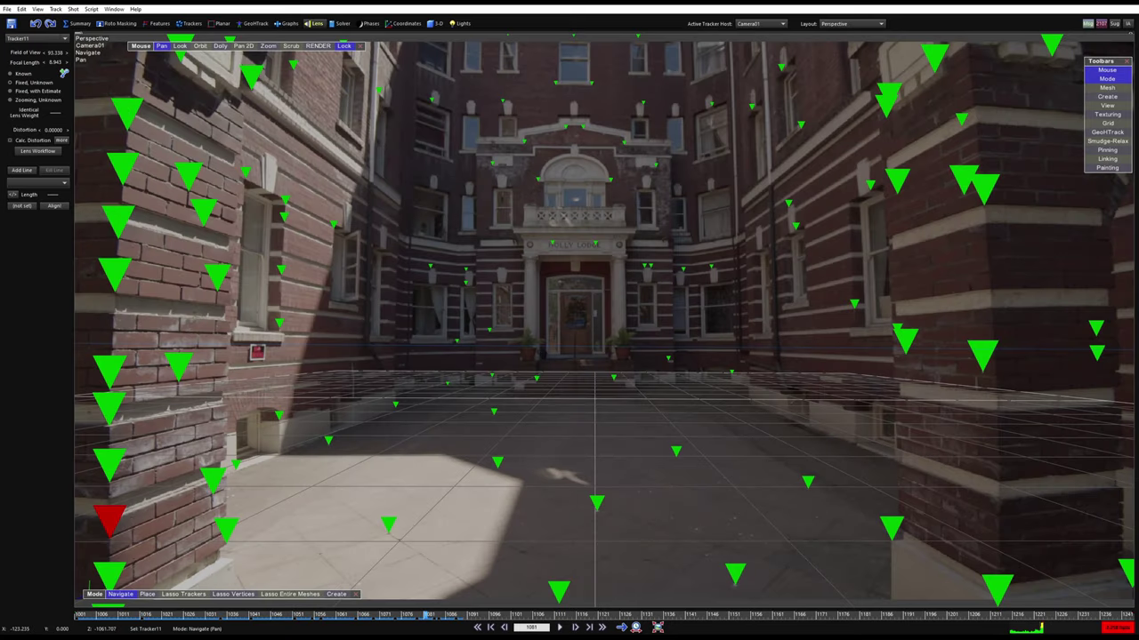
scroll(540, 378, down, 3)
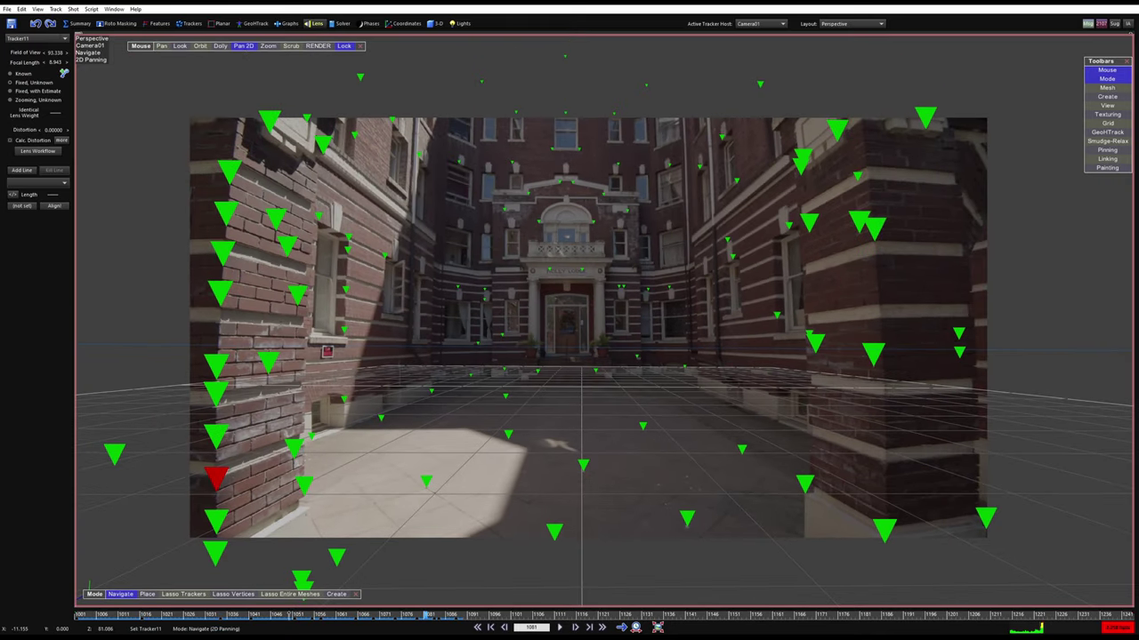
drag(291, 617, 256, 612)
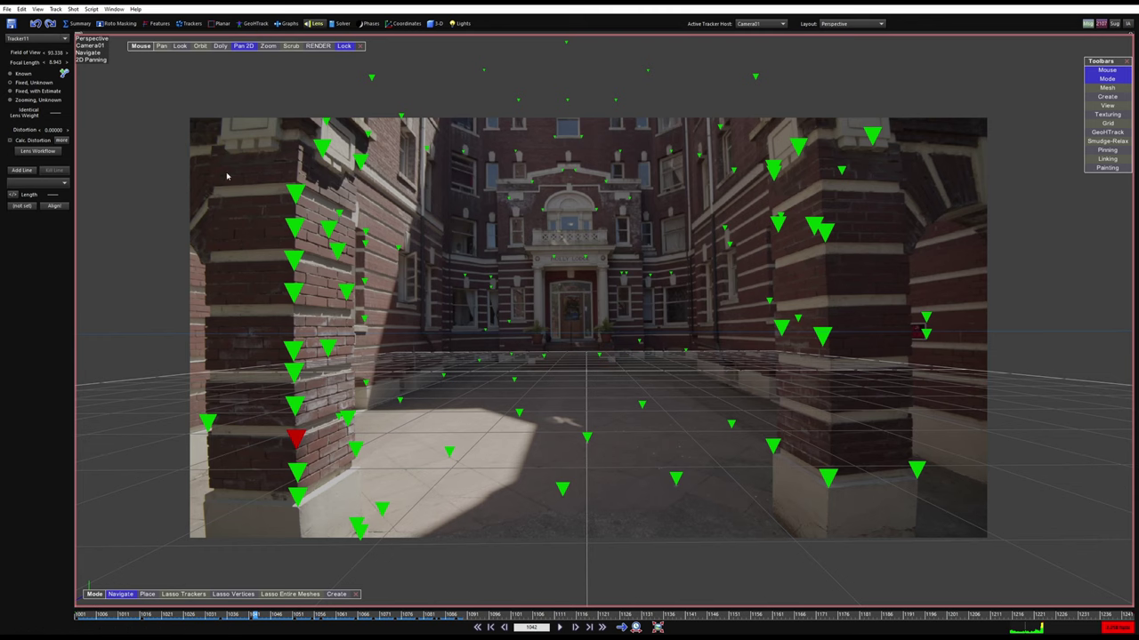
Try a lens distortion of -0.01700 and reset it, and re-solve the camera with distortion calculated
mouse_move(48, 131)
mouse_down()
mouse_move(18, 134)
mouse_move(37, 136)
mouse_up()
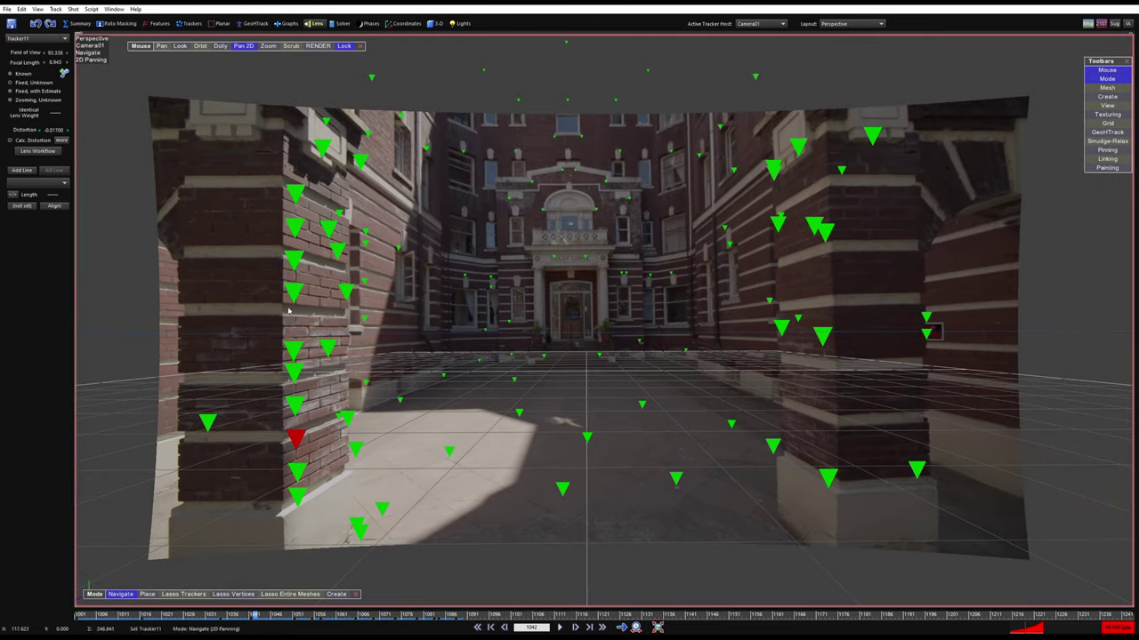
right_click(54, 131)
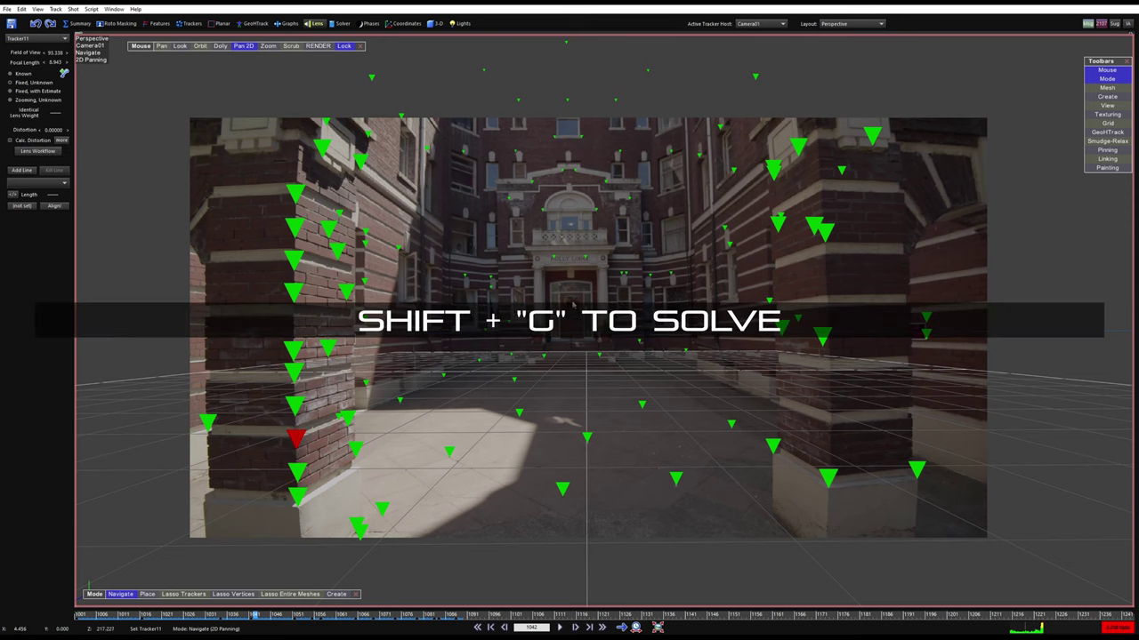
key(shift+g)
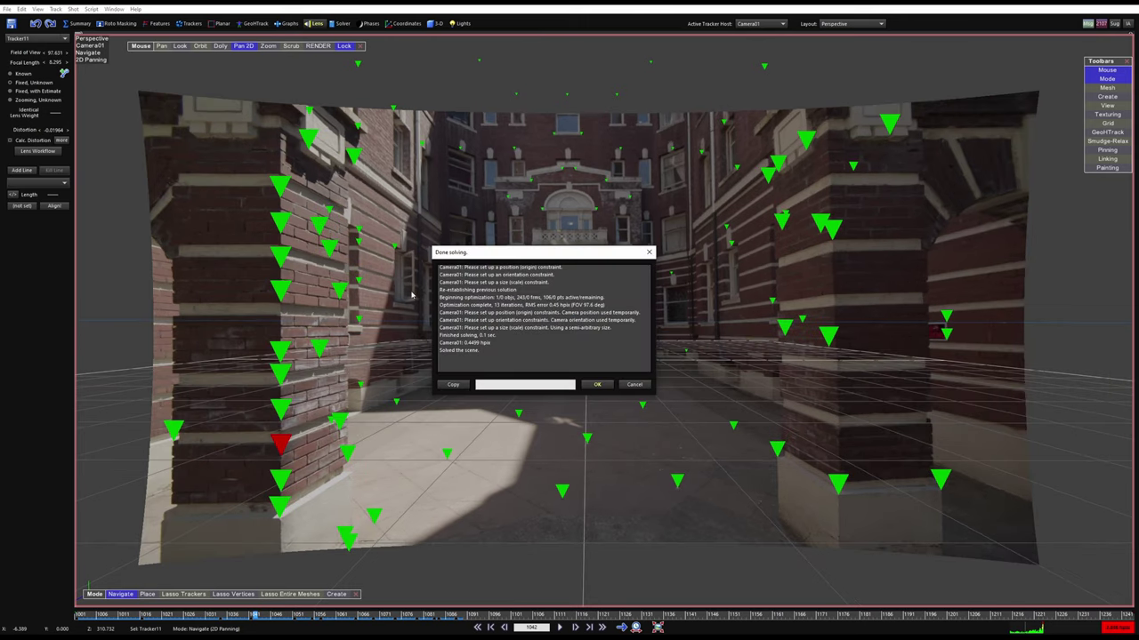
click(593, 388)
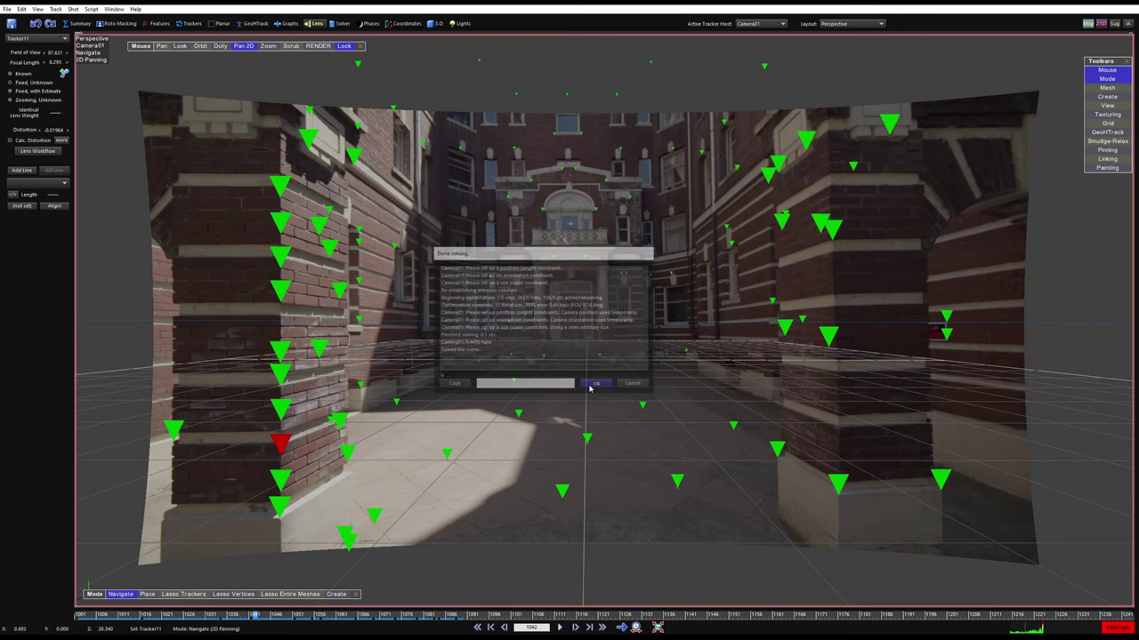
Play the shot from its first frame in the camera-locked perspective view, and return to the camera view
drag(140, 615, 78, 615)
key(space)
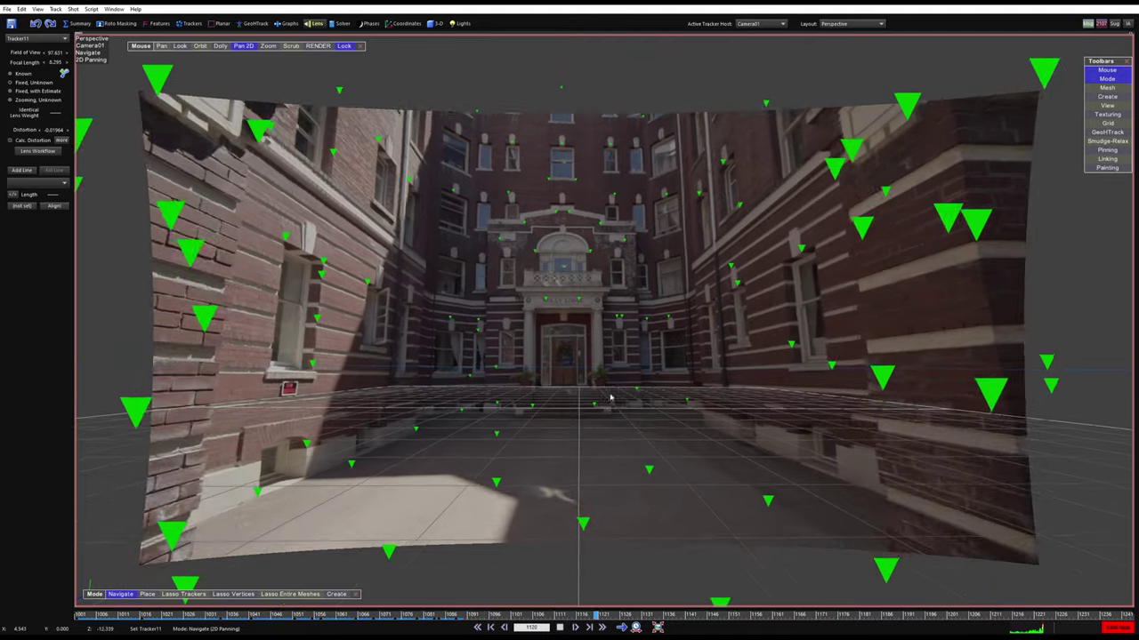
key(space)
key(5)
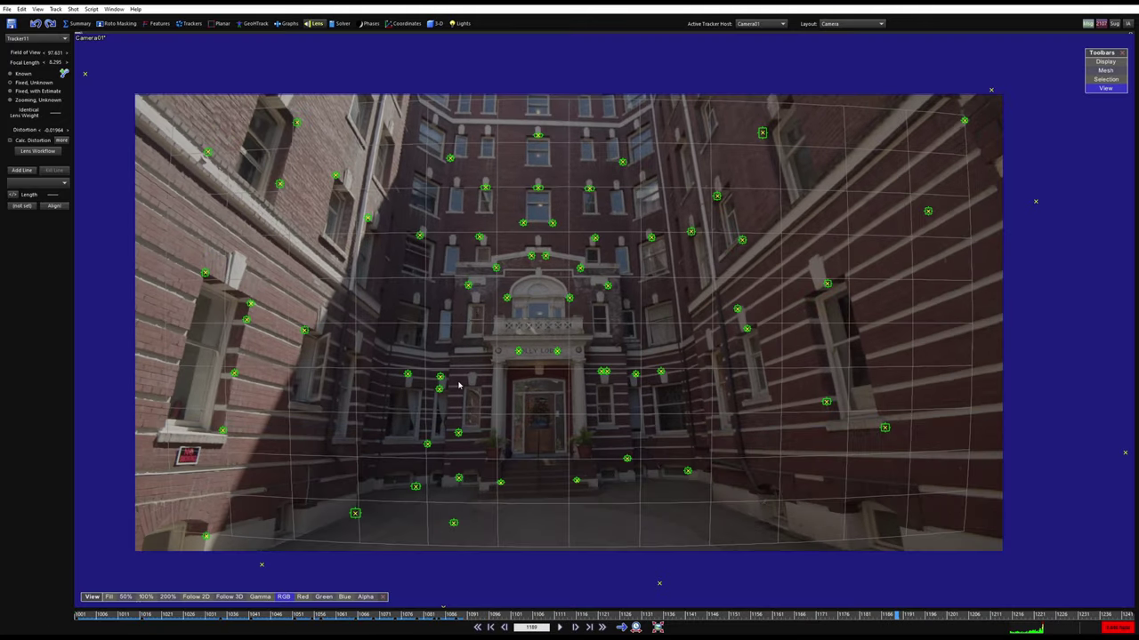
Examine the near pillar's lower corner tracker up close with Follow 2D, stepping from frame 1084 to 1089
drag(247, 614, 440, 613)
key(5)
scroll(355, 424, up, 5)
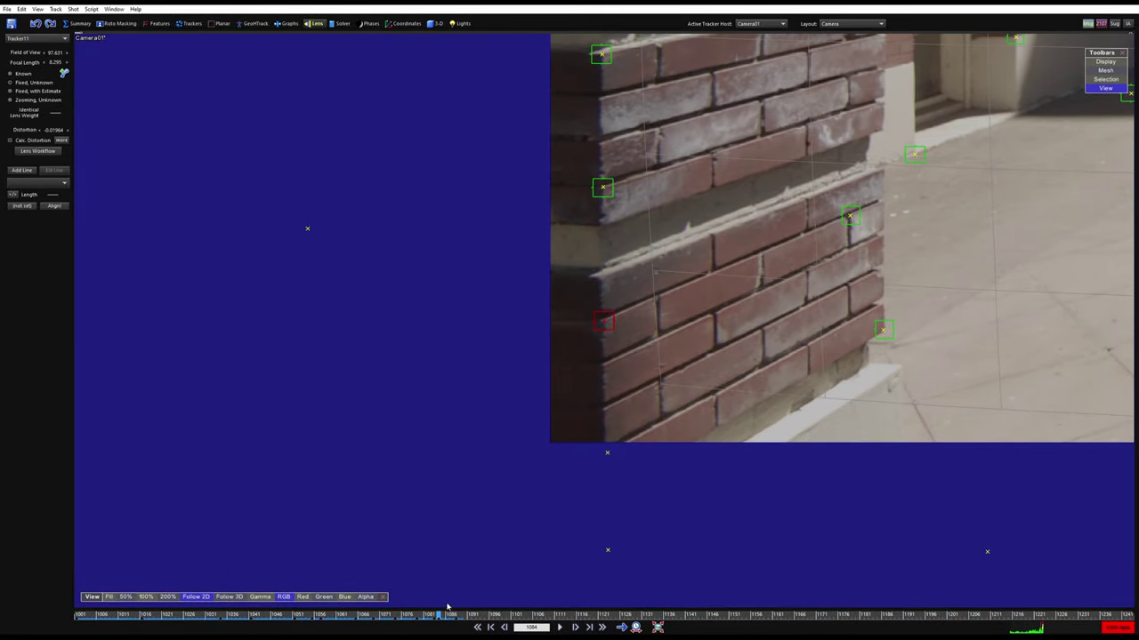
scroll(604, 365, up, 4)
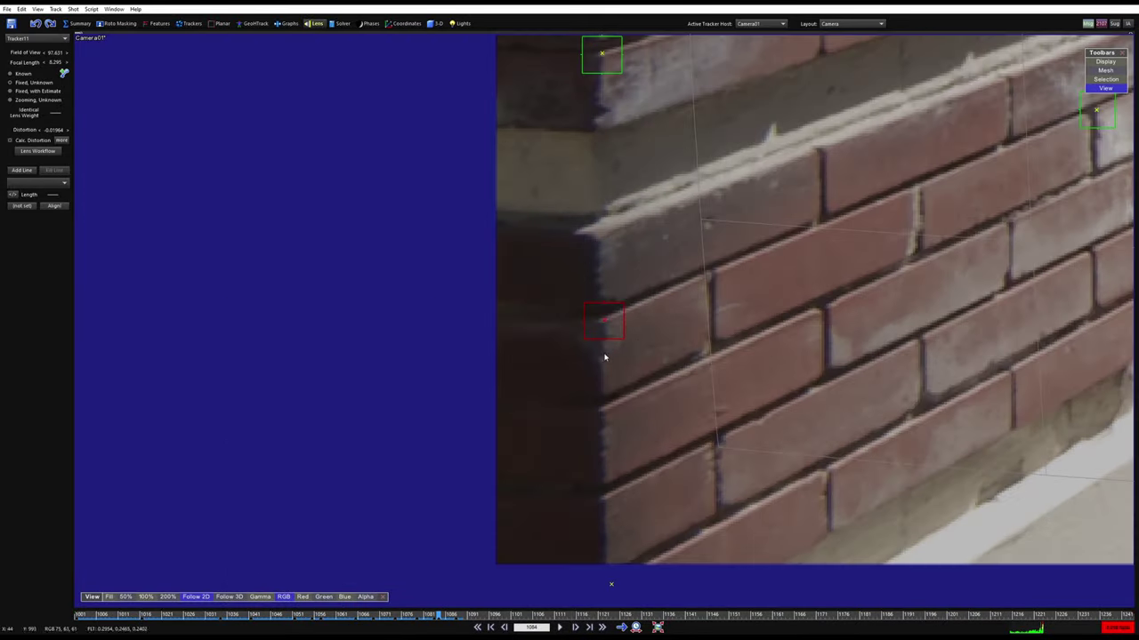
scroll(600, 340, down, 4)
key(d)
key(d)
key(d)
key(d)
key(d)
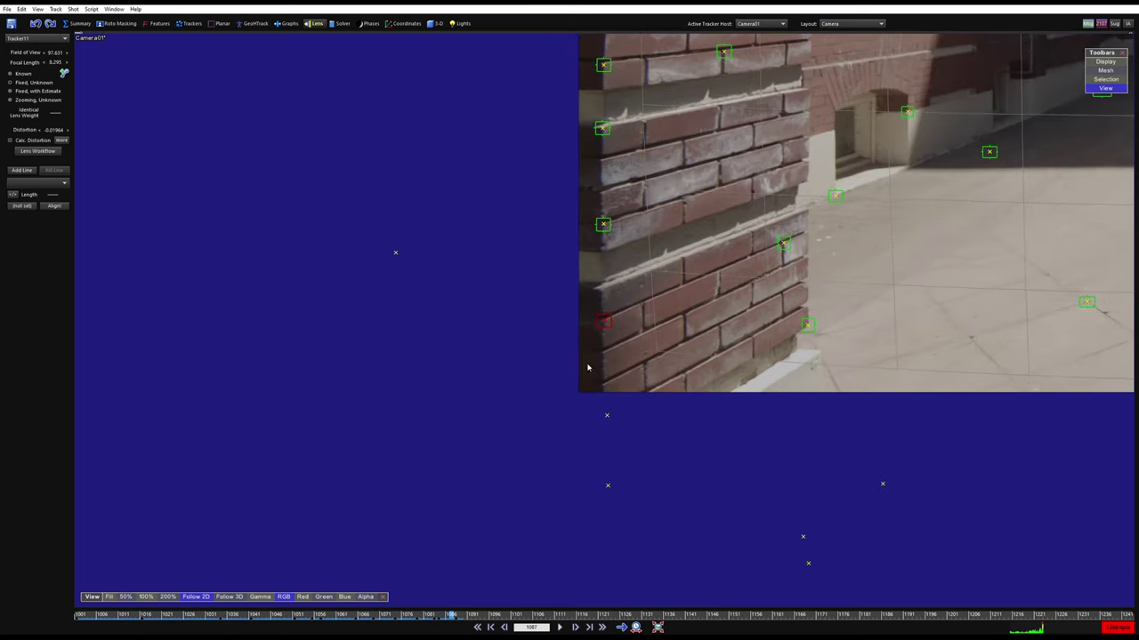
scroll(603, 330, up, 4)
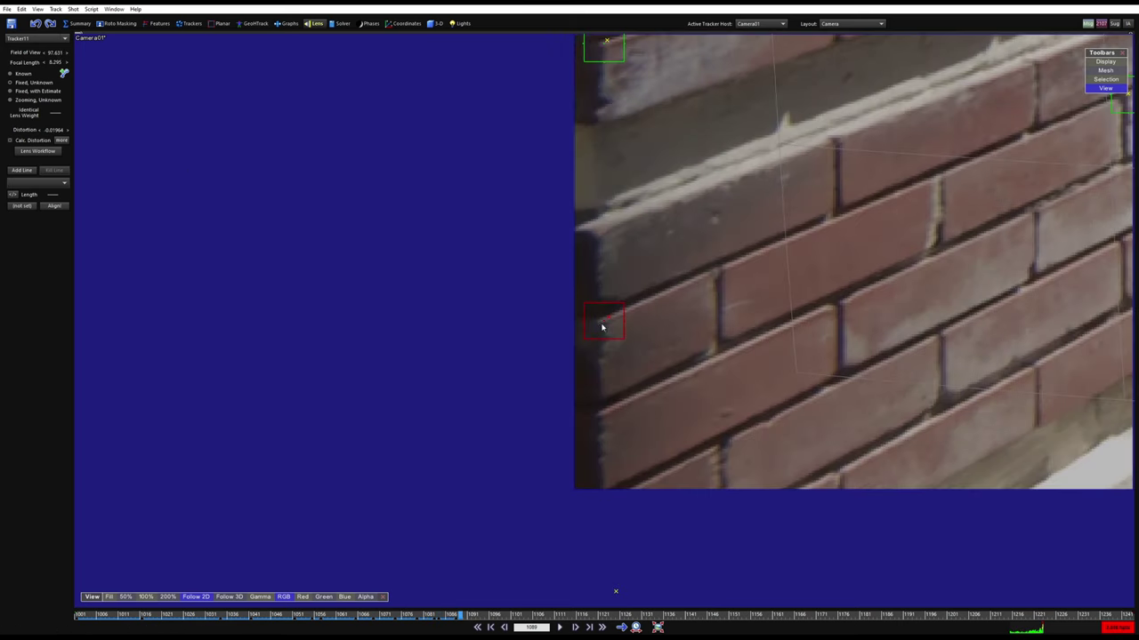
scroll(601, 328, down, 2)
scroll(522, 351, down, 3)
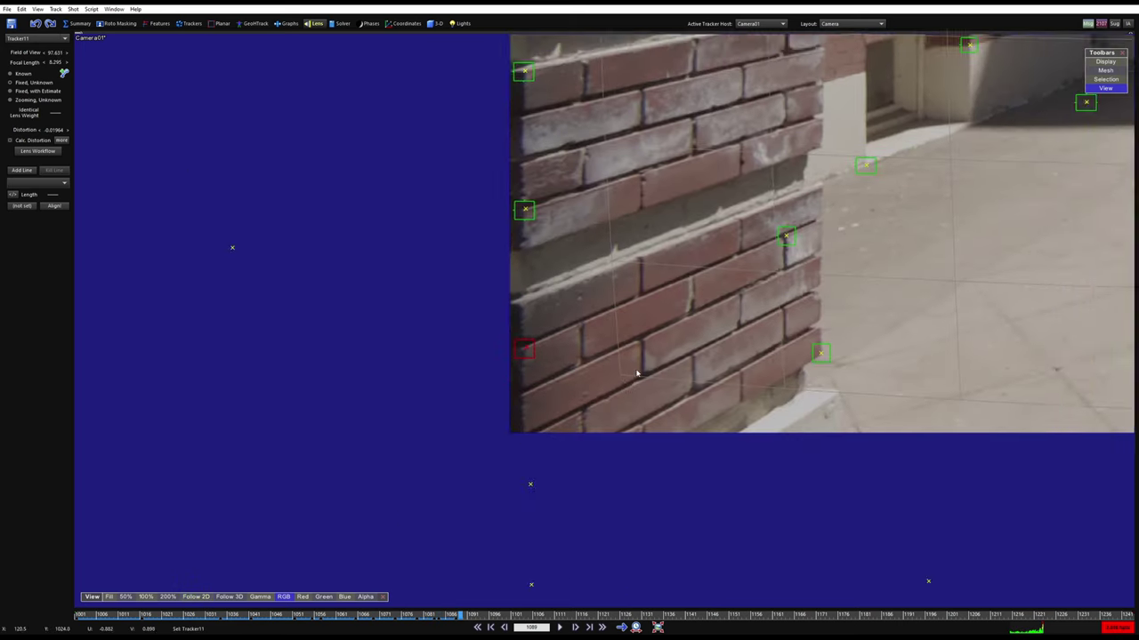
Examine the trackers along the near pillar and courtyard ground against the lens distortion grid at frame 1089
middle_drag(637, 374, 520, 404)
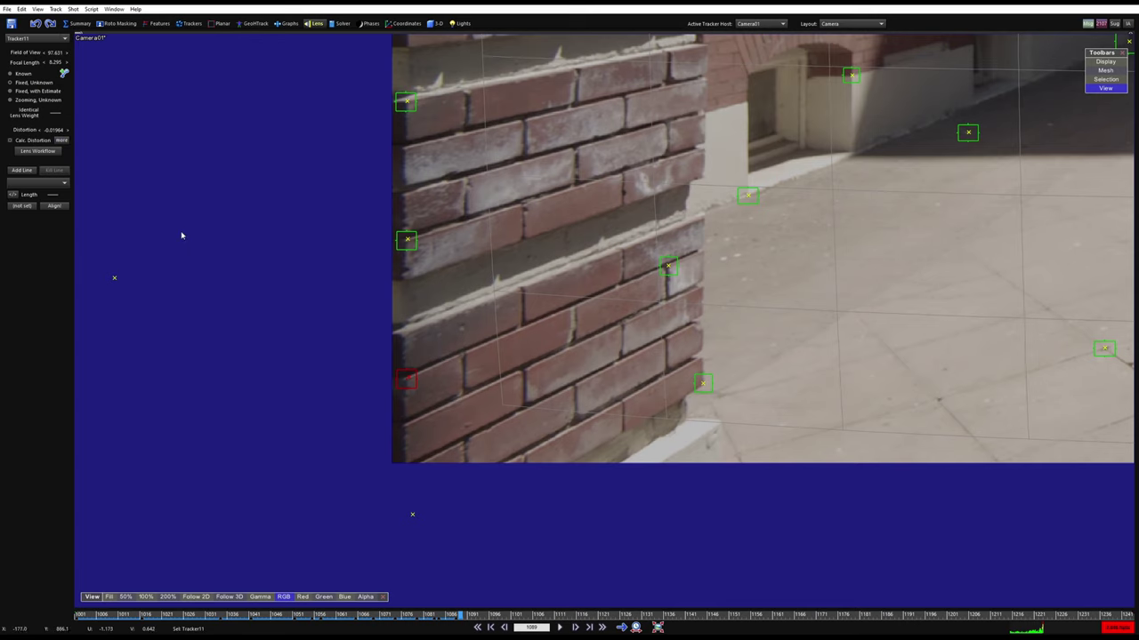
scroll(275, 397, down, 2)
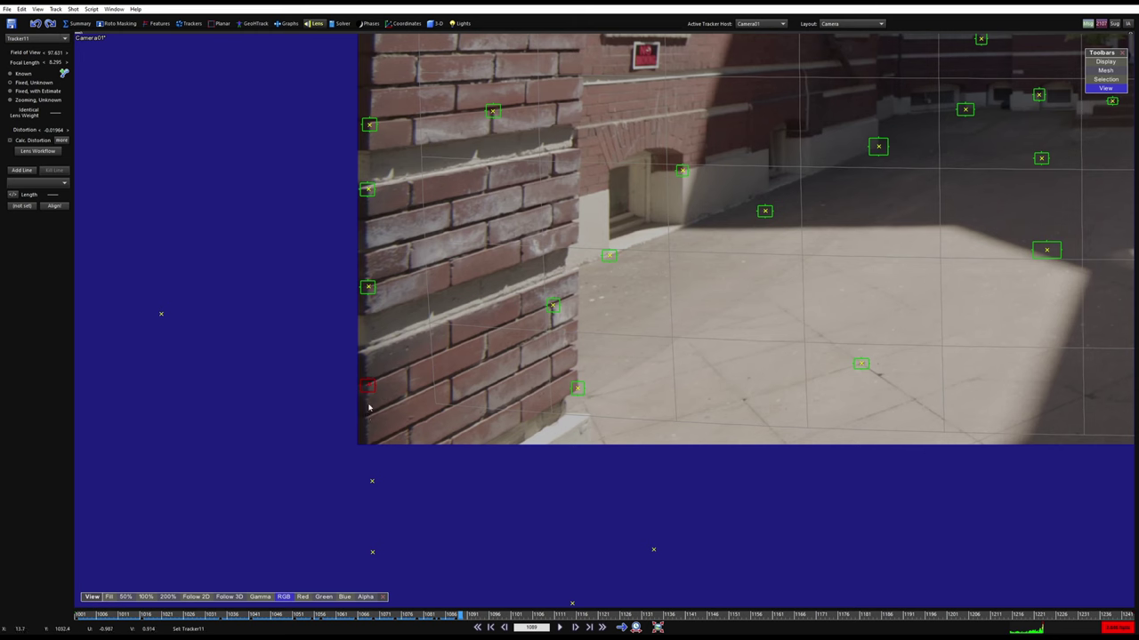
scroll(373, 407, up, 2)
scroll(350, 396, down, 4)
middle_drag(578, 382, 364, 544)
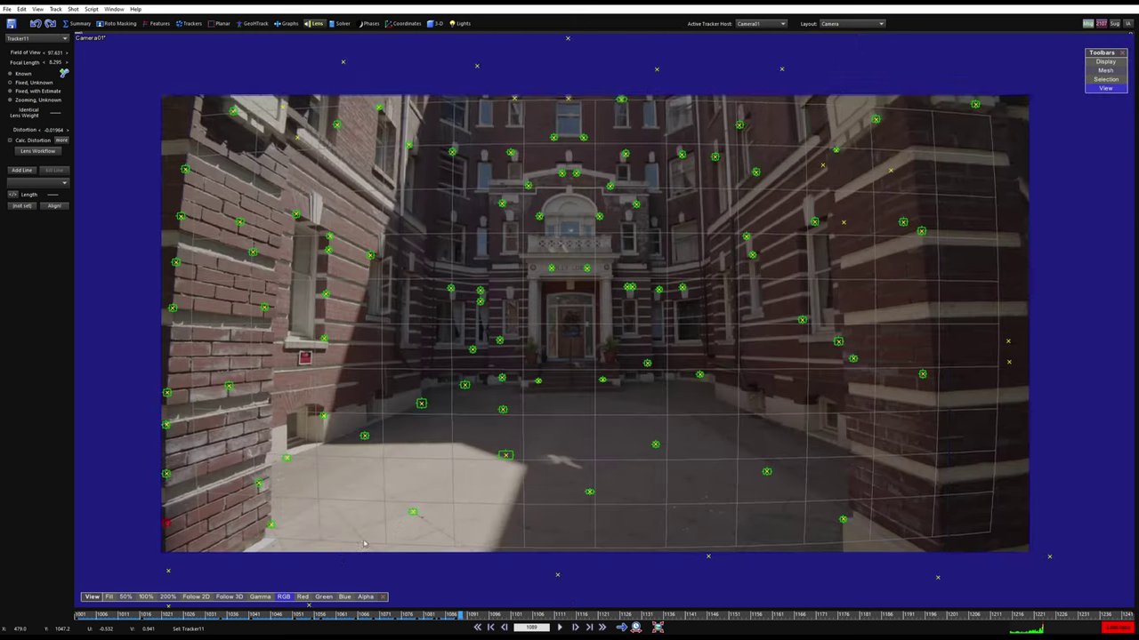
scroll(364, 544, down, 2)
scroll(330, 453, up, 2)
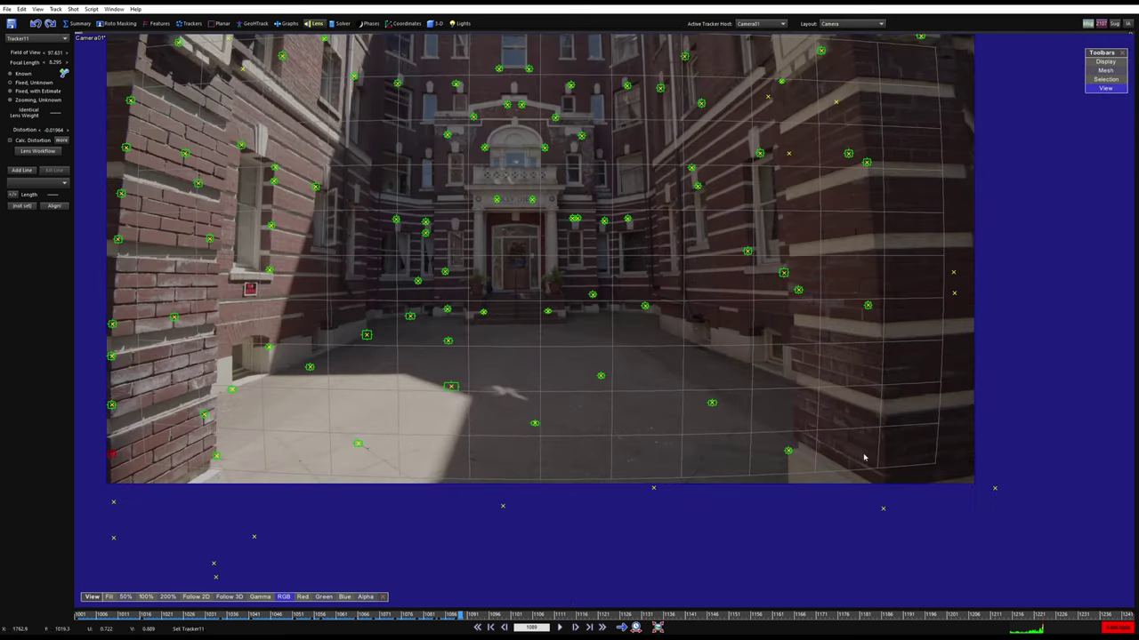
middle_drag(166, 411, 446, 393)
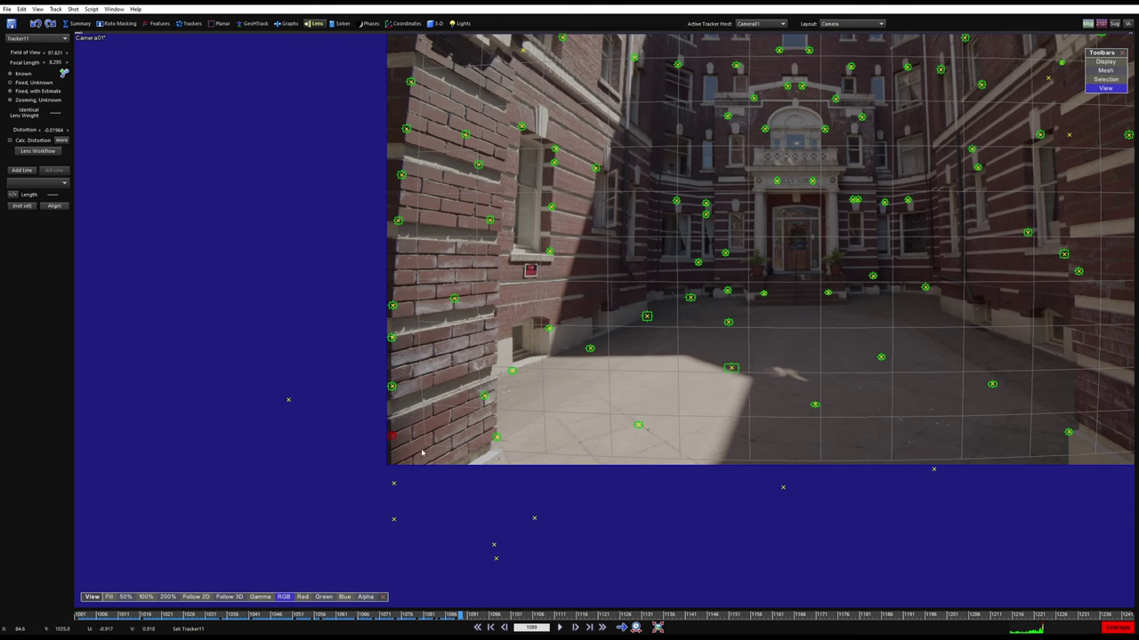
middle_drag(398, 285, 339, 280)
scroll(339, 279, up, 2)
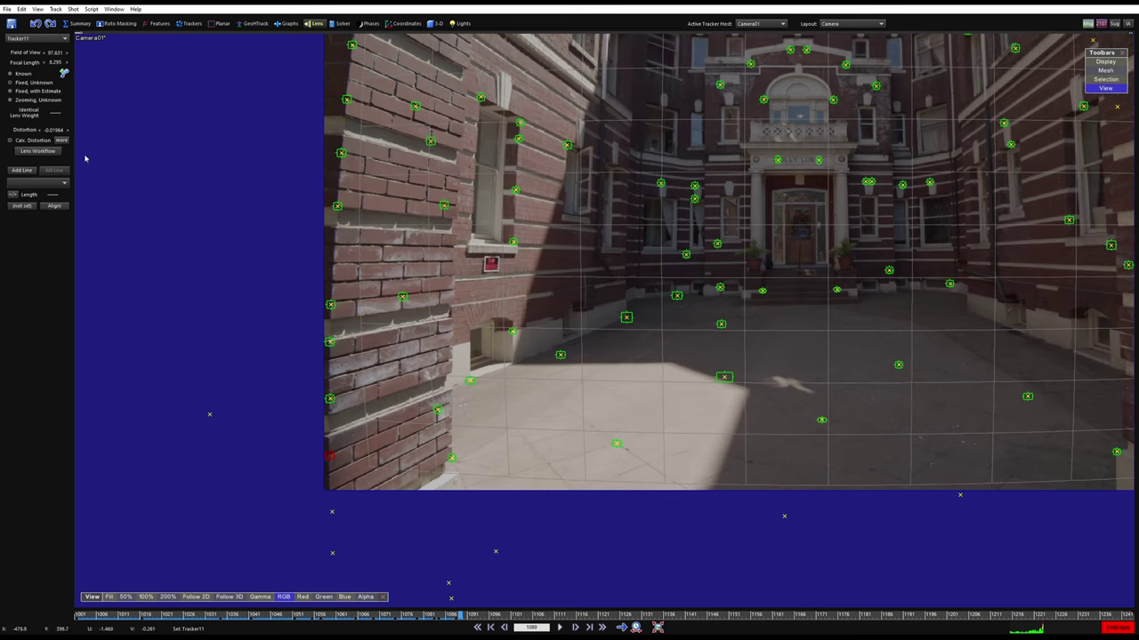
Open the advanced lens distortion controls and compare the near pillar's lower trackers with the whole frame
click(61, 140)
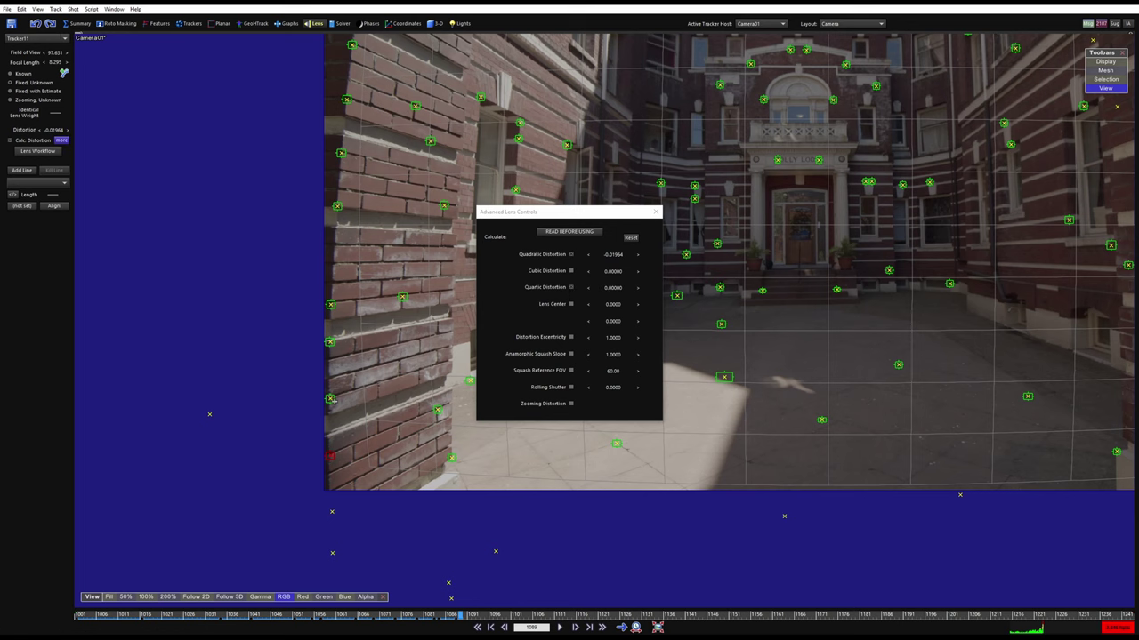
scroll(330, 466, up, 5)
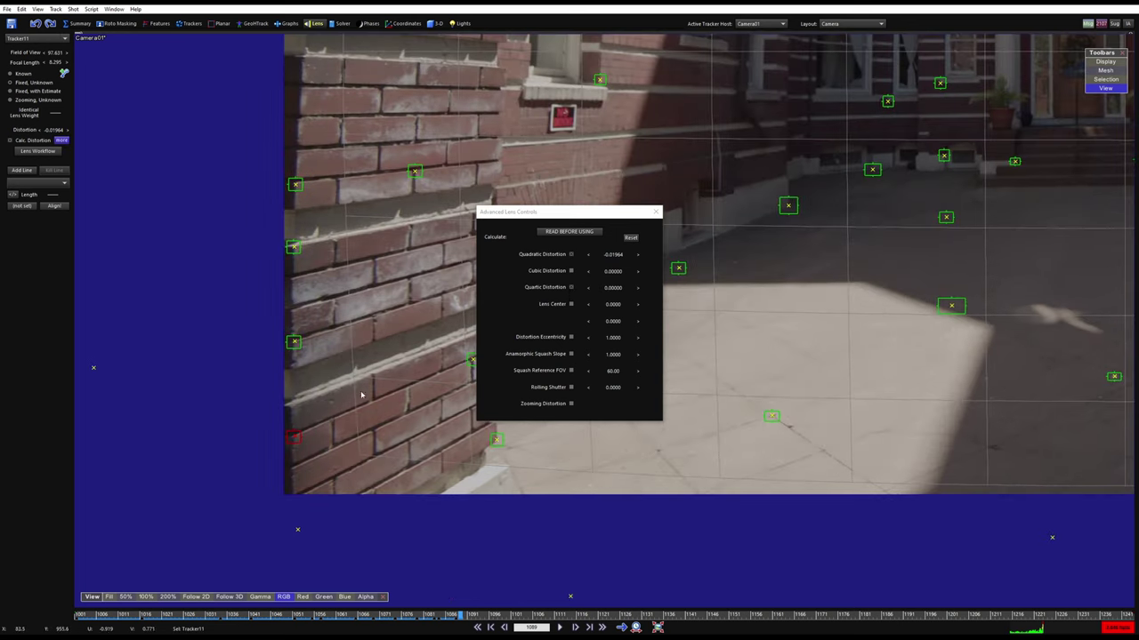
scroll(516, 351, down, 5)
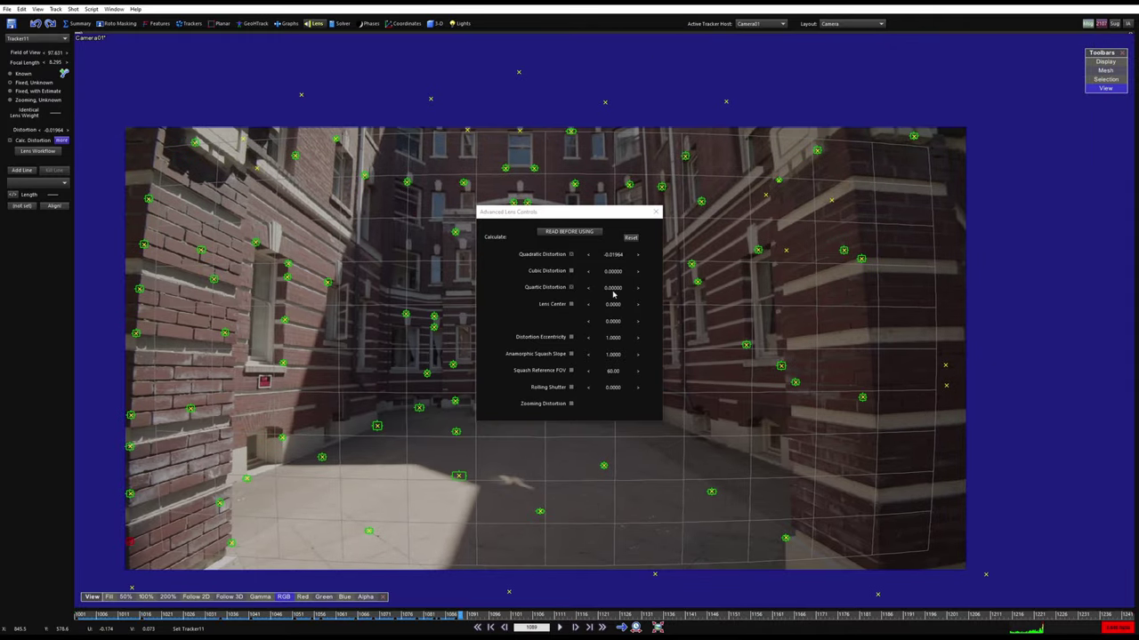
Try a quartic distortion of 0.00300 against the near pillar's solved points and reset it
mouse_move(613, 291)
mouse_down()
mouse_move(640, 291)
mouse_move(613, 295)
mouse_up()
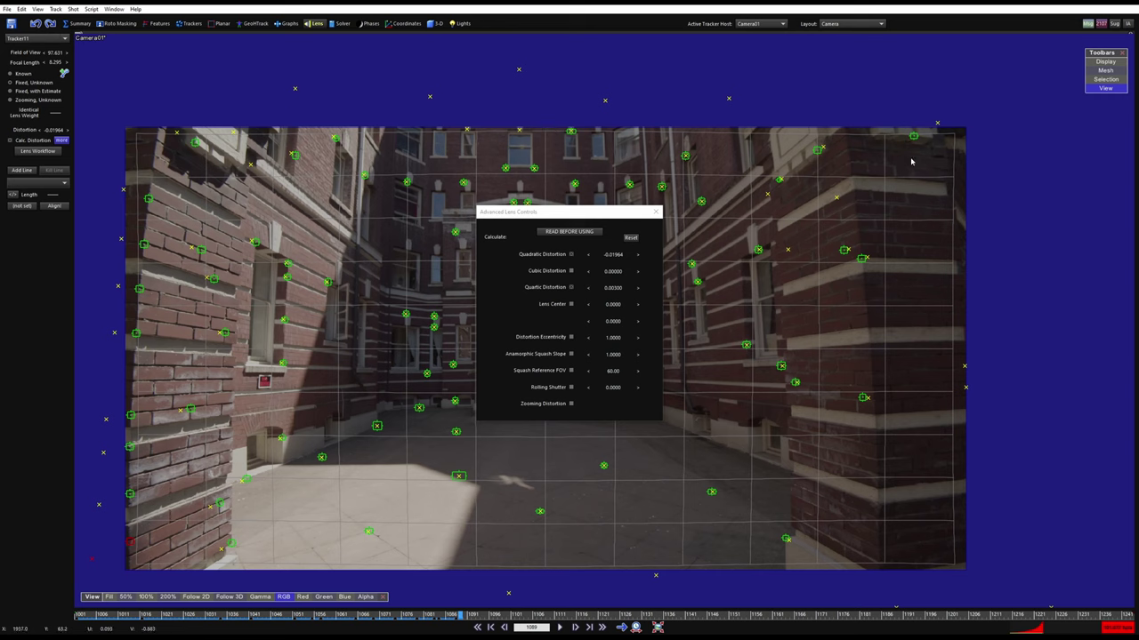
middle_drag(312, 382, 470, 293)
scroll(216, 443, up, 3)
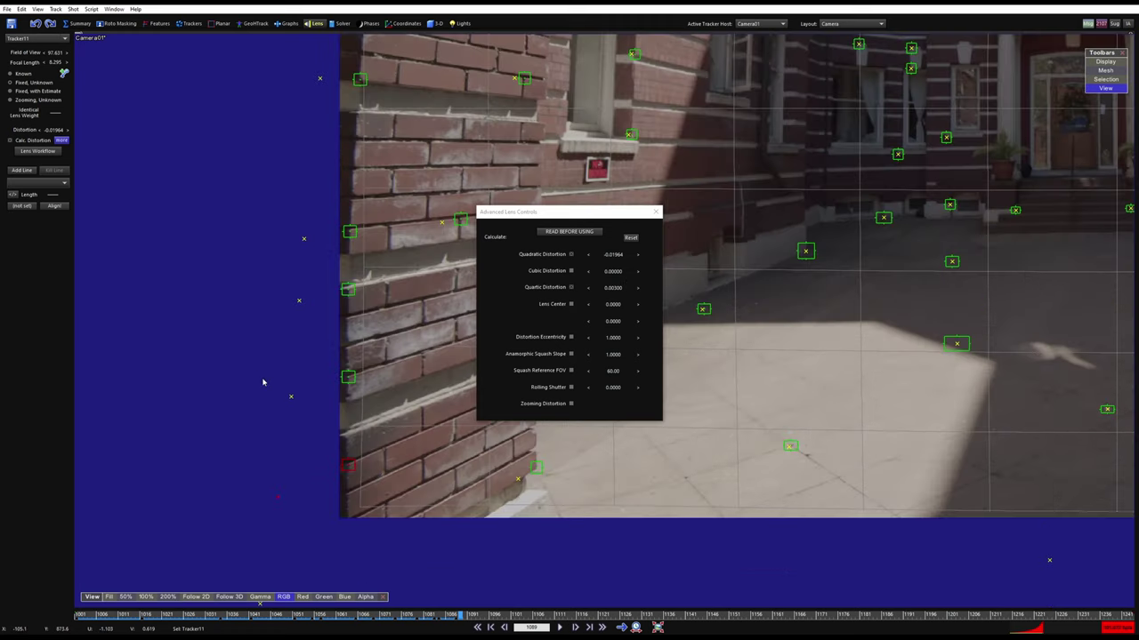
middle_drag(396, 483, 363, 442)
right_click(616, 288)
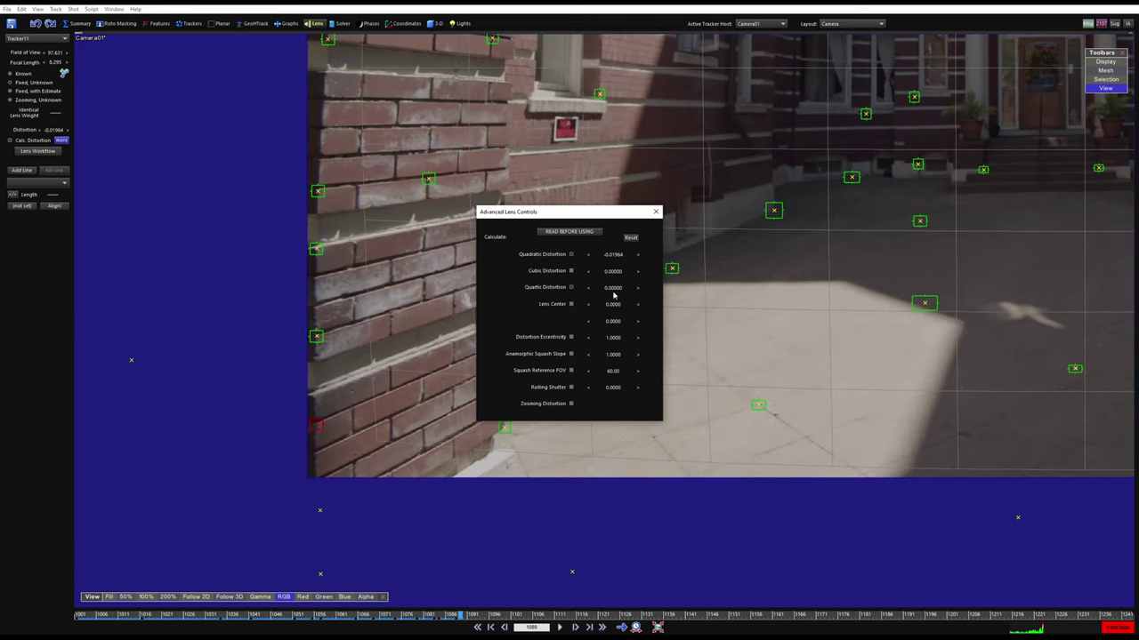
Re-solve the camera with both quadratic and quartic distortion calculated, and accept the solve
scroll(318, 427, up, 3)
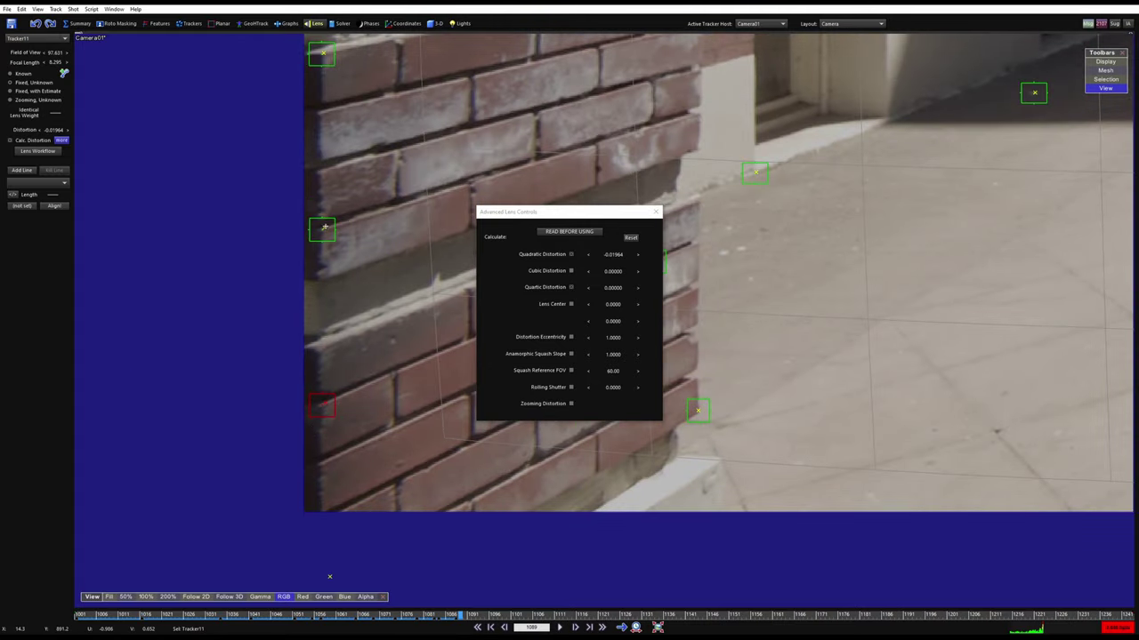
scroll(362, 433, down, 2)
middle_drag(362, 434, 322, 443)
key(shift+g)
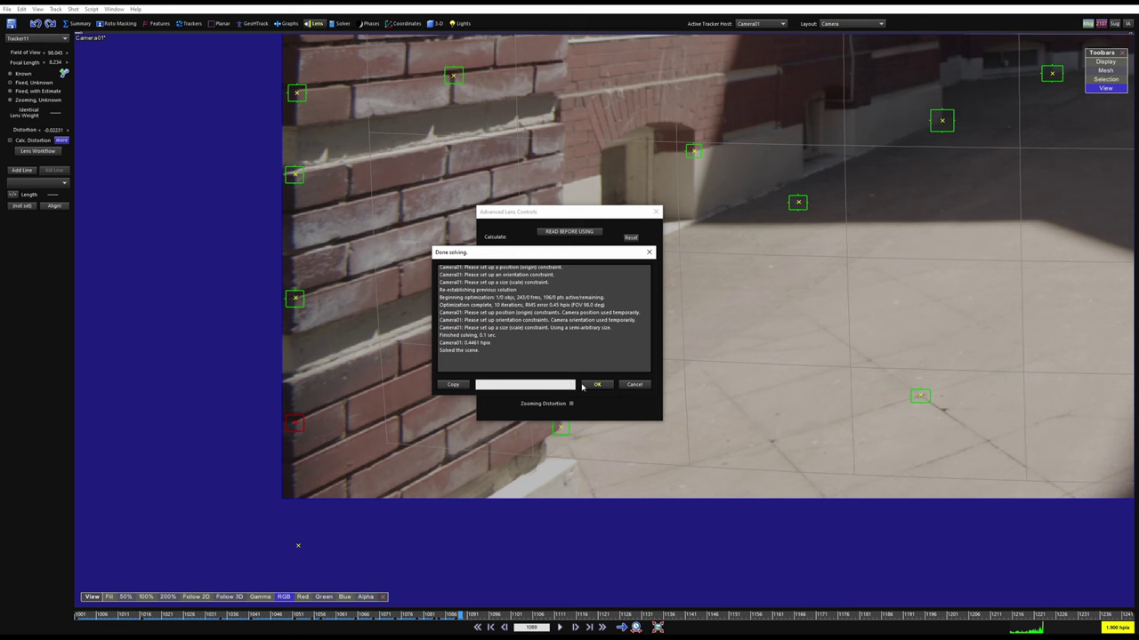
click(585, 386)
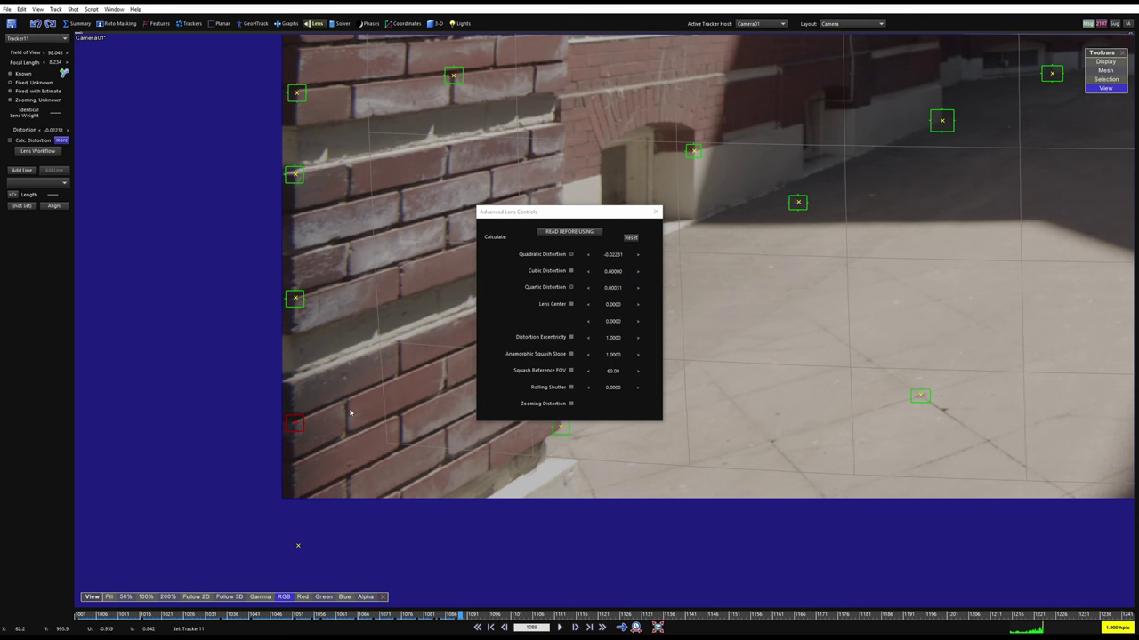
Examine the re-solved trackers across the whole frame against the distortion grid, and close the advanced lens controls
scroll(295, 392, down, 5)
middle_drag(302, 389, 205, 445)
scroll(211, 438, down, 1)
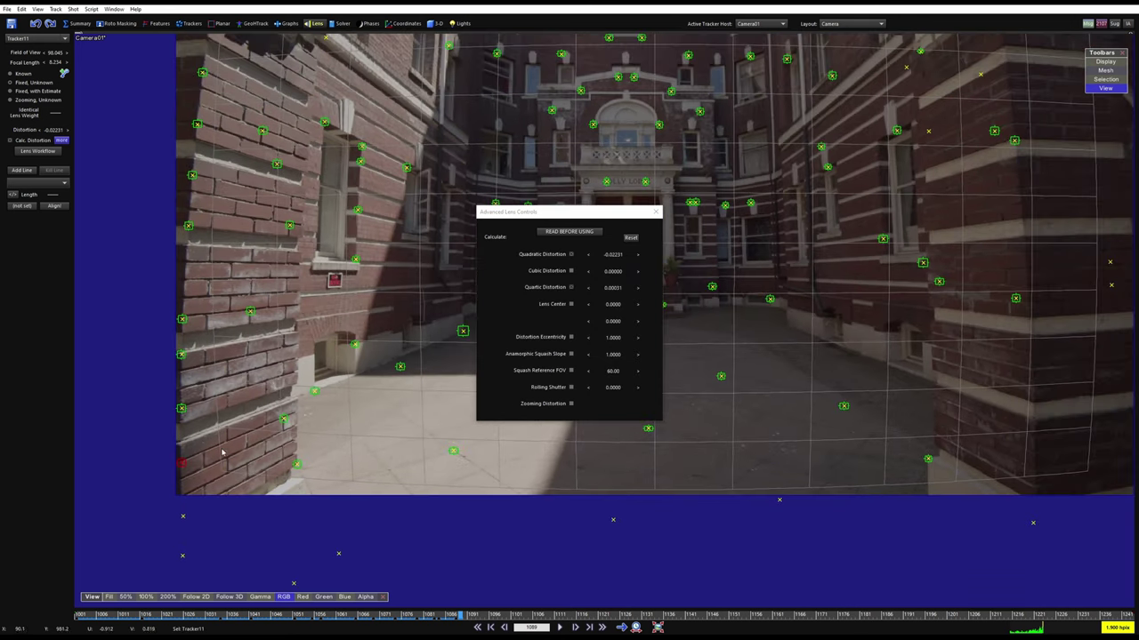
middle_drag(280, 401, 197, 454)
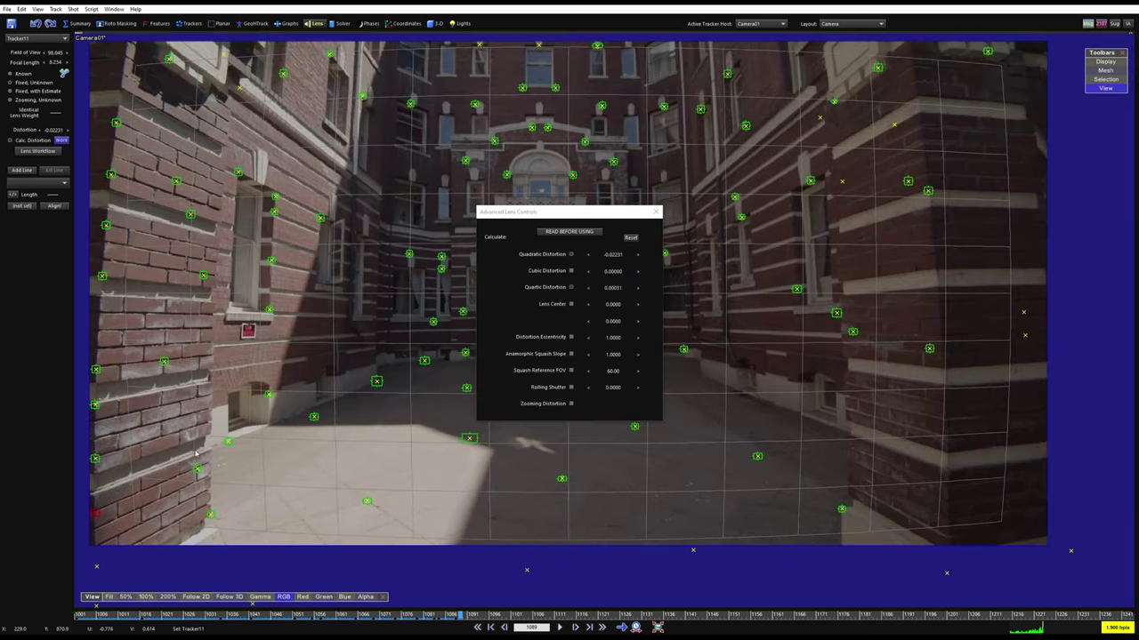
scroll(197, 455, up, 3)
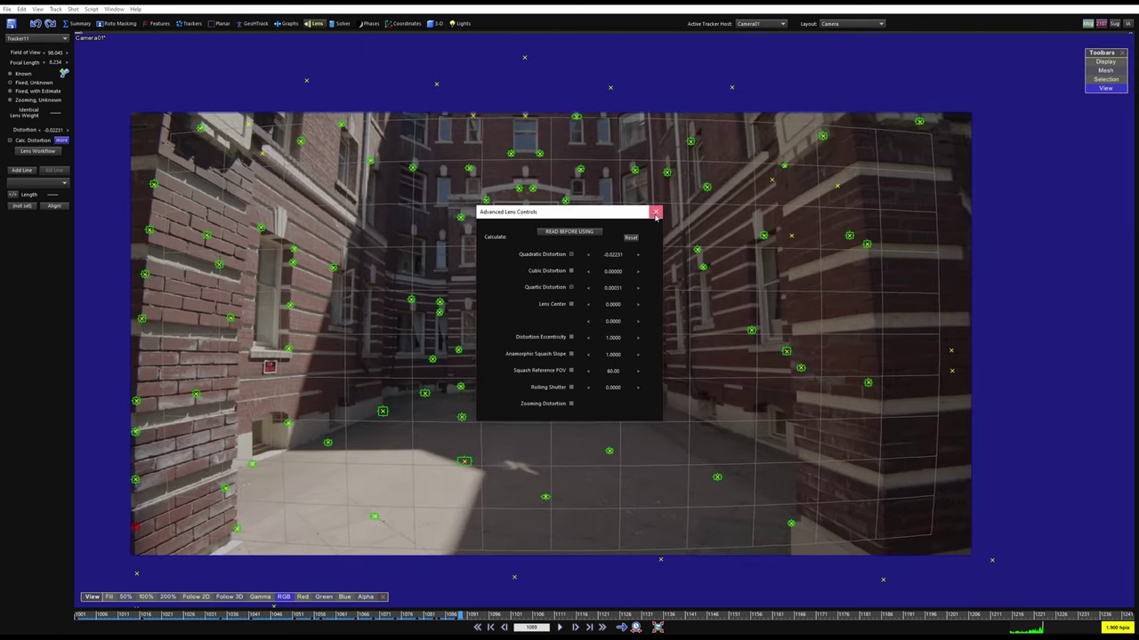
click(656, 212)
middle_drag(419, 396, 487, 377)
scroll(487, 376, up, 1)
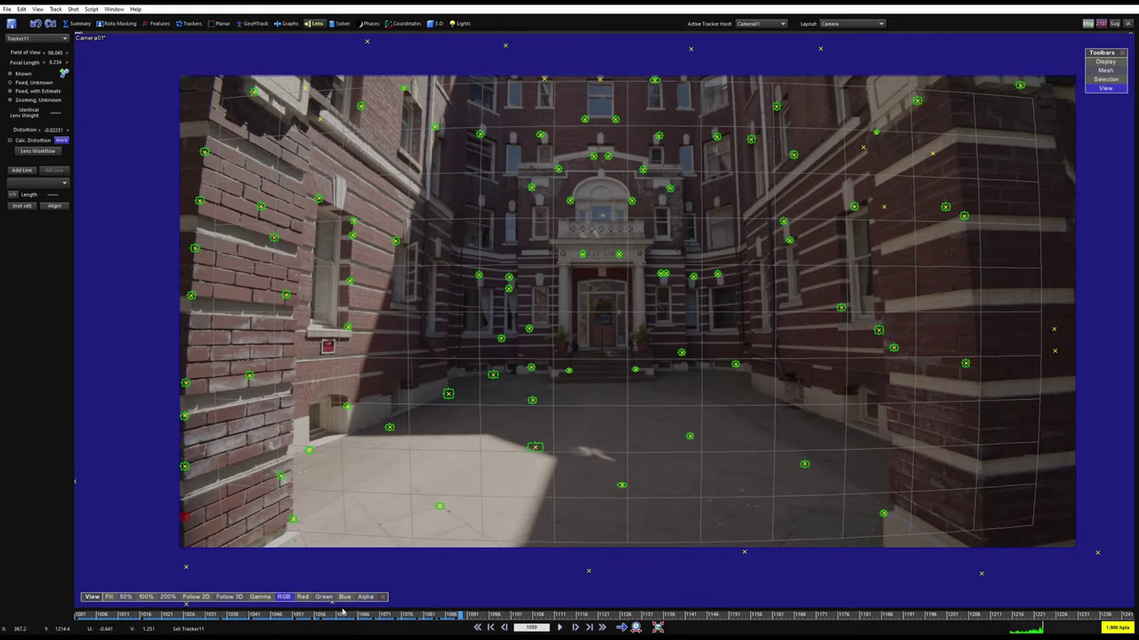
Play the shot from its first frame with the distortion grid shown, and return to frame 1001
mouse_move(357, 619)
mouse_down()
mouse_move(289, 620)
mouse_move(446, 631)
mouse_up()
key(shift+a)
key(space)
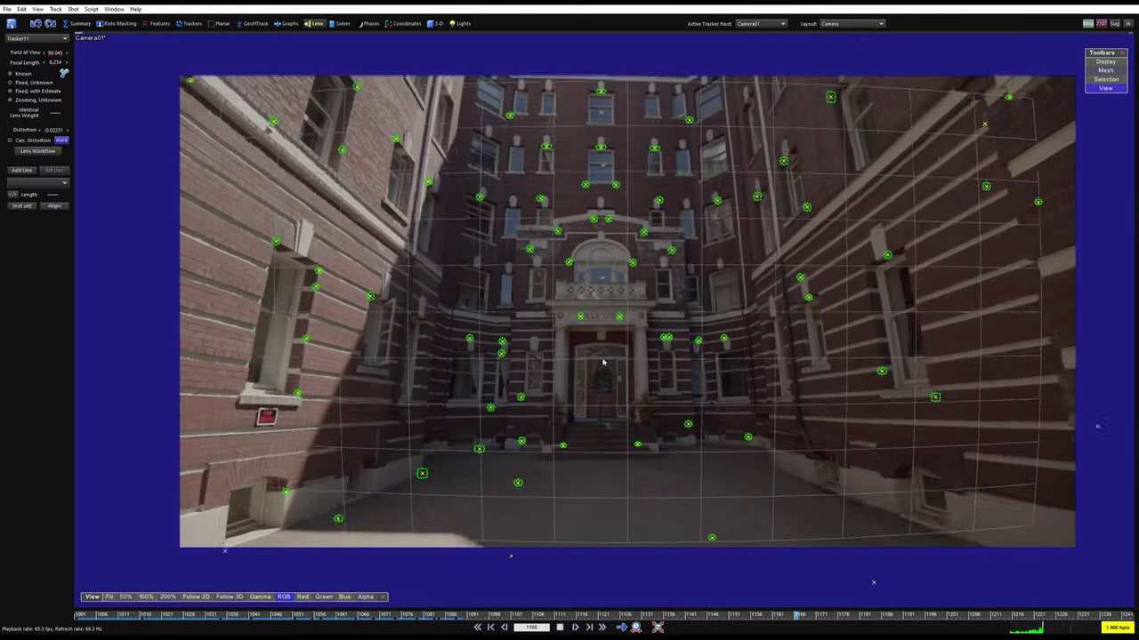
key(space)
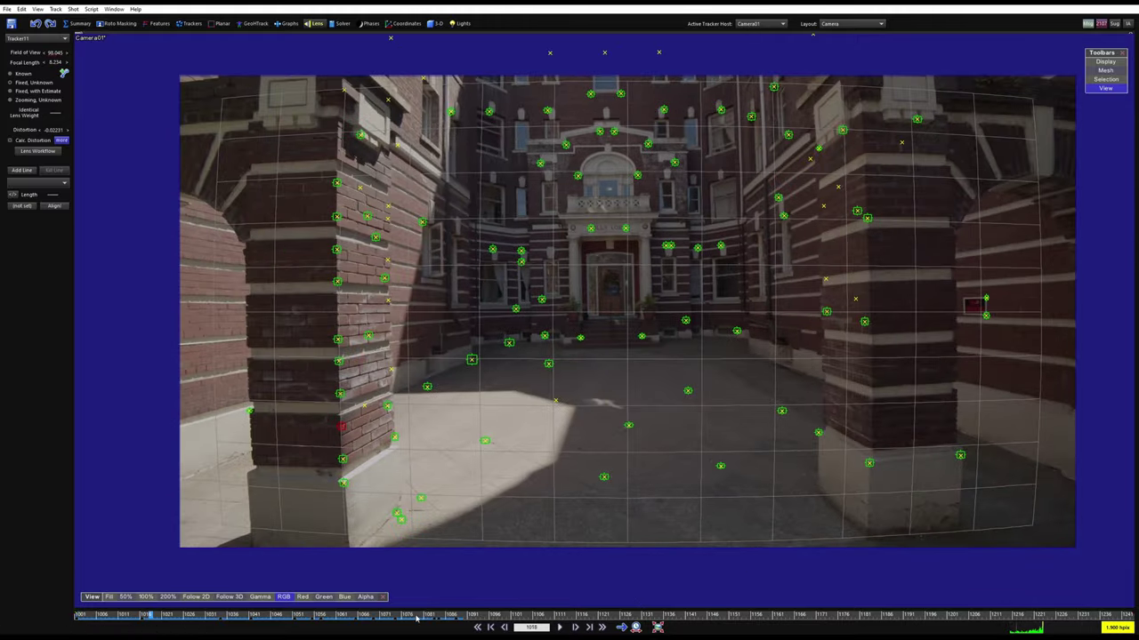
key(shift+a)
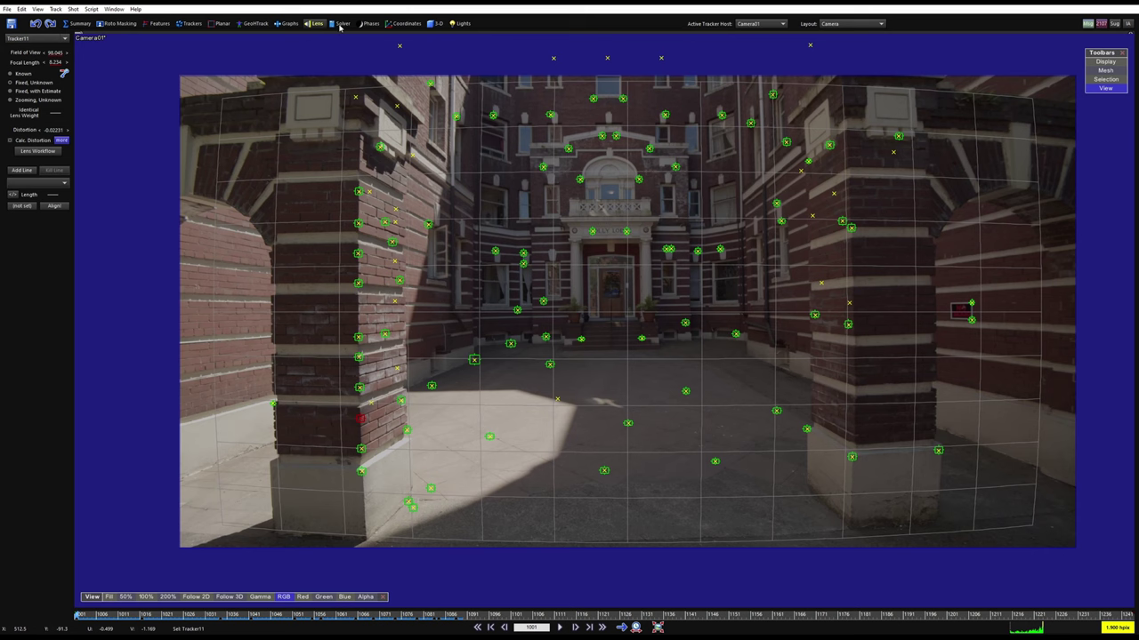
Go to the Solver room and play the shot in the camera-locked perspective view, stopping at frame 1168
click(341, 24)
scroll(206, 208, up, 3)
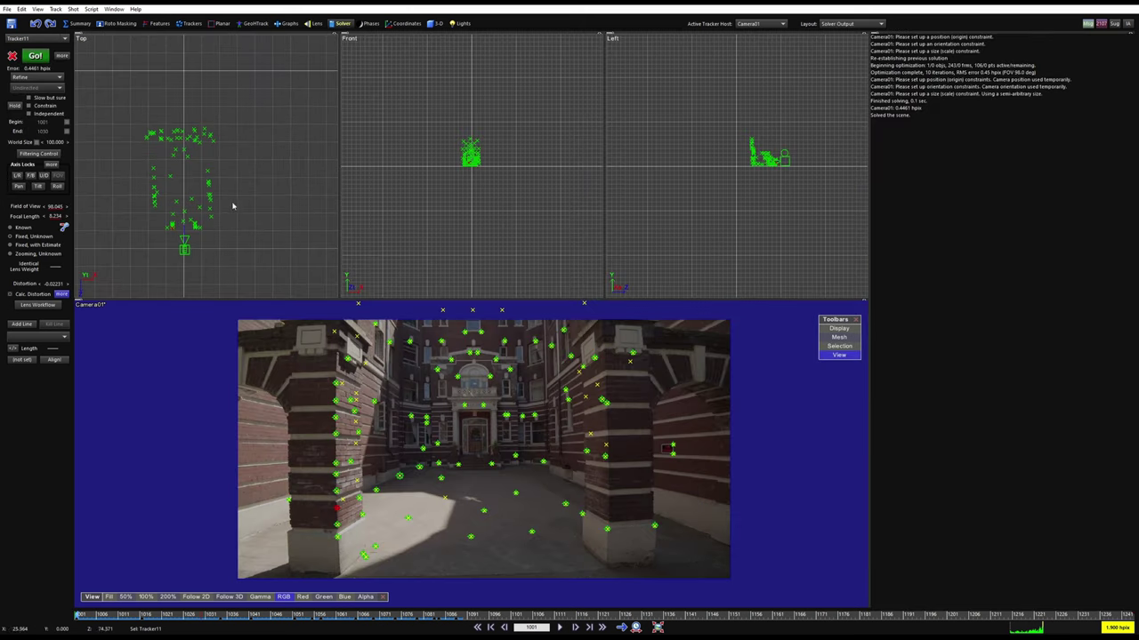
key(1)
middle_drag(627, 337, 607, 357)
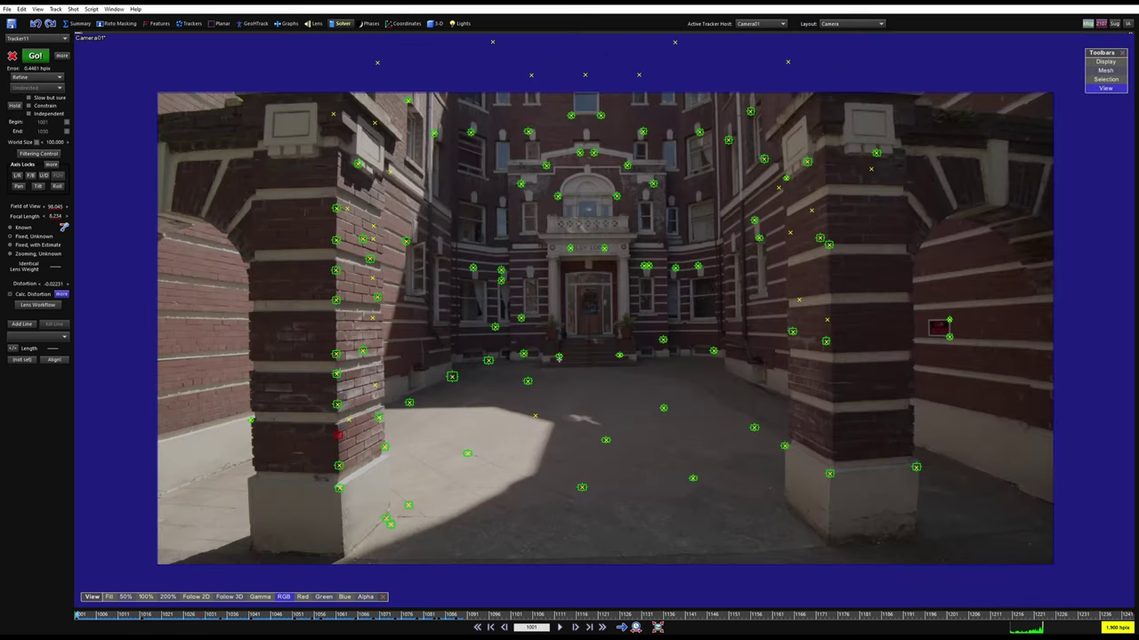
scroll(607, 358, up, 1)
key(space)
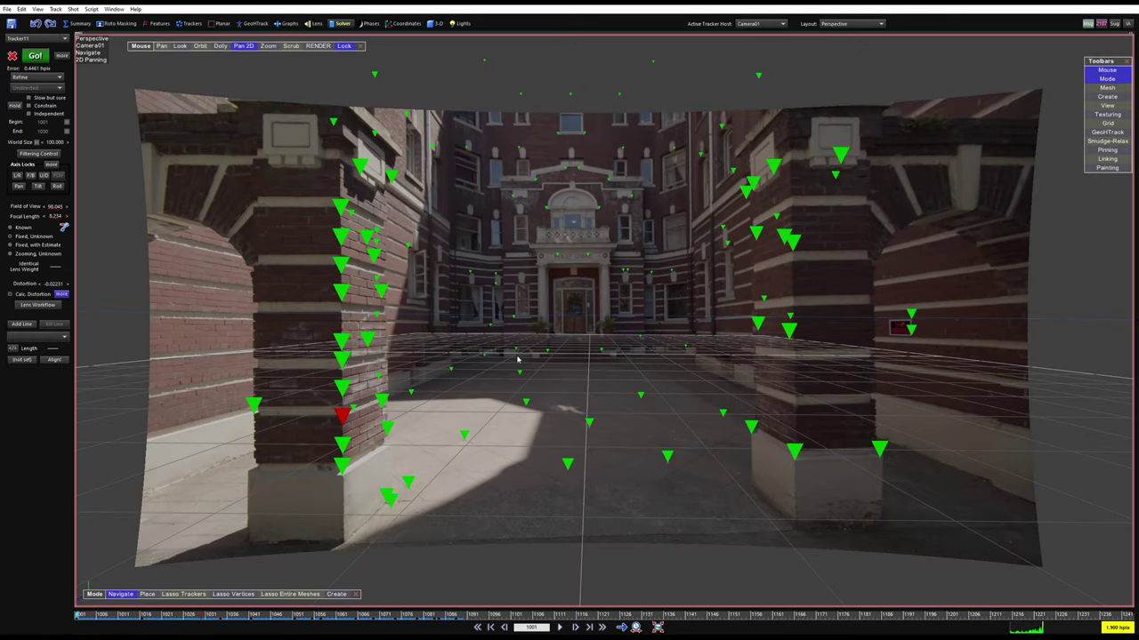
key(space)
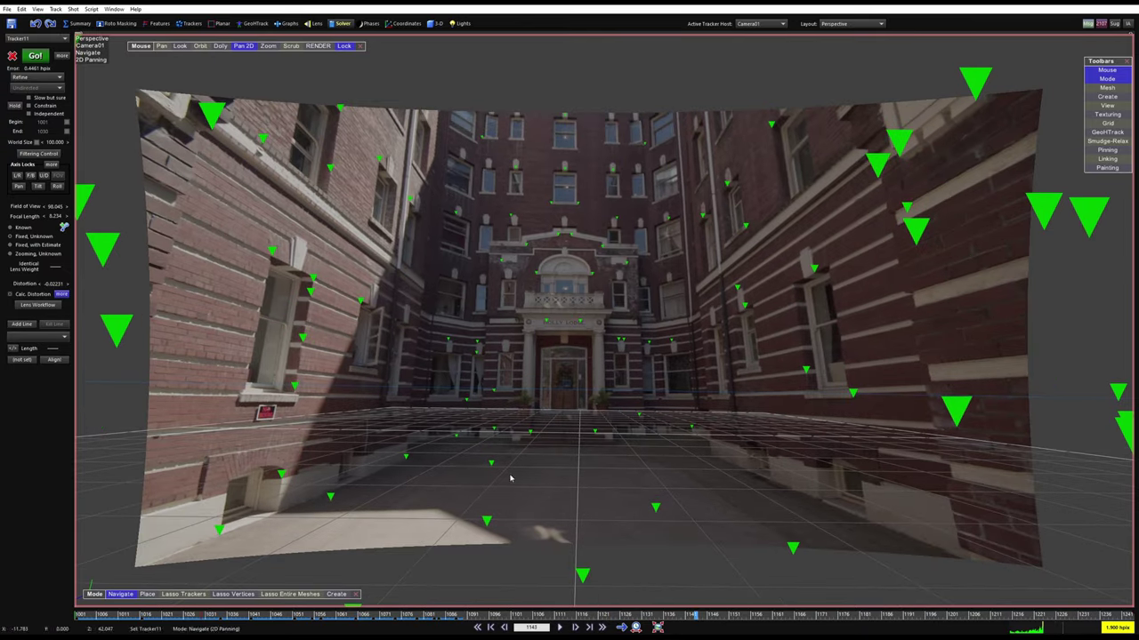
key(space)
key(space)
Examine the trackers and the curved edges of the undistorted image in the perspective view at frame 1168
scroll(839, 507, up, 5)
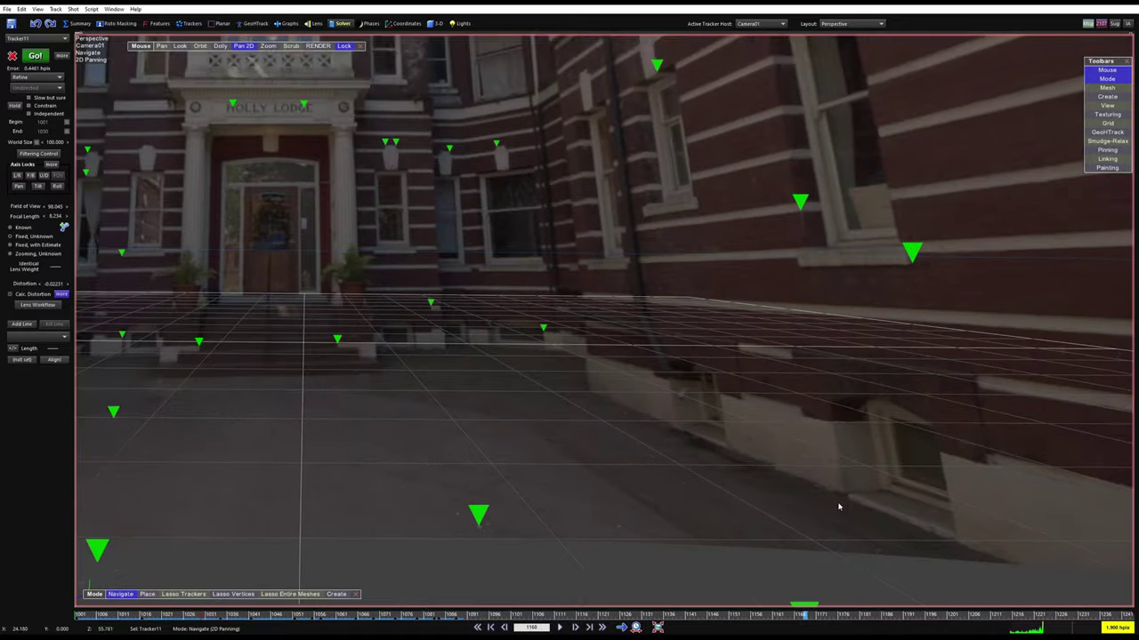
drag(838, 507, 706, 476)
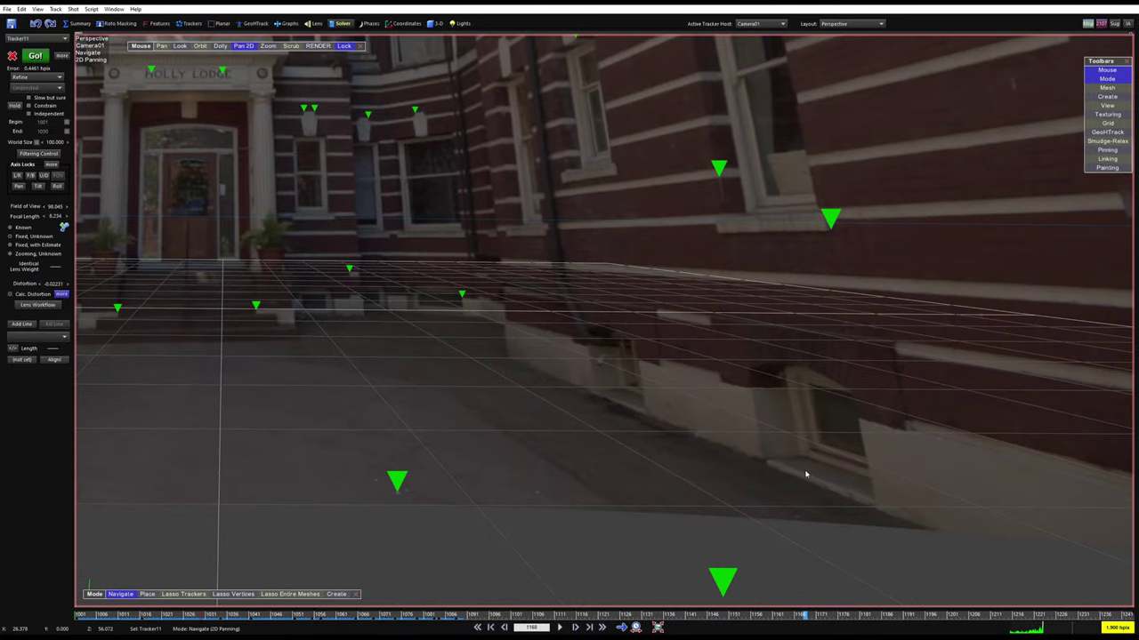
drag(805, 474, 512, 301)
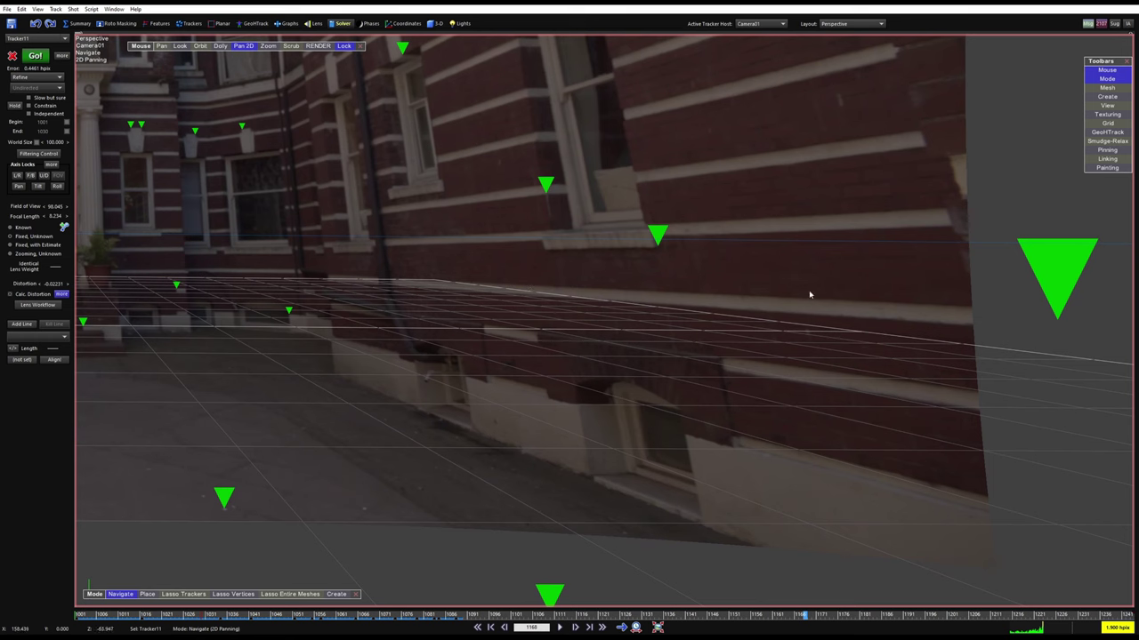
scroll(454, 445, down, 2)
middle_drag(259, 333, 692, 428)
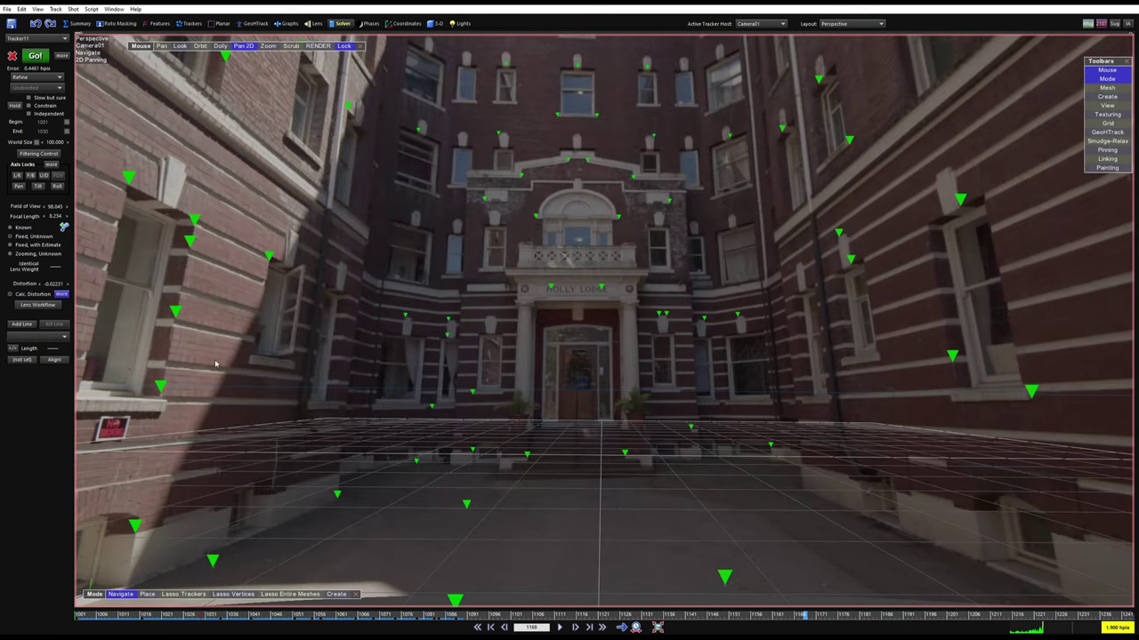
scroll(445, 407, down, 2)
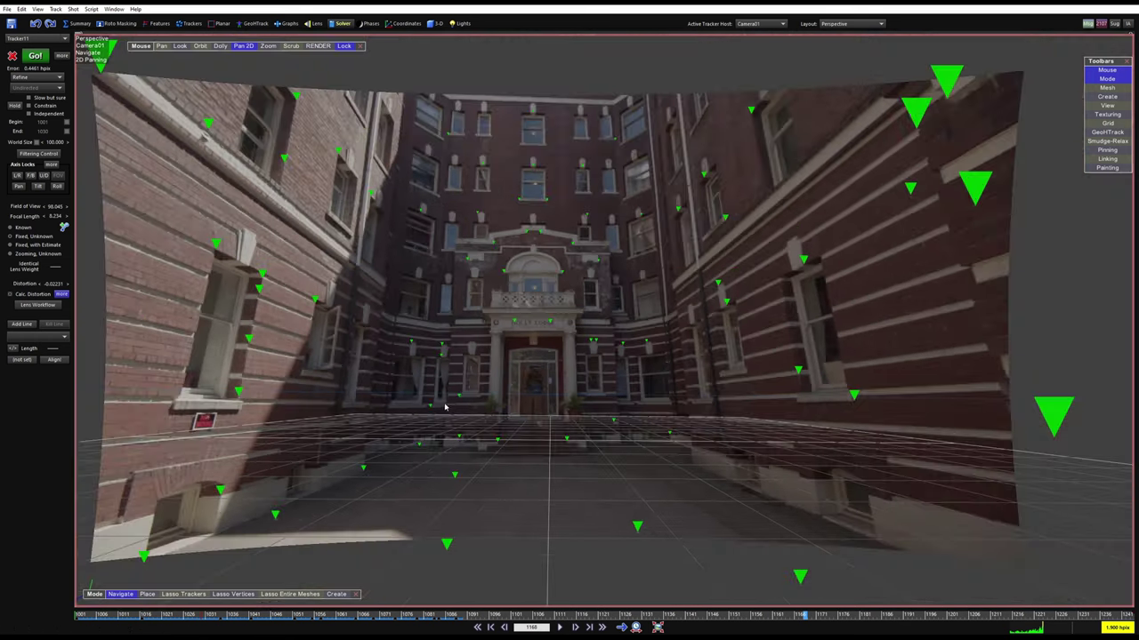
middle_drag(445, 406, 468, 419)
middle_drag(500, 372, 522, 363)
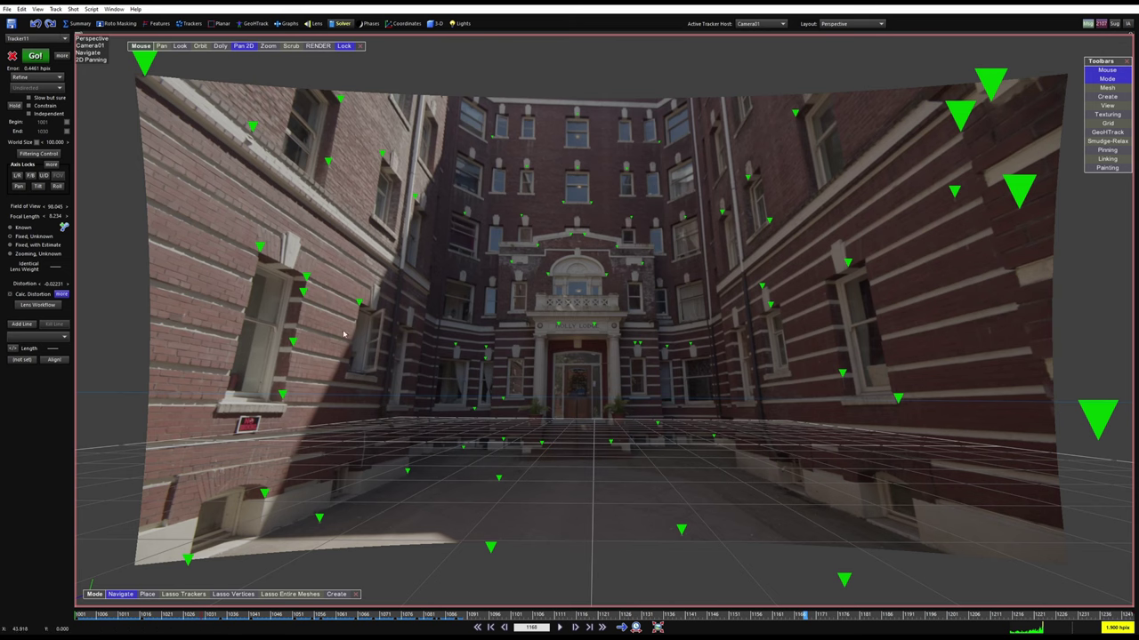
Return to the full camera view and scrub back to frame 1002
key(F5)
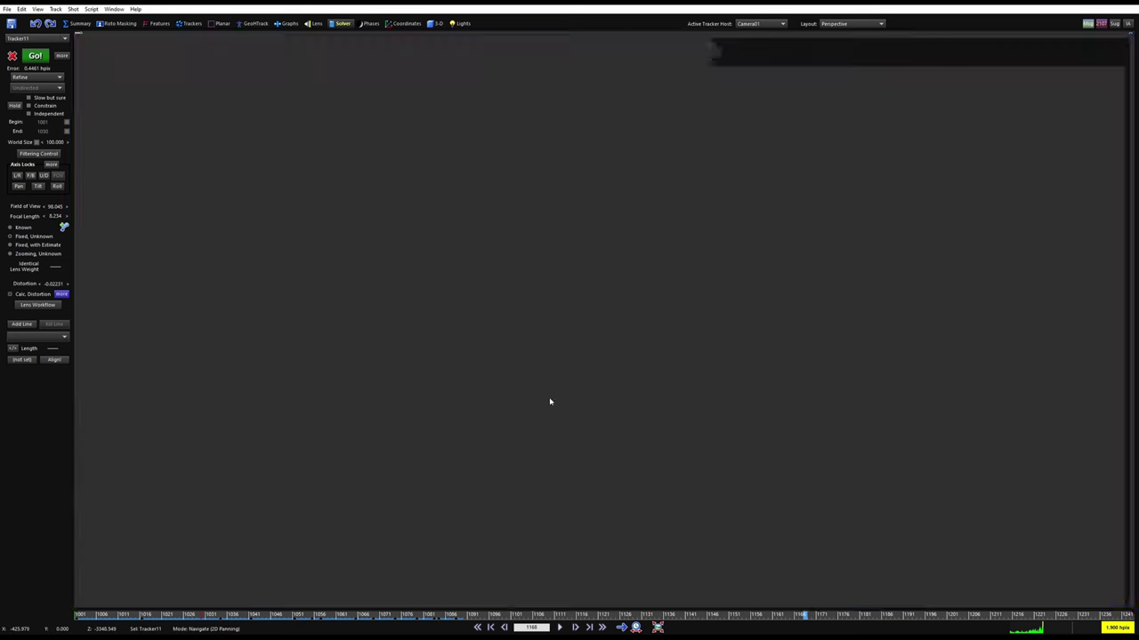
scroll(583, 396, down, 1)
middle_drag(583, 397, 586, 404)
drag(766, 615, 83, 614)
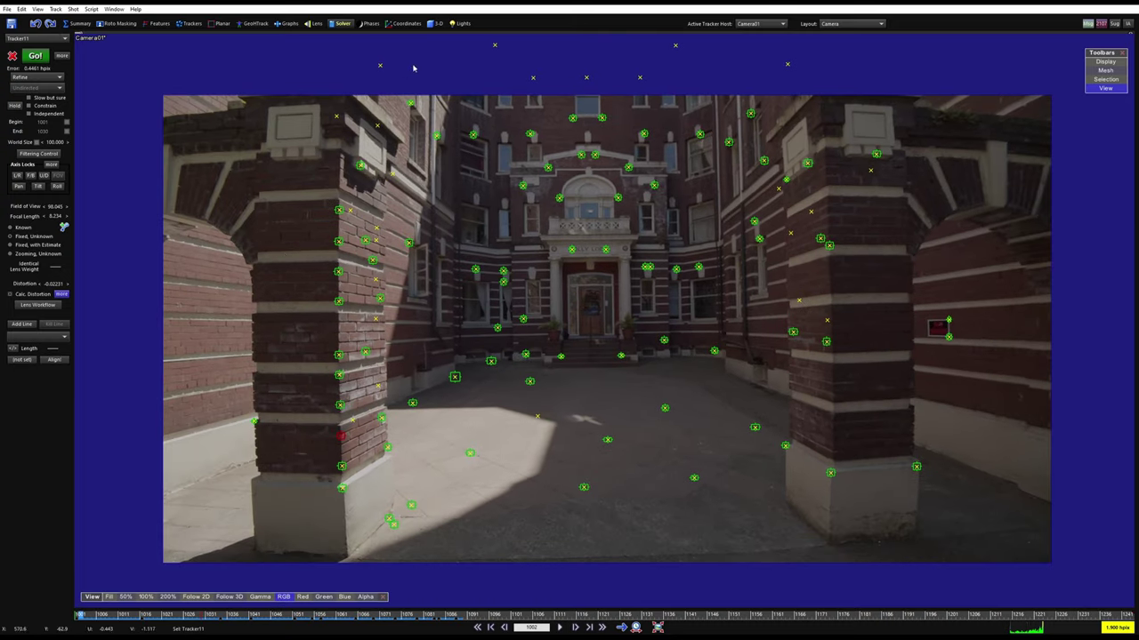
Create an Earthling figure of about 176 size in the 3-D room's Top view, behind the courtyard's far trackers
click(437, 24)
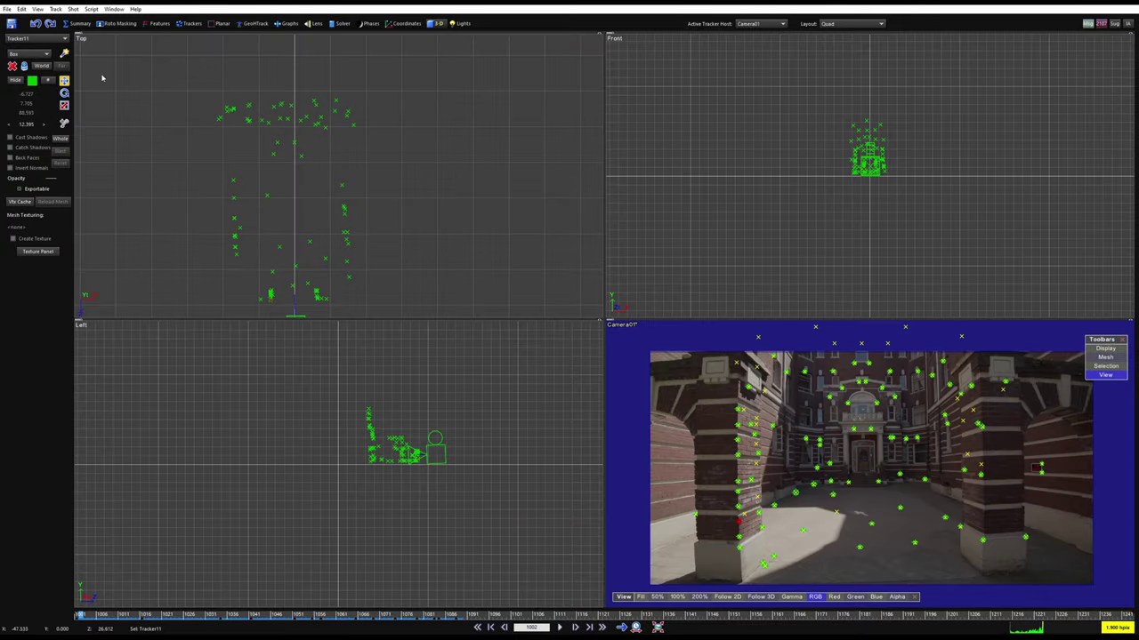
scroll(270, 178, down, 3)
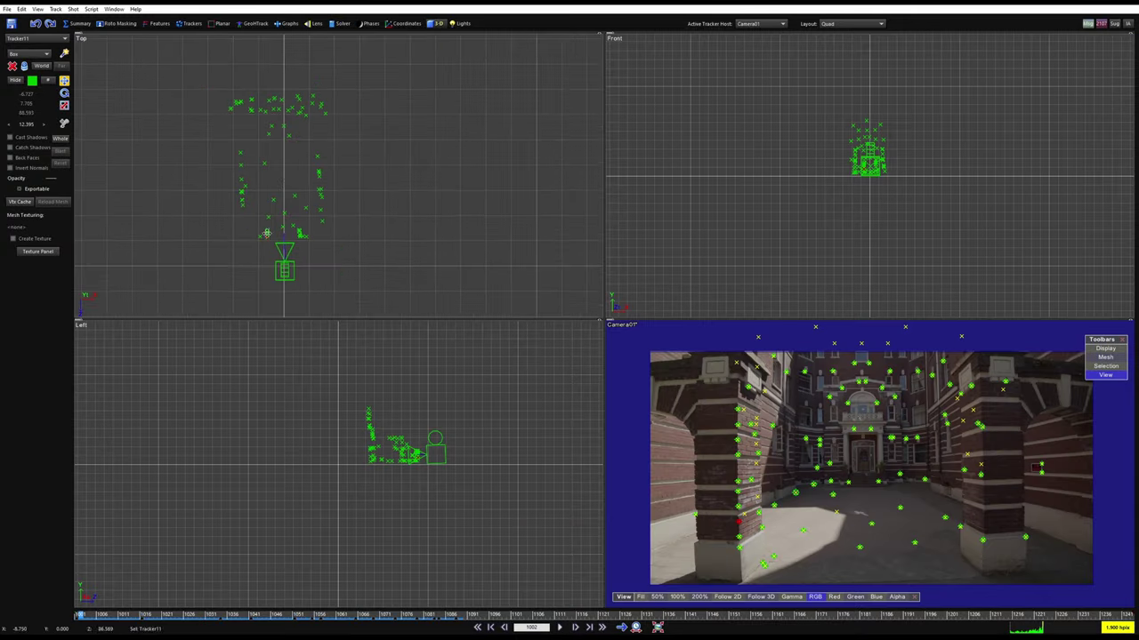
scroll(297, 192, down, 2)
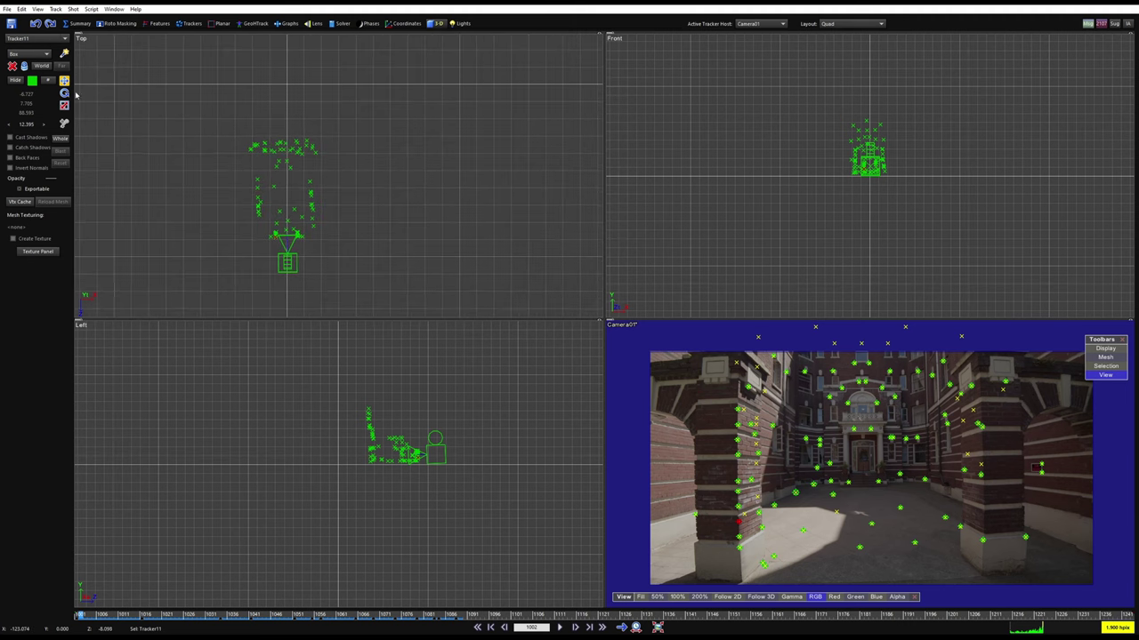
click(47, 56)
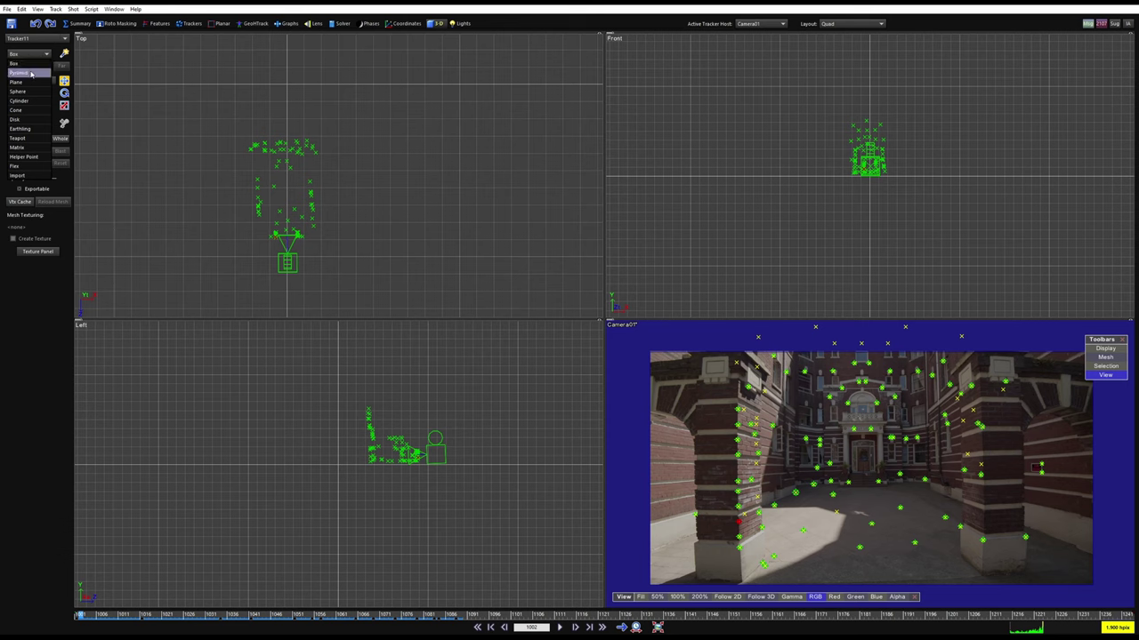
click(35, 130)
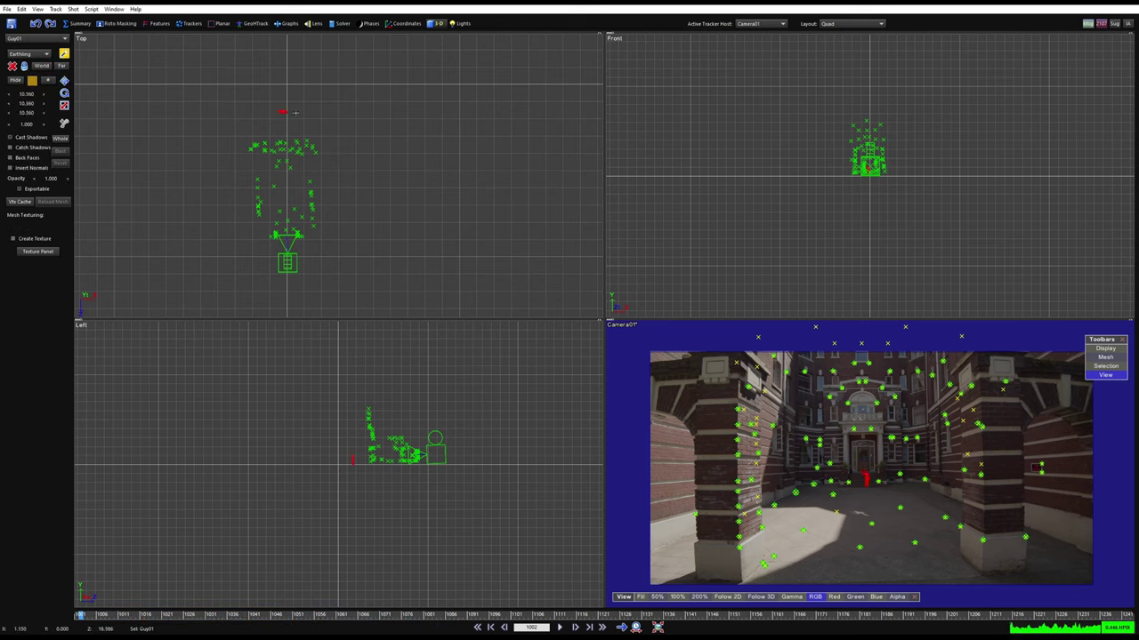
drag(295, 112, 433, 129)
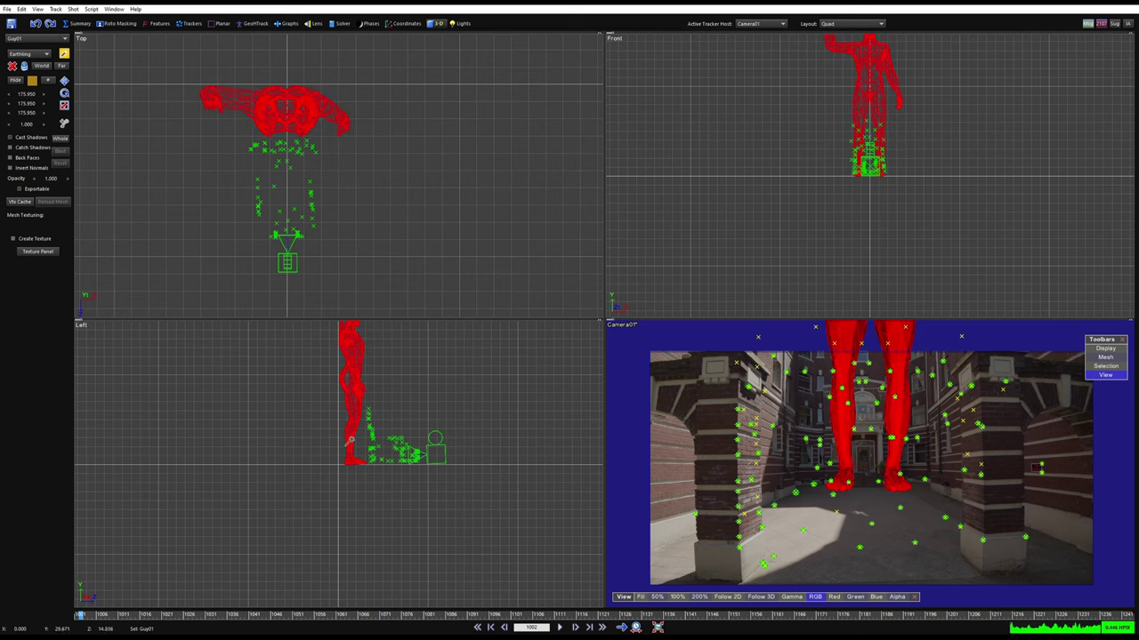
middle_drag(352, 438, 320, 523)
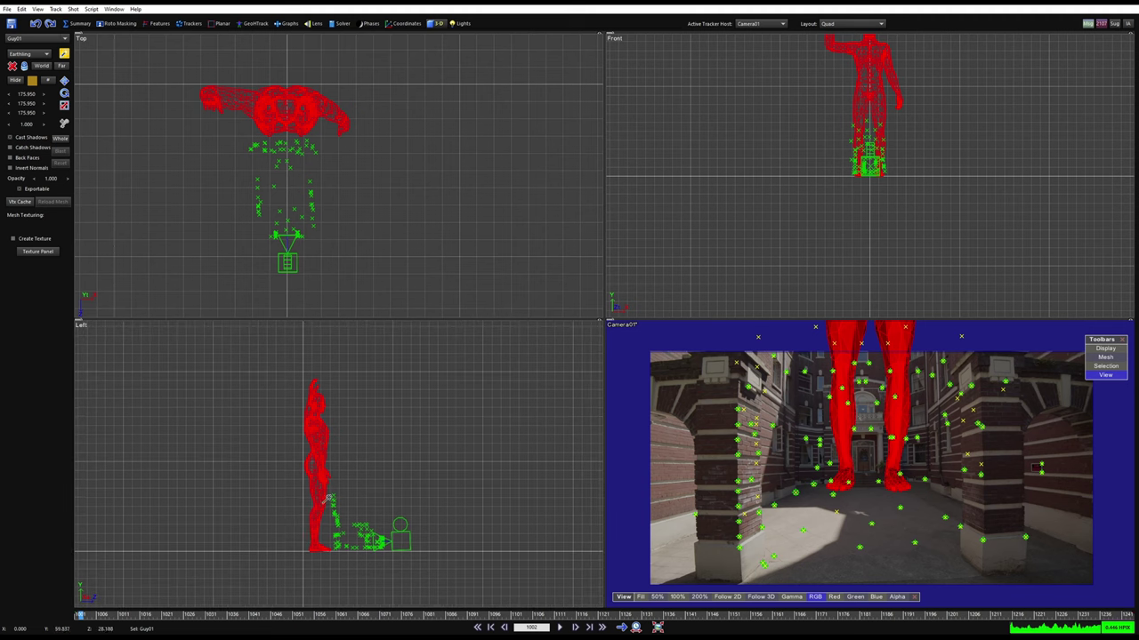
Delete the Earthling figure from the scene
key(Delete)
Try creating a box about 5 wide and 21 high behind the far trackers in the Top view
click(35, 55)
click(34, 65)
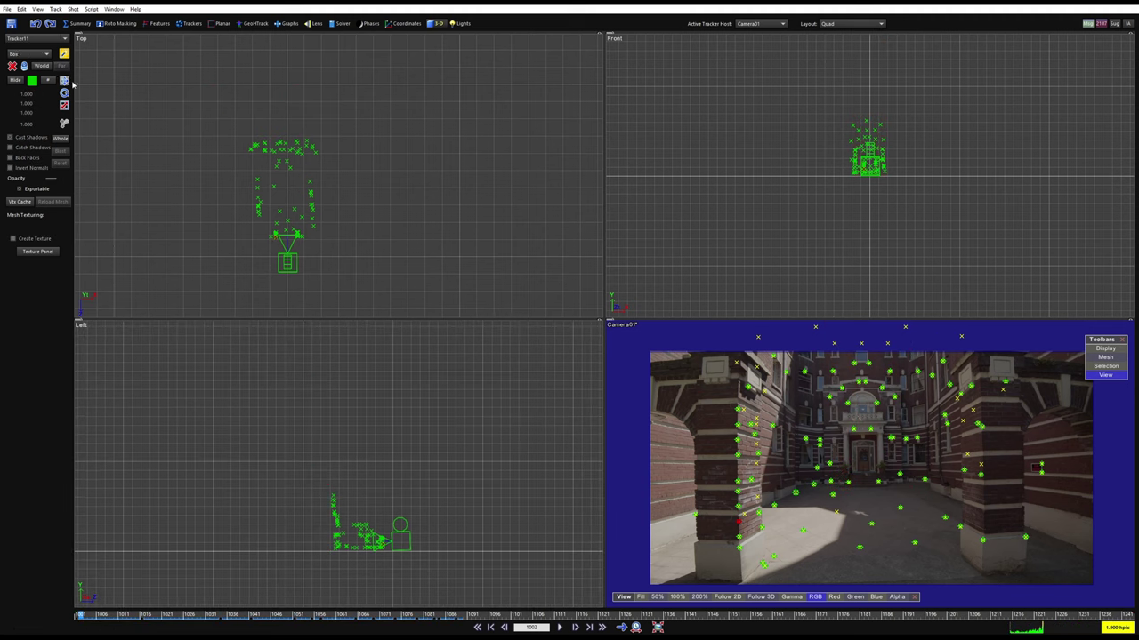
click(256, 105)
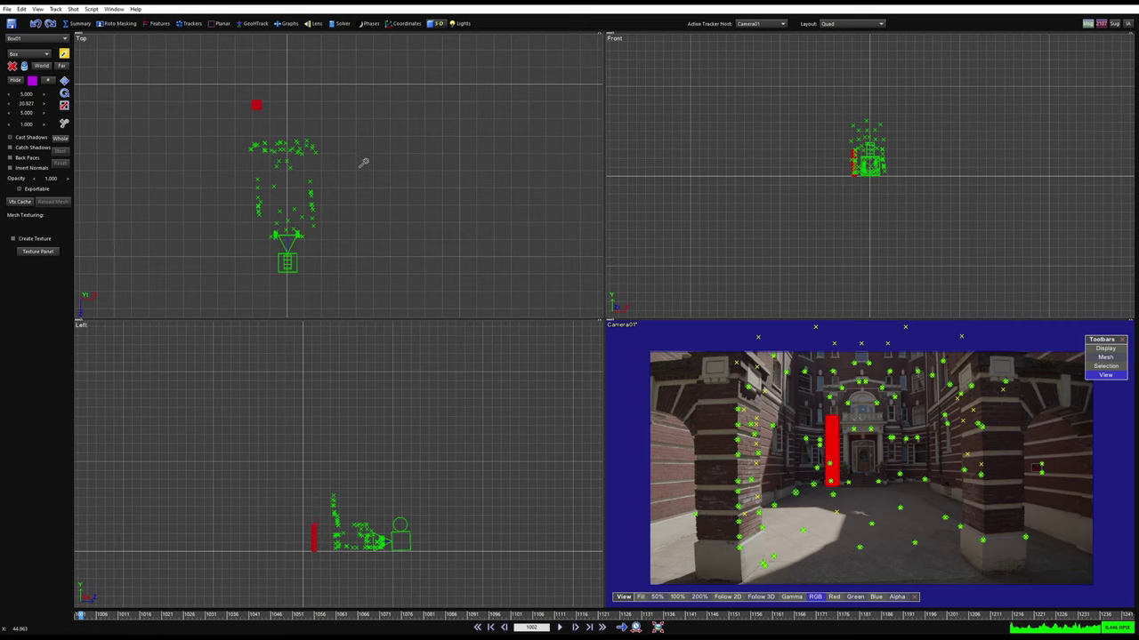
drag(329, 108, 488, 114)
key(ctrl+z)
key(ctrl+z)
Create a sphere about 122 in size beside the tracker cloud in the Top view
click(27, 54)
click(31, 92)
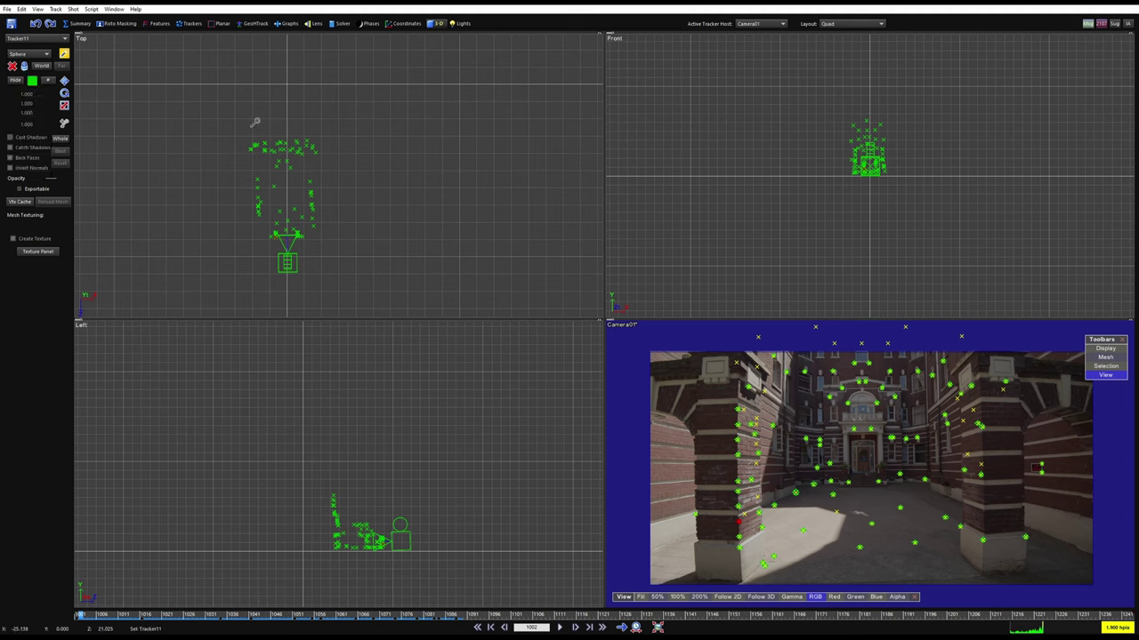
drag(384, 157, 479, 209)
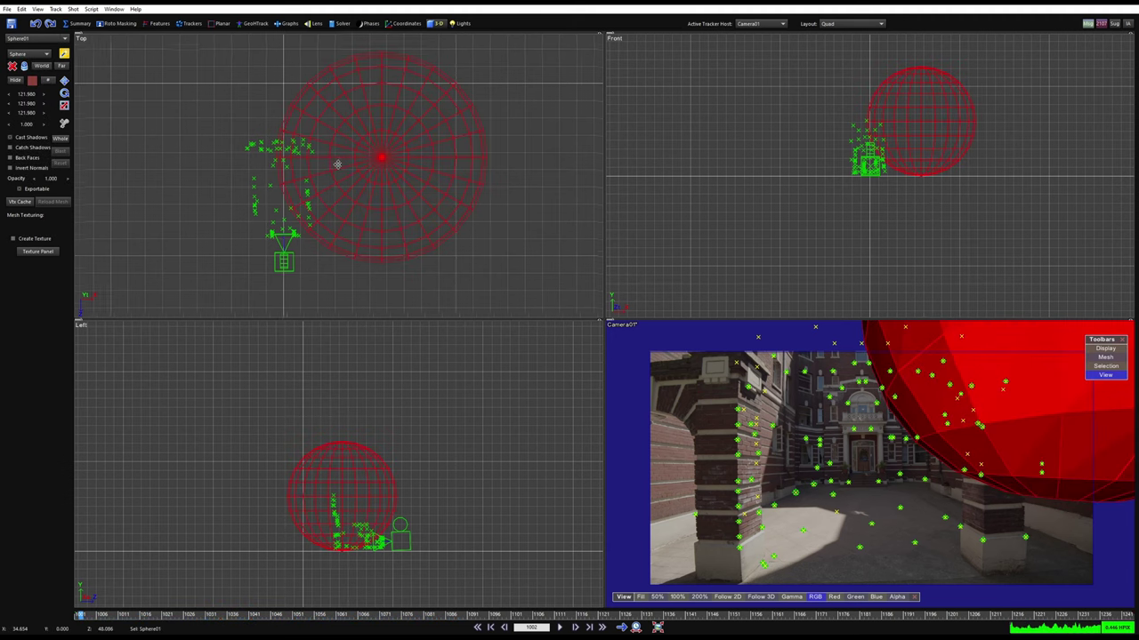
scroll(133, 182, down, 3)
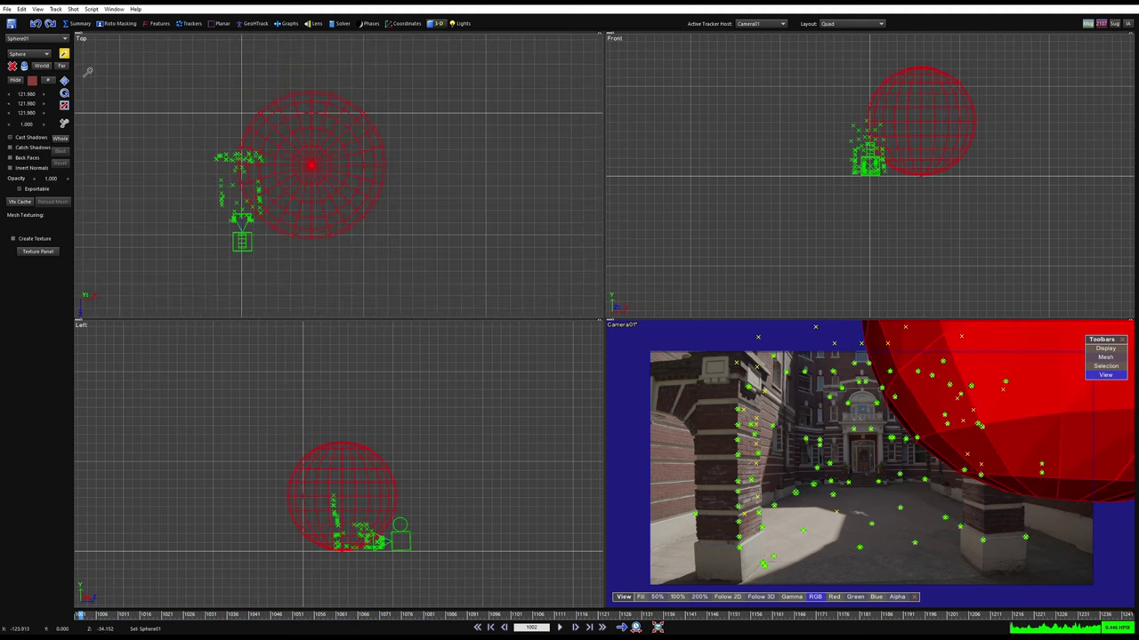
Try moving and enlarging the sphere in the Top view, and delete it
click(67, 81)
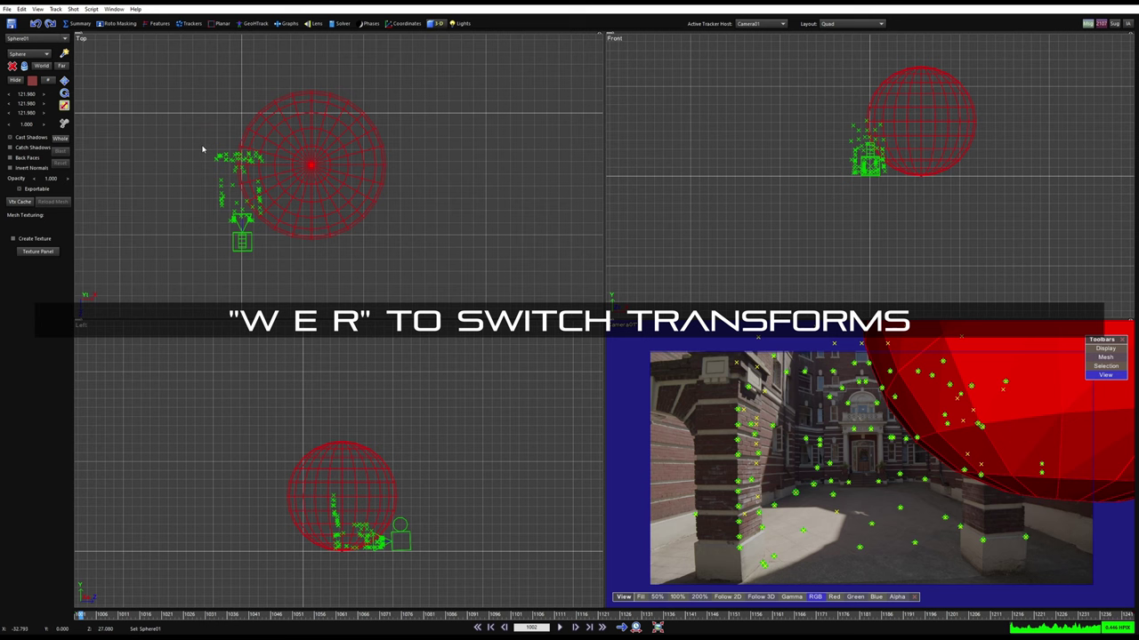
key(w)
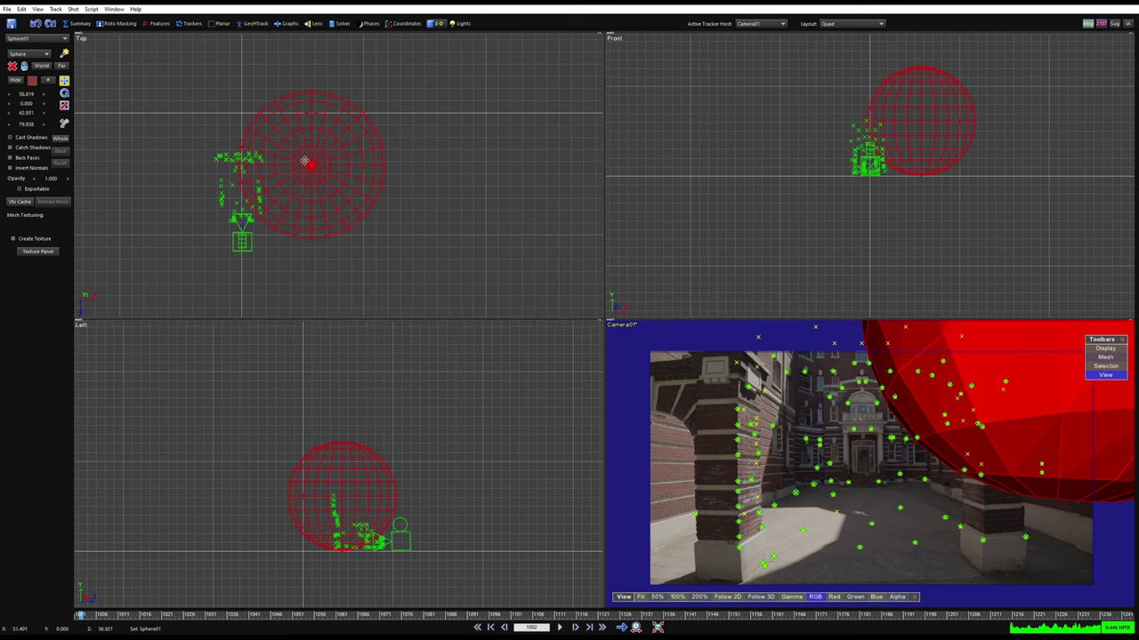
drag(307, 164, 470, 132)
key(r)
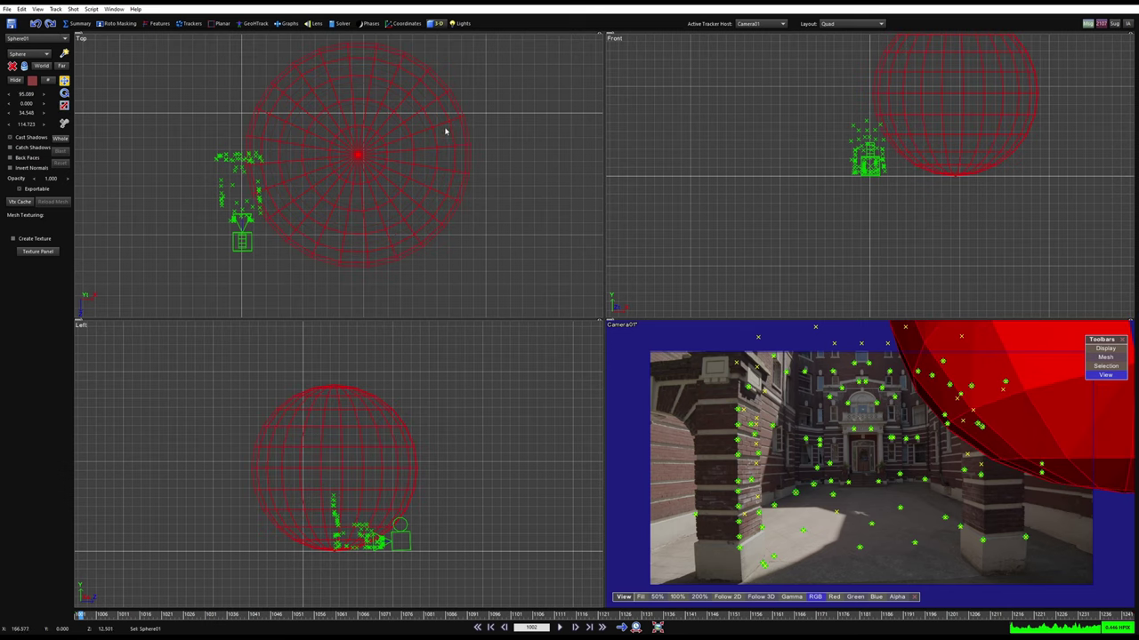
key(Delete)
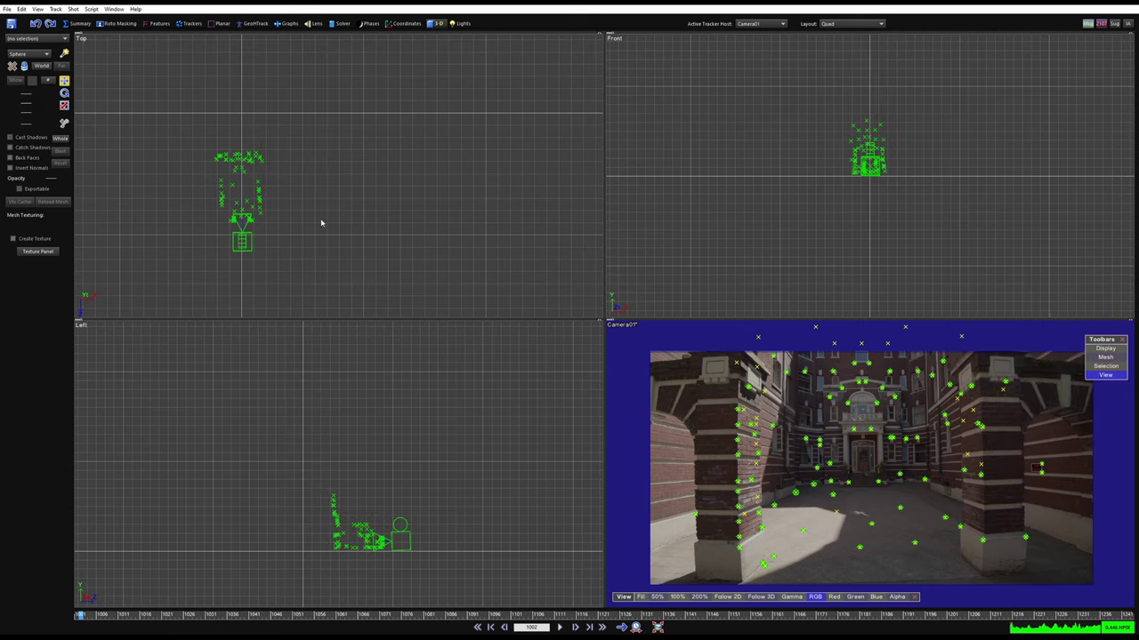
Select the trackers along the courtyard's left side and those along its right side in the Top view
scroll(253, 216, up, 4)
middle_drag(231, 204, 322, 229)
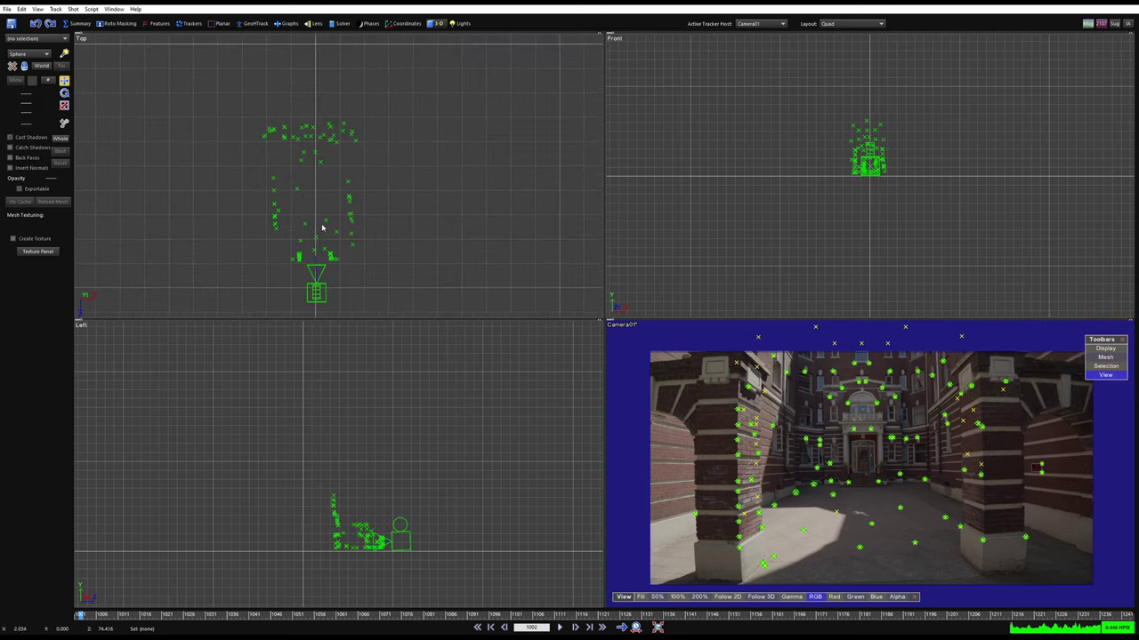
scroll(321, 227, up, 2)
middle_drag(317, 182, 306, 150)
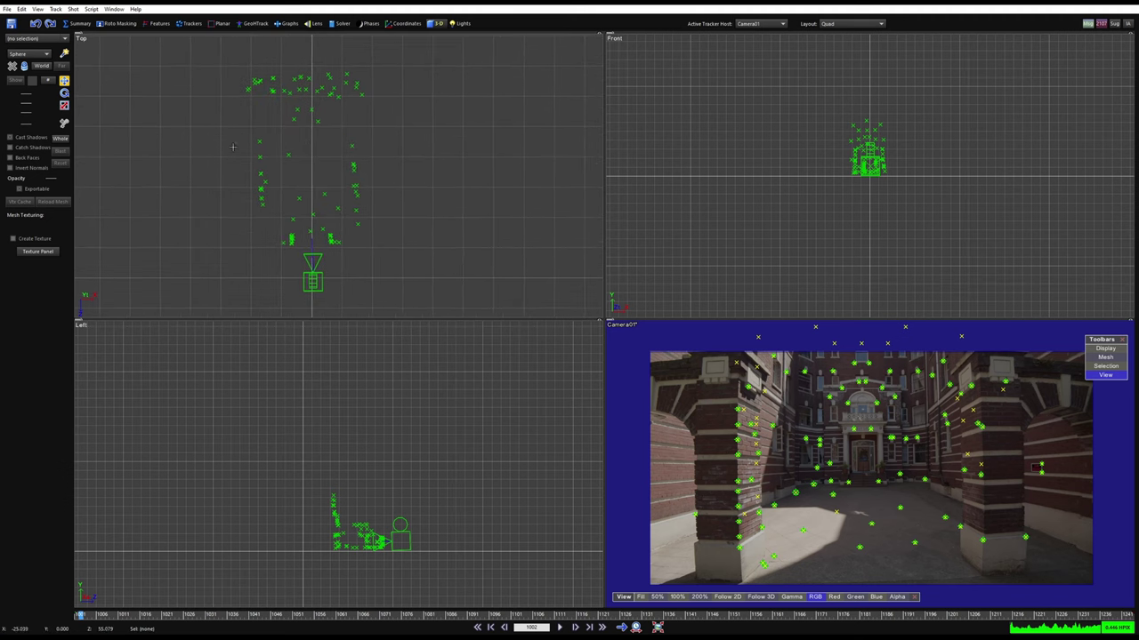
mouse_move(233, 147)
mouse_down()
mouse_move(267, 209)
mouse_move(254, 125)
mouse_up()
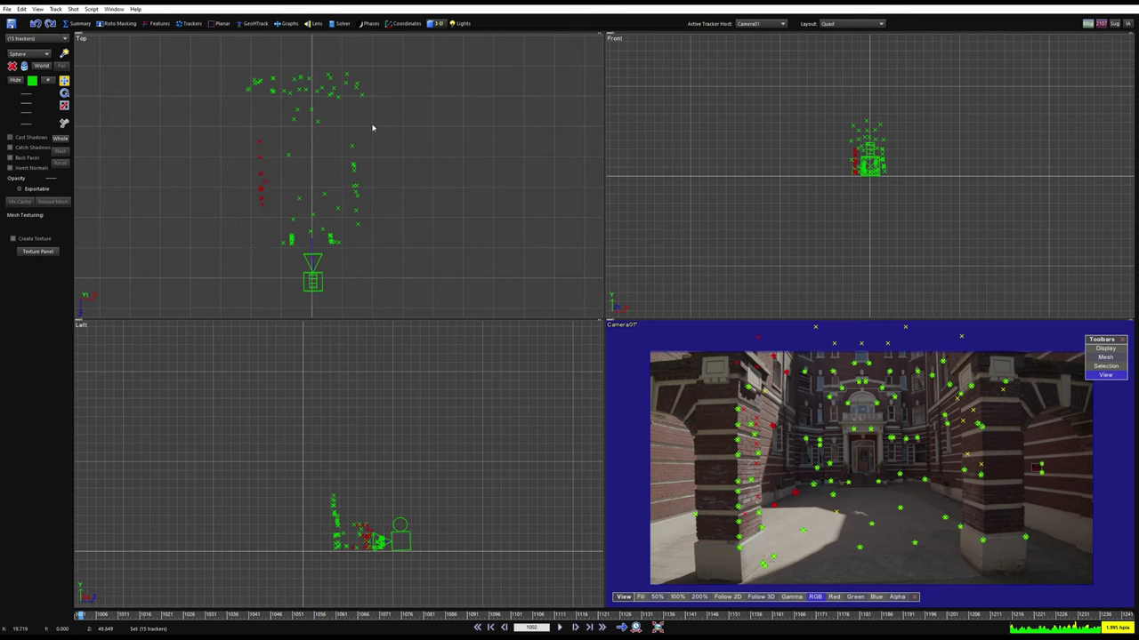
mouse_move(369, 125)
mouse_down()
mouse_move(341, 176)
mouse_move(377, 228)
mouse_up()
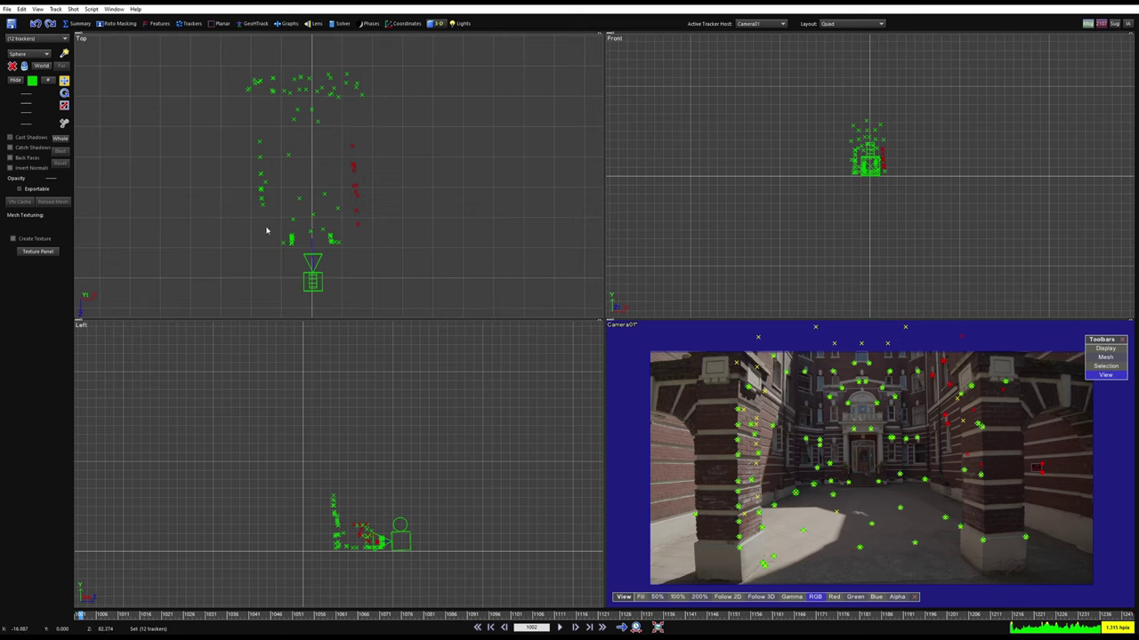
Try moving Camera01 by itself away from the solved trackers in the Top view
click(313, 270)
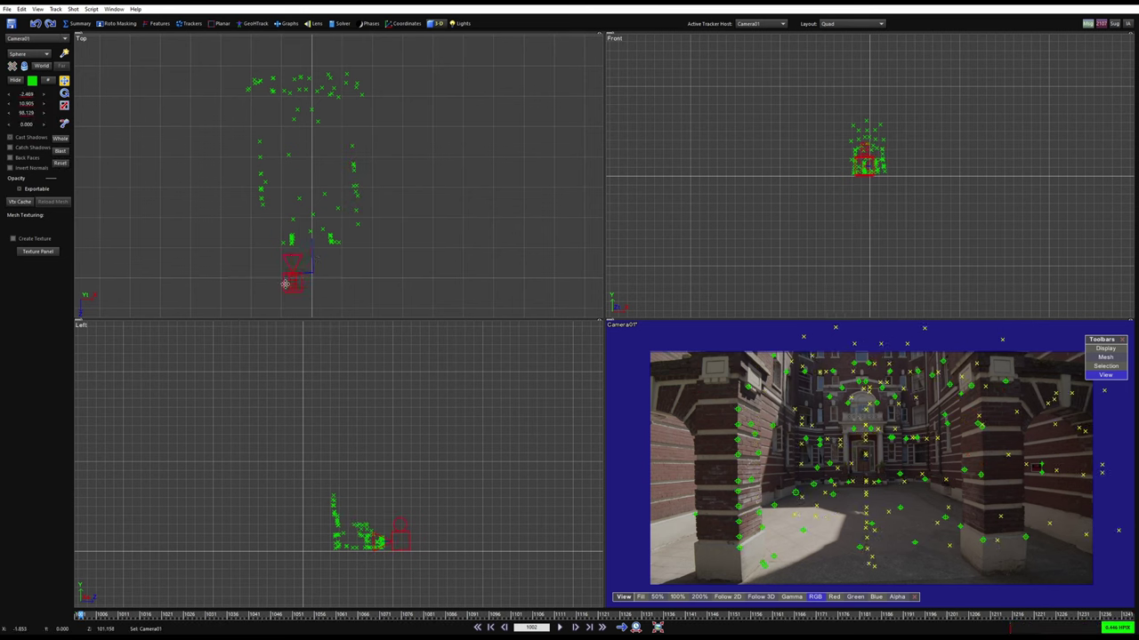
click(357, 196)
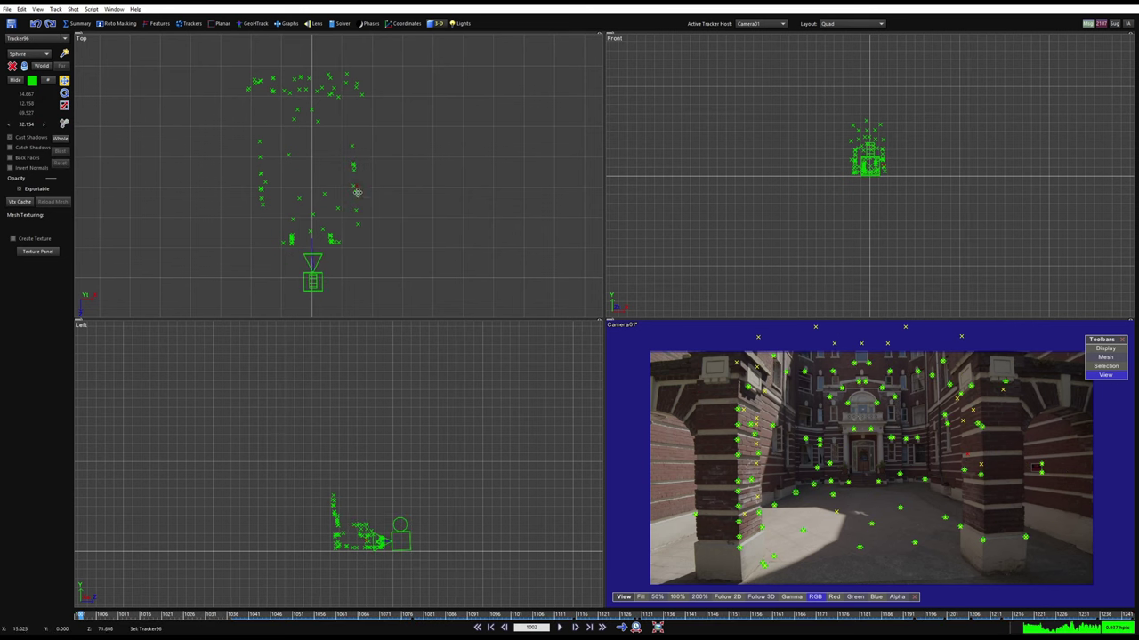
click(324, 256)
drag(313, 281, 217, 257)
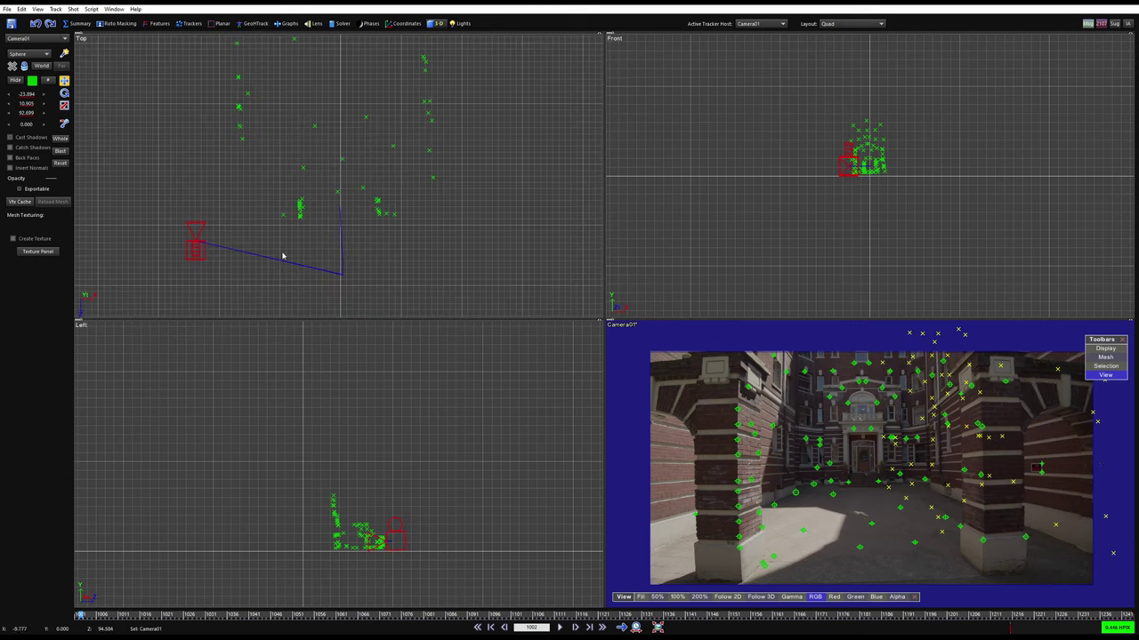
key(ctrl+z)
scroll(313, 255, down, 5)
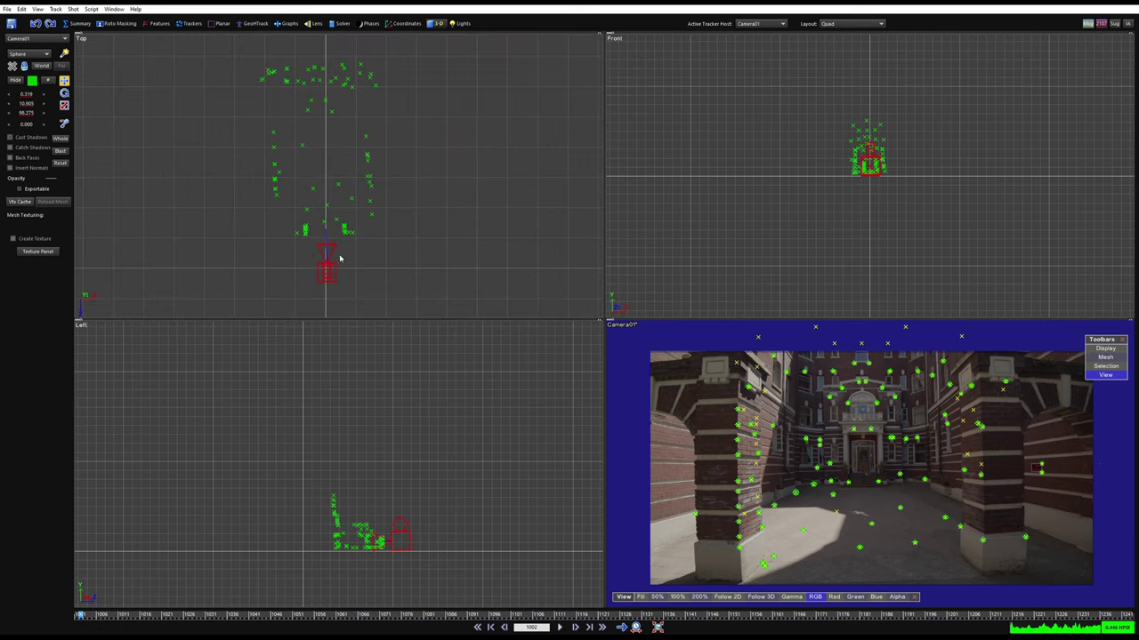
Enable Whole mode for Camera01 with its selection locked and try moving the camera together with its trackers
click(61, 139)
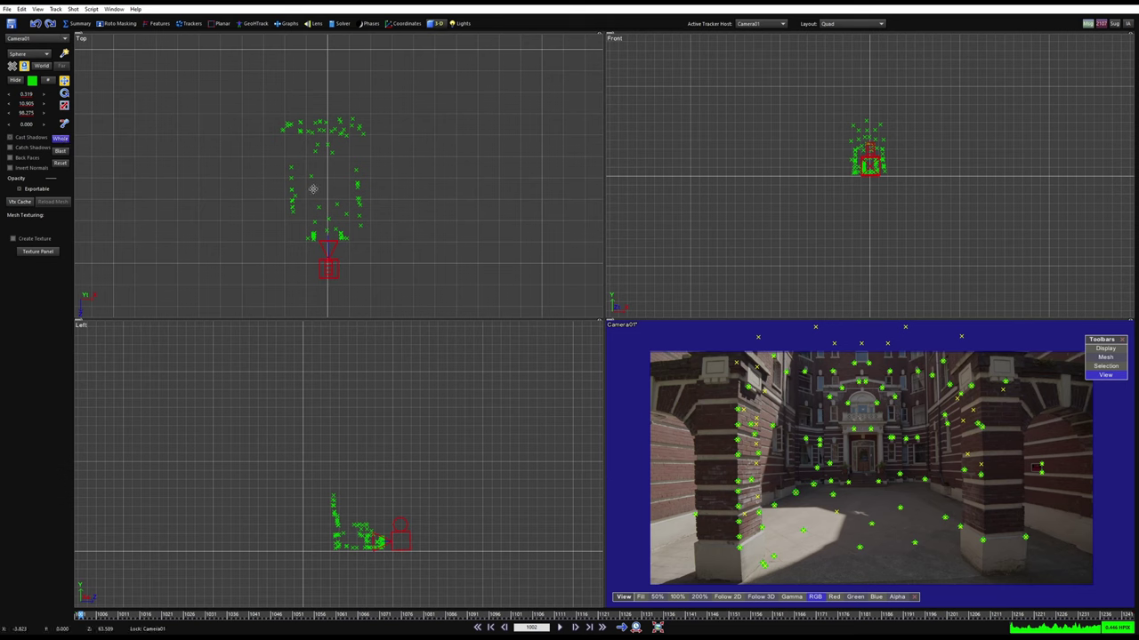
drag(313, 189, 338, 179)
Create a ground plane about 71 by 67 around the tracker cloud in the Top view
click(29, 54)
click(23, 81)
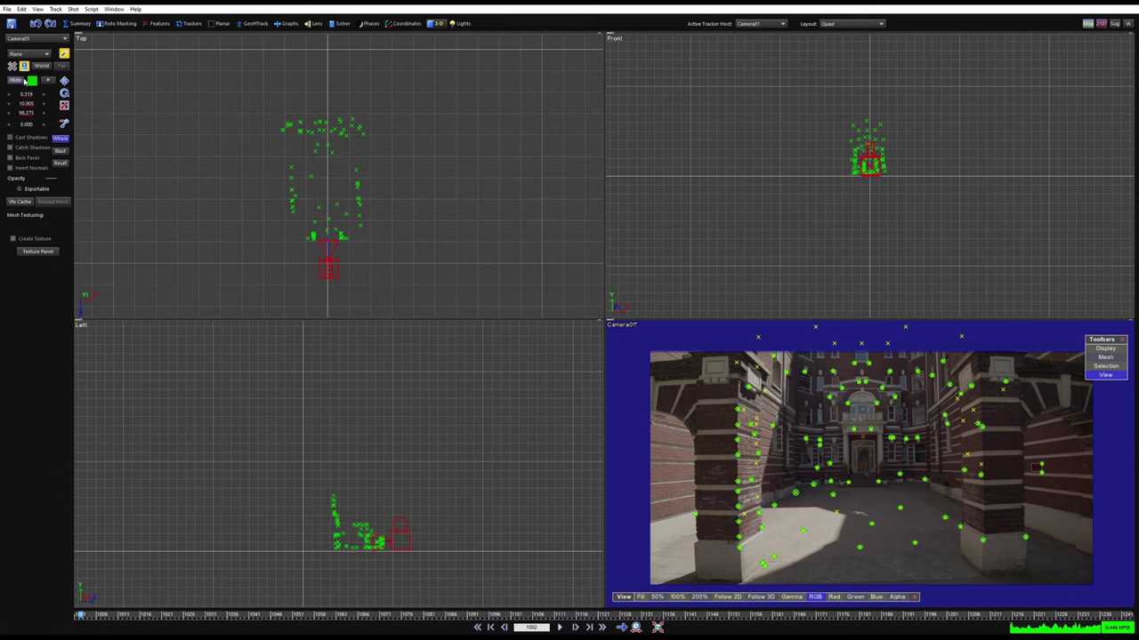
drag(254, 89, 410, 235)
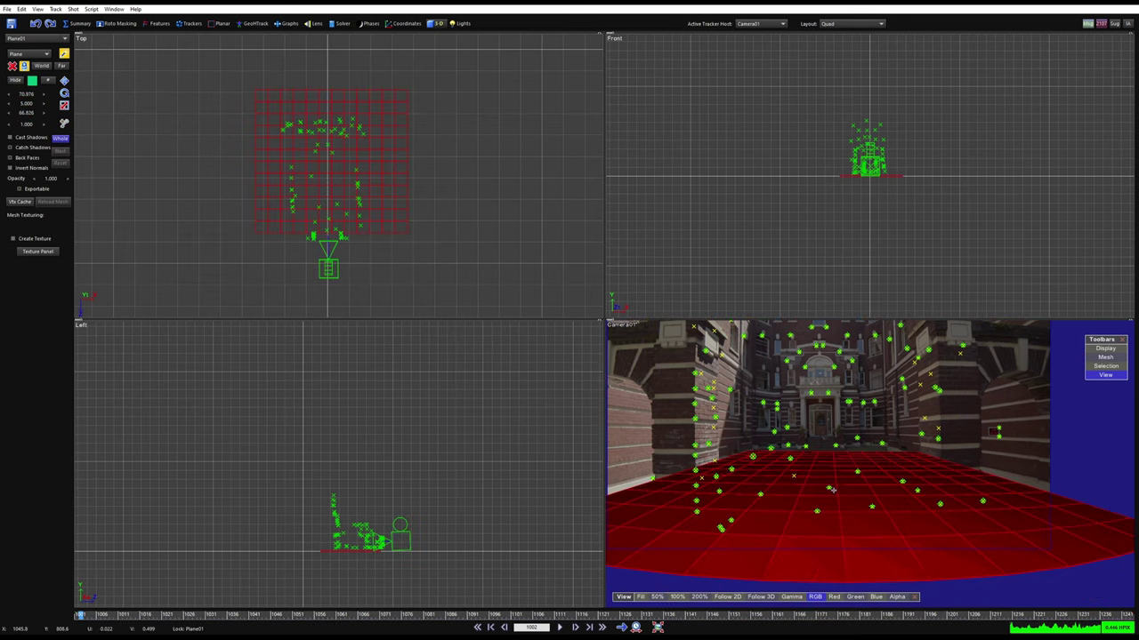
Toggle the mesh display in the camera view between shaded and wireframe, leaving the plane in wireframe
scroll(782, 455, up, 2)
middle_drag(783, 455, 815, 451)
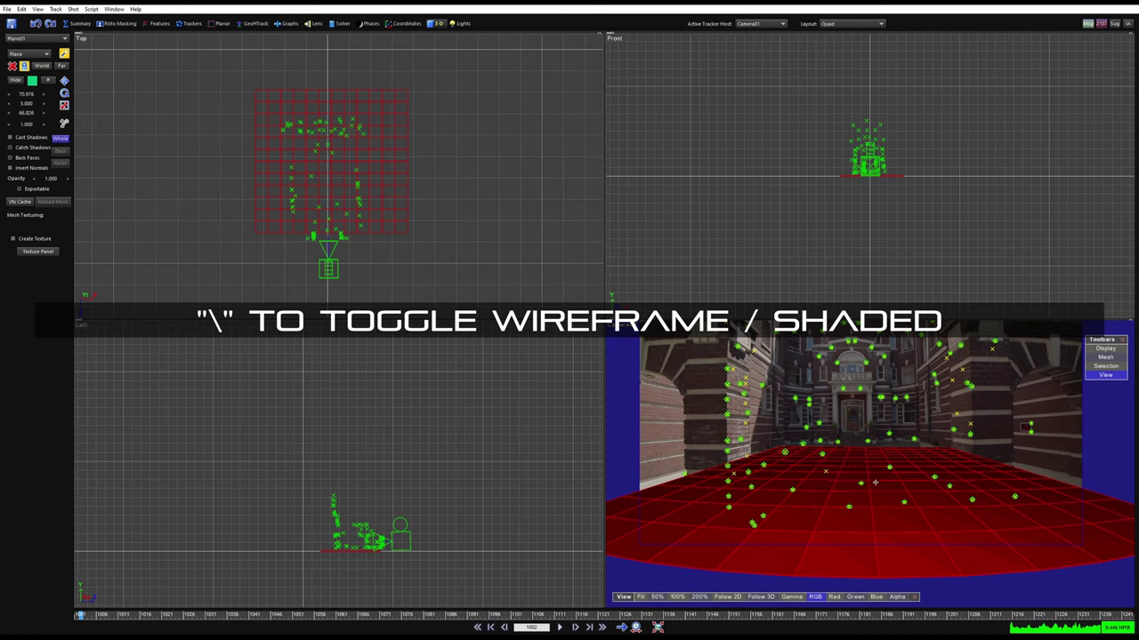
key(backslash)
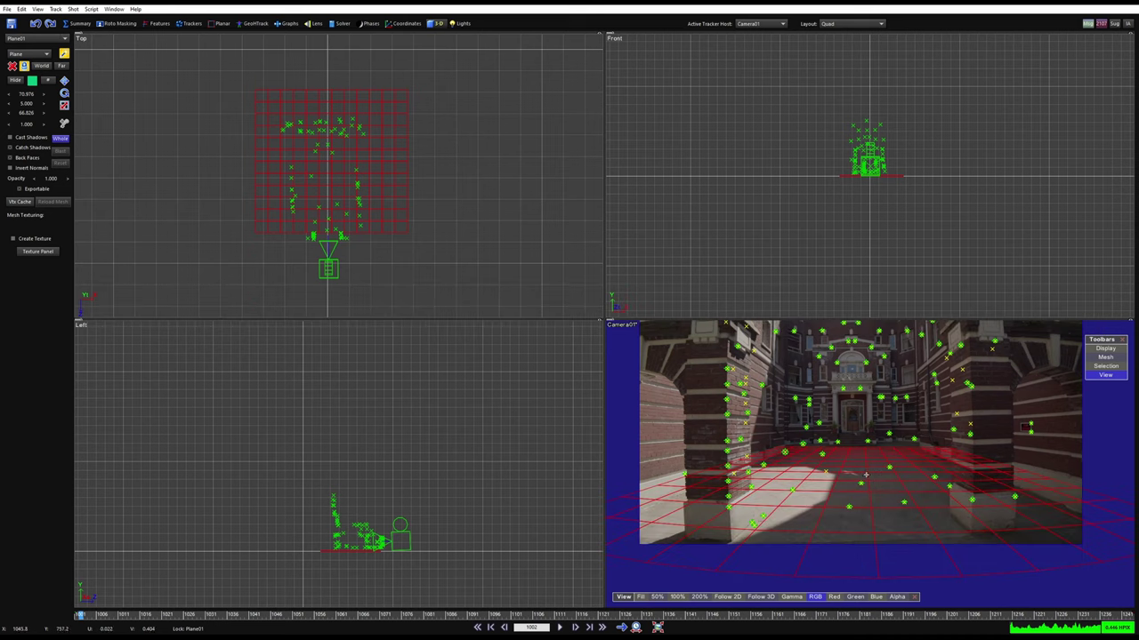
key(backslash)
key(backslash)
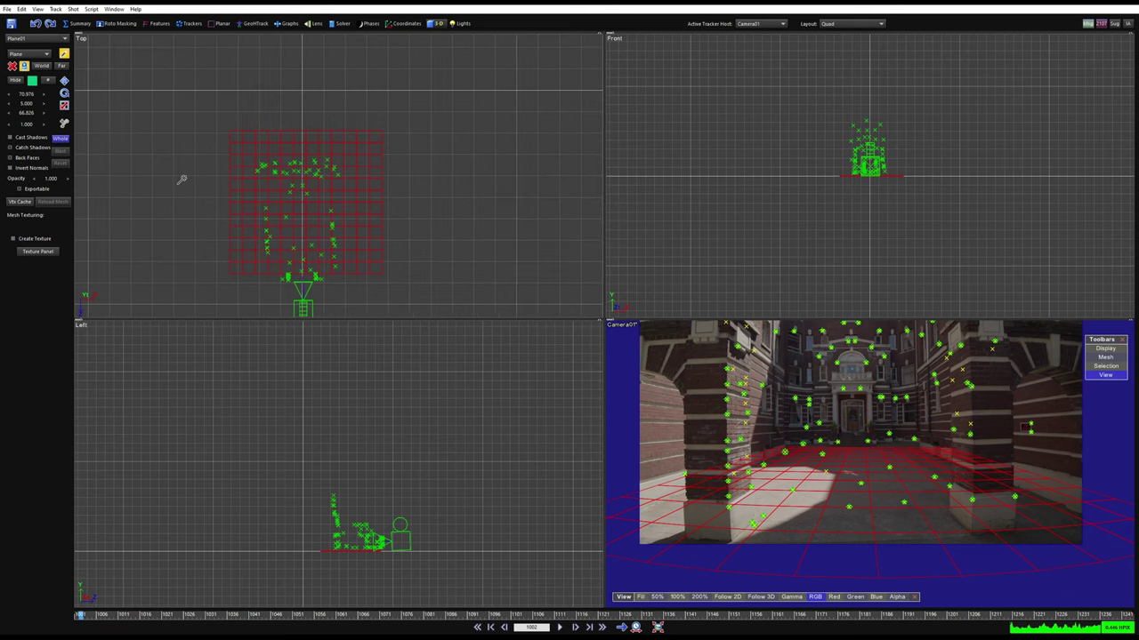
key(backslash)
Select Camera01 for moving and turn off the Whole affects meshes option
click(65, 81)
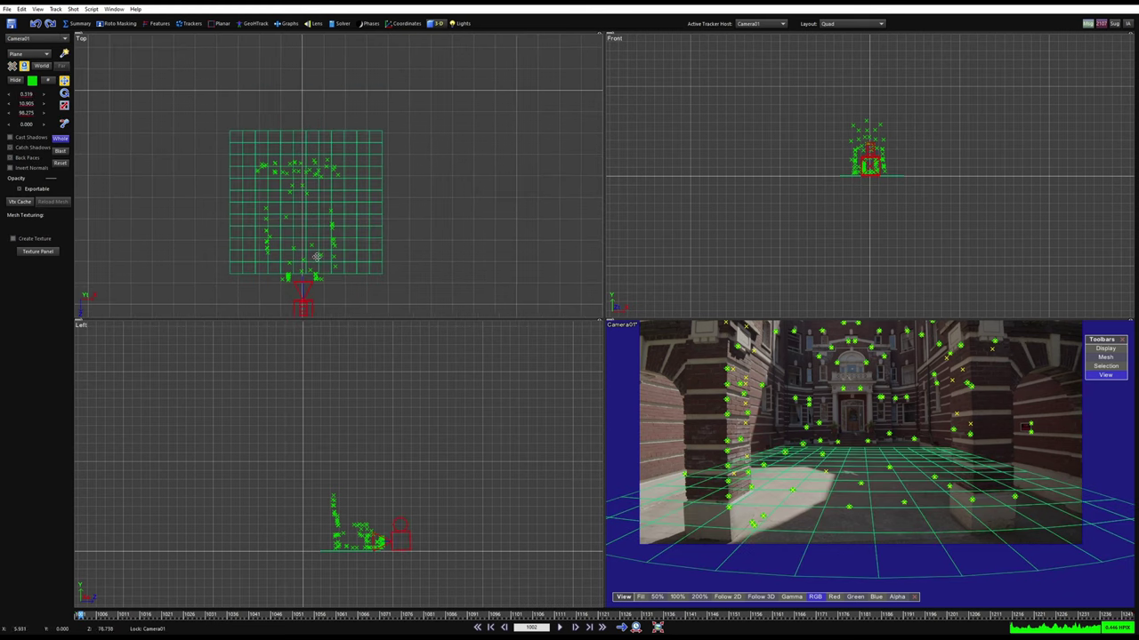
middle_drag(316, 258, 309, 188)
mouse_move(304, 205)
mouse_down()
mouse_move(306, 219)
mouse_move(311, 191)
mouse_up()
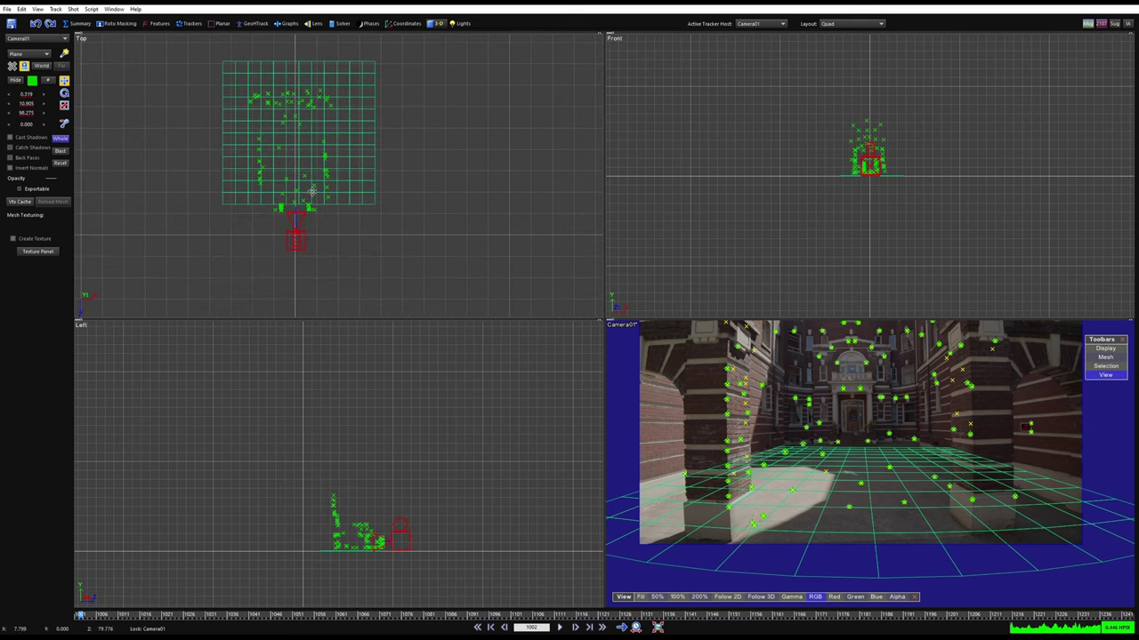
right_click(320, 144)
mouse_move(411, 148)
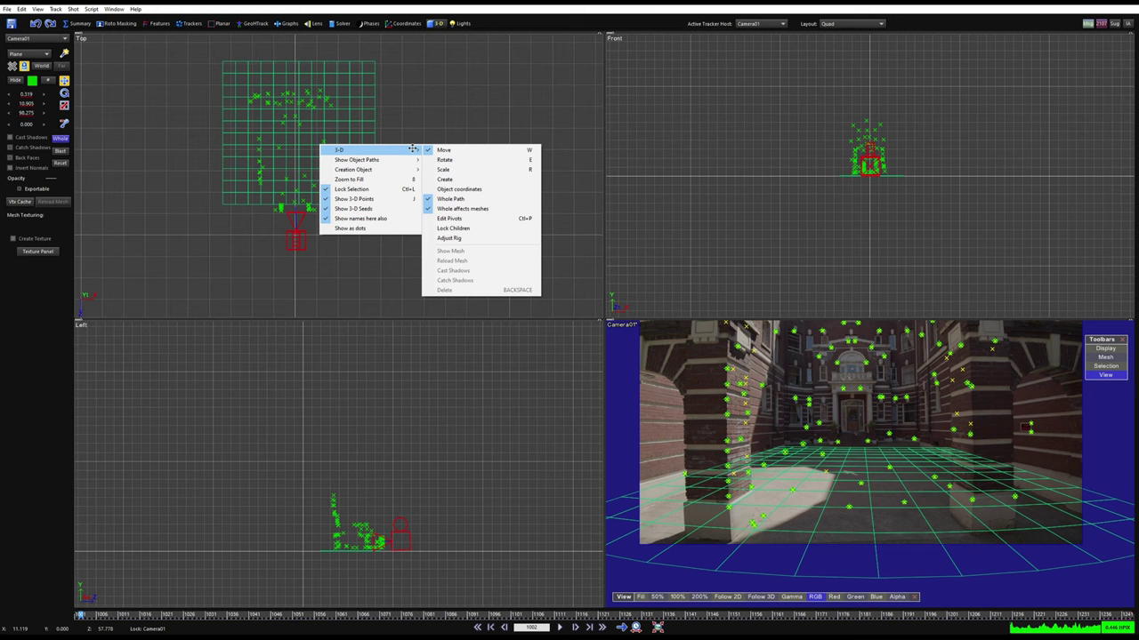
click(454, 208)
Move the whole camera solve to about 2.4, 6.7, 96.0 so the ground trackers sit on the plane
drag(338, 222, 454, 316)
scroll(869, 151, up, 3)
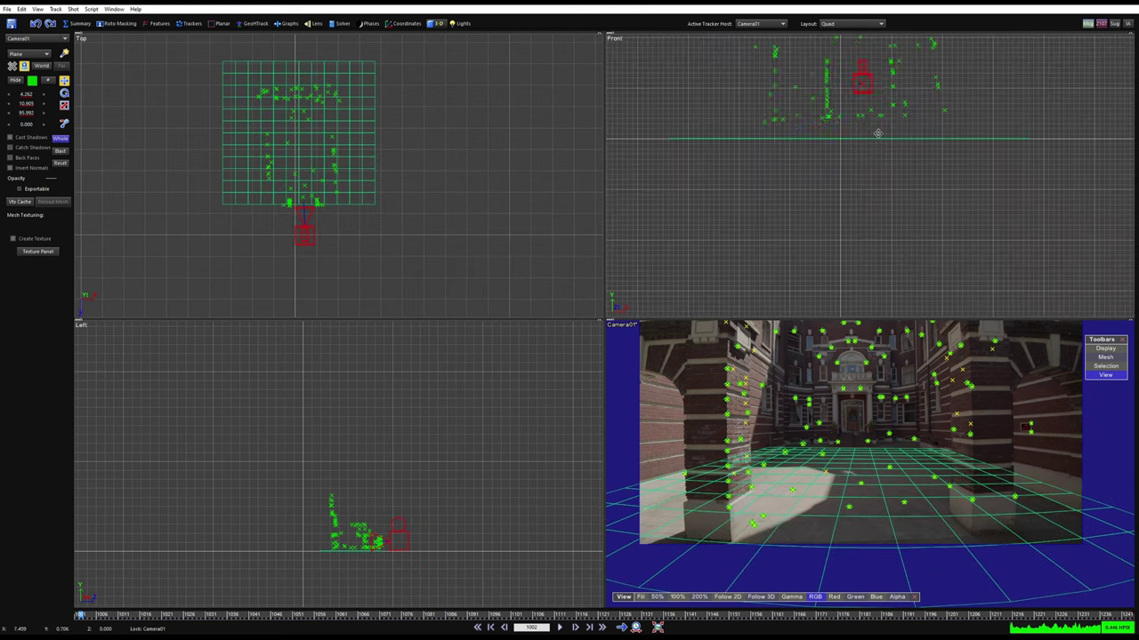
drag(868, 151, 867, 154)
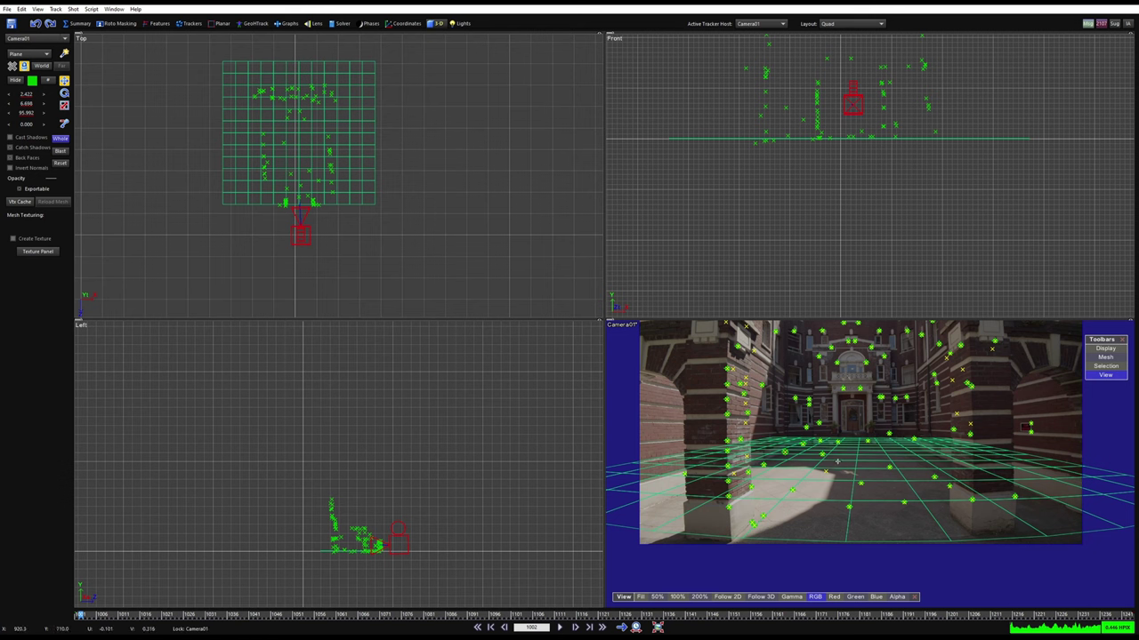
scroll(837, 462, down, 2)
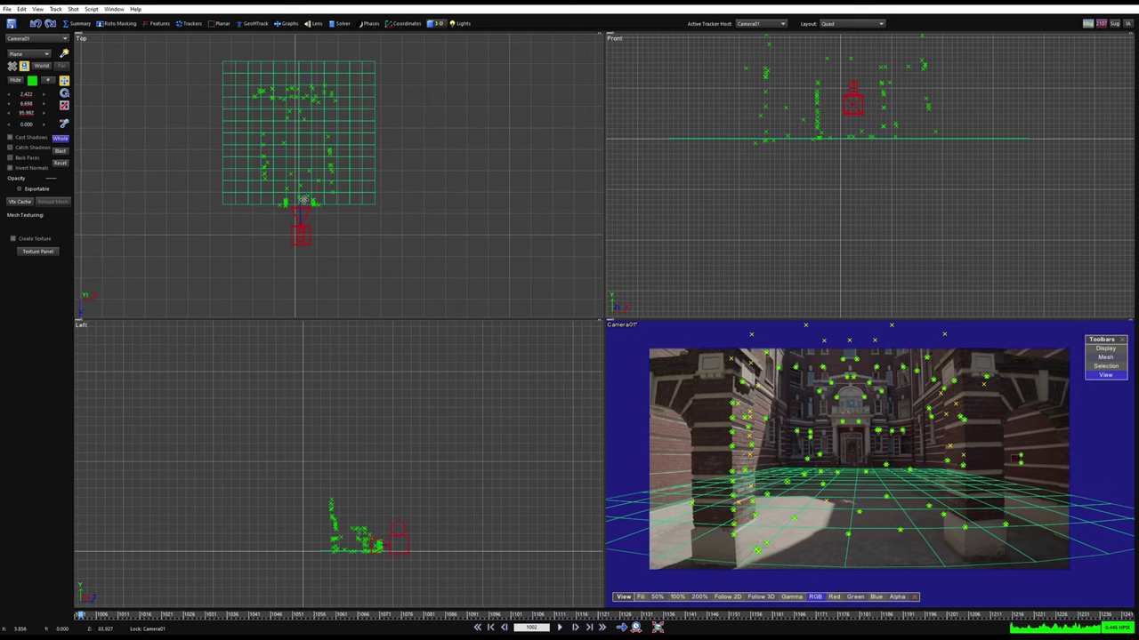
Turn off Whole mode and delete the ground plane
click(63, 140)
click(225, 160)
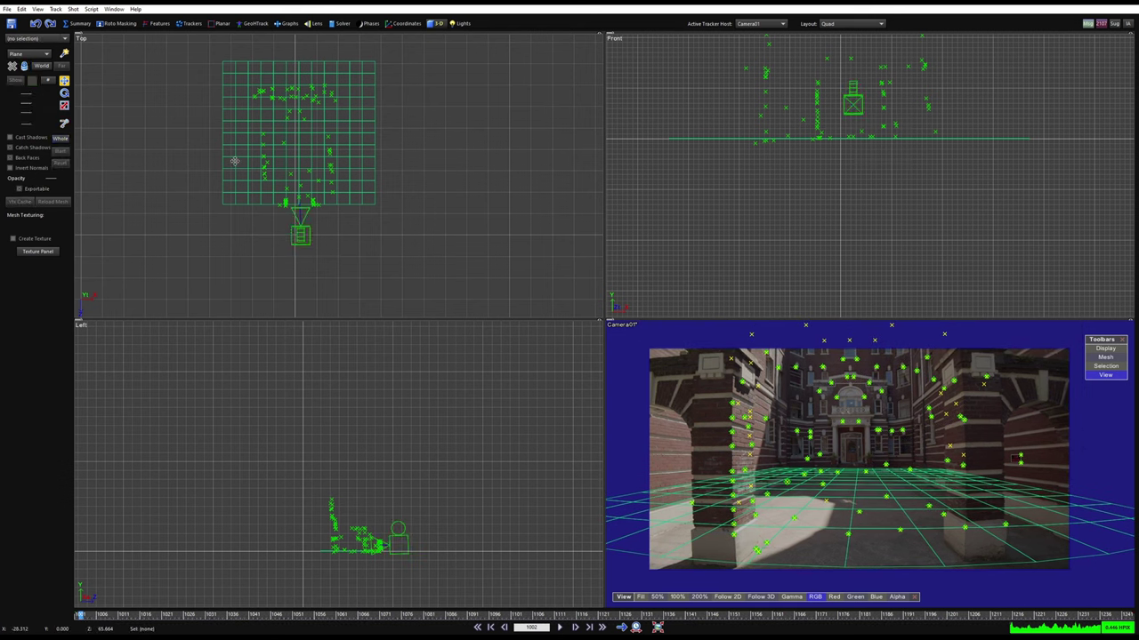
key(Delete)
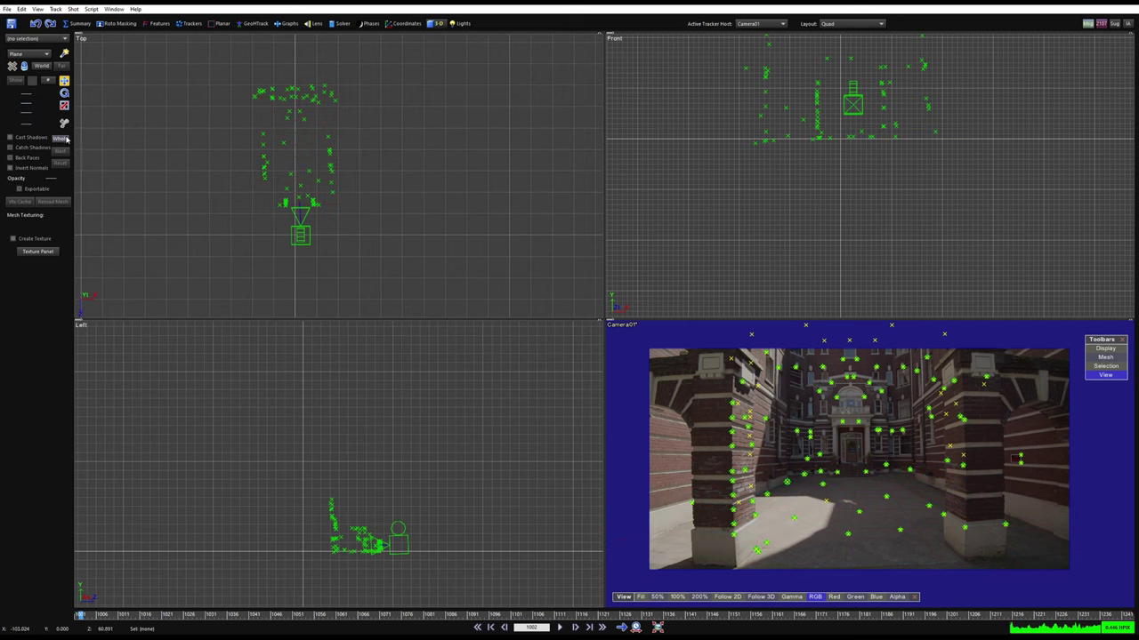
Turn Whole mode back on for Camera01, shift the solve slightly left in the Top view and try rotating it
click(66, 140)
drag(104, 160, 85, 153)
click(65, 93)
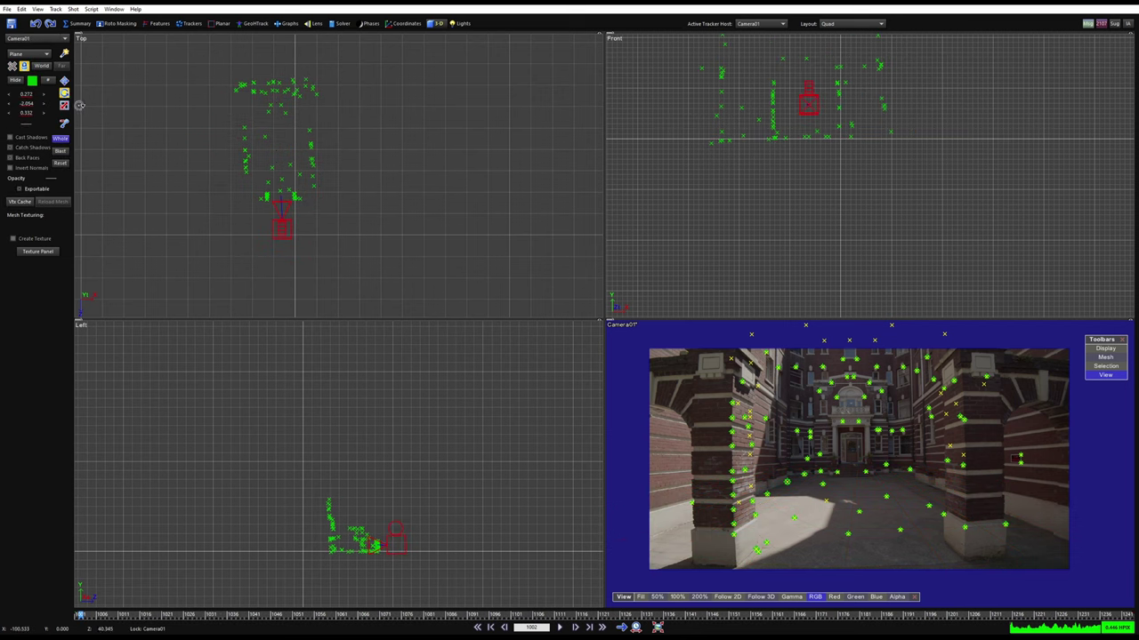
key(ctrl+z)
mouse_move(288, 209)
mouse_down()
mouse_move(305, 213)
mouse_move(280, 252)
mouse_move(297, 227)
mouse_up()
Scale the whole camera solve up slightly in the Top view
click(64, 105)
scroll(352, 462, up, 3)
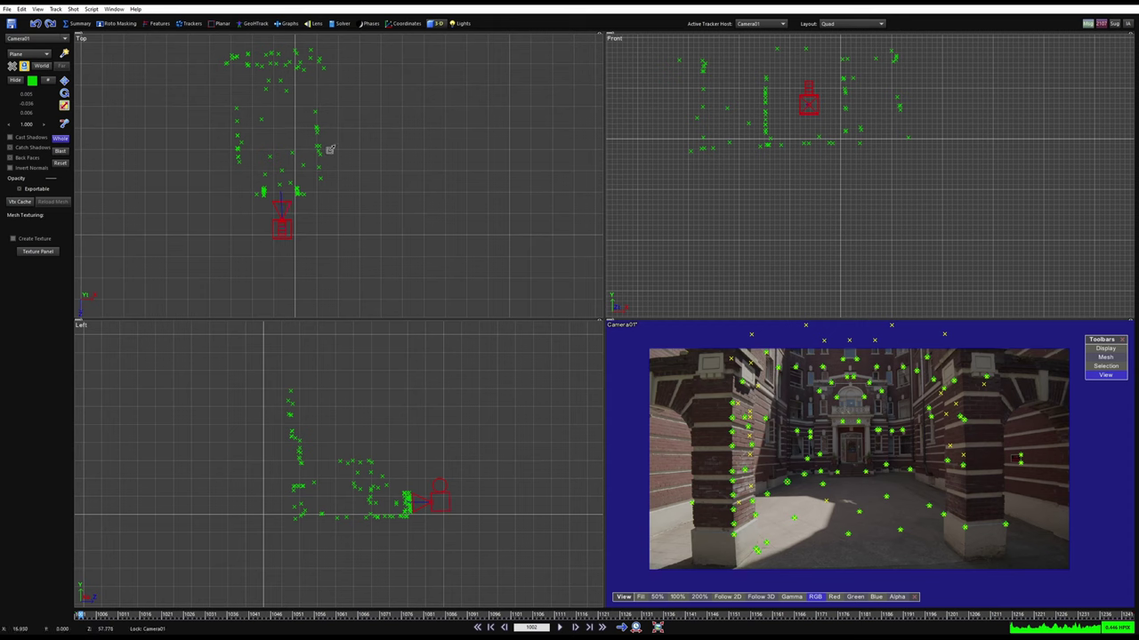
Switch to the full camera view and scrub the shot to frame 1061 to check the tracker fit
key(5)
mouse_move(506, 311)
middle_down()
mouse_move(495, 333)
mouse_move(499, 314)
middle_up()
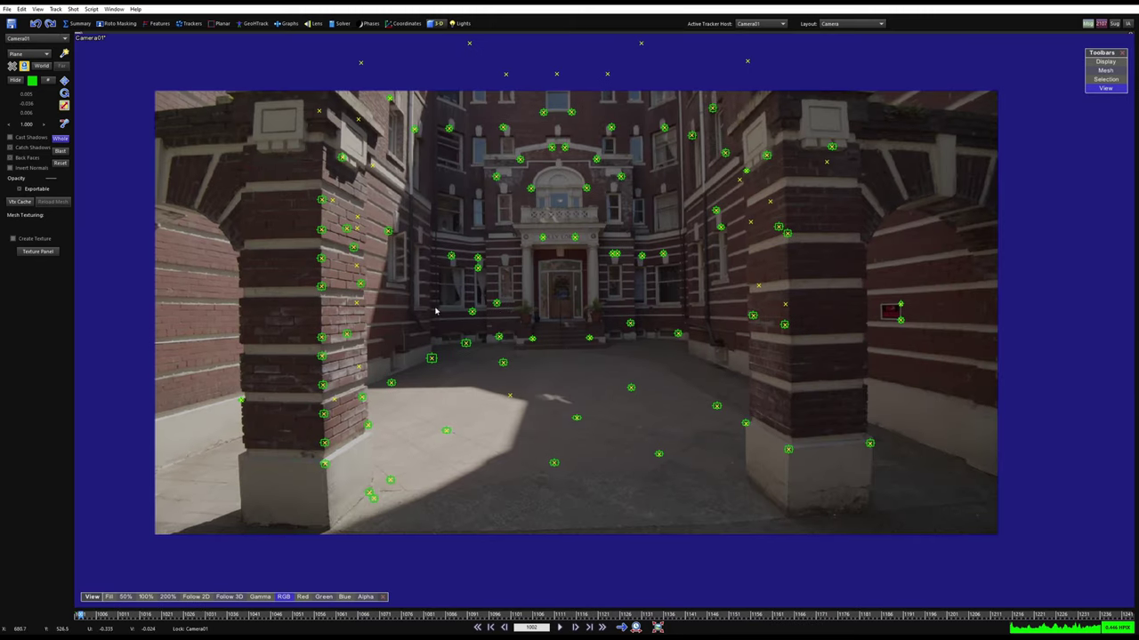
drag(101, 616, 338, 616)
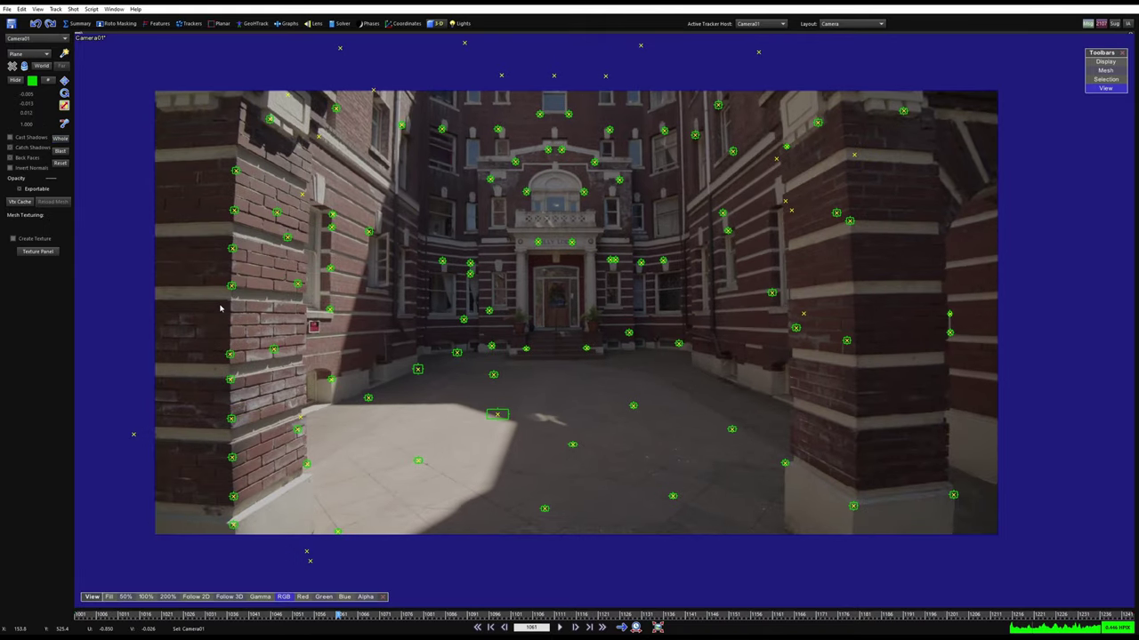
Select the column of trackers along the left pillar's front corner and recolour them yellow
middle_drag(220, 309, 241, 271)
mouse_move(225, 447)
mouse_down()
mouse_move(240, 468)
mouse_move(273, 211)
mouse_move(244, 110)
mouse_up()
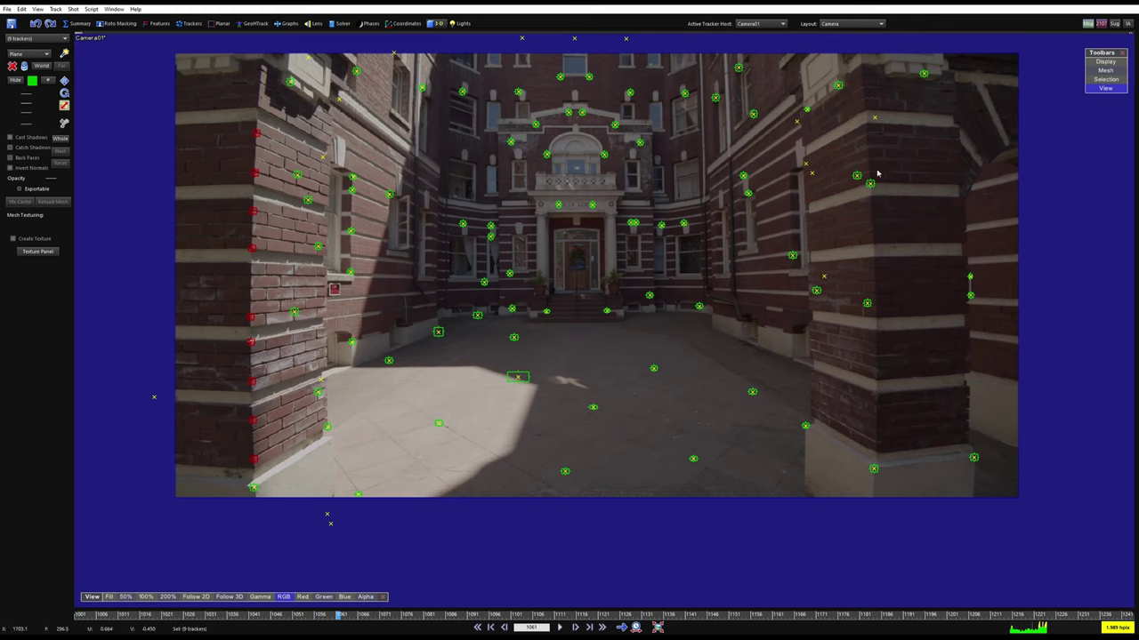
click(48, 80)
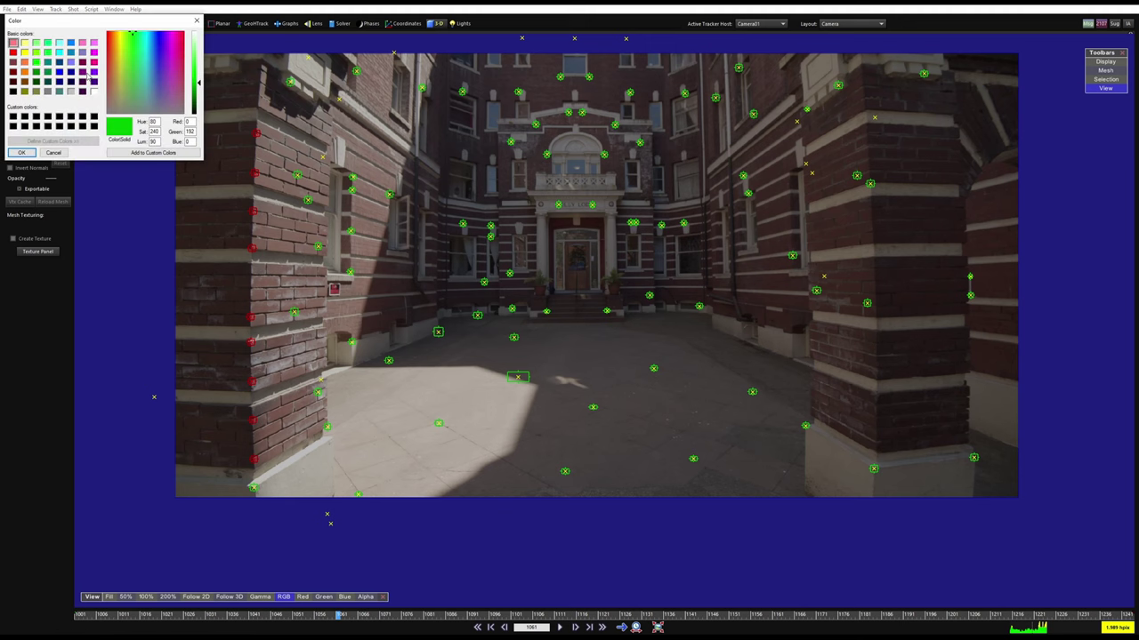
click(25, 53)
click(25, 153)
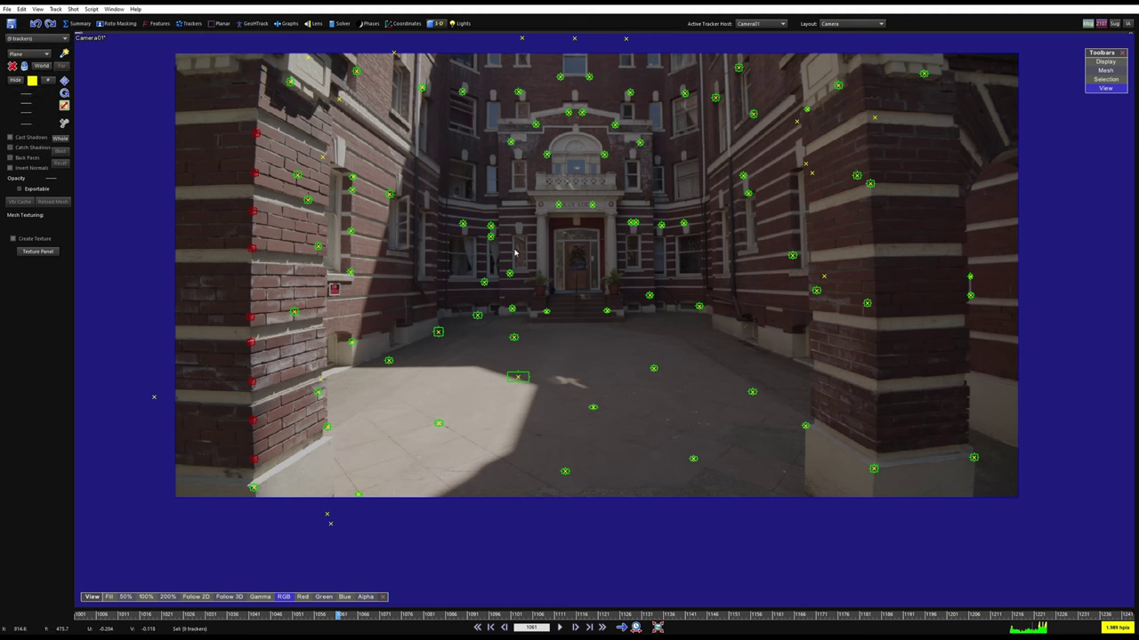
click(514, 252)
Go to frame 1206 and select the eight trackers around the middle windows on the back facade's upper floors
scroll(590, 183, up, 3)
middle_drag(590, 182, 557, 274)
key(Right)
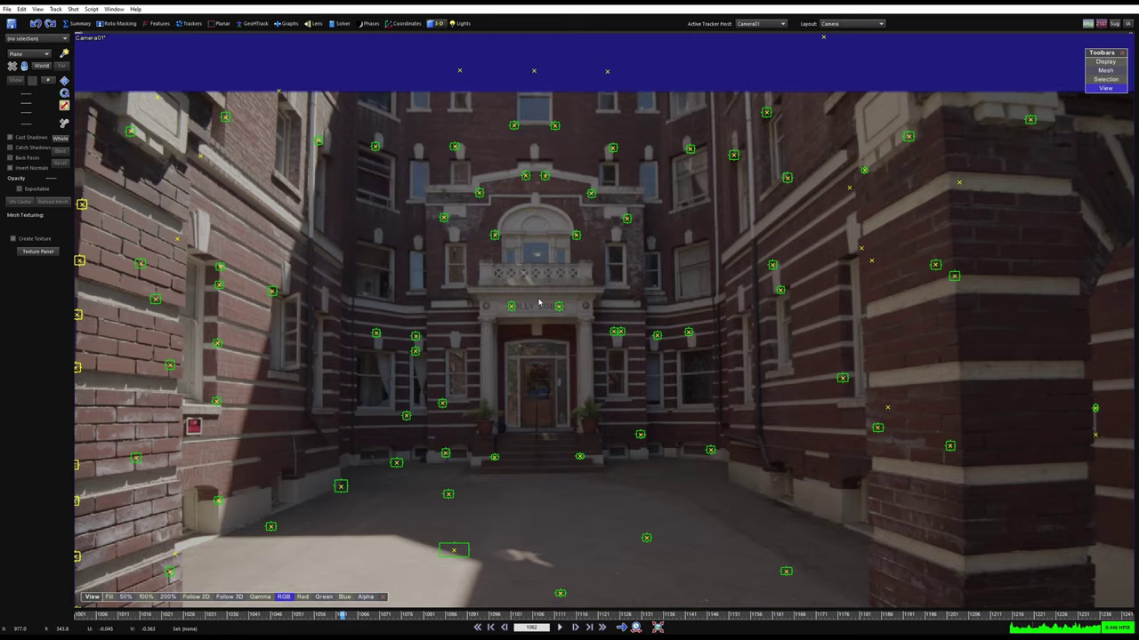
drag(373, 617, 971, 617)
scroll(564, 289, up, 2)
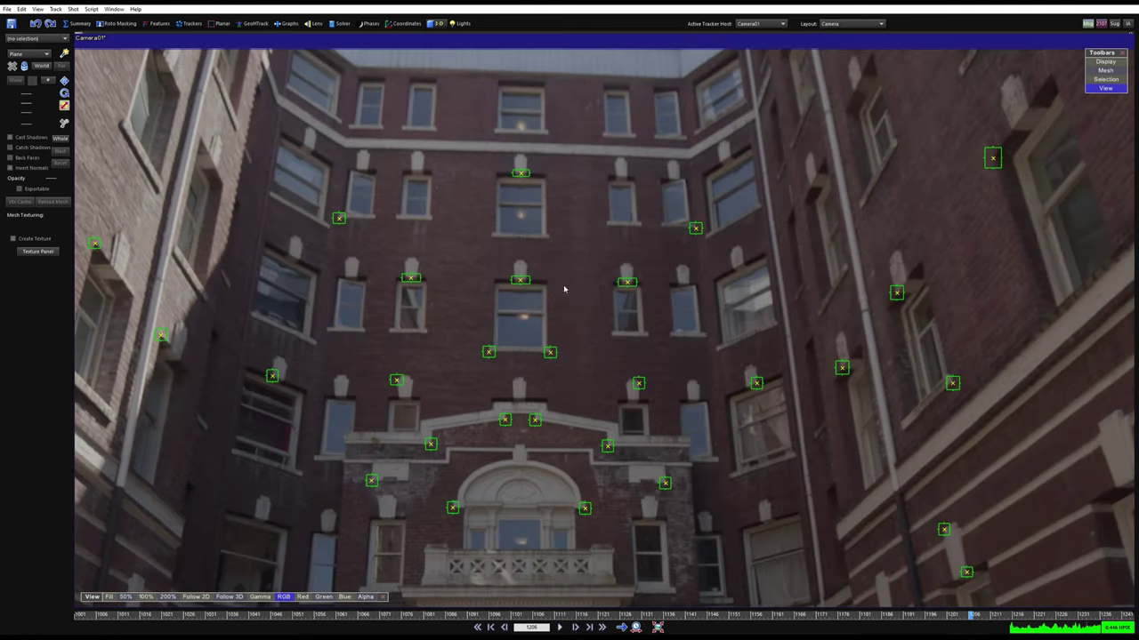
drag(463, 186, 491, 147)
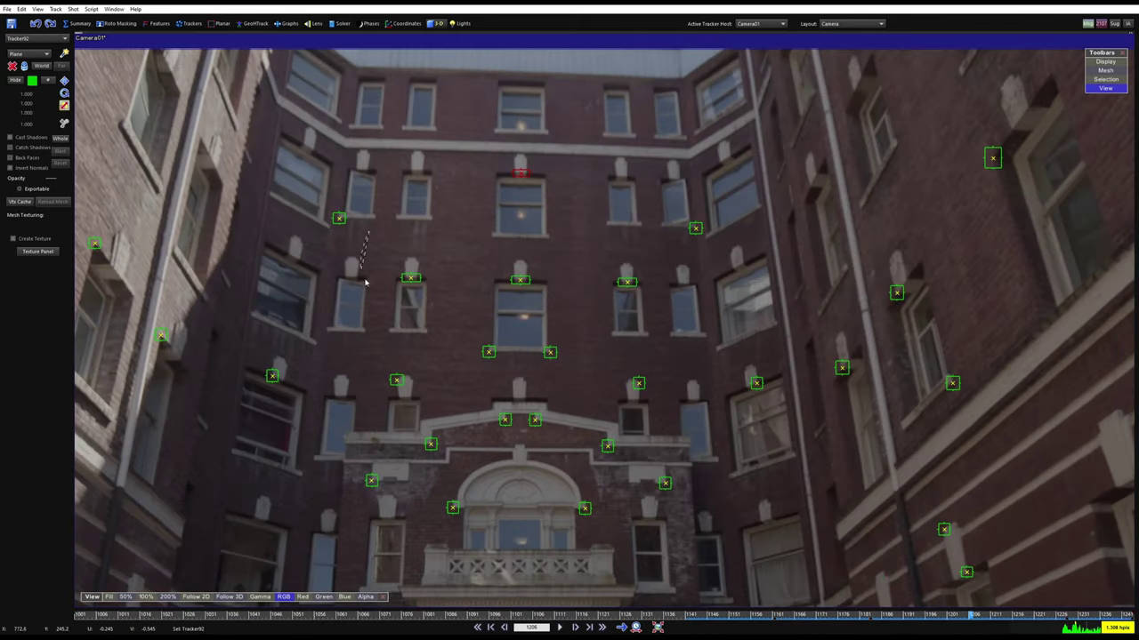
shift+drag(365, 283, 442, 270)
mouse_move(463, 239)
shift+mouse_down()
mouse_move(473, 262)
mouse_move(653, 272)
shift+mouse_up()
shift+drag(623, 381, 642, 368)
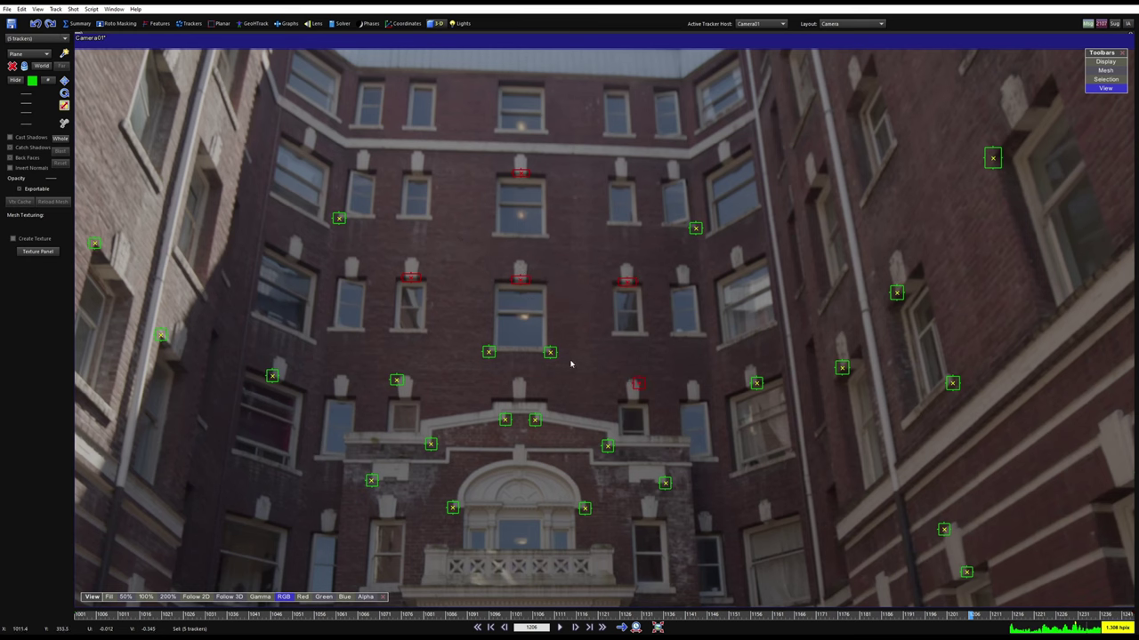
mouse_move(571, 364)
shift+mouse_down()
mouse_move(442, 361)
mouse_move(415, 387)
shift+mouse_up()
Try adding the two trackers beside the narrow ground-floor window left of the entrance to the selection, and undo it
middle_drag(427, 383, 508, 136)
scroll(378, 423, up, 2)
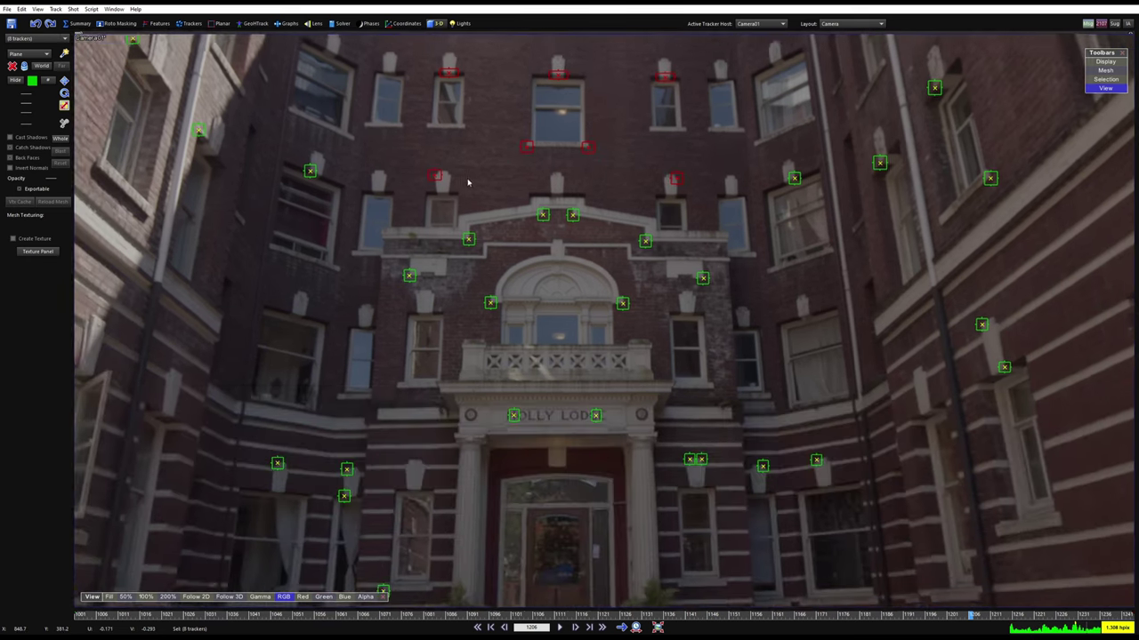
scroll(382, 430, up, 2)
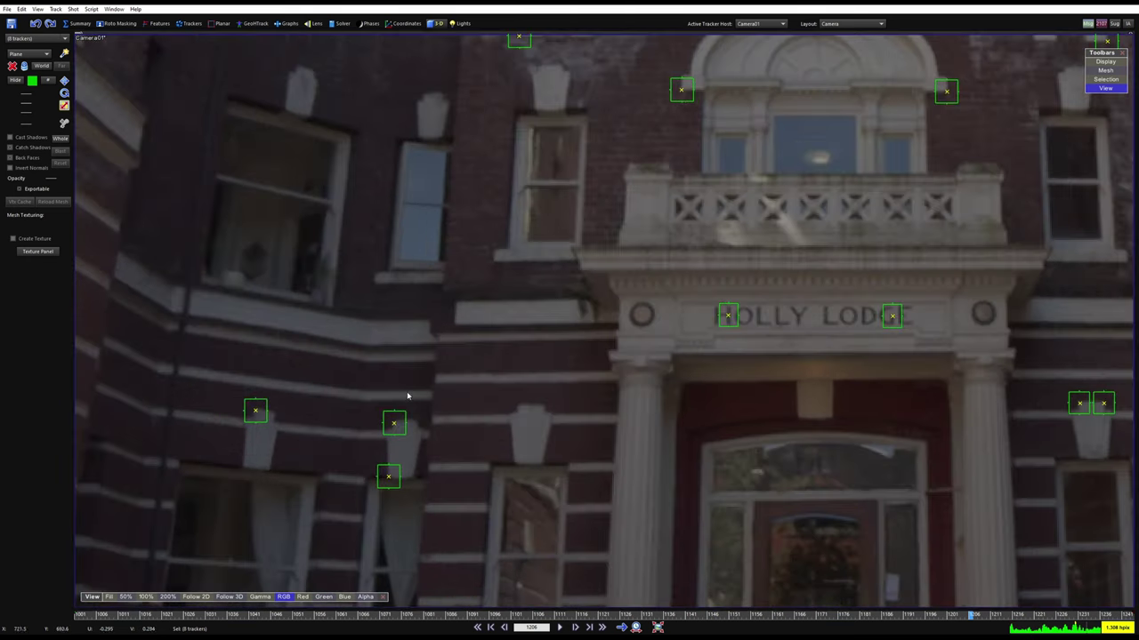
shift+drag(406, 397, 413, 484)
scroll(408, 338, down, 5)
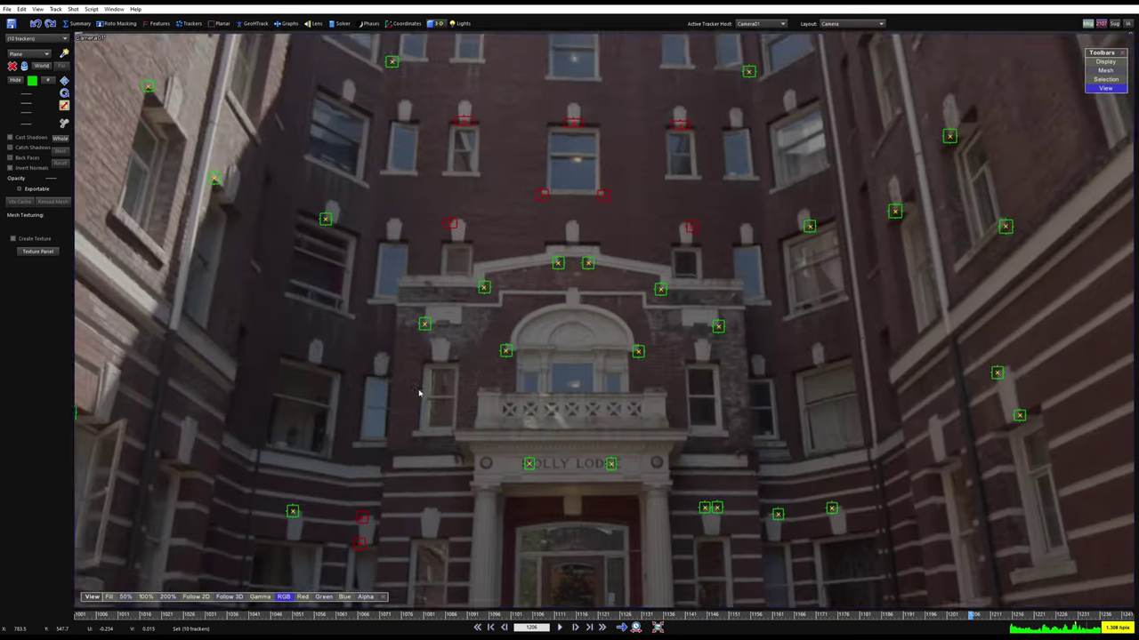
scroll(437, 342, up, 5)
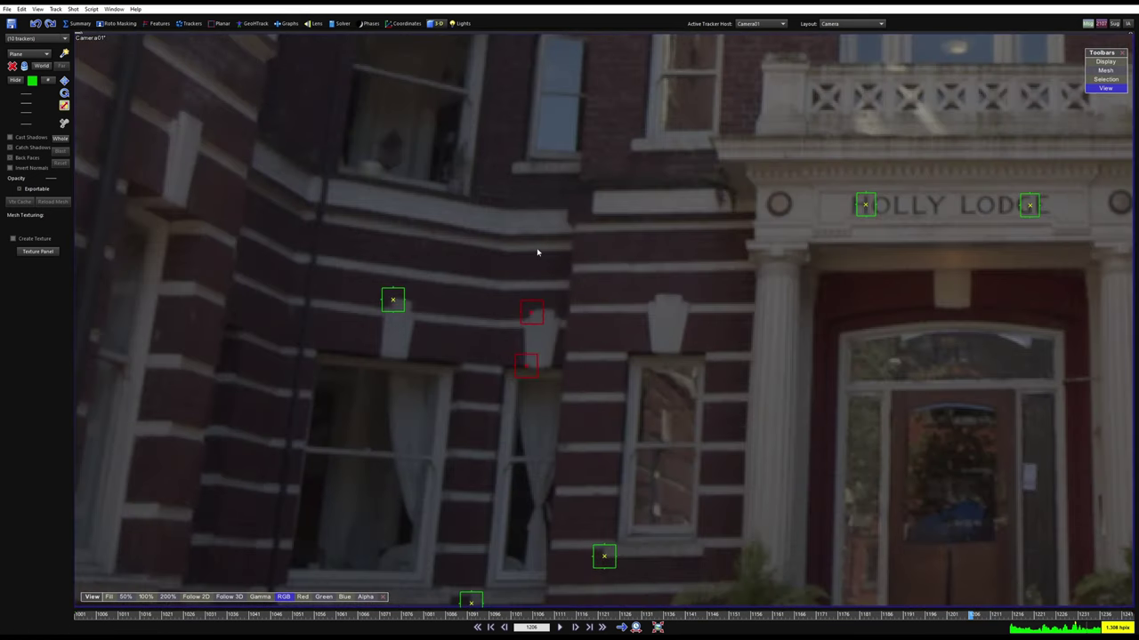
key(ctrl+z)
Add the two outer upper trackers on the back facade to the selection and recolour the whole group pink (RGB 255, 0, 128)
scroll(522, 290, down, 5)
middle_drag(658, 338, 462, 419)
middle_drag(562, 211, 541, 290)
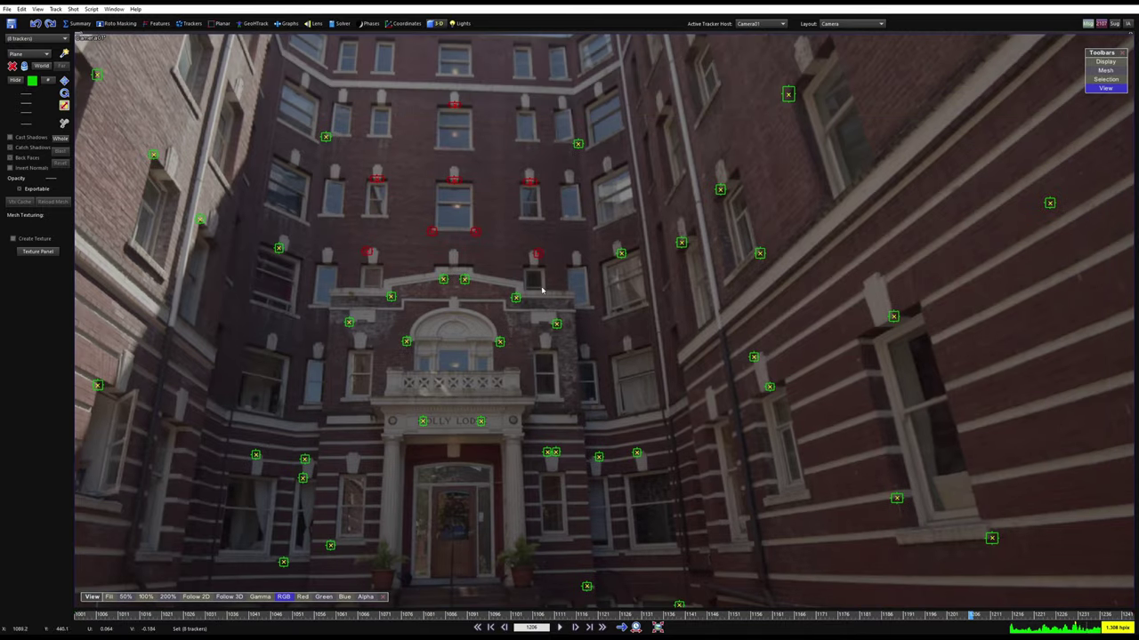
scroll(564, 204, down, 3)
scroll(338, 222, up, 6)
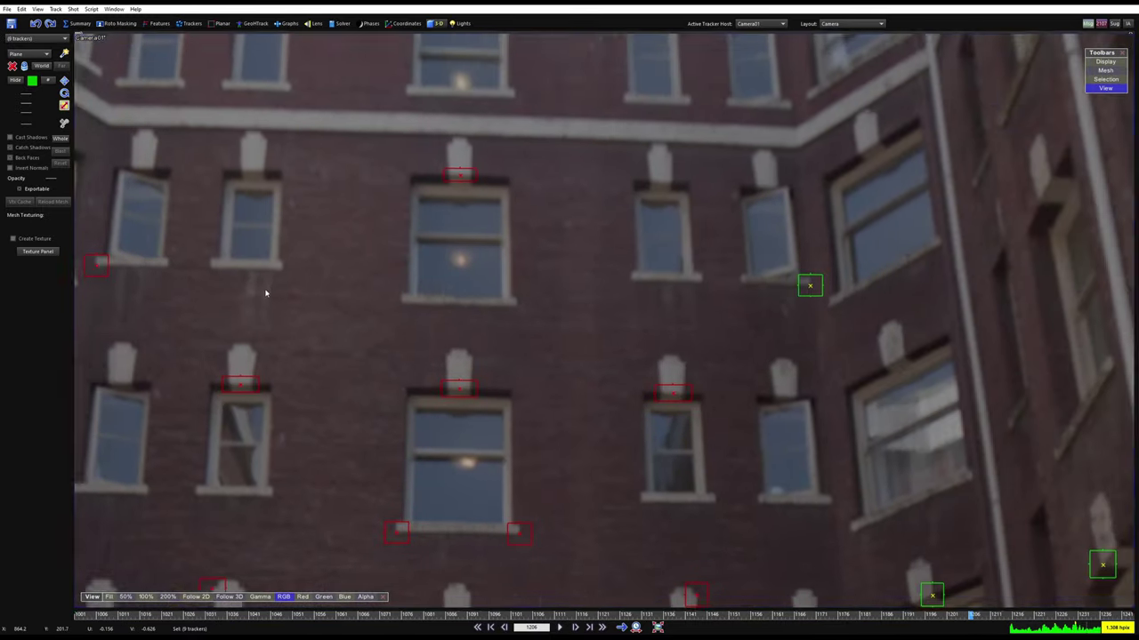
middle_drag(266, 293, 209, 301)
mouse_move(665, 267)
shift+mouse_down()
mouse_move(679, 323)
mouse_move(712, 259)
shift+mouse_up()
scroll(688, 252, down, 6)
mouse_move(628, 311)
middle_down()
mouse_move(604, 246)
mouse_move(603, 184)
middle_up()
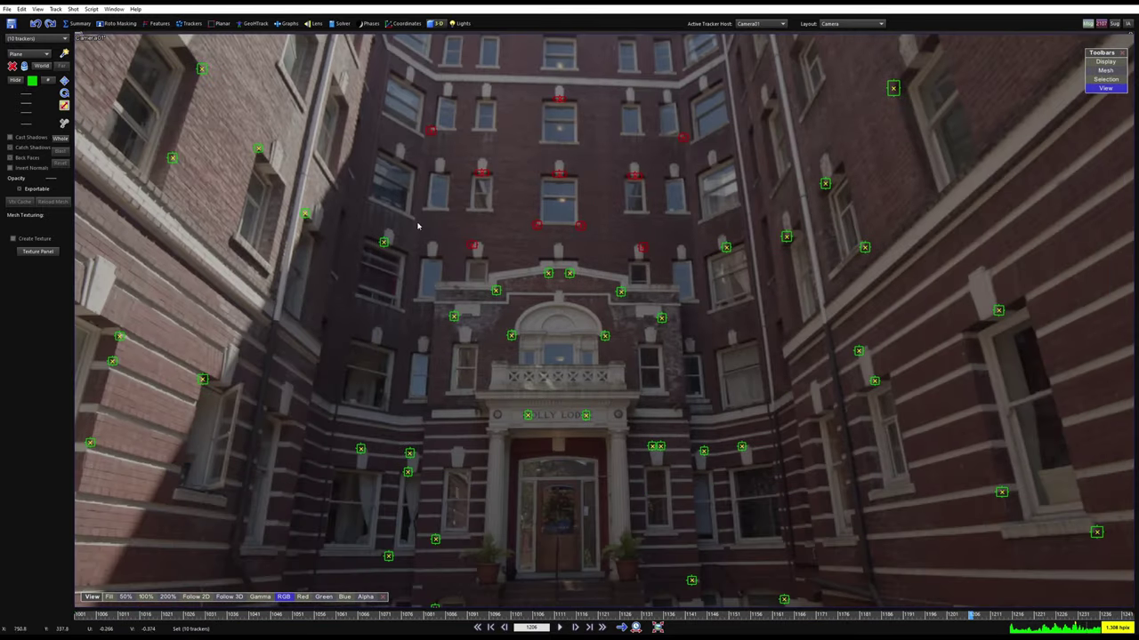
click(36, 83)
click(94, 61)
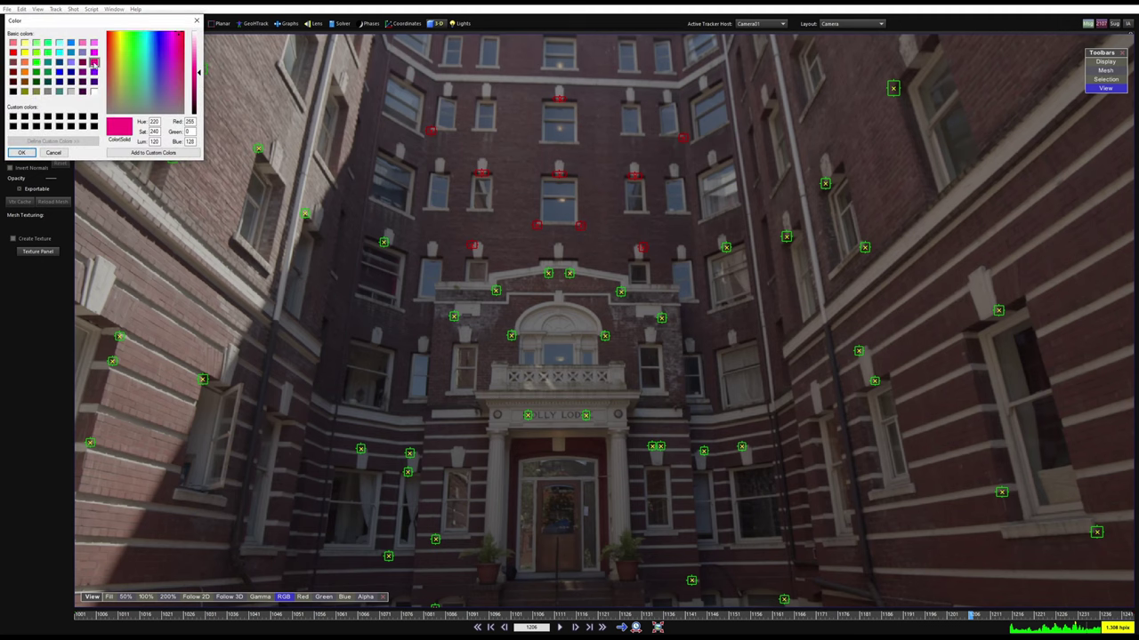
click(24, 152)
scroll(524, 289, down, 3)
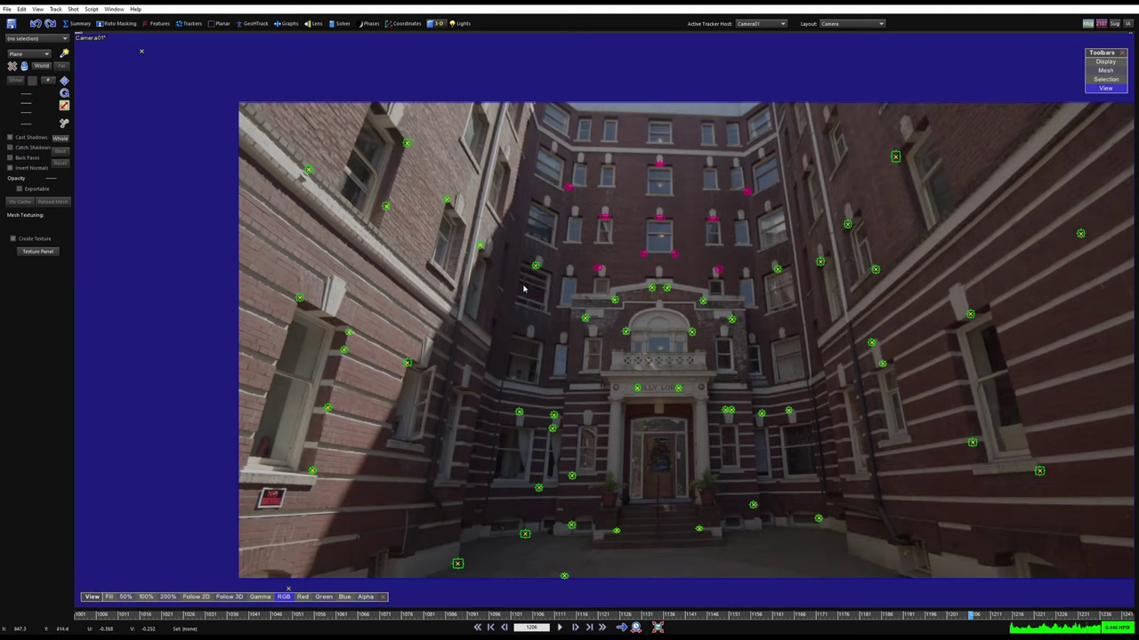
Select the four trackers around the upper-floor windows on the left brick wall
scroll(305, 150, up, 2)
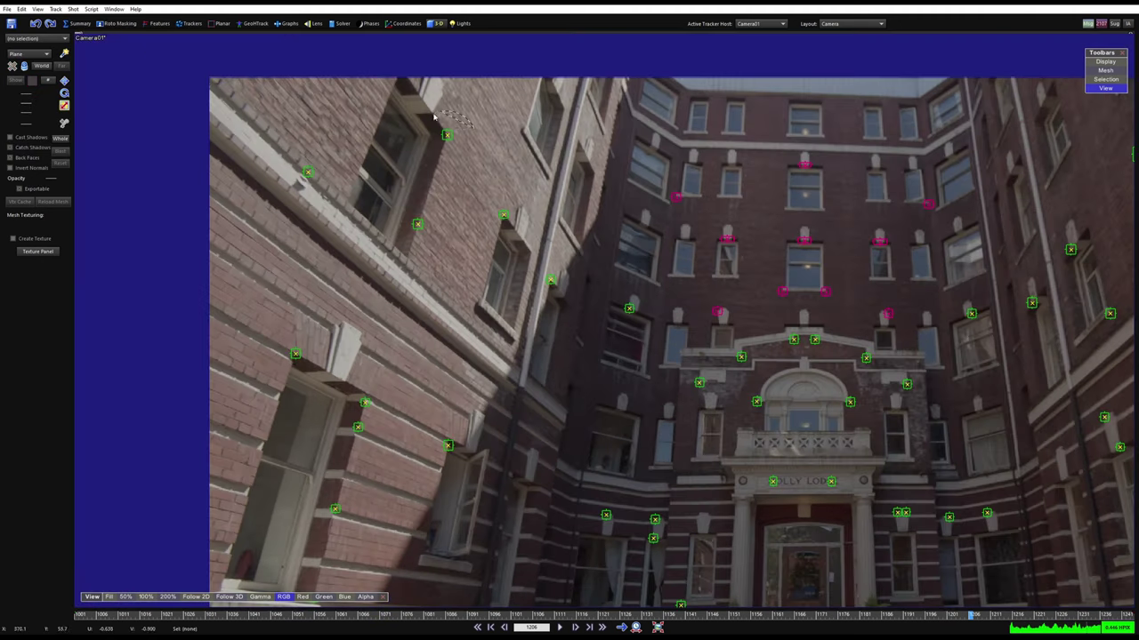
drag(434, 116, 464, 150)
shift+drag(525, 200, 531, 233)
shift+drag(451, 214, 447, 246)
scroll(533, 291, up, 3)
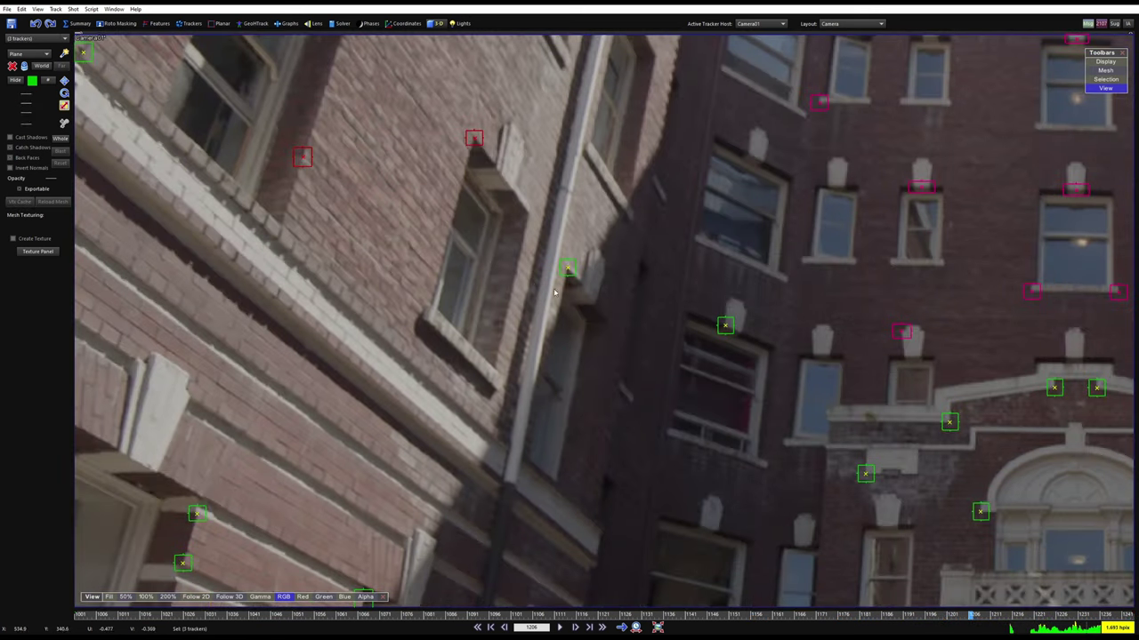
shift+click(566, 268)
Step through the shot from frame 1233 back to 1182 to examine how the selected left-wall trackers follow the footage
scroll(567, 269, down, 6)
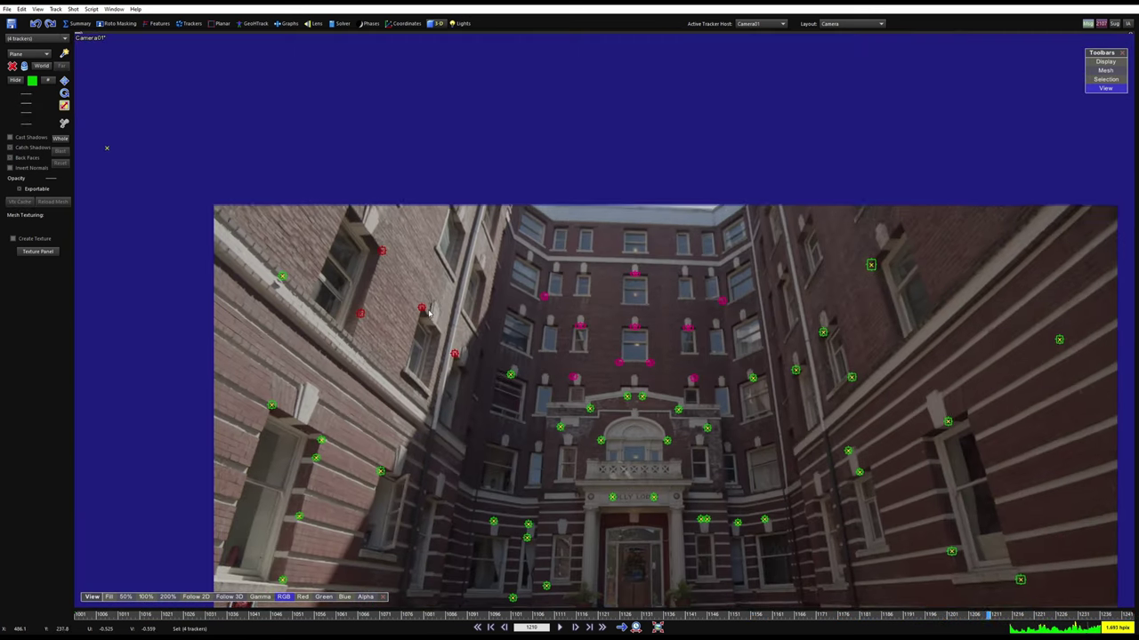
middle_drag(315, 441, 348, 318)
scroll(350, 243, up, 3)
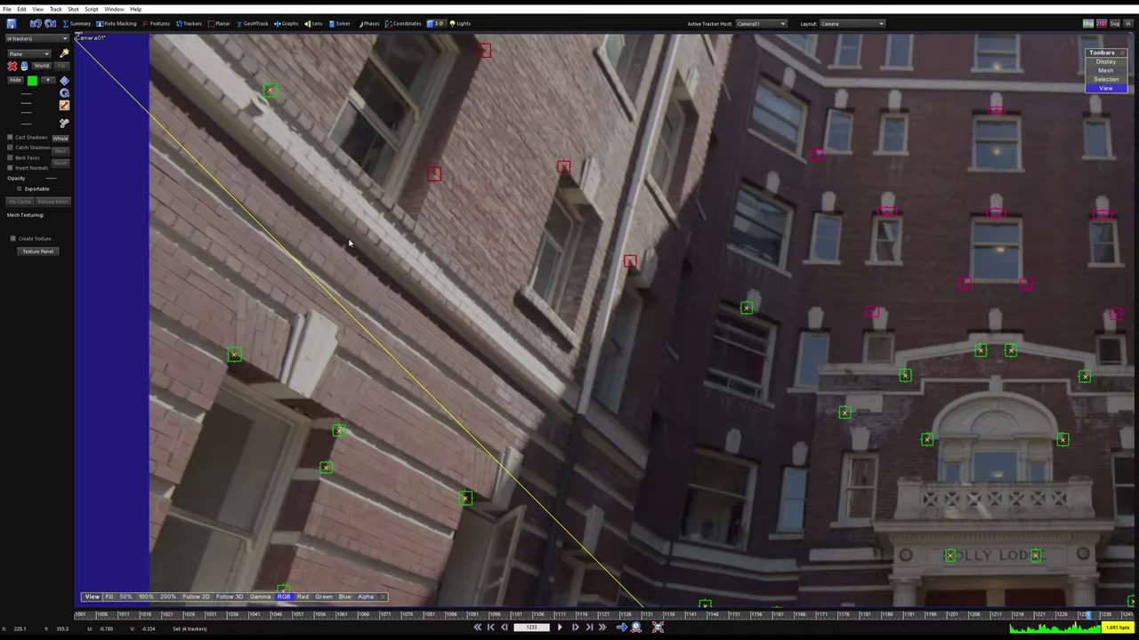
key(s)
key(s)
key(s)
key(s)
key(s)
key(s)
key(s)
key(s)
key(s)
key(s)
key(s)
key(s)
key(s)
key(s)
key(s)
key(s)
key(s)
key(s)
key(s)
key(s)
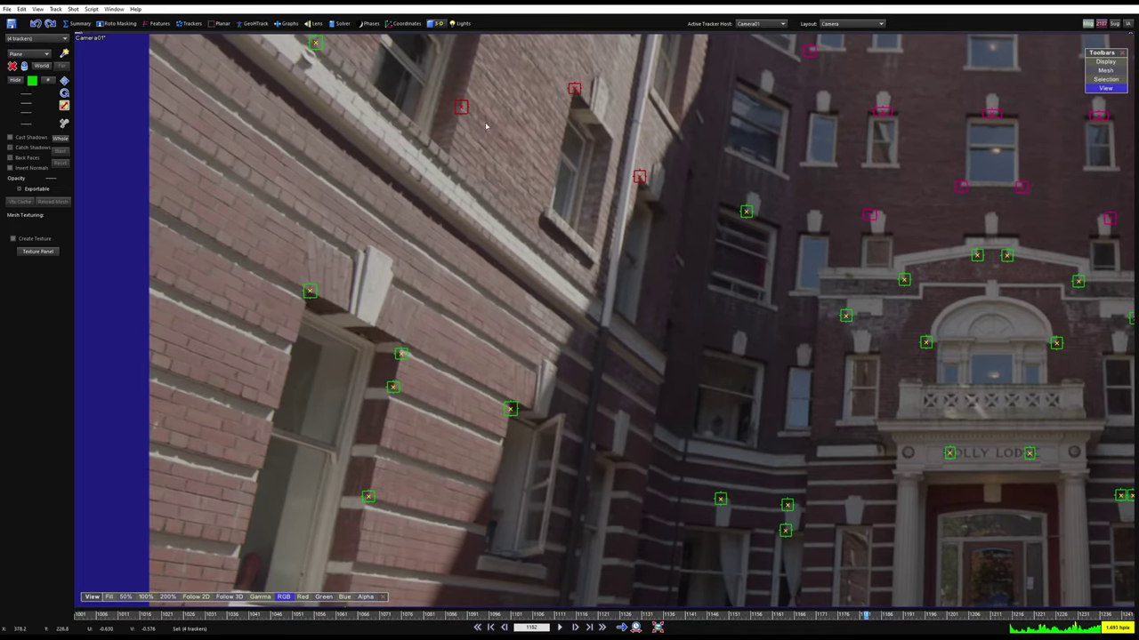
Add the four trackers around the upper-floor windows on the right wall to the selection
scroll(321, 339, down, 3)
middle_drag(497, 311, 338, 352)
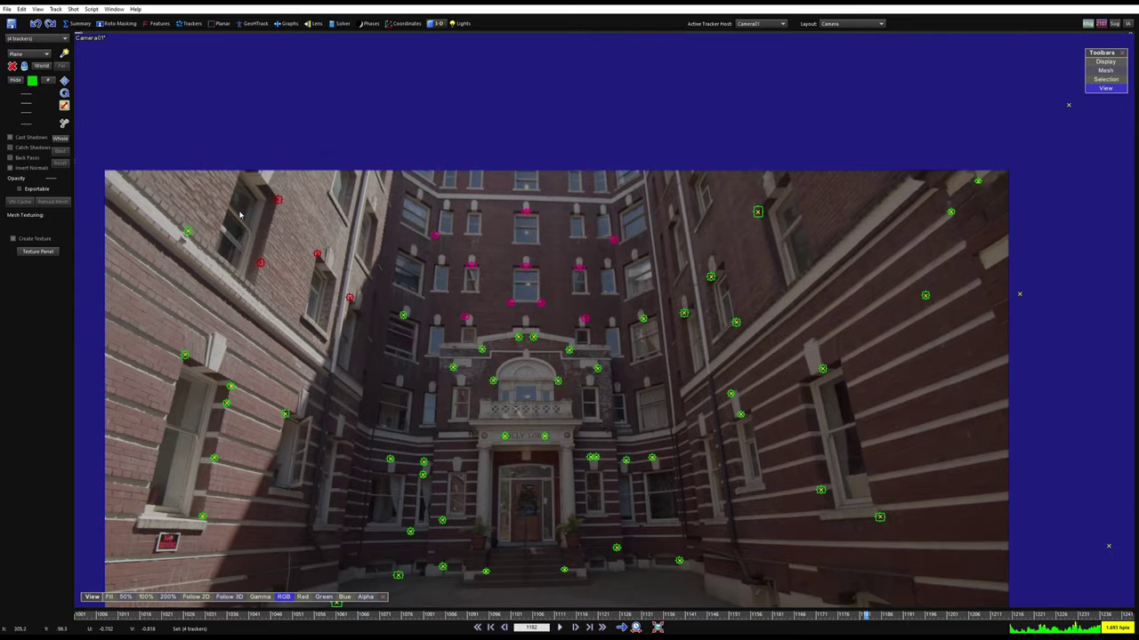
scroll(278, 262, up, 2)
scroll(254, 269, down, 2)
scroll(773, 260, up, 1)
middle_drag(773, 260, 751, 263)
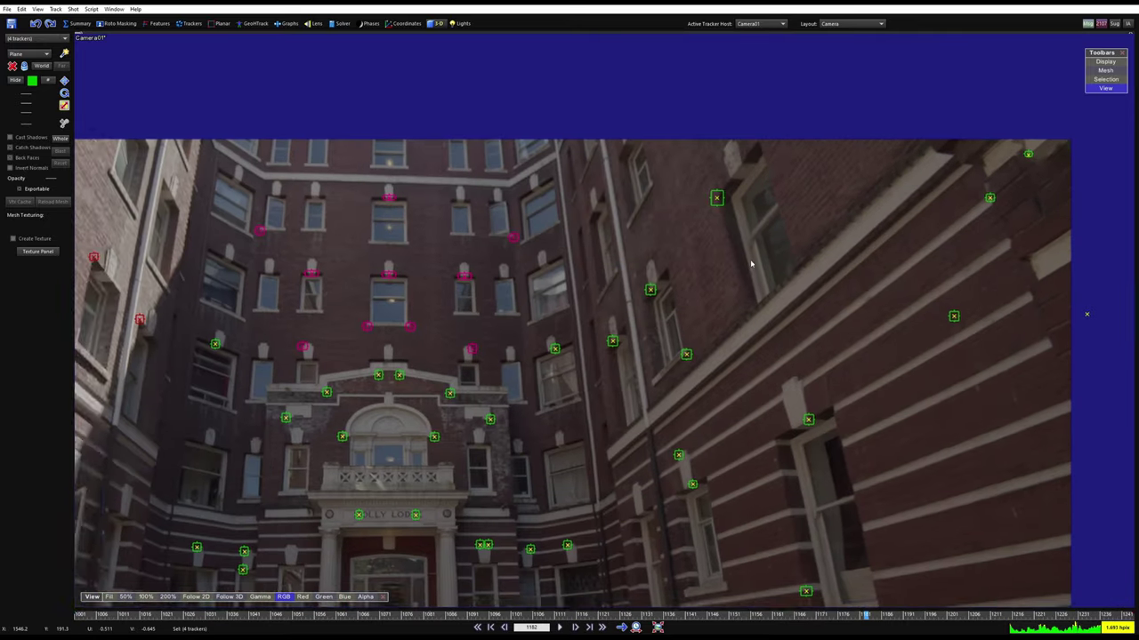
scroll(750, 263, up, 2)
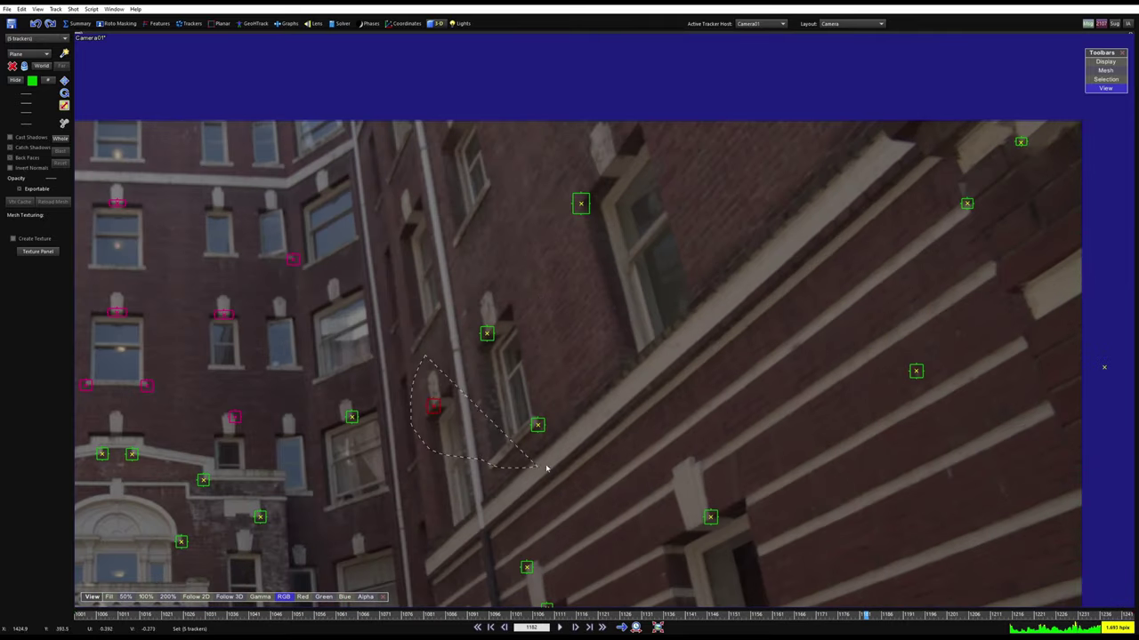
mouse_move(546, 469)
shift+mouse_down()
mouse_move(663, 243)
mouse_move(572, 184)
shift+mouse_up()
Go back to frame 1172 and recolour the eight selected upper side-wall trackers yellow
scroll(572, 187, down, 3)
key(s)
key(s)
key(s)
key(s)
key(s)
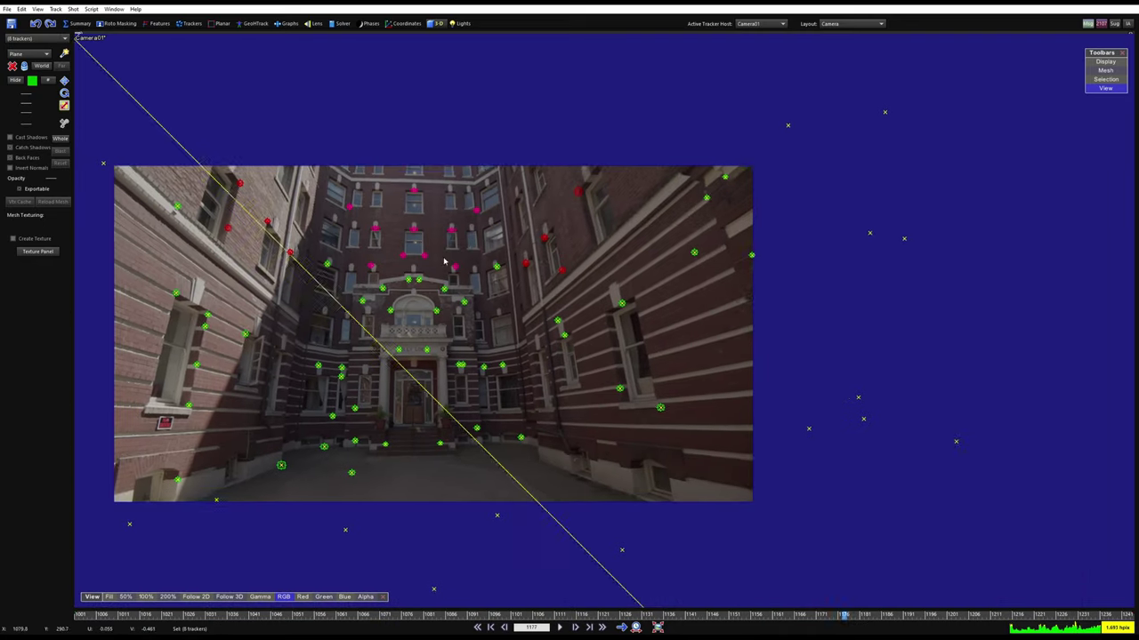
key(s)
key(s)
key(s)
key(s)
key(s)
middle_drag(222, 201, 302, 277)
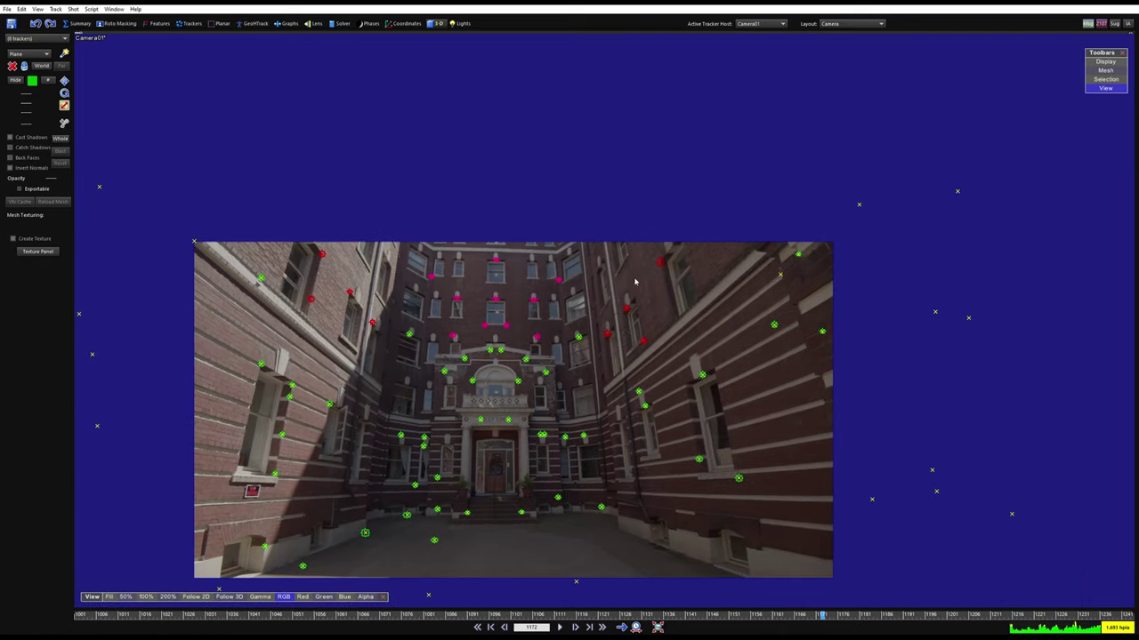
click(32, 80)
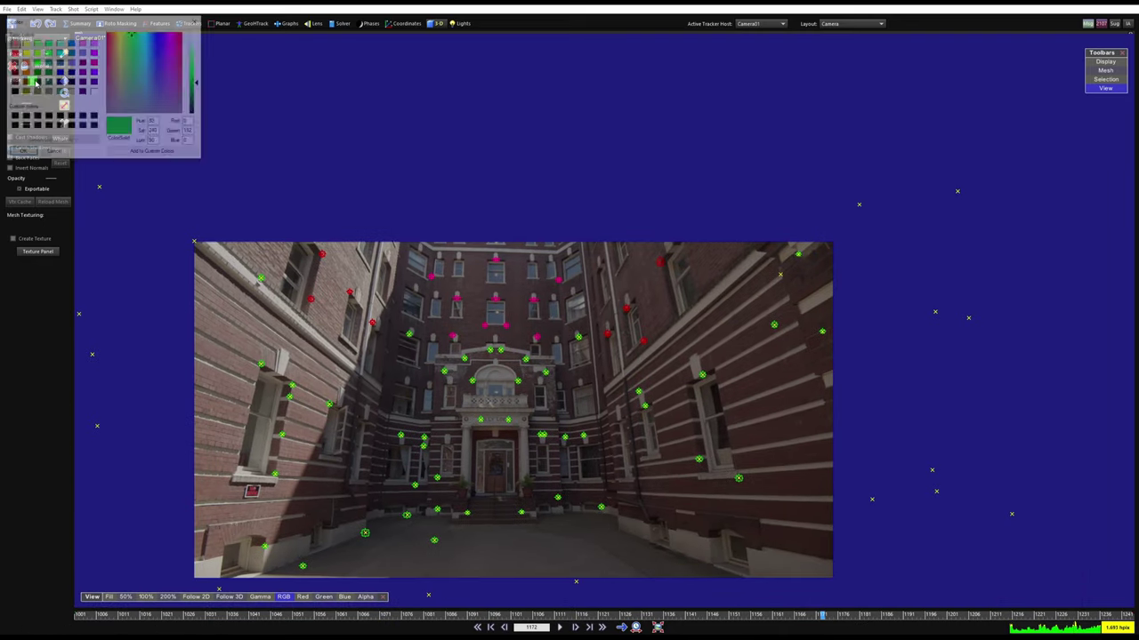
click(26, 53)
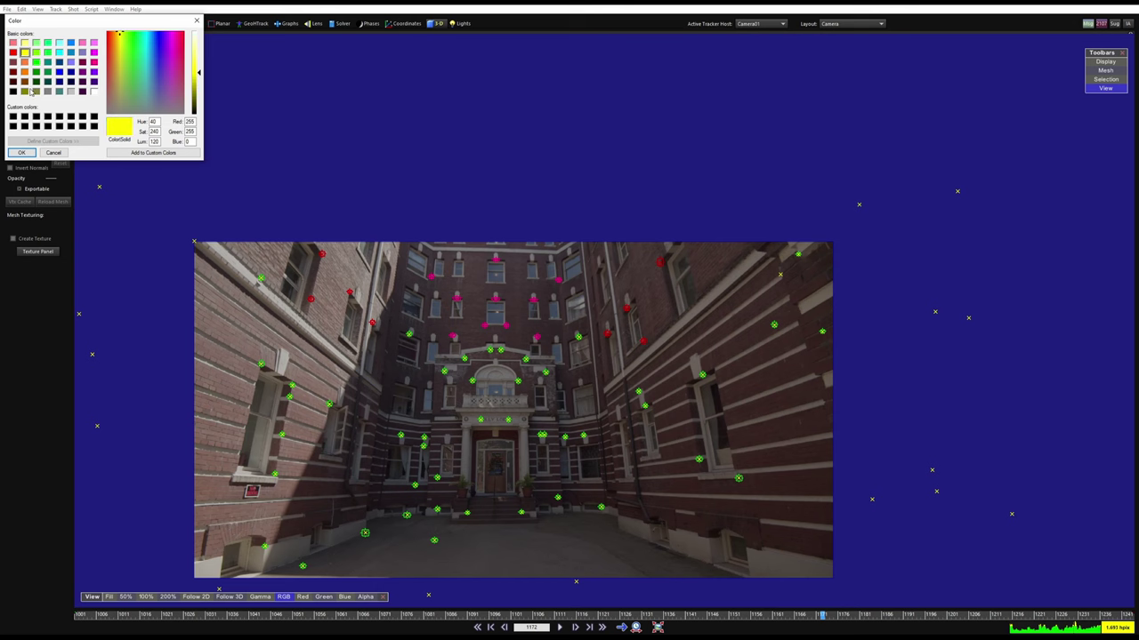
click(22, 152)
Select the two trackers above the central upper windows of the back facade and recolour them cyan
scroll(514, 306, up, 4)
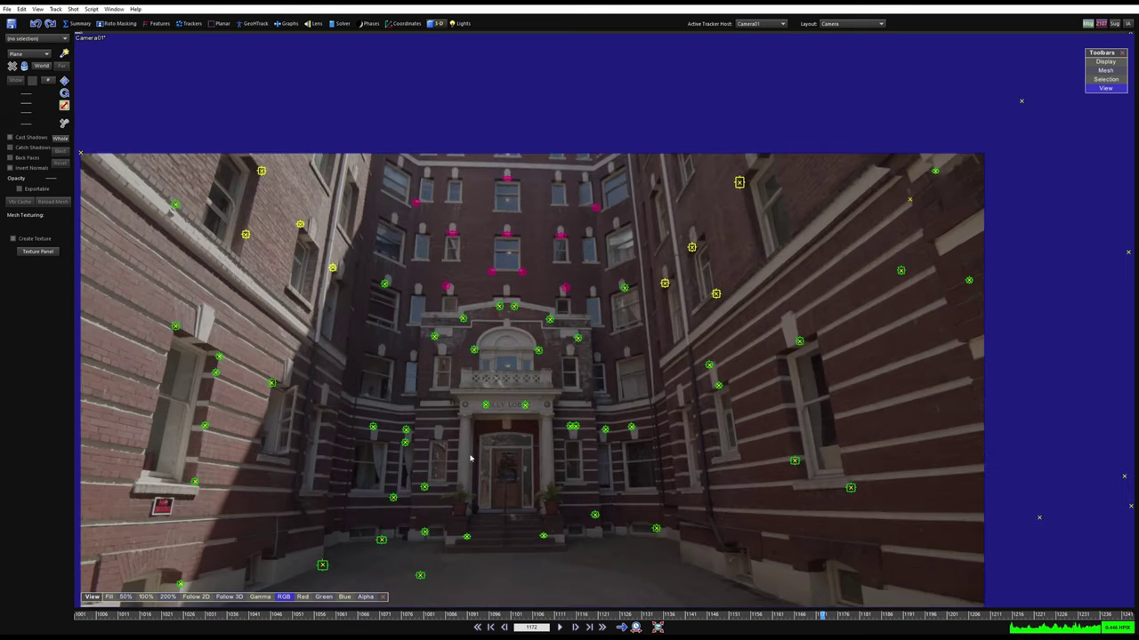
scroll(501, 289, up, 4)
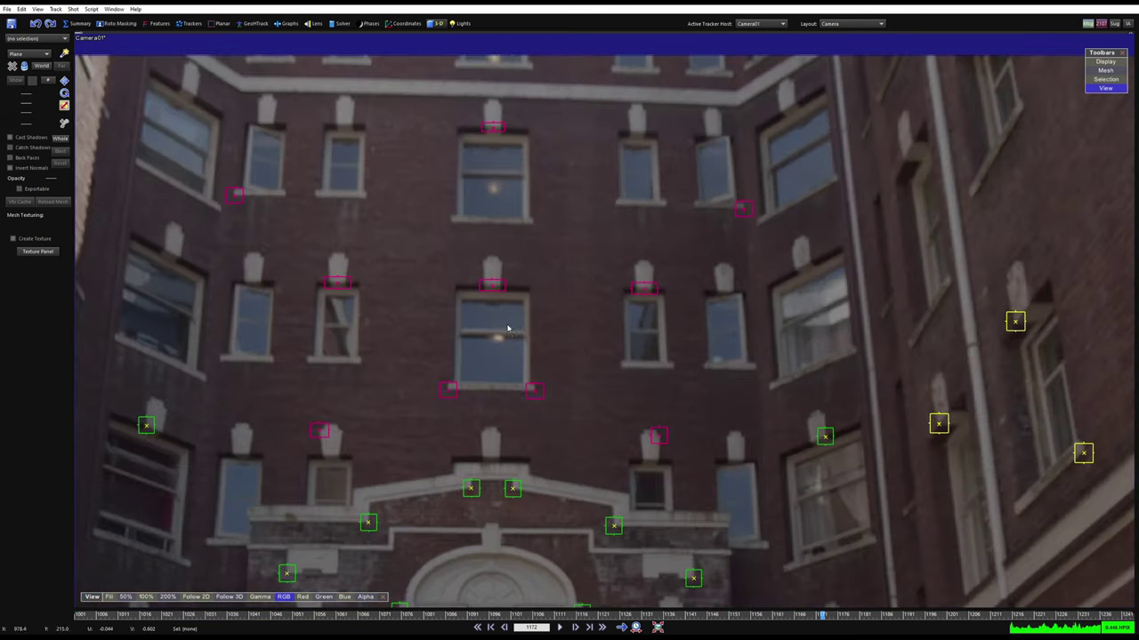
mouse_move(511, 331)
mouse_down()
mouse_move(505, 69)
mouse_move(436, 266)
mouse_move(444, 277)
mouse_up()
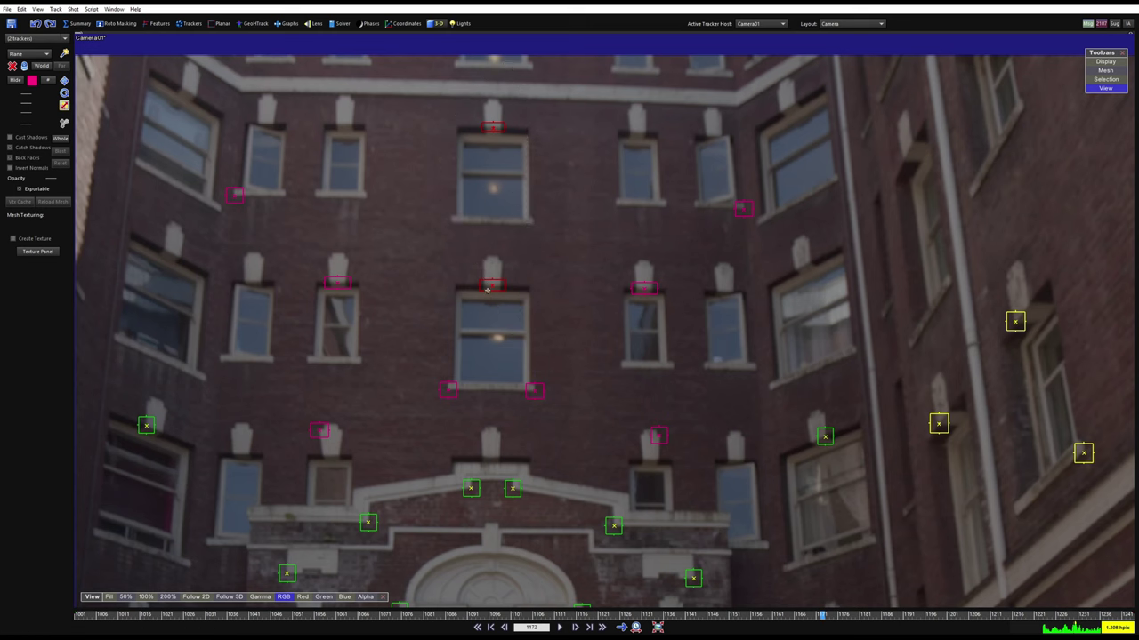
scroll(514, 185, down, 3)
middle_drag(518, 457, 561, 315)
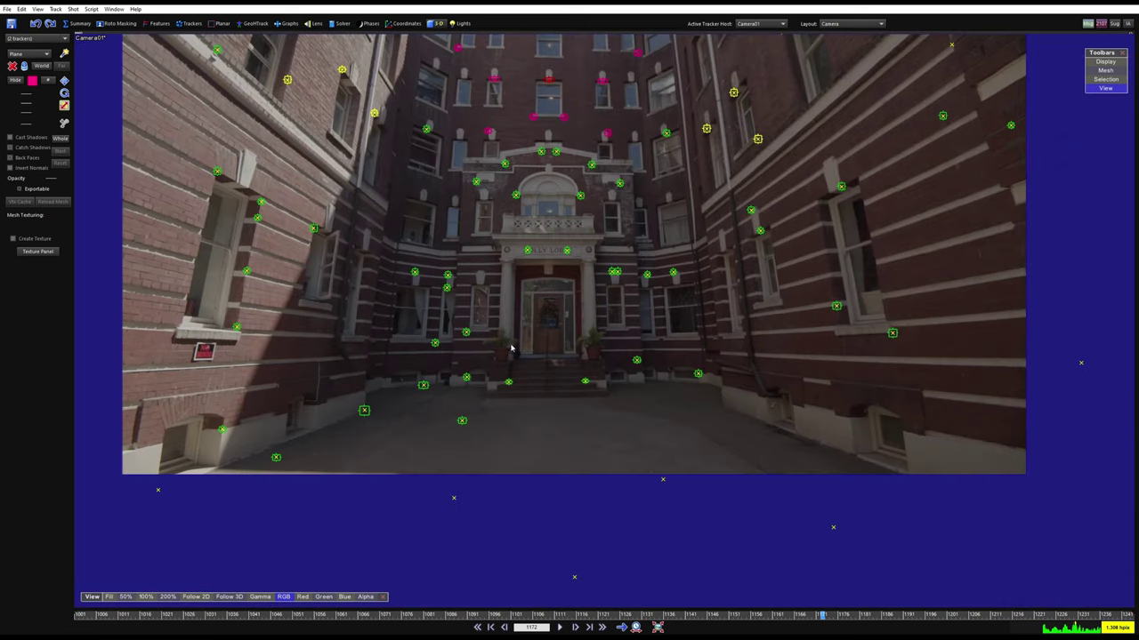
middle_drag(564, 222, 549, 354)
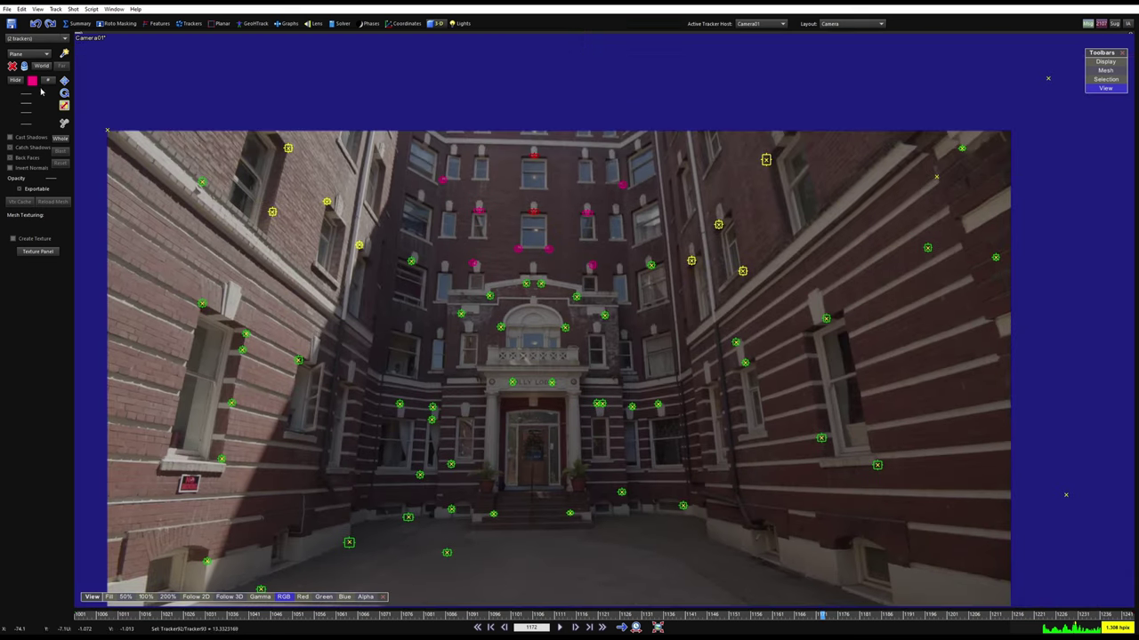
click(34, 81)
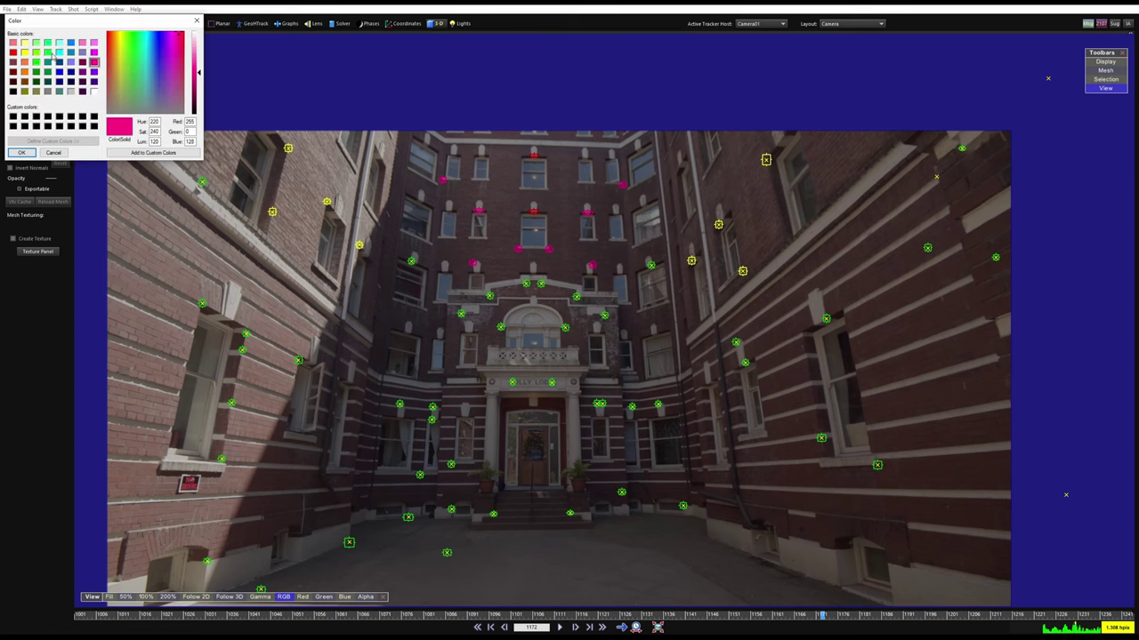
click(58, 53)
click(33, 152)
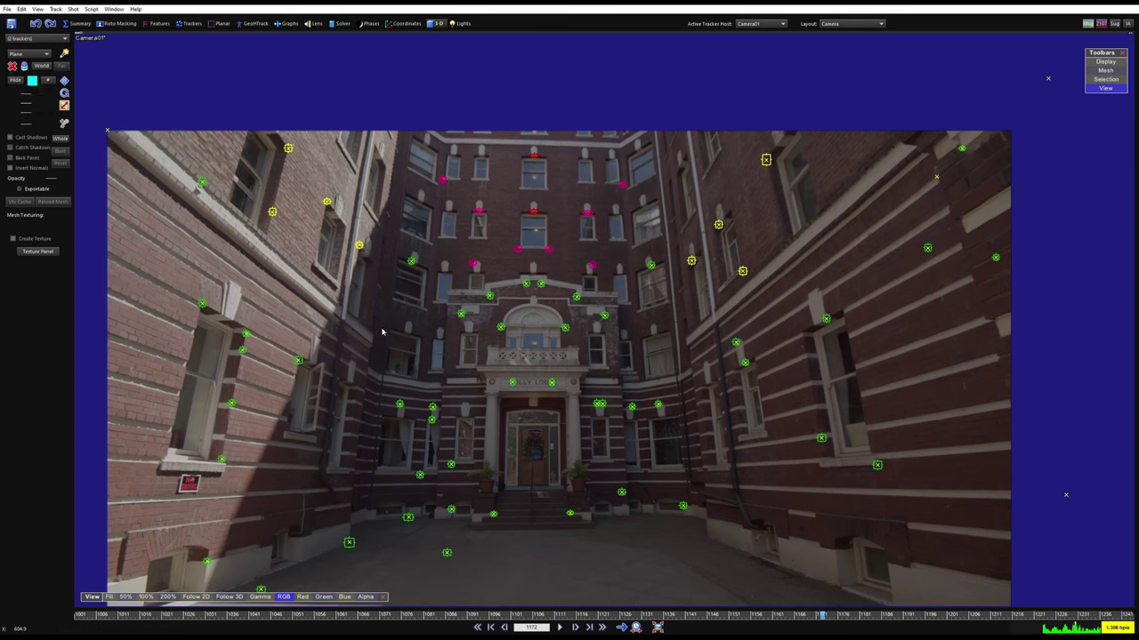
Go back to frame 1031 and select the trackers on the courtyard paving, including the one at the corner of the shadow
click(383, 330)
scroll(469, 360, down, 3)
middle_drag(469, 360, 483, 298)
scroll(483, 298, up, 3)
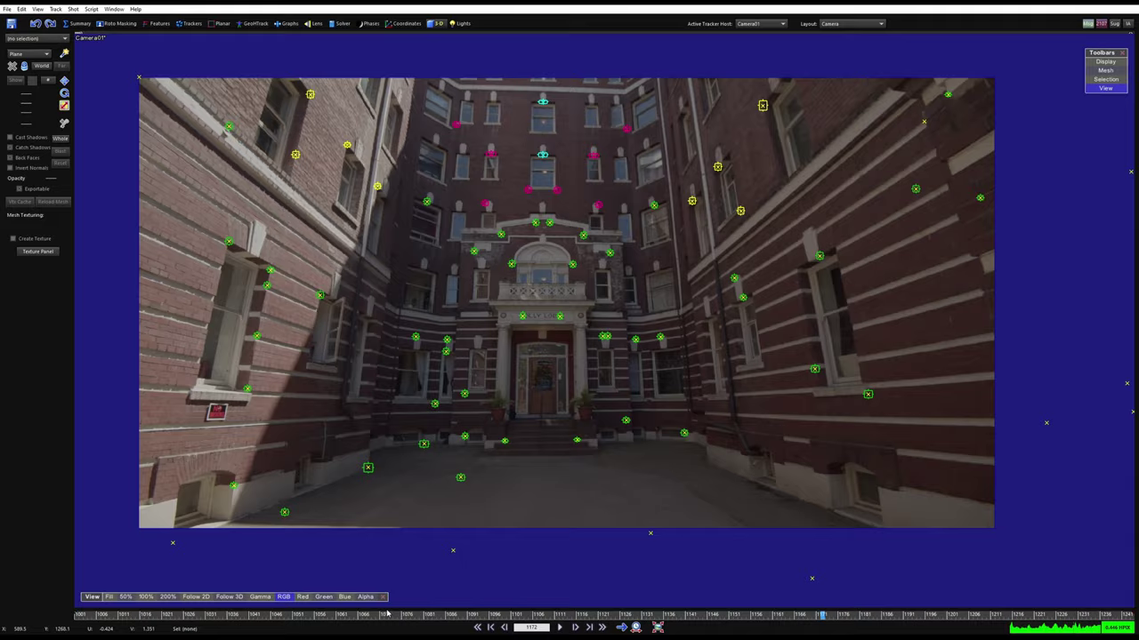
drag(386, 614, 210, 614)
scroll(354, 436, up, 4)
middle_drag(367, 479, 348, 420)
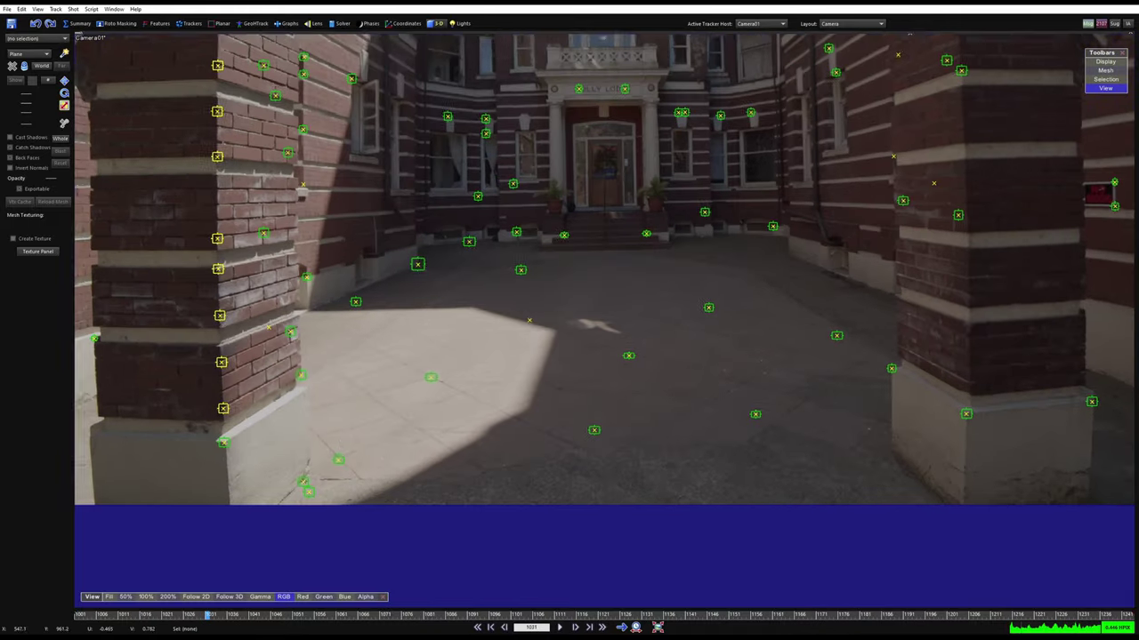
right_drag(348, 420, 350, 434)
mouse_move(349, 434)
mouse_down()
mouse_move(243, 522)
mouse_move(816, 498)
mouse_move(1011, 354)
mouse_move(902, 231)
mouse_move(574, 193)
mouse_move(394, 216)
mouse_move(349, 270)
mouse_up()
key(Right)
key(Right)
key(Right)
key(Right)
key(Right)
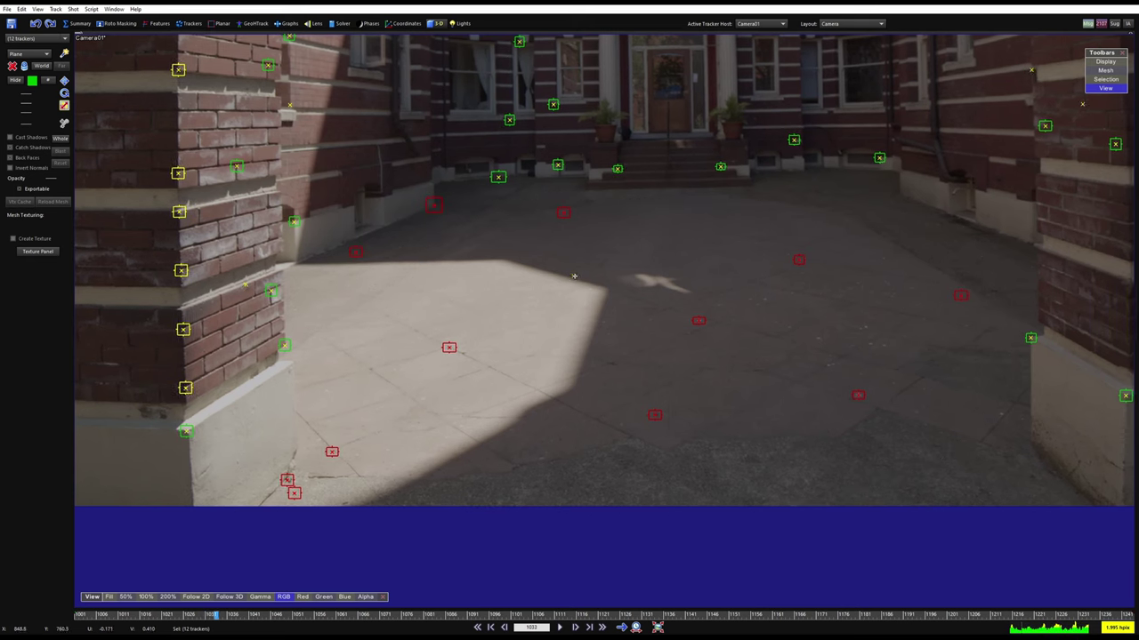
shift+click(573, 277)
Advance to frame 1090 and add the two remaining ground trackers along the base of the left and back walls to the selection
key(Right)
key(Right)
key(Right)
key(Right)
key(Right)
key(Right)
key(Right)
key(Right)
key(Right)
key(Right)
key(Right)
key(Right)
key(Right)
scroll(913, 351, down, 3)
key(Right)
key(Right)
key(Right)
key(Right)
key(Right)
key(Right)
key(Right)
key(Right)
key(Right)
key(Right)
key(Right)
key(Right)
key(Right)
key(Right)
key(Right)
key(Right)
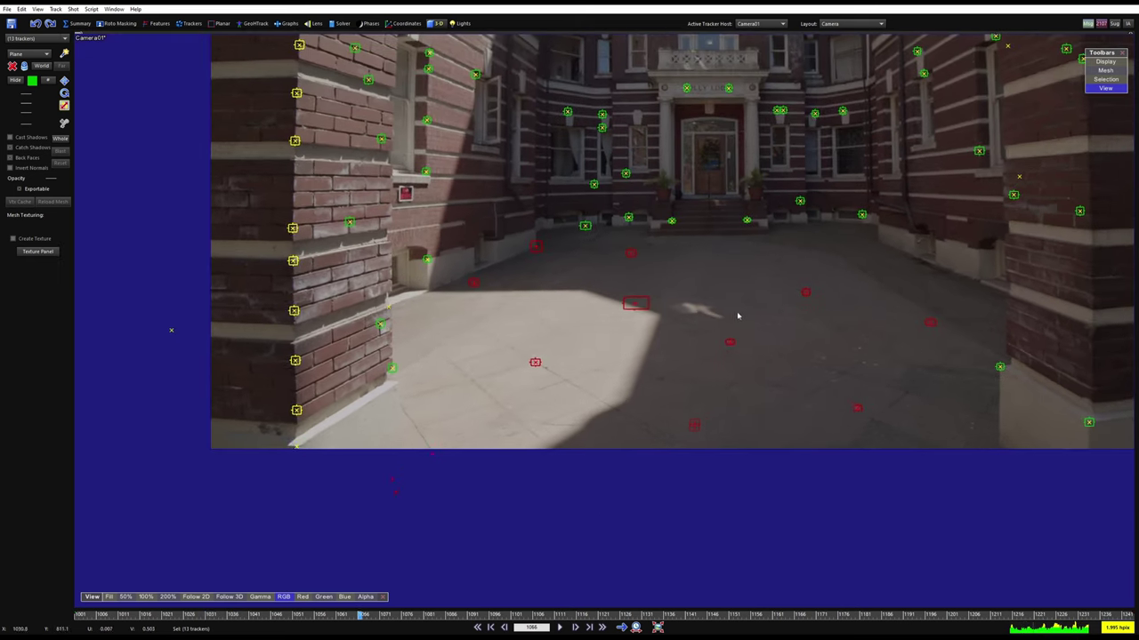
middle_drag(712, 315, 616, 321)
key(Right)
key(Right)
key(Right)
key(Right)
key(Right)
key(Right)
key(Right)
key(Right)
key(Right)
key(Right)
key(Right)
key(Right)
key(Right)
key(Right)
key(Right)
key(Right)
key(Right)
key(Right)
key(Right)
key(Right)
scroll(263, 340, up, 6)
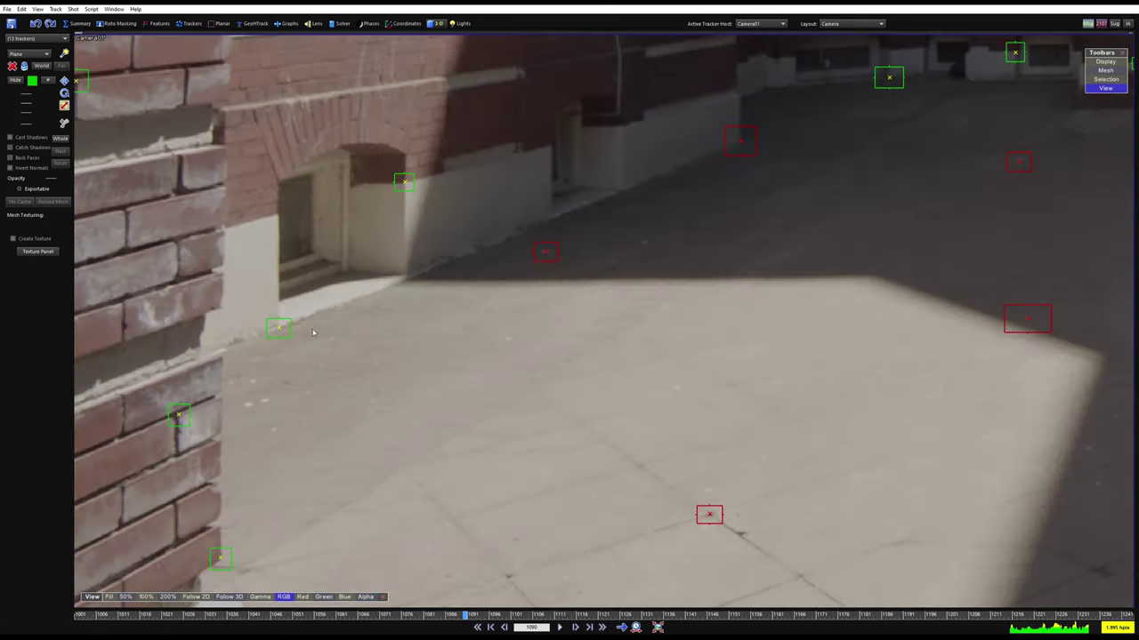
shift+click(279, 329)
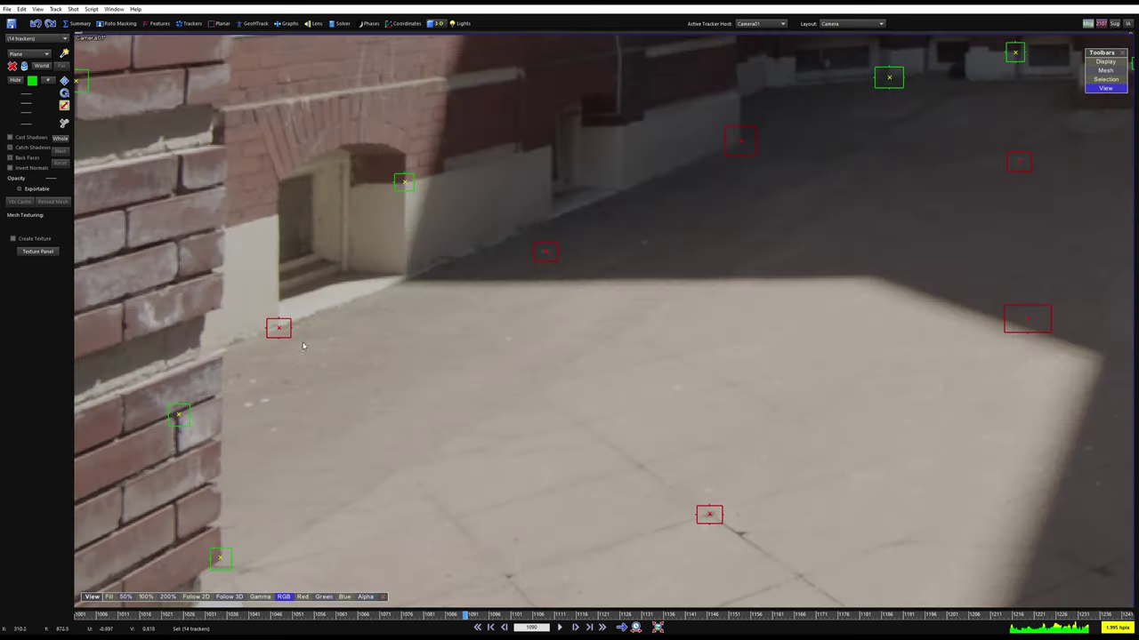
scroll(303, 345, down, 6)
middle_drag(459, 312, 458, 390)
scroll(465, 369, up, 5)
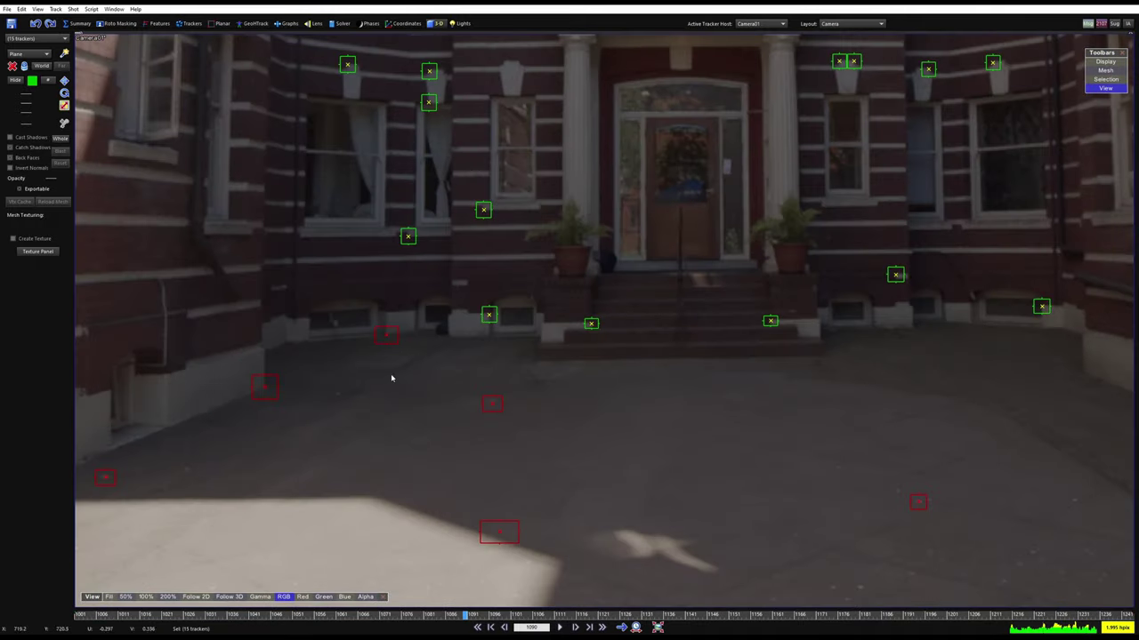
Recolour the fifteen selected ground trackers white and clear the selection
scroll(620, 328, down, 4)
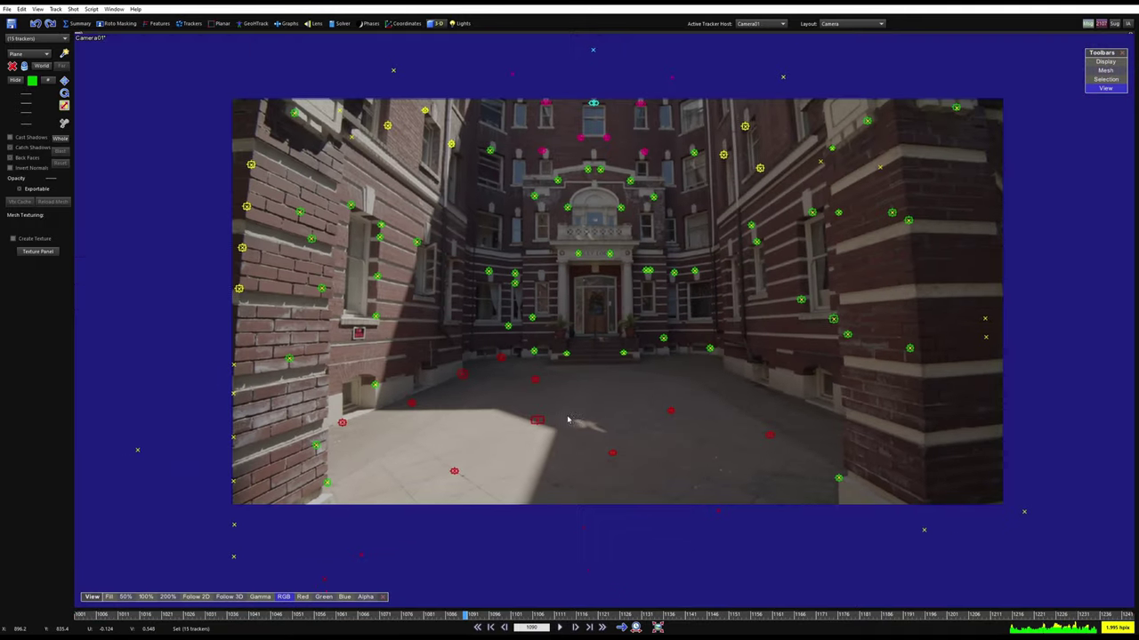
middle_drag(567, 419, 554, 435)
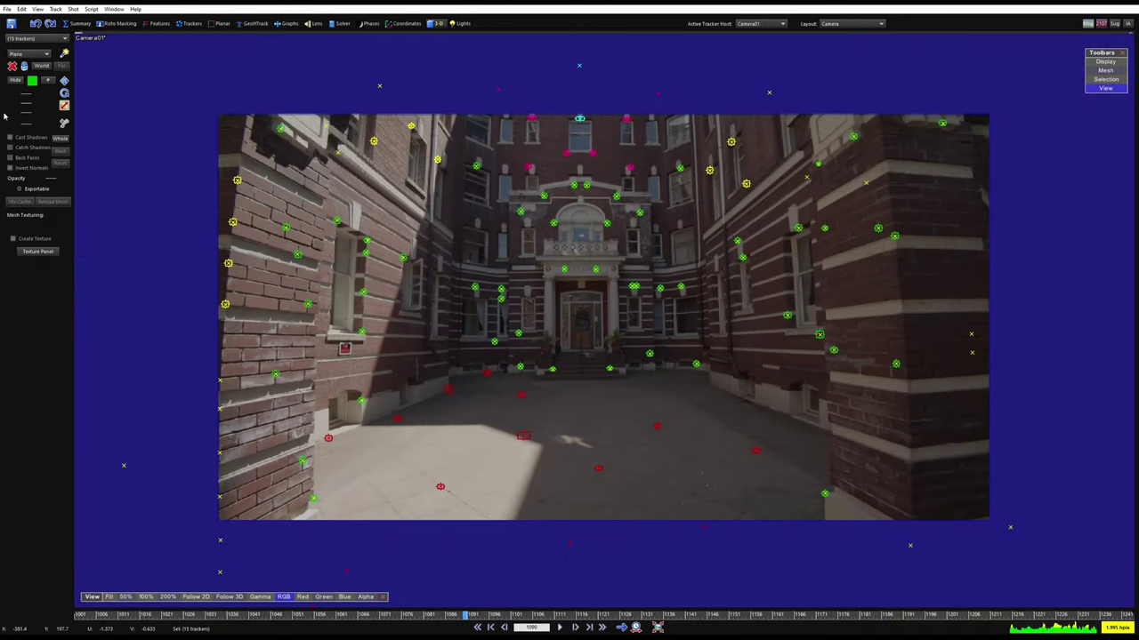
click(33, 81)
drag(196, 56, 196, 33)
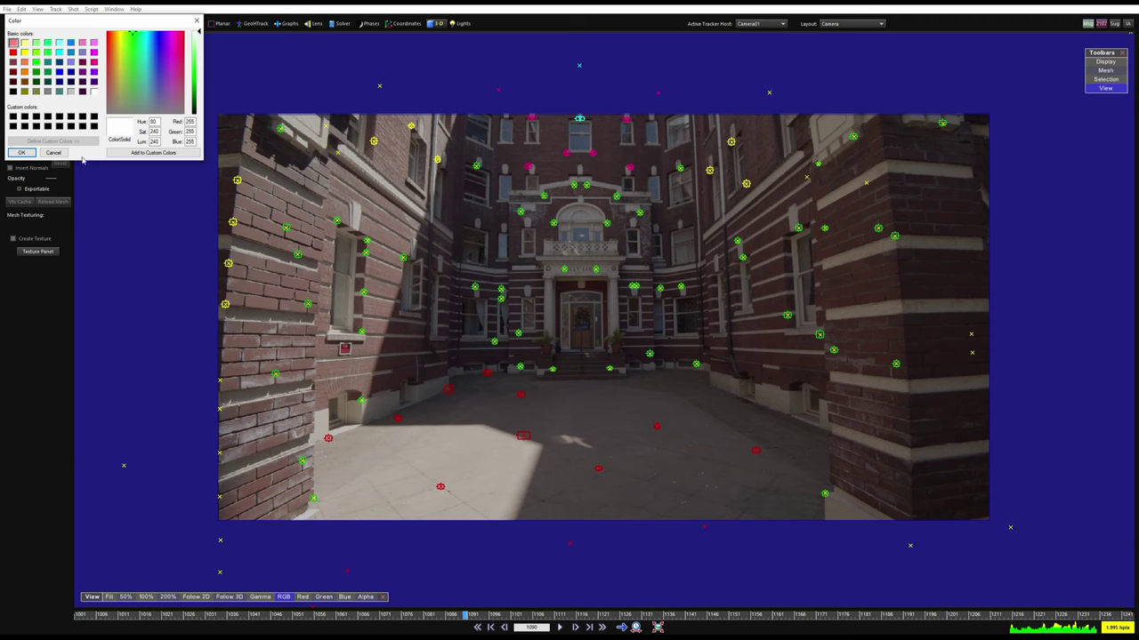
click(21, 152)
scroll(571, 398, down, 1)
middle_drag(587, 391, 544, 419)
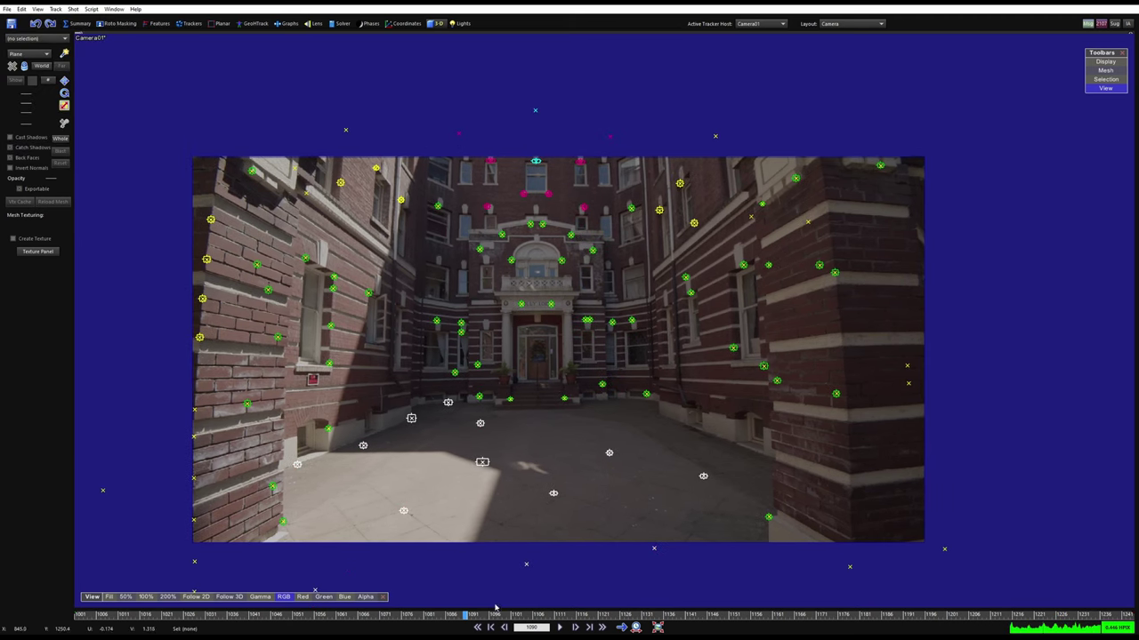
Go to frame 1172 and switch to the Quad layout with the camera view enlarged
drag(467, 614, 764, 461)
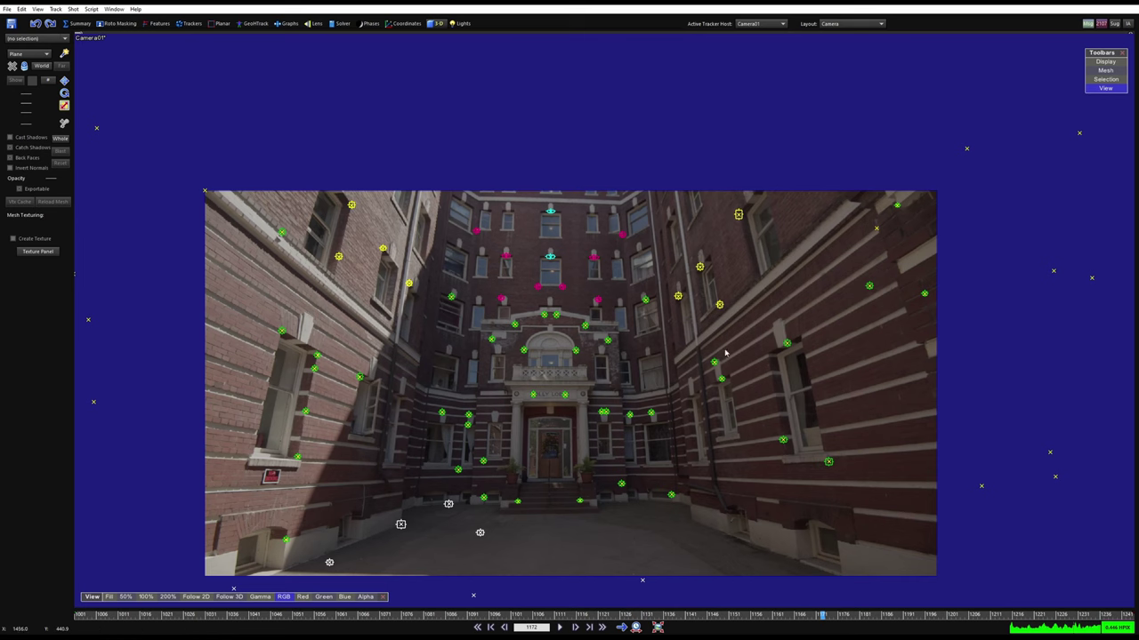
middle_drag(531, 382, 545, 334)
scroll(544, 334, up, 1)
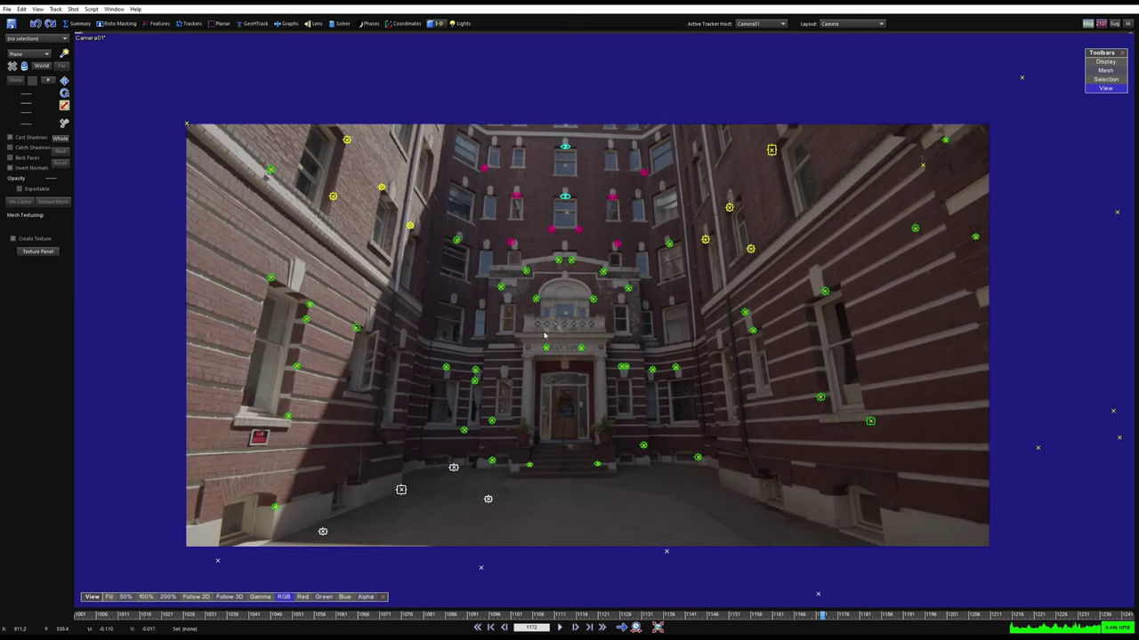
click(435, 26)
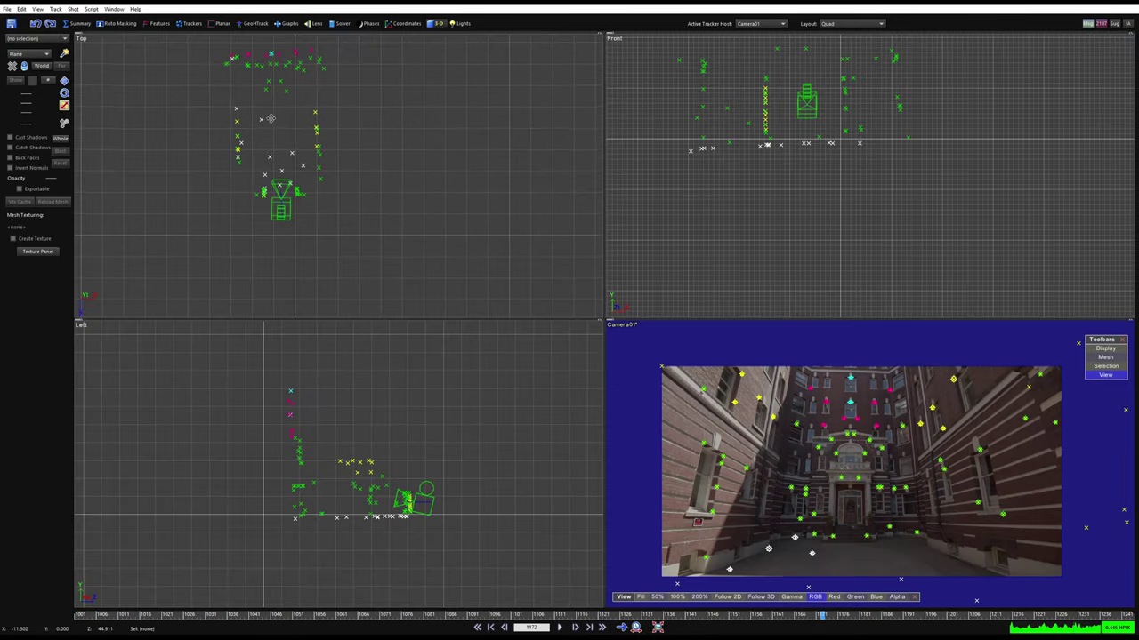
middle_drag(268, 87, 275, 150)
scroll(275, 149, up, 4)
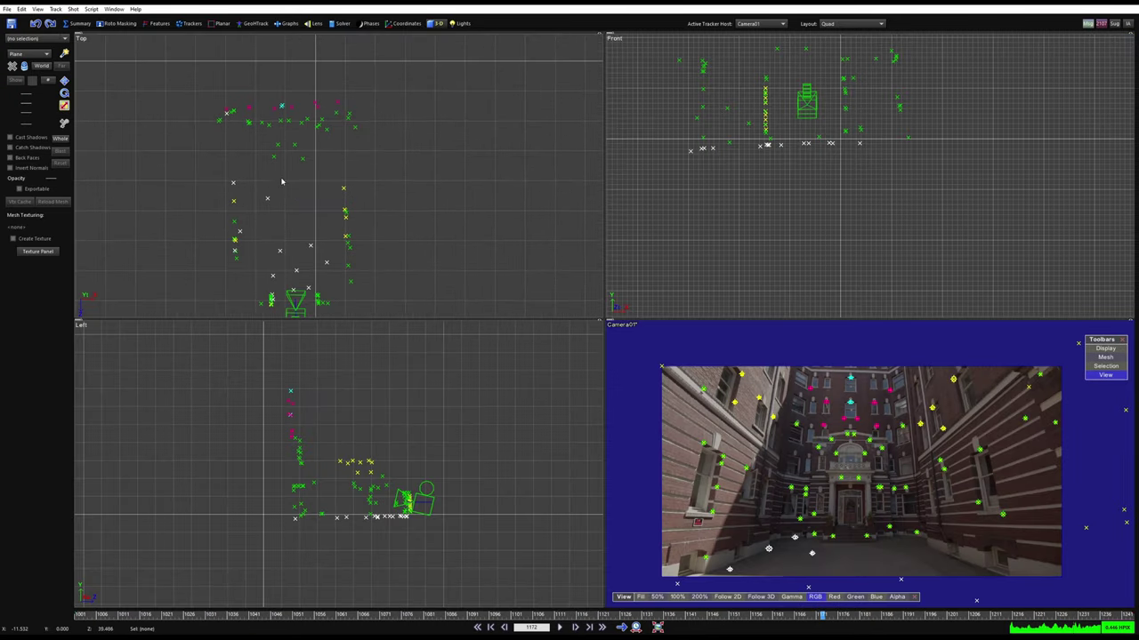
drag(603, 318, 443, 239)
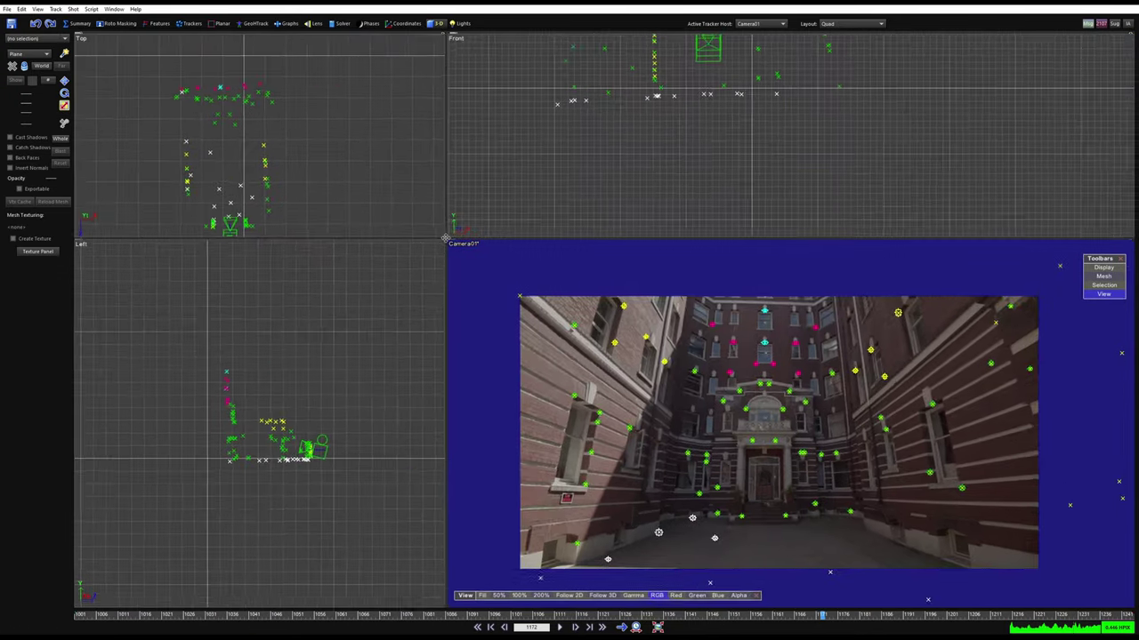
Enable Whole transforms for Camera01 and rotate the entire solved scene slightly in the top view
click(68, 96)
click(62, 139)
drag(218, 86, 615, 487)
scroll(722, 382, up, 2)
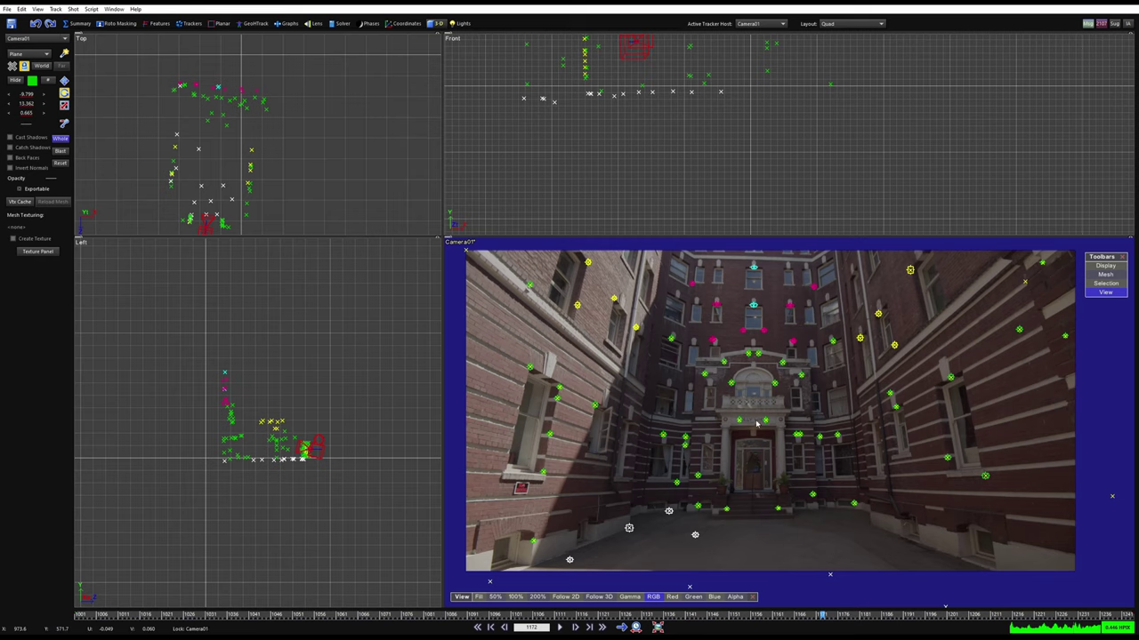
middle_drag(756, 423, 767, 440)
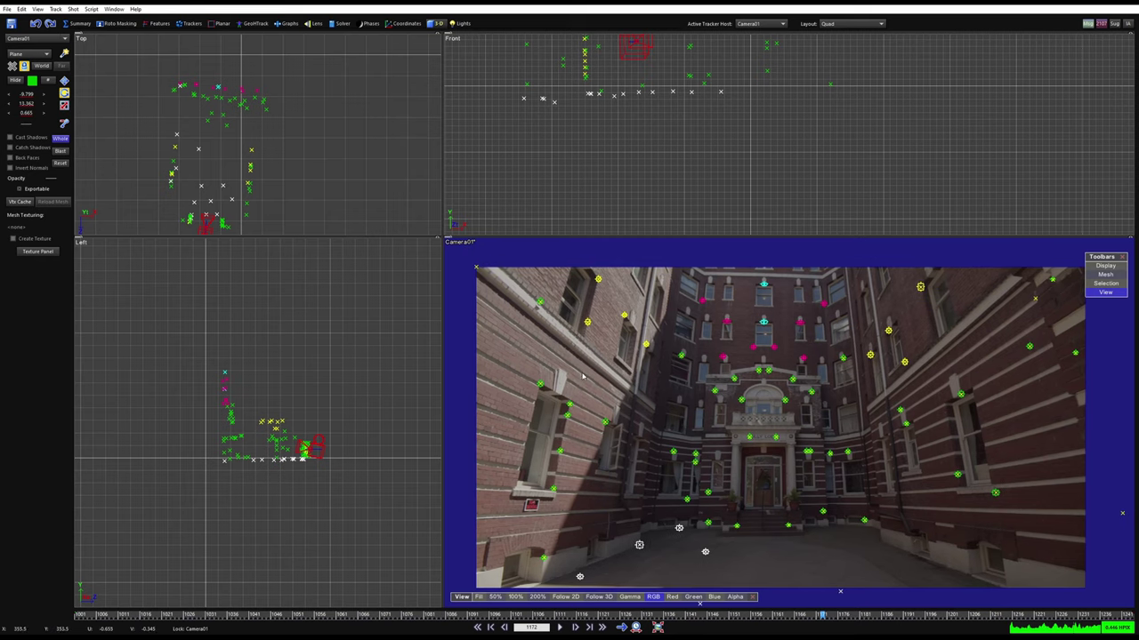
Switch to the Quad Perspective layout and resize the viewports so the perspective view is largest
key(8)
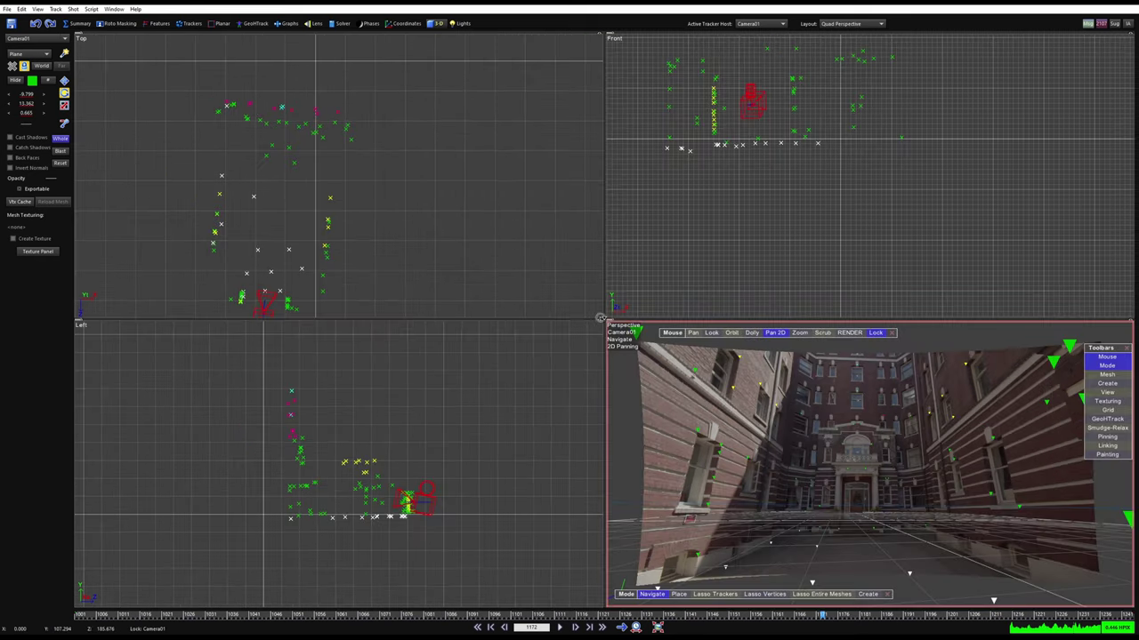
drag(602, 319, 449, 212)
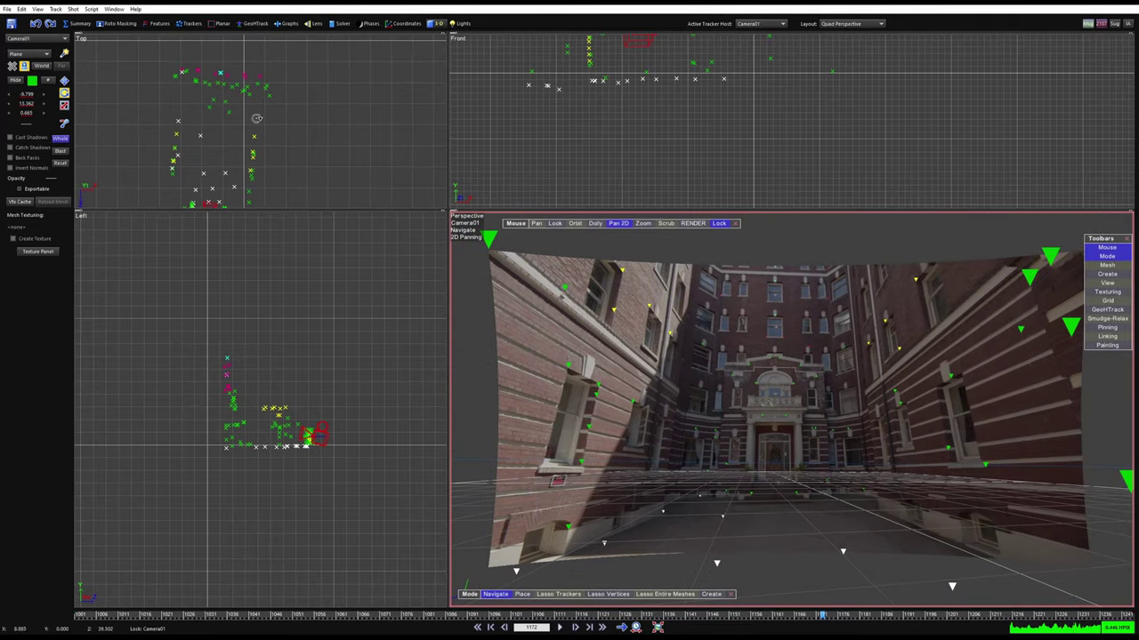
middle_drag(219, 96, 231, 112)
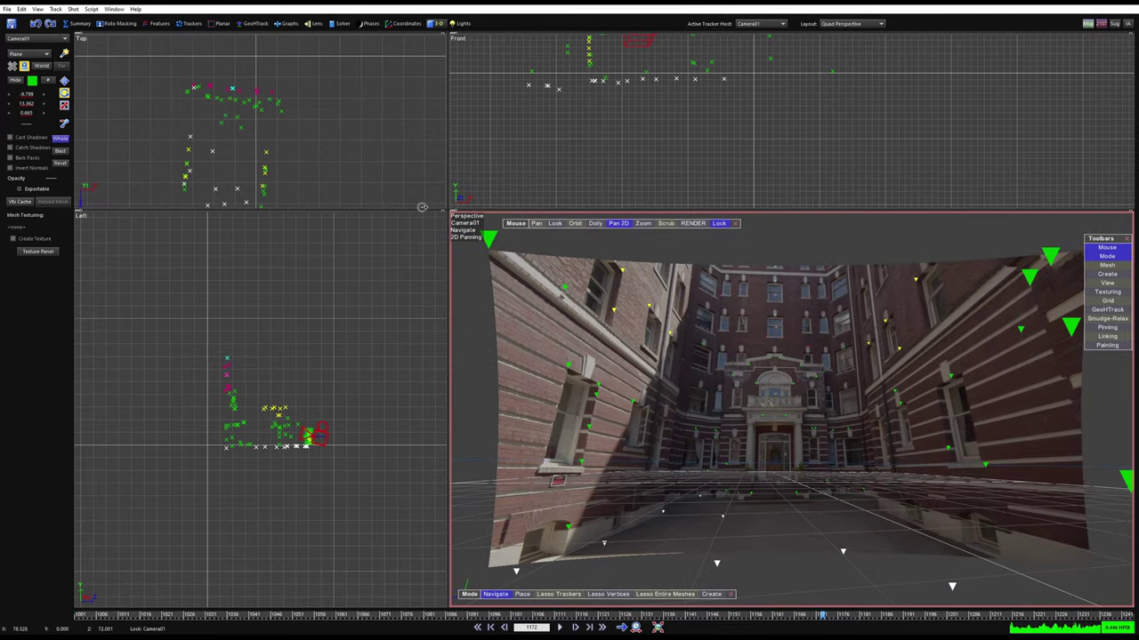
drag(419, 212, 423, 293)
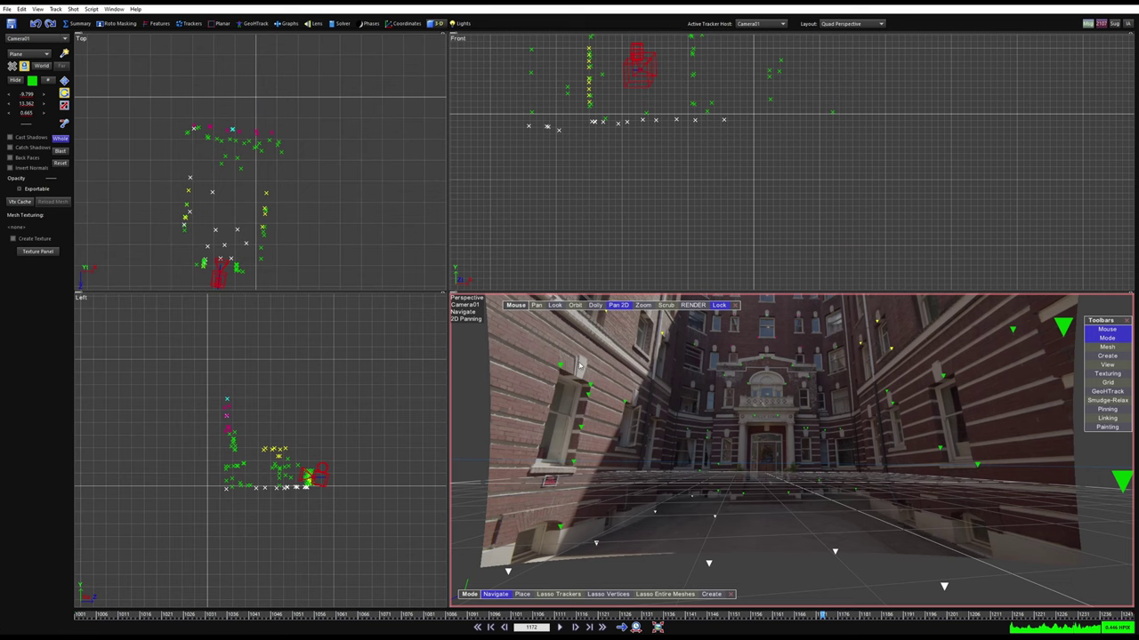
scroll(248, 133, up, 3)
scroll(236, 138, down, 2)
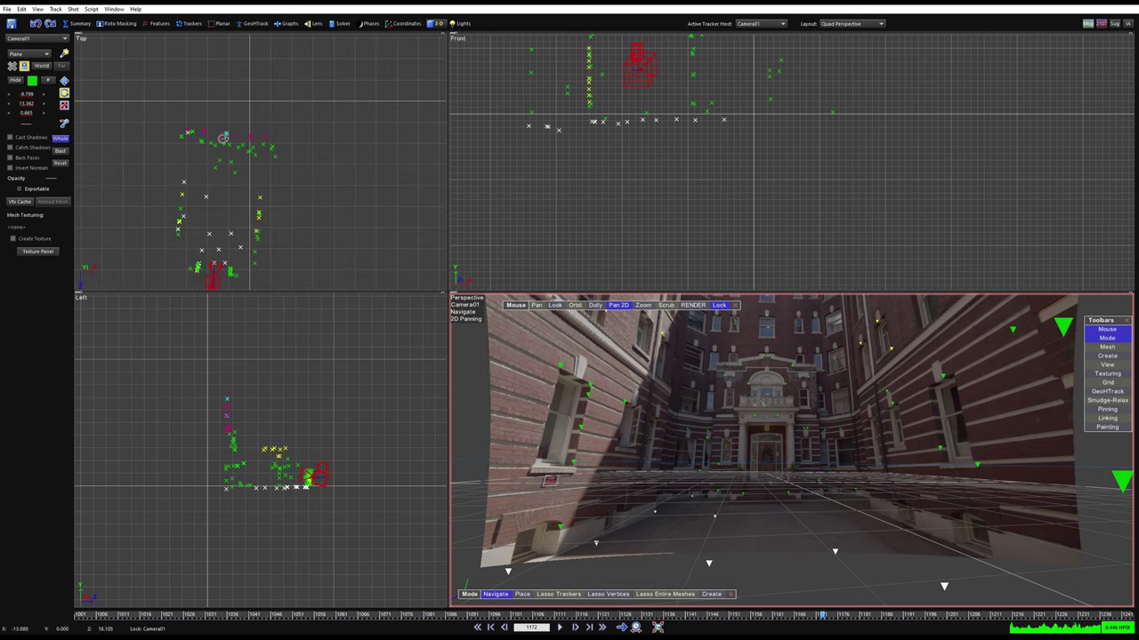
Move the whole scene in the top view so the two cyan facade trackers sit on the origin
key(w)
scroll(222, 121, up, 2)
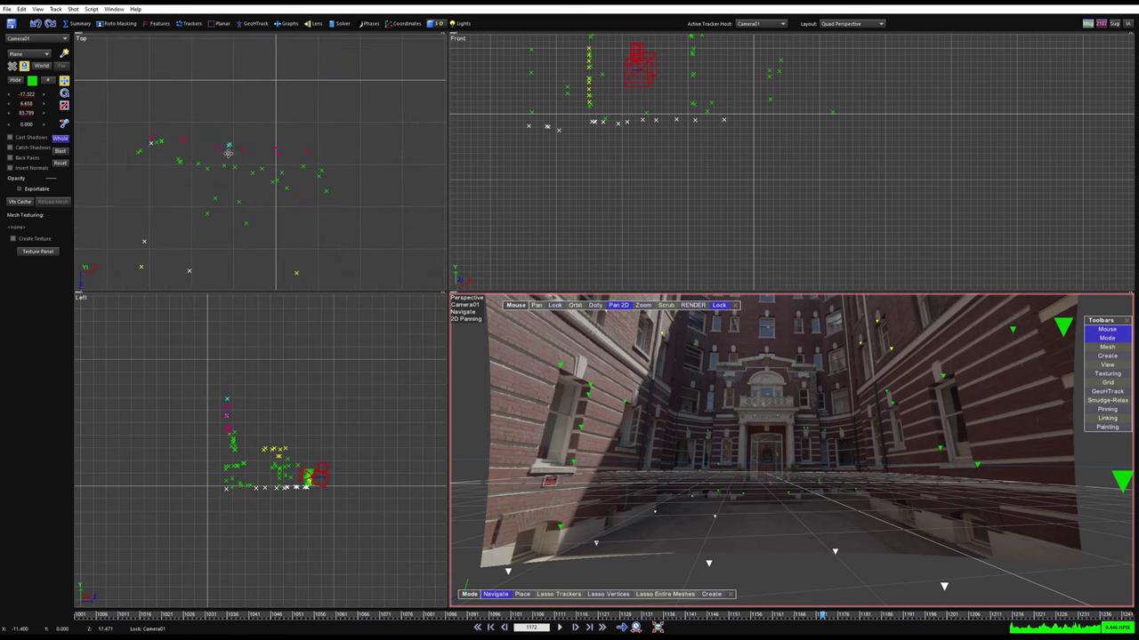
drag(229, 154, 274, 101)
scroll(278, 75, up, 4)
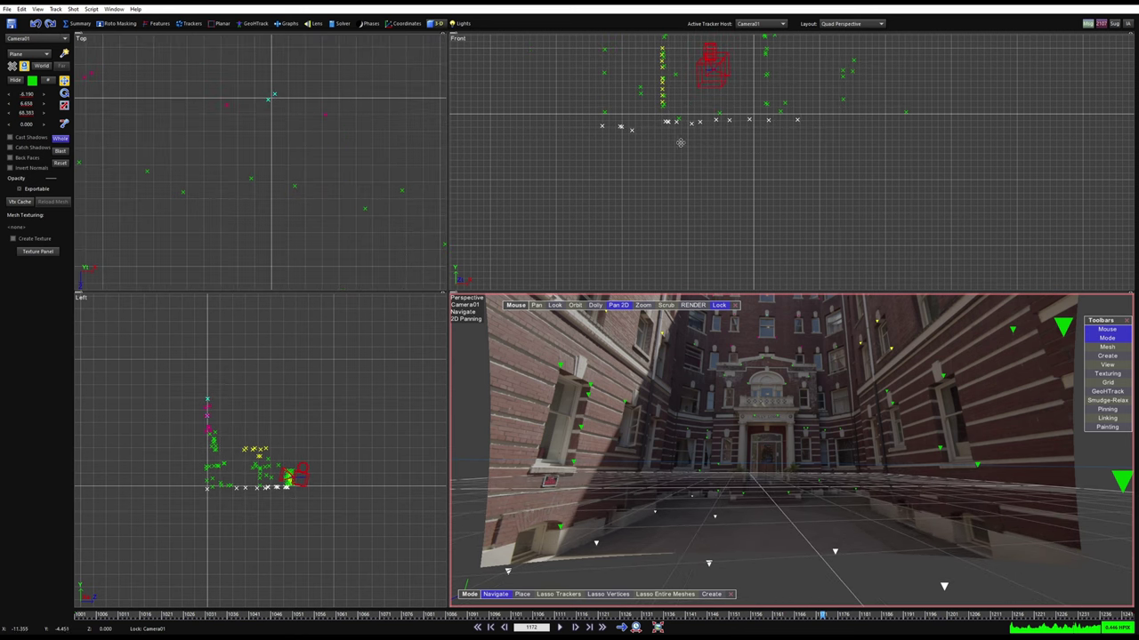
Examine in the front, top and left views how the cyan and ground trackers line up with the axes
middle_drag(719, 98, 706, 187)
scroll(697, 167, down, 3)
middle_drag(702, 60, 695, 107)
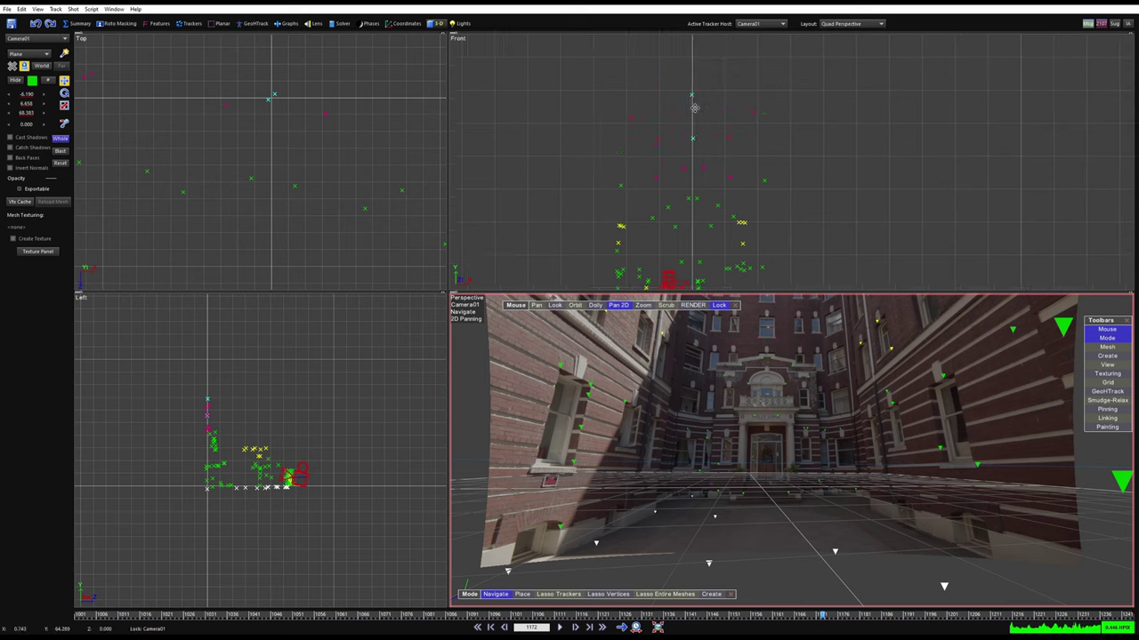
drag(694, 107, 692, 124)
scroll(670, 125, down, 7)
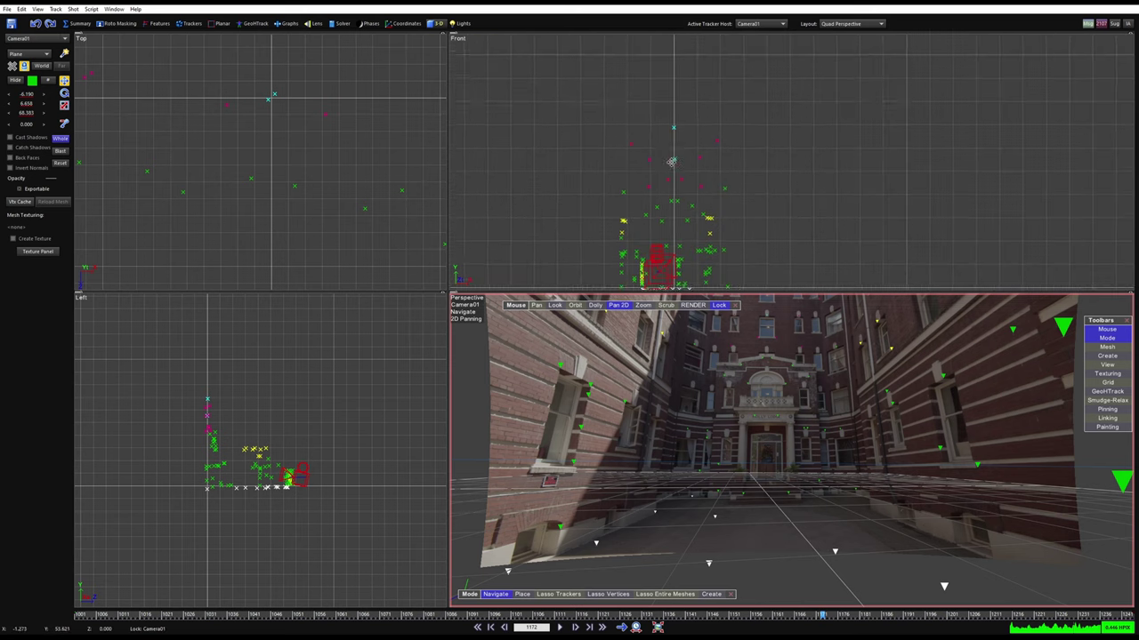
middle_drag(671, 163, 669, 113)
drag(264, 118, 281, 110)
scroll(240, 453, up, 4)
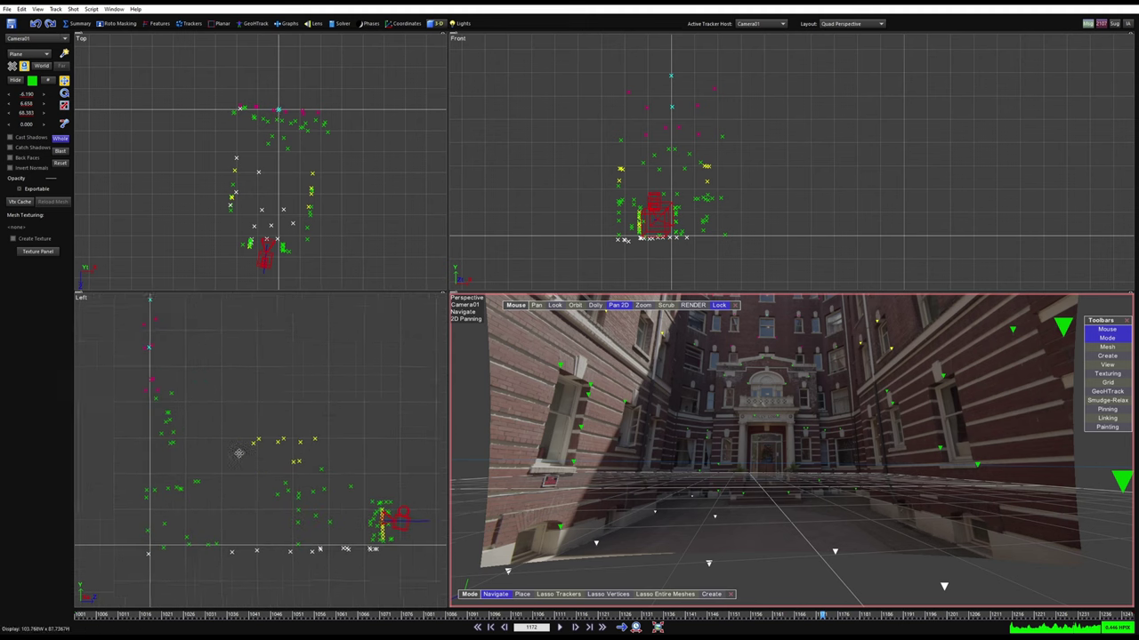
middle_drag(239, 452, 244, 466)
scroll(245, 466, down, 1)
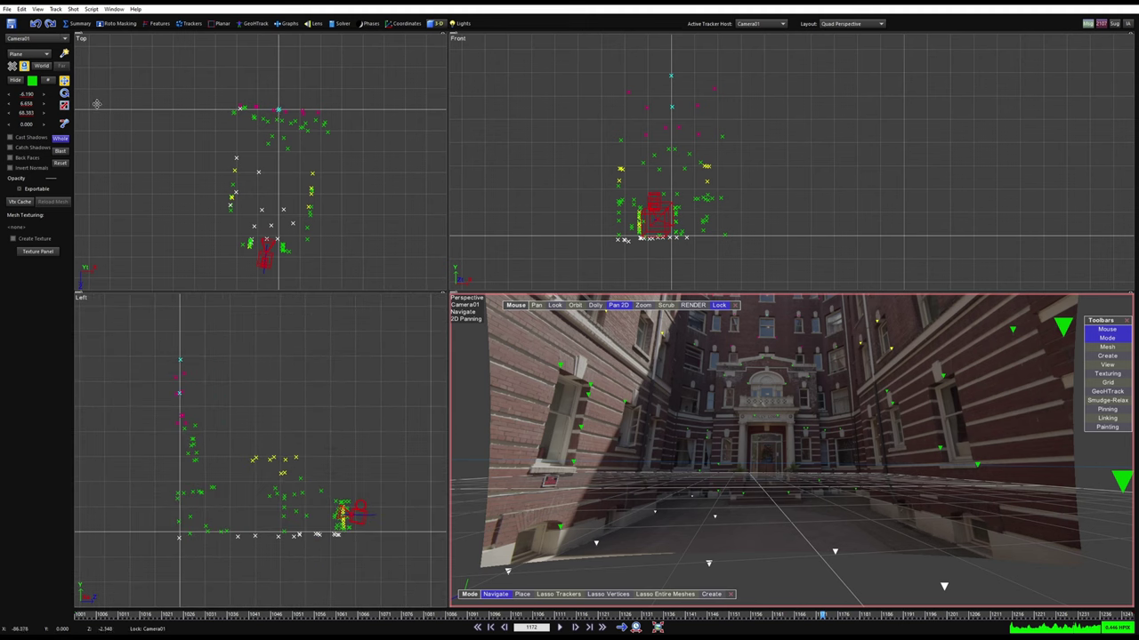
Rotate the whole scene in the top view until the side-wall trackers run parallel to the grid, with a Y-axis heading matching the courtyard
click(64, 93)
click(65, 105)
key(e)
scroll(269, 121, up, 3)
middle_drag(269, 122, 261, 76)
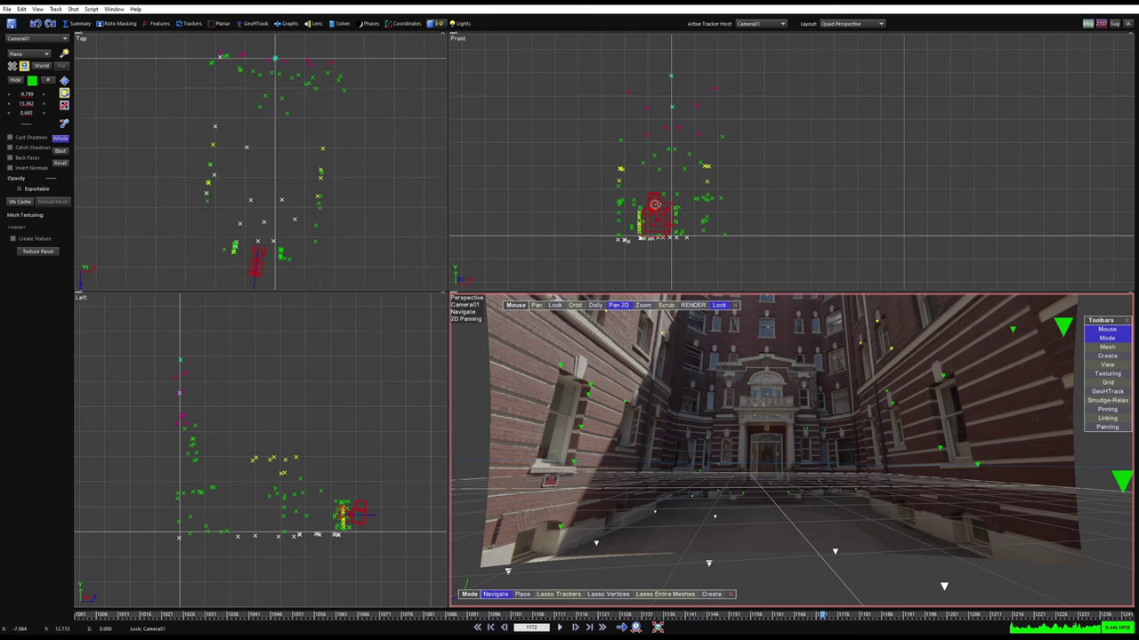
scroll(655, 205, up, 5)
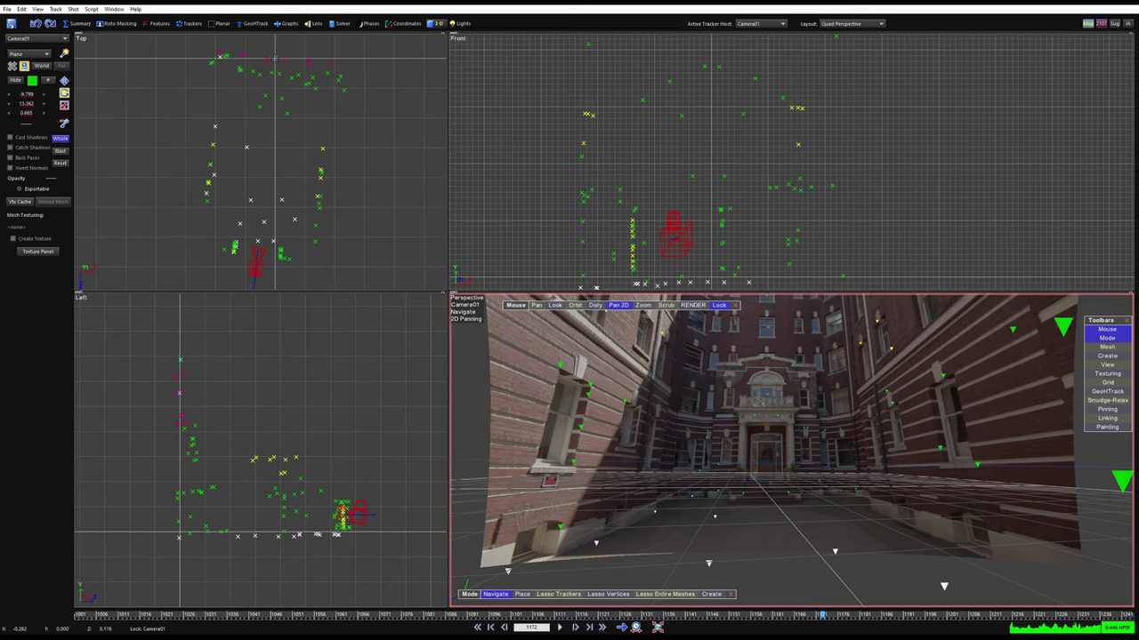
drag(275, 59, 278, 49)
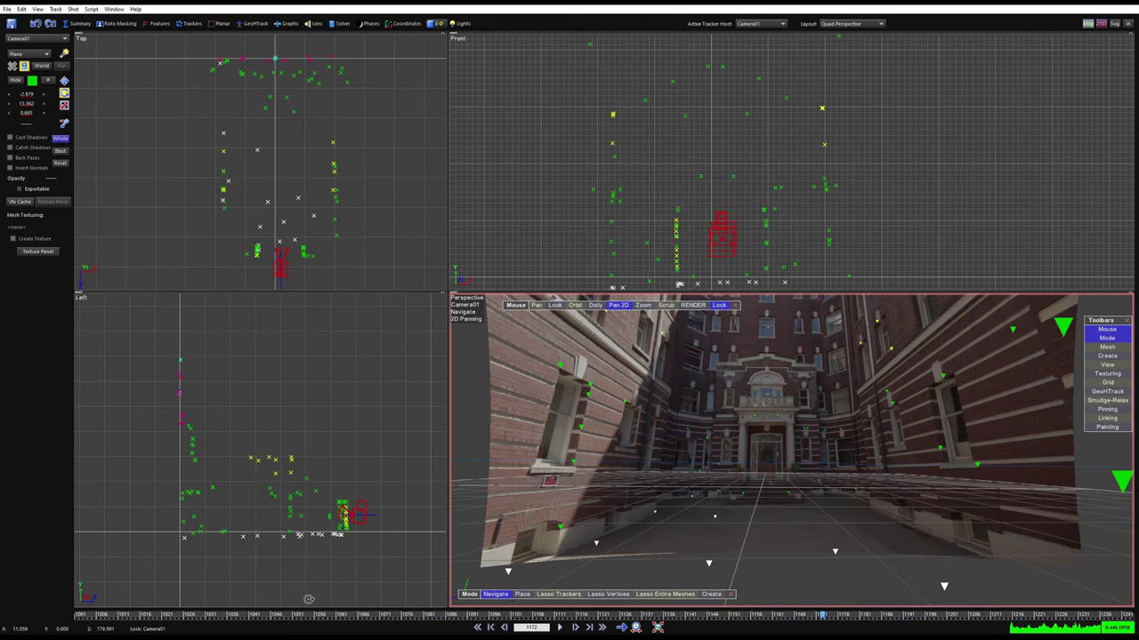
scroll(248, 38, up, 2)
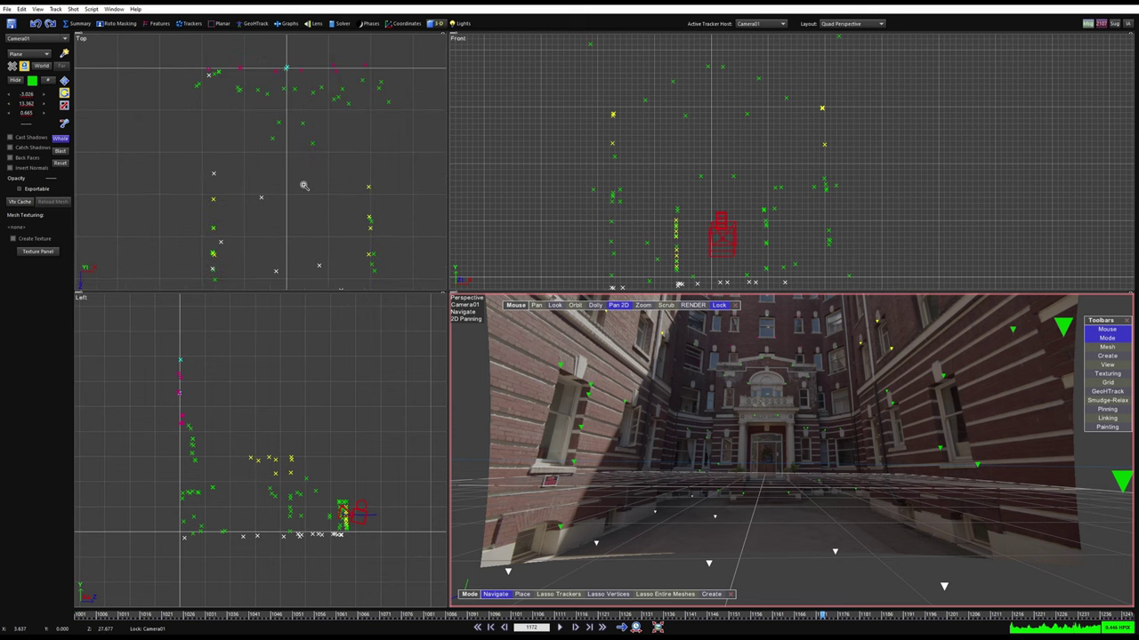
scroll(303, 183, up, 1)
mouse_move(289, 111)
middle_down()
mouse_move(293, 128)
mouse_move(280, 108)
middle_up()
scroll(279, 110, down, 1)
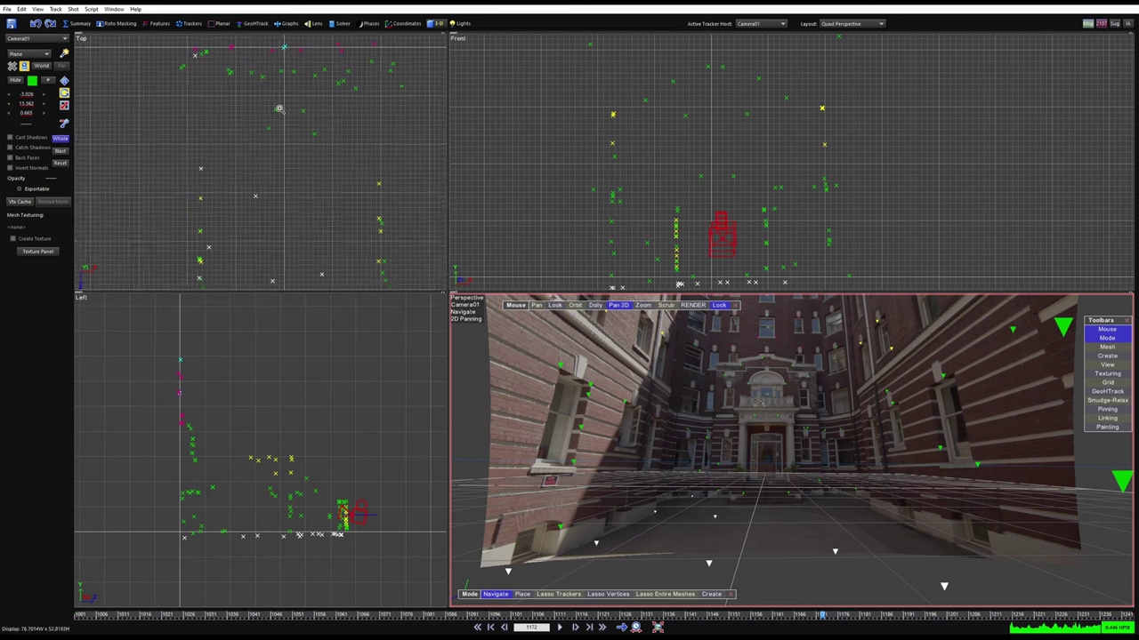
middle_drag(199, 220, 198, 189)
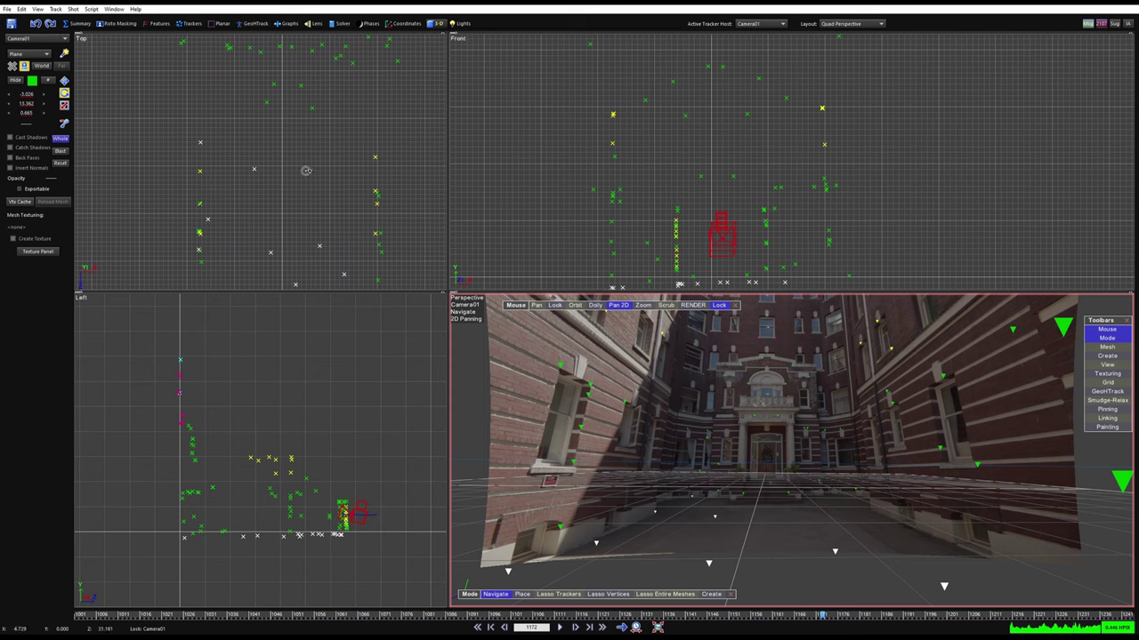
Rotate the whole scene about the origin in the top view to a camera heading of about -4.535, lining the camera up with the axis
middle_drag(301, 123, 304, 138)
drag(285, 39, 294, 184)
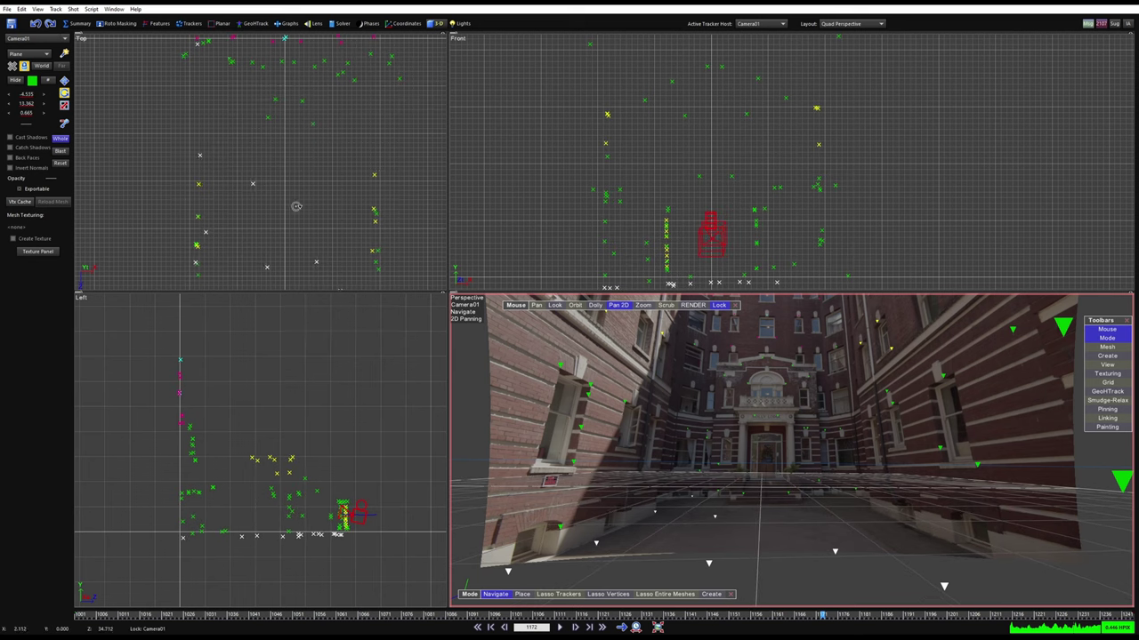
middle_drag(296, 206, 295, 163)
scroll(295, 176, up, 1)
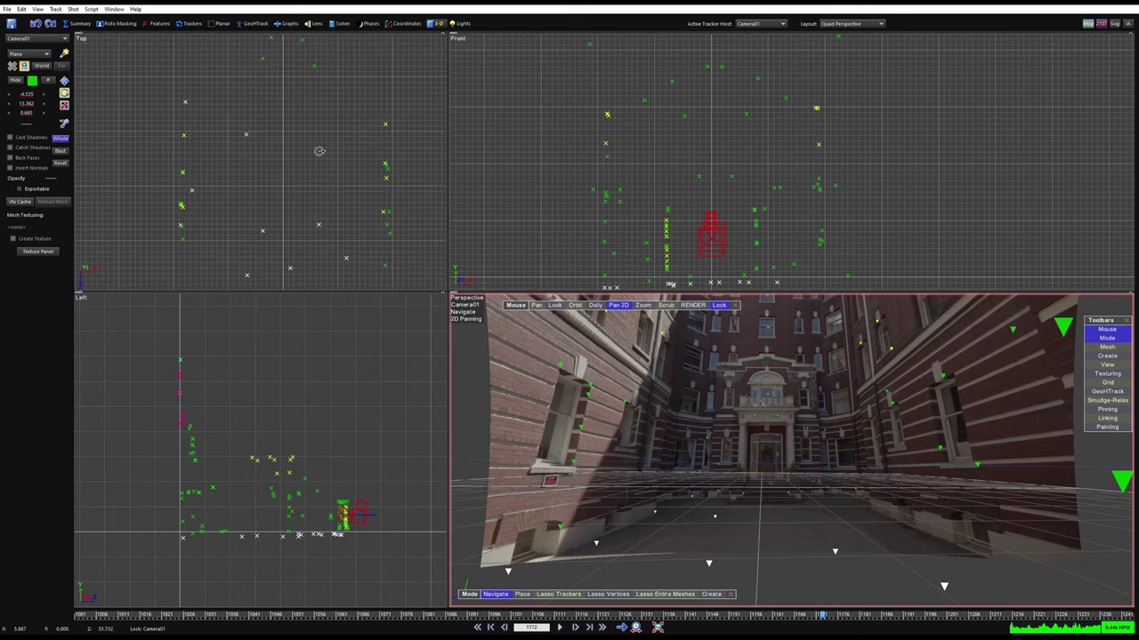
Examine in the top and perspective views how the side-wall trackers and courtyard footage line up with the grid
scroll(260, 179, down, 2)
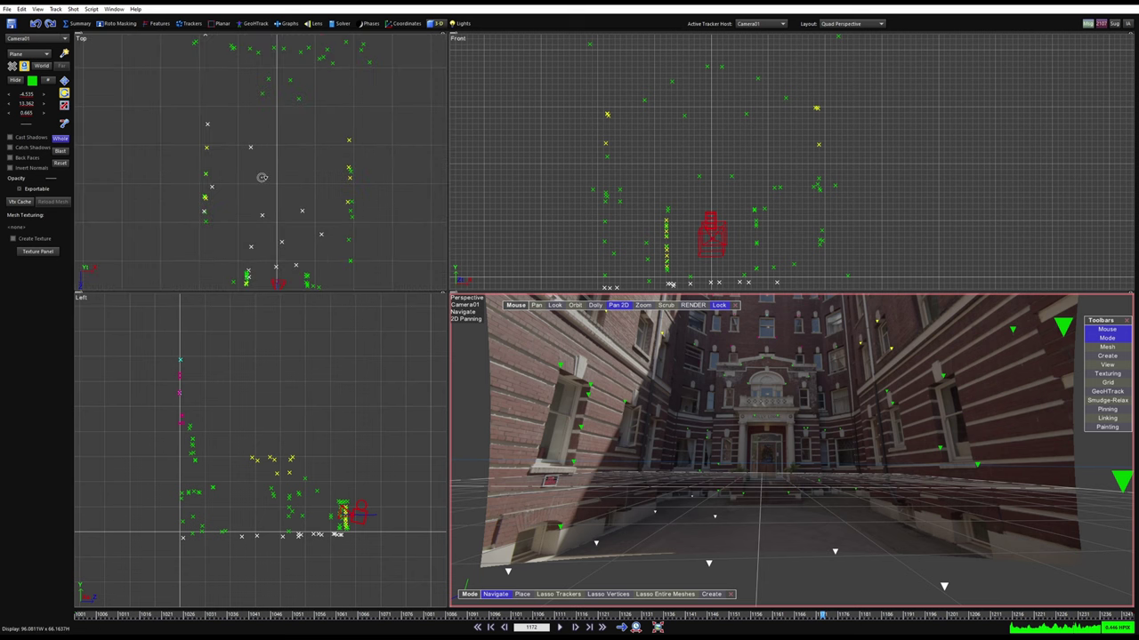
scroll(641, 436, down, 2)
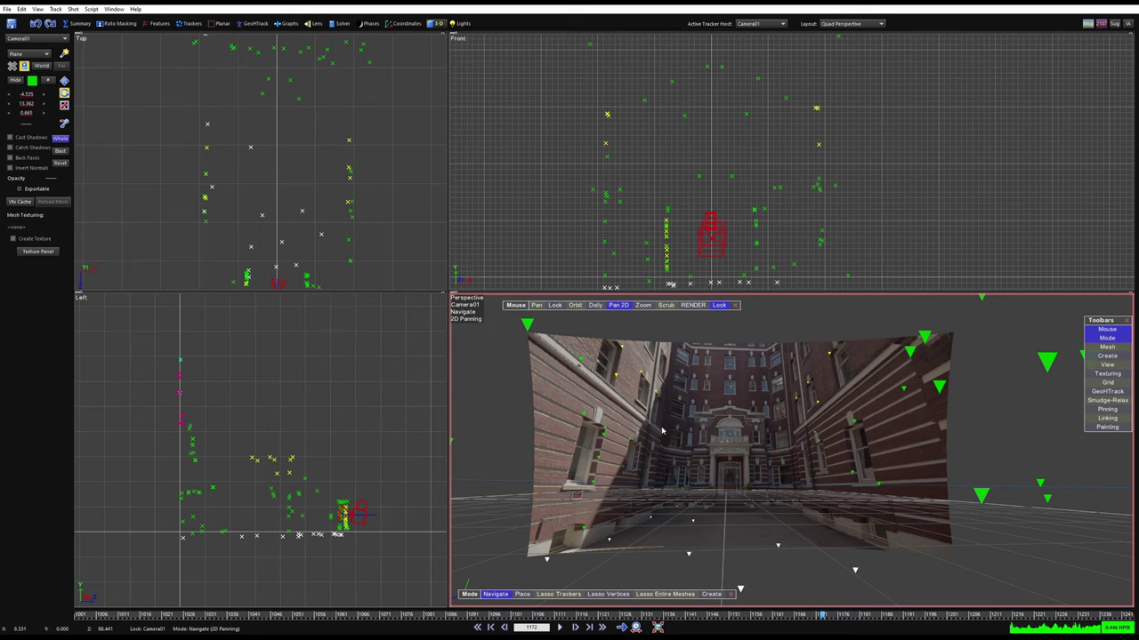
scroll(658, 489, up, 3)
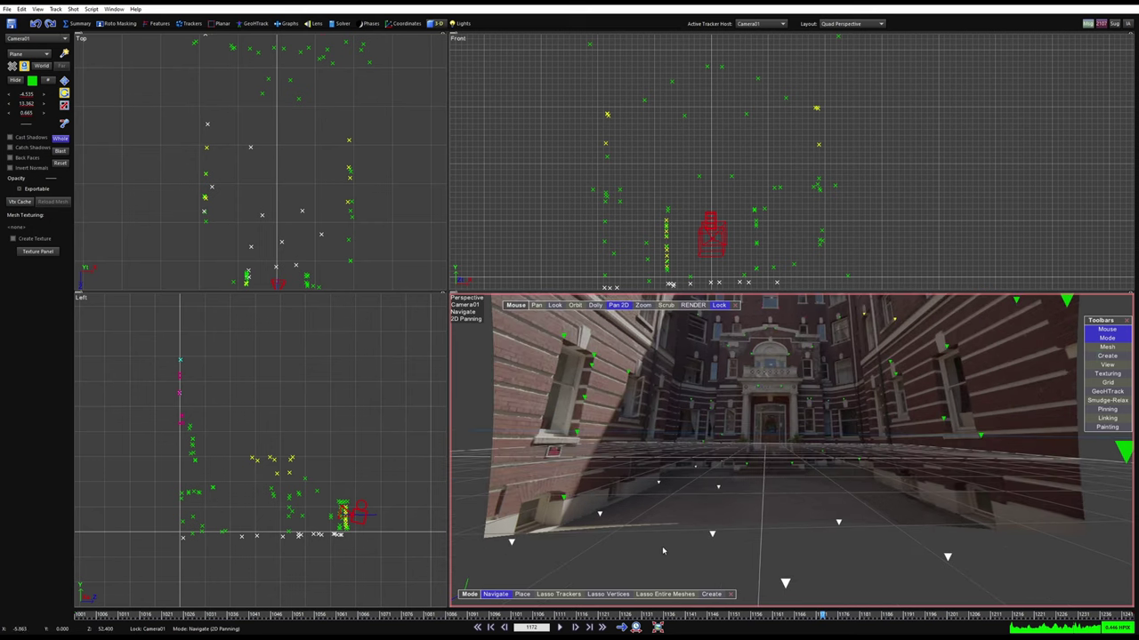
scroll(779, 498, down, 5)
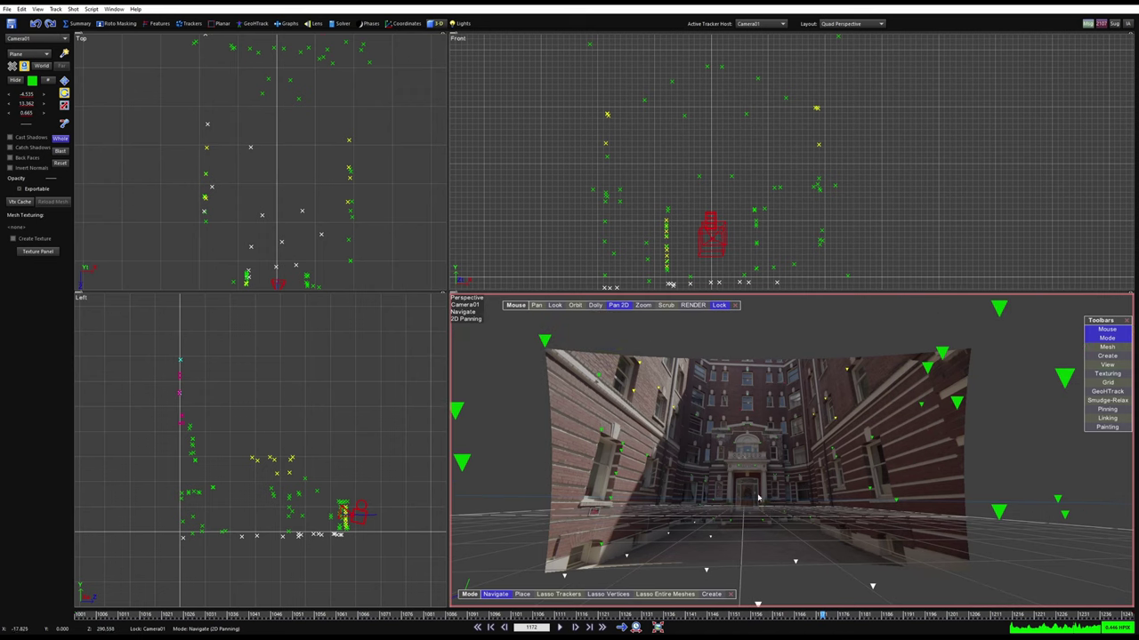
scroll(747, 501, up, 3)
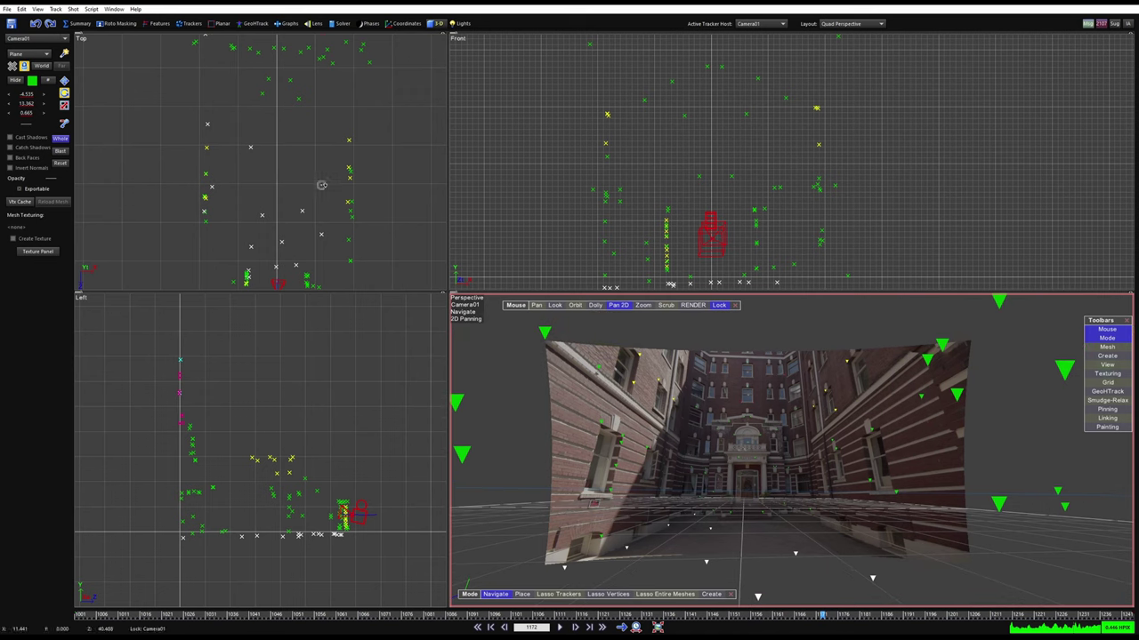
scroll(297, 156, down, 2)
middle_drag(294, 146, 279, 165)
scroll(263, 121, up, 2)
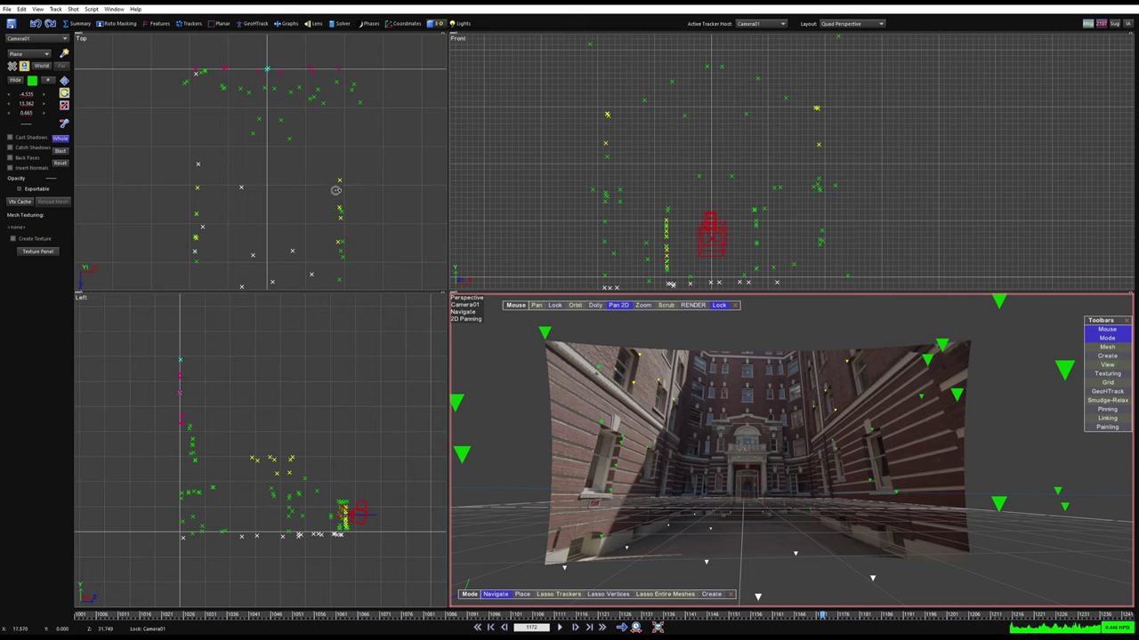
scroll(267, 69, up, 3)
scroll(677, 174, down, 4)
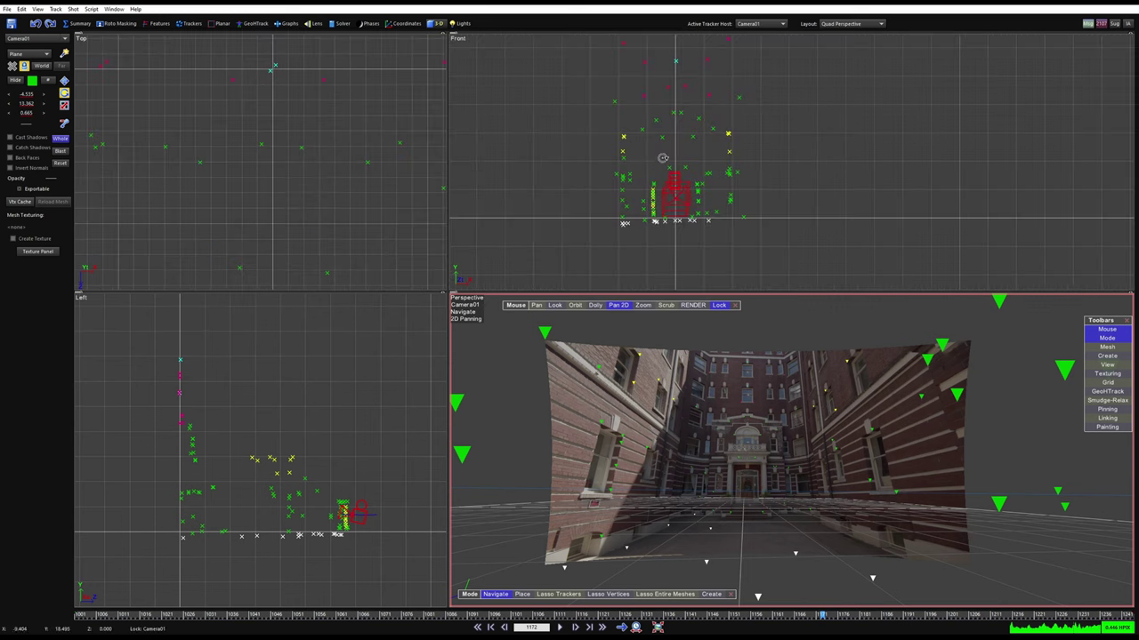
Rotate the whole scene in the front view to a camera roll of about -0.037, keeping the cyan facade trackers on the vertical axis
scroll(675, 156, up, 2)
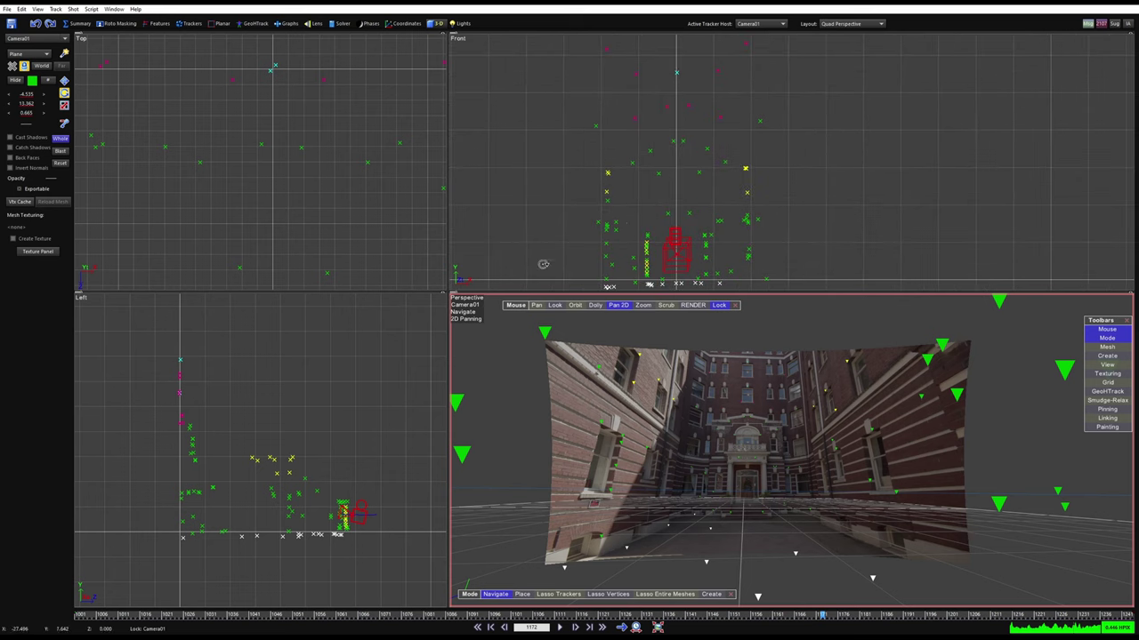
scroll(299, 206, down, 6)
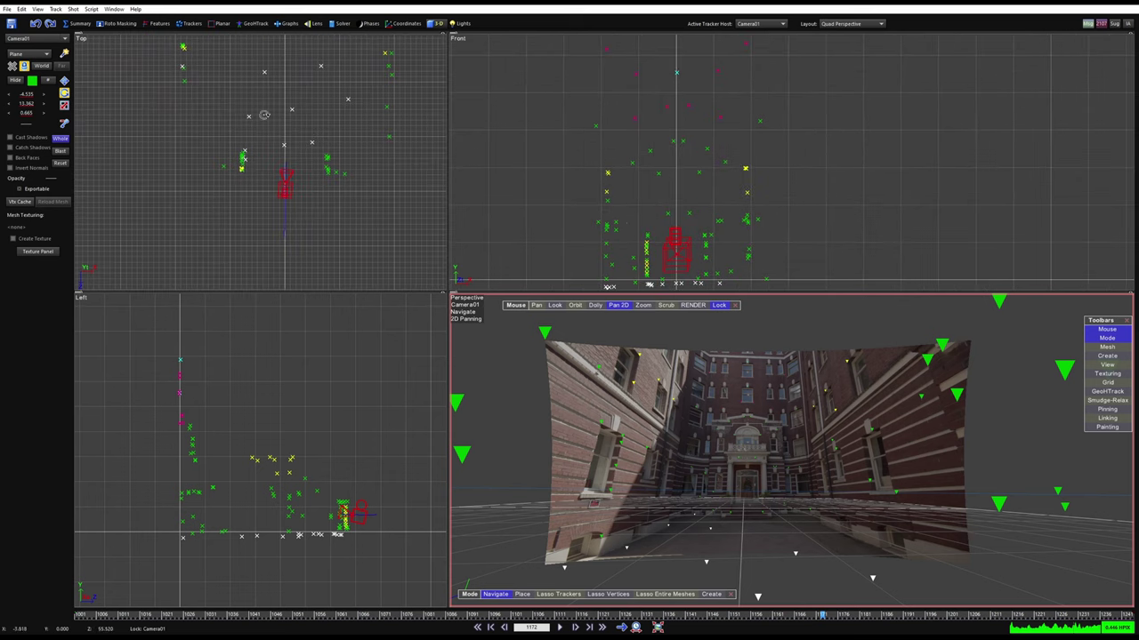
scroll(243, 162, up, 5)
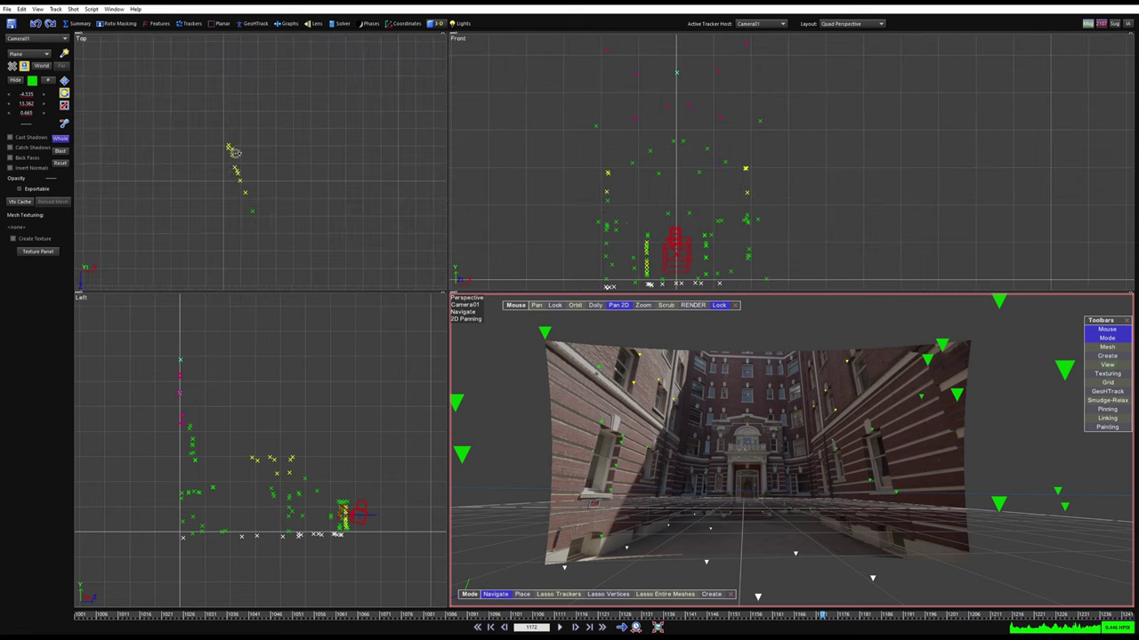
scroll(626, 187, down, 3)
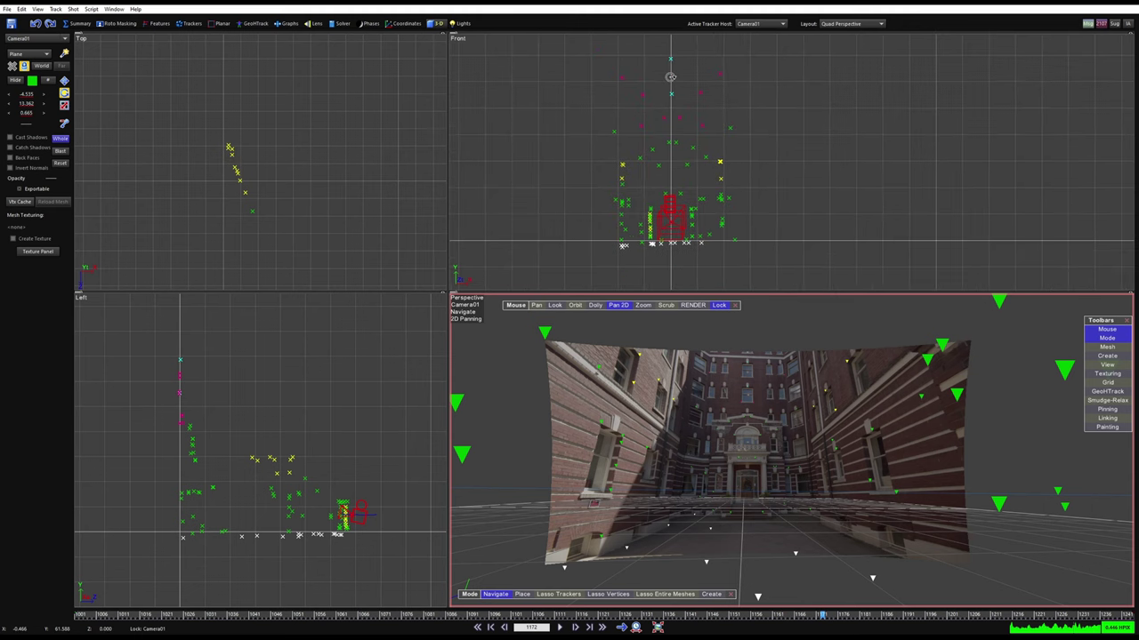
mouse_move(672, 77)
middle_down()
mouse_move(667, 101)
mouse_move(674, 77)
middle_up()
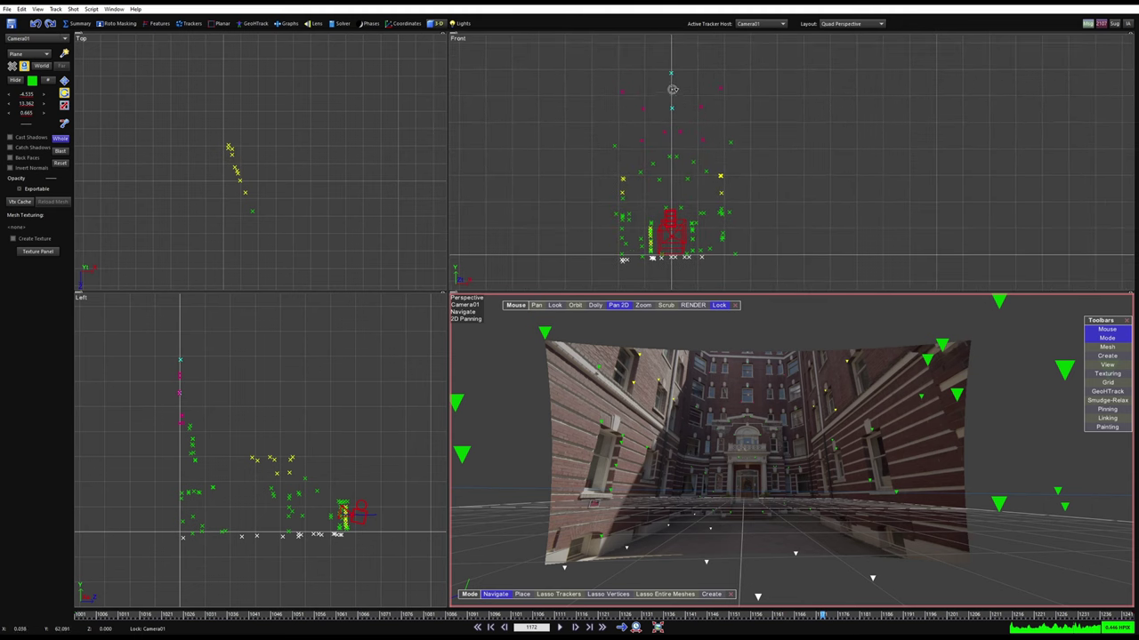
drag(672, 89, 695, 154)
Check in the top and perspective views how the wall trackers, camera and ground grid line up with the courtyard
middle_drag(297, 173, 427, 177)
scroll(250, 189, down, 8)
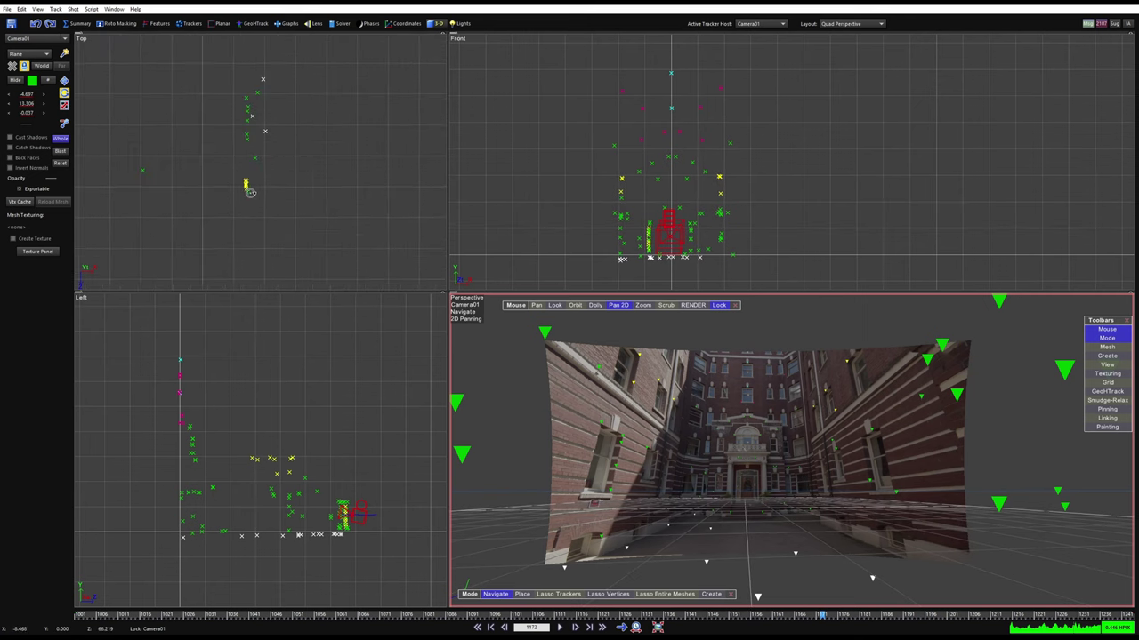
scroll(249, 193, up, 4)
scroll(722, 496, up, 3)
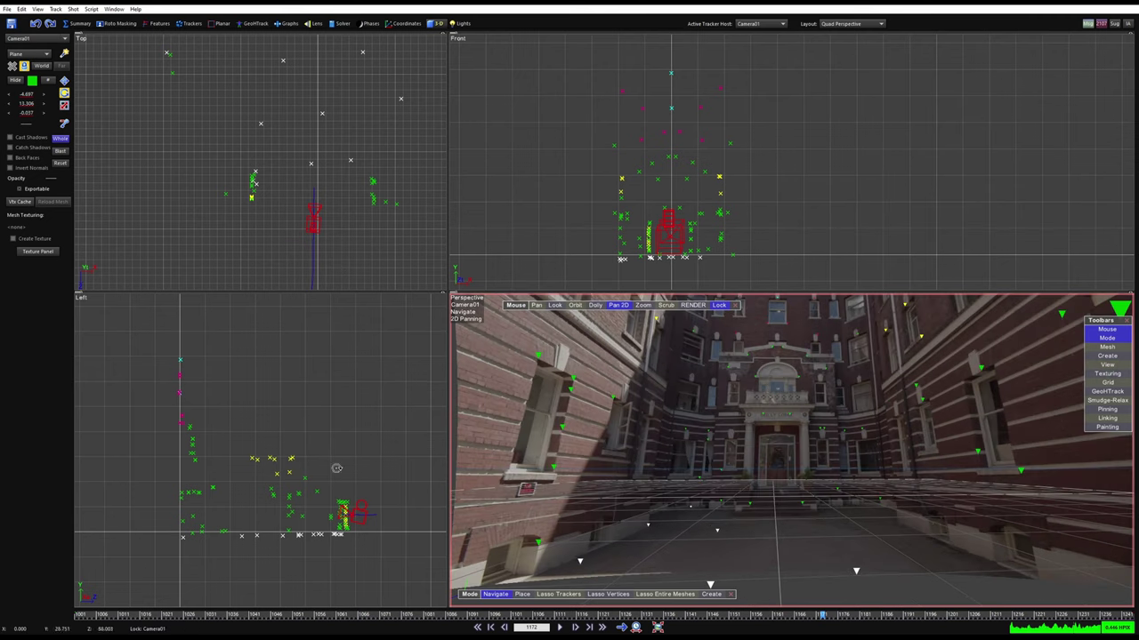
middle_drag(622, 472, 601, 533)
scroll(297, 201, down, 3)
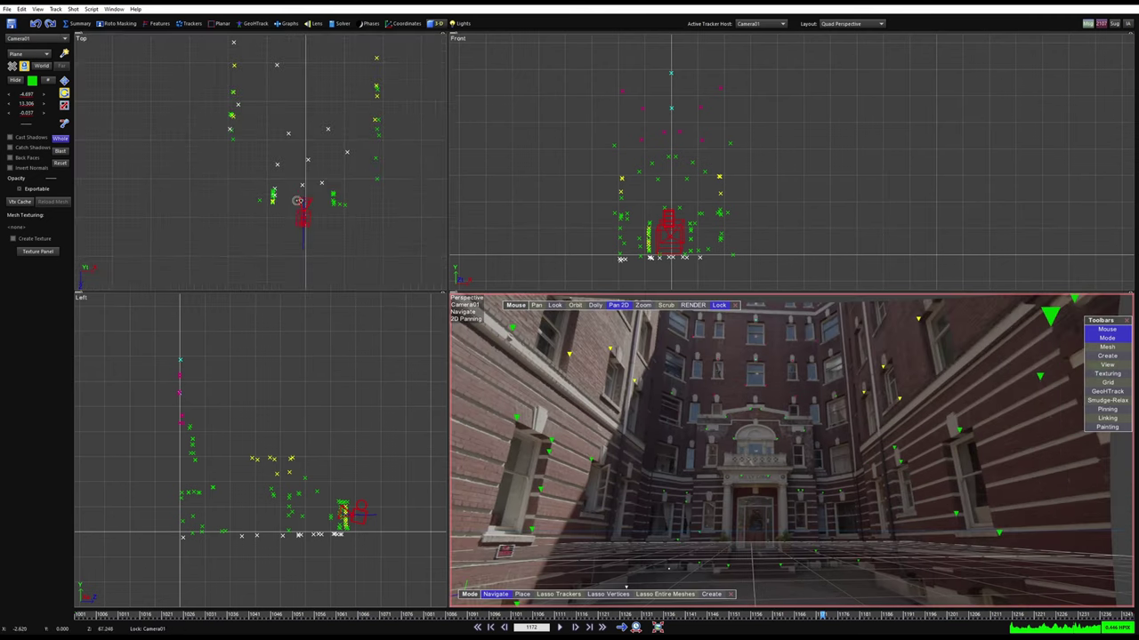
scroll(665, 188, down, 2)
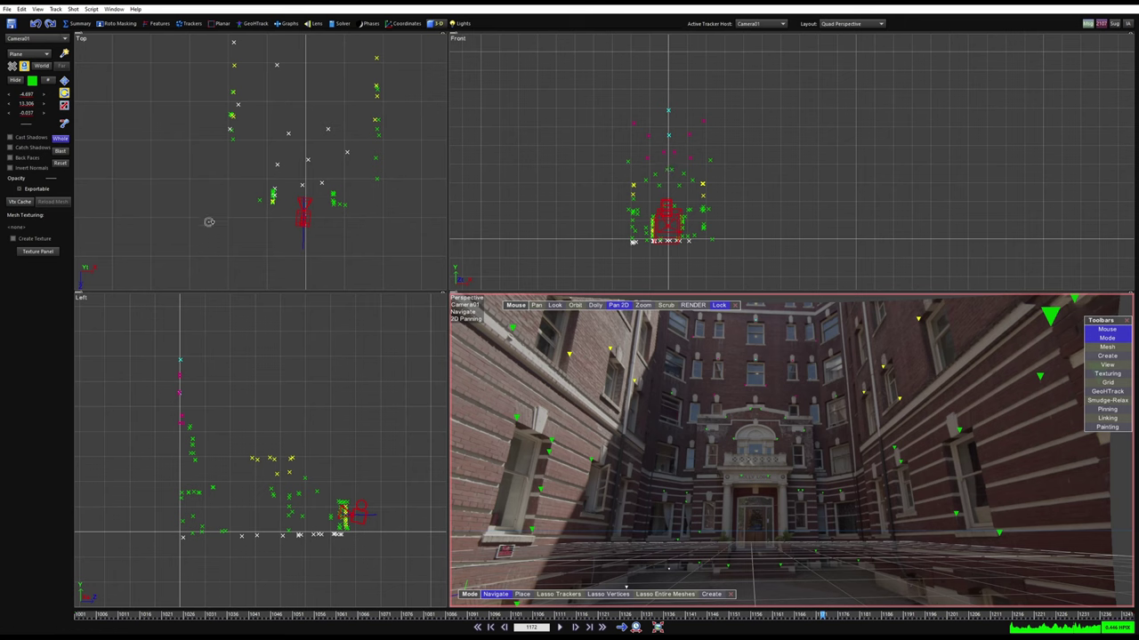
Rotate the whole scene in the left view to a camera tilt of about 15.761, fitting the facade trackers to the vertical axis
drag(183, 366, 196, 349)
key(ctrl+z)
middle_drag(683, 555, 689, 414)
scroll(688, 433, up, 3)
drag(593, 431, 849, 457)
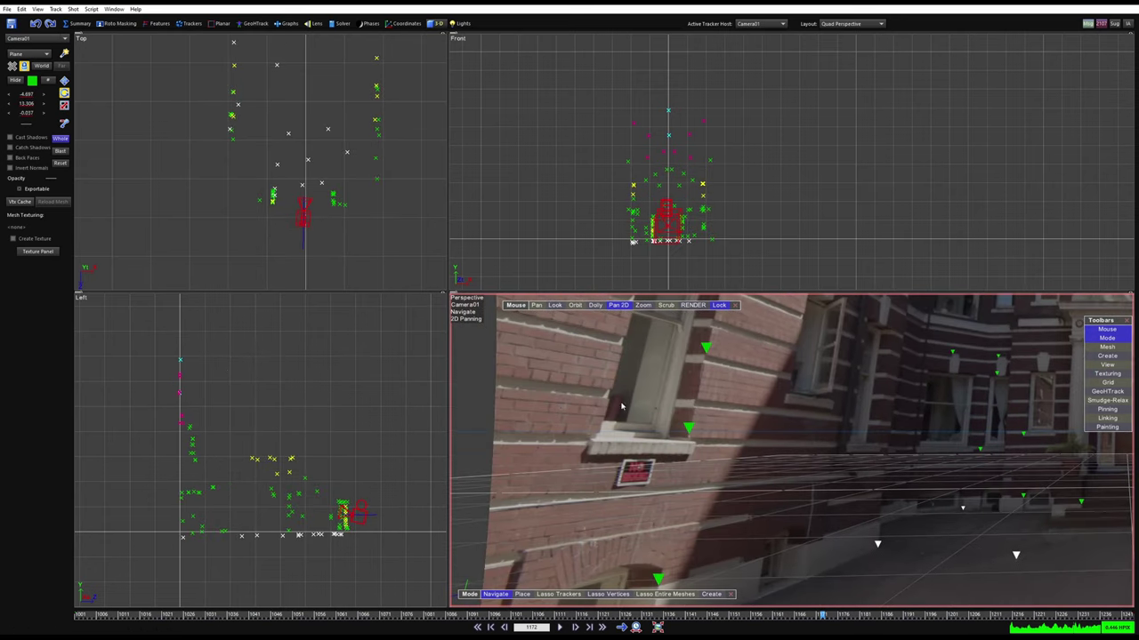
drag(876, 428, 647, 428)
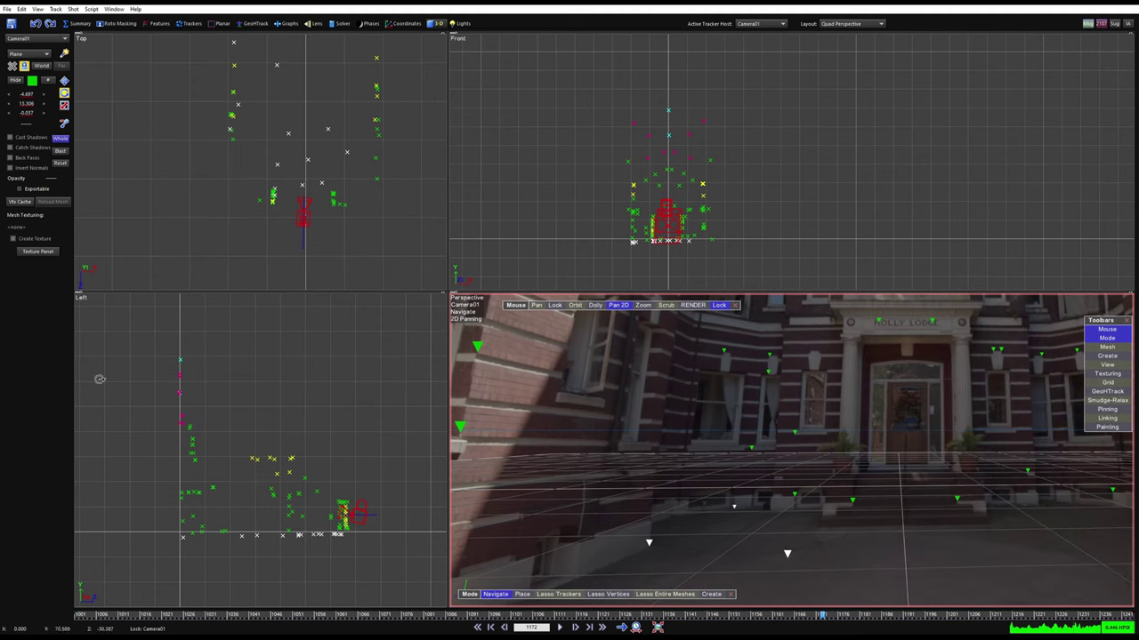
drag(179, 373, 180, 614)
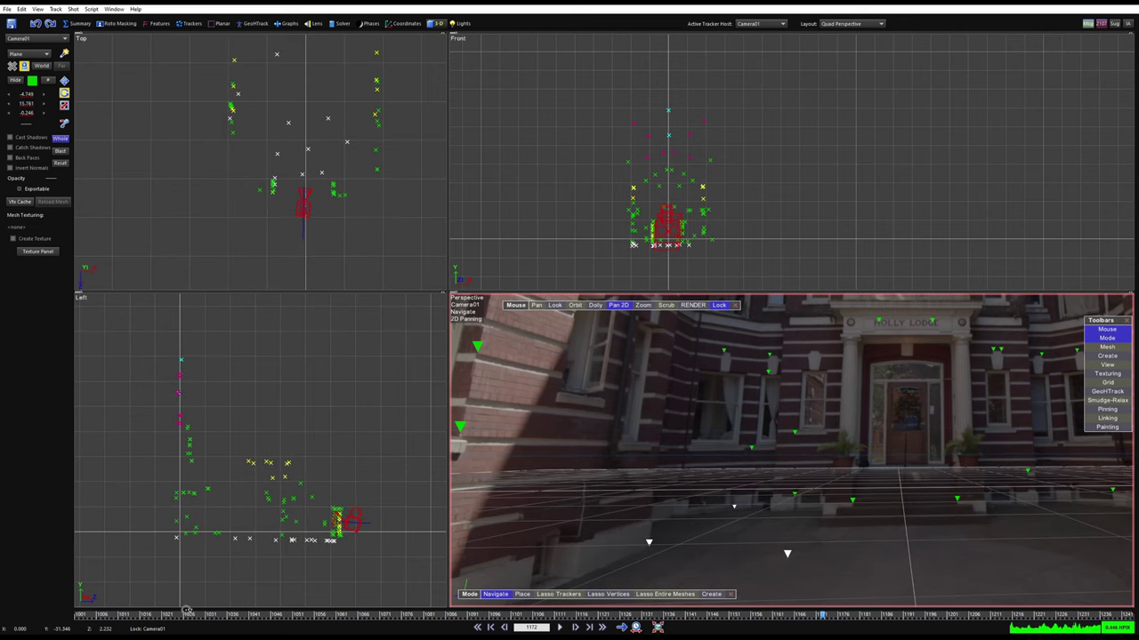
Inspect the side walls, entrance and ground in the perspective view to compare the grid with the building's horizontal lines
drag(514, 582, 733, 602)
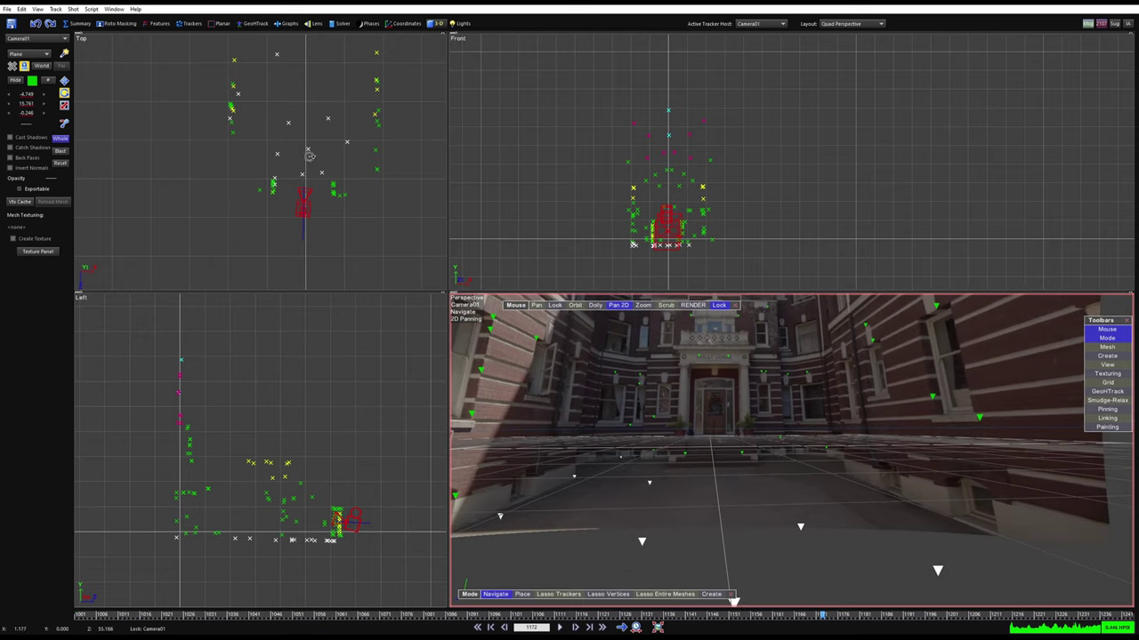
middle_drag(308, 156, 299, 176)
scroll(654, 247, up, 6)
middle_drag(699, 140, 672, 178)
middle_drag(671, 237, 680, 216)
drag(979, 468, 832, 475)
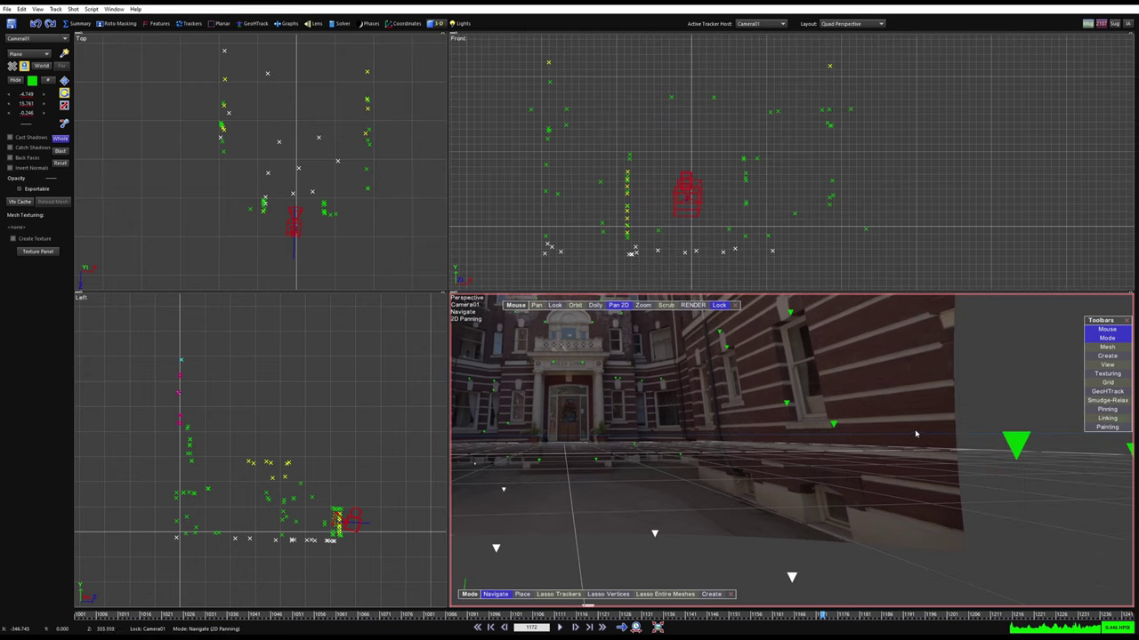
drag(824, 430, 1036, 420)
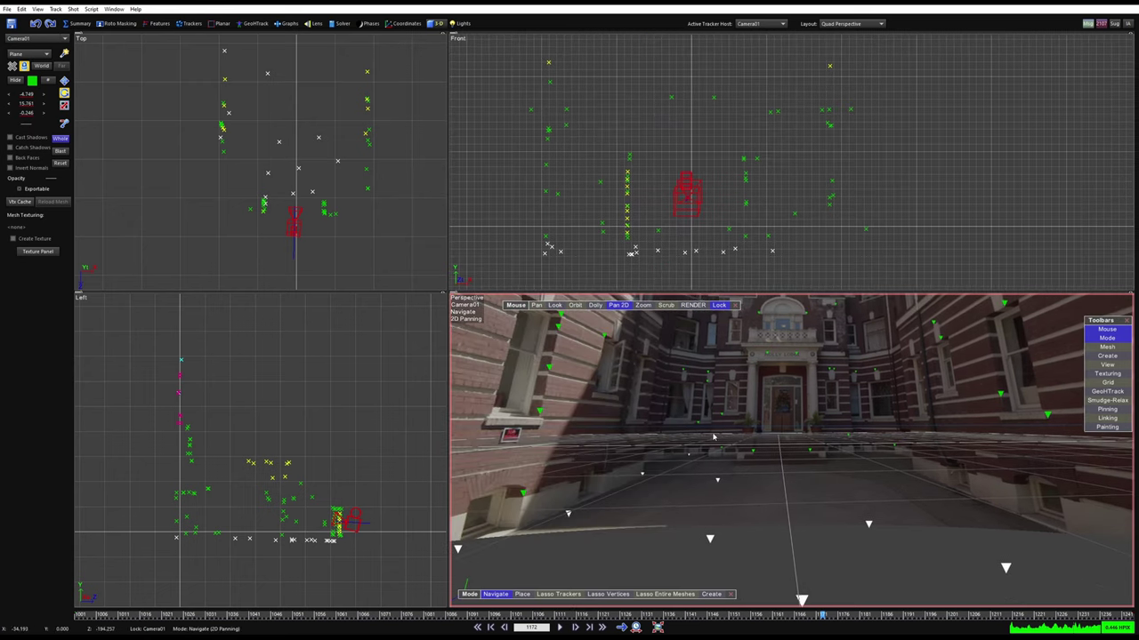
drag(526, 438, 564, 426)
drag(604, 502, 541, 491)
scroll(771, 426, up, 8)
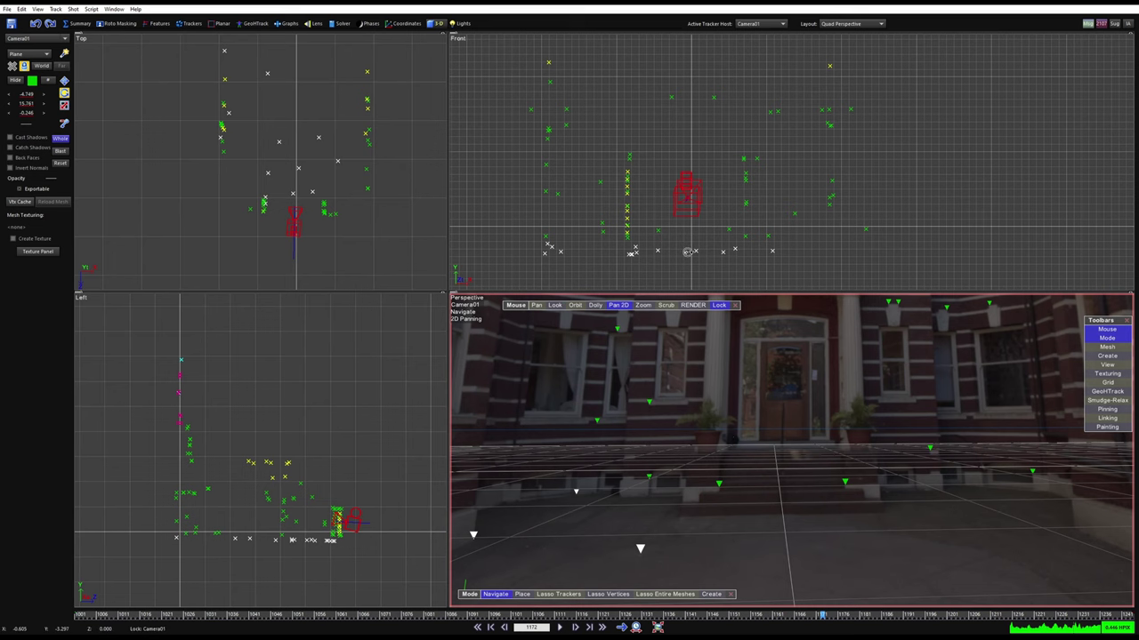
Rotate the whole scene in the front view to a camera roll of about -0.687, with both cyan facade trackers on the vertical axis
scroll(689, 268, down, 6)
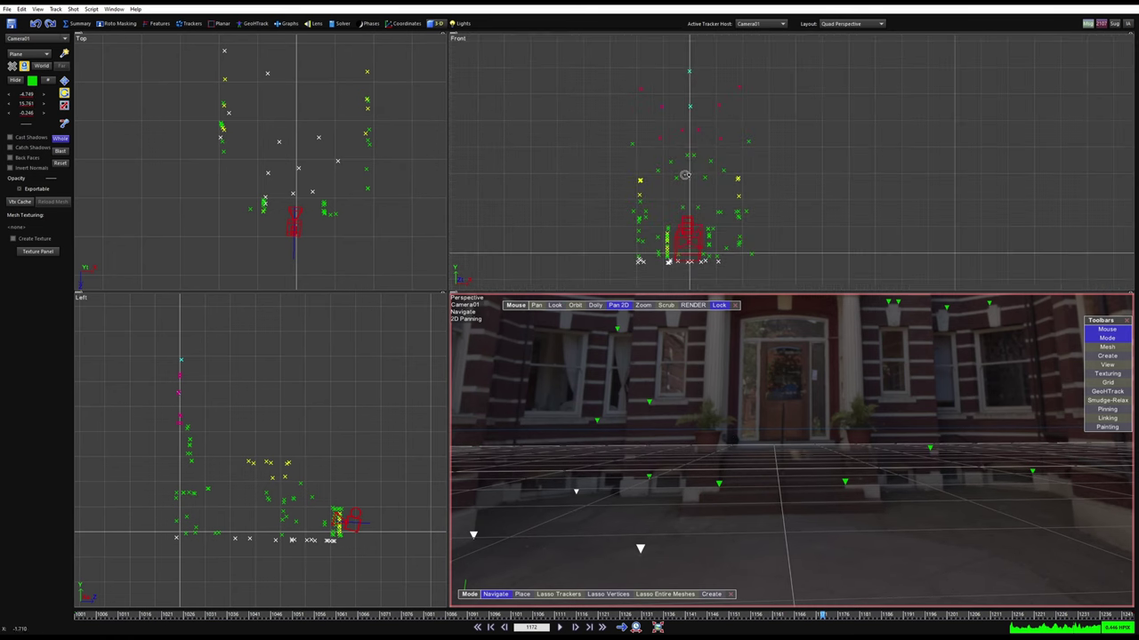
scroll(686, 84, up, 5)
drag(680, 94, 697, 135)
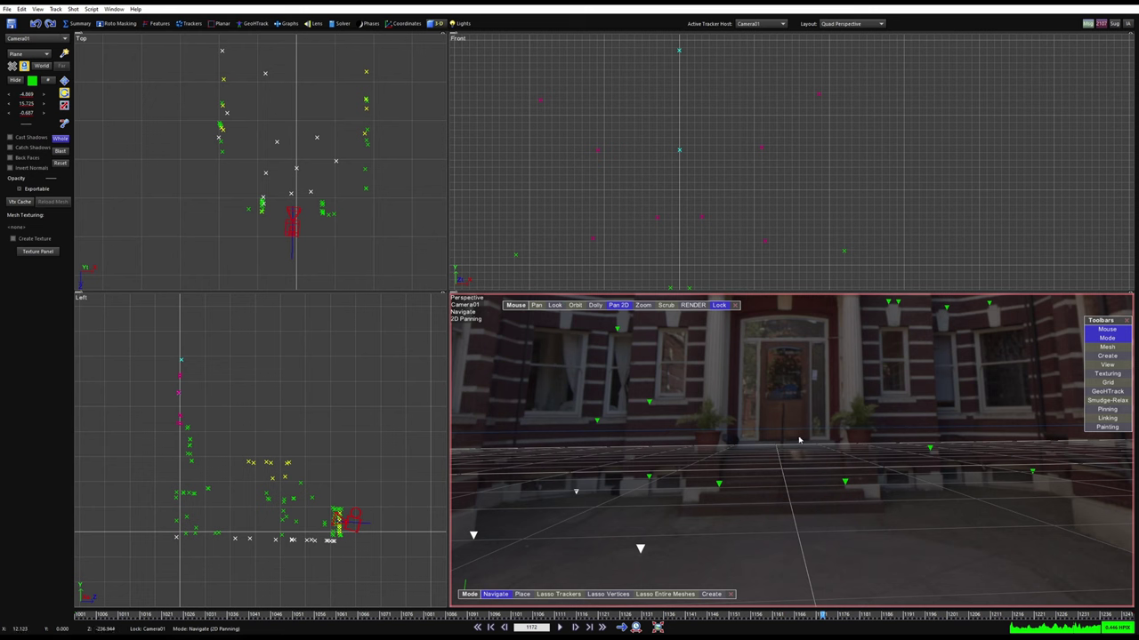
Switch to the single Perspective layout and examine the grid against the brick courses, ground and entrance steps
key(8)
scroll(679, 298, down, 5)
middle_drag(685, 219, 730, 256)
scroll(614, 261, down, 1)
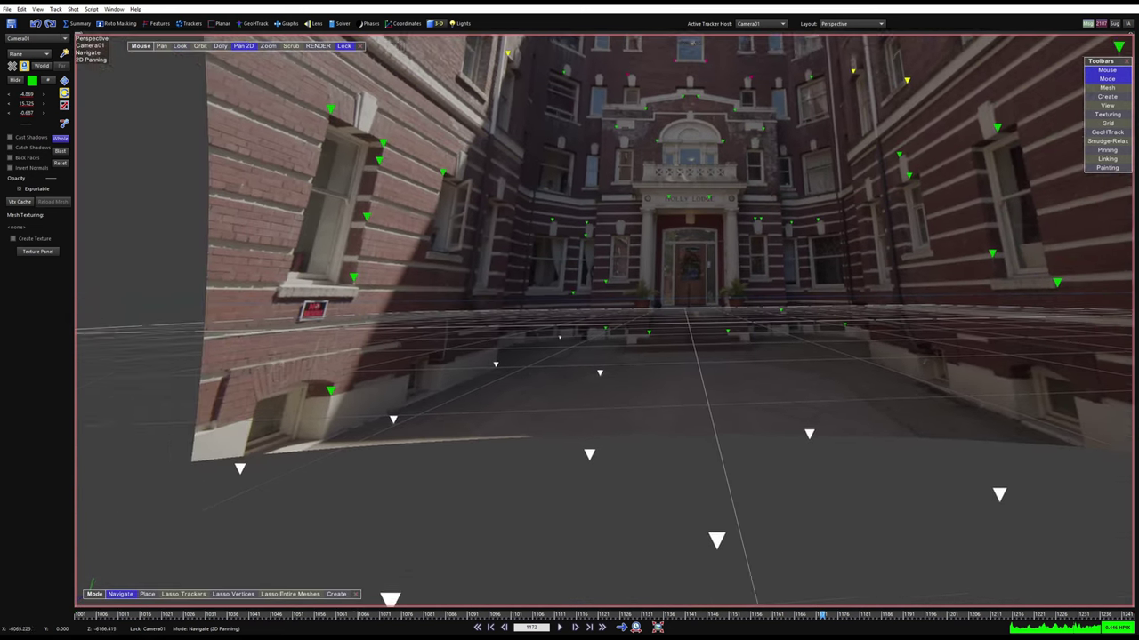
middle_drag(82, 295, 262, 300)
scroll(262, 300, up, 3)
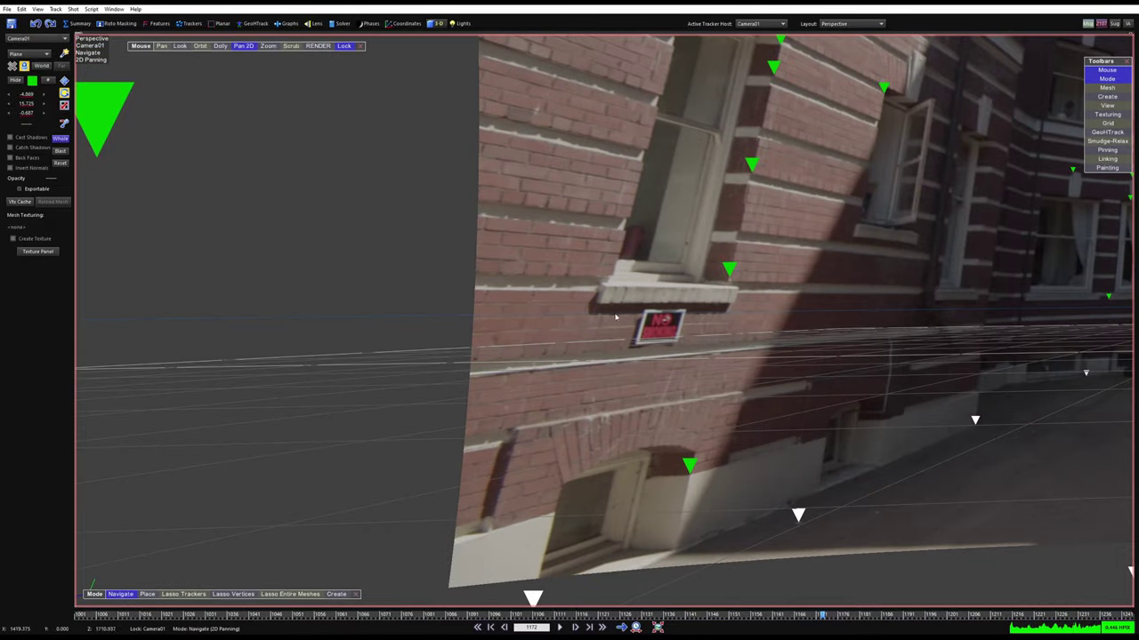
scroll(615, 316, down, 3)
drag(615, 317, 375, 334)
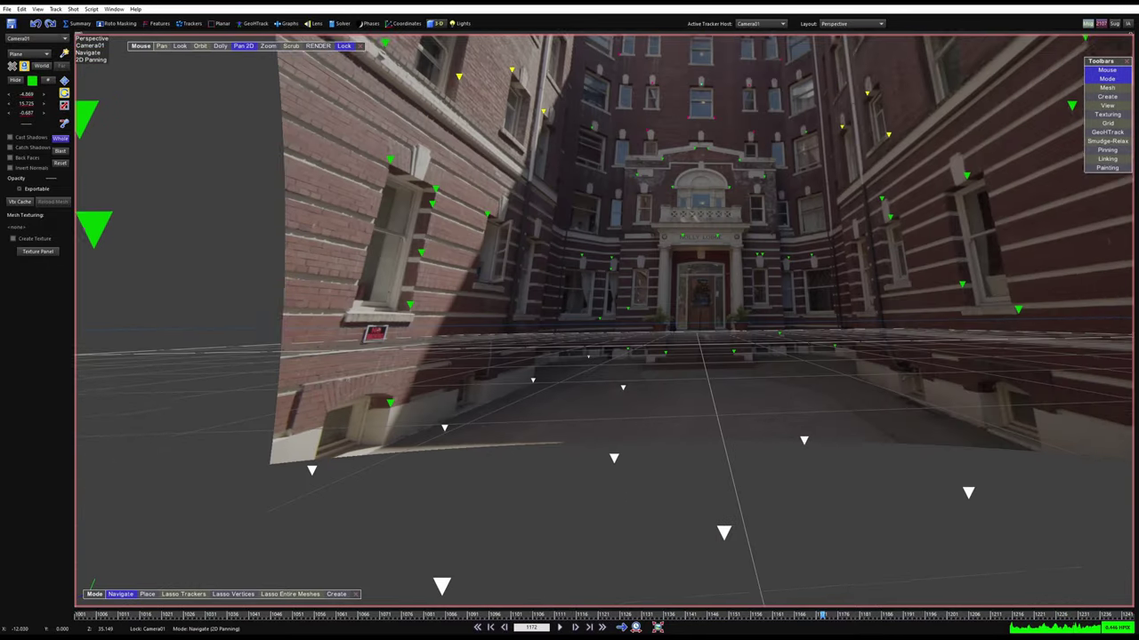
middle_drag(594, 368, 443, 379)
scroll(715, 353, down, 2)
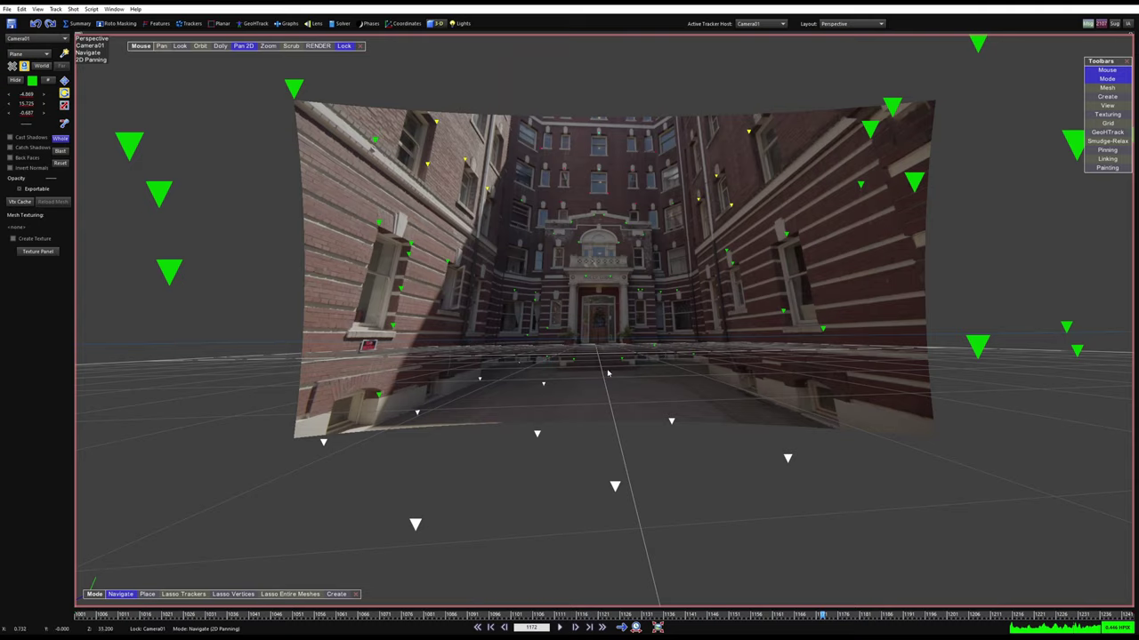
scroll(607, 374, up, 5)
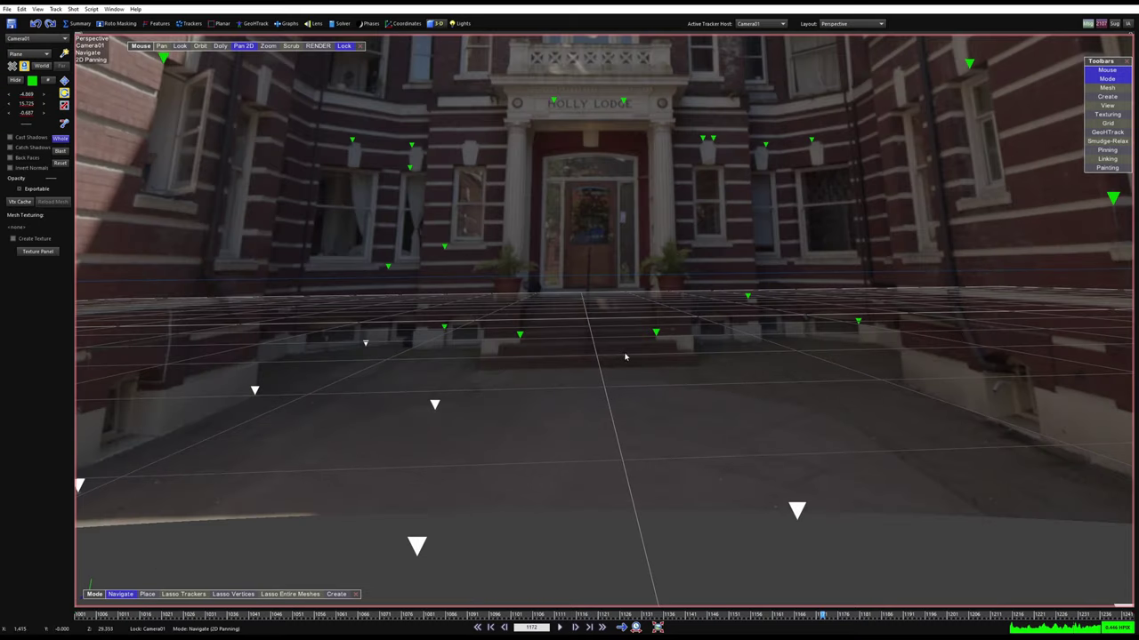
Switch to the Quad layout and enlarge the top view, framing the cyan facade trackers at the origin
key(7)
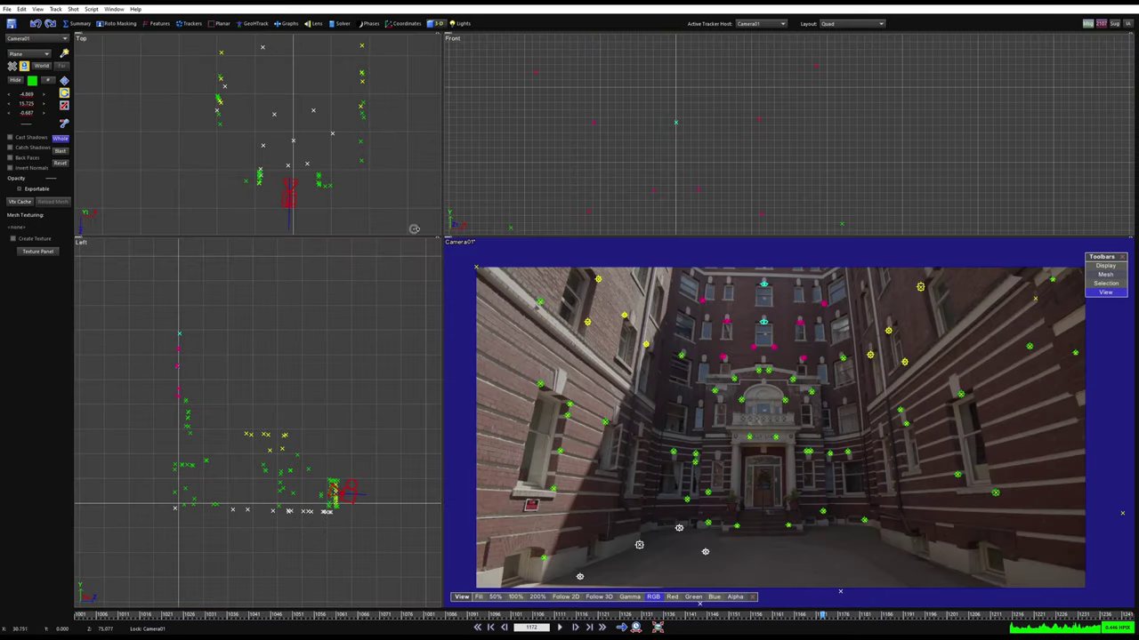
drag(441, 239, 583, 402)
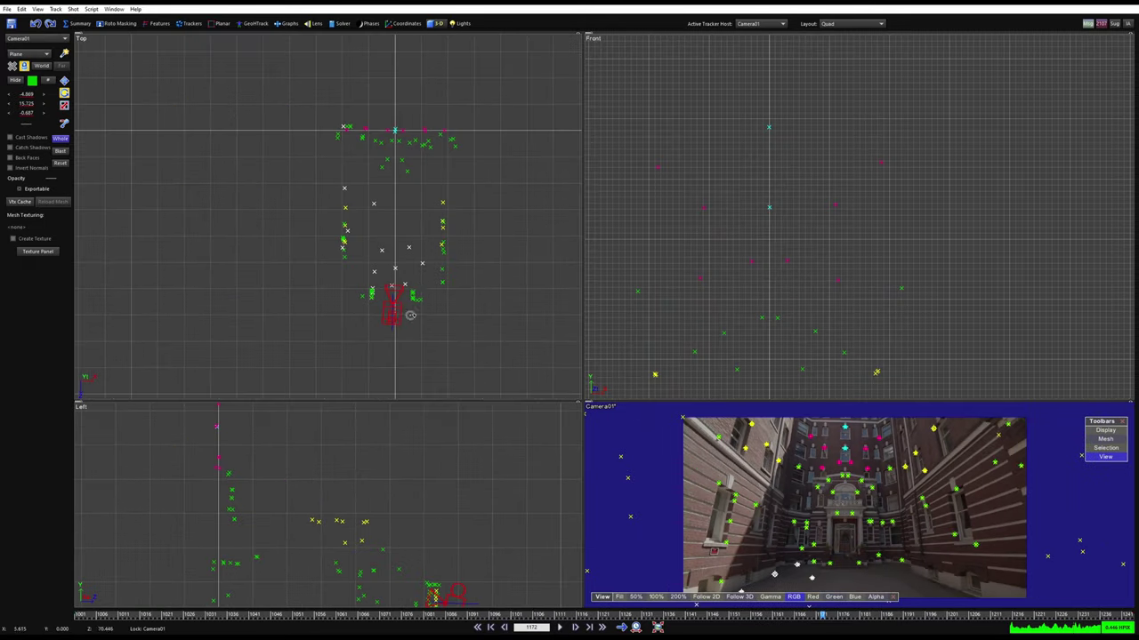
scroll(405, 140, up, 4)
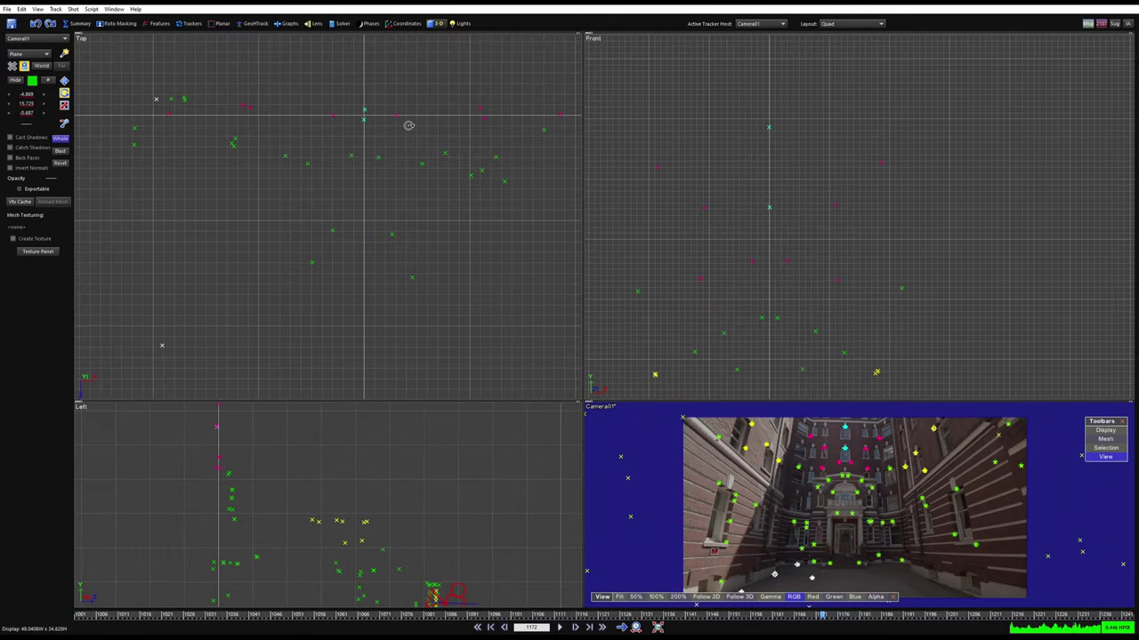
Recheck the aligned trackers in the top and left views, and scrub the shot in the Camera view to compare them with the building
middle_drag(411, 124, 396, 229)
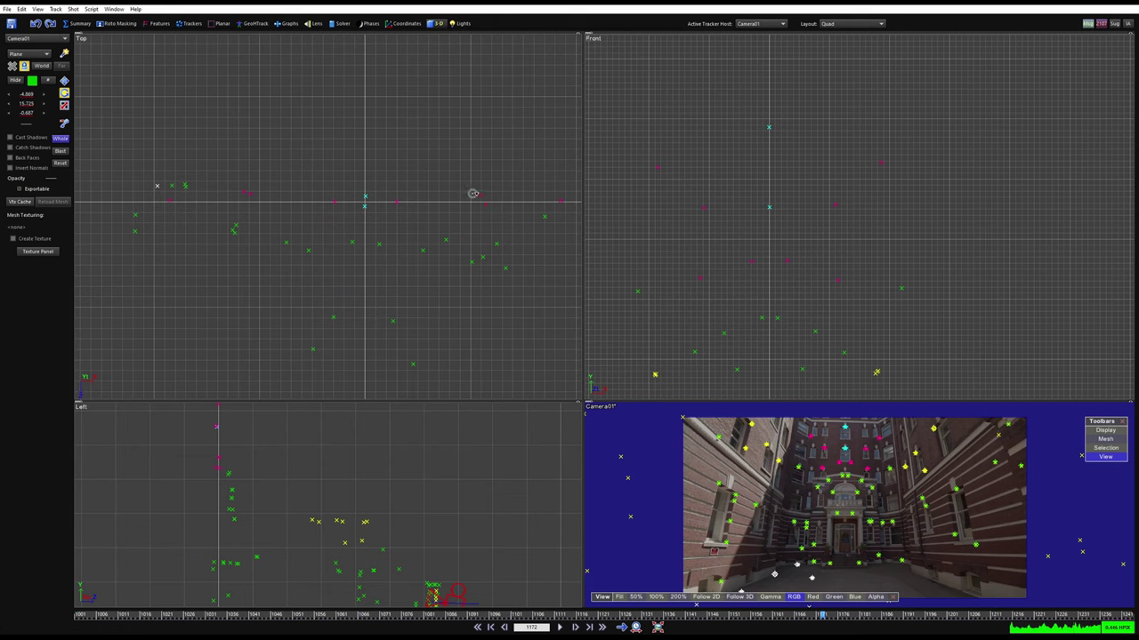
scroll(319, 448, down, 3)
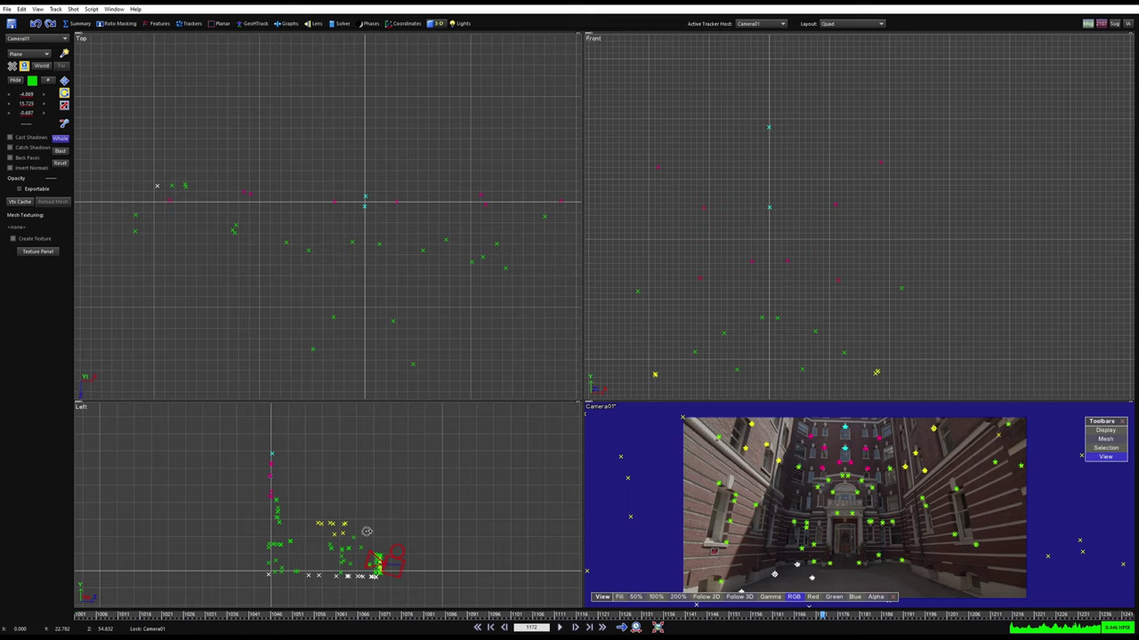
key(5)
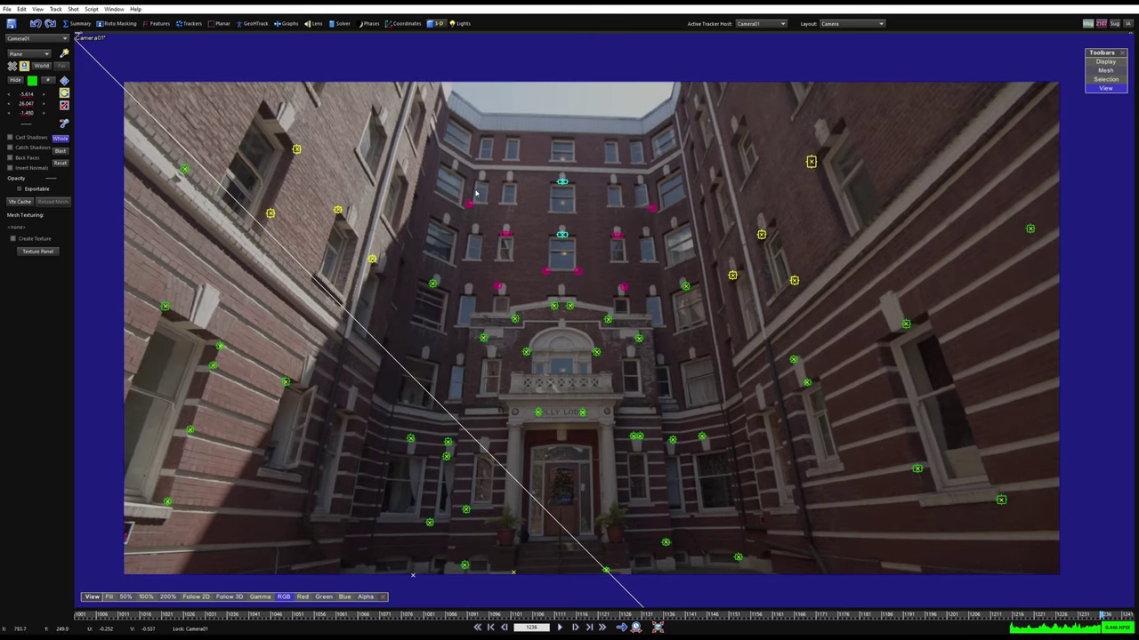
scroll(479, 219, up, 2)
scroll(498, 227, down, 4)
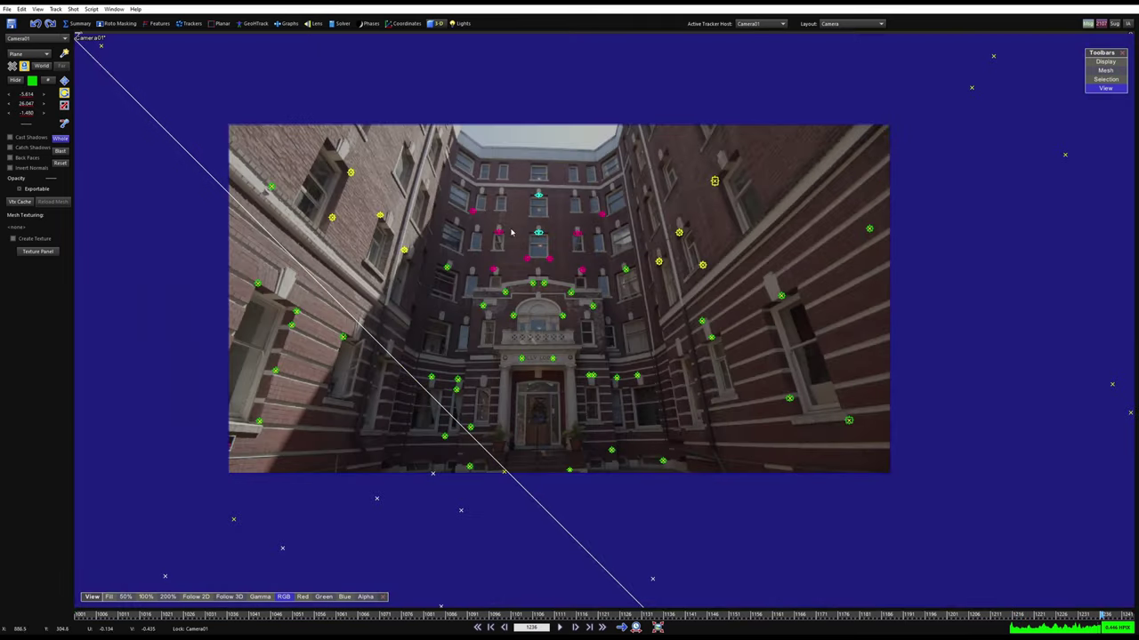
scroll(530, 238, up, 2)
drag(1087, 616, 586, 620)
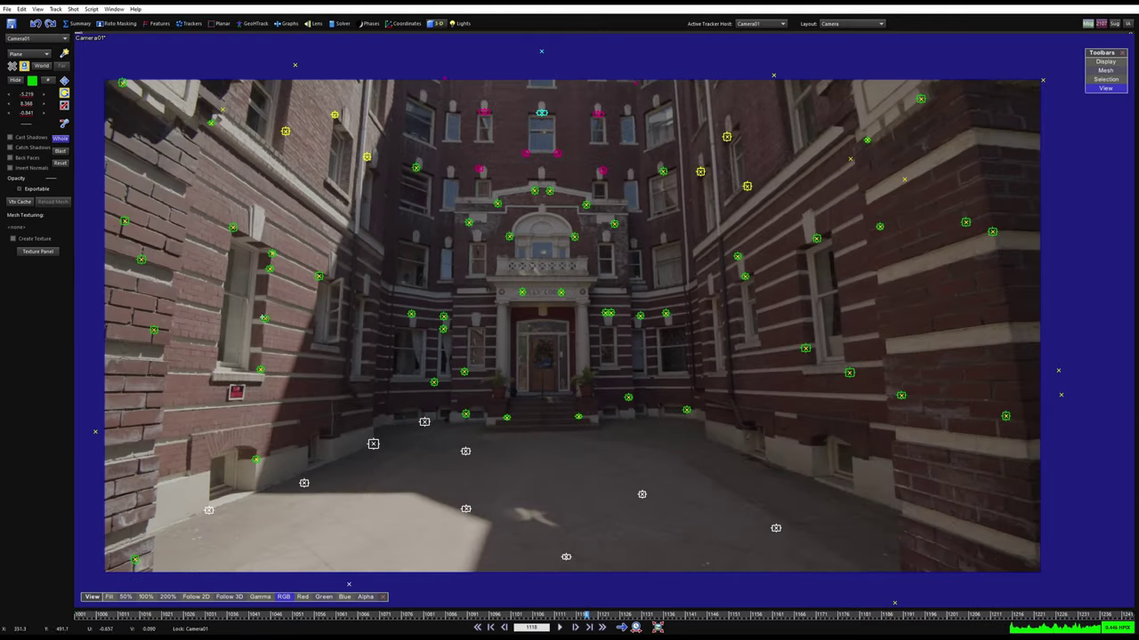
drag(898, 616, 1124, 615)
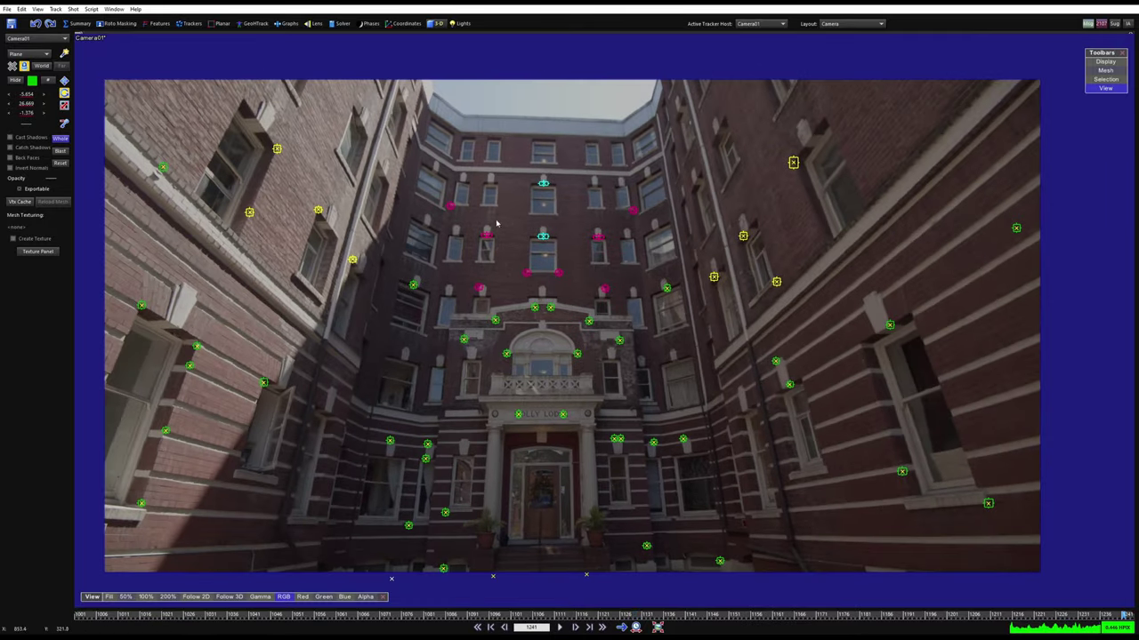
Examine the upper facade trackers near frame 1240, and compare the perspective ground grid with the entrance at frame 1149
drag(1049, 616, 1119, 590)
scroll(517, 222, up, 4)
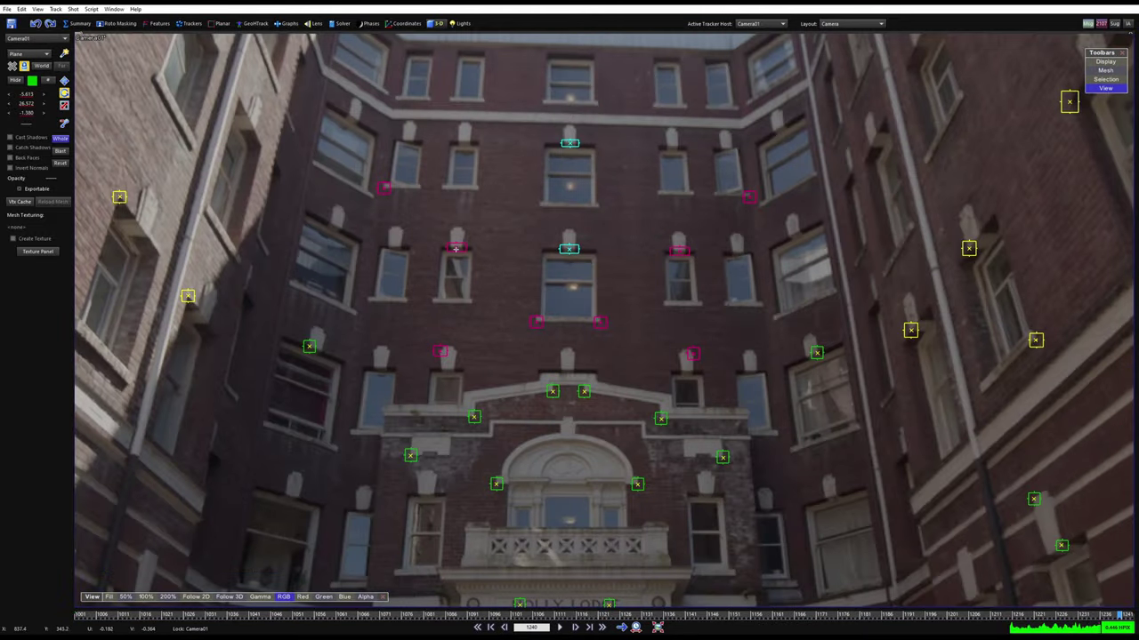
scroll(628, 219, down, 5)
scroll(610, 217, up, 2)
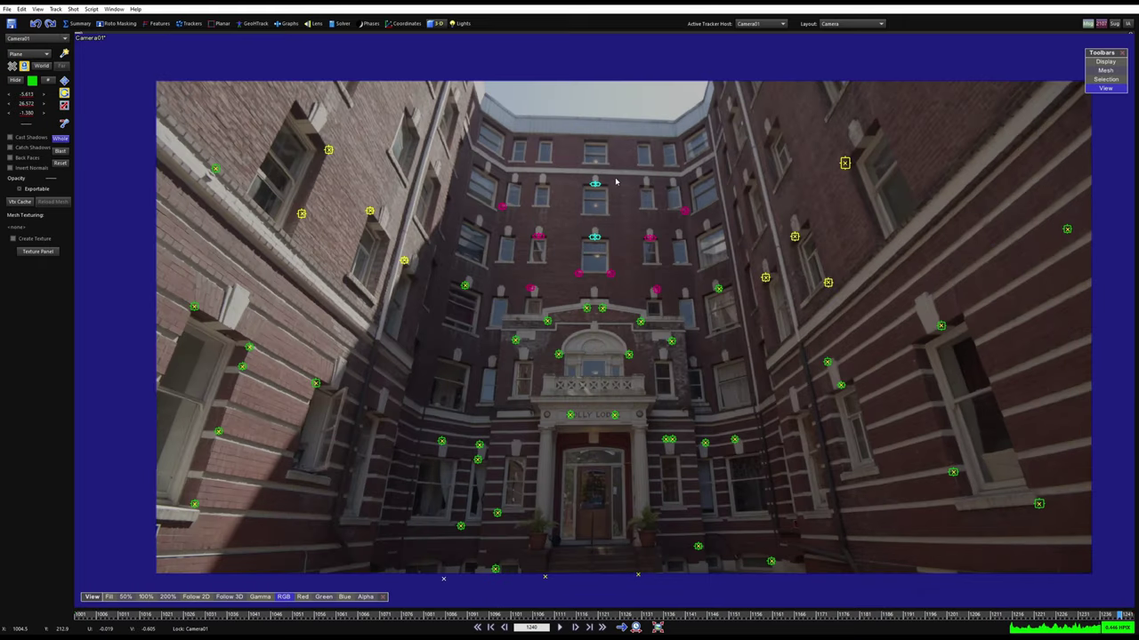
key(Right)
drag(889, 621, 722, 614)
key(p)
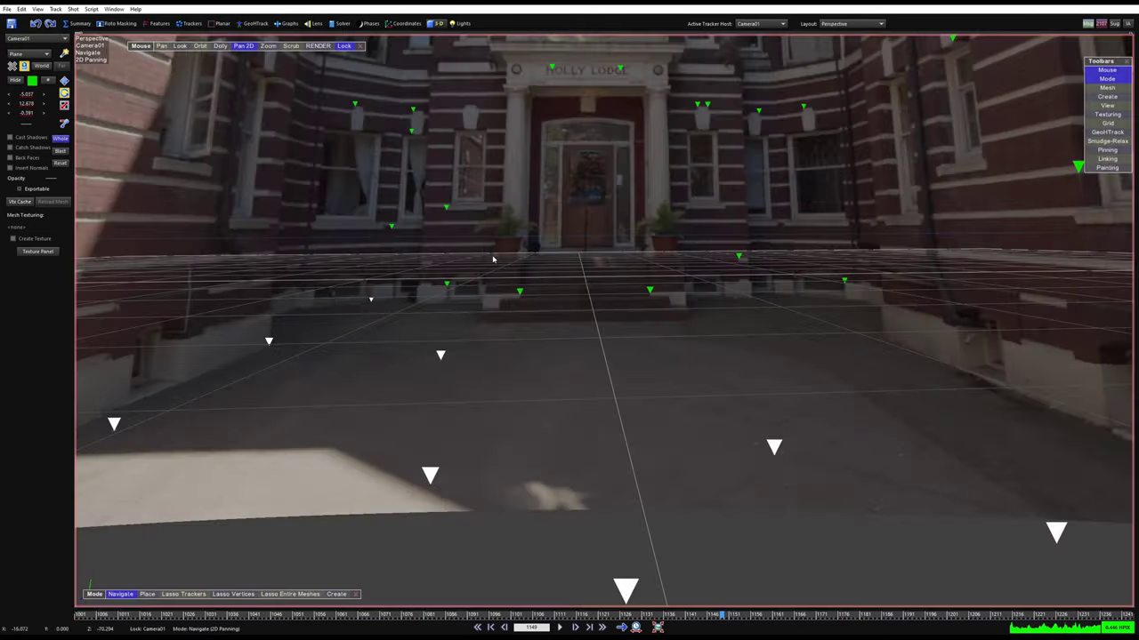
key(p)
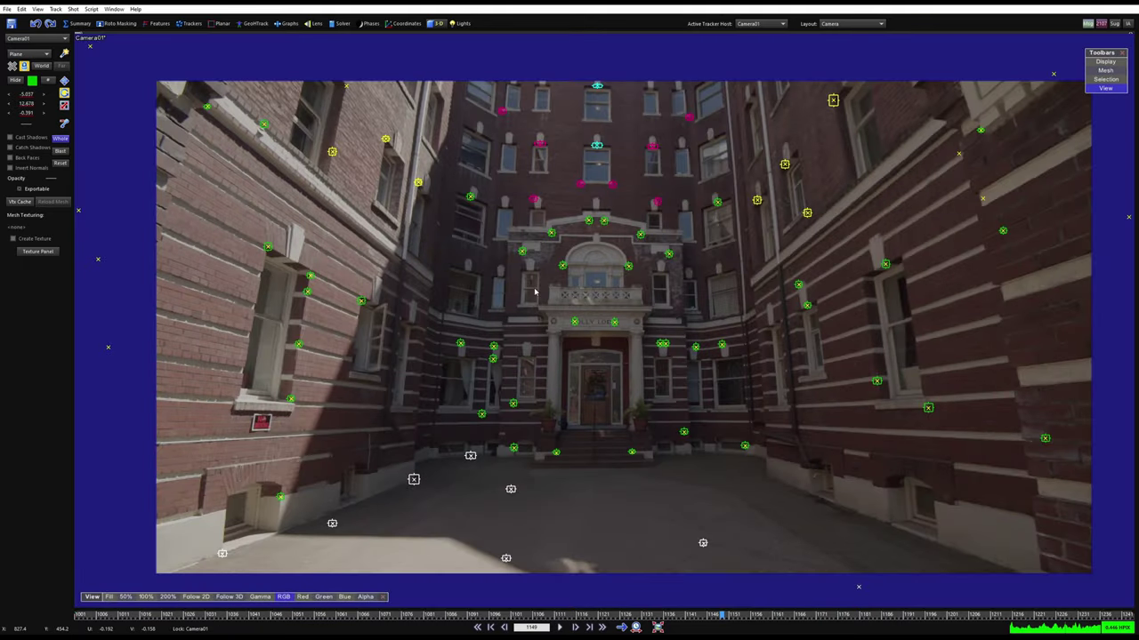
Create a box enclosing the courtyard trackers from the facade line back past the camera, about 38.6 wide, 80.2 deep and 82.6 high
key(q)
scroll(403, 233, up, 5)
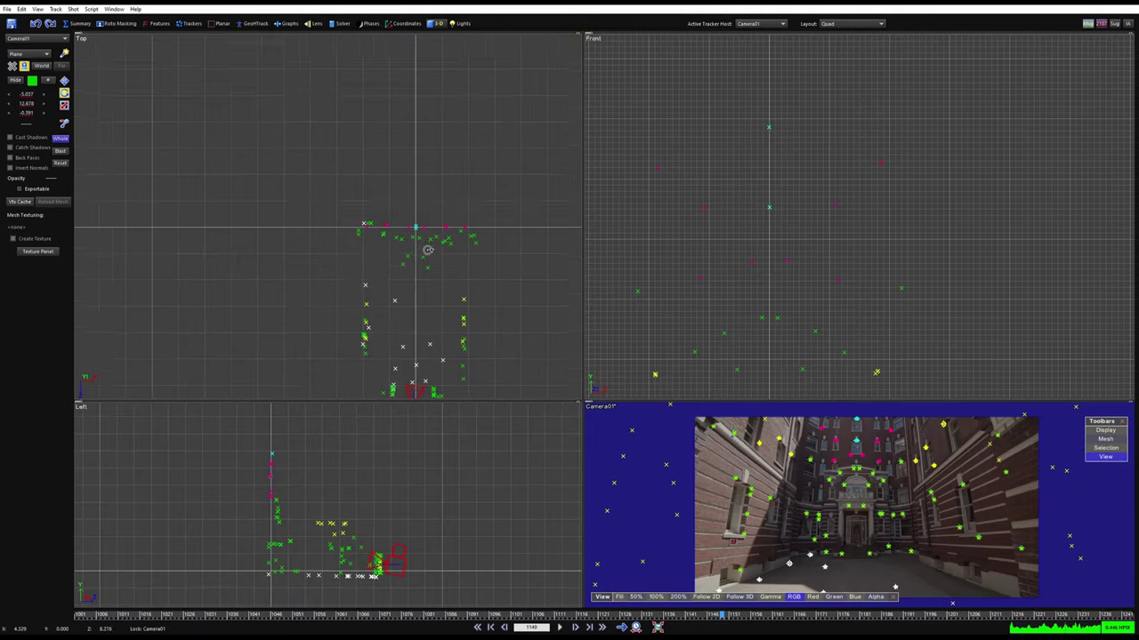
scroll(396, 254, up, 2)
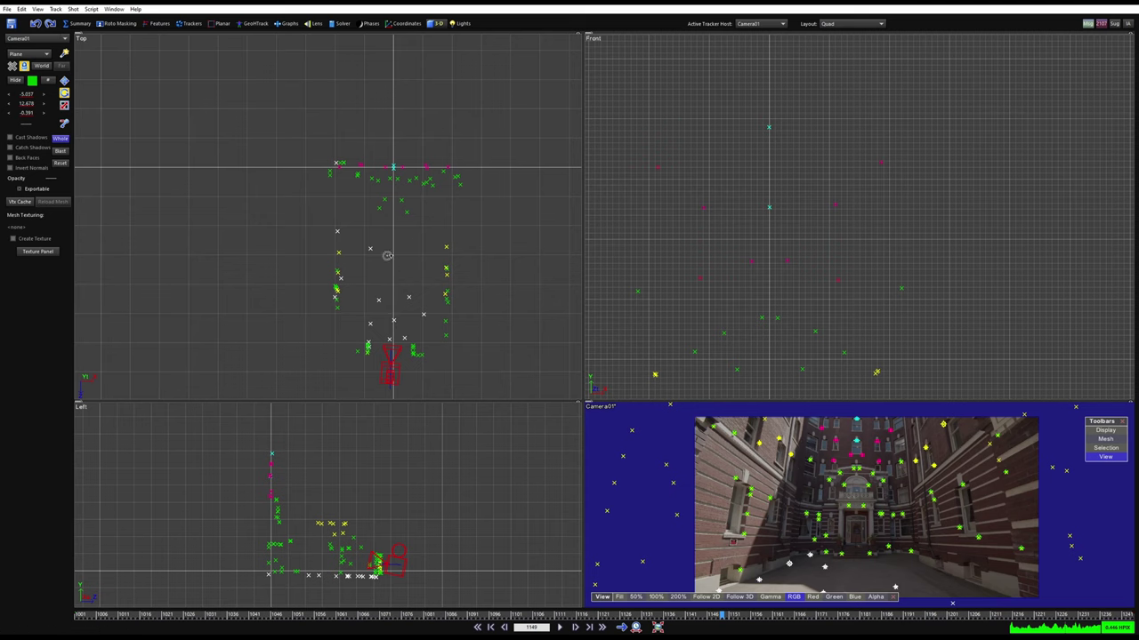
middle_drag(388, 257, 370, 205)
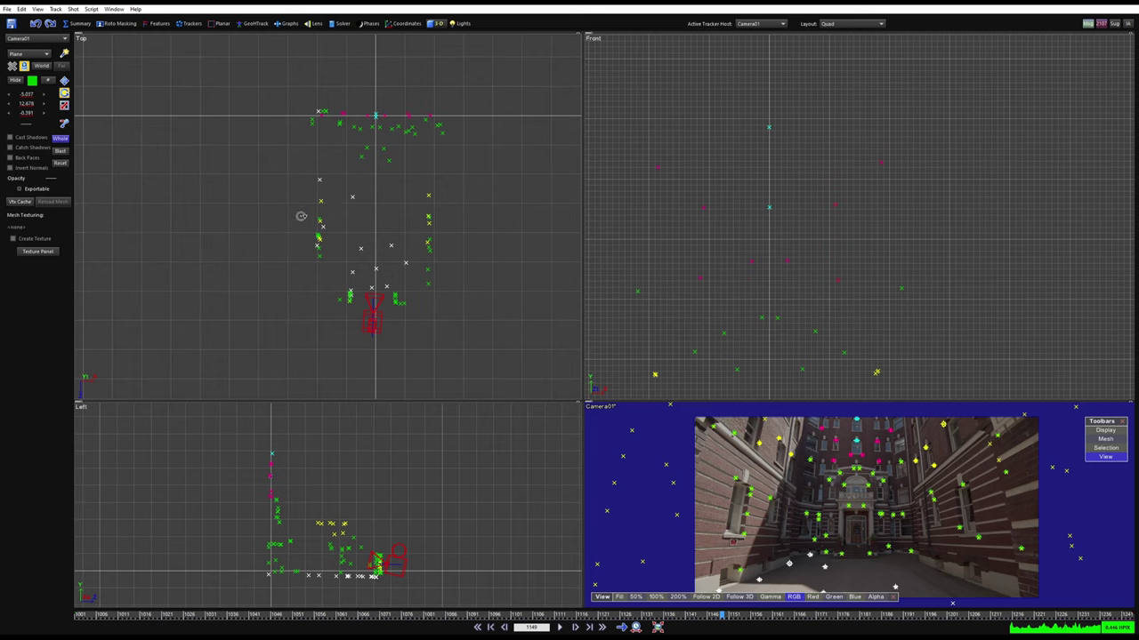
click(64, 80)
click(45, 55)
click(42, 65)
middle_drag(378, 181, 320, 169)
scroll(318, 166, up, 2)
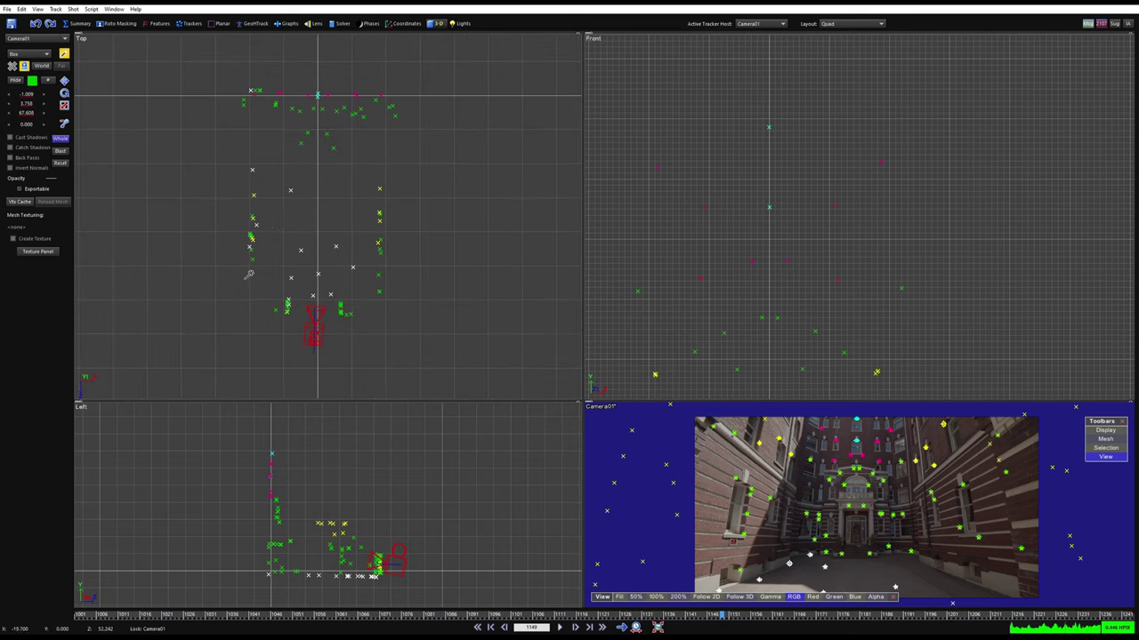
drag(248, 366, 377, 95)
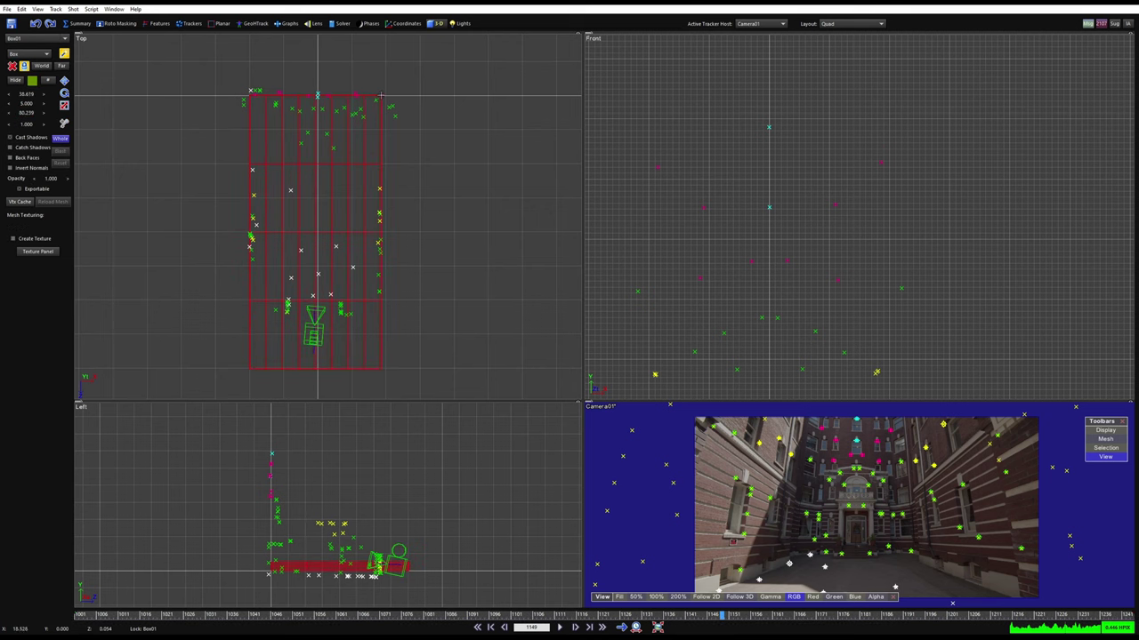
drag(374, 173, 389, 387)
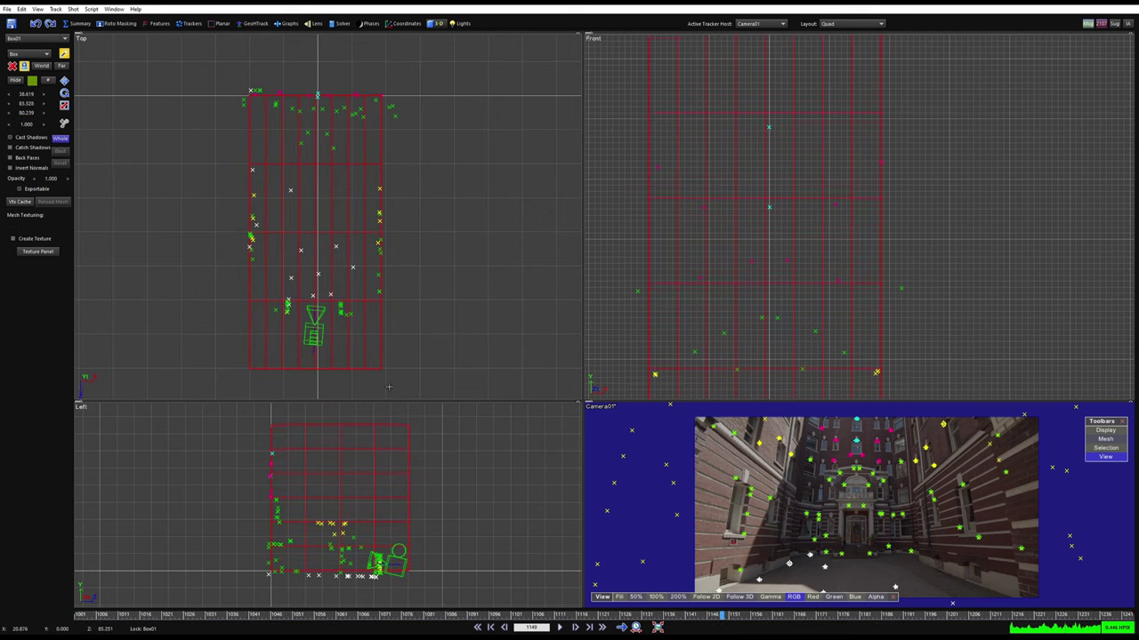
click(26, 169)
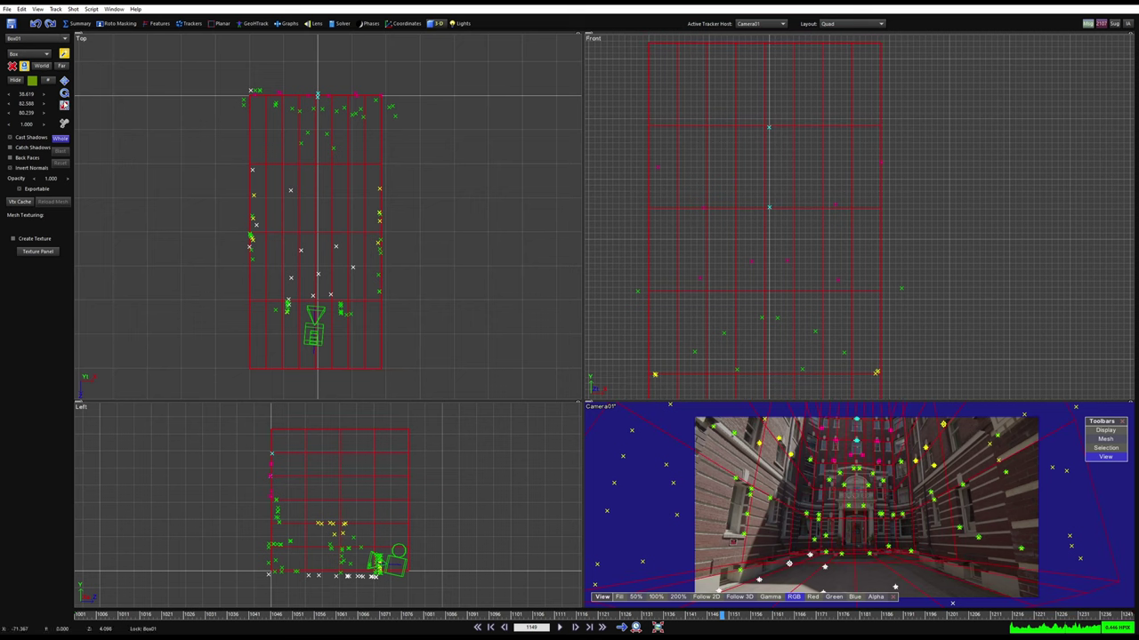
Set the box's segments to 11 across, 19 deep and 16 high, and play the shot in the Camera view with its wireframe
click(49, 80)
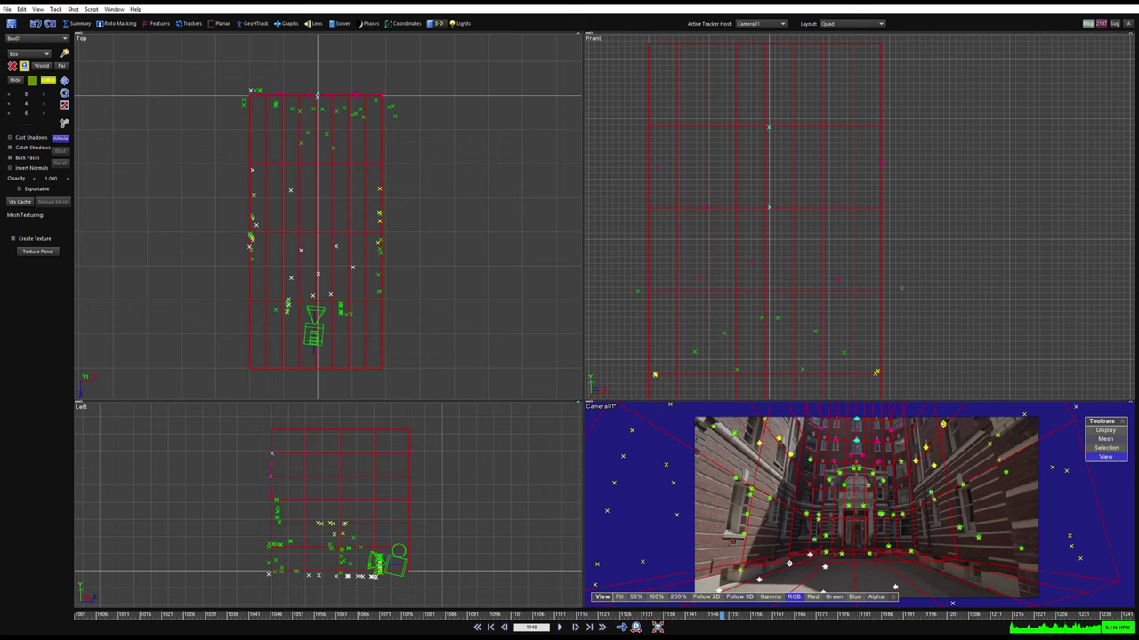
mouse_move(27, 94)
mouse_down()
mouse_move(40, 94)
mouse_move(25, 112)
mouse_up()
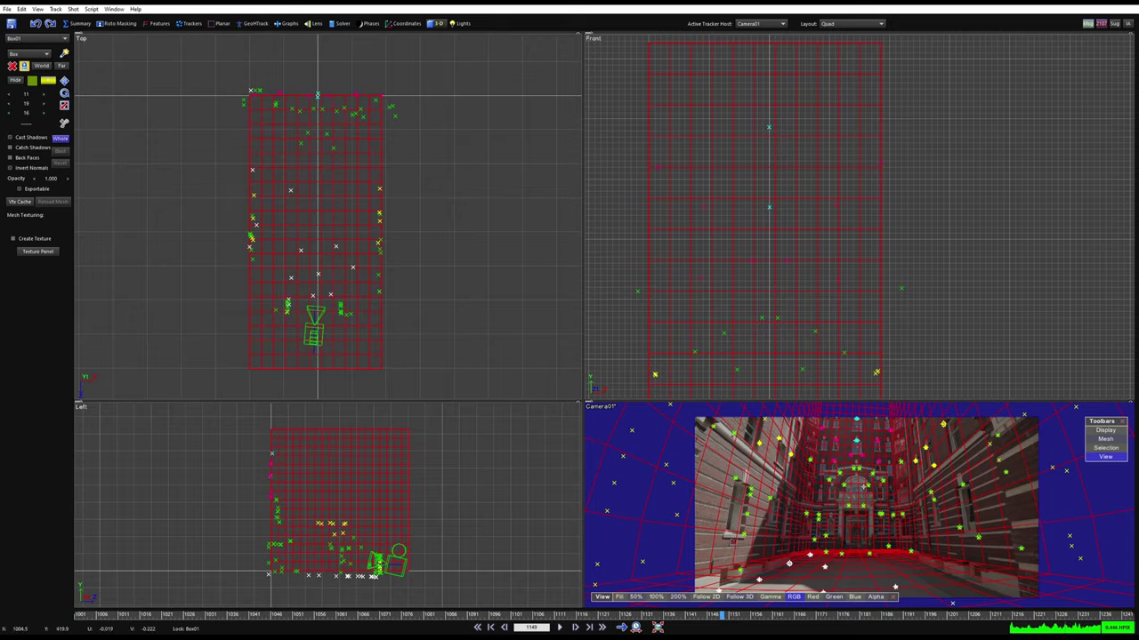
key(5)
right_drag(676, 463, 614, 395)
middle_drag(577, 361, 543, 330)
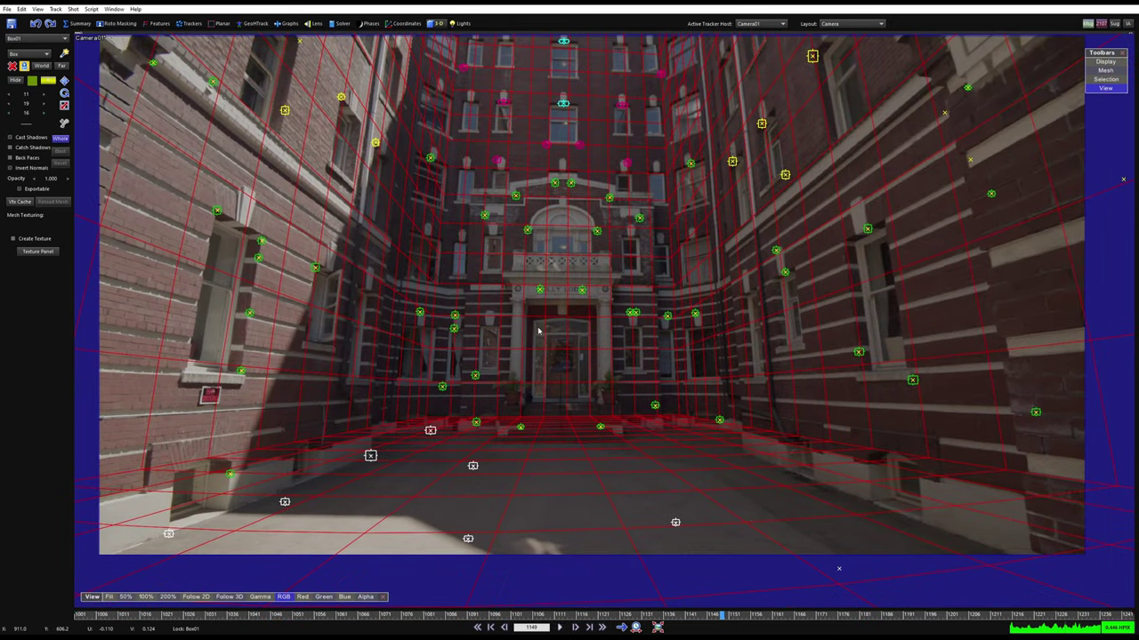
key(space)
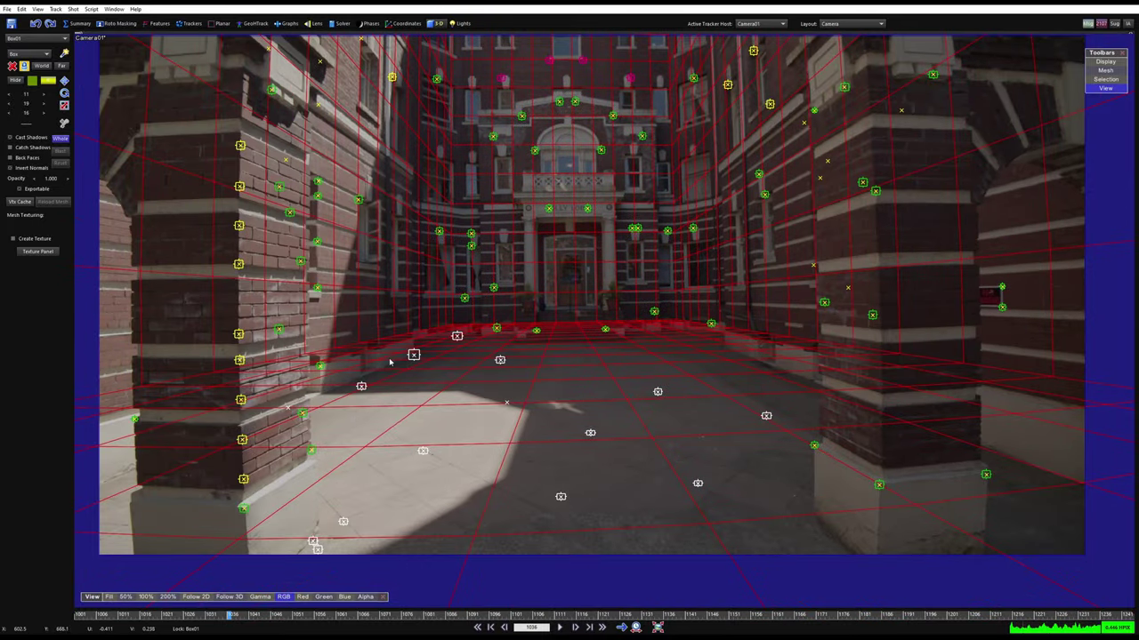
Raise the whole scene in the front view to a camera height of 6.848, with the white ground trackers on the box's base line
key(7)
scroll(742, 300, down, 5)
middle_drag(737, 395, 746, 317)
scroll(745, 317, up, 2)
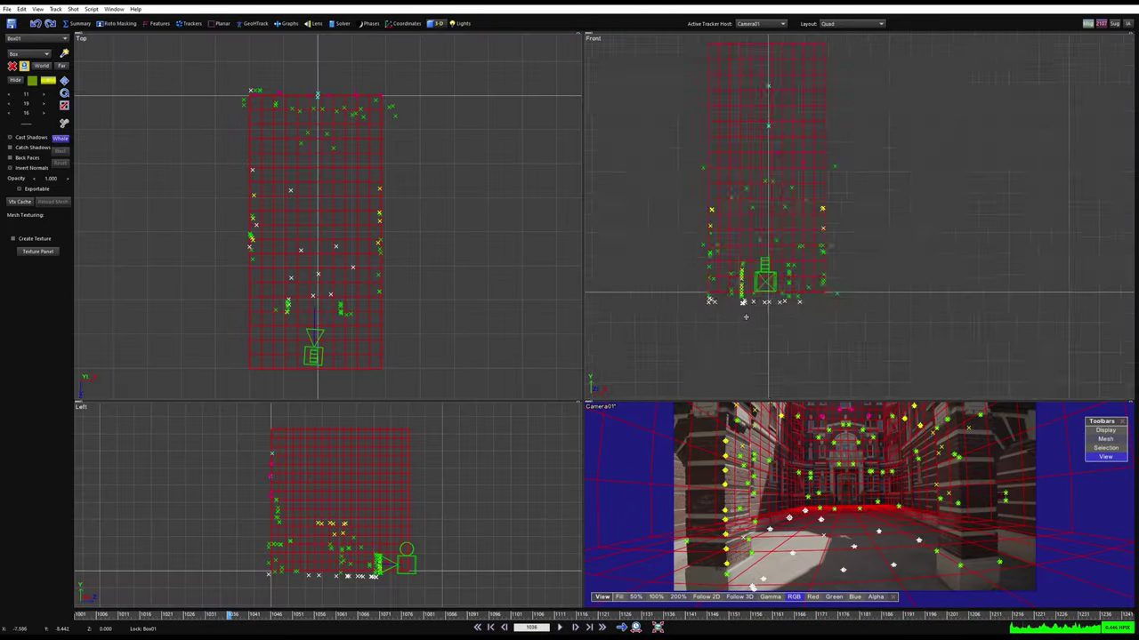
scroll(746, 317, up, 3)
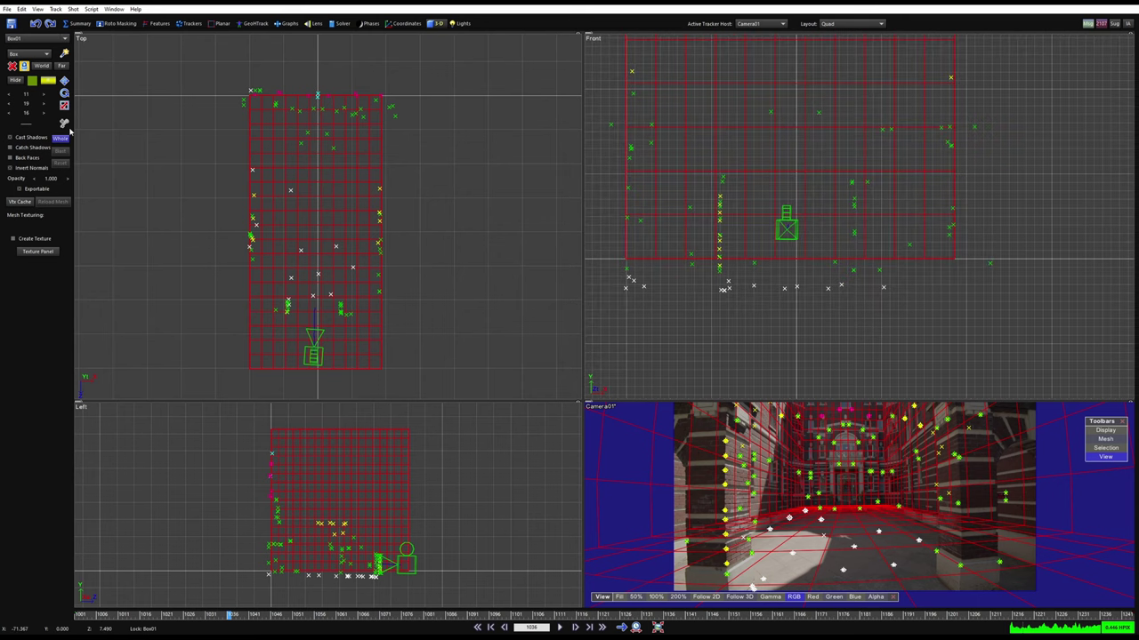
click(61, 140)
click(60, 139)
click(64, 81)
scroll(750, 273, up, 4)
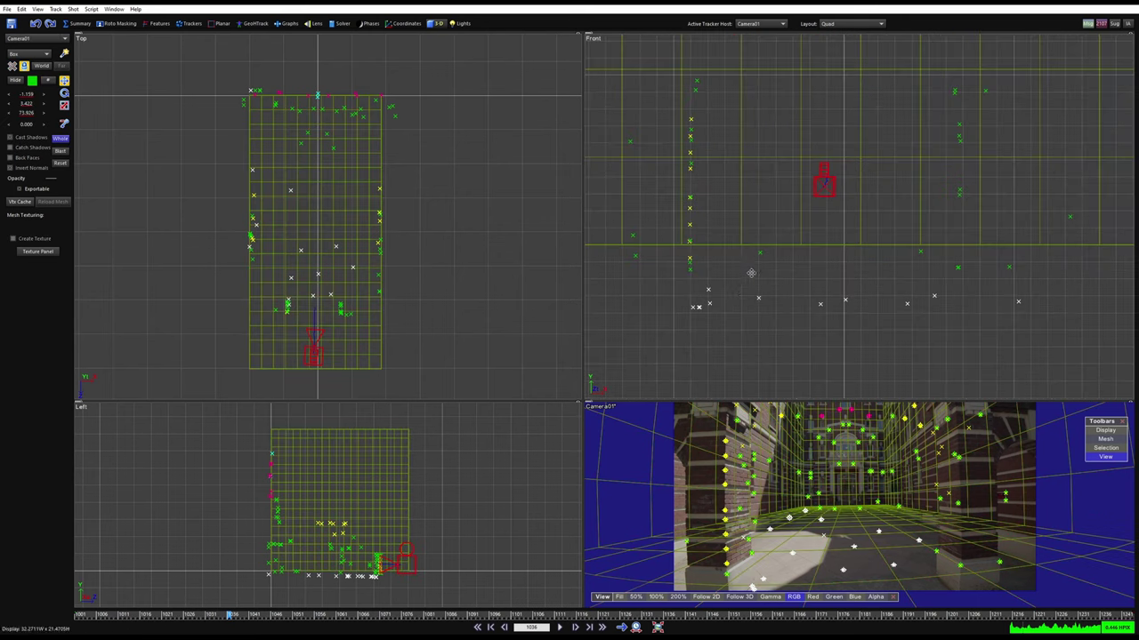
middle_drag(751, 273, 774, 265)
drag(816, 292, 781, 236)
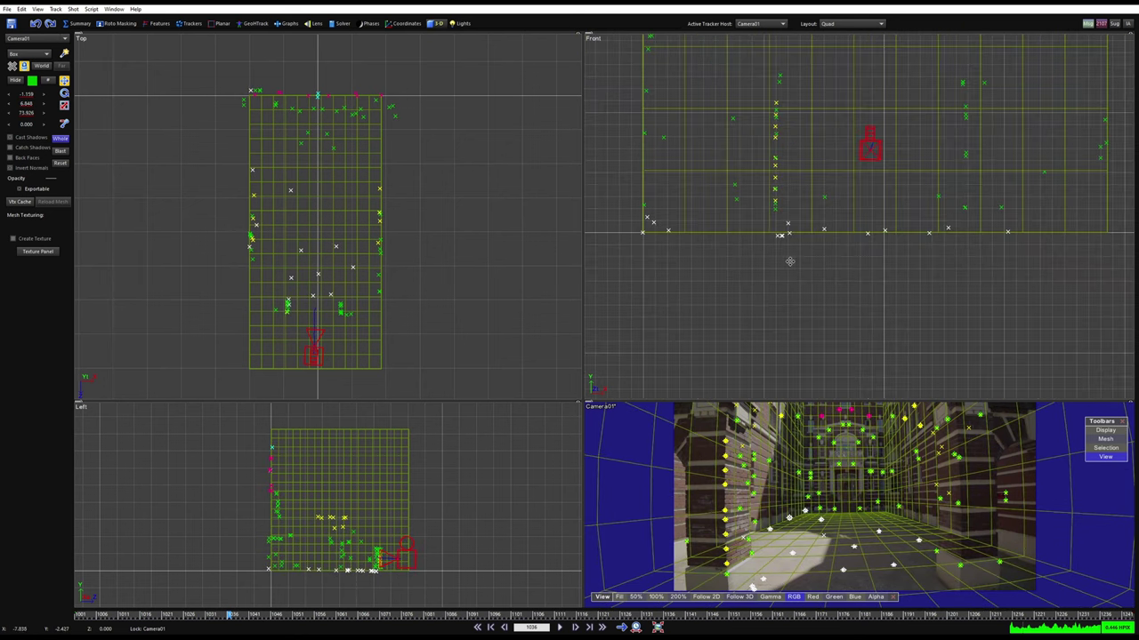
Play and scrub the shot in the Camera view to compare the box wireframe with the ground and courtyard walls
key(7)
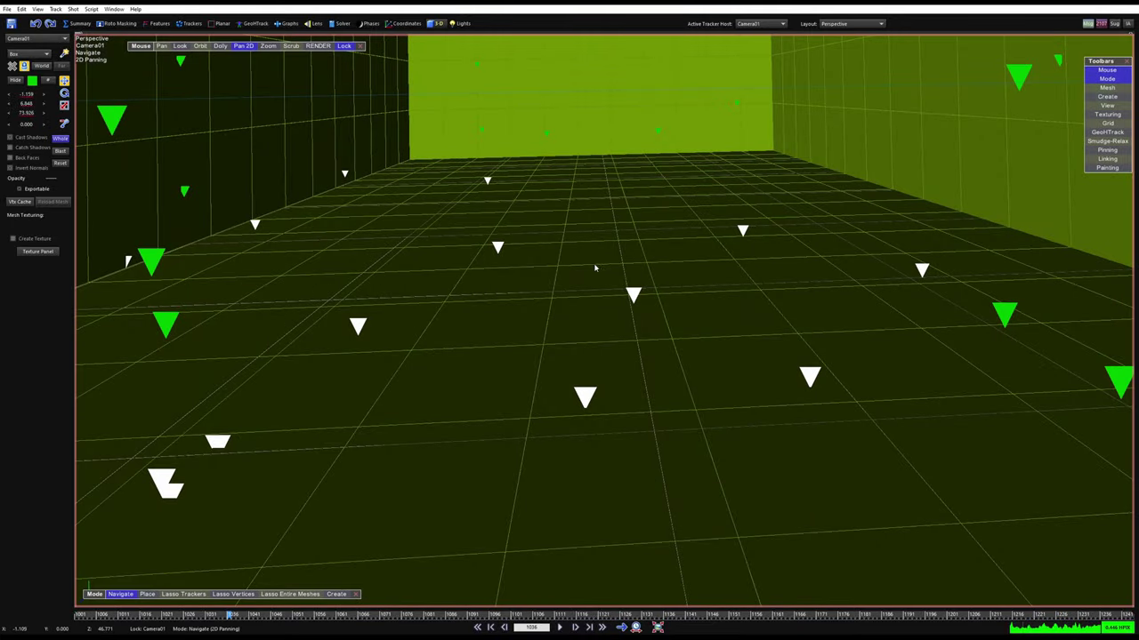
key(1)
scroll(567, 279, down, 1)
middle_drag(573, 298, 610, 323)
key(space)
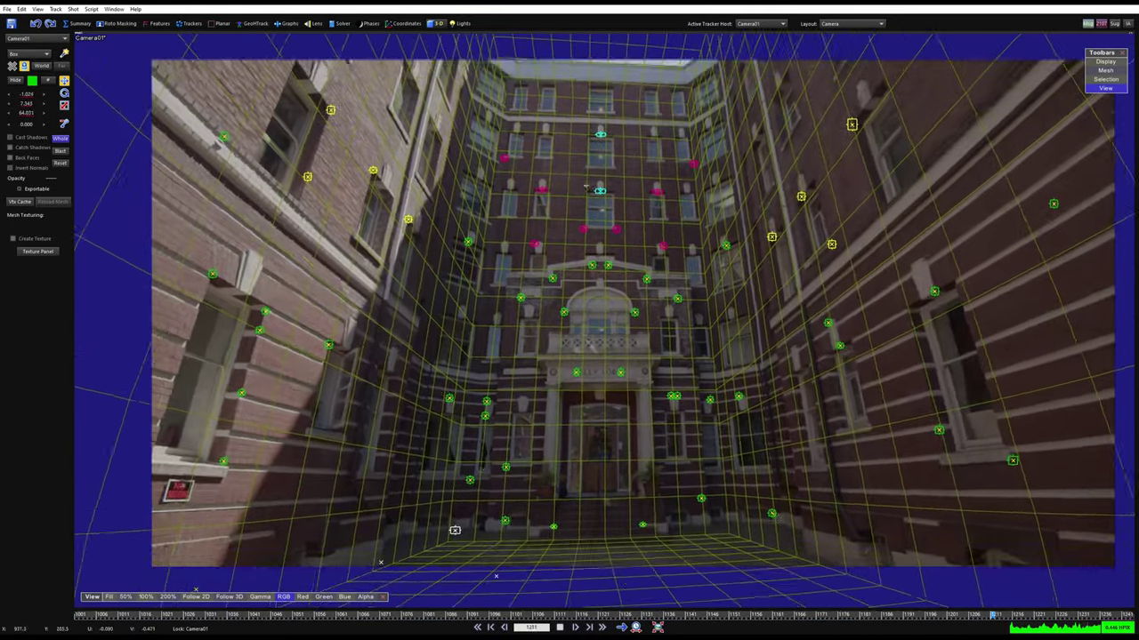
key(space)
drag(630, 617, 907, 621)
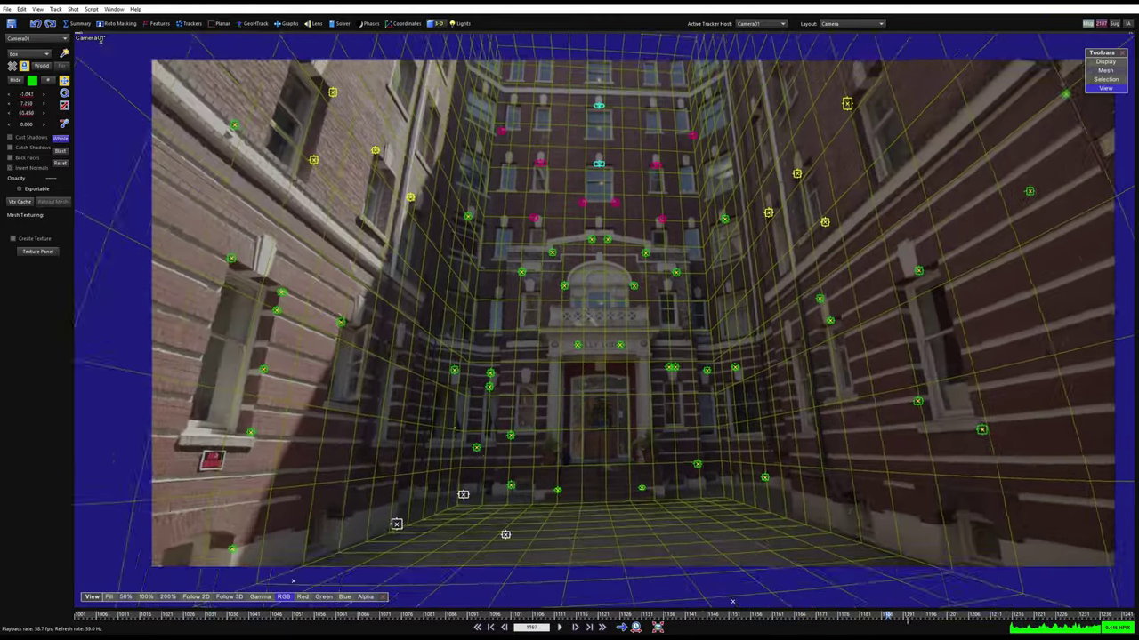
key(space)
Examine the box grid against the facade's windows and cornice at frame 1234, and scrub back to frame 1106
scroll(603, 147, up, 5)
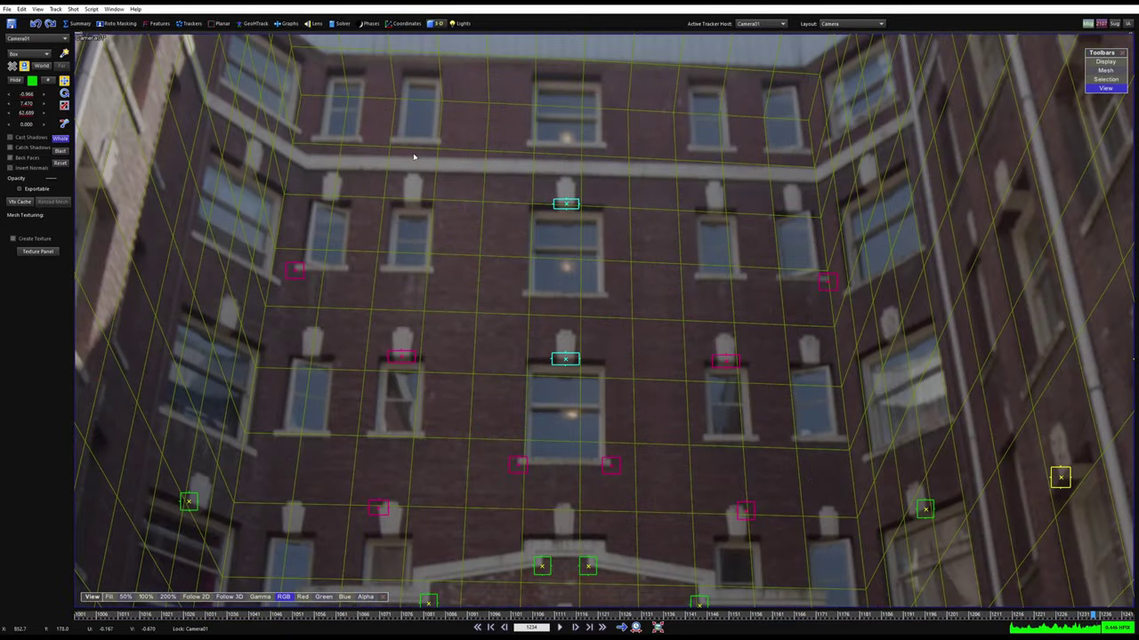
scroll(659, 184, down, 3)
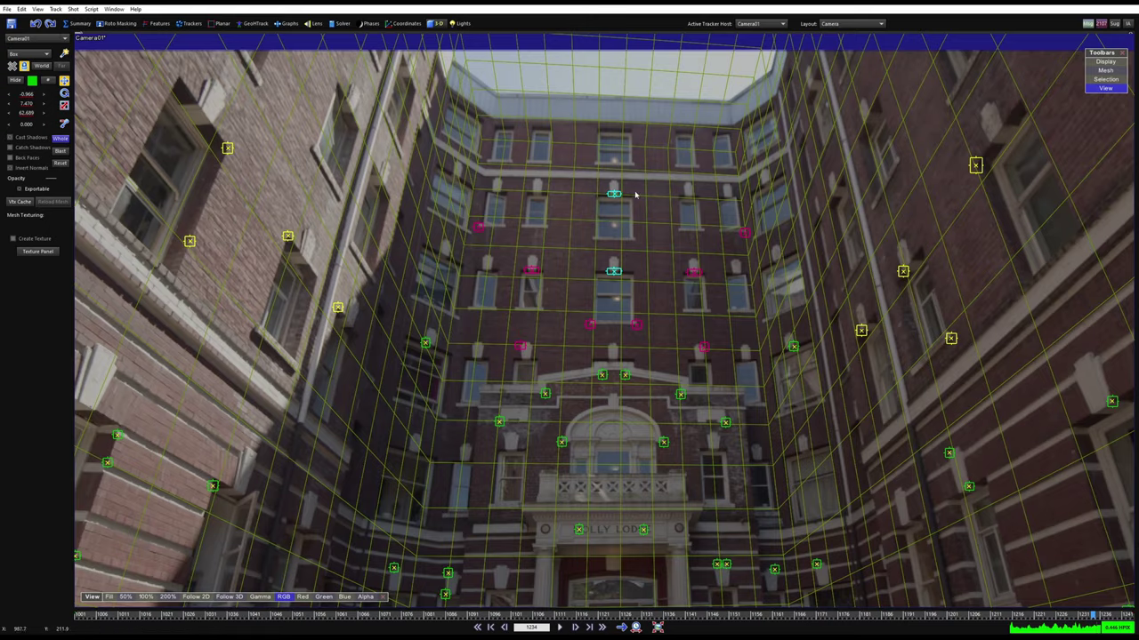
scroll(601, 218, down, 2)
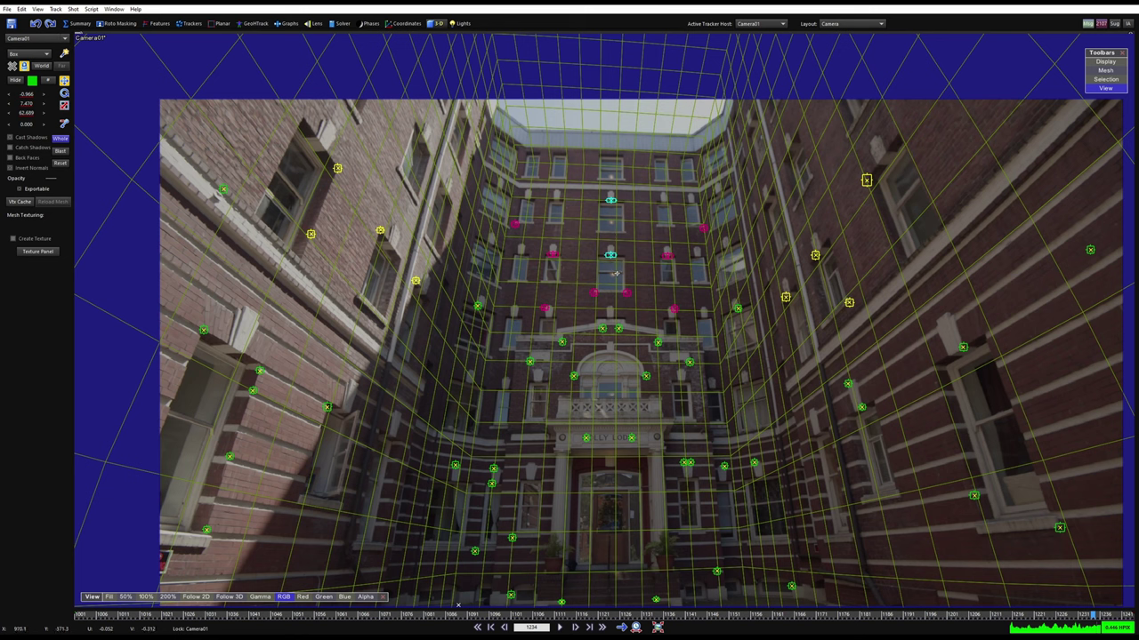
mouse_move(597, 297)
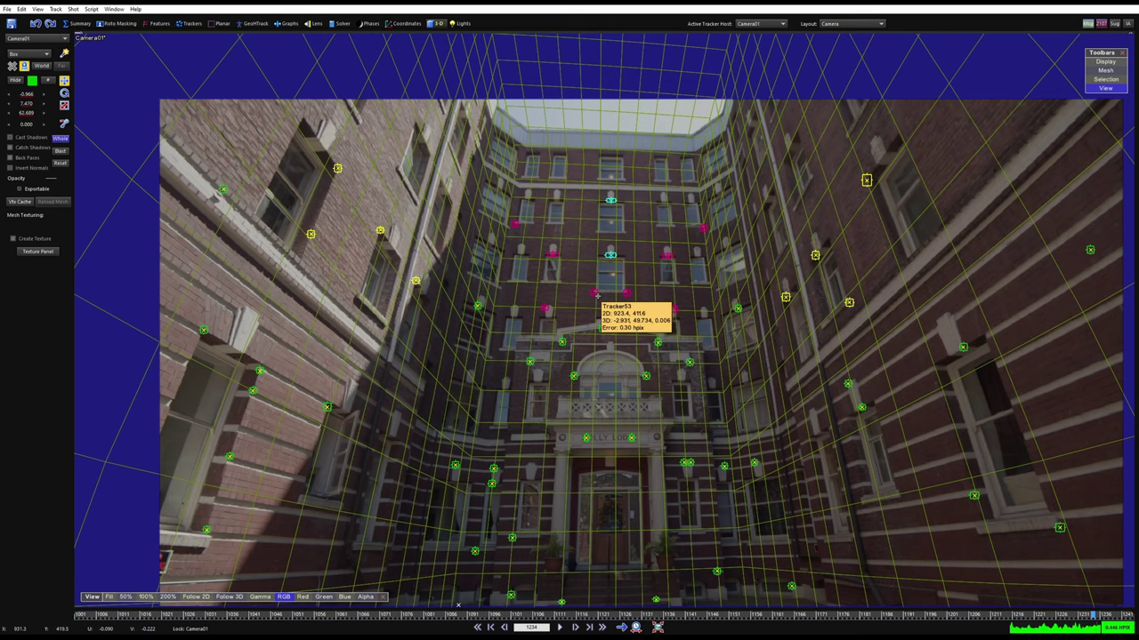
key(6)
key(5)
scroll(570, 318, down, 1)
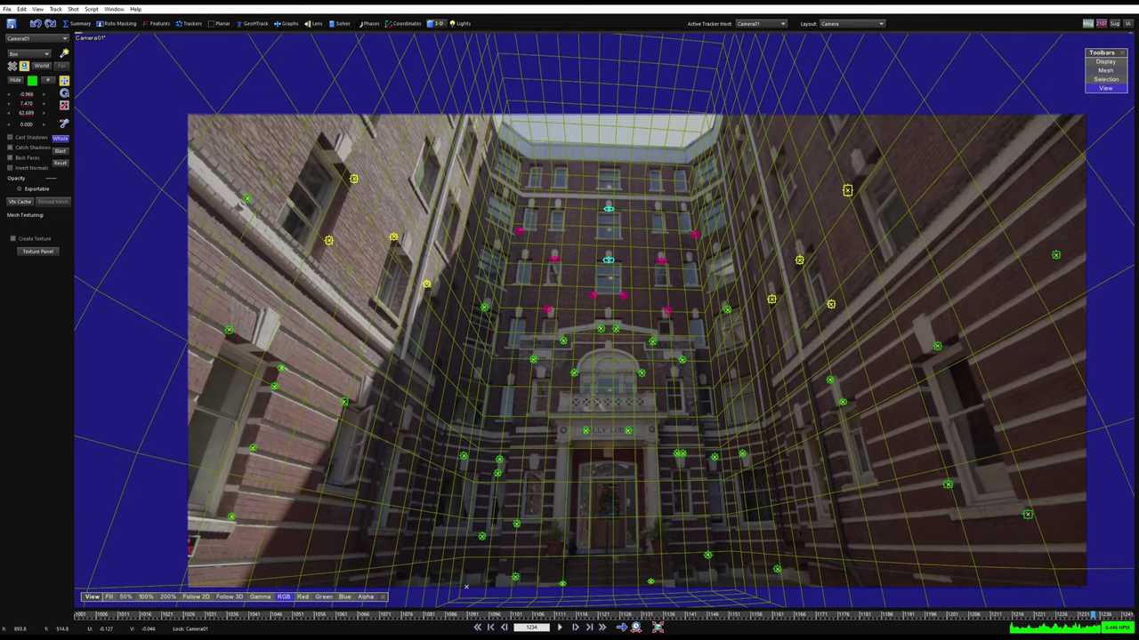
middle_drag(547, 307, 527, 280)
drag(702, 620, 536, 618)
Delete the fitted box mesh from the scene in the quad layout
key(q)
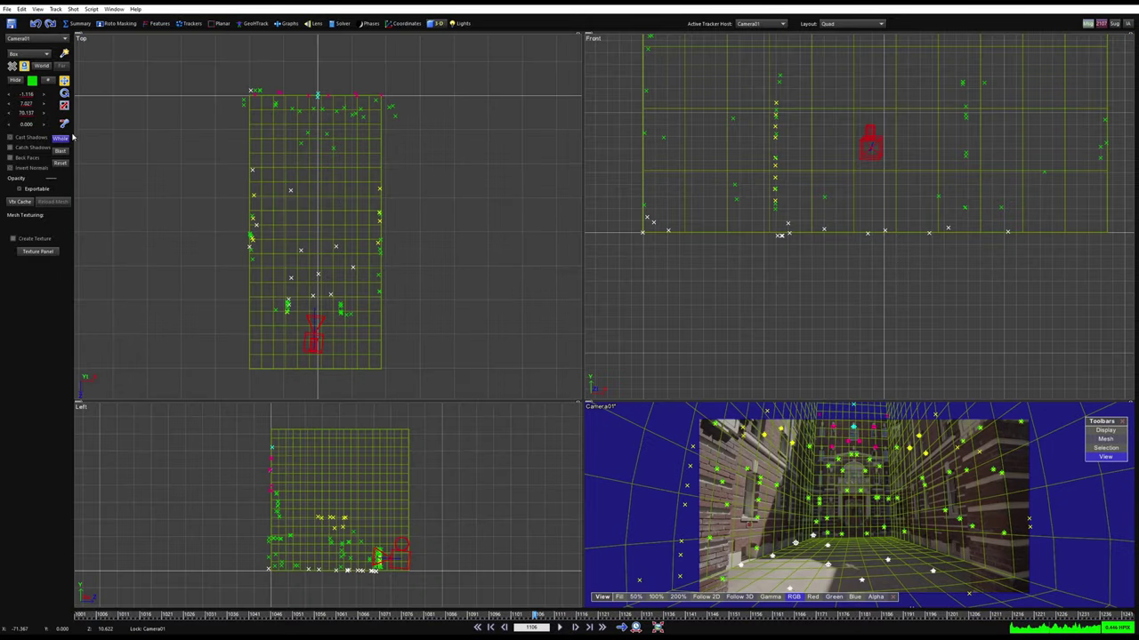
click(331, 166)
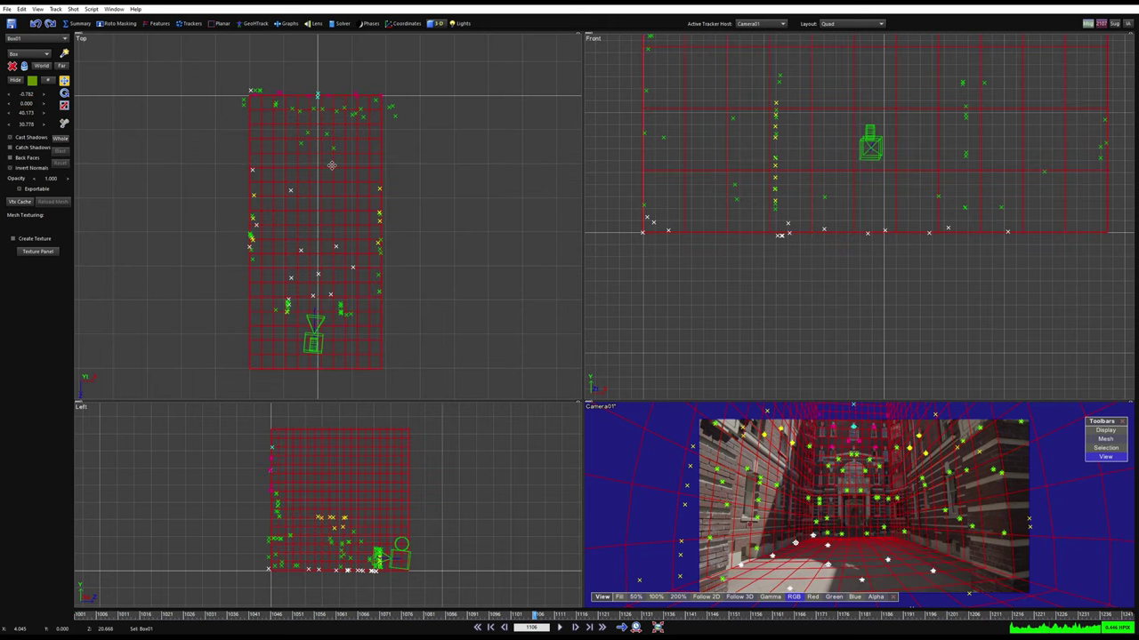
key(Delete)
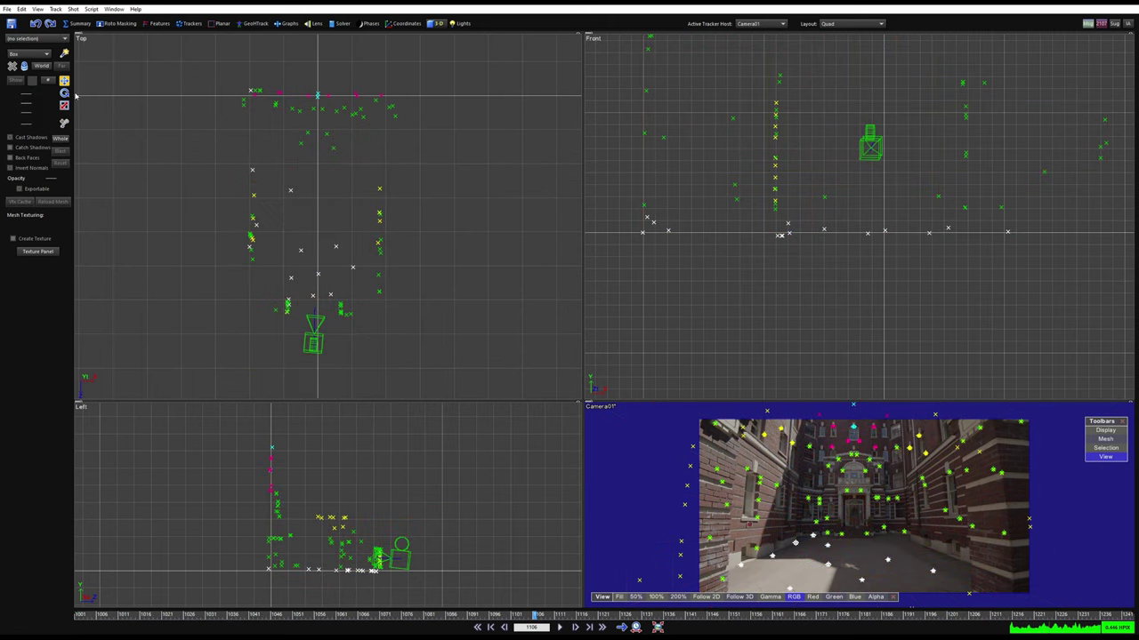
Rotate the whole scene out of alignment in the Top and Left views, to camera angles of about 4.6, 16.3 and 0.1
click(65, 93)
click(61, 141)
drag(294, 191, 442, 242)
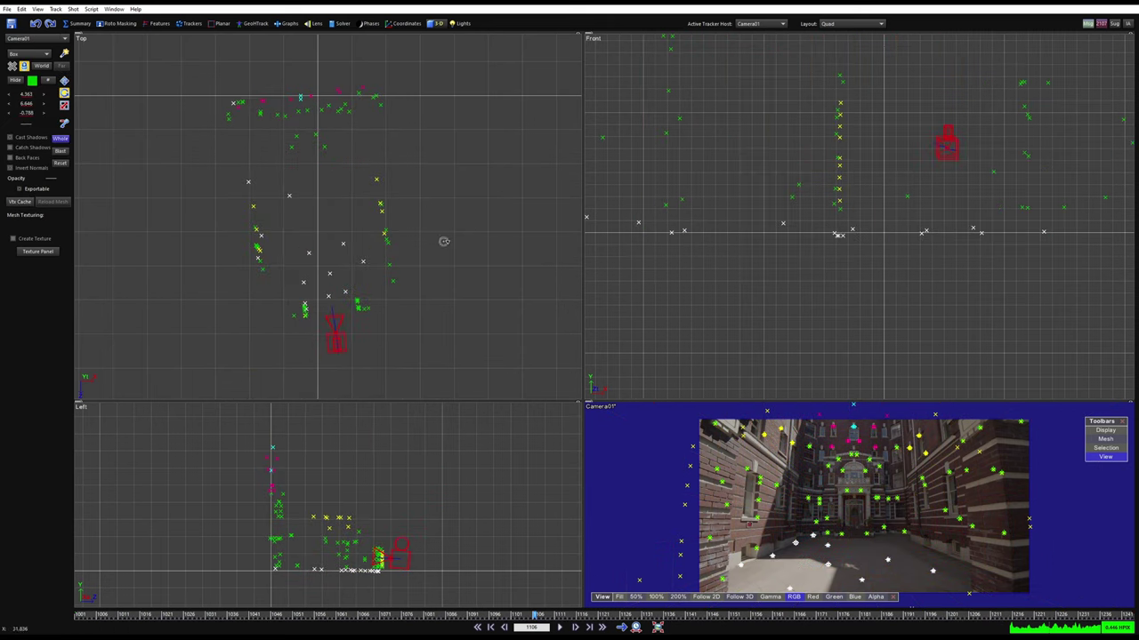
drag(358, 478, 317, 438)
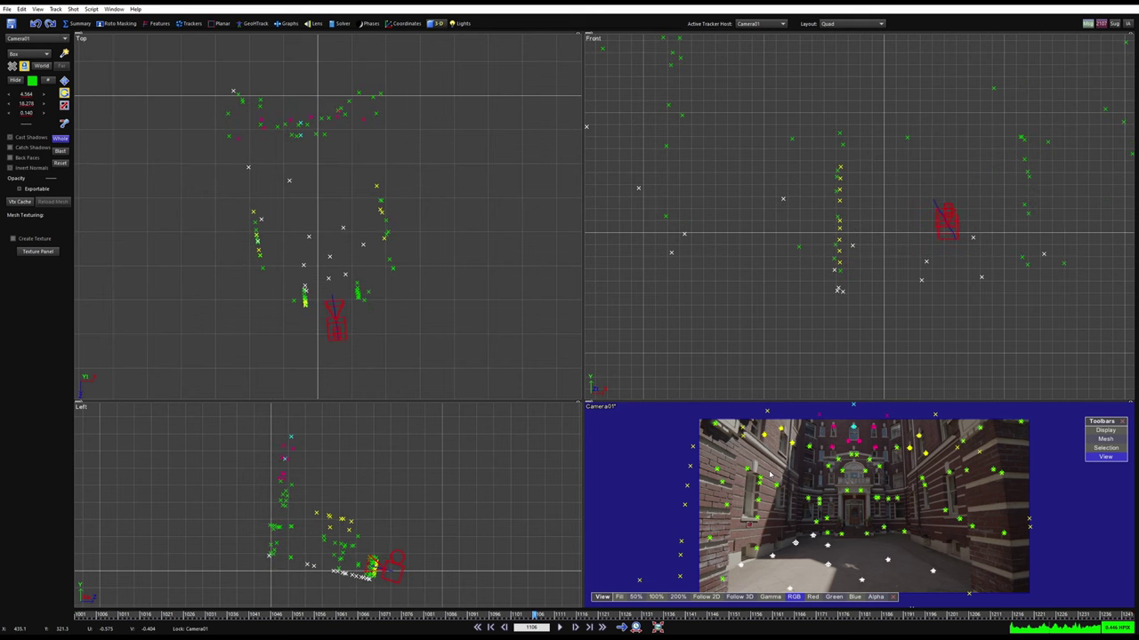
Inspect the tilted scene's trackers and ground grid around the footage in the camera-locked Perspective view
key(5)
scroll(774, 476, down, 5)
drag(648, 326, 647, 401)
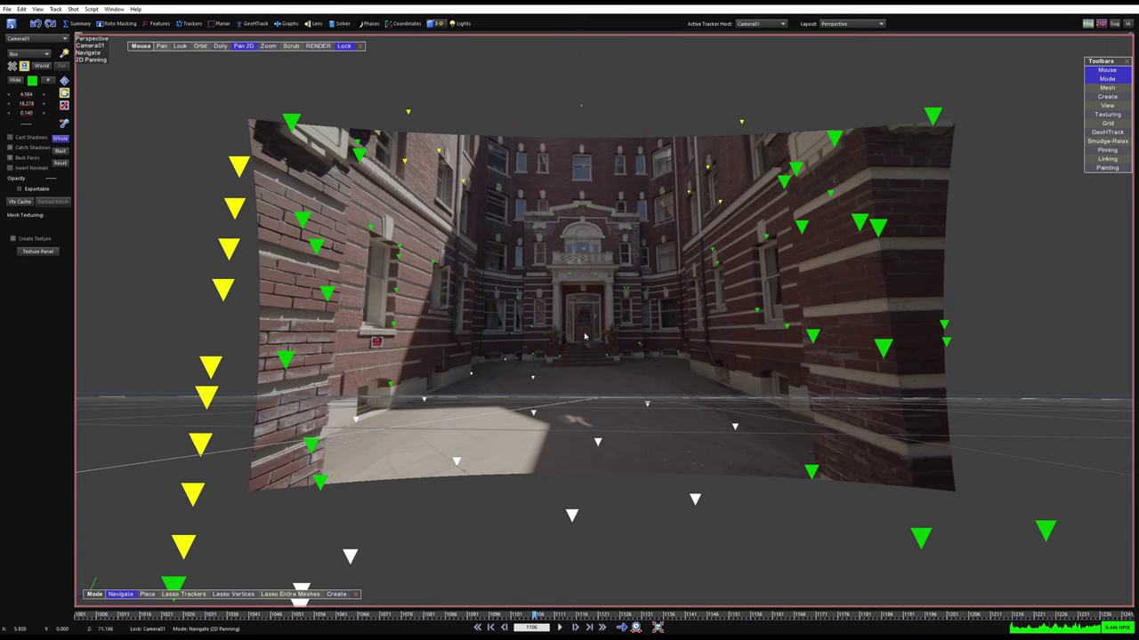
scroll(567, 292, up, 2)
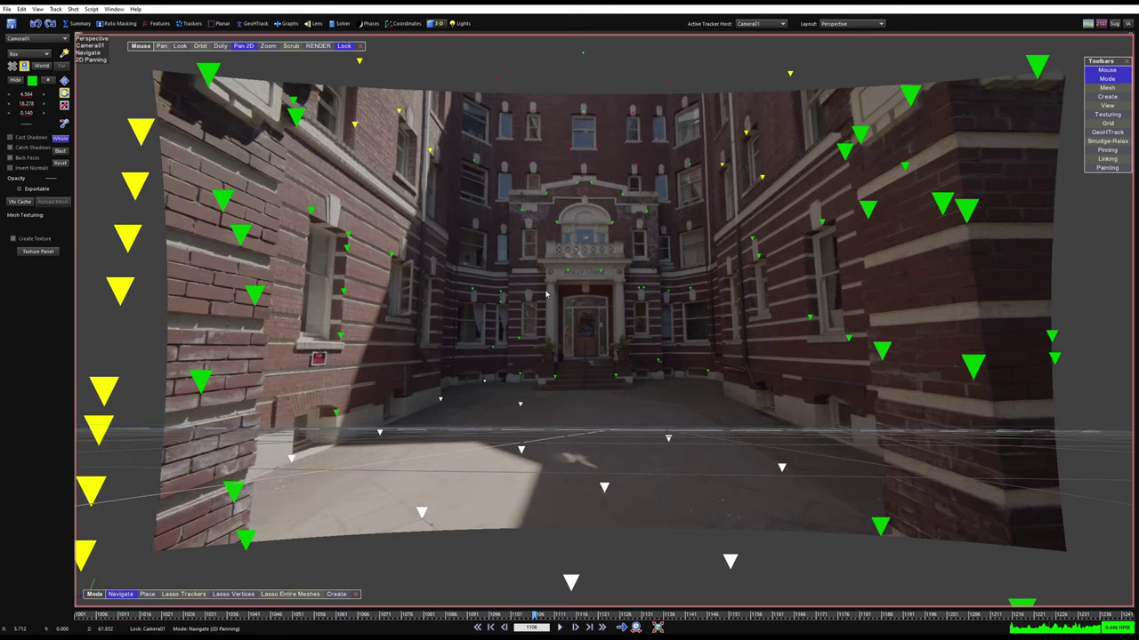
Open the Lens room and scrub through the shot to frame 1128 to find a view for alignment lines
click(314, 23)
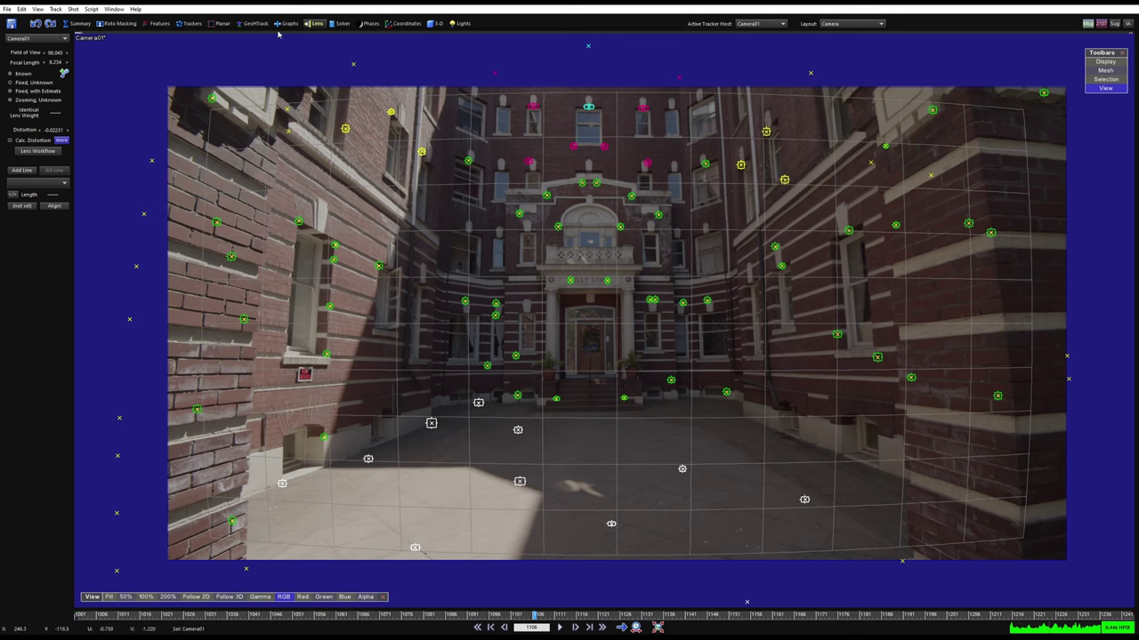
click(339, 24)
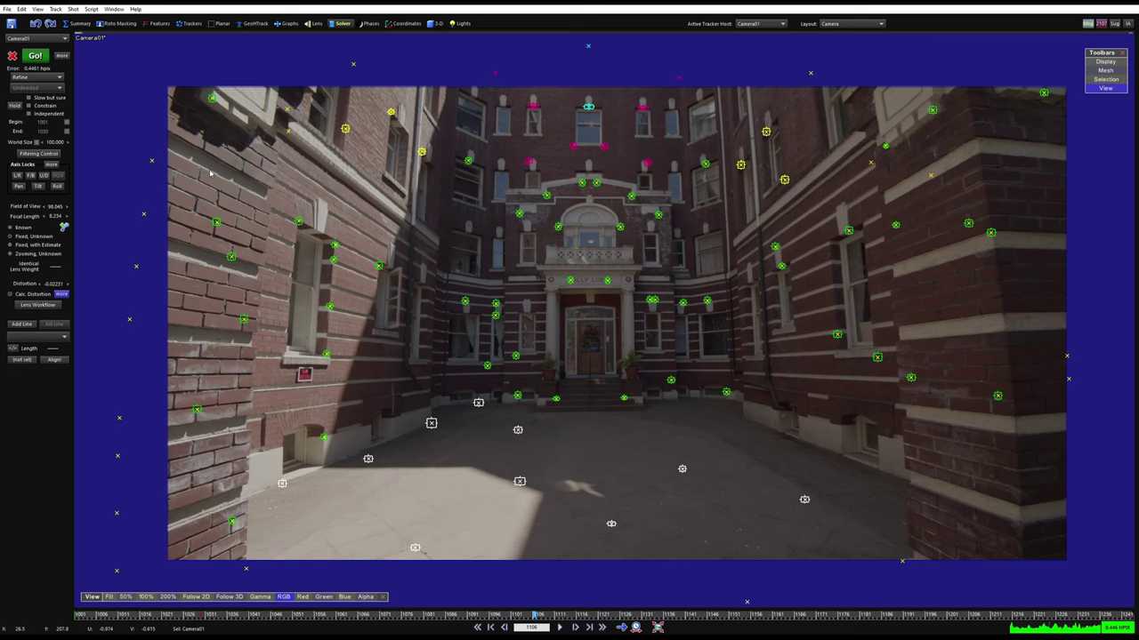
click(316, 23)
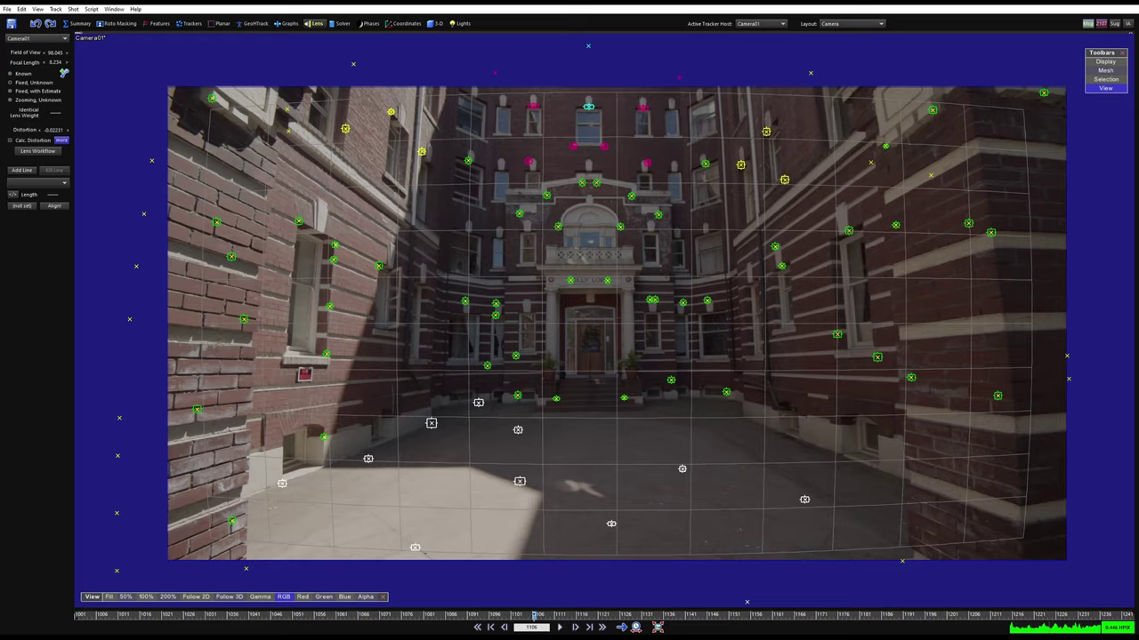
drag(534, 614, 438, 568)
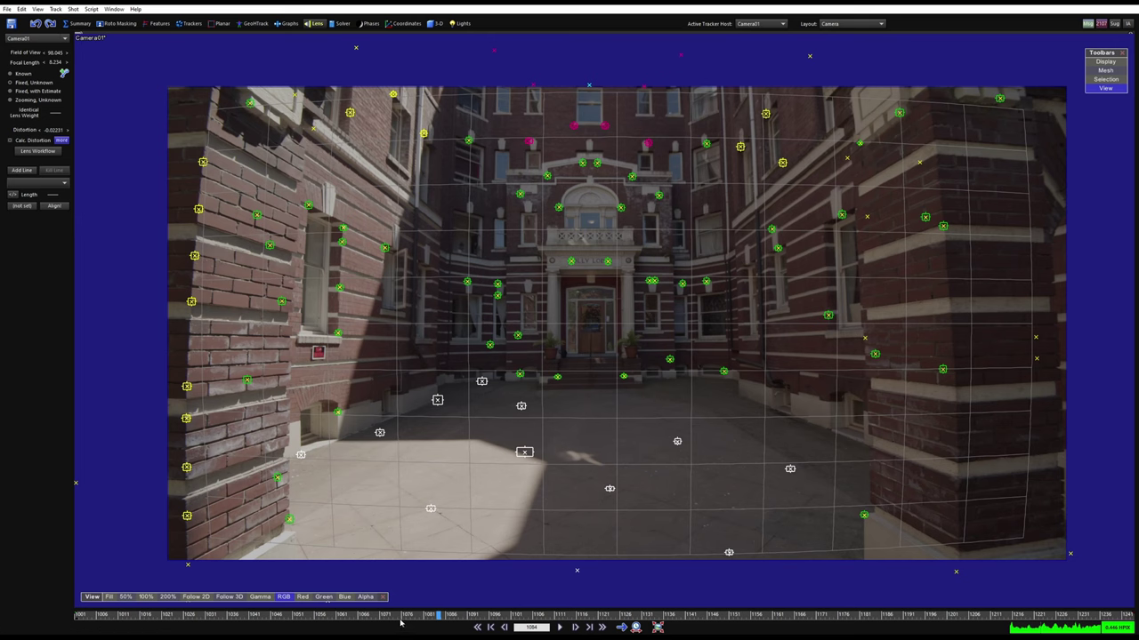
drag(436, 615, 1128, 612)
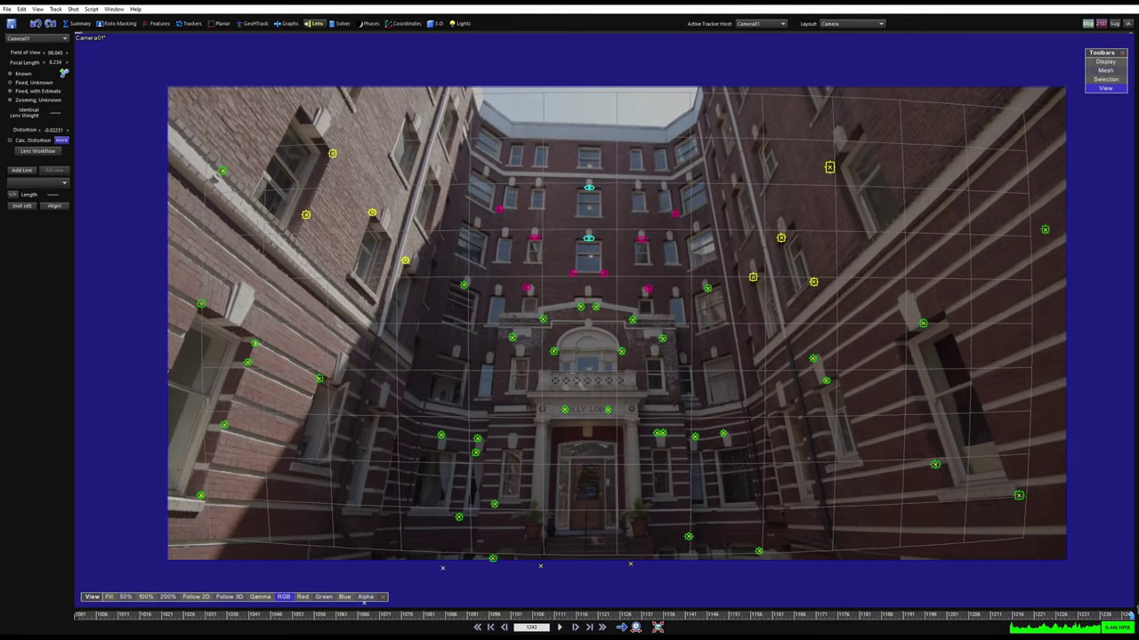
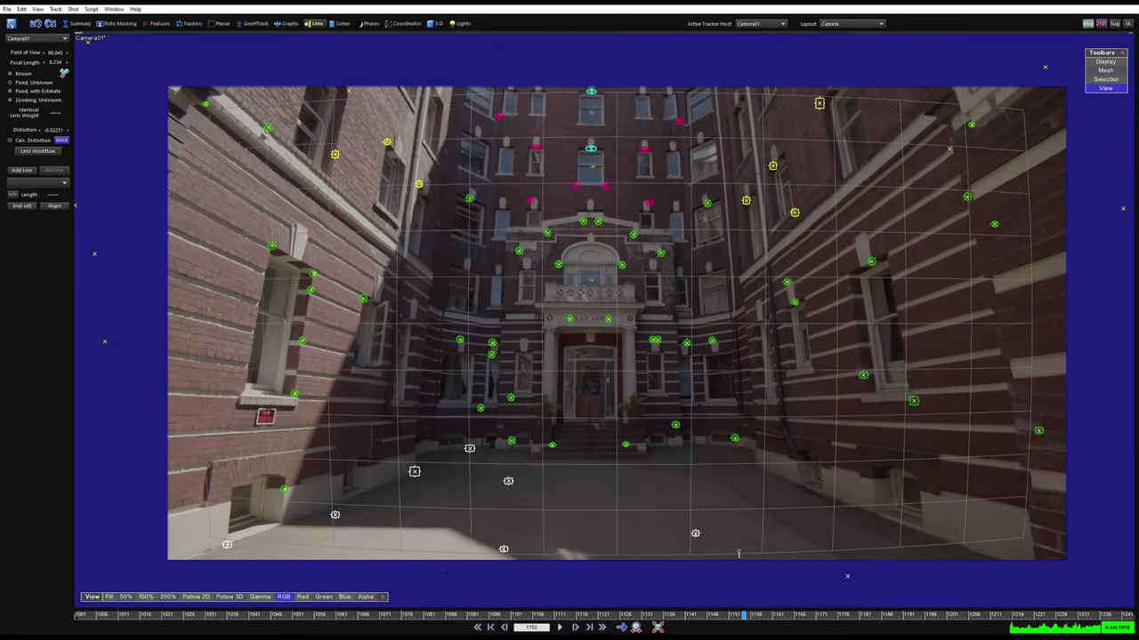
drag(626, 556, 630, 556)
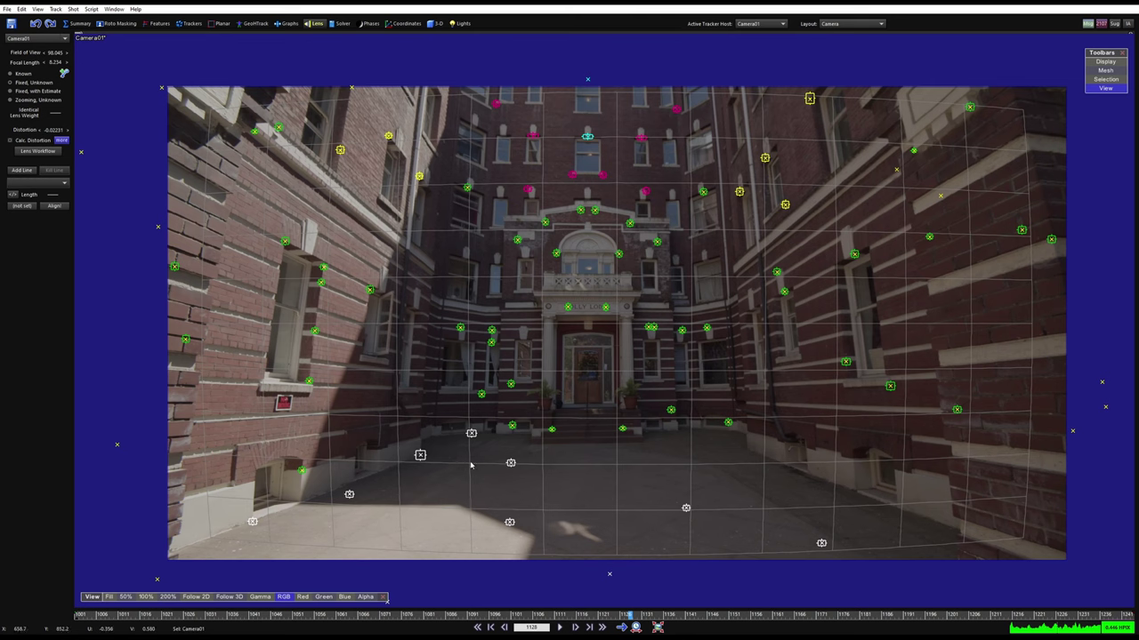
Hide the lens grid in the Camera view at frame 1128
scroll(405, 491, up, 2)
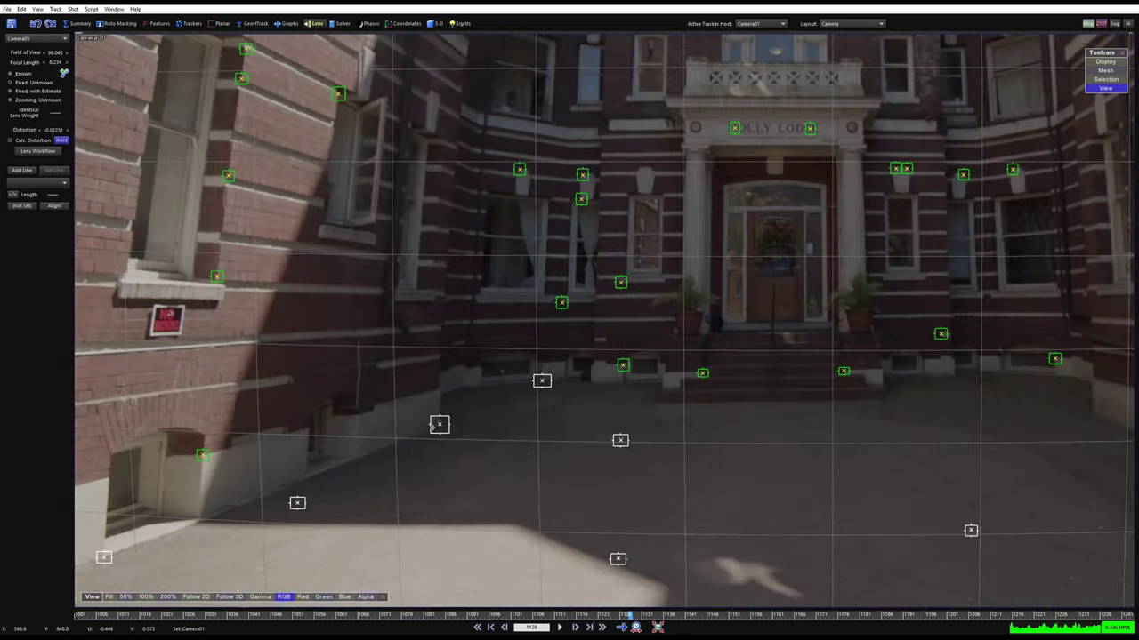
scroll(435, 425, down, 3)
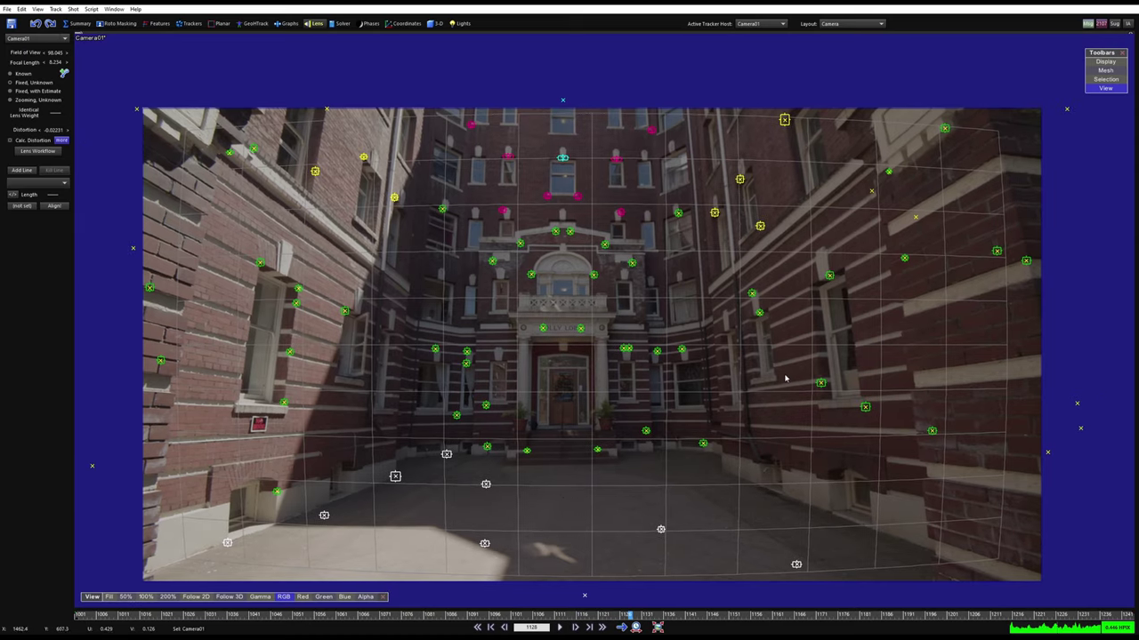
middle_drag(750, 411, 785, 397)
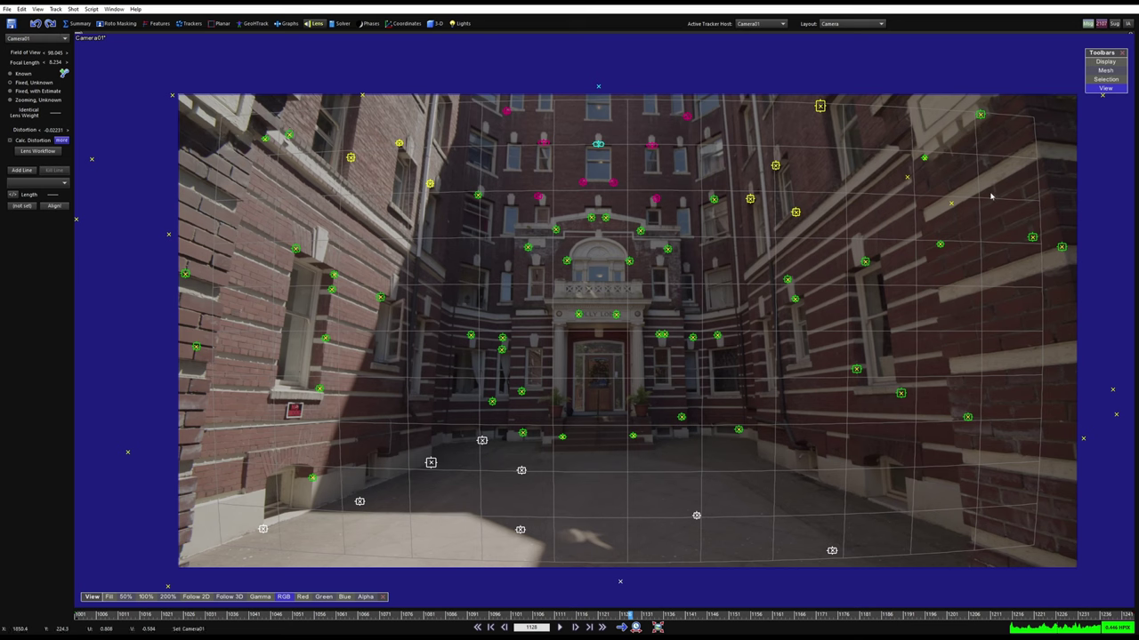
right_click(867, 200)
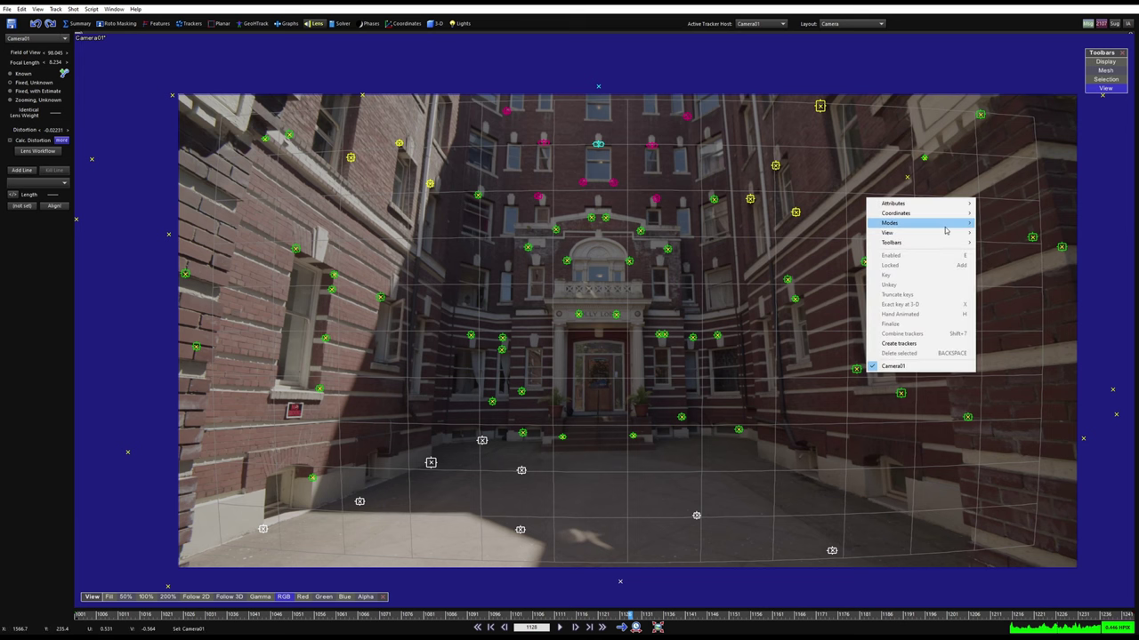
mouse_move(946, 240)
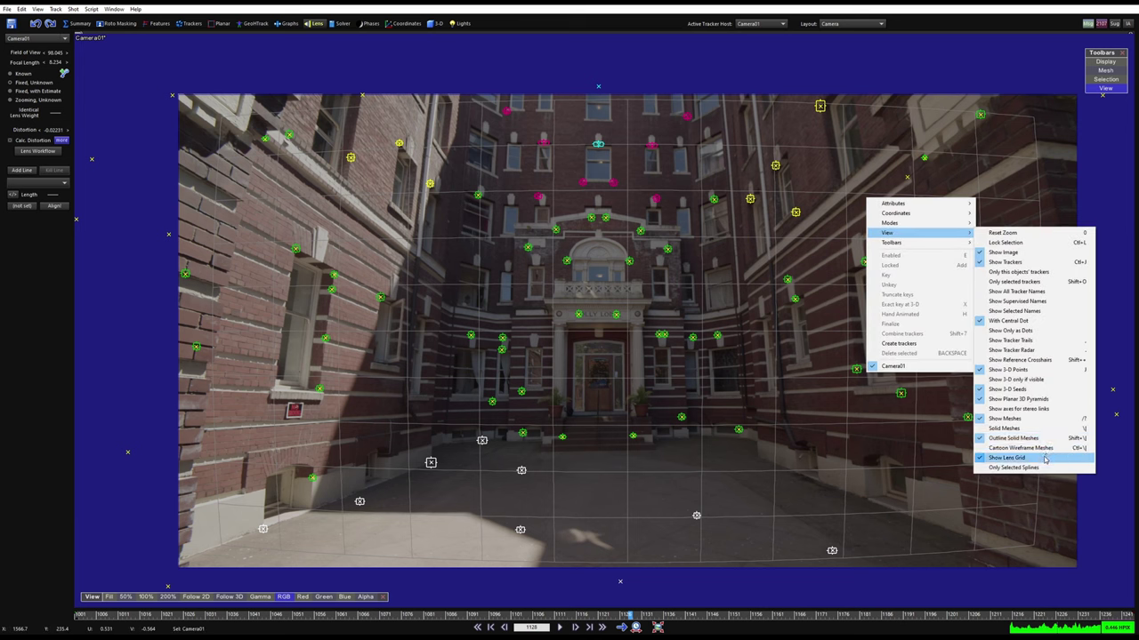
click(1045, 458)
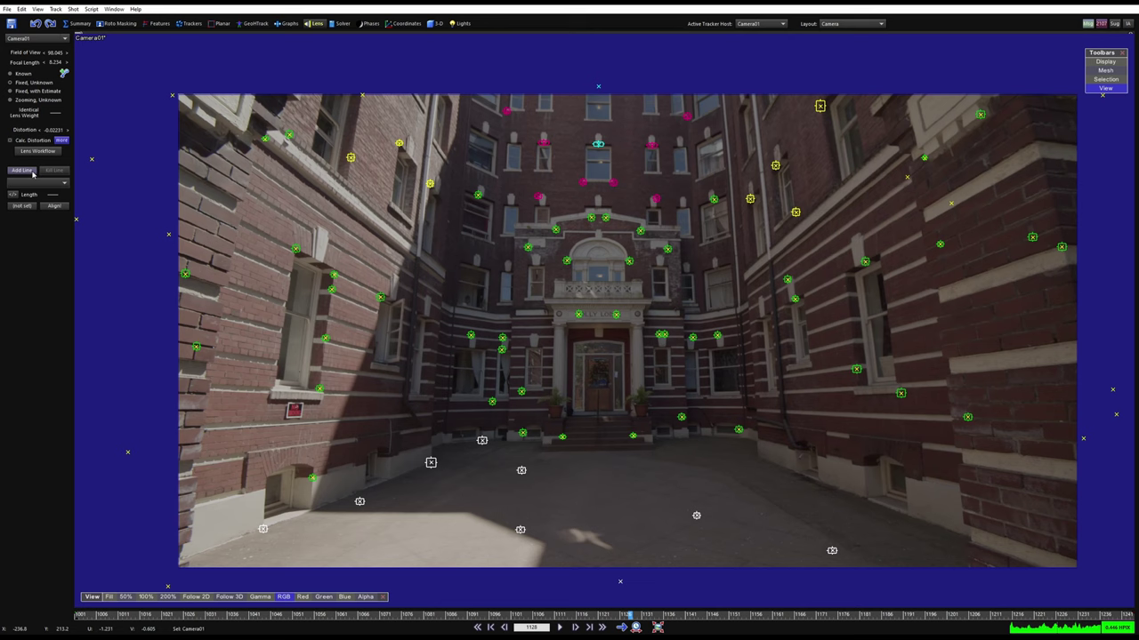
Add an alignment line along the left courtyard wall's horizontal masonry band at sill level and set it to On Z Axis
click(32, 174)
scroll(424, 321, up, 5)
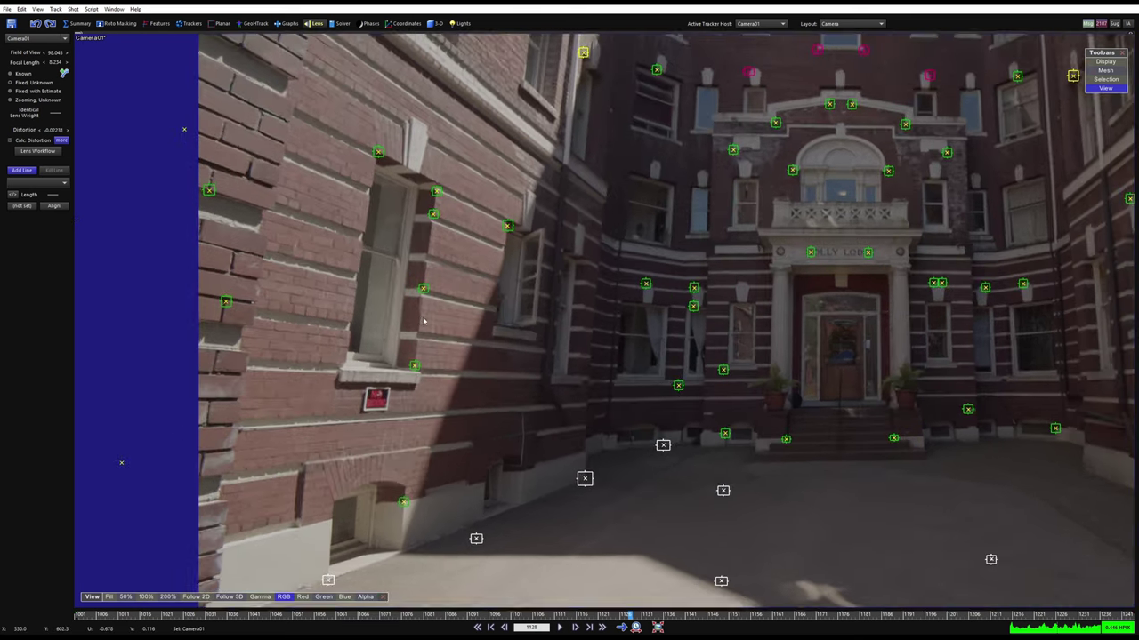
scroll(423, 321, up, 3)
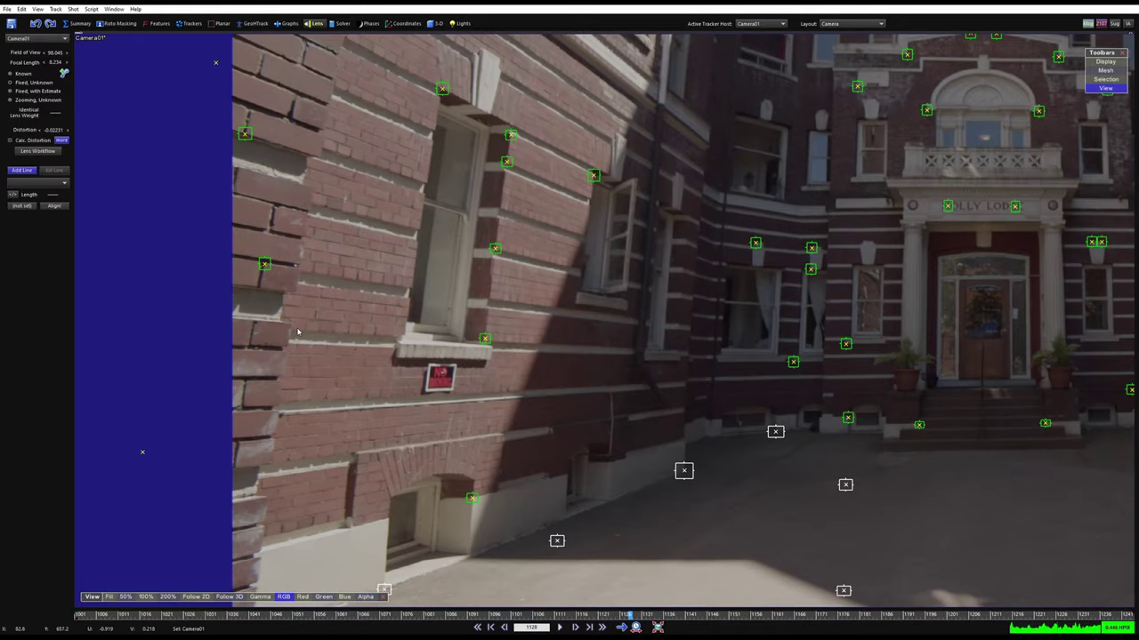
drag(297, 333, 352, 333)
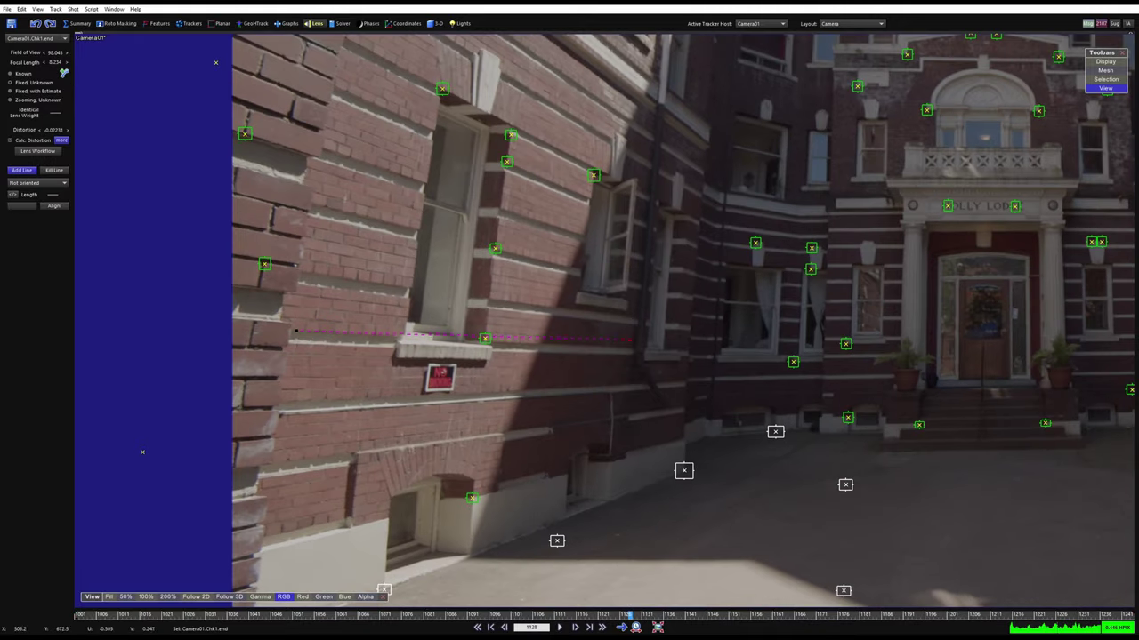
right_click(684, 352)
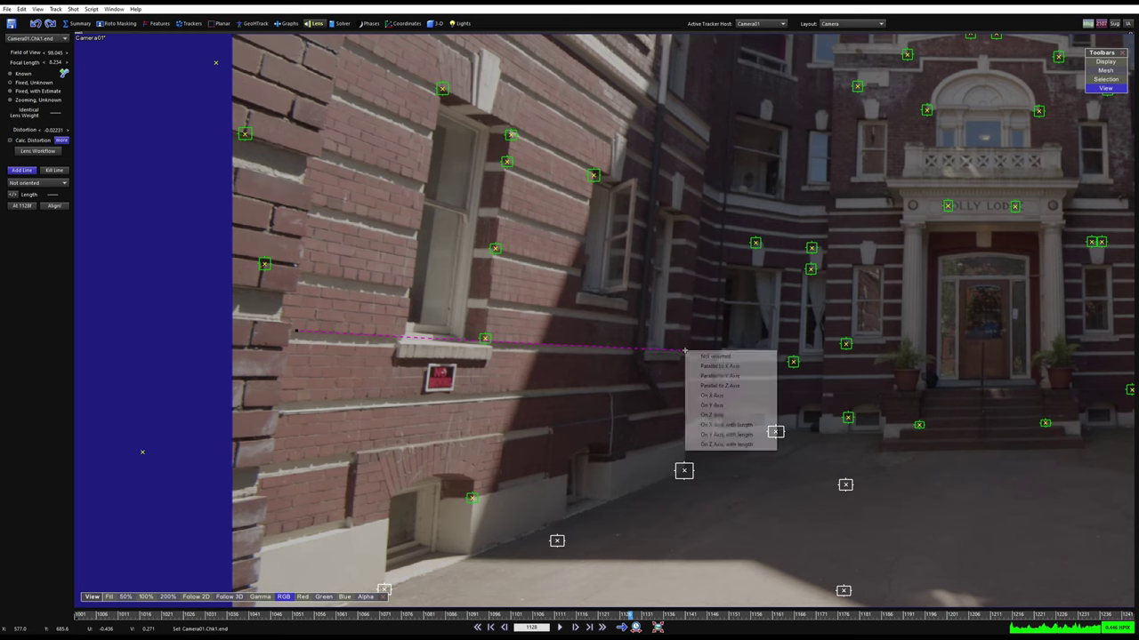
click(723, 414)
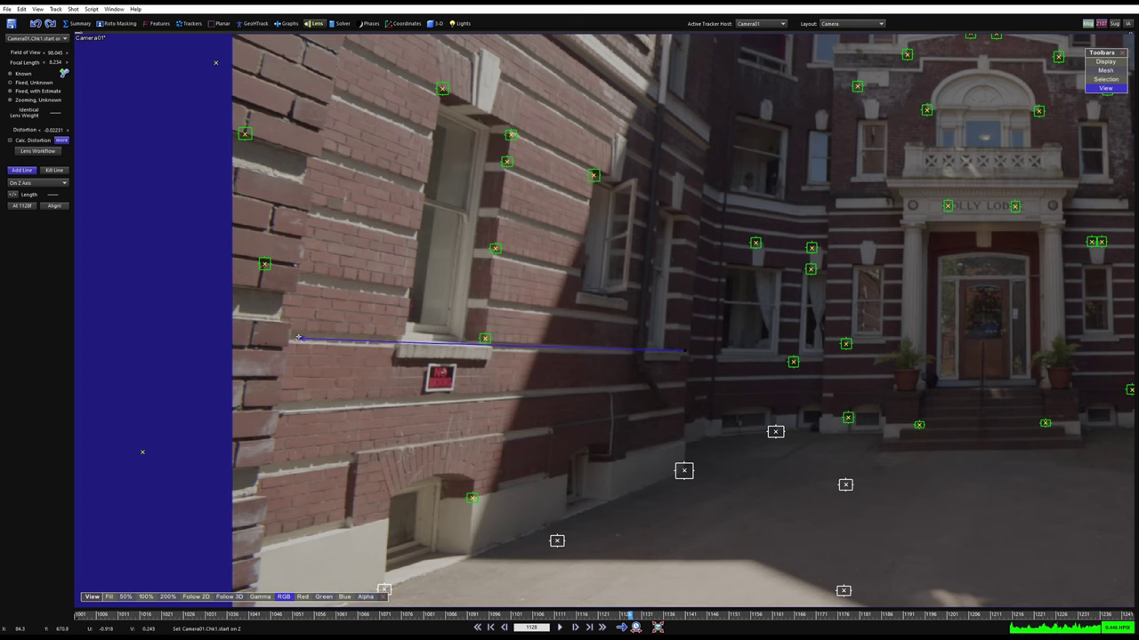
scroll(696, 358, up, 2)
scroll(653, 330, up, 2)
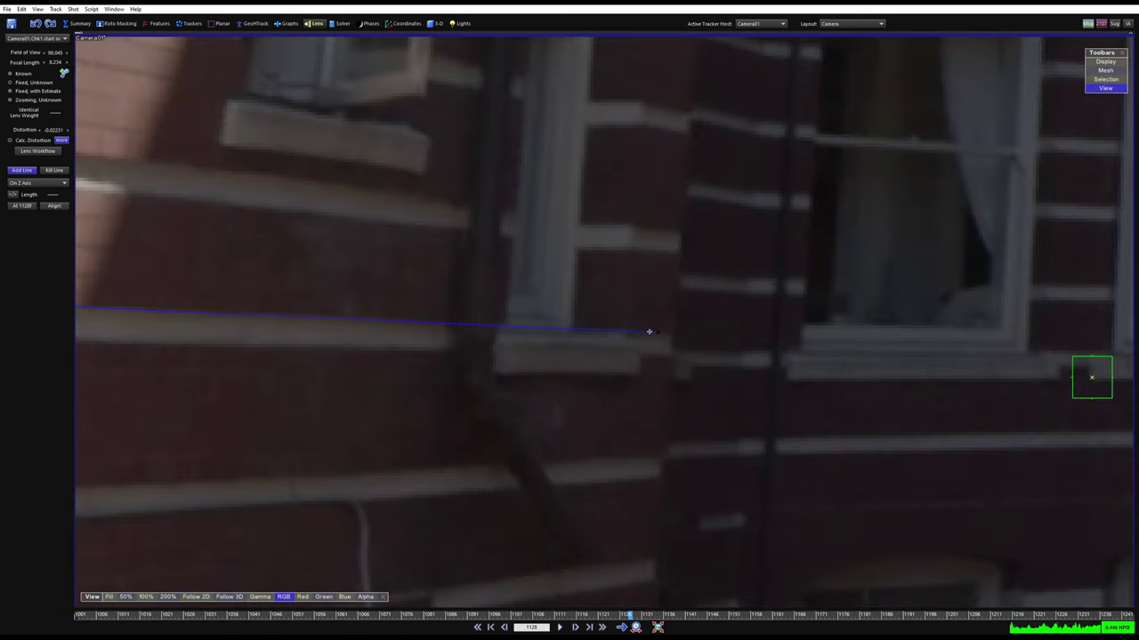
scroll(543, 355, down, 5)
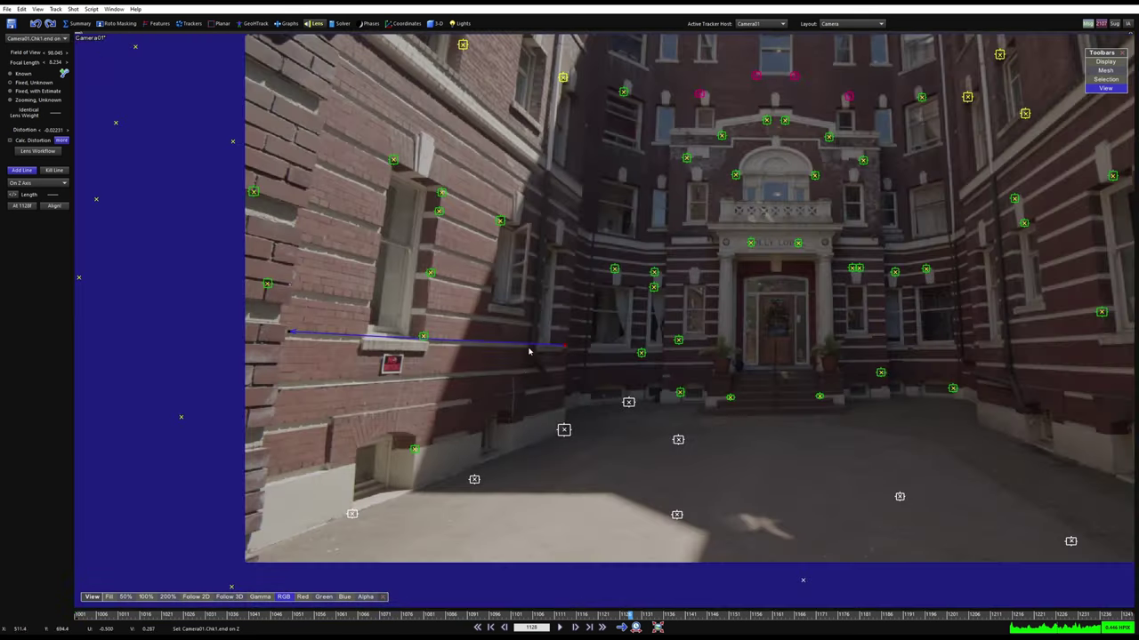
Add a vertical alignment line on the facade beside the ground-floor windows left of the entrance and set it to On Y Axis
scroll(620, 267, up, 2)
middle_drag(685, 254, 432, 272)
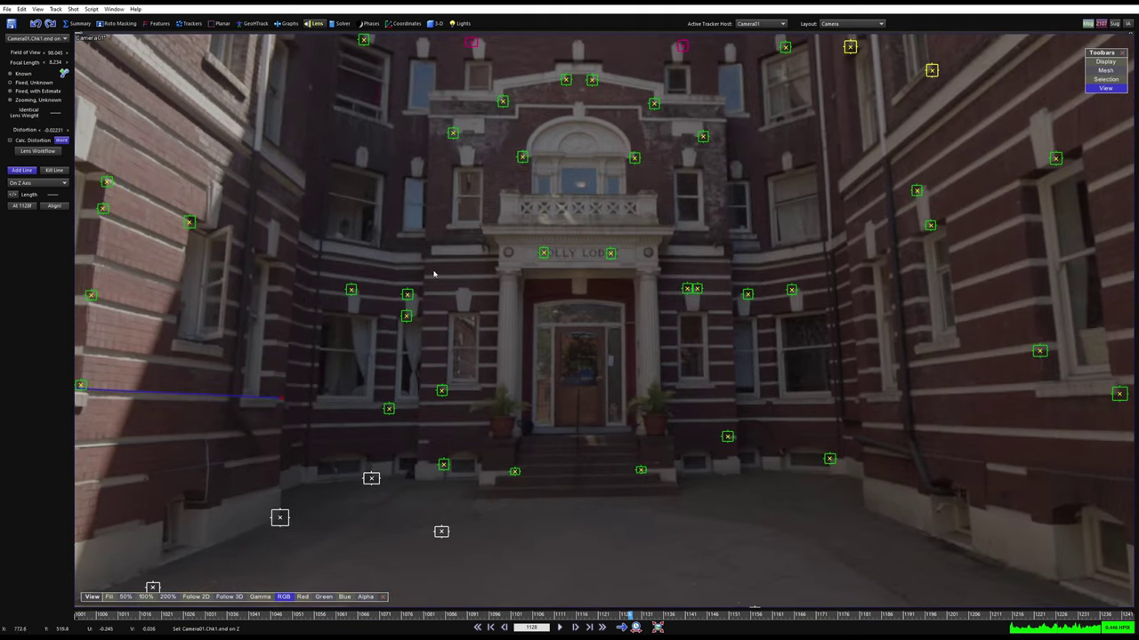
scroll(433, 276, down, 2)
scroll(389, 289, down, 2)
scroll(534, 294, up, 4)
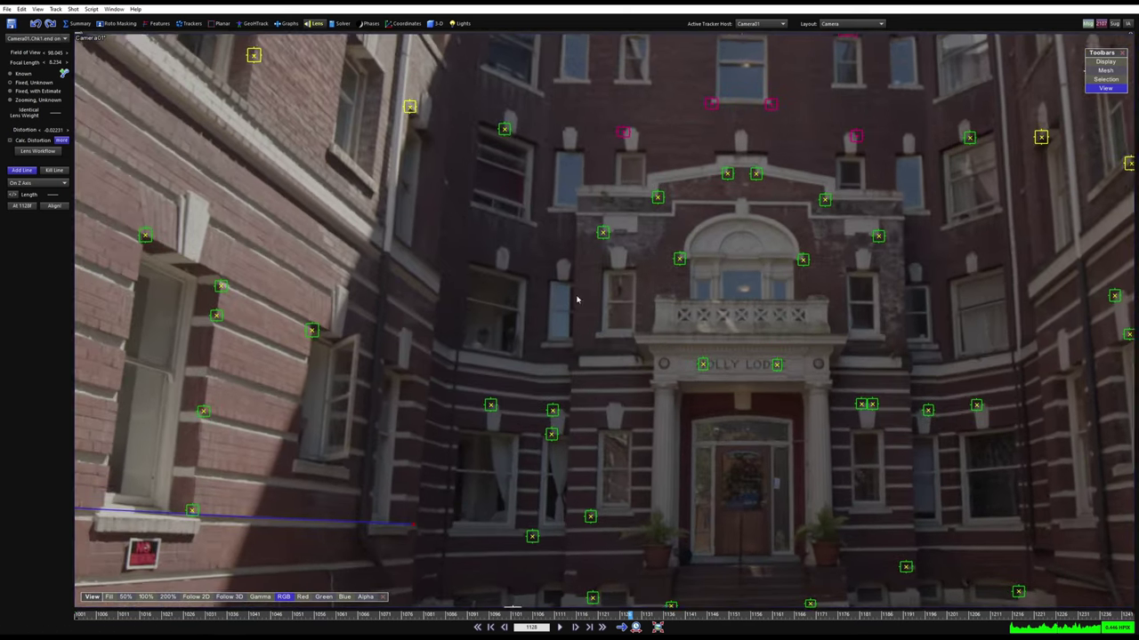
middle_drag(636, 327, 622, 271)
scroll(618, 277, up, 1)
middle_drag(552, 419, 564, 379)
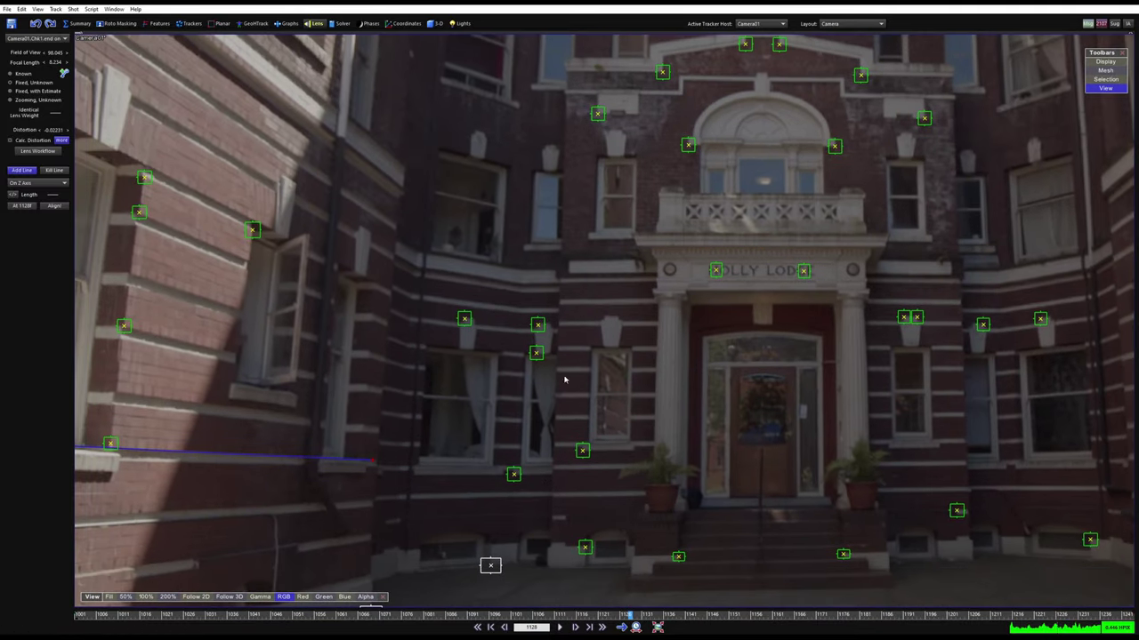
drag(549, 515, 551, 344)
right_click(559, 281)
click(572, 337)
scroll(564, 348, down, 4)
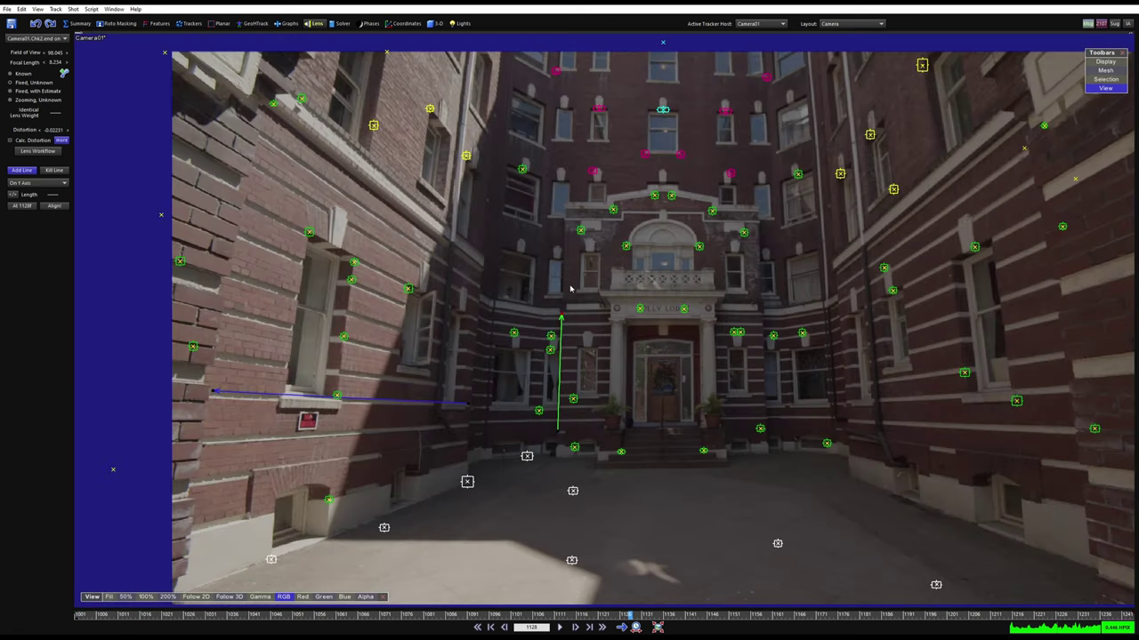
Move the Y-axis line up to the facade's left corner edge and extend its upper end to the top of the image
middle_drag(570, 291, 565, 356)
scroll(552, 391, up, 2)
drag(558, 394, 541, 260)
scroll(540, 259, up, 2)
drag(538, 380, 537, 379)
middle_drag(561, 259, 538, 427)
drag(525, 316, 522, 312)
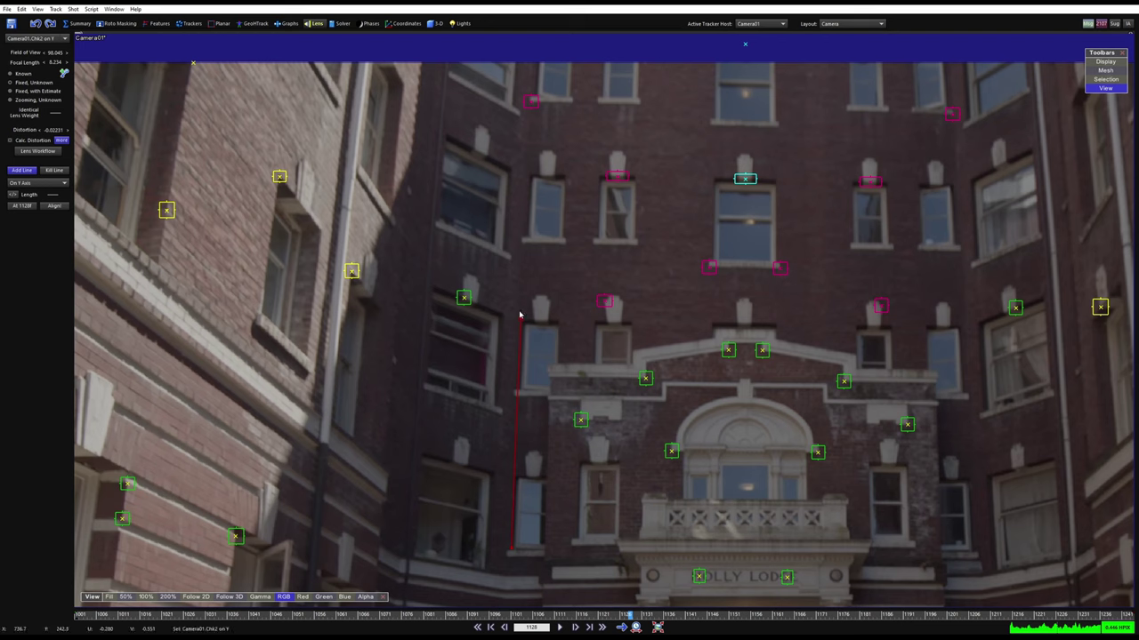
drag(521, 318, 535, 64)
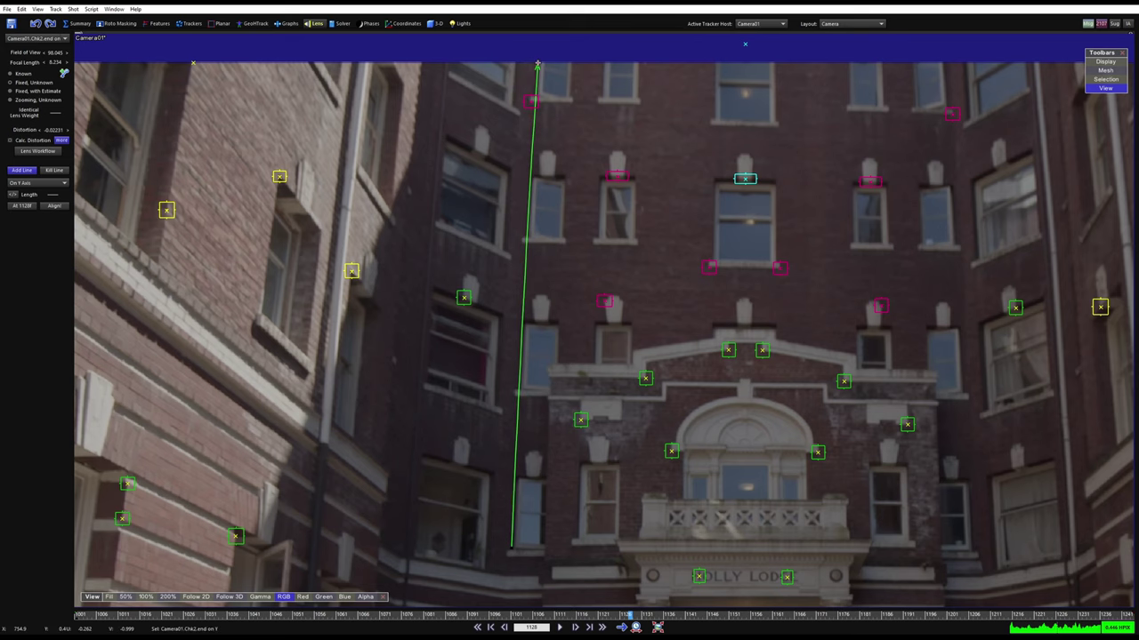
Fine-tune the upper end of the Y-axis line so it follows the facade's corner just below the image's top edge
scroll(534, 69, up, 8)
middle_drag(503, 261, 490, 305)
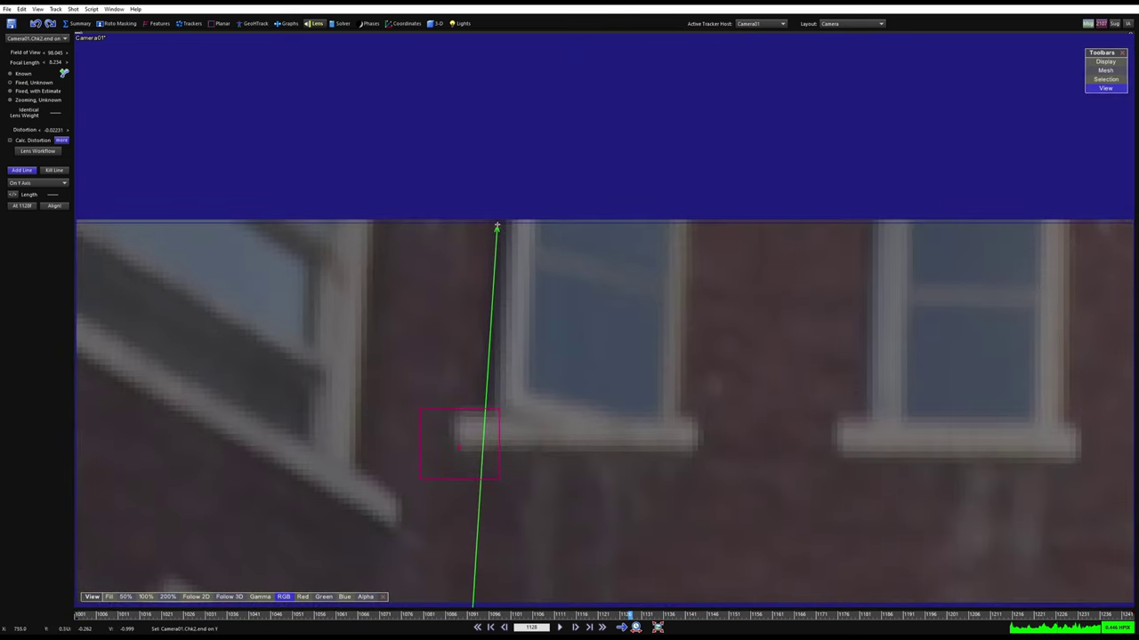
mouse_move(496, 228)
mouse_down()
mouse_move(428, 297)
mouse_move(491, 243)
mouse_up()
scroll(490, 242, down, 8)
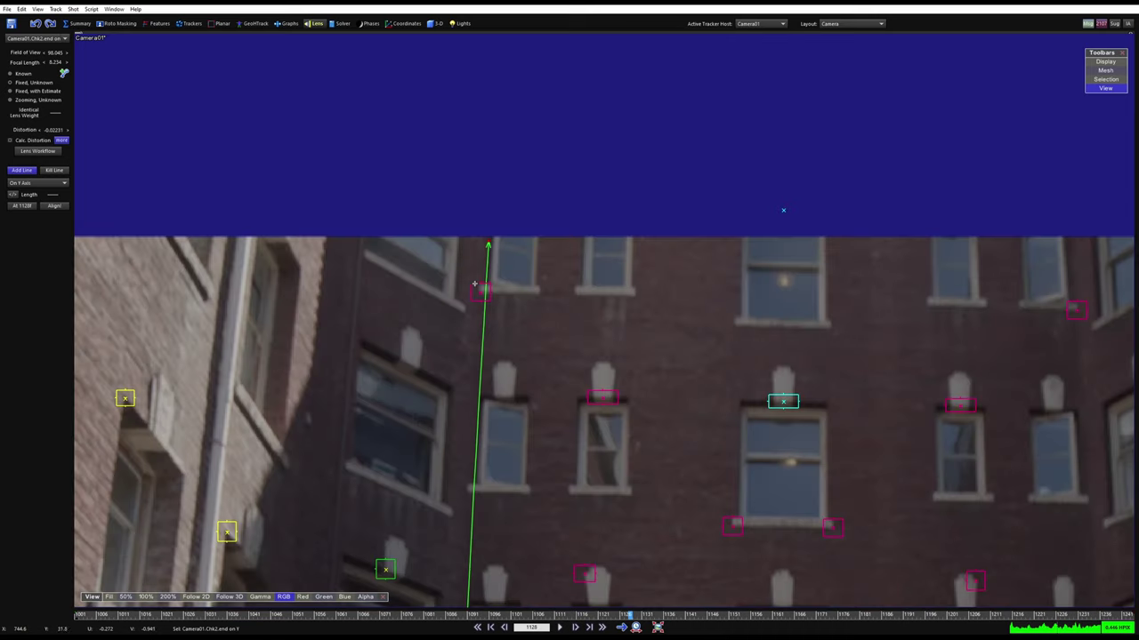
middle_drag(515, 333, 513, 282)
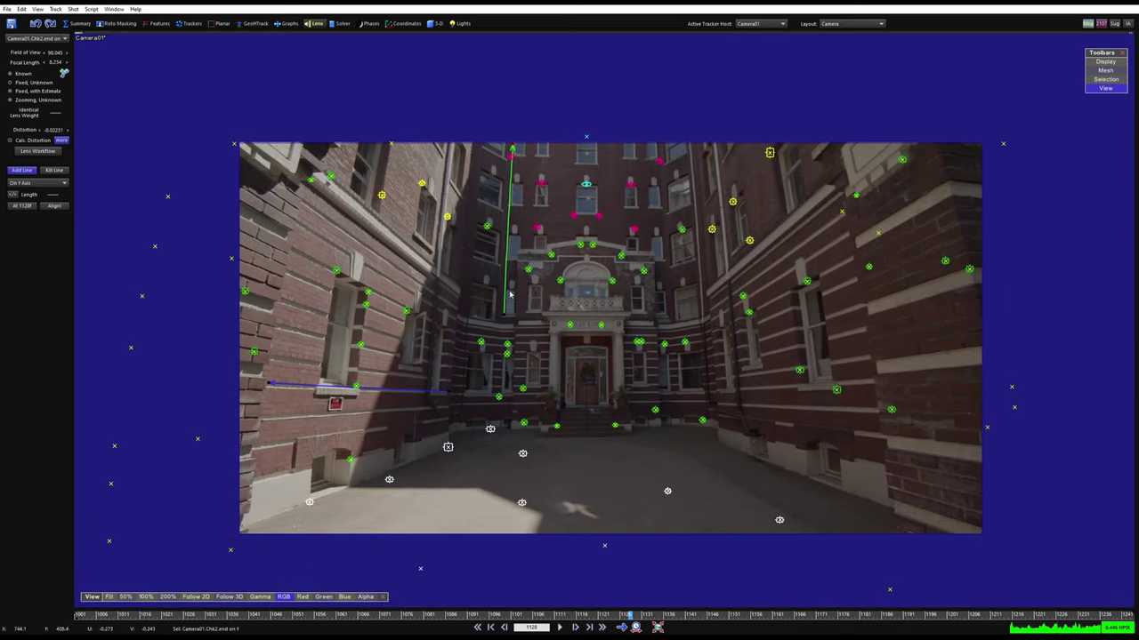
Try to add a third alignment line horizontally across the facade's base at door level, oriented on the X axis
scroll(471, 387, up, 3)
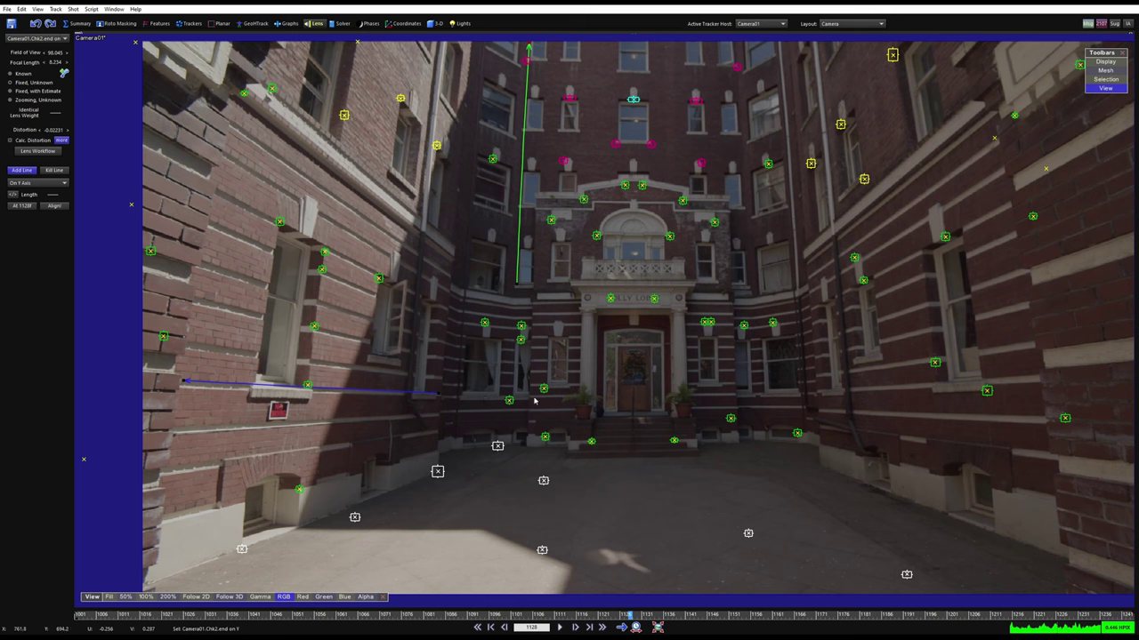
drag(534, 401, 628, 398)
right_click(763, 400)
click(805, 442)
click(637, 408)
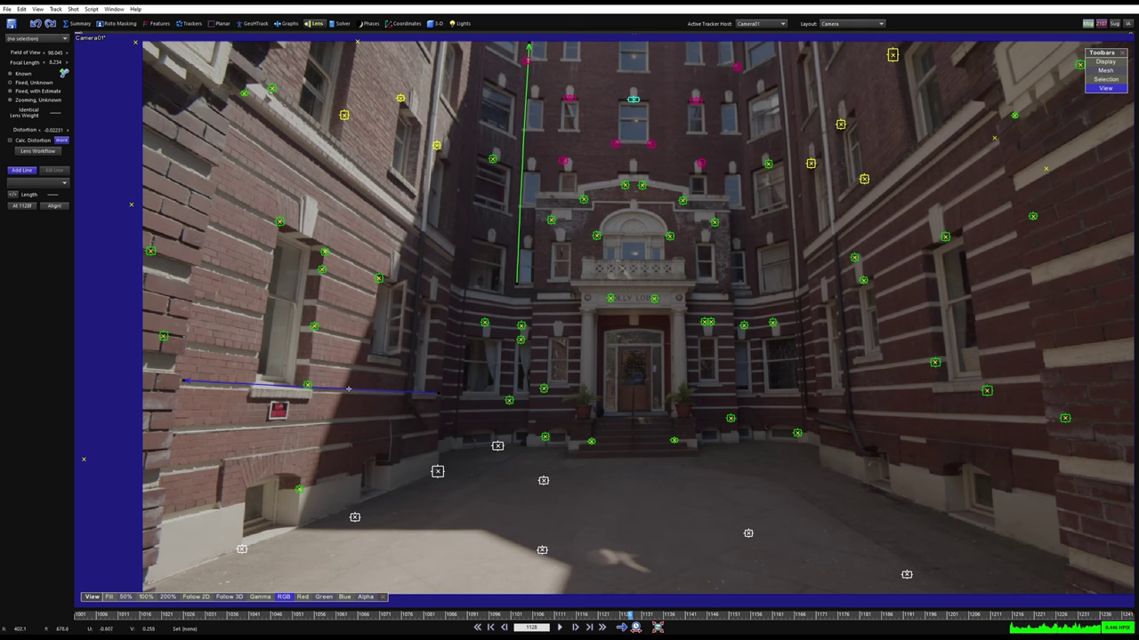
middle_drag(928, 314, 517, 365)
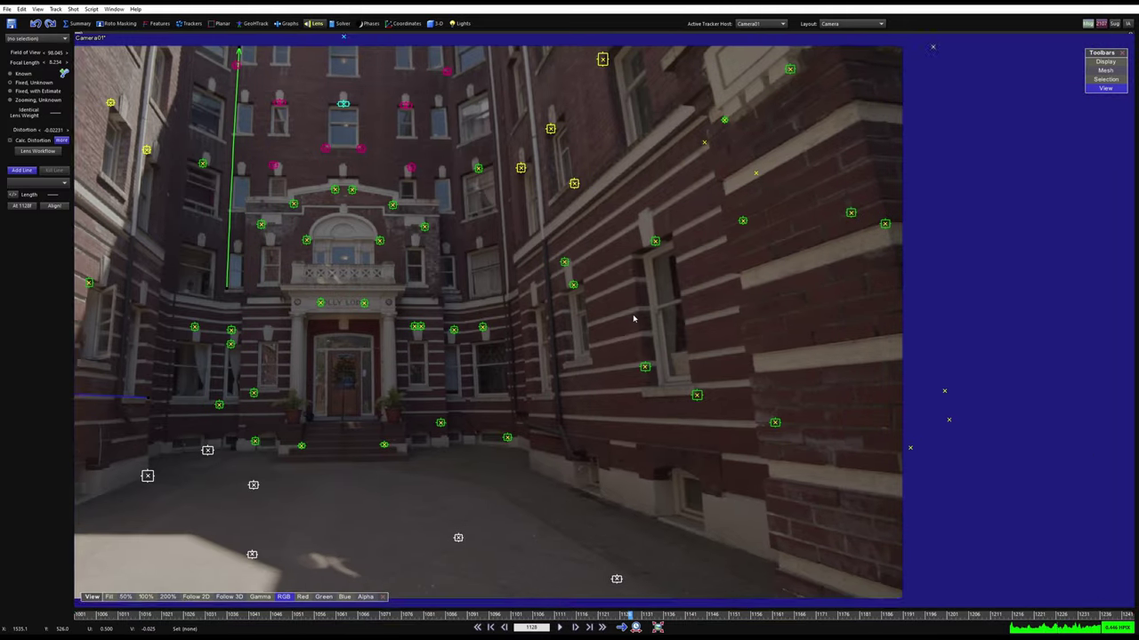
middle_drag(598, 442, 623, 536)
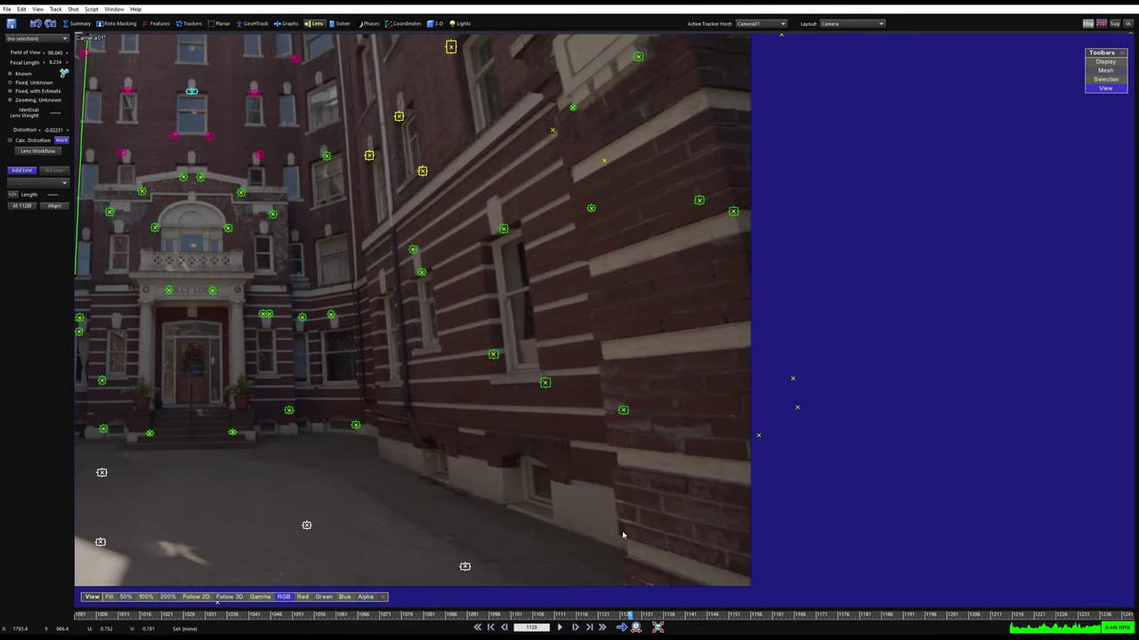
Draw an alignment line up the outer corner of the right-hand brick wall and orient it Parallel to Y Axis
drag(618, 537, 532, 132)
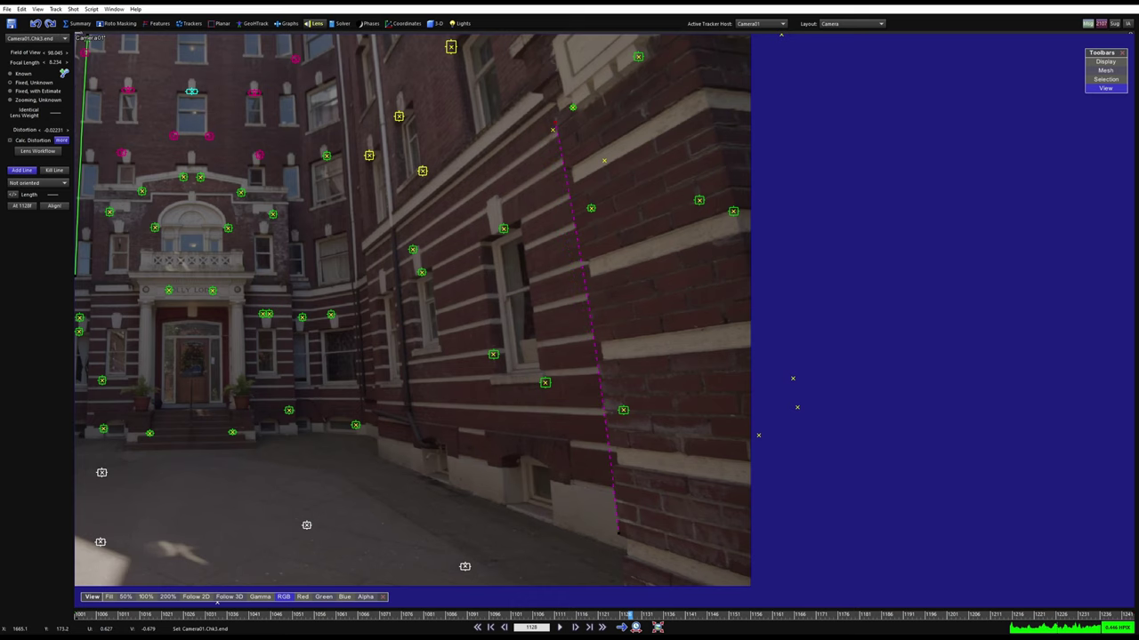
right_click(553, 126)
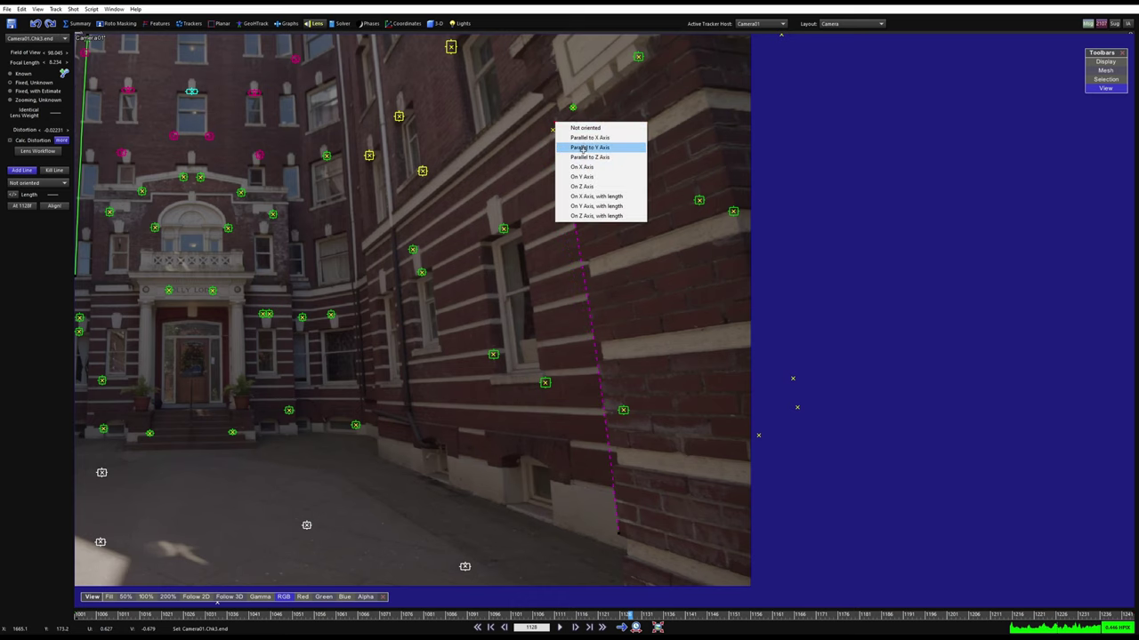
click(580, 147)
scroll(558, 128, up, 2)
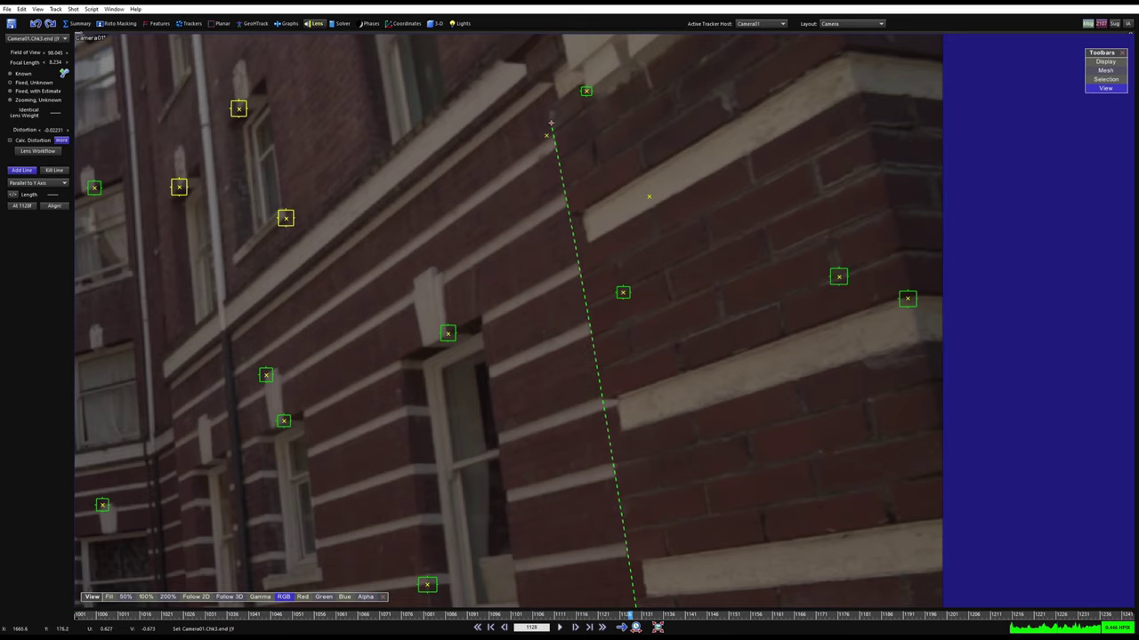
Add an alignment line up the outer corner of the left-hand brick wall, oriented Parallel to Y Axis
scroll(551, 123, down, 5)
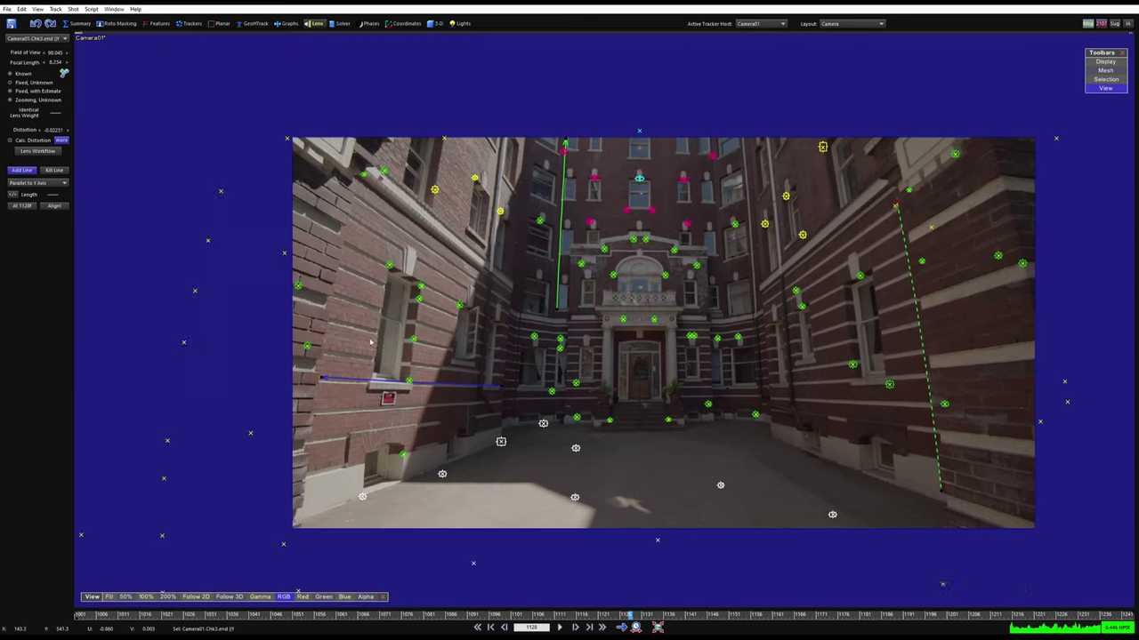
middle_drag(371, 343, 471, 344)
scroll(471, 344, up, 2)
drag(373, 580, 388, 443)
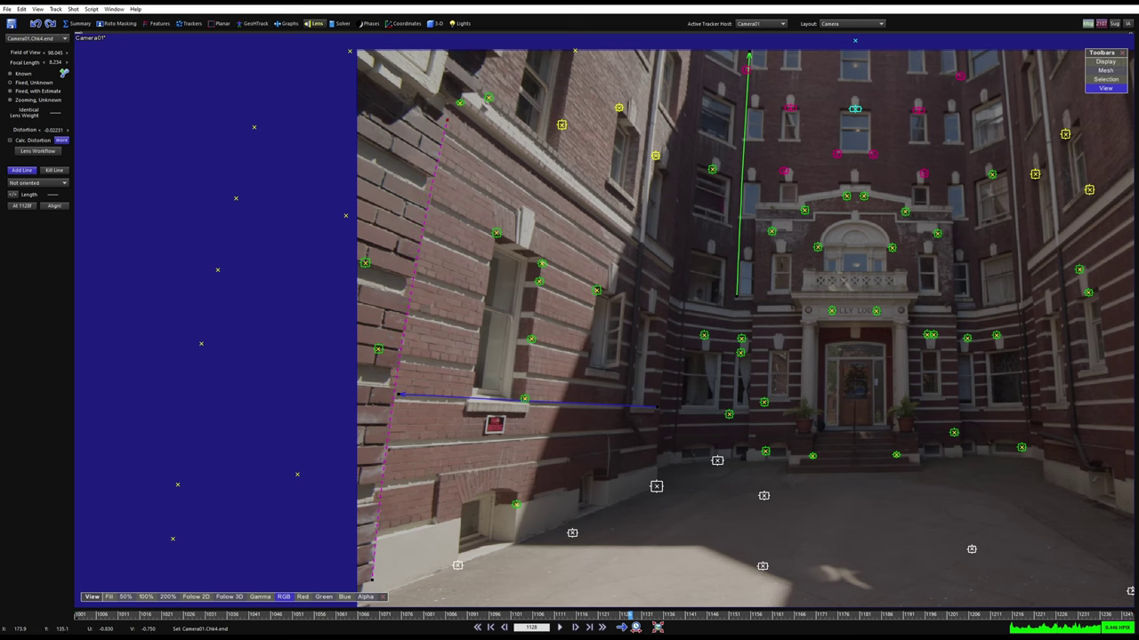
right_click(448, 119)
click(457, 146)
middle_drag(593, 313, 403, 372)
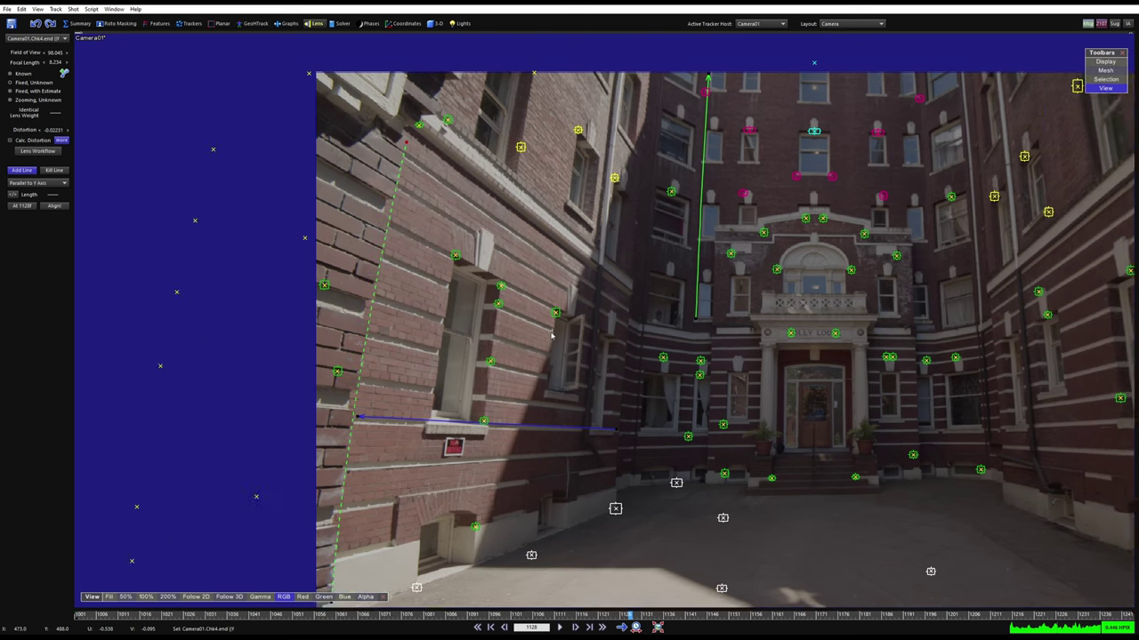
middle_drag(775, 332, 682, 349)
scroll(652, 336, up, 2)
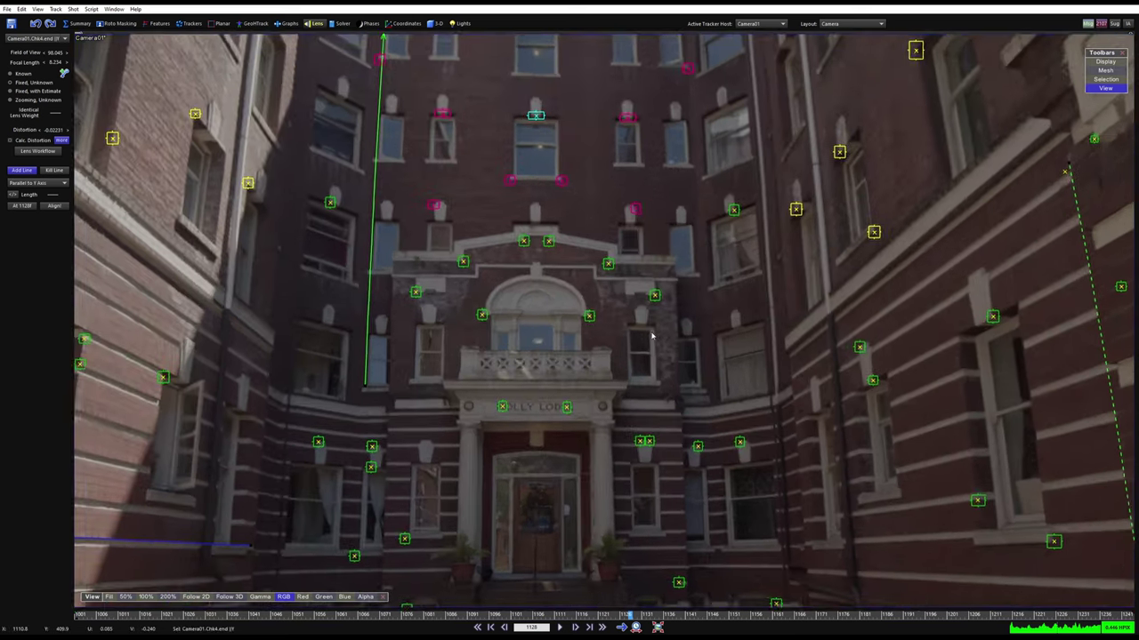
middle_drag(628, 384, 612, 346)
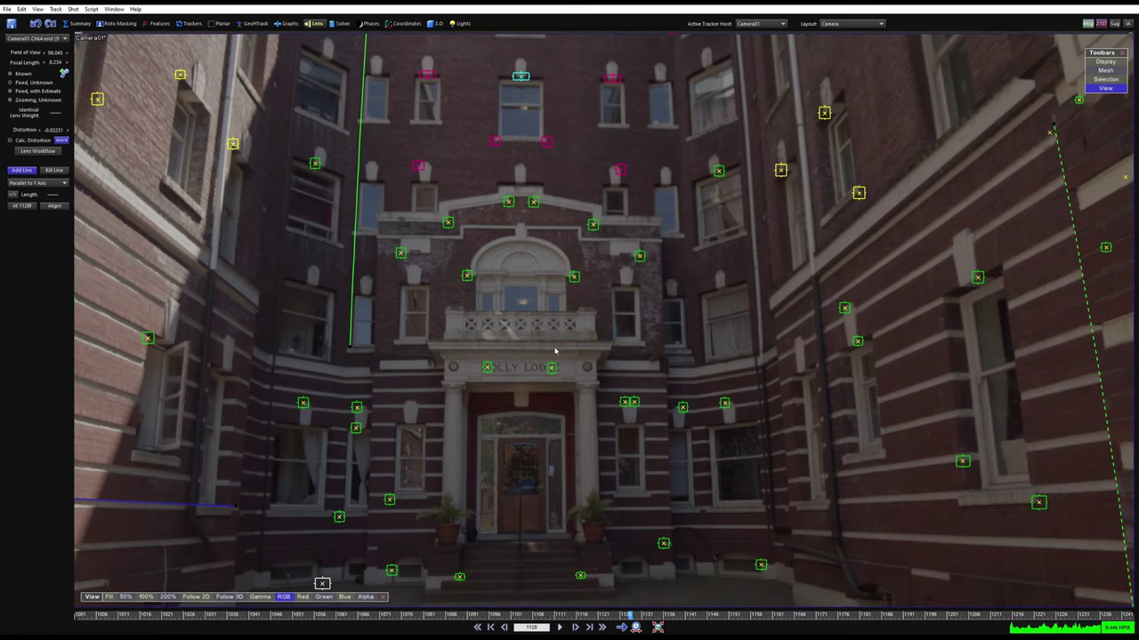
middle_drag(525, 250, 513, 442)
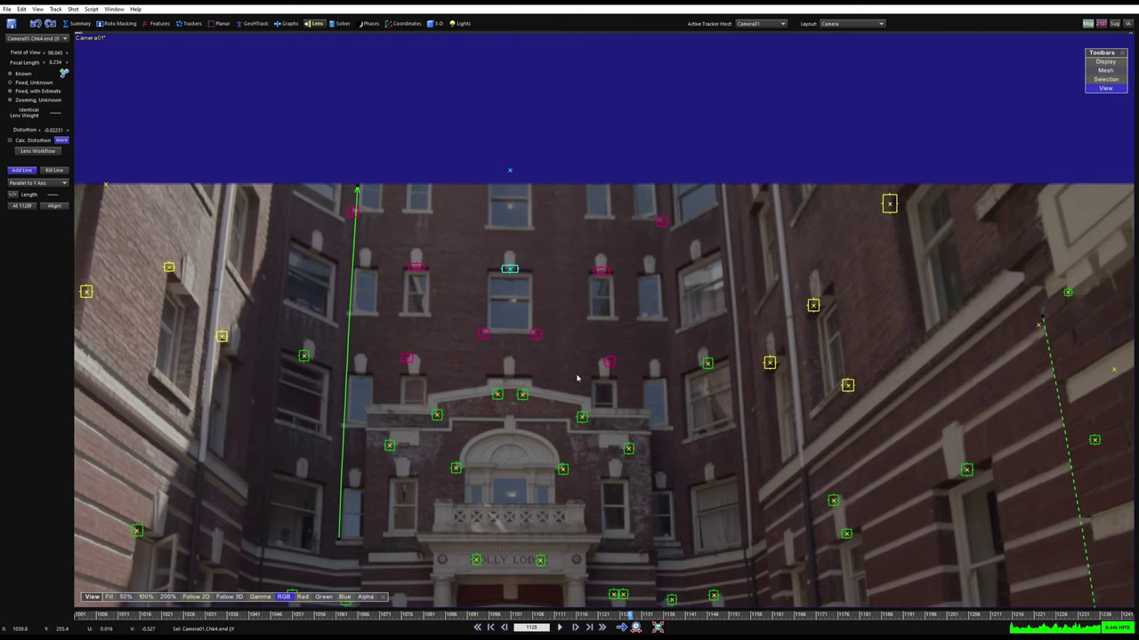
scroll(590, 345, up, 2)
middle_drag(597, 361, 580, 317)
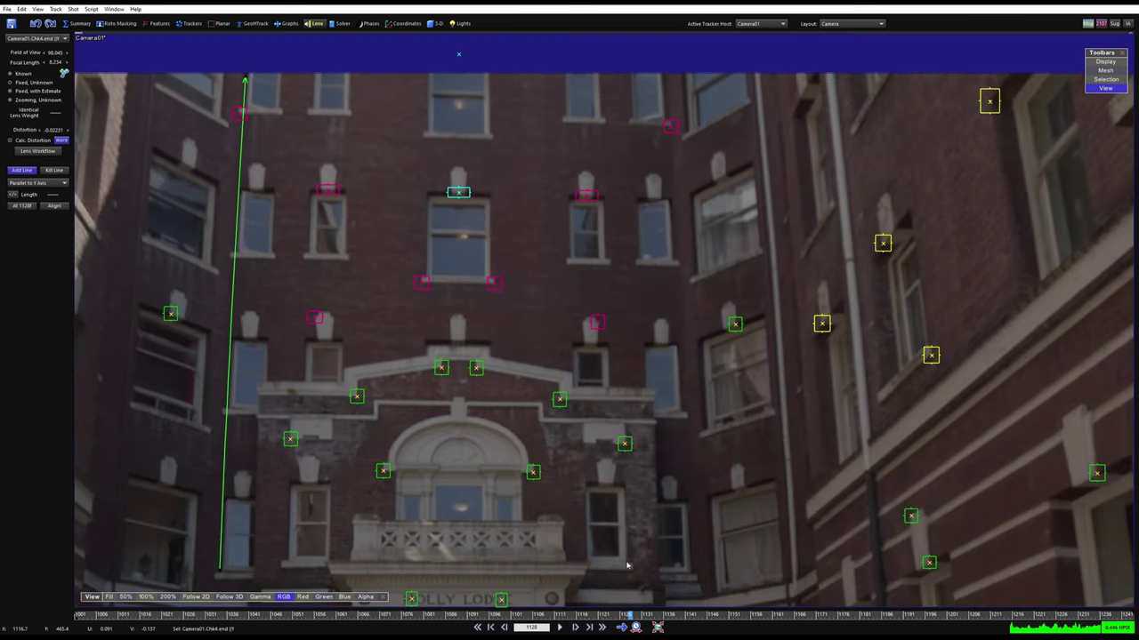
drag(626, 564, 622, 337)
drag(604, 424, 613, 429)
click(620, 436)
middle_drag(617, 518, 587, 414)
key(ctrl+z)
key(ctrl+z)
Add a vertical alignment line along the right edge of the building's central facade, oriented Parallel to Y Axis
middle_drag(619, 342, 572, 481)
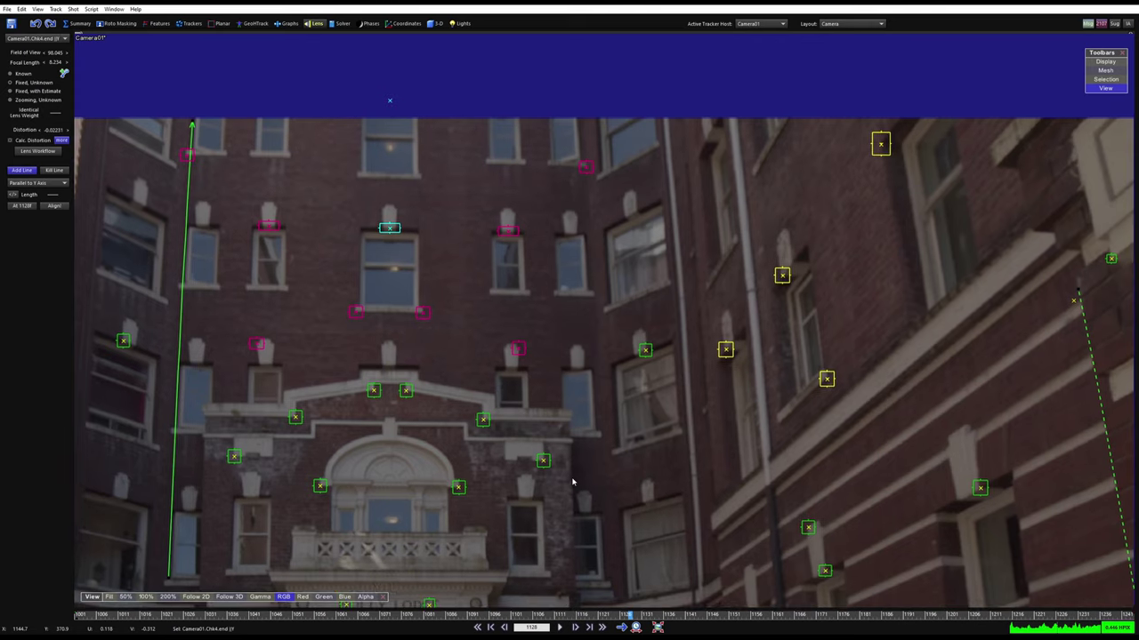
click(604, 578)
right_click(579, 146)
click(600, 172)
scroll(579, 283, down, 5)
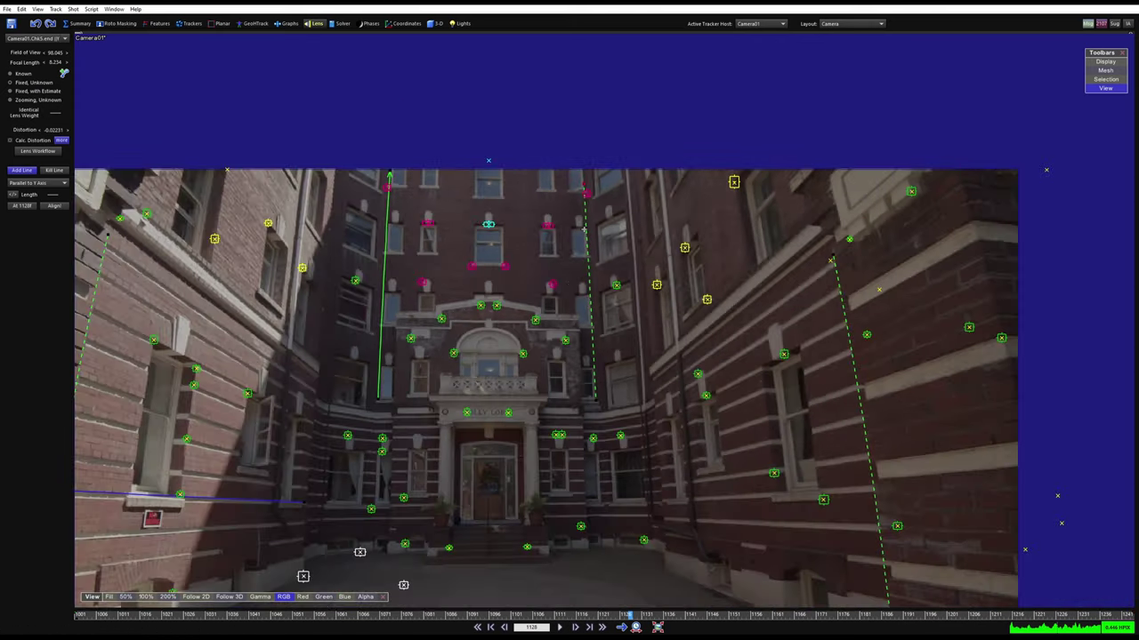
Try adjusting the lens distortion value and undo the change
middle_drag(579, 282, 621, 235)
scroll(621, 235, up, 2)
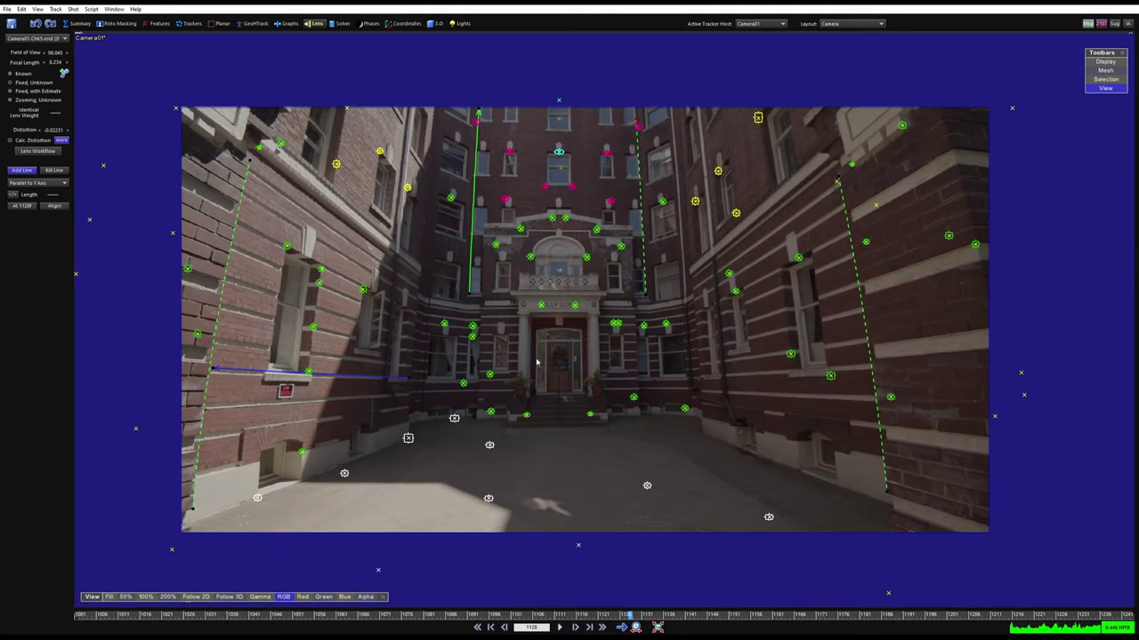
middle_drag(867, 365, 705, 338)
scroll(705, 337, up, 1)
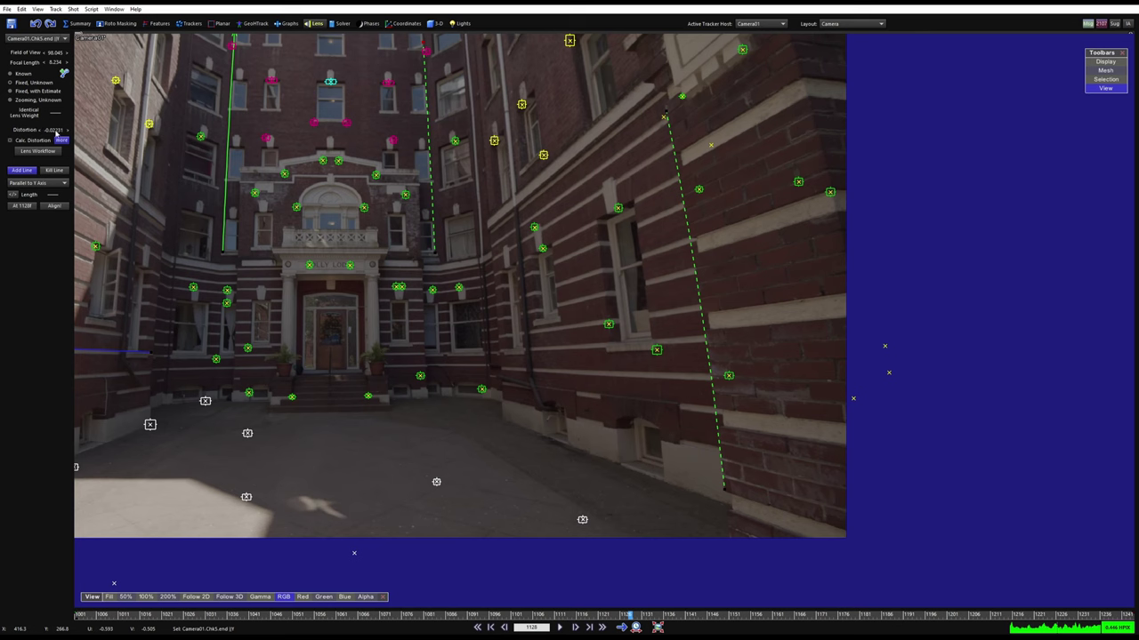
drag(55, 131, 33, 132)
key(ctrl+z)
Draw an alignment line along the receding trim below the left wall's cornice and orient it Parallel to Z Axis
middle_drag(638, 368, 709, 460)
middle_drag(650, 318, 829, 231)
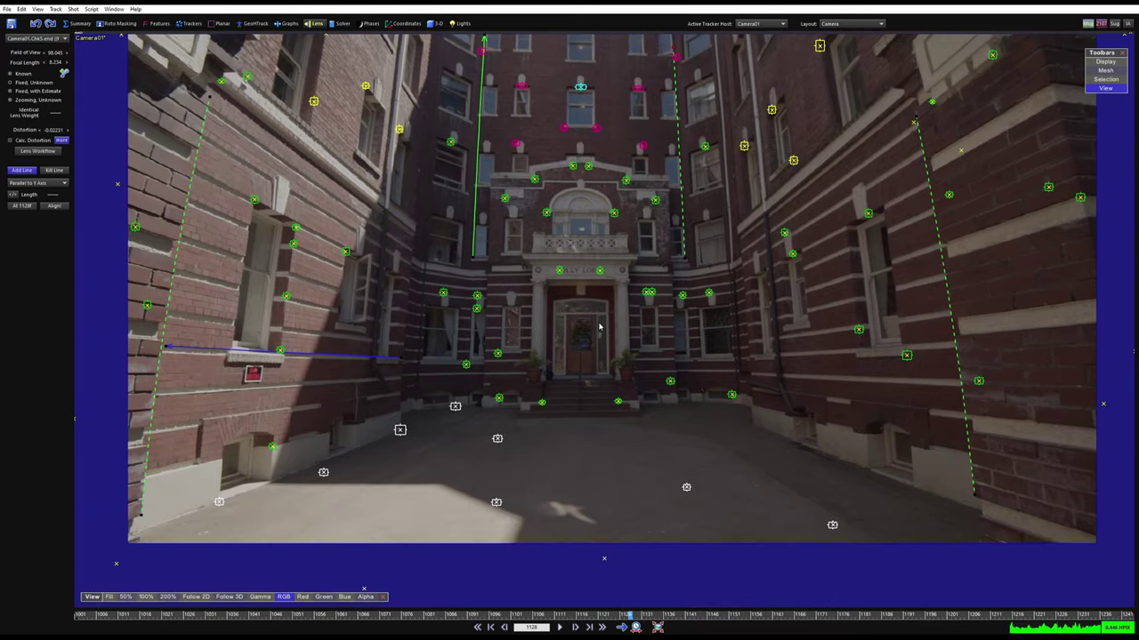
middle_drag(599, 327, 584, 363)
scroll(214, 178, up, 3)
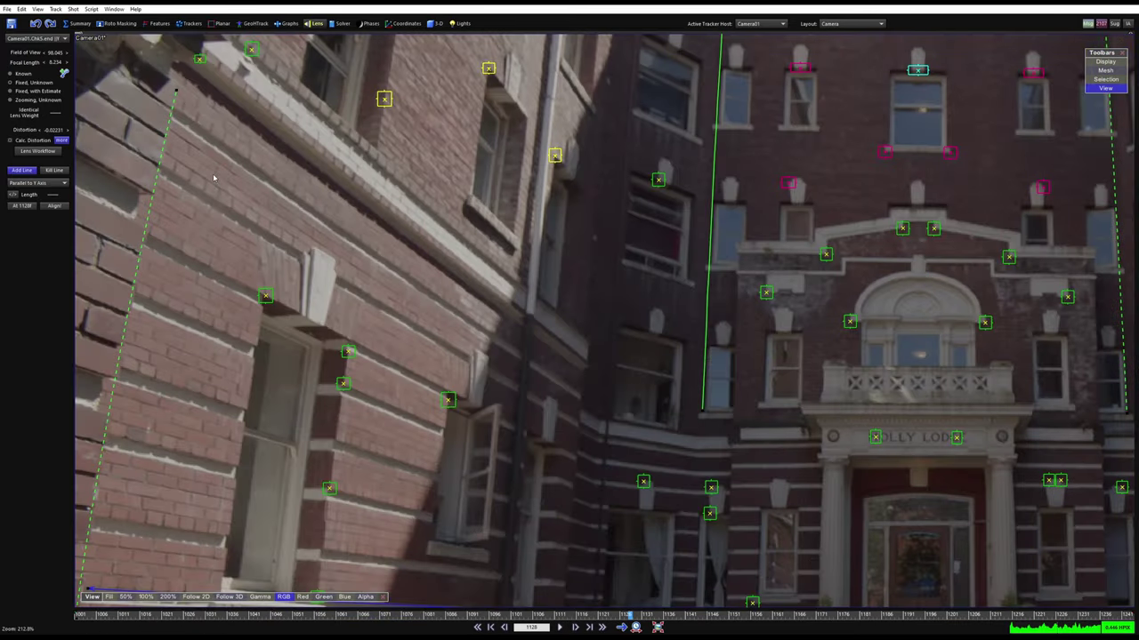
drag(419, 290, 523, 357)
right_click(518, 350)
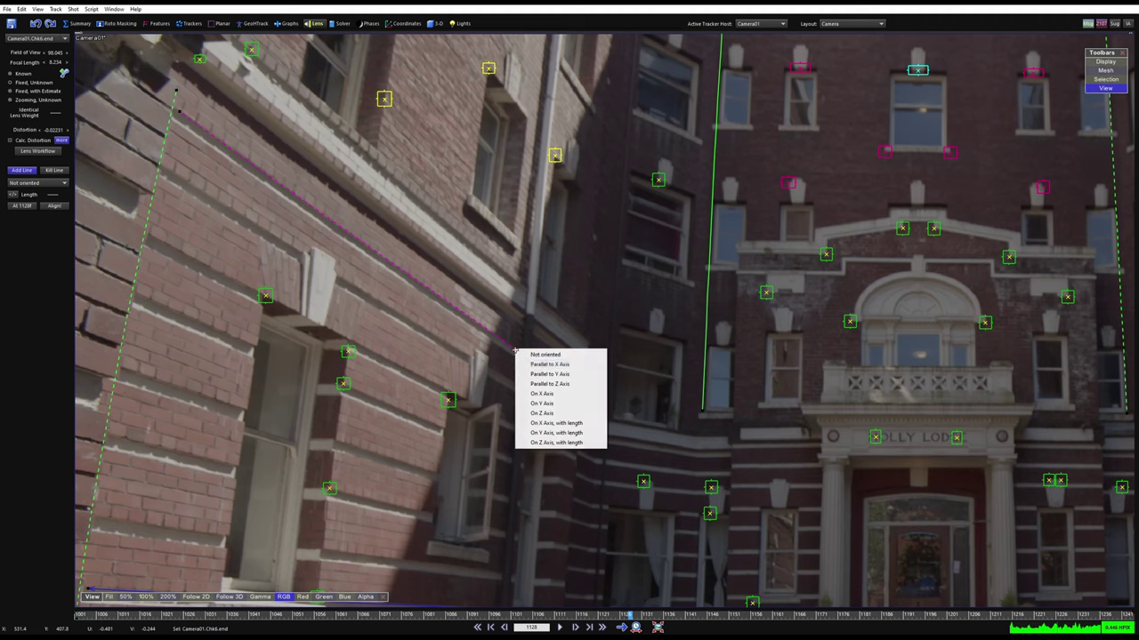
click(546, 384)
Add an alignment line along the underside of the right wall's receding cornice, oriented Parallel to Z Axis
mouse_move(832, 357)
middle_down()
mouse_move(681, 355)
mouse_move(668, 330)
mouse_move(605, 360)
middle_up()
scroll(754, 292, up, 2)
scroll(754, 290, up, 2)
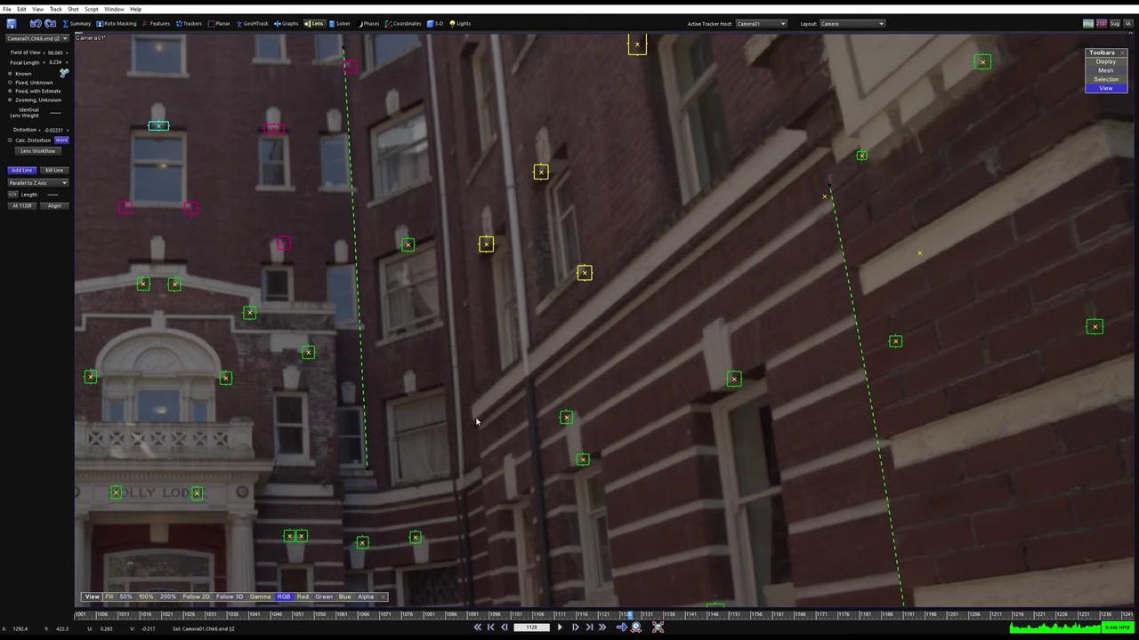
drag(476, 422, 781, 216)
right_click(798, 145)
click(827, 179)
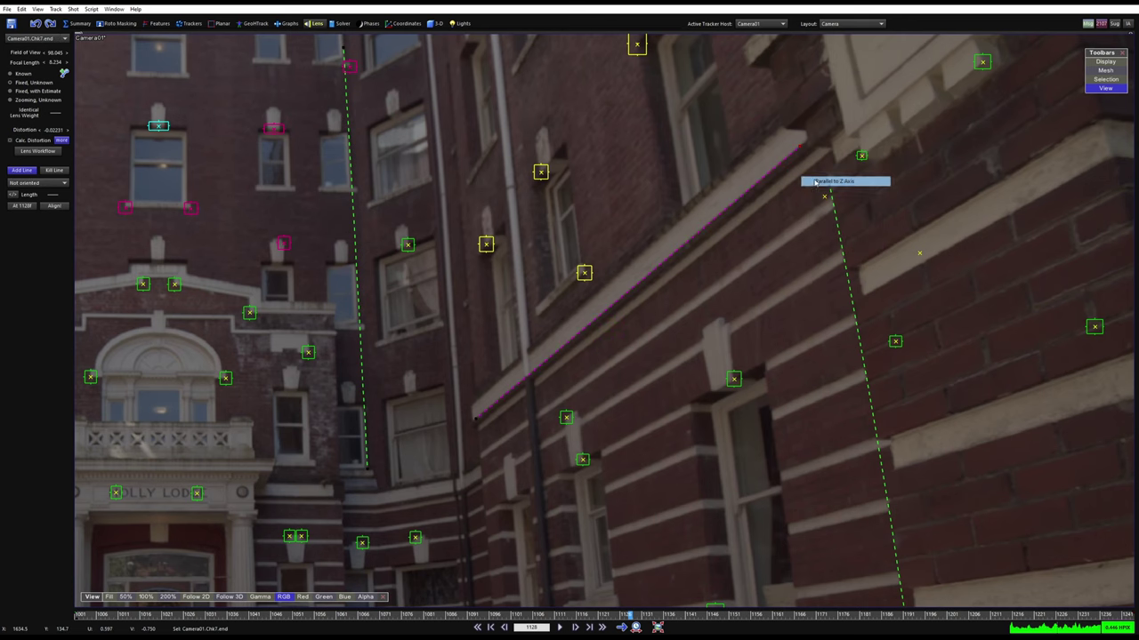
Draw an alignment line along the lower white brick band of the right wall and orient it Parallel to Z Axis
scroll(759, 315, up, 3)
scroll(524, 315, up, 2)
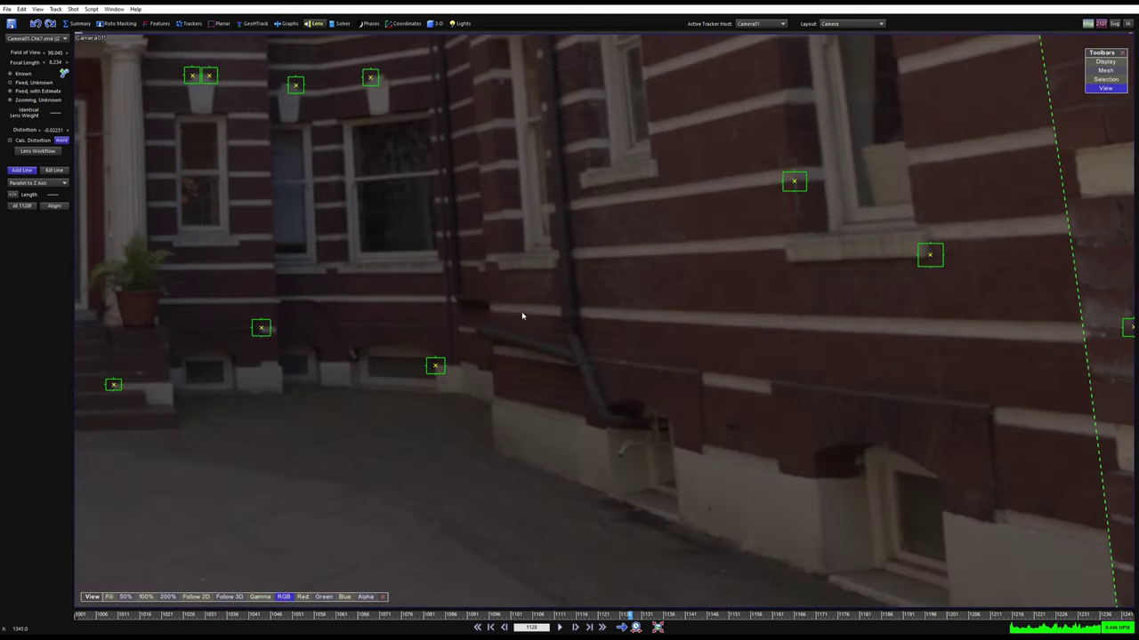
drag(493, 311, 756, 348)
drag(1055, 350, 1048, 338)
right_click(1048, 340)
Add a horizontal alignment line across the central facade just above the entrance door, oriented Parallel to X Axis
scroll(837, 363, down, 3)
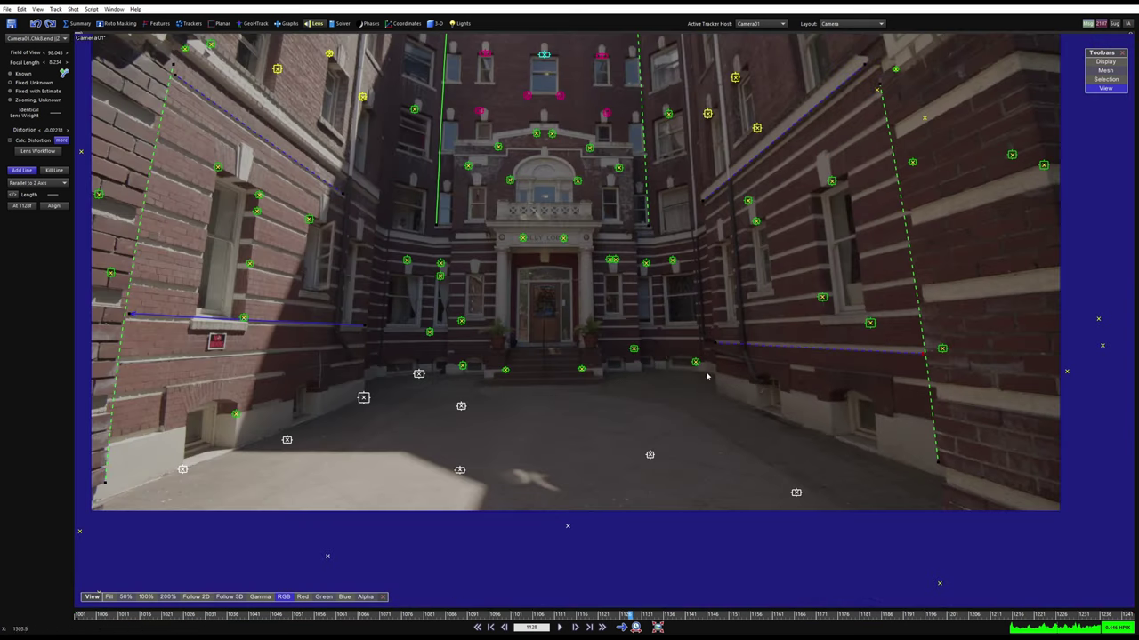
middle_drag(673, 376, 674, 438)
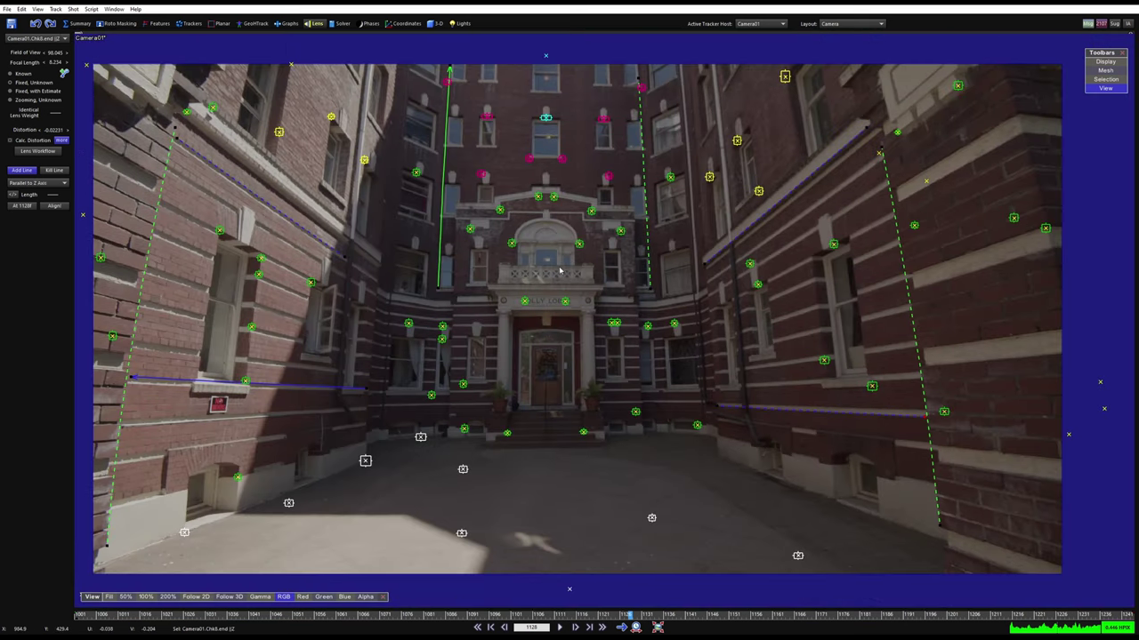
middle_drag(437, 328, 500, 347)
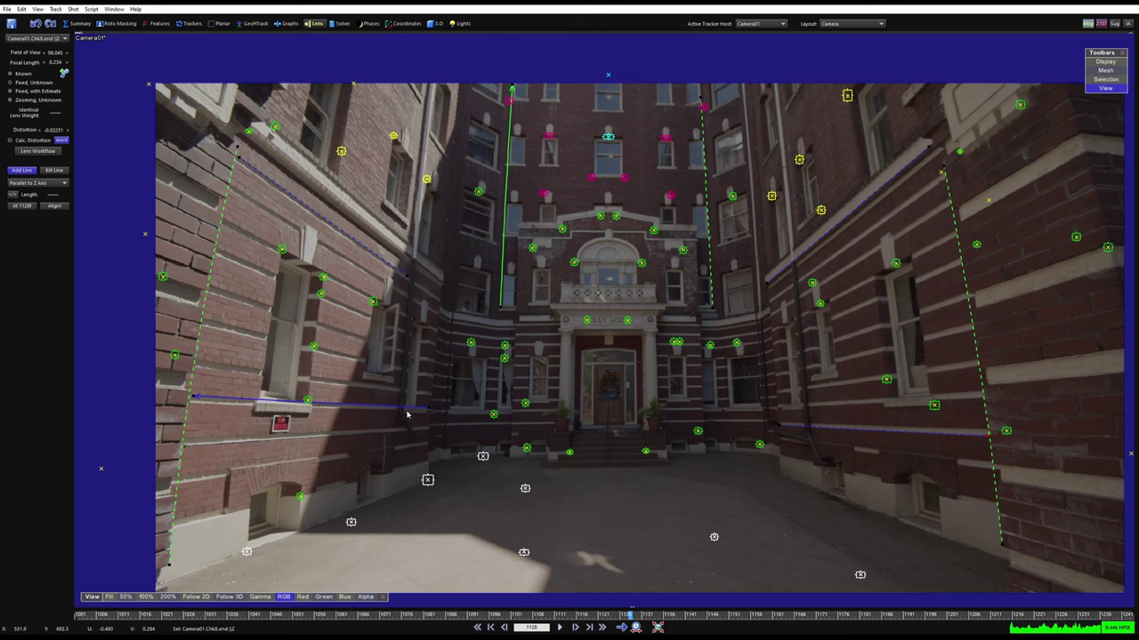
scroll(616, 364, up, 5)
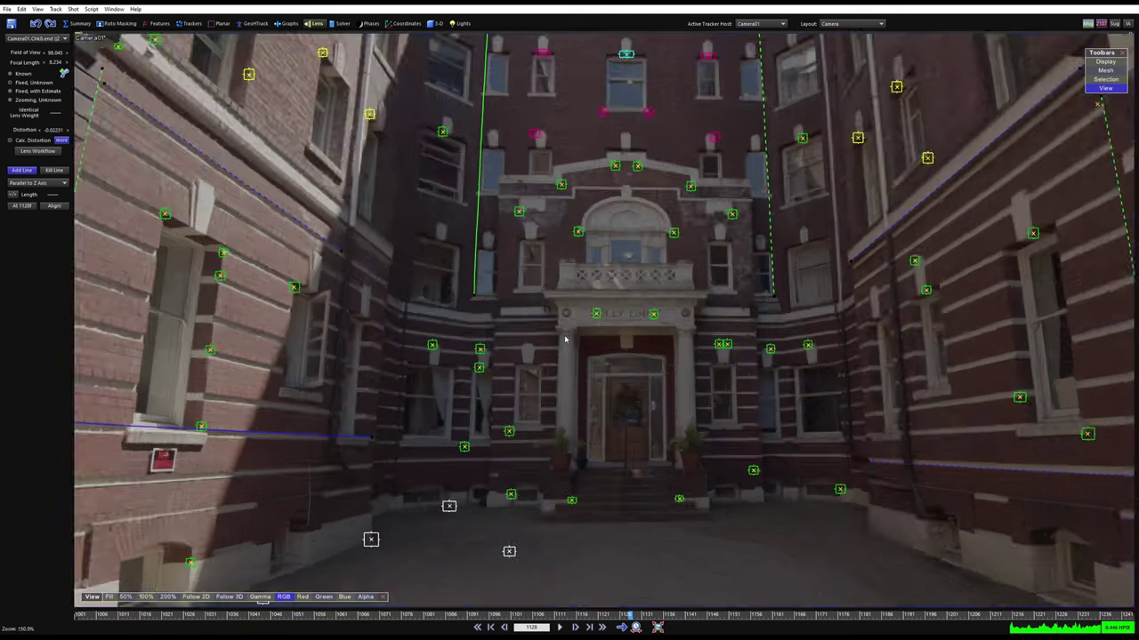
scroll(430, 285, up, 2)
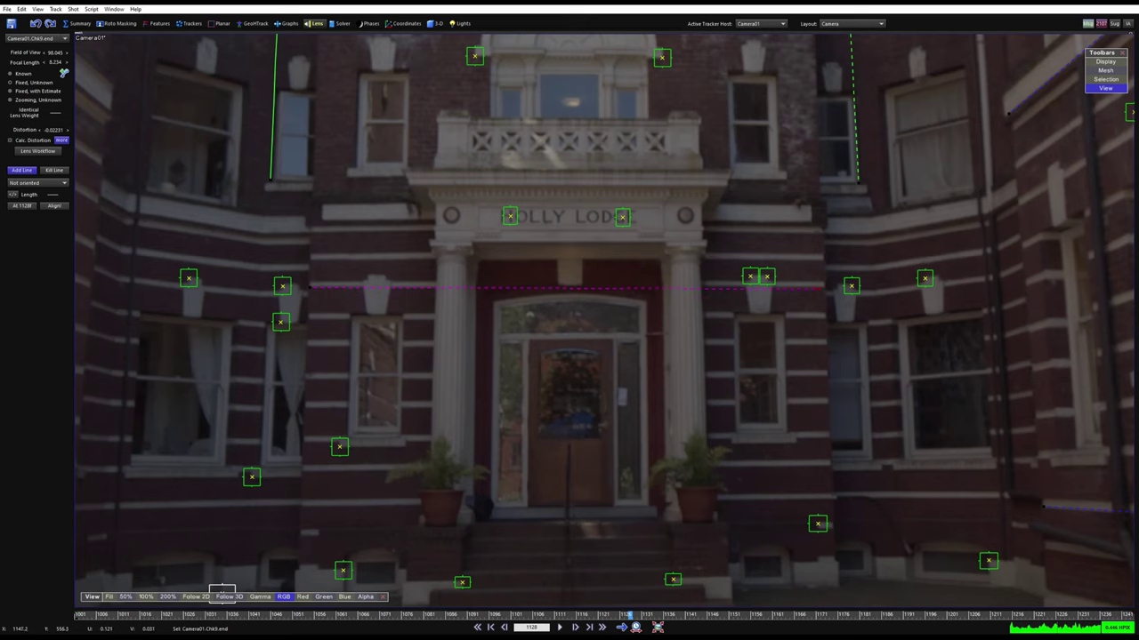
right_click(826, 286)
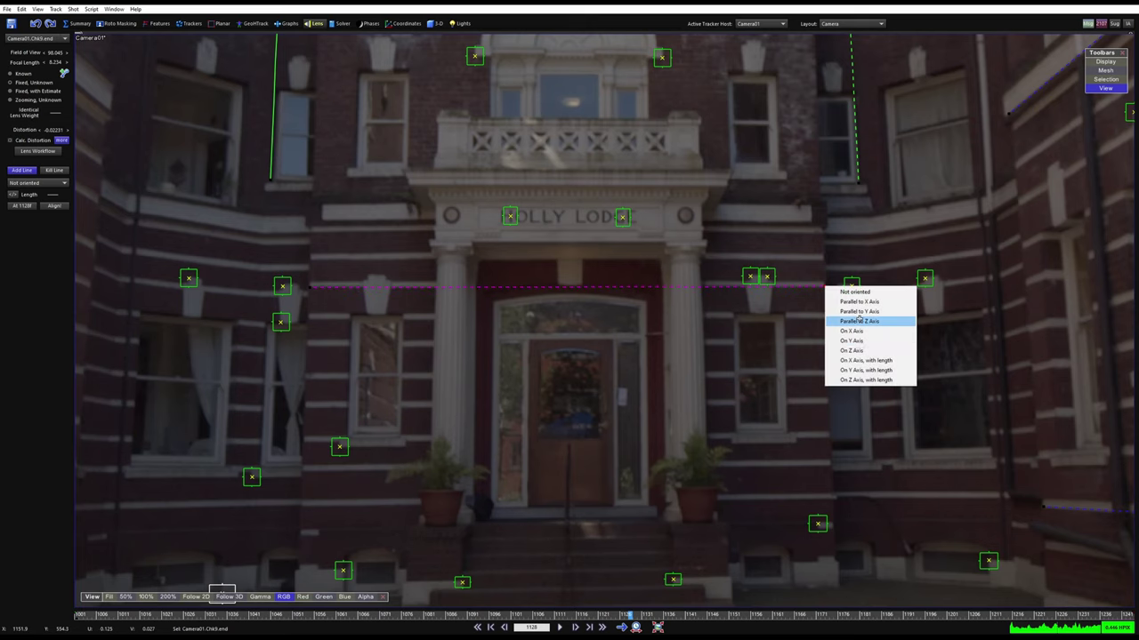
click(859, 303)
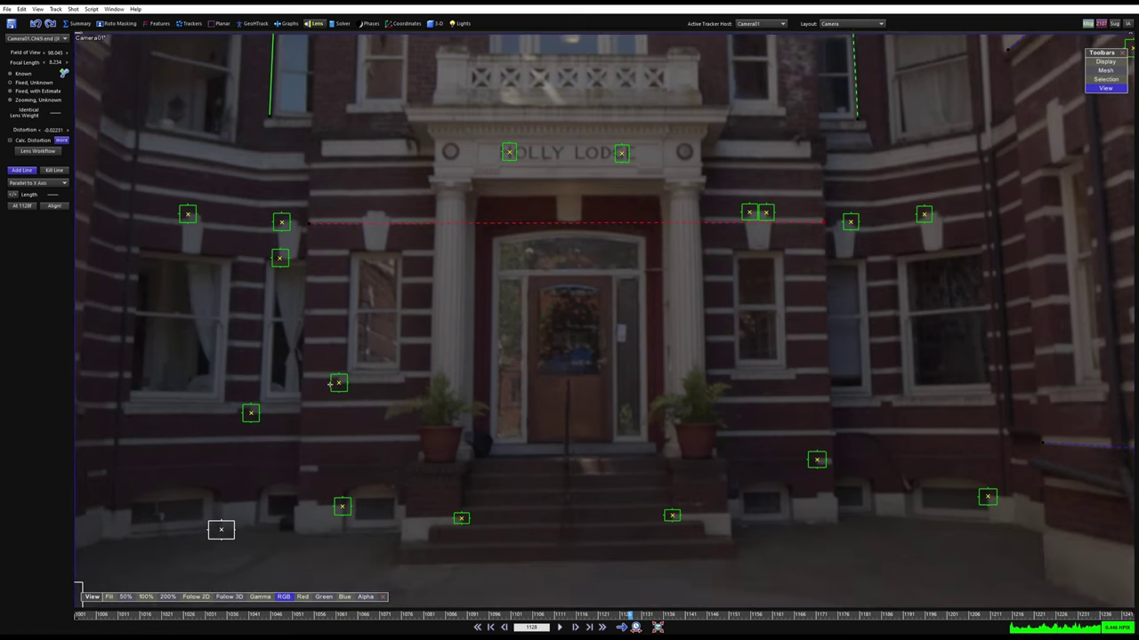
Draw a second horizontal line across the entrance facade, below the ground-floor windows, and orient it Parallel to X Axis
click(304, 409)
right_click(828, 400)
click(860, 418)
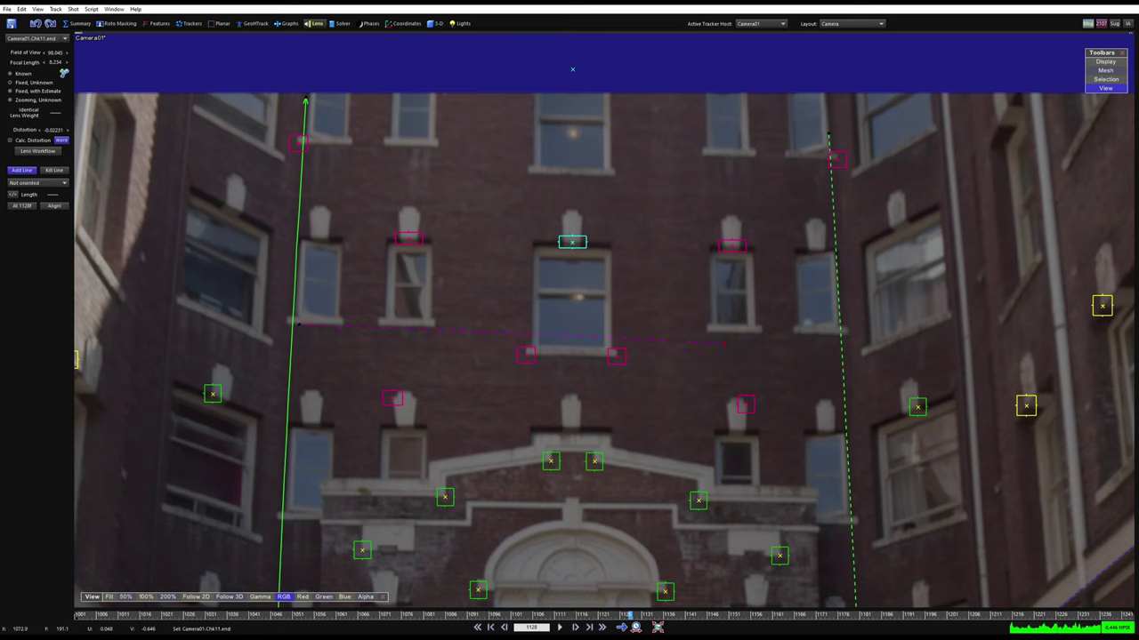
Add two horizontal alignment lines across the upper facade along two rows of window sills, both oriented Parallel to X Axis
right_click(837, 332)
click(850, 348)
right_click(822, 158)
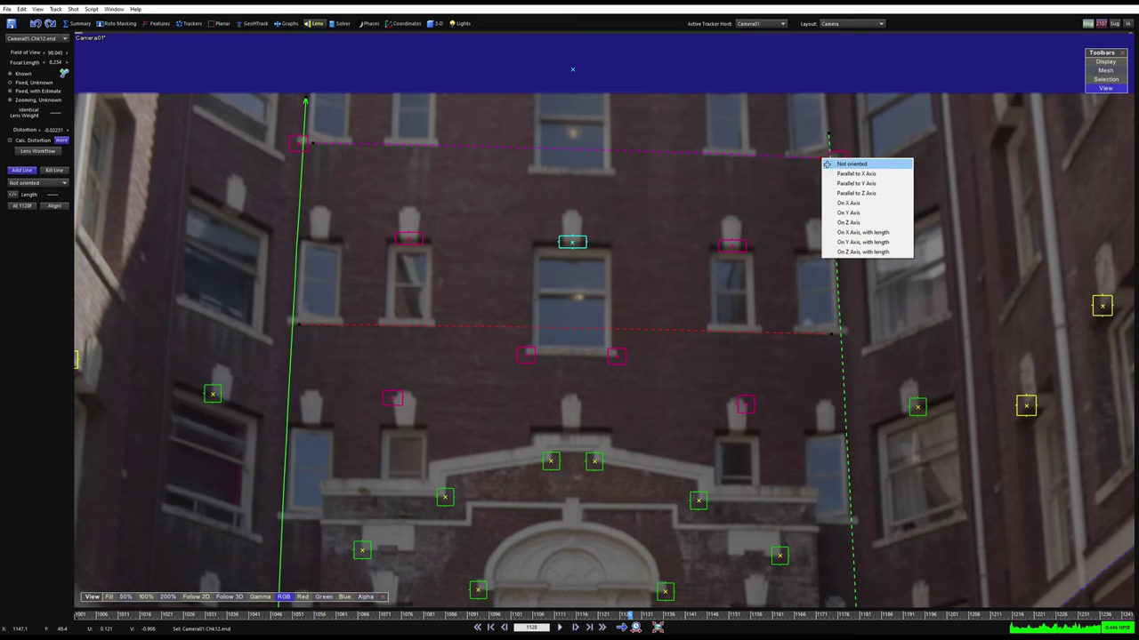
click(833, 175)
scroll(544, 157, down, 4)
Try a lens distortion of -0.01931 to compare the trackers with the solved points, and undo the change
middle_drag(576, 263, 592, 225)
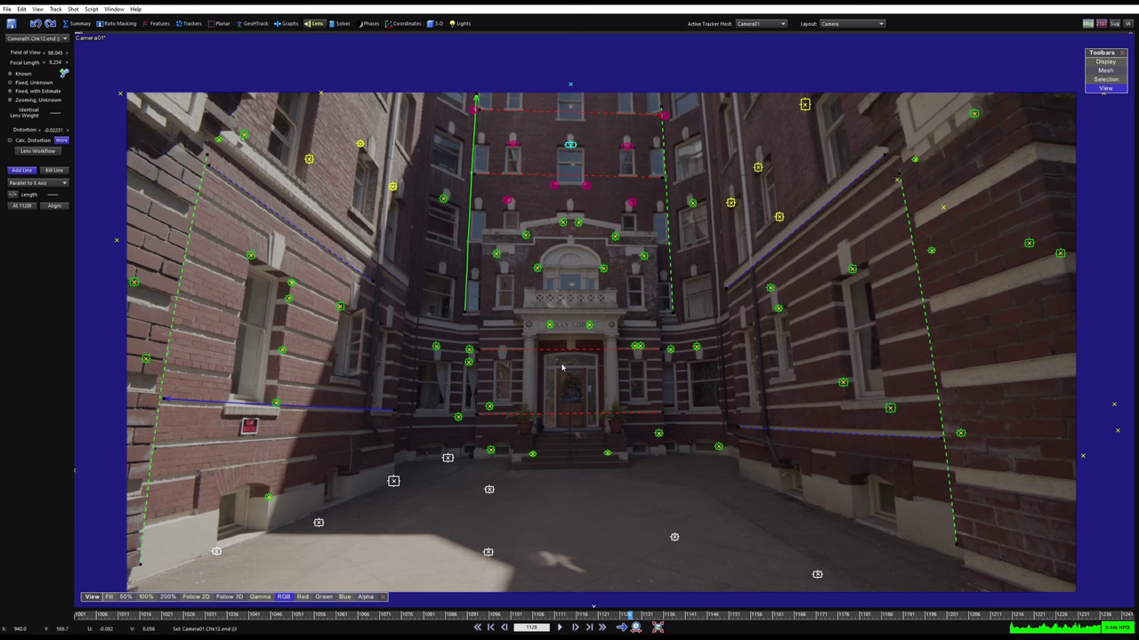
scroll(592, 365, down, 1)
middle_drag(591, 367, 514, 345)
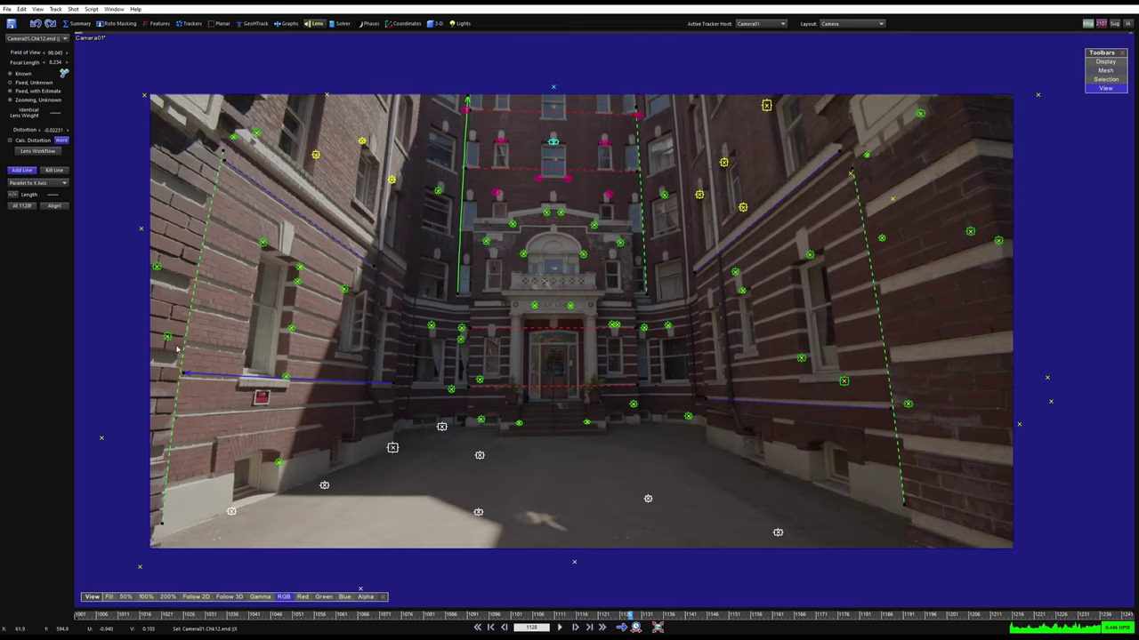
scroll(189, 277, up, 2)
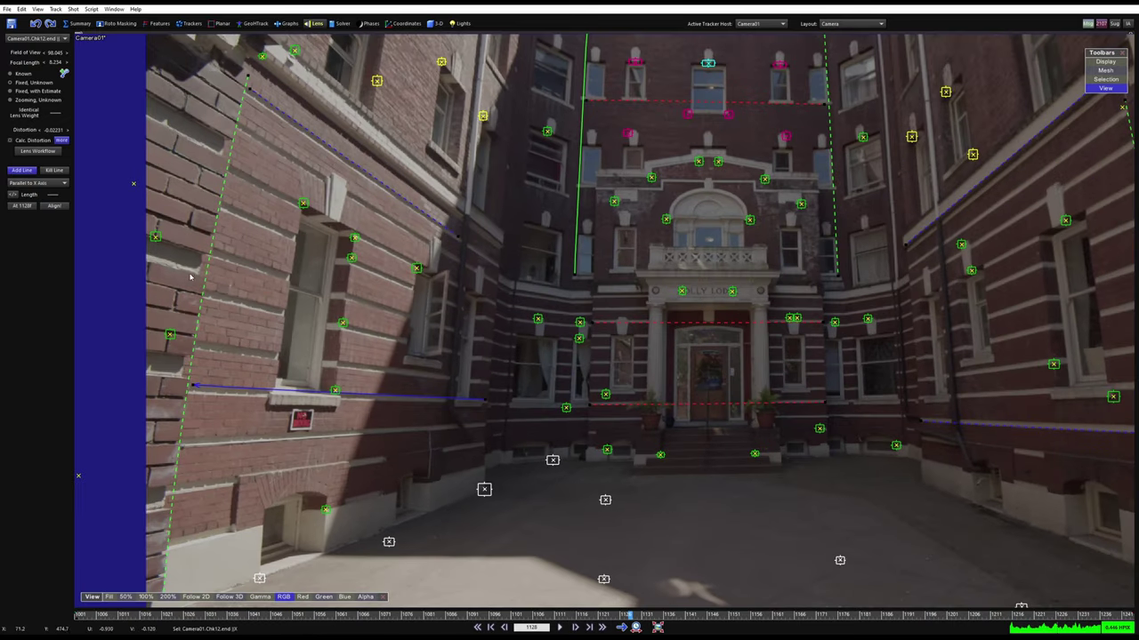
click(59, 140)
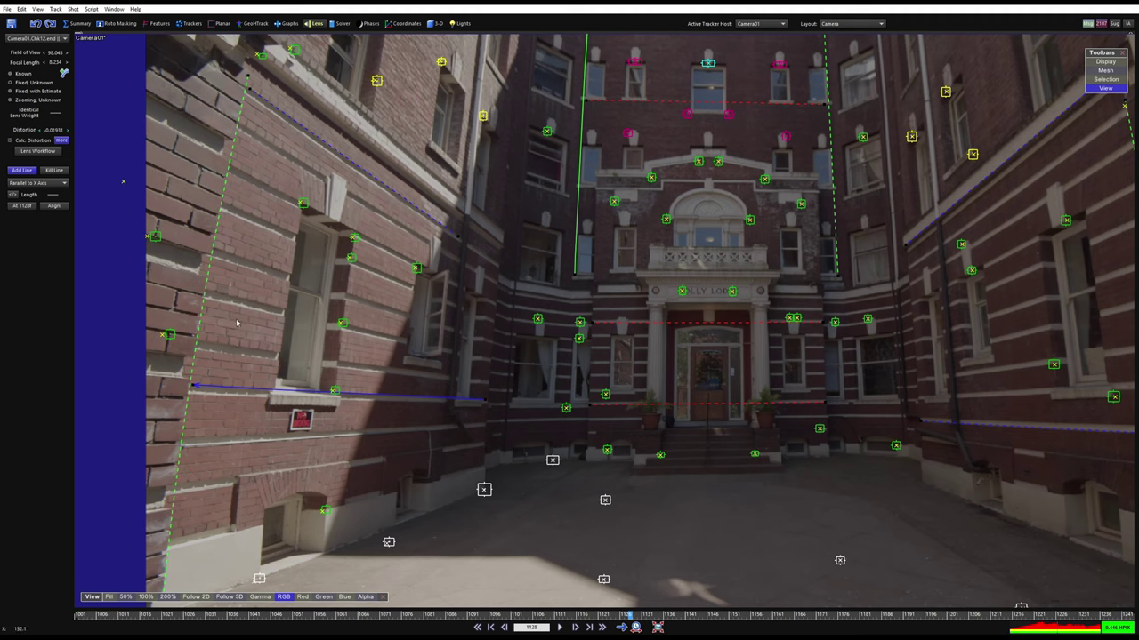
key(ctrl+z)
scroll(180, 328, down, 3)
middle_drag(344, 317, 415, 332)
scroll(400, 327, up, 3)
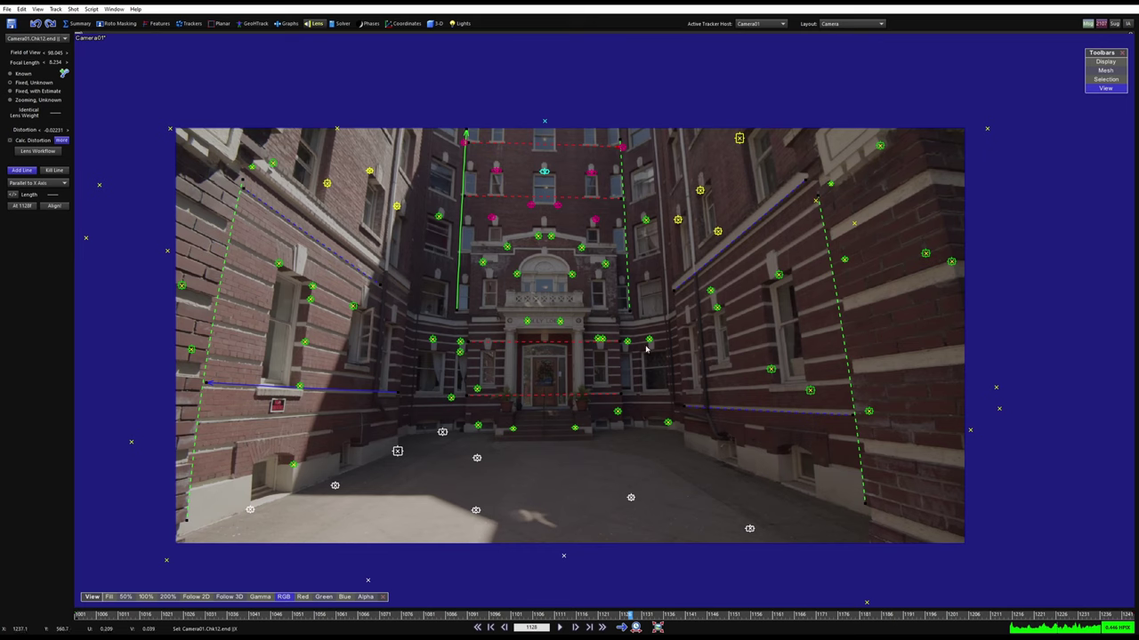
scroll(646, 350, up, 2)
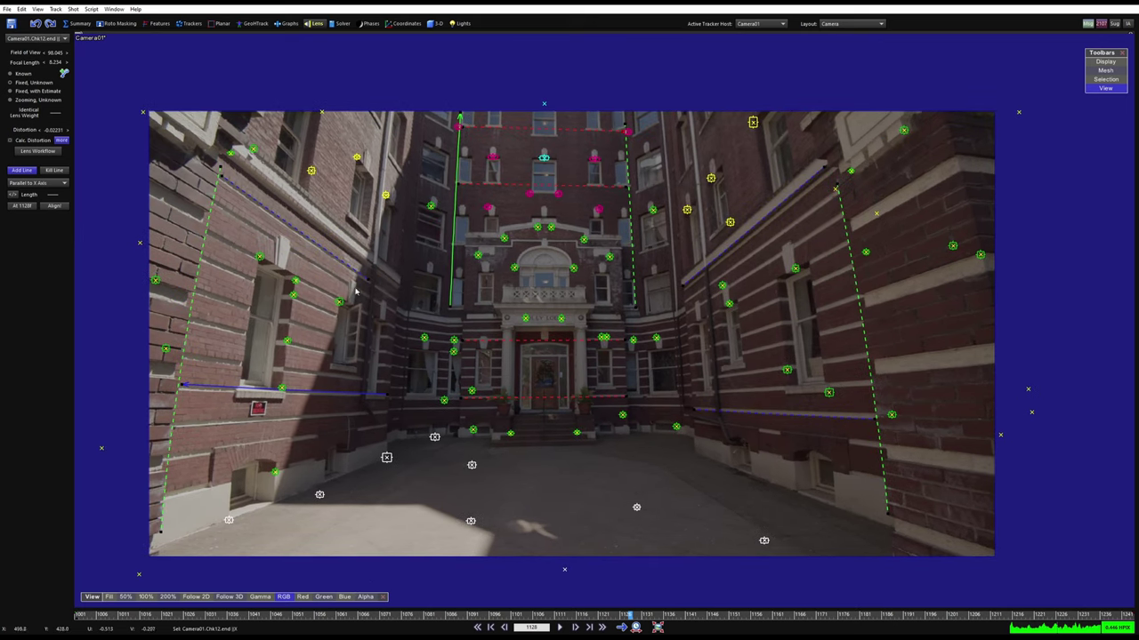
Align the solved scene to the drawn axis lines at frame 1128 while viewing it in perspective, keeping the alignment applied
middle_drag(355, 292, 365, 284)
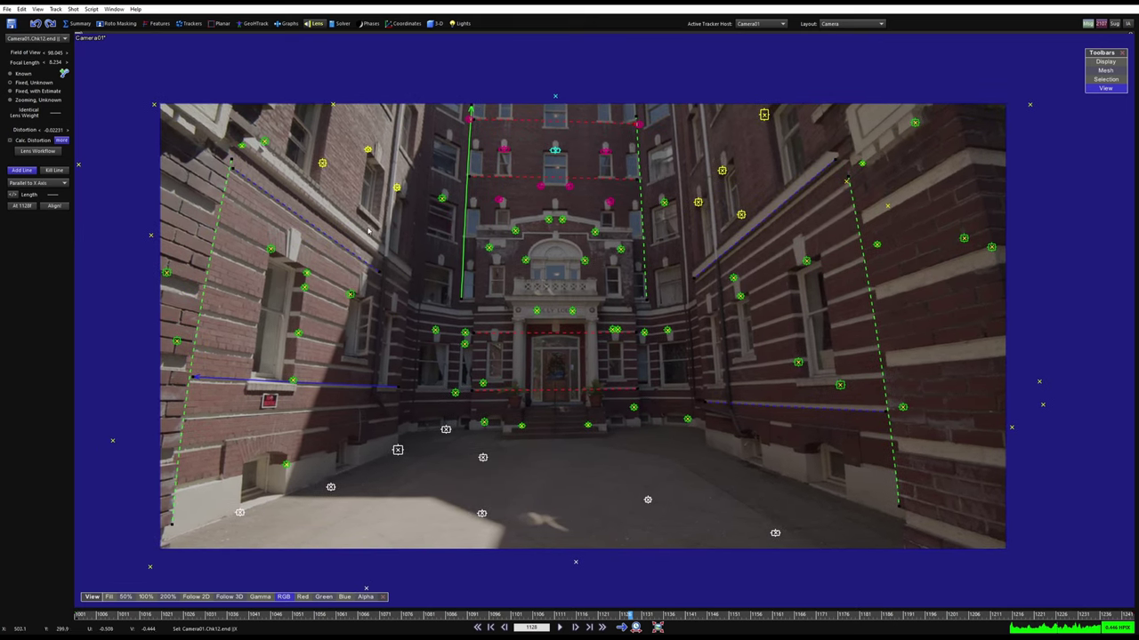
key(5)
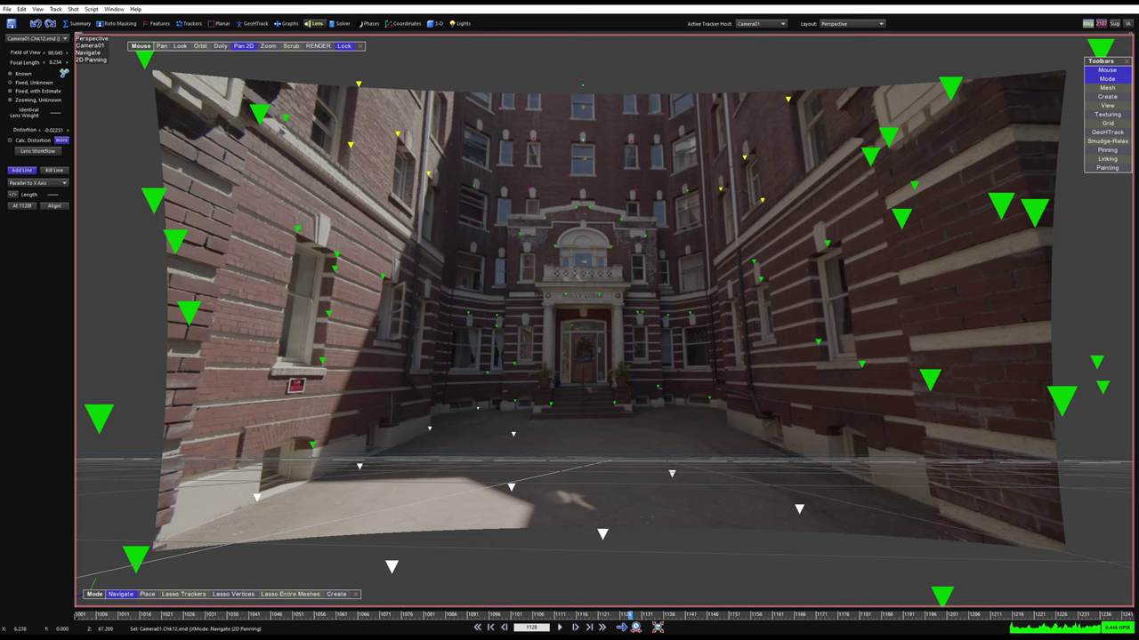
scroll(561, 328, down, 1)
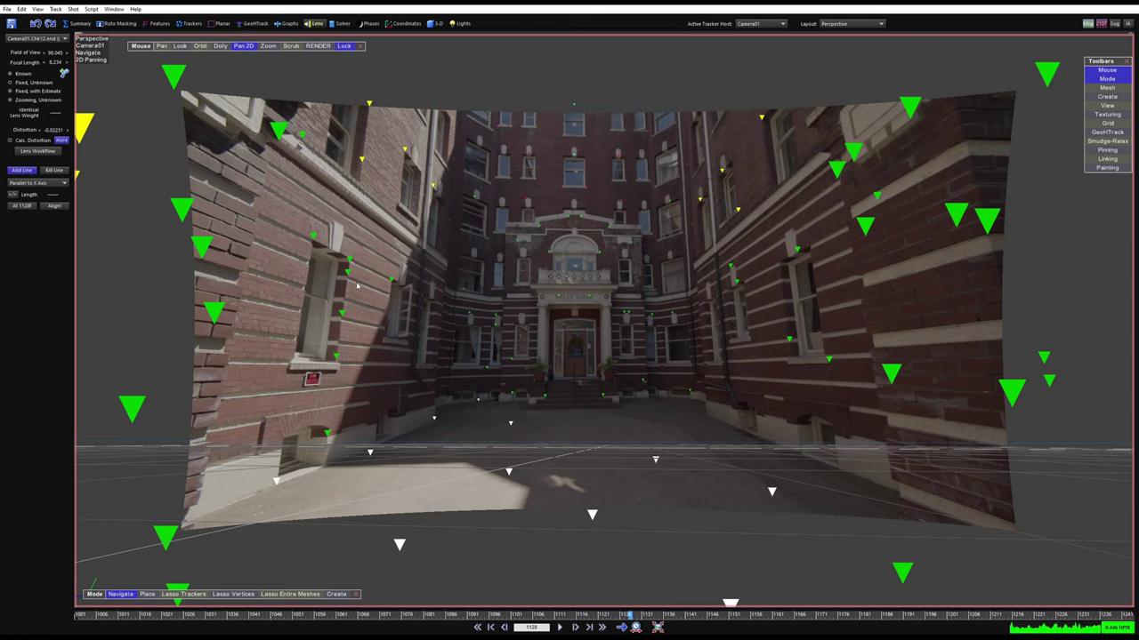
click(55, 206)
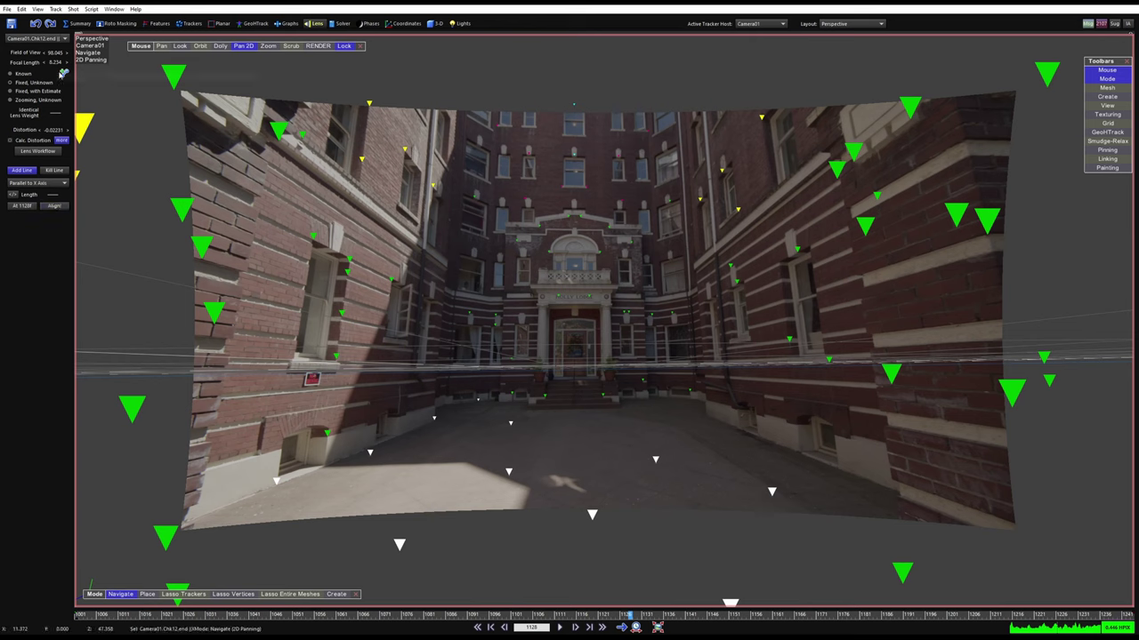
key(ctrl+z)
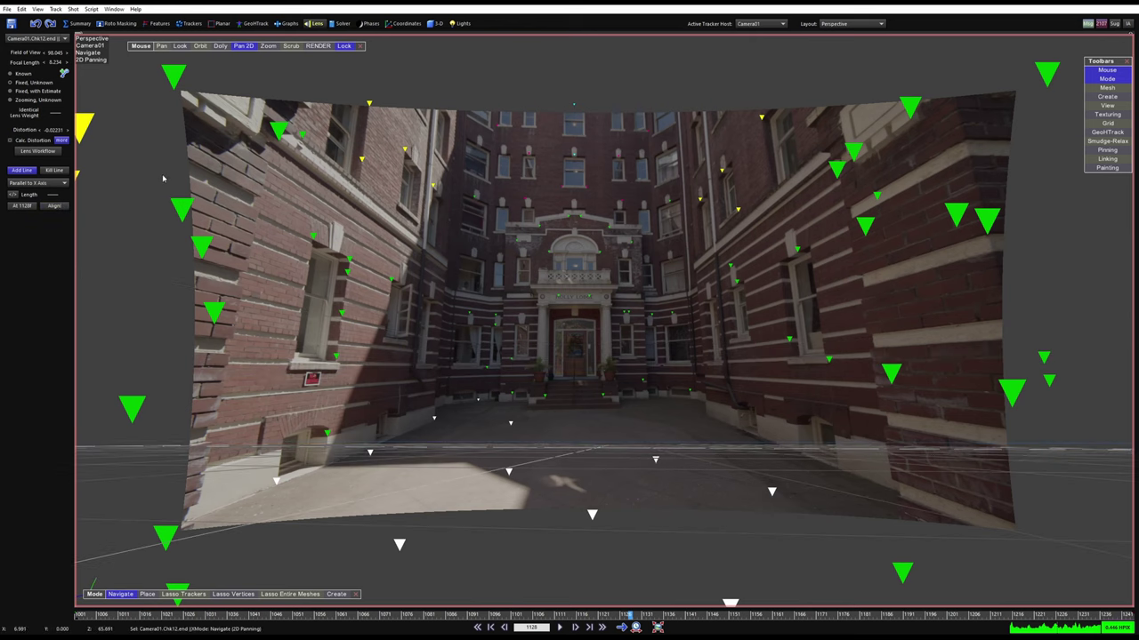
key(ctrl+y)
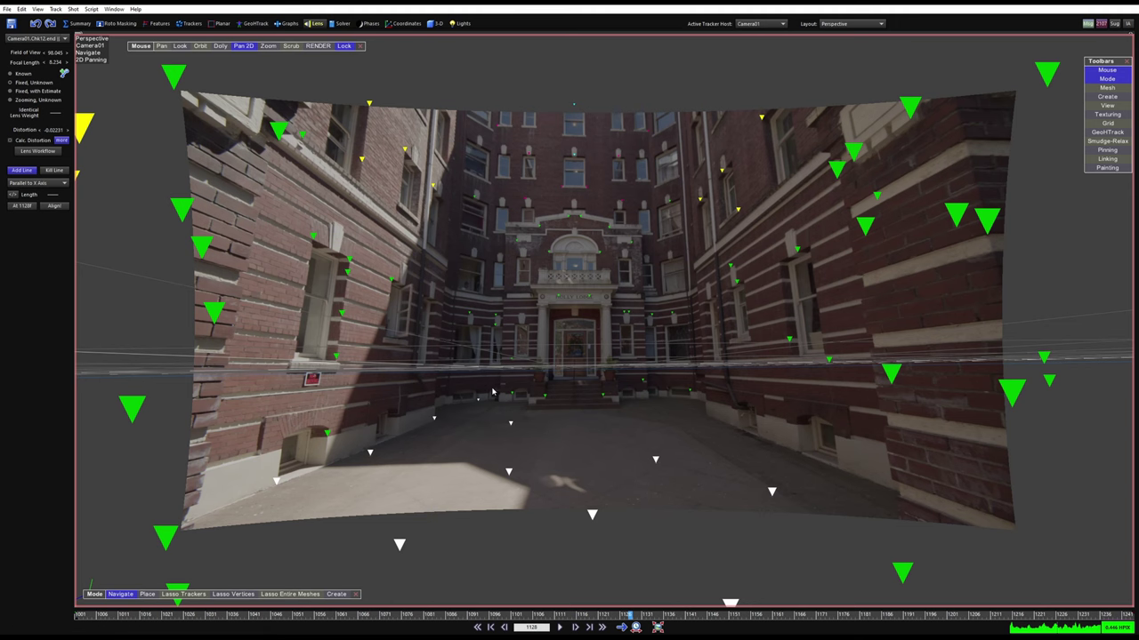
Examine the alignment lines and trackers on the walls and facade through the camera, and return to the perspective view
key(7)
key(8)
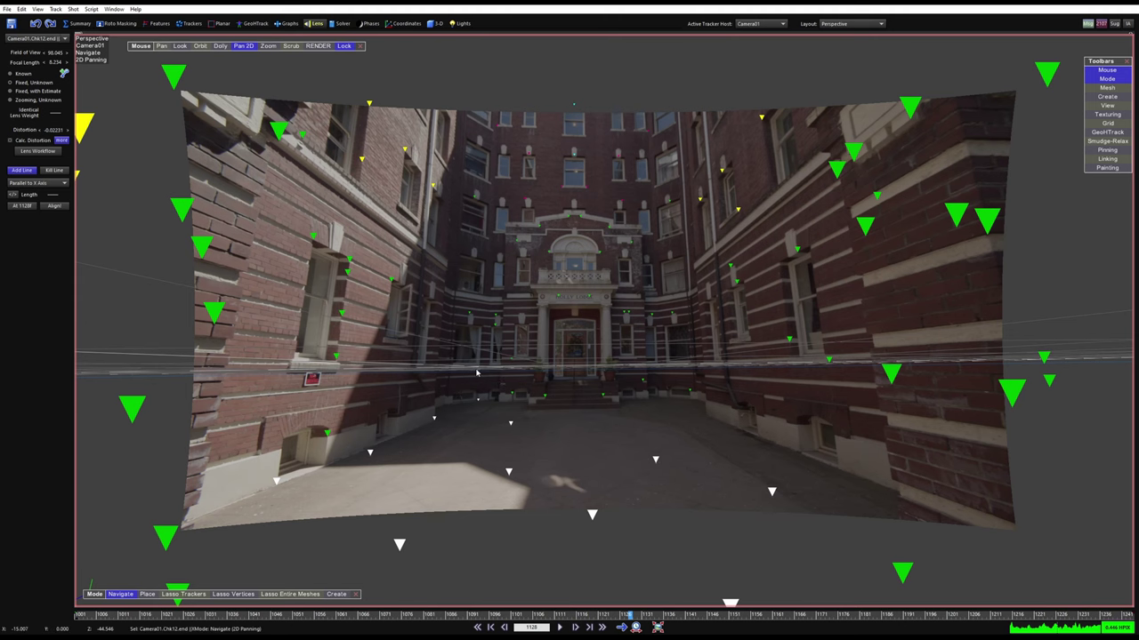
key(F1)
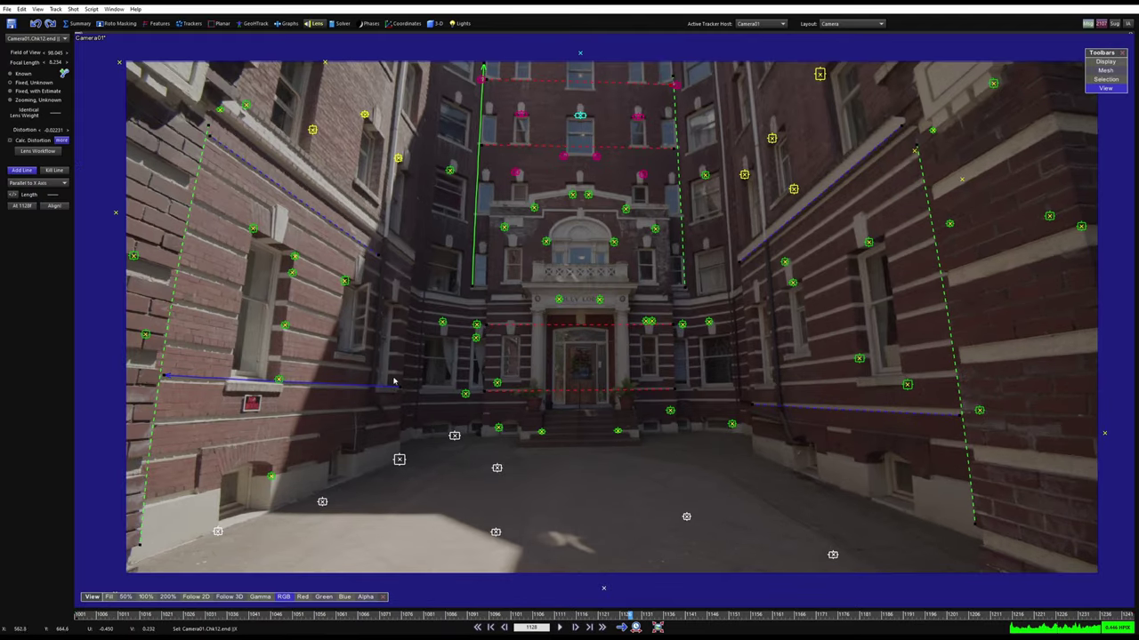
scroll(274, 385, up, 2)
middle_drag(257, 373, 301, 349)
middle_drag(566, 113, 560, 169)
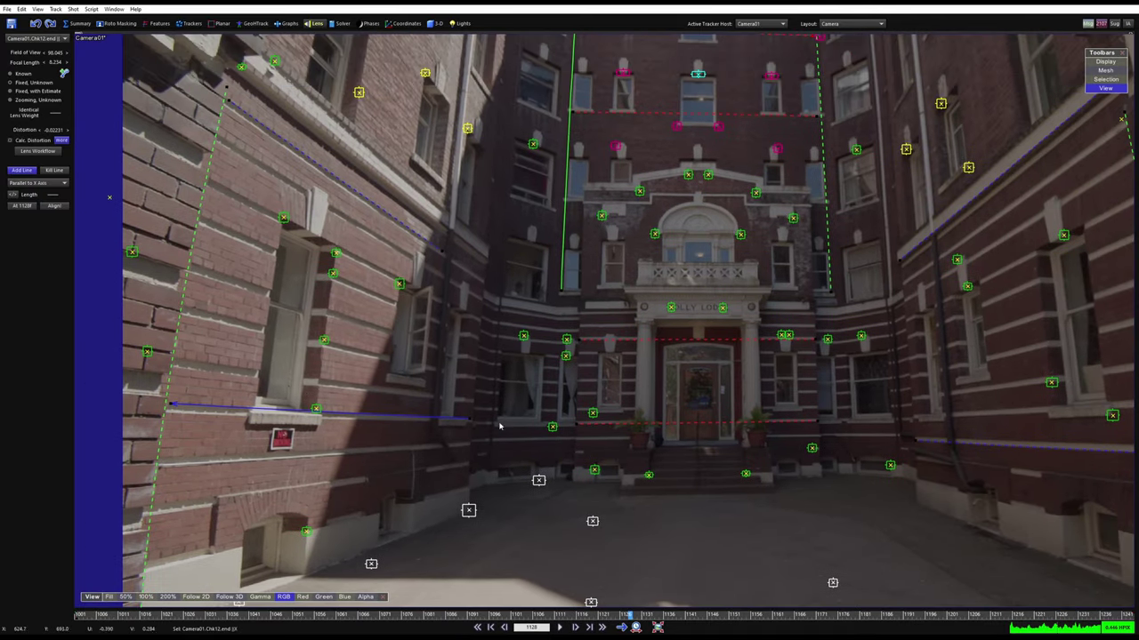
key(F2)
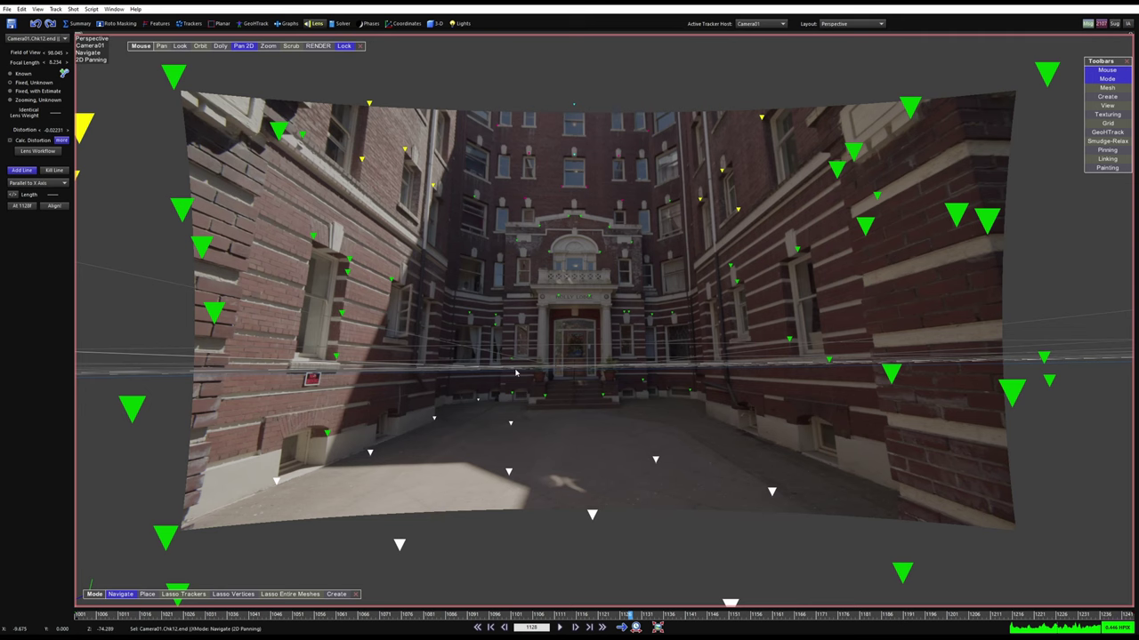
Compare the tracker and camera layout before and after the alignment in the four-view layout, ending with the alignment reapplied
key(7)
scroll(391, 259, down, 2)
middle_drag(366, 179, 380, 244)
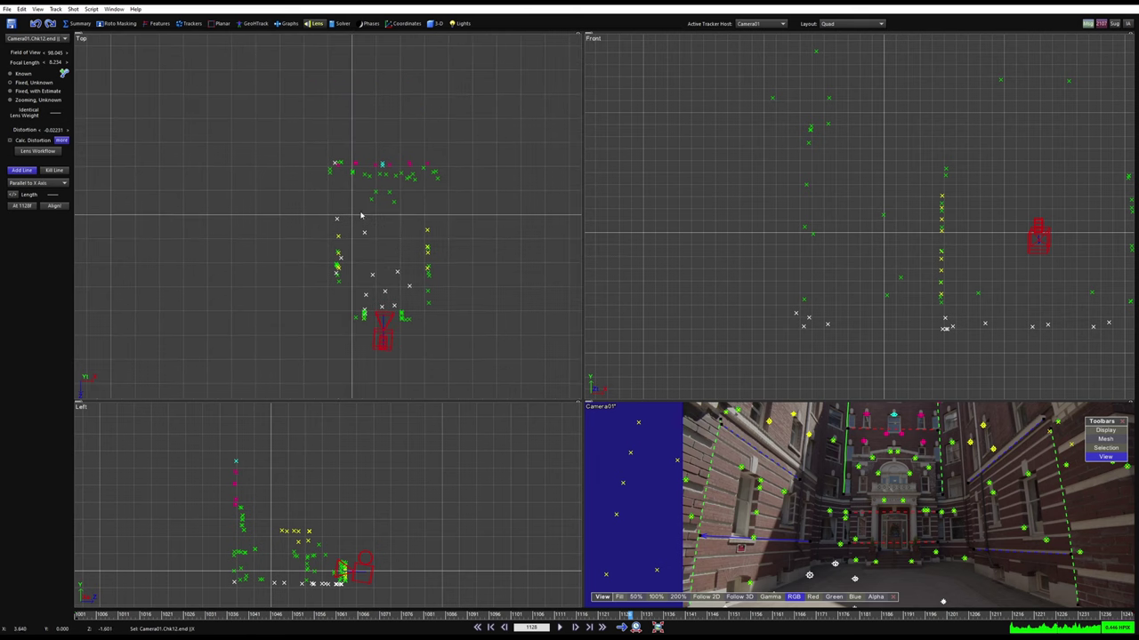
scroll(362, 216, up, 1)
key(ctrl+z)
scroll(382, 268, down, 2)
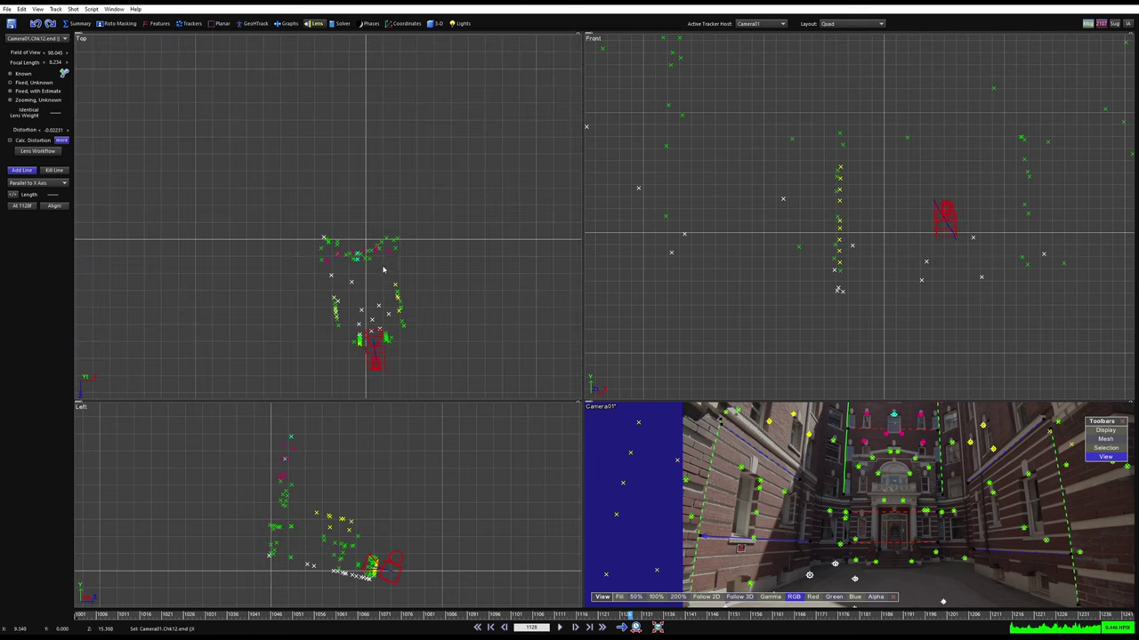
key(ctrl+y)
key(ctrl+z)
key(ctrl+y)
key(ctrl+z)
key(ctrl+y)
scroll(389, 276, up, 2)
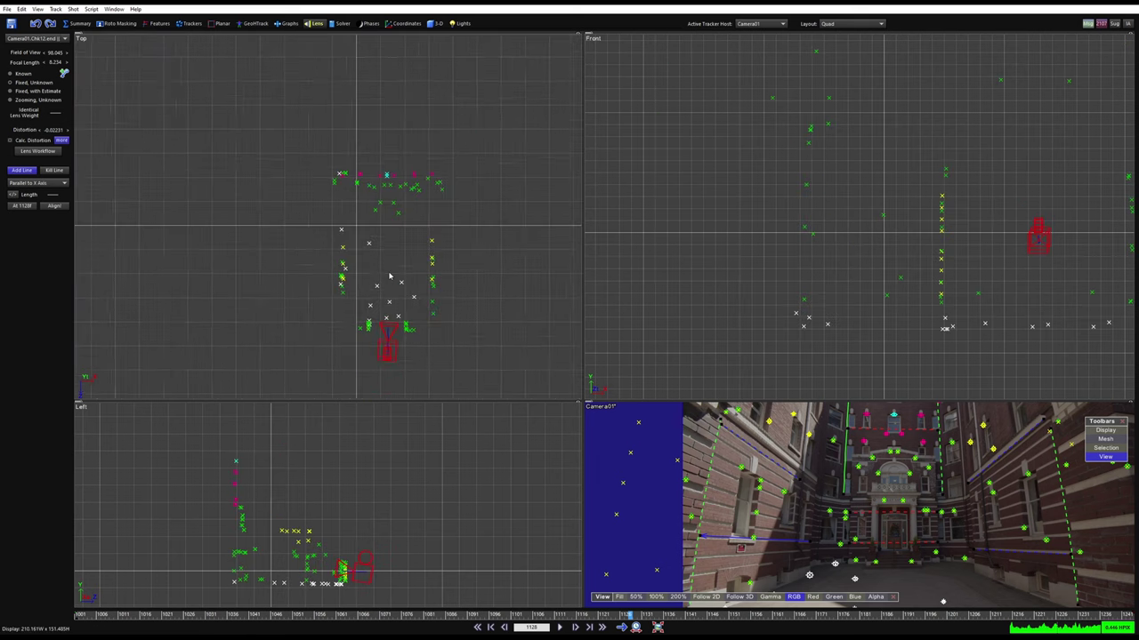
Move the whole scene in the Top view so the camera and central facade trackers sit on the vertical axis, at X about 0.288
scroll(388, 276, up, 2)
click(435, 23)
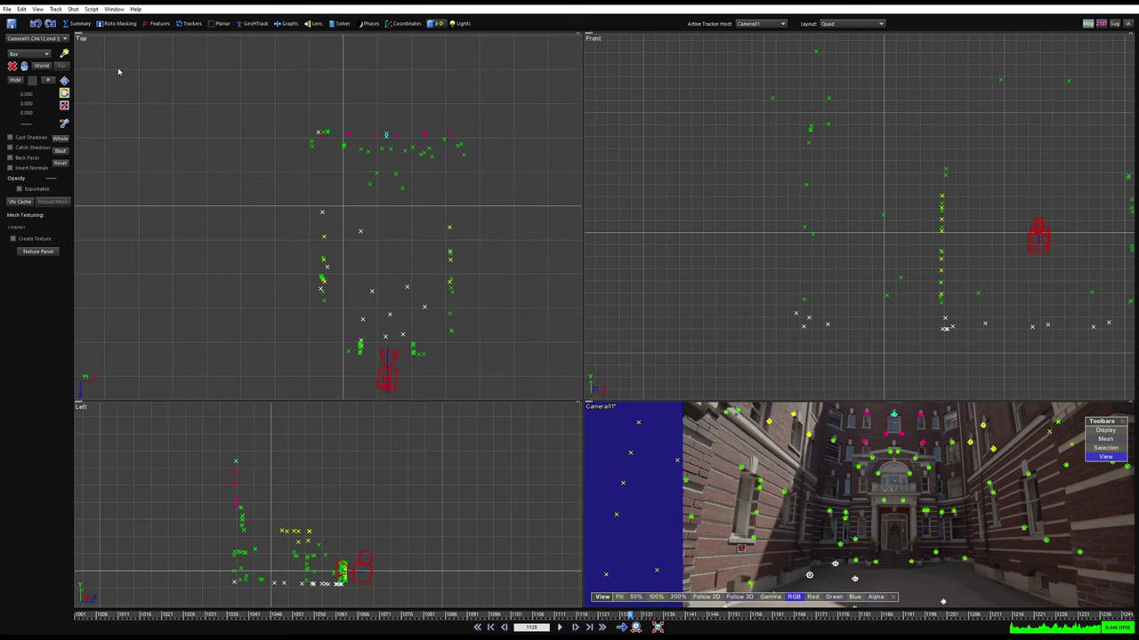
click(66, 142)
scroll(356, 128, up, 4)
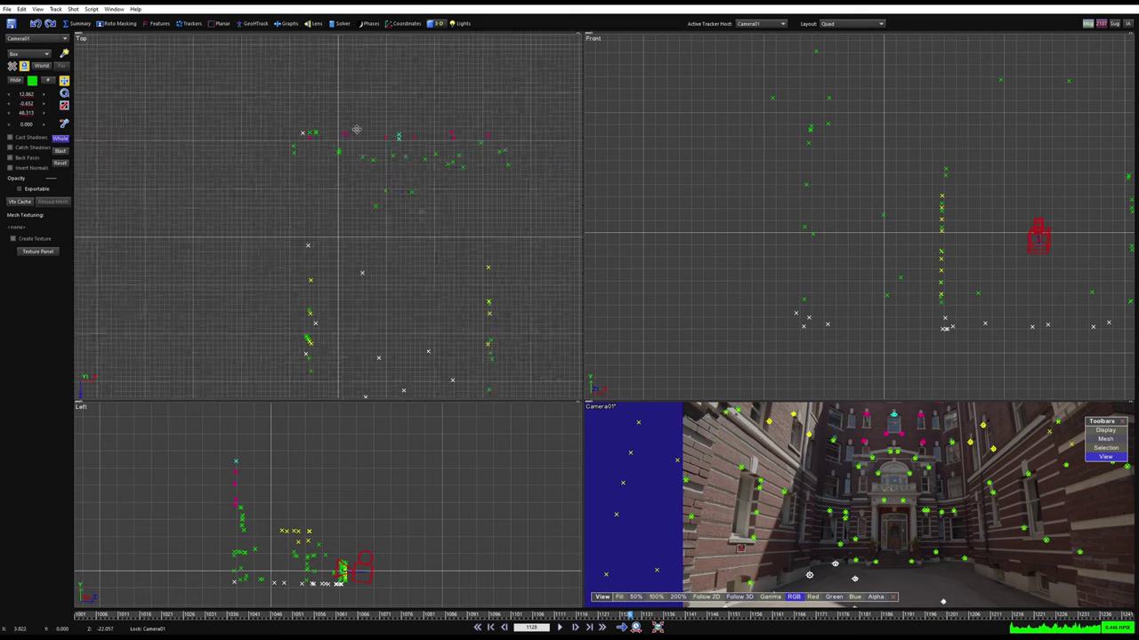
drag(417, 143, 352, 158)
scroll(329, 157, up, 2)
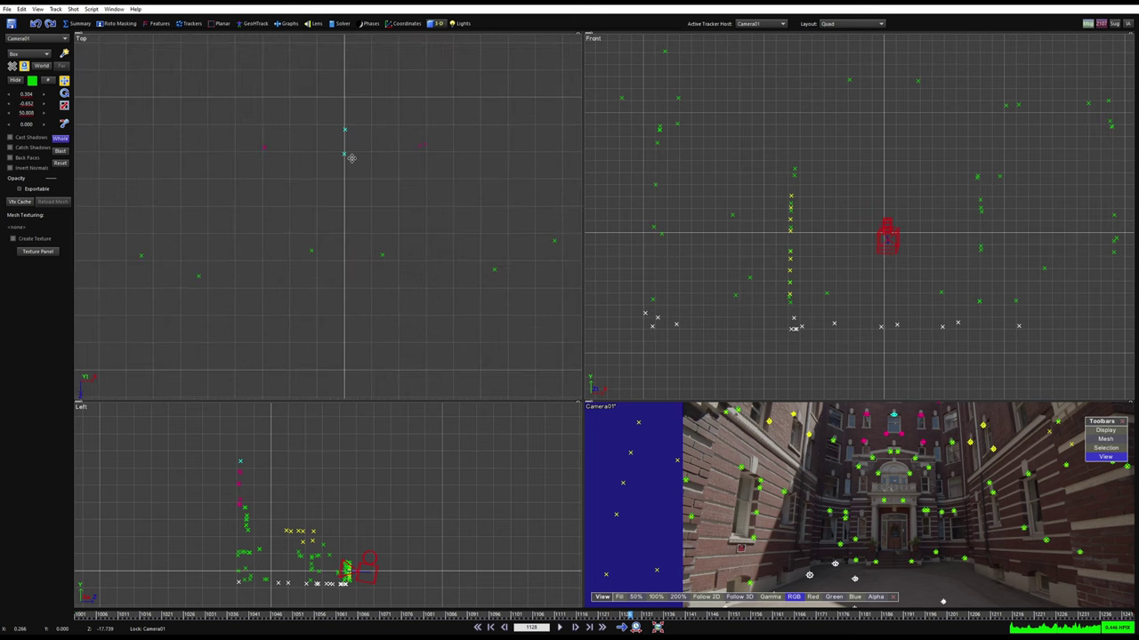
scroll(347, 140, up, 3)
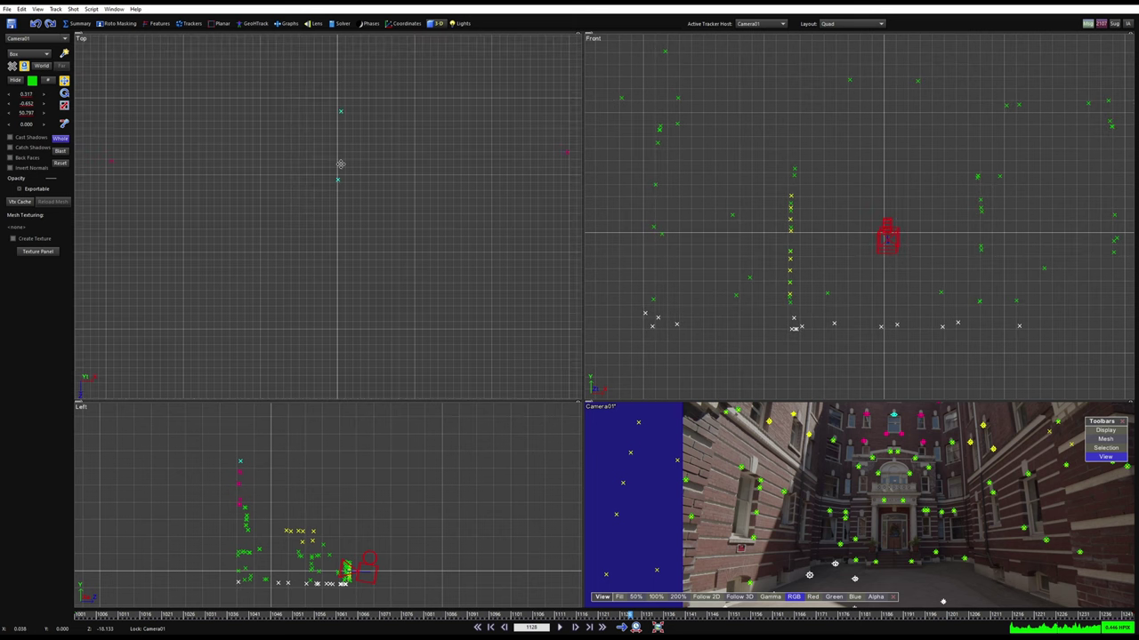
scroll(339, 163, down, 5)
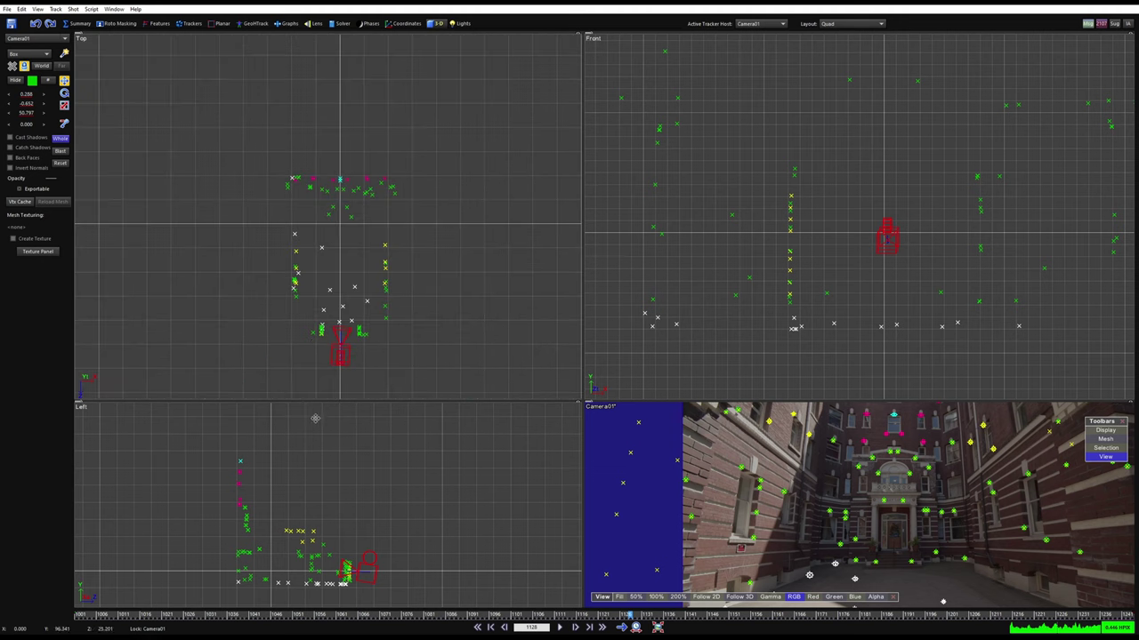
Raise the whole scene to a height of about 7.3 so the white ground trackers lie on the ground plane in the Left view
middle_drag(321, 526, 331, 466)
scroll(317, 507, up, 4)
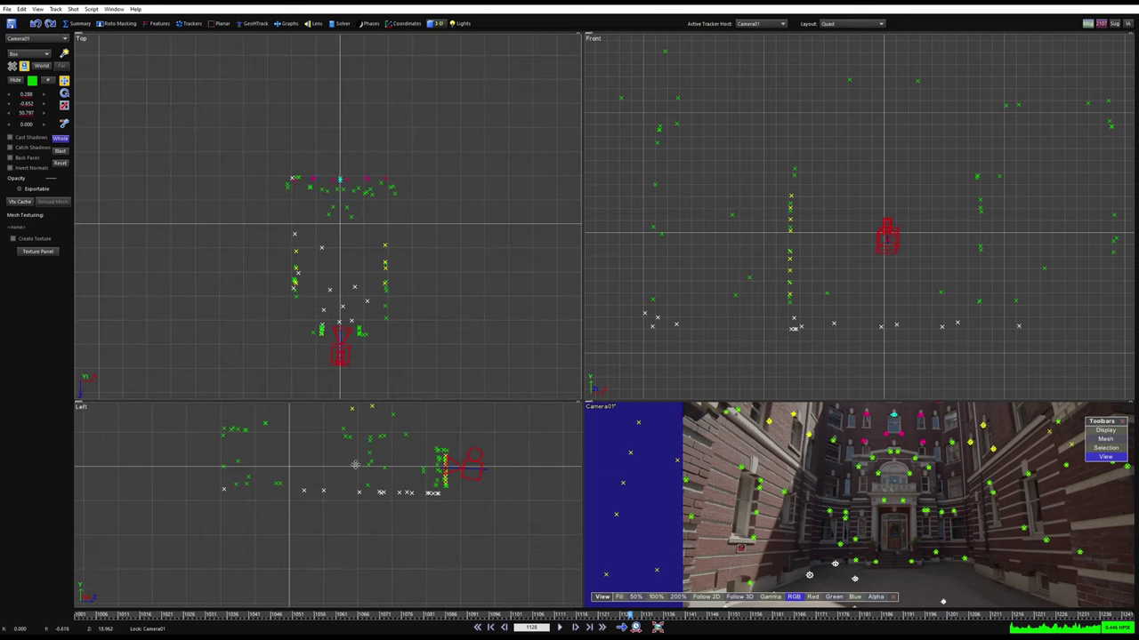
drag(363, 486, 355, 473)
drag(26, 104, 33, 104)
scroll(361, 476, up, 3)
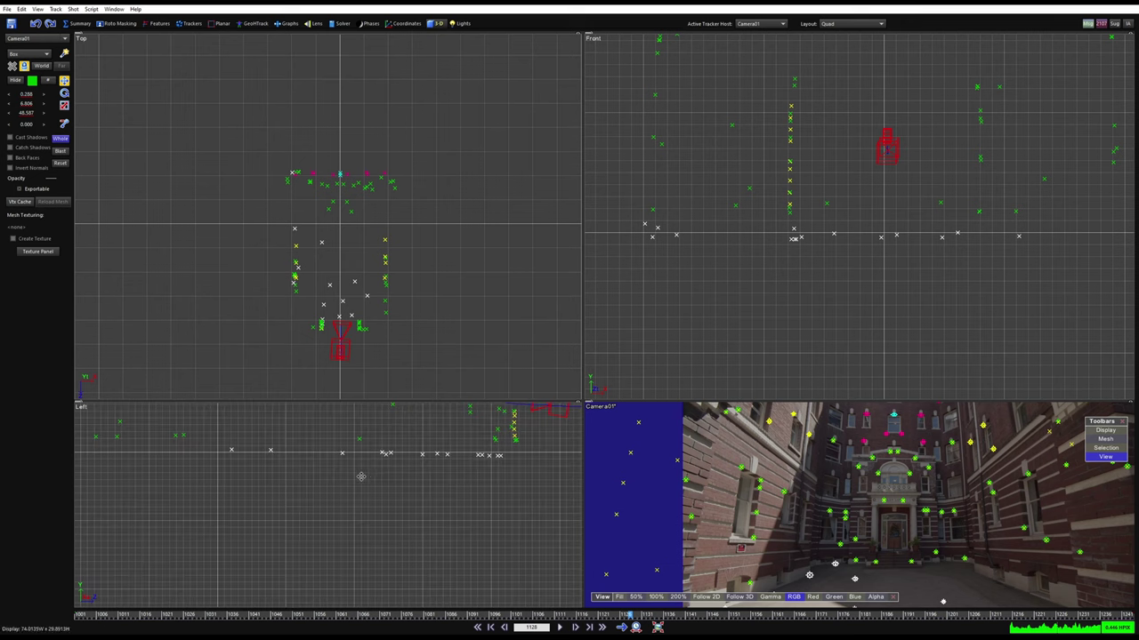
middle_drag(526, 463, 444, 487)
scroll(414, 486, up, 5)
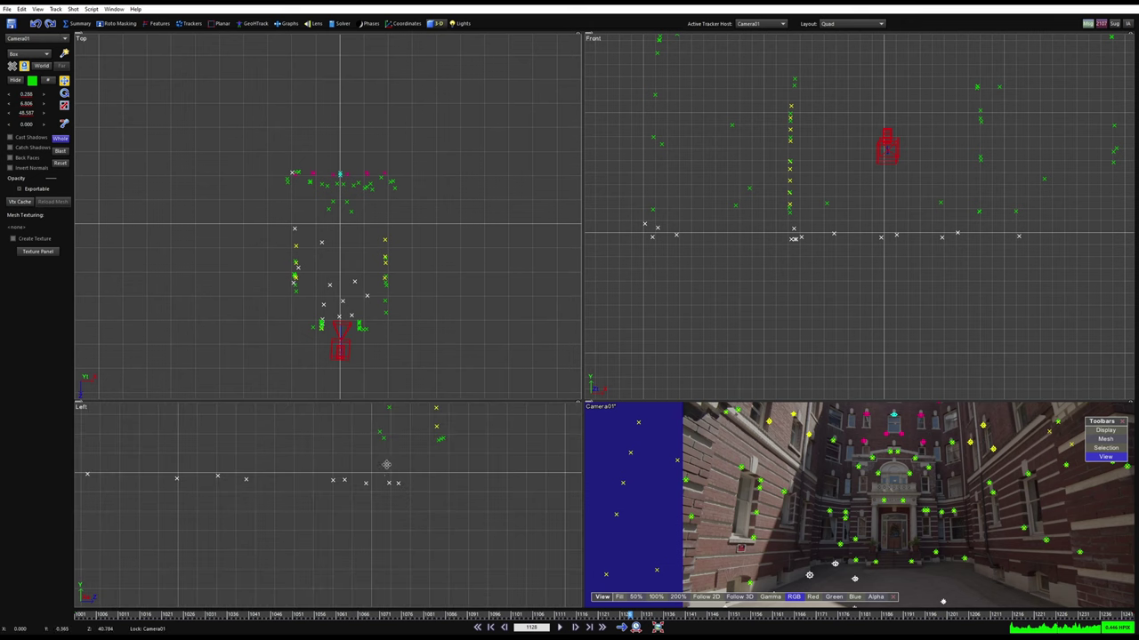
drag(26, 105, 31, 105)
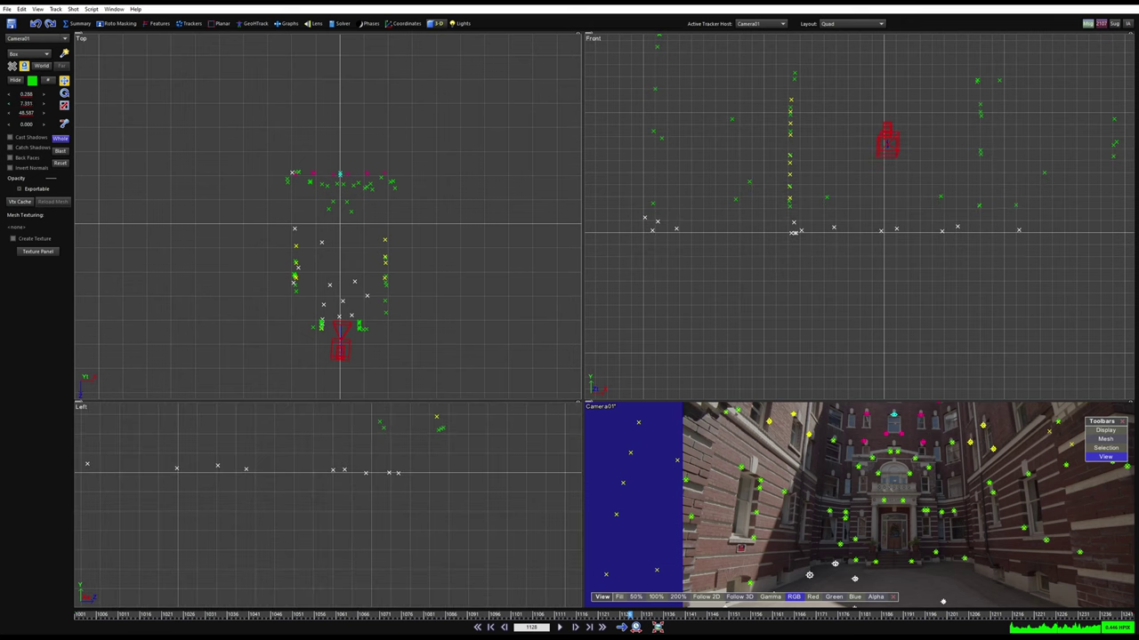
scroll(497, 535, down, 4)
scroll(399, 537, down, 5)
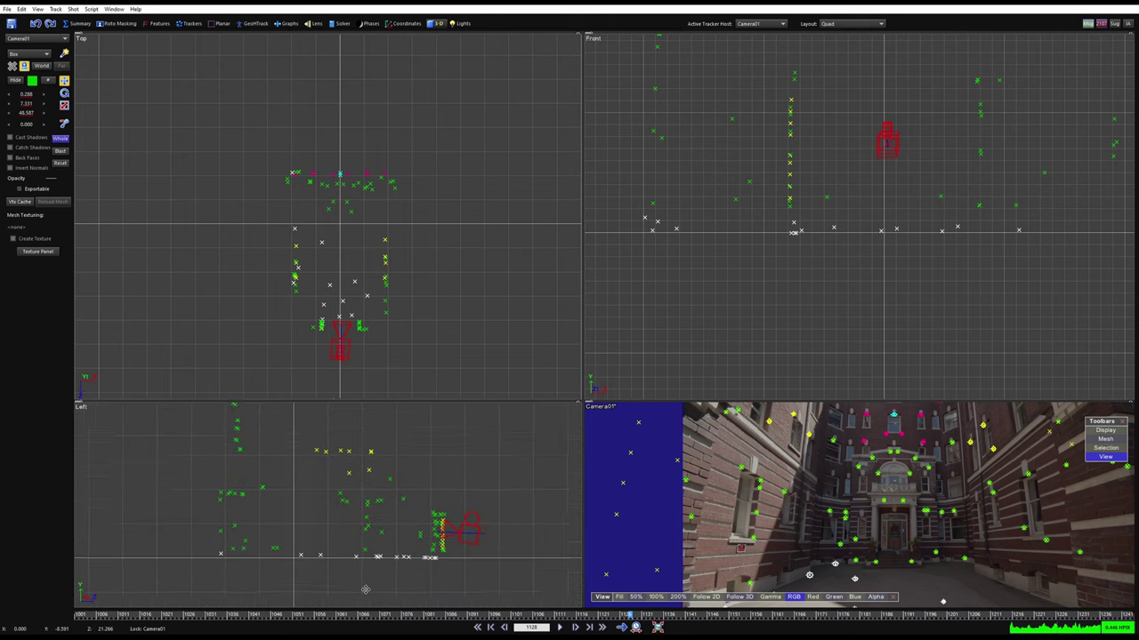
Create a box around the courtyard trackers and camera, about 37.2 wide, 83.7 deep and 104.6 high
scroll(331, 236, up, 2)
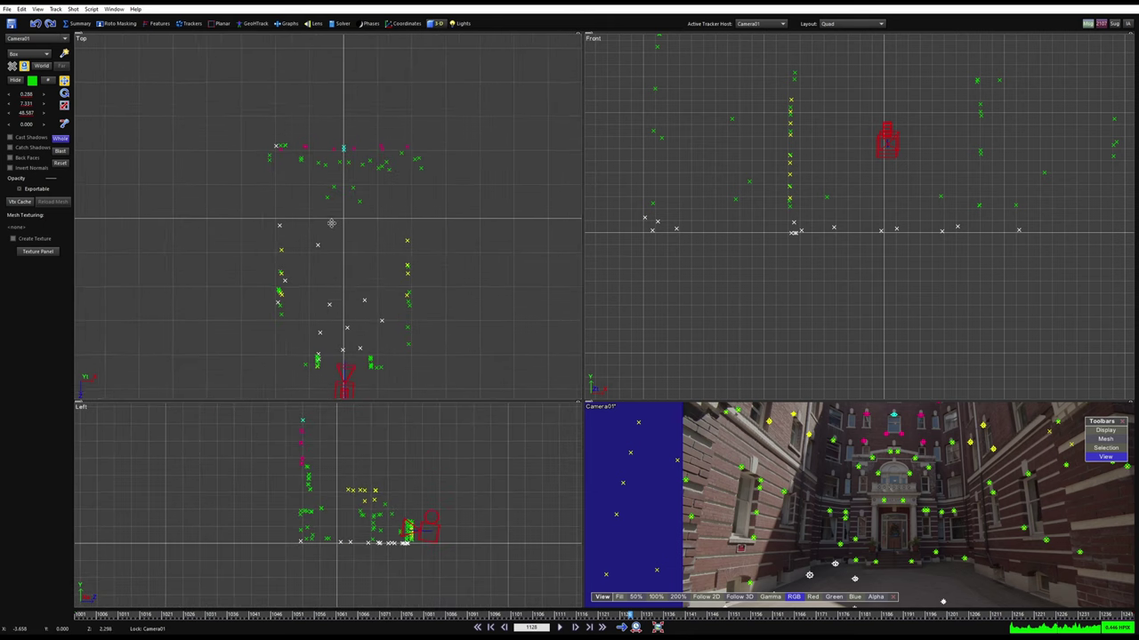
scroll(364, 534, up, 2)
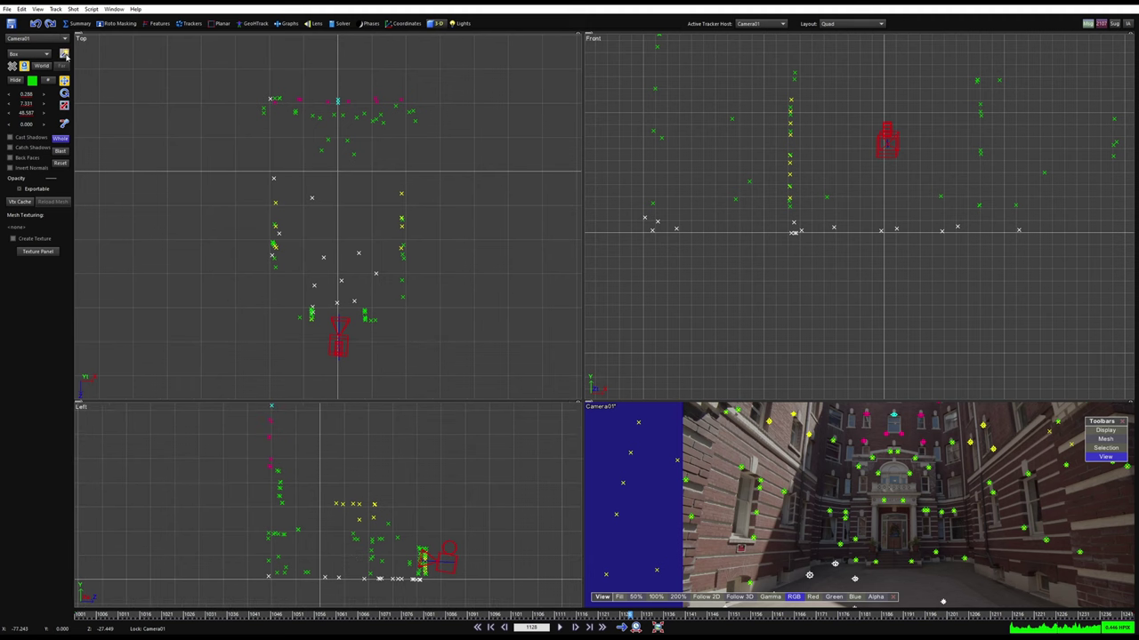
scroll(302, 246, up, 3)
scroll(301, 247, down, 2)
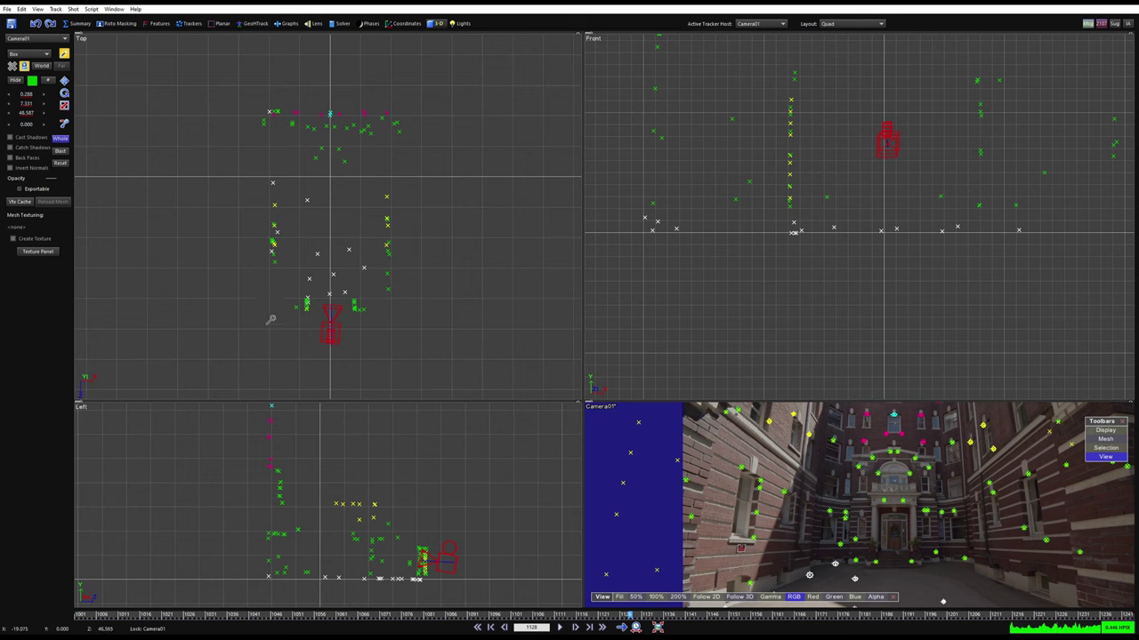
drag(271, 362, 386, 239)
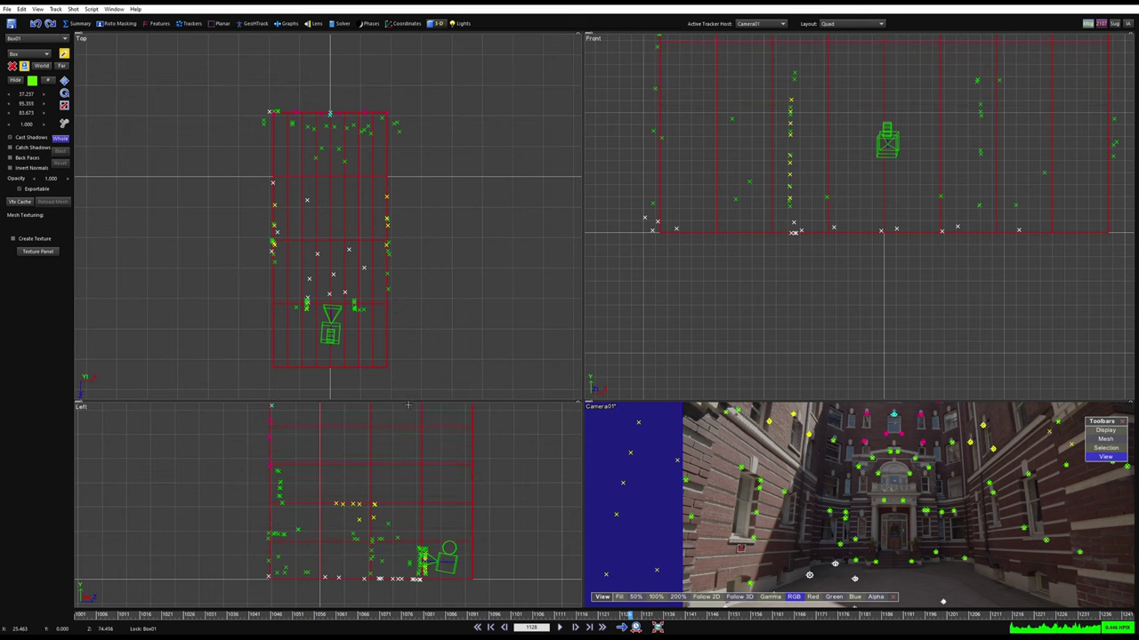
scroll(411, 432, down, 3)
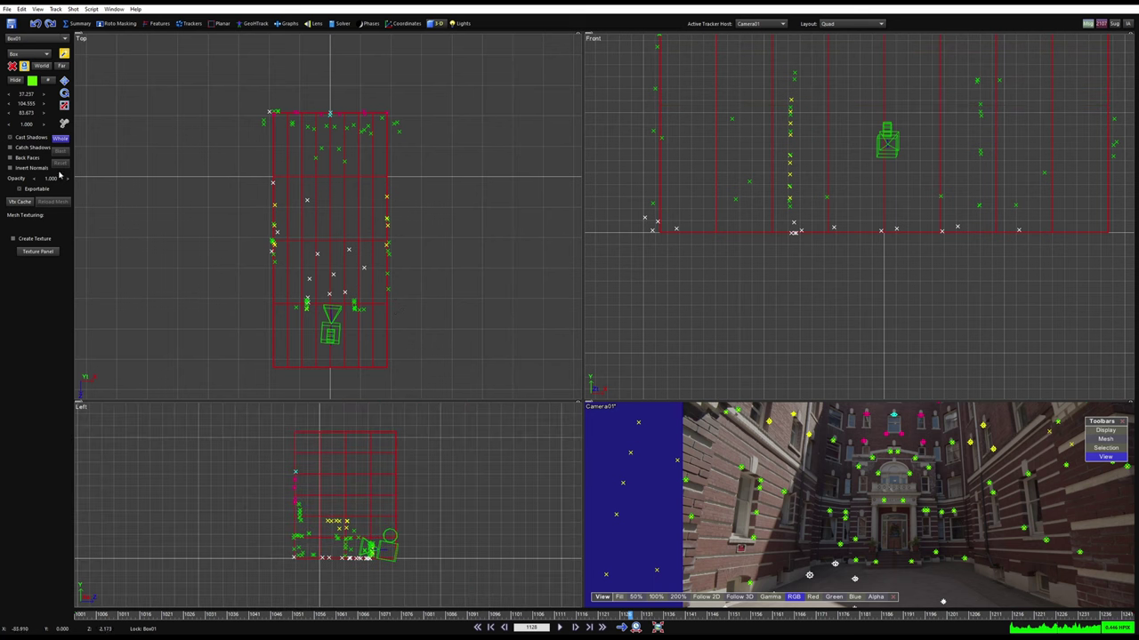
Invert the box's normals and enlarge the camera view to see the wireframe over the footage
click(32, 169)
scroll(637, 533, down, 2)
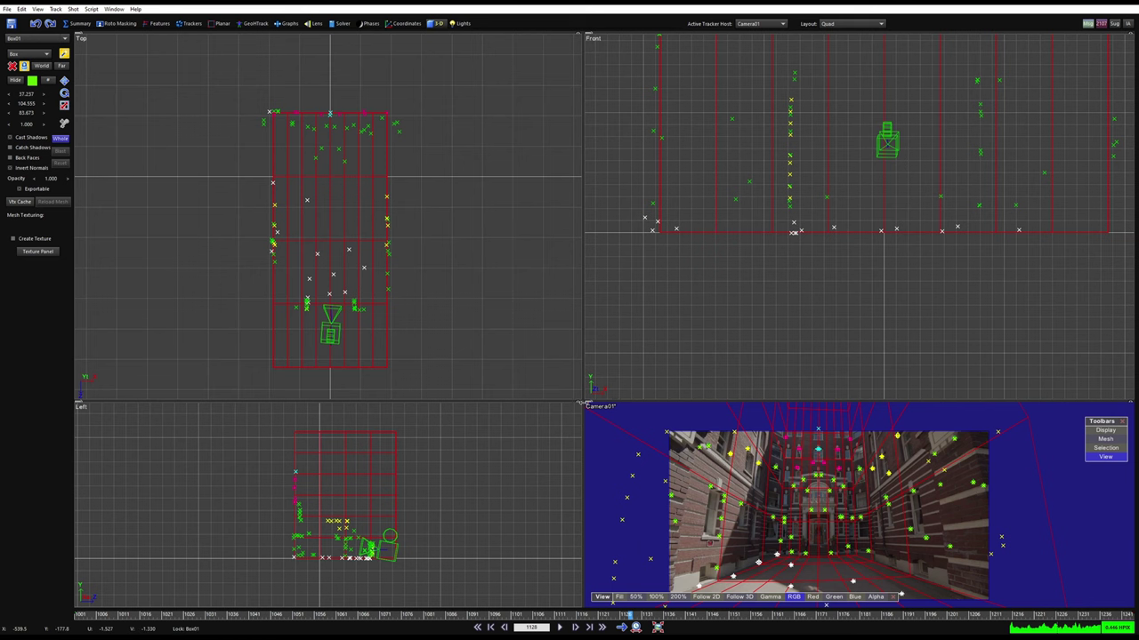
drag(583, 402, 560, 242)
Set the box's segment counts to 8, 7 and 9 to subdivide its wireframe along the walls and facade
scroll(299, 396, up, 2)
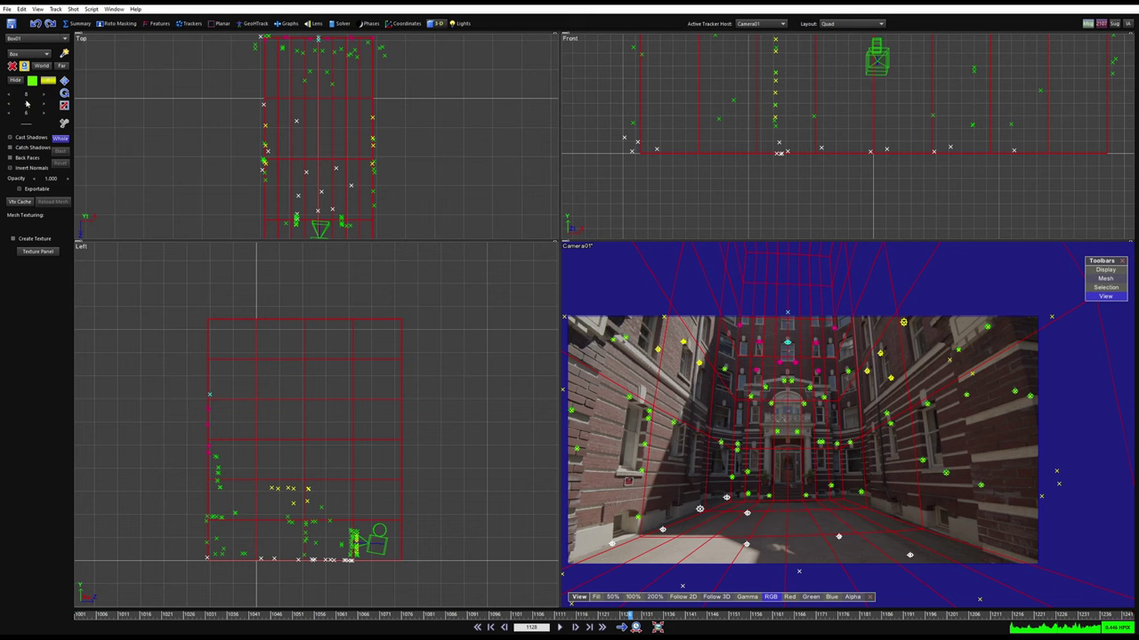
scroll(26, 103, up, 4)
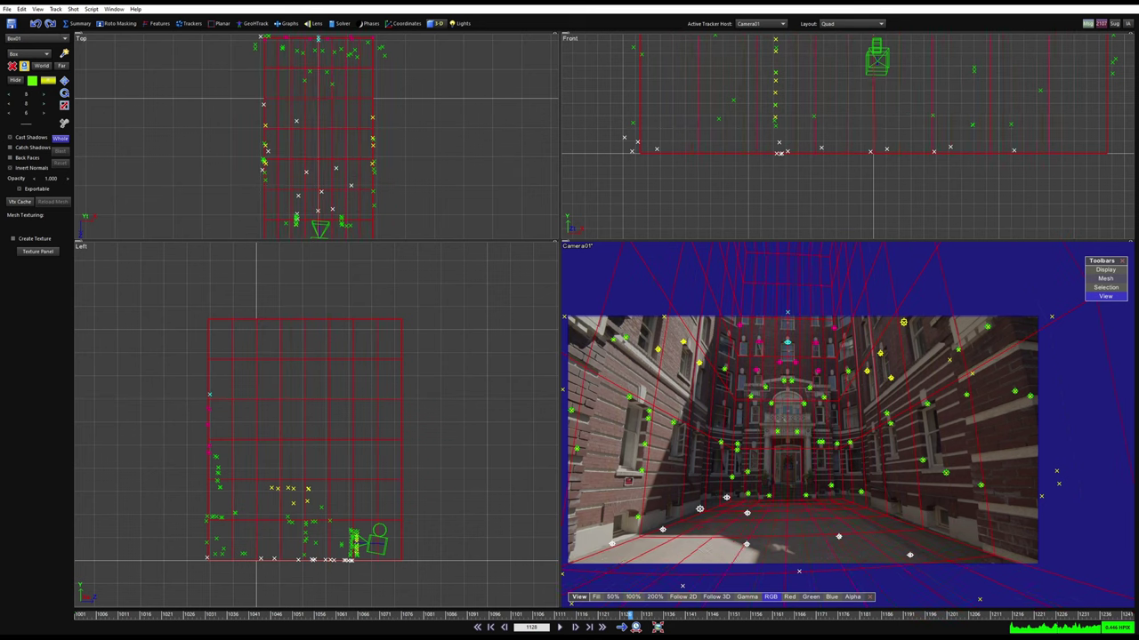
drag(26, 113, 59, 104)
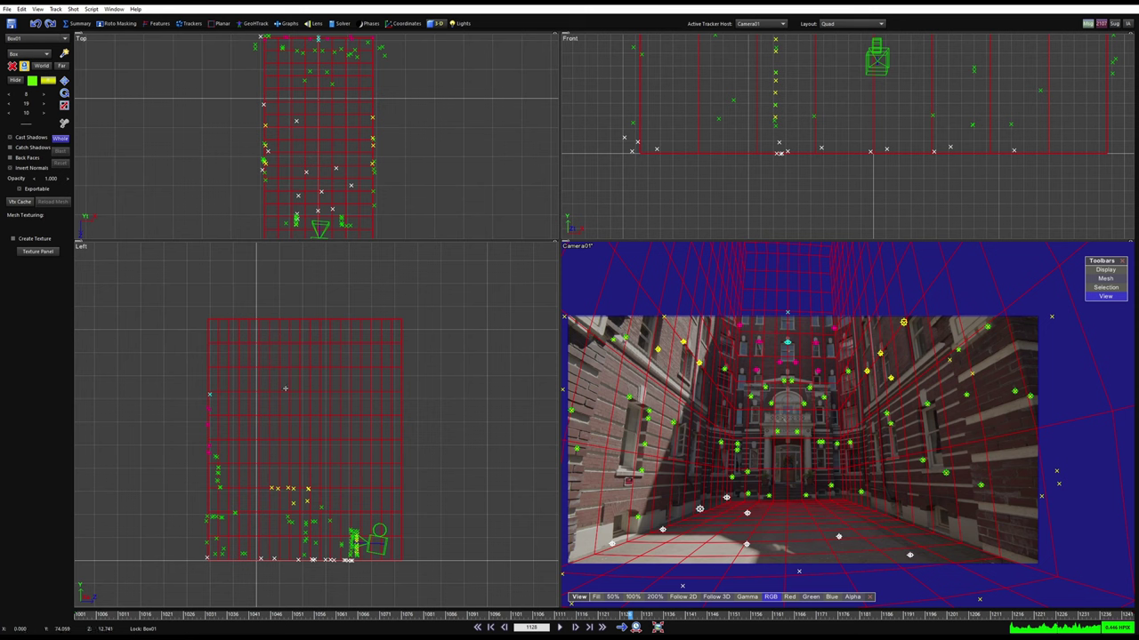
drag(28, 112, 23, 113)
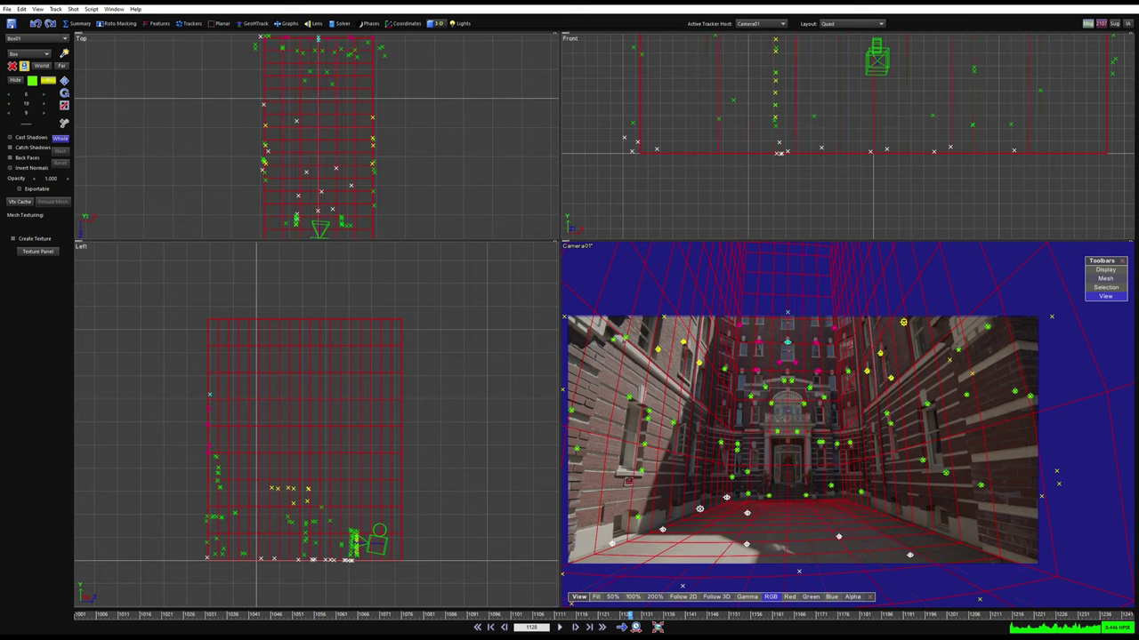
drag(28, 106, 7, 106)
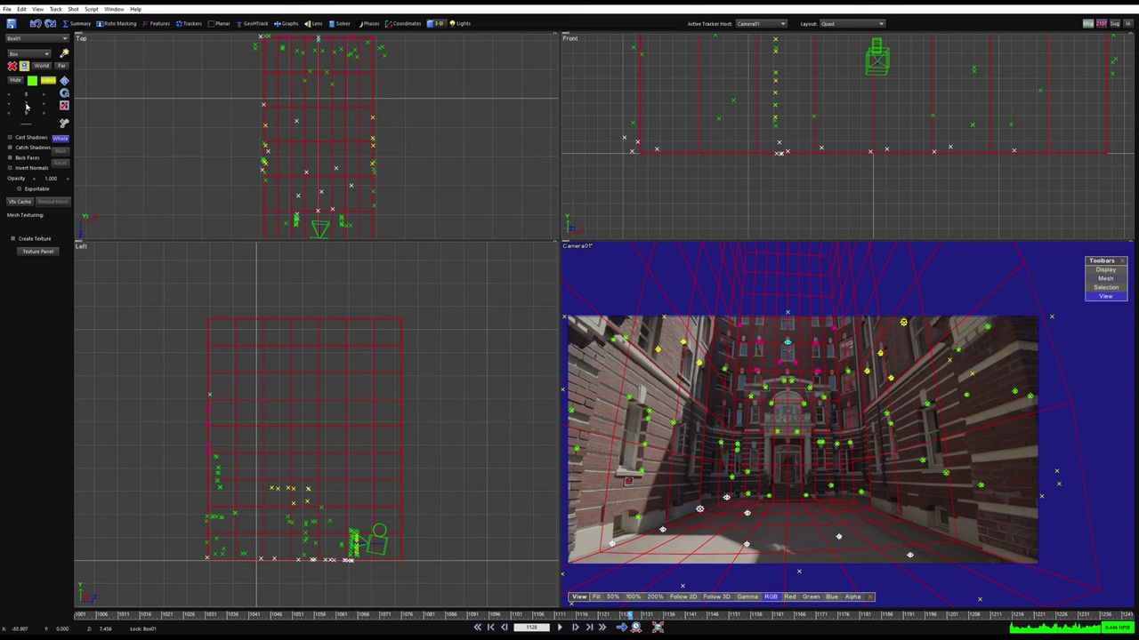
mouse_move(27, 106)
mouse_down()
mouse_move(27, 92)
mouse_move(23, 104)
mouse_up()
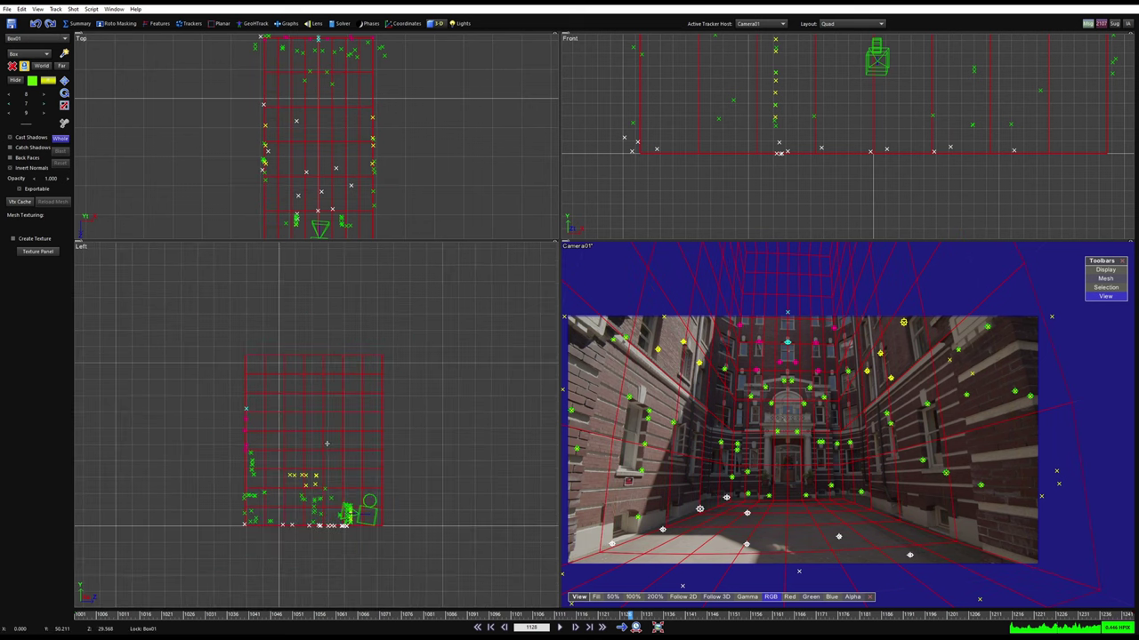
Reduce the box's first segment count to 4 while viewing the whole box in the Front view
scroll(335, 439, down, 3)
scroll(707, 233, down, 10)
scroll(716, 227, down, 3)
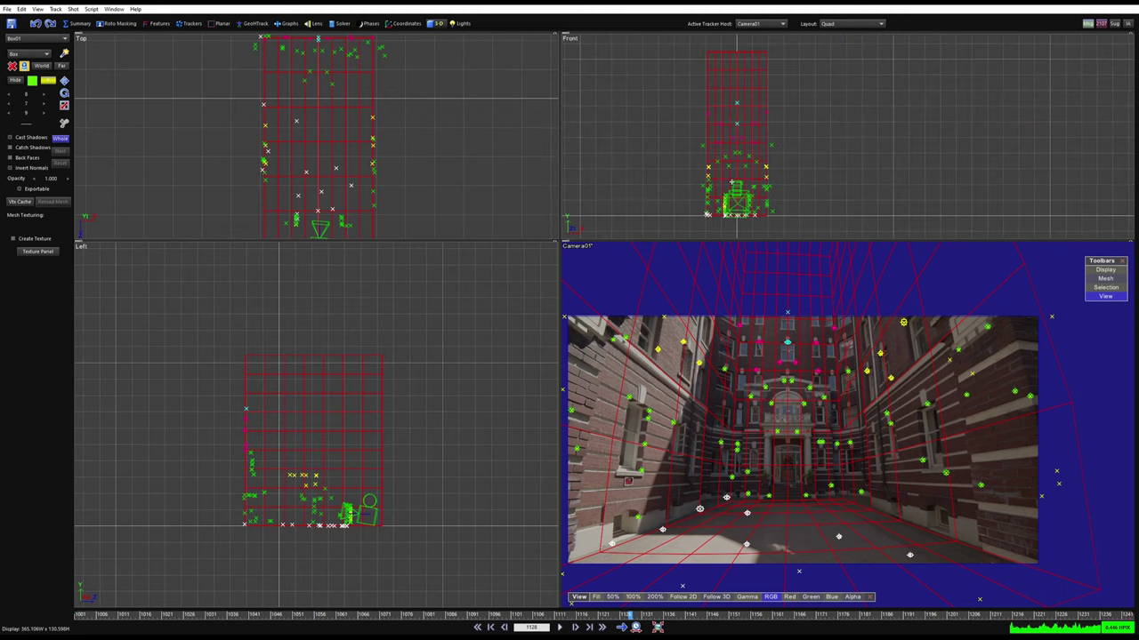
drag(26, 113, 27, 105)
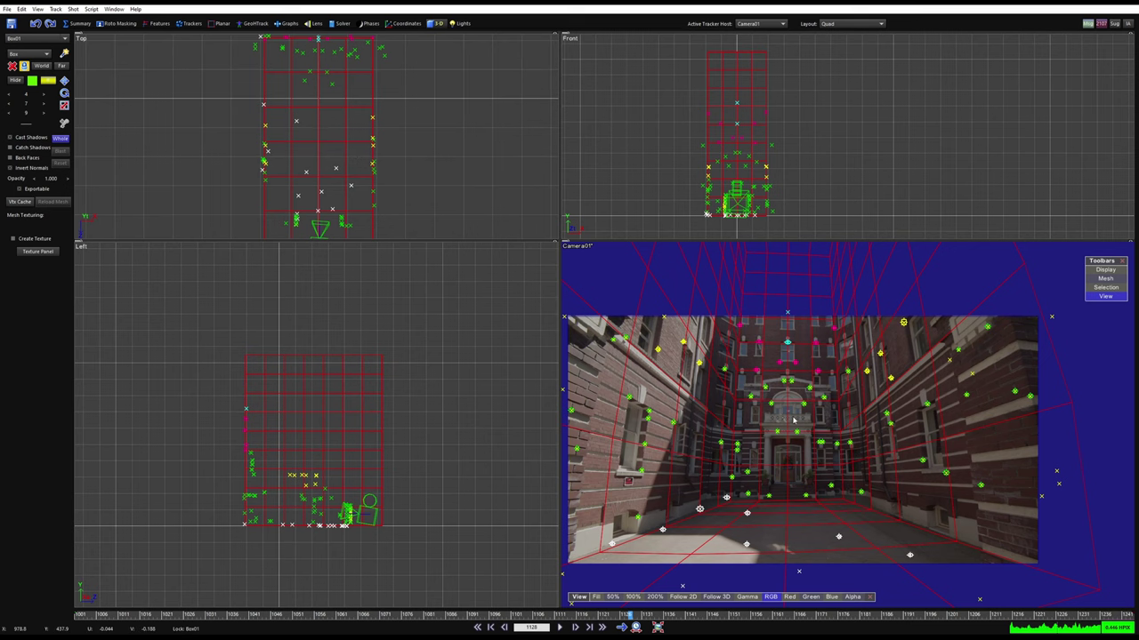
Enlarge the camera view, play the shot with the box wireframe overlaid, and set playback to Normal Speed
key(5)
middle_drag(527, 415, 588, 387)
scroll(549, 346, up, 2)
middle_drag(554, 337, 556, 332)
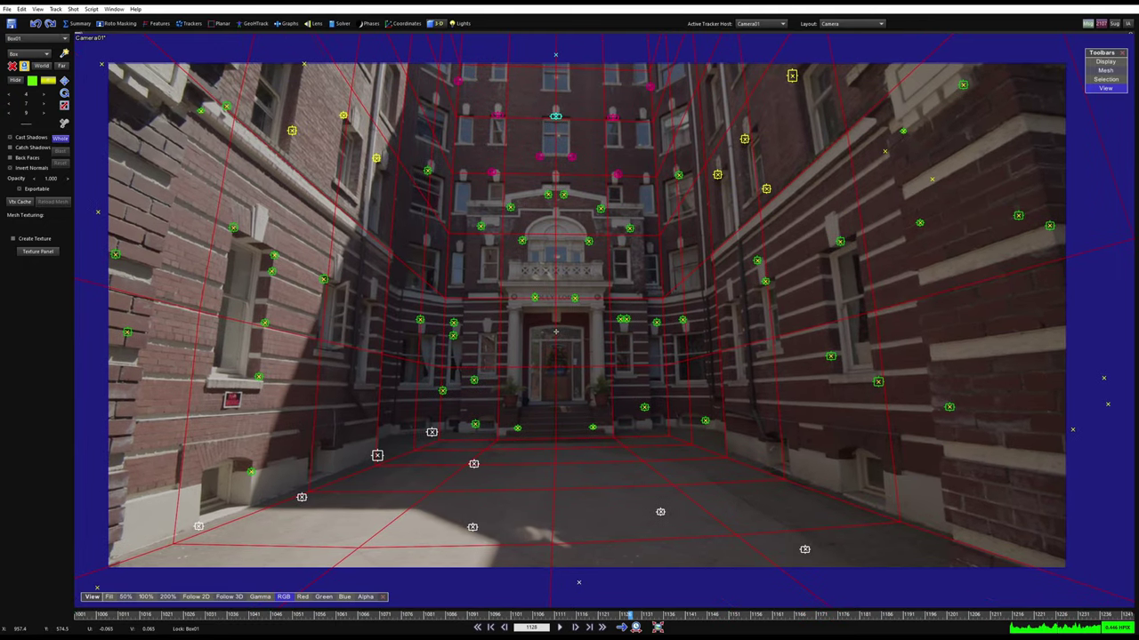
key(space)
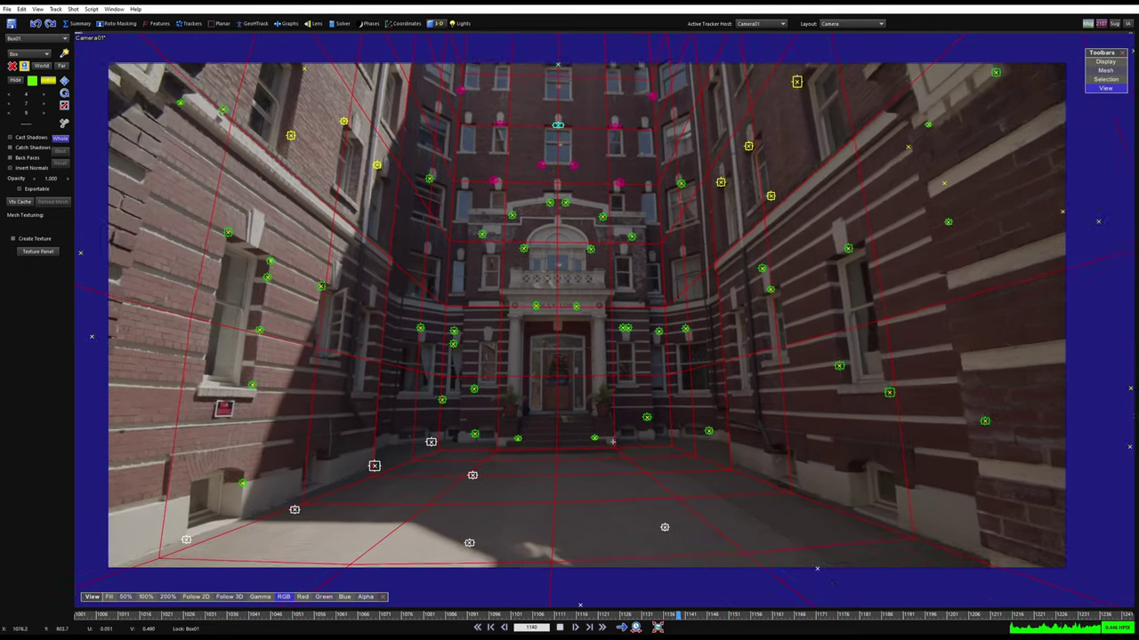
key(space)
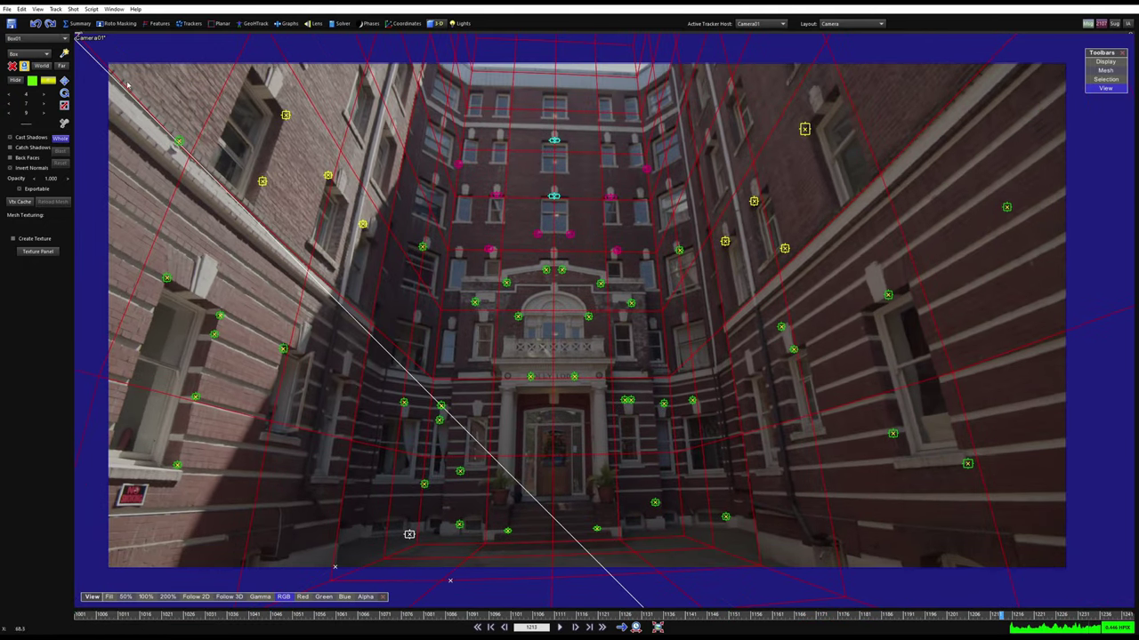
click(38, 9)
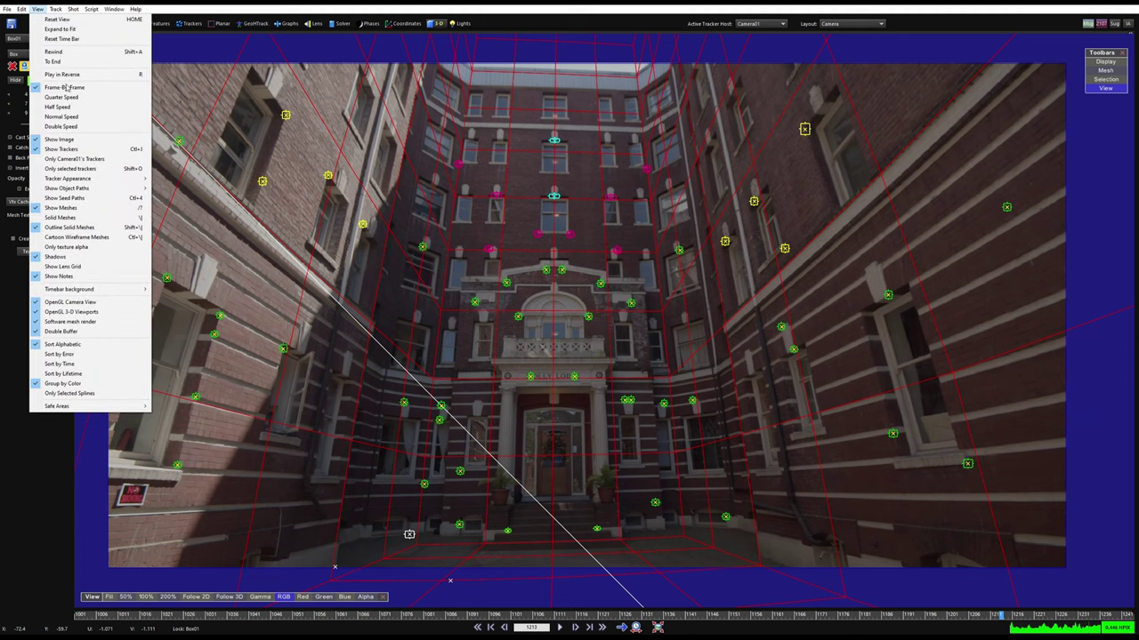
click(79, 118)
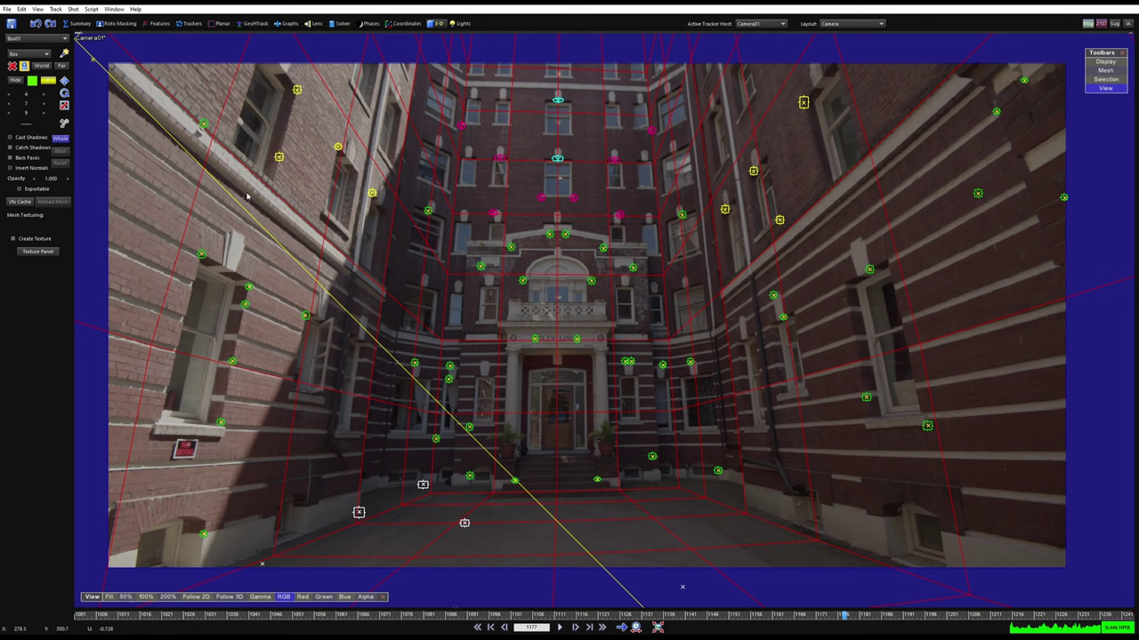
Hide the trackers and their solve points in the camera view, leaving only the box wireframe over the footage
key(j)
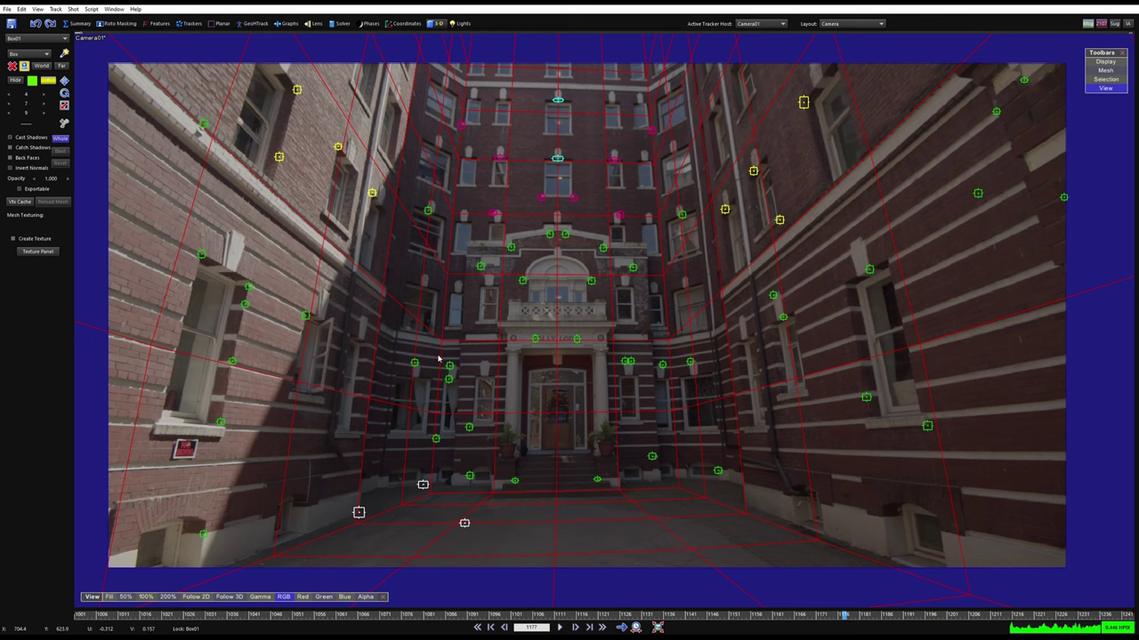
key(ctrl+j)
key(ctrl+j)
key(ctrl+j)
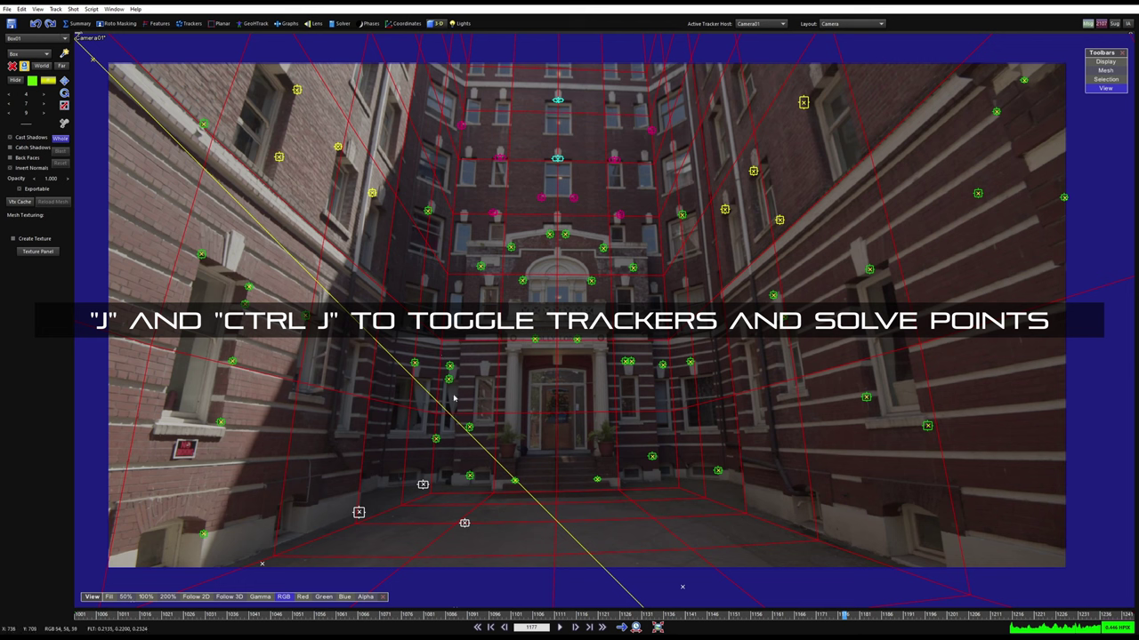
key(j)
key(j)
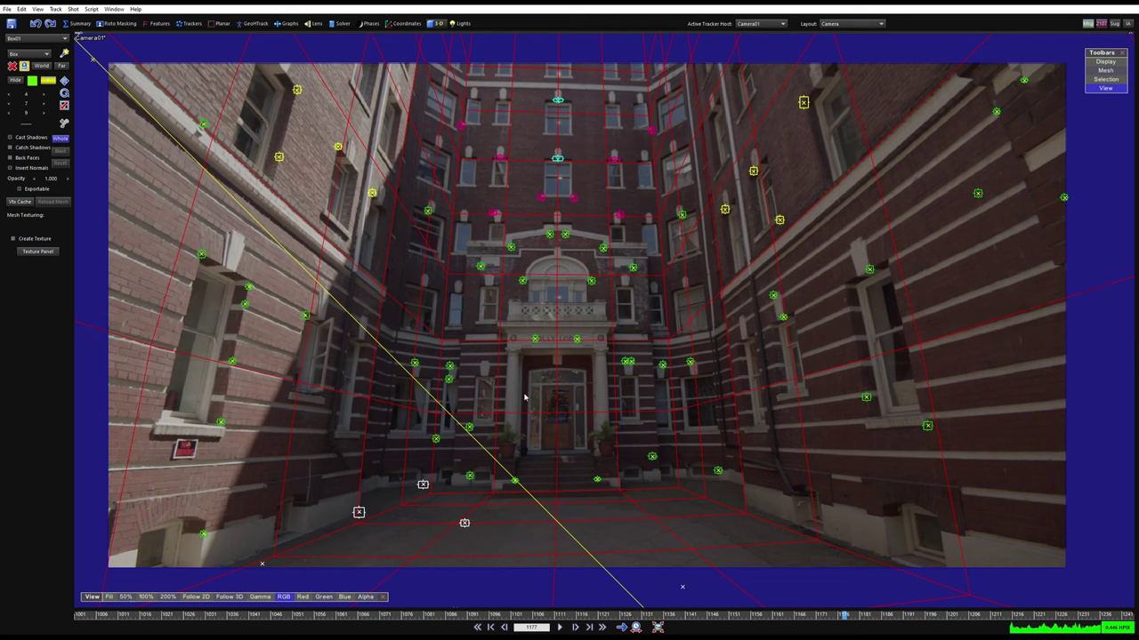
key(ctrl+j)
key(j)
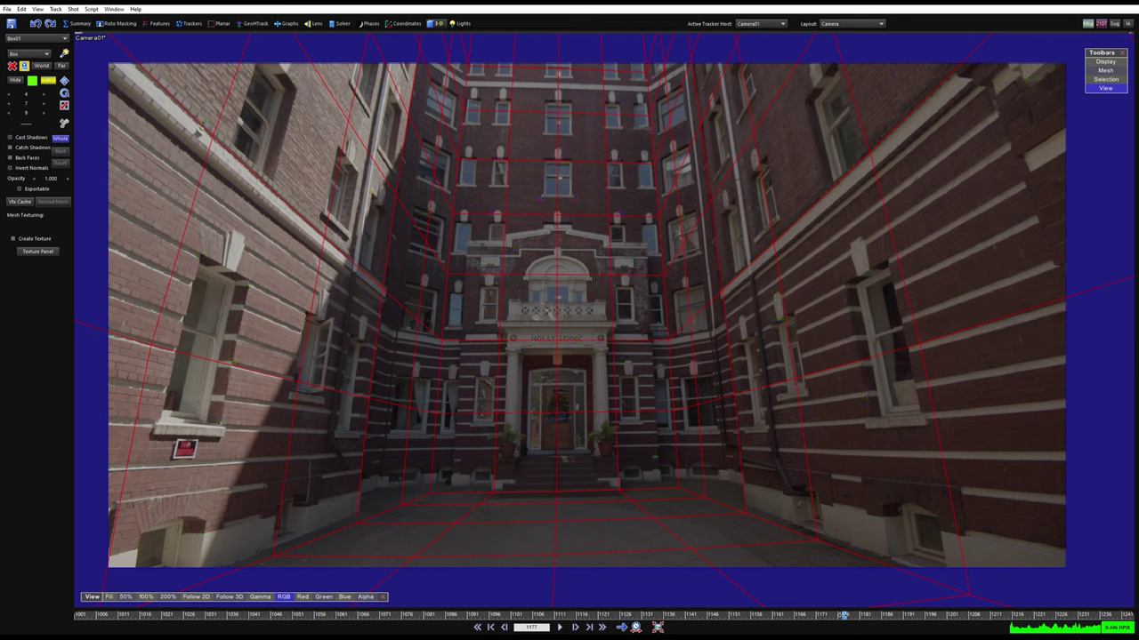
Play the shot and examine how closely the wireframe follows the brickwork and ledges of both side walls
drag(844, 617, 777, 634)
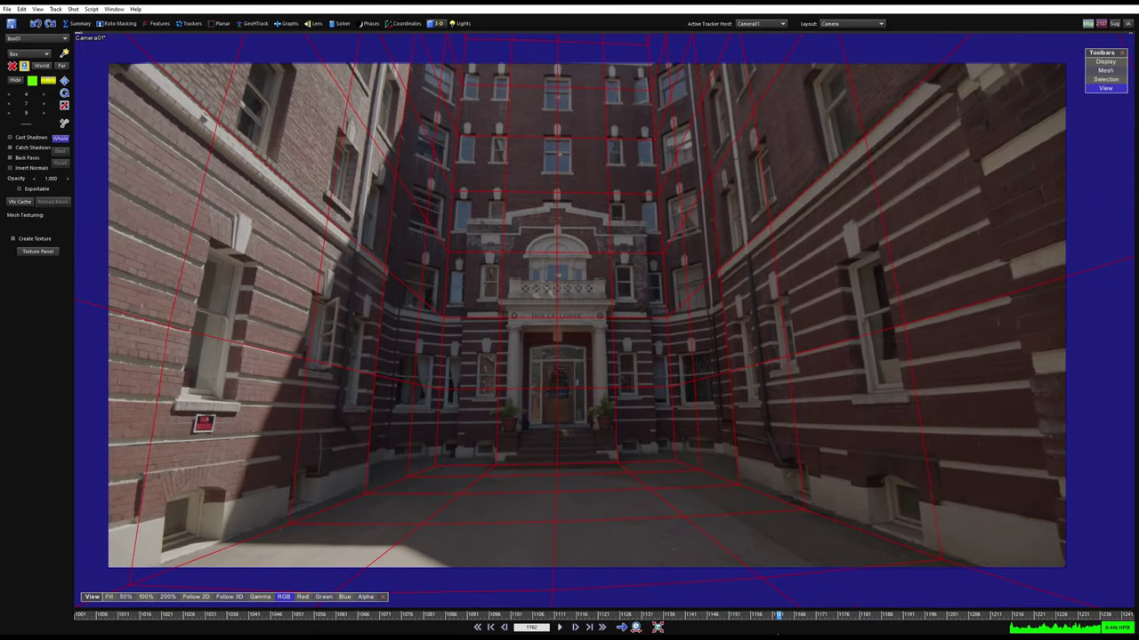
key(space)
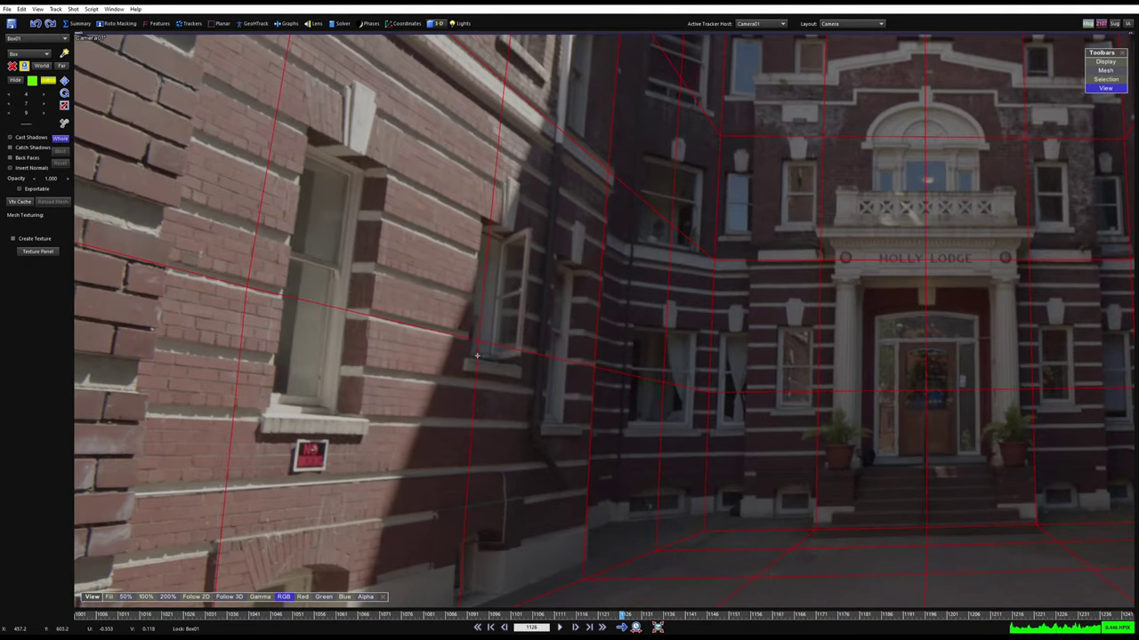
scroll(477, 356, down, 4)
middle_drag(567, 401, 517, 417)
scroll(791, 373, up, 5)
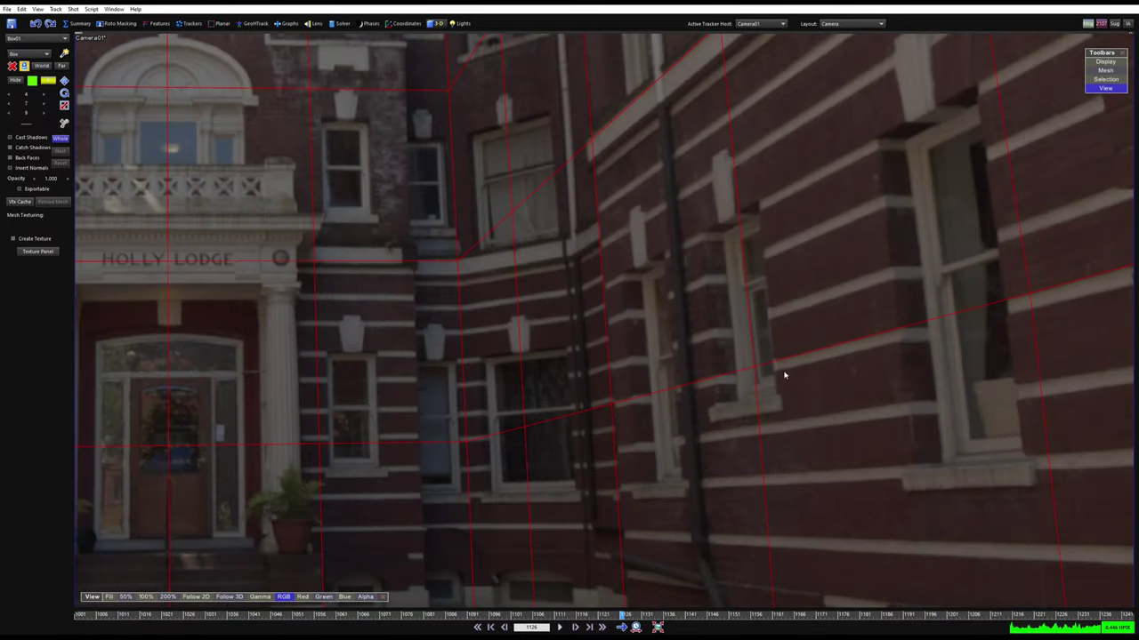
middle_drag(784, 375, 538, 418)
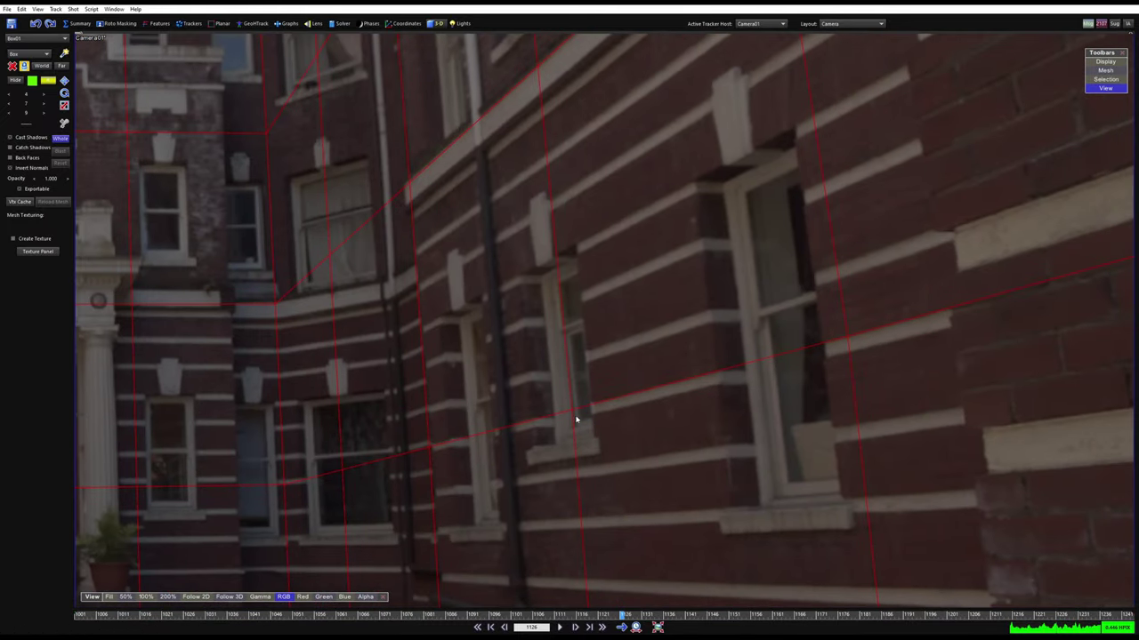
scroll(622, 298, down, 4)
scroll(633, 386, up, 5)
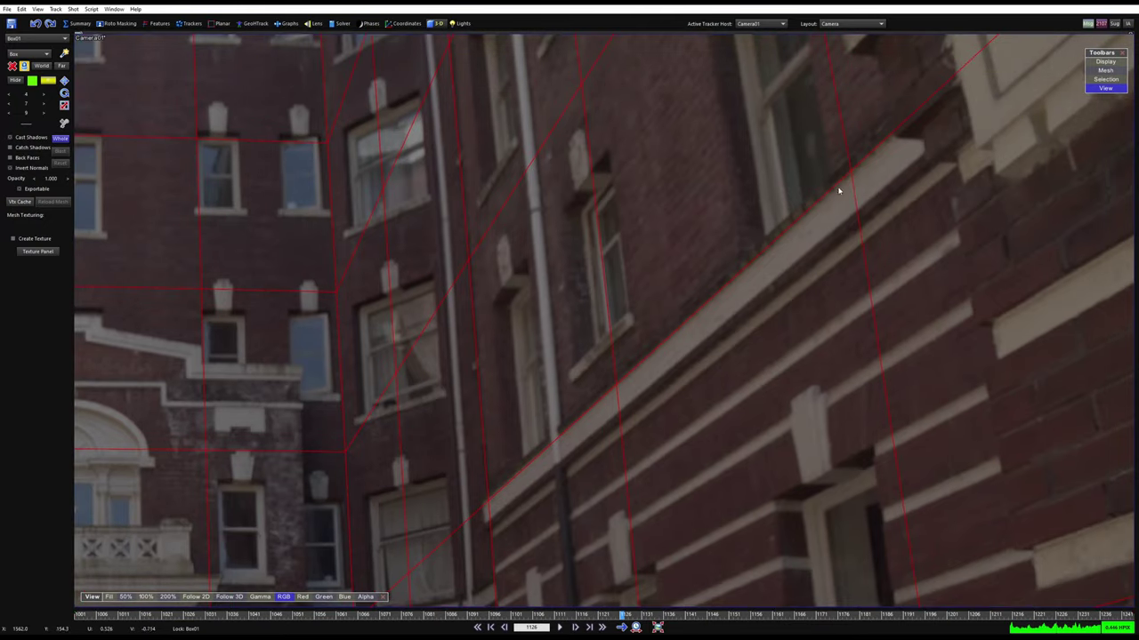
Examine the wireframe against the facade's upper windows, entrance and steps up close, and play the full shot
middle_drag(551, 249, 689, 433)
middle_drag(271, 409, 585, 331)
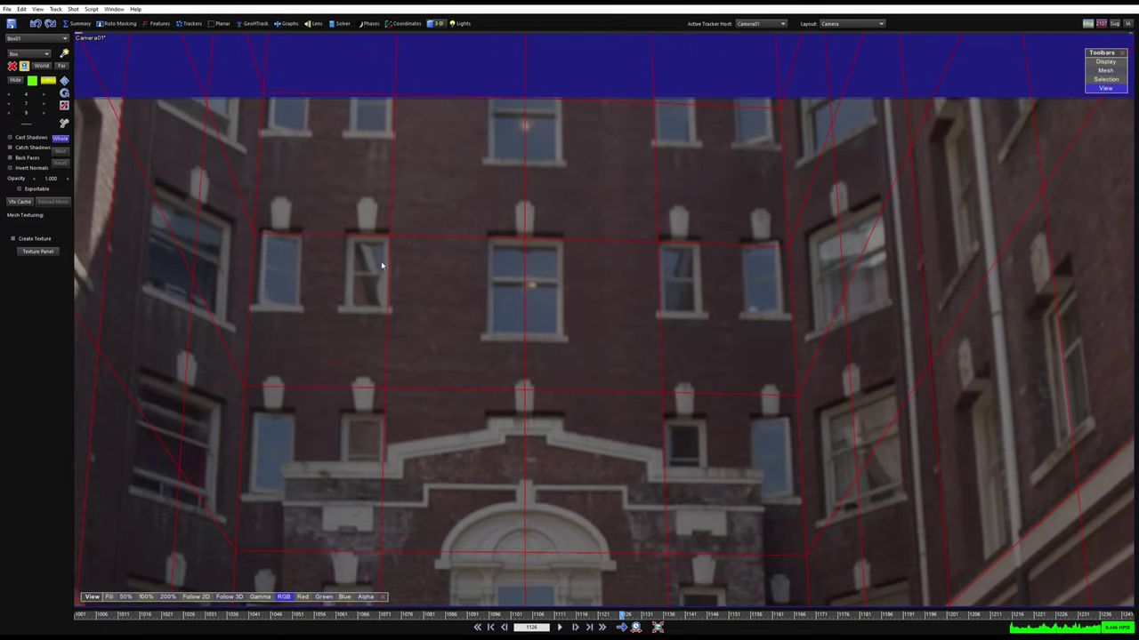
middle_drag(521, 397, 585, 353)
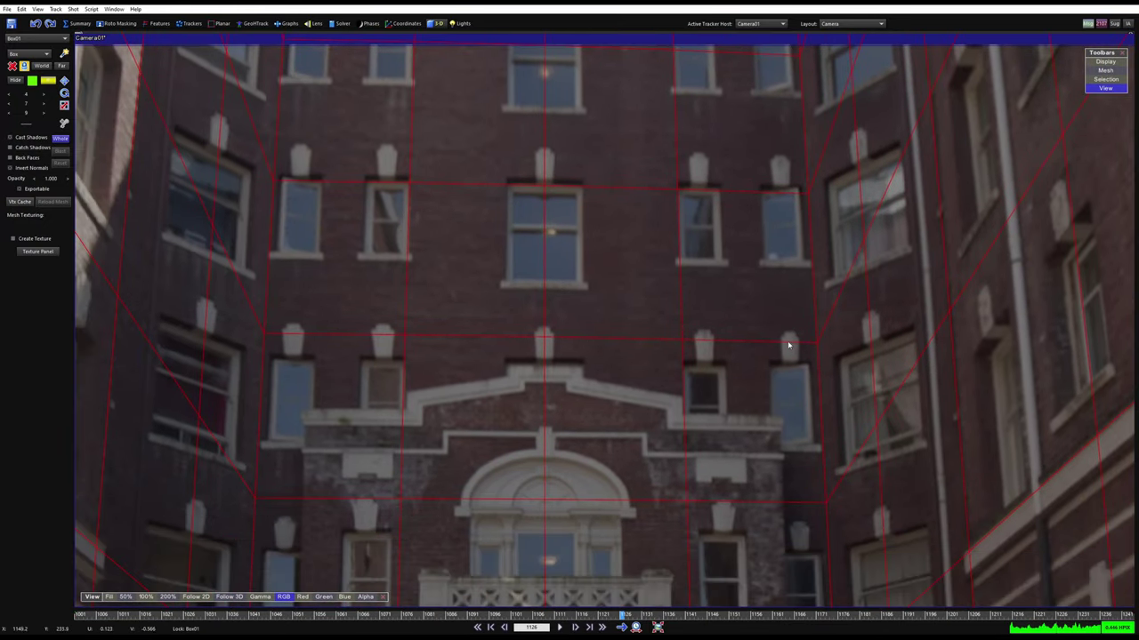
middle_drag(336, 367, 374, 209)
middle_drag(374, 452, 384, 282)
middle_drag(413, 437, 406, 277)
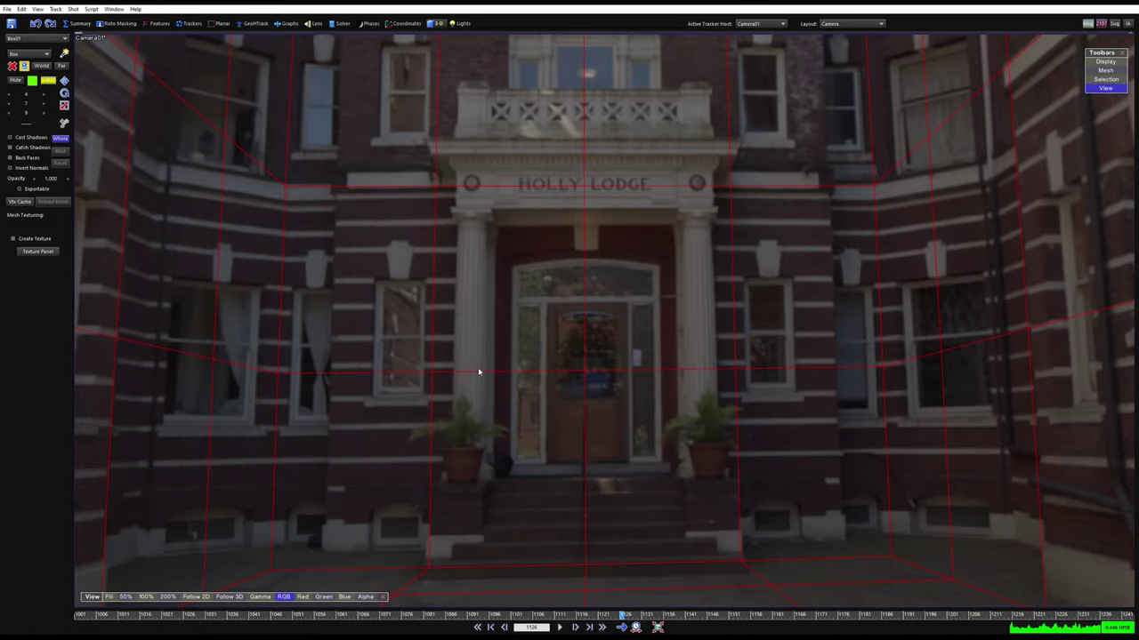
middle_drag(445, 442, 432, 338)
scroll(528, 401, down, 6)
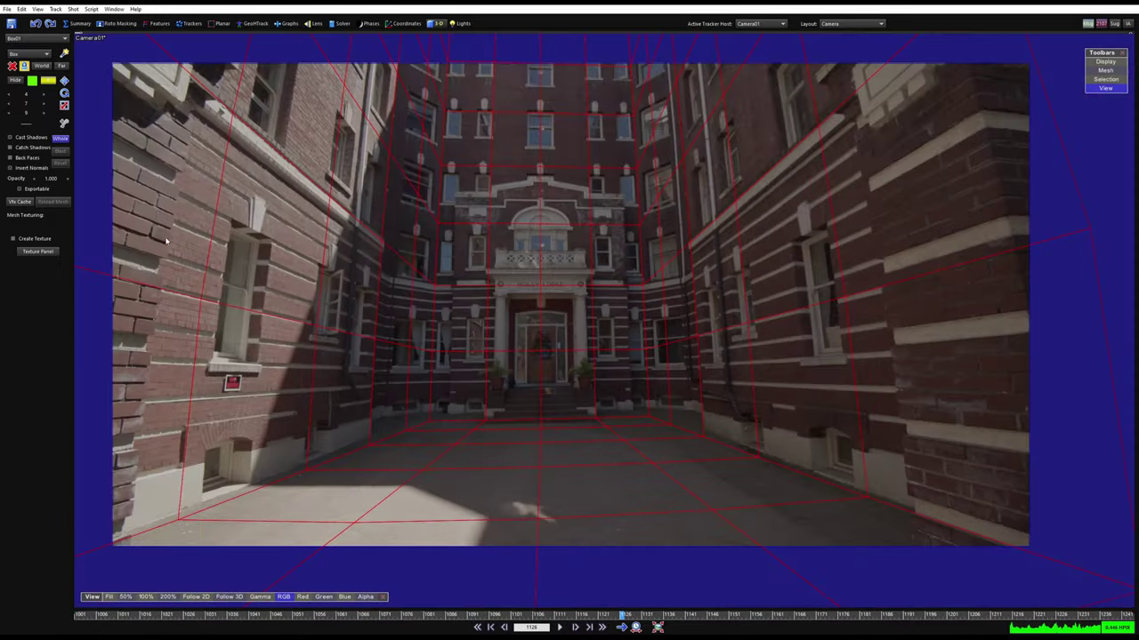
key(space)
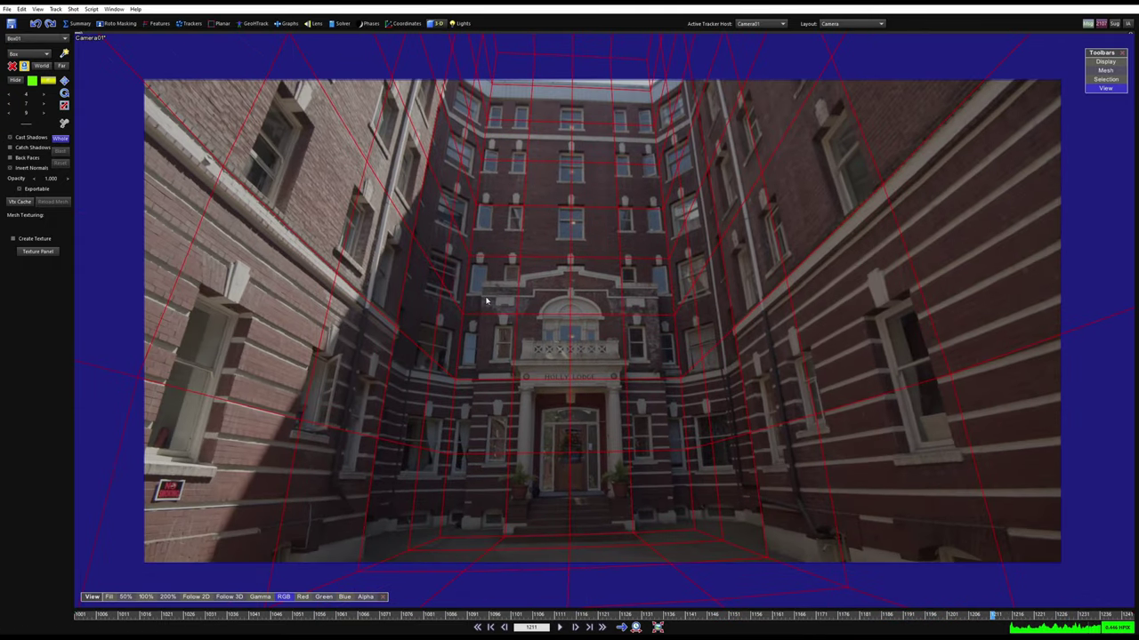
Show the trackers and solve points again and return to the Quad layout at frame 1221
key(j)
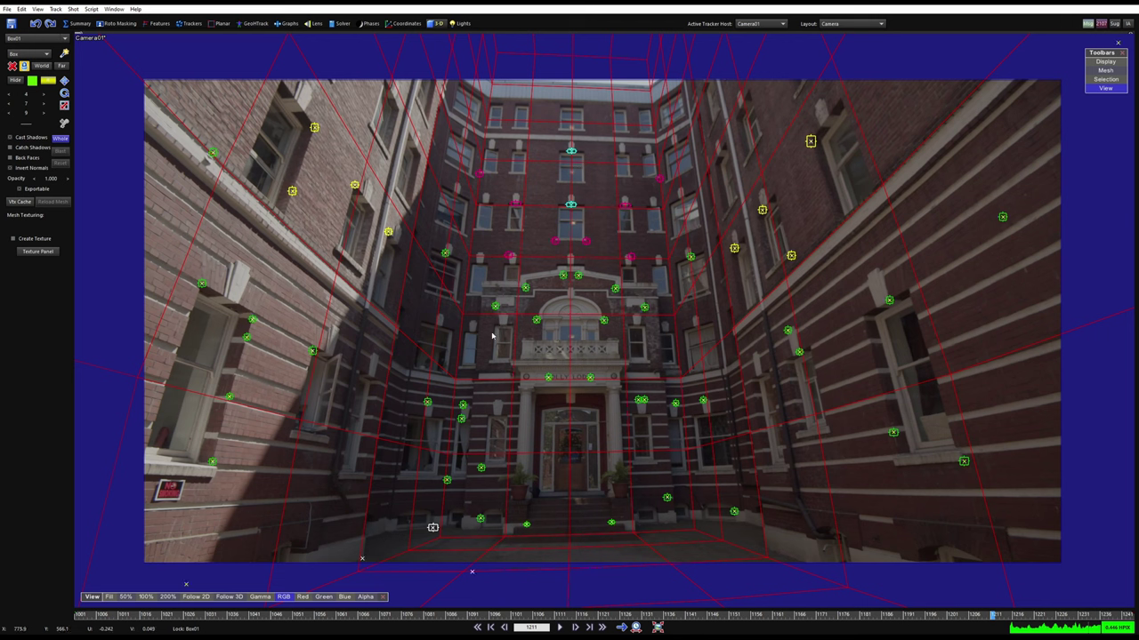
drag(995, 616, 1036, 617)
key(7)
Examine in the Top view how the trackers on both side walls line up with the box's sides
scroll(277, 152, up, 6)
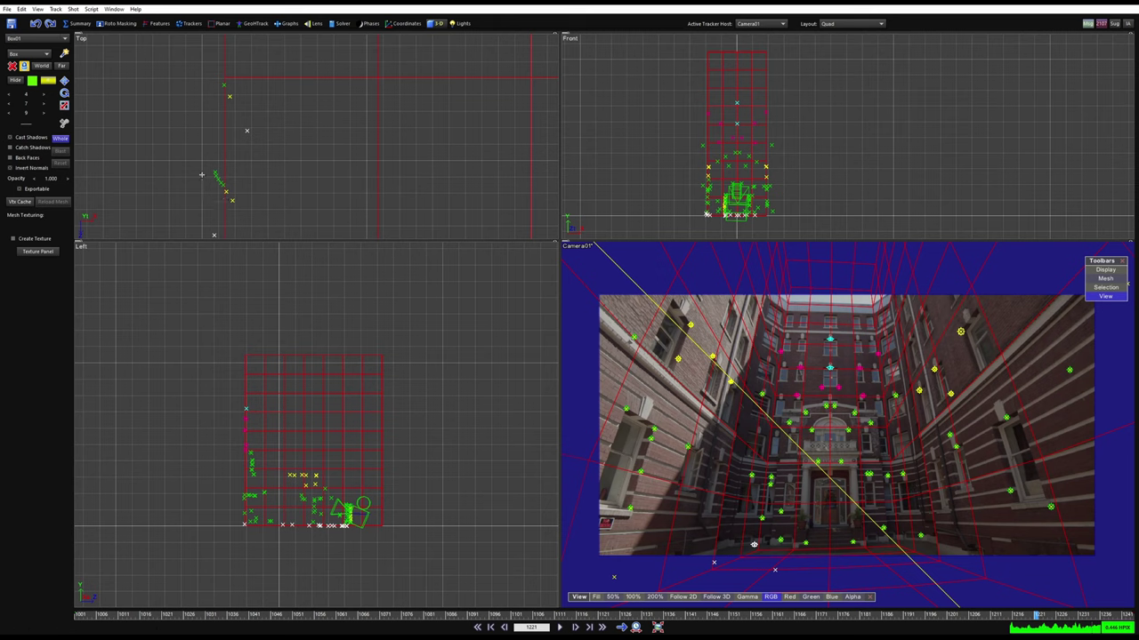
scroll(221, 197, down, 2)
scroll(222, 205, down, 3)
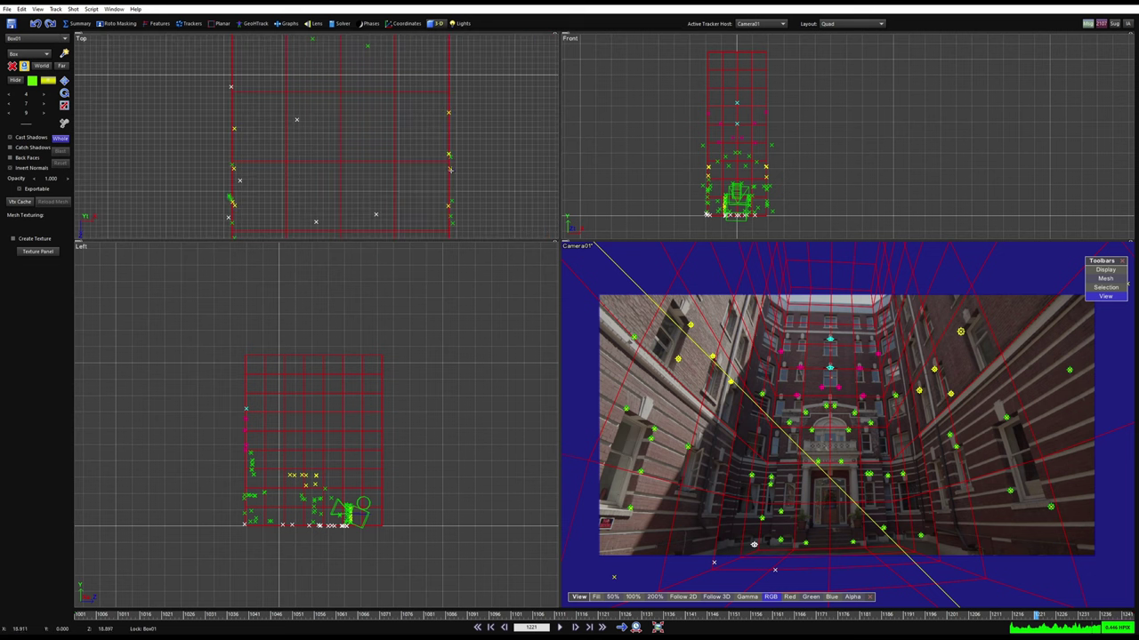
scroll(447, 161, up, 4)
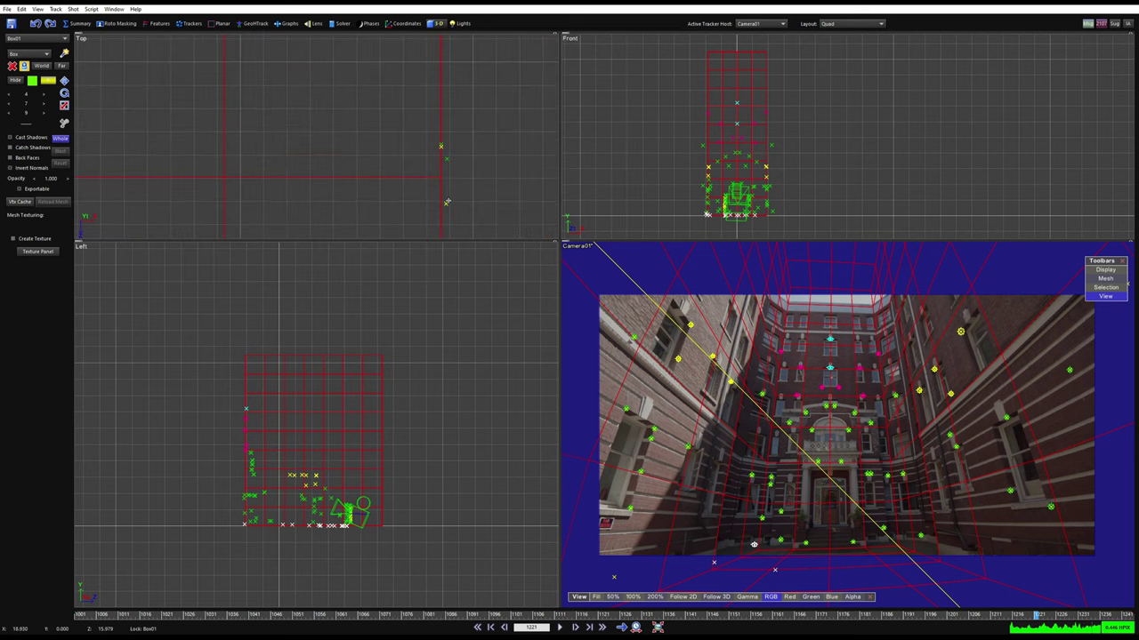
scroll(445, 202, down, 3)
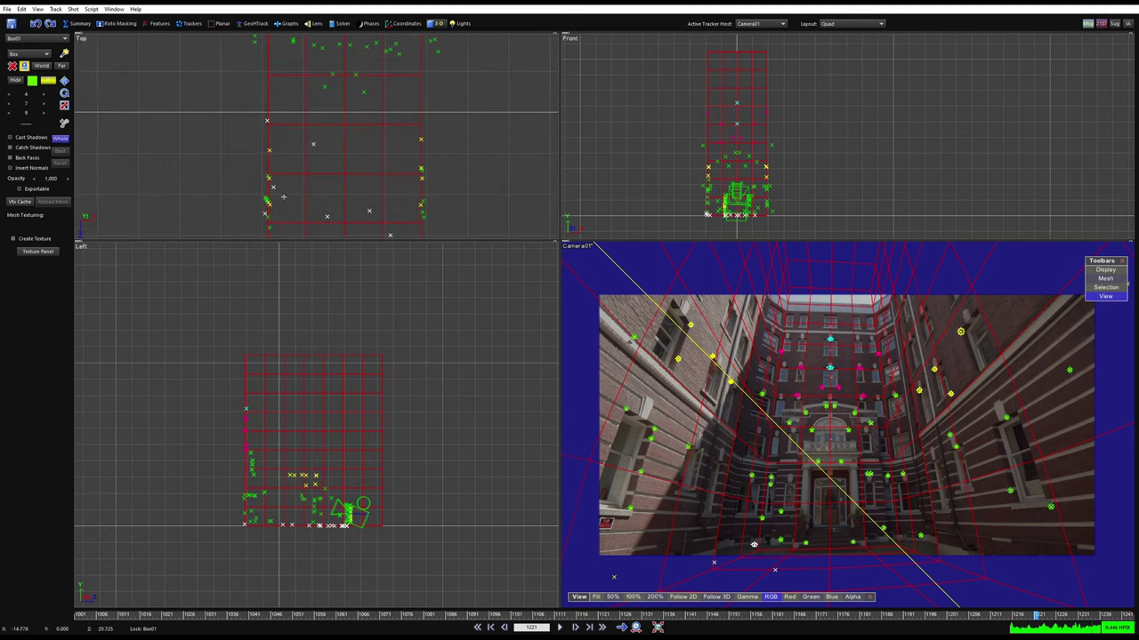
scroll(236, 193, up, 3)
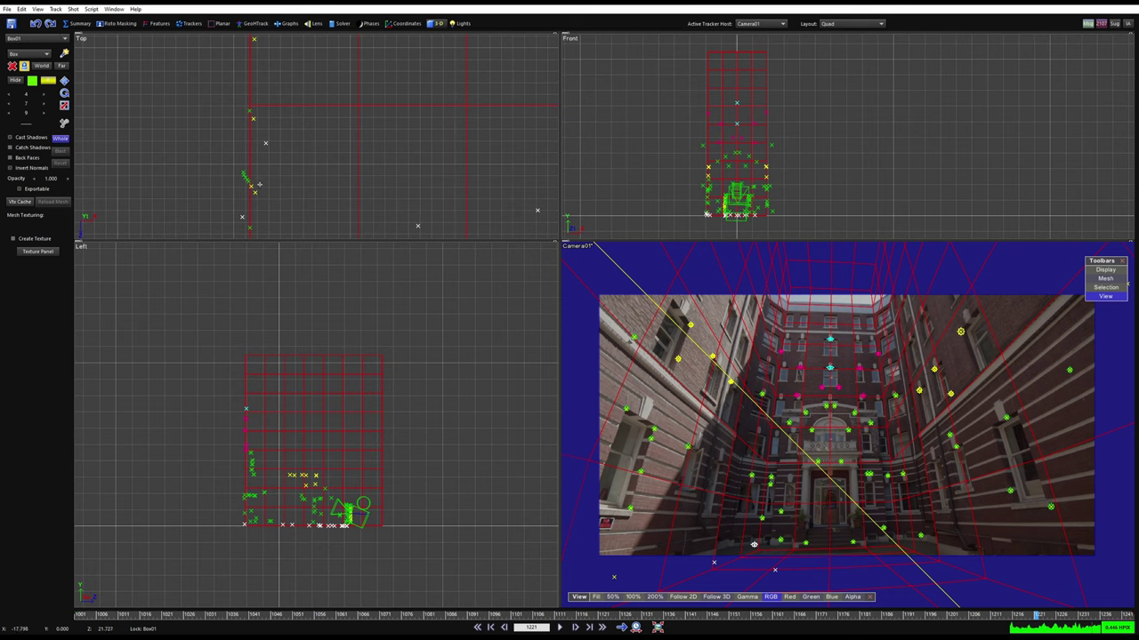
scroll(252, 192, up, 2)
scroll(252, 192, down, 1)
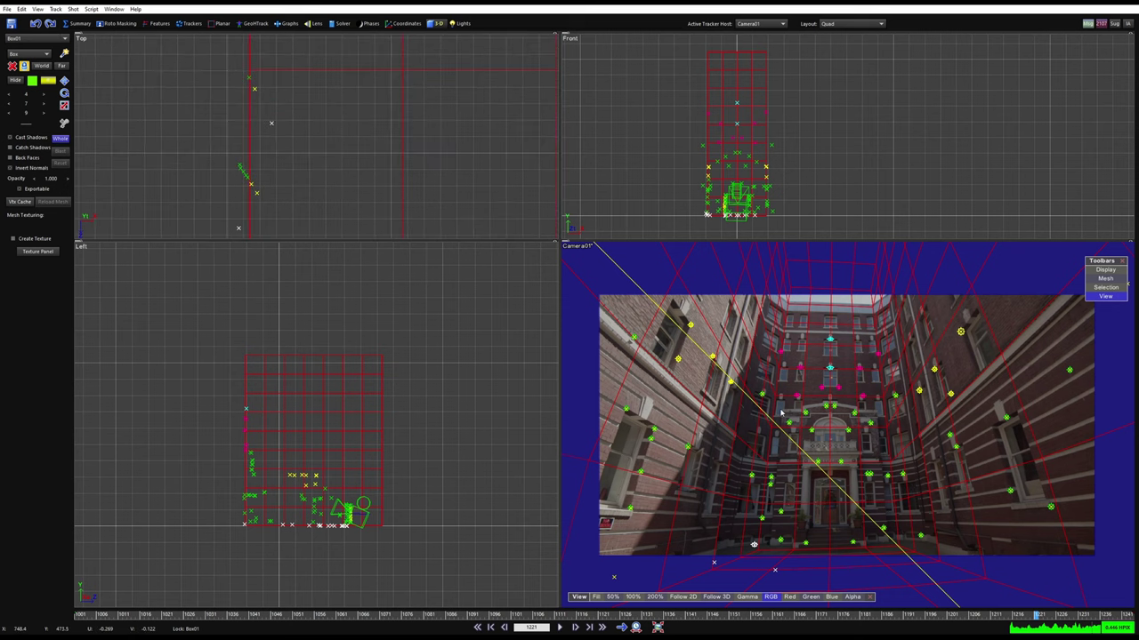
At frame 1153, center the box on the world axis by setting its X position to 0 in the Top view
key(7)
drag(630, 616, 738, 615)
key(7)
scroll(358, 179, down, 4)
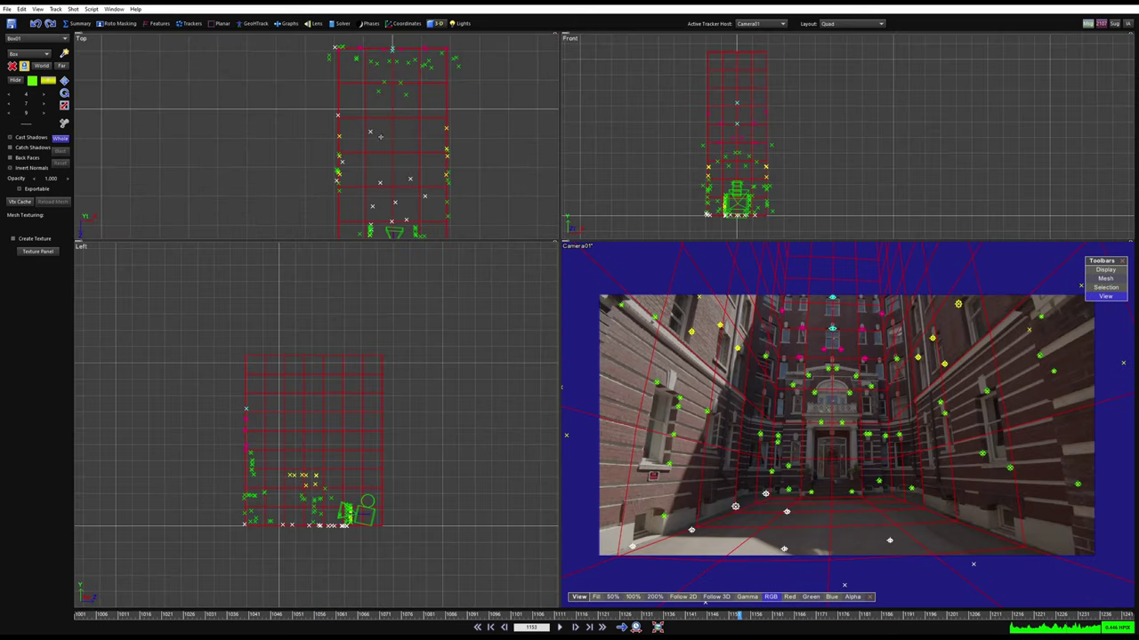
scroll(380, 136, up, 8)
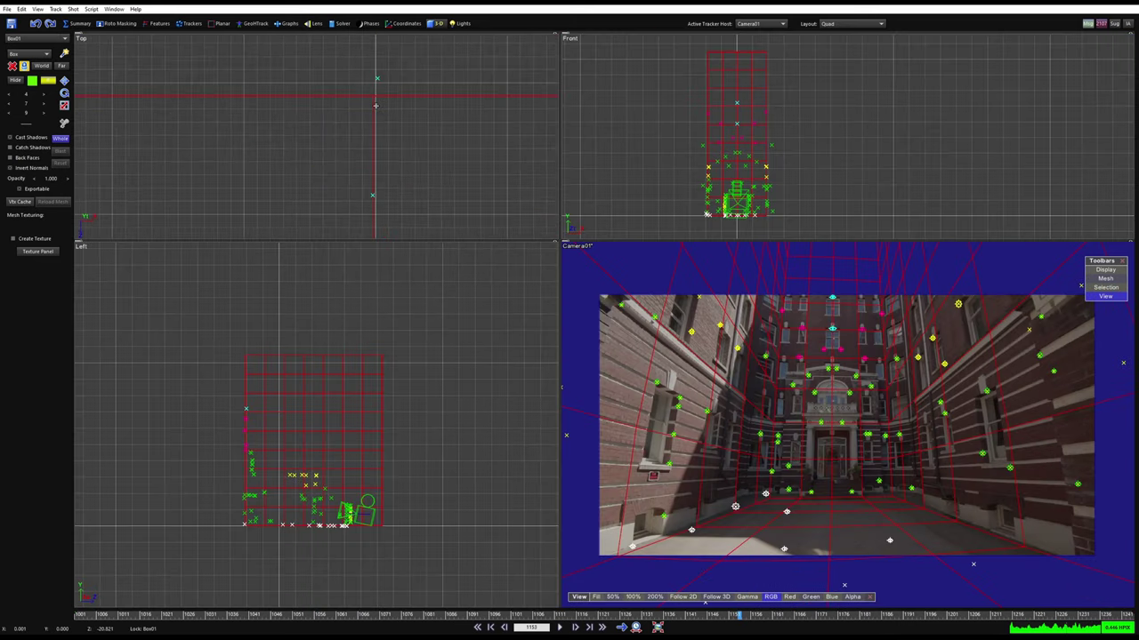
middle_drag(374, 107, 307, 156)
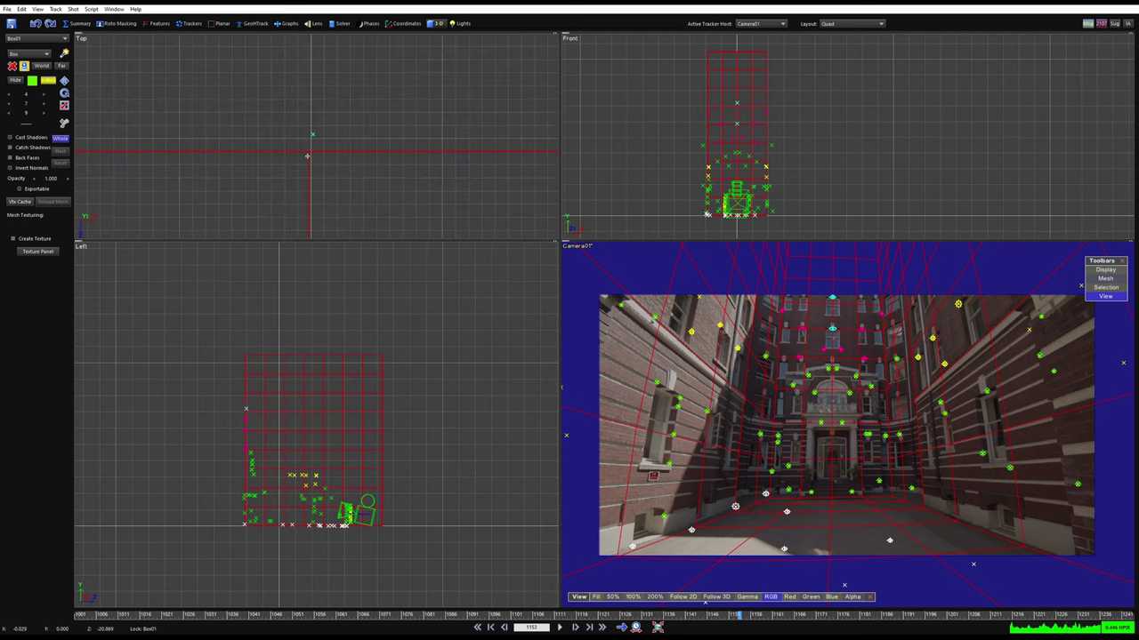
click(65, 82)
scroll(341, 178, up, 4)
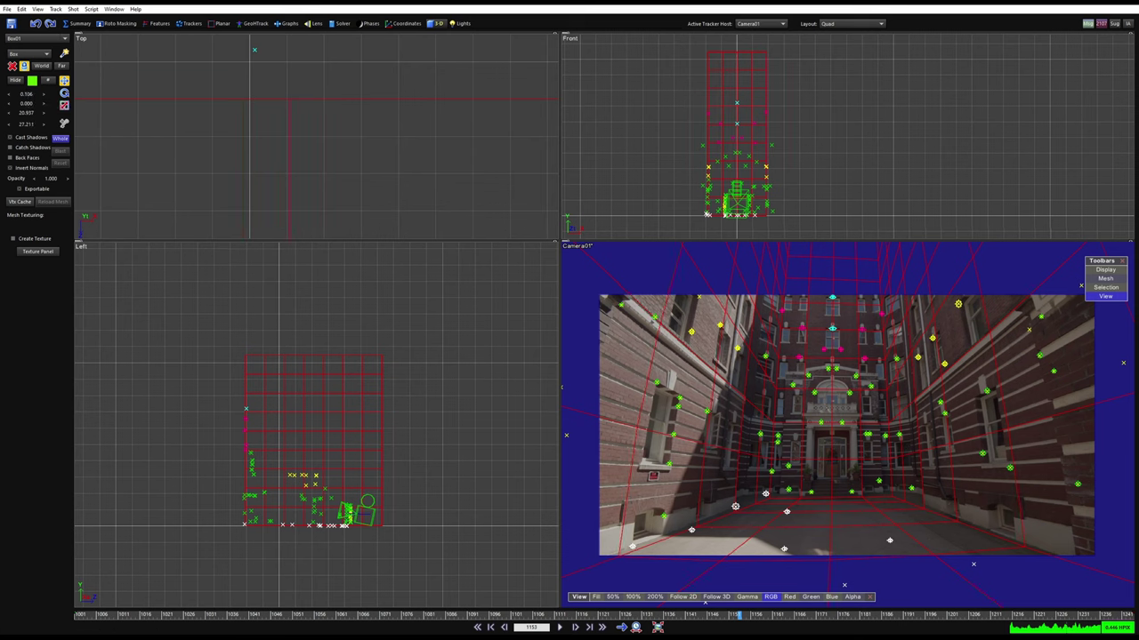
right_click(29, 96)
Check the centered box in the Top view against the facade center trackers and the side wall trackers
scroll(245, 115, down, 8)
middle_drag(246, 129, 247, 143)
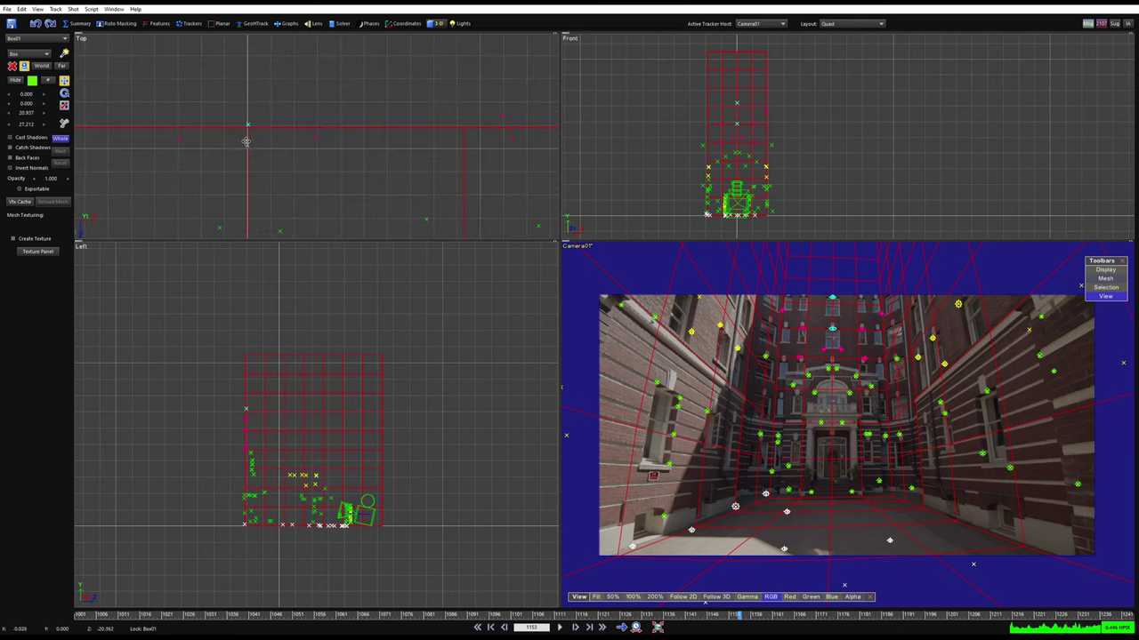
scroll(247, 156, down, 8)
middle_drag(236, 203, 272, 91)
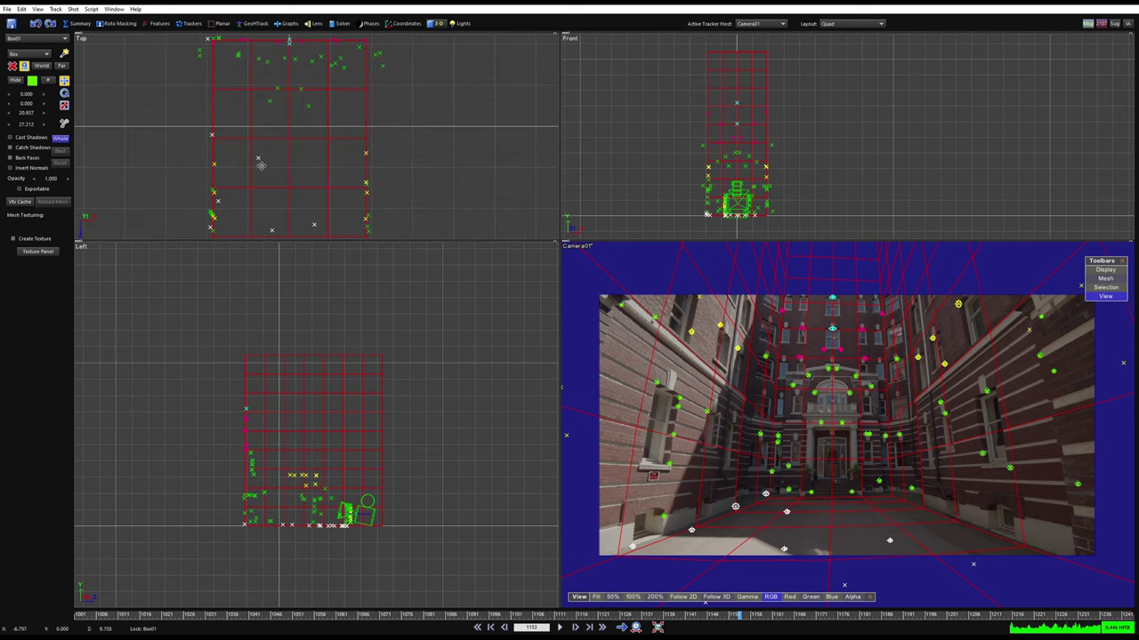
scroll(261, 164, up, 3)
scroll(286, 151, up, 5)
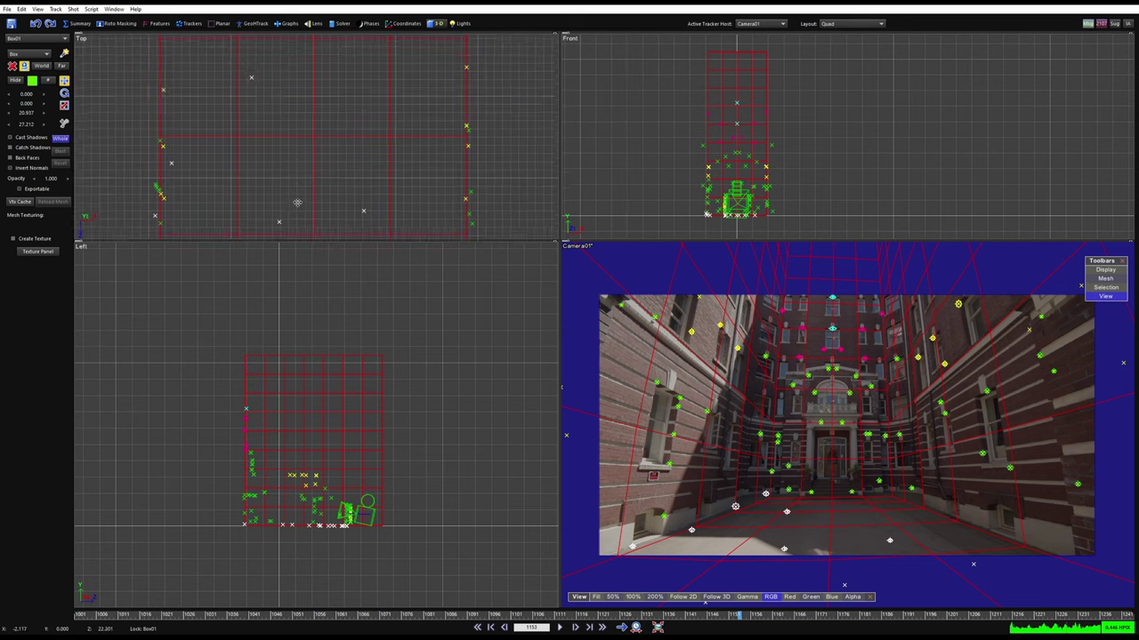
Examine in the Top view how the box's long sides and center line fit the scattered wall and facade trackers
scroll(302, 107, down, 4)
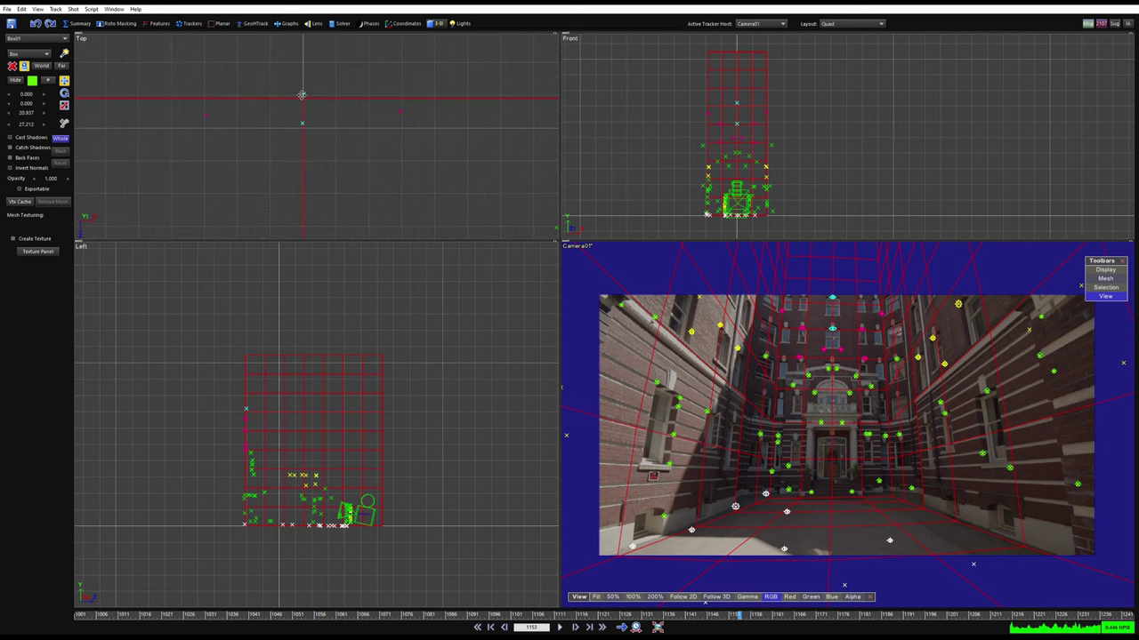
scroll(287, 156, up, 4)
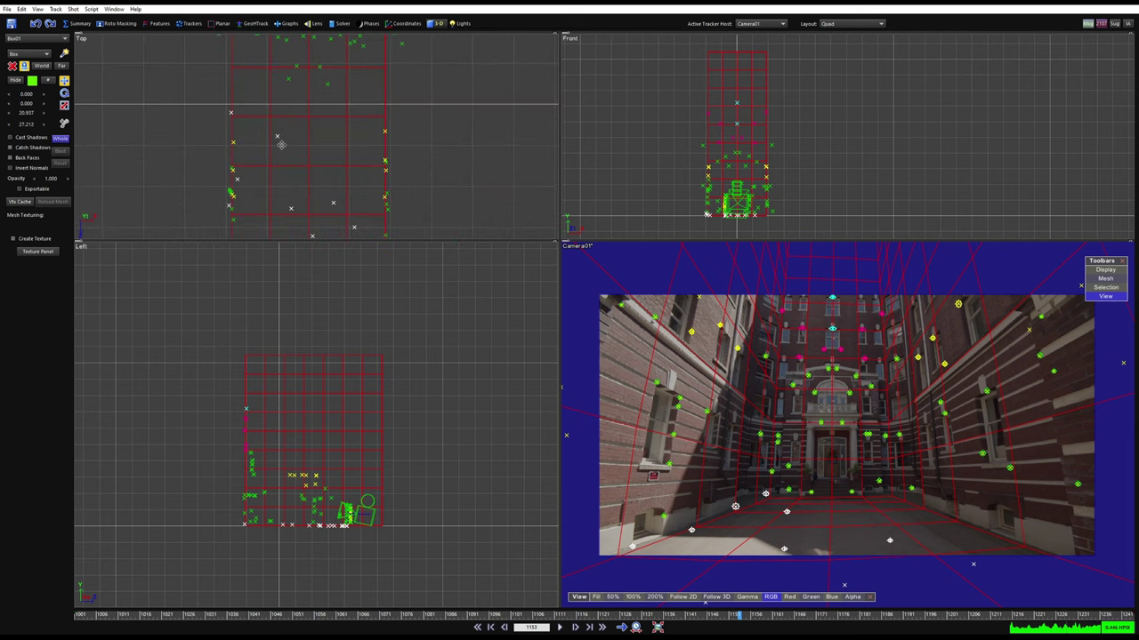
scroll(284, 161, down, 5)
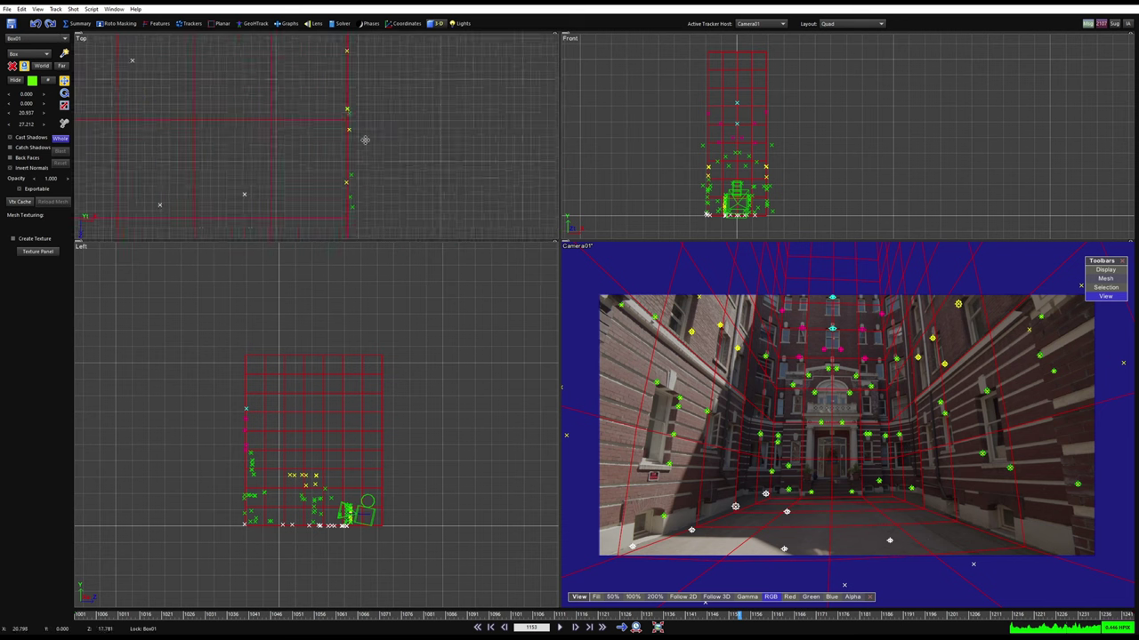
scroll(312, 162, up, 6)
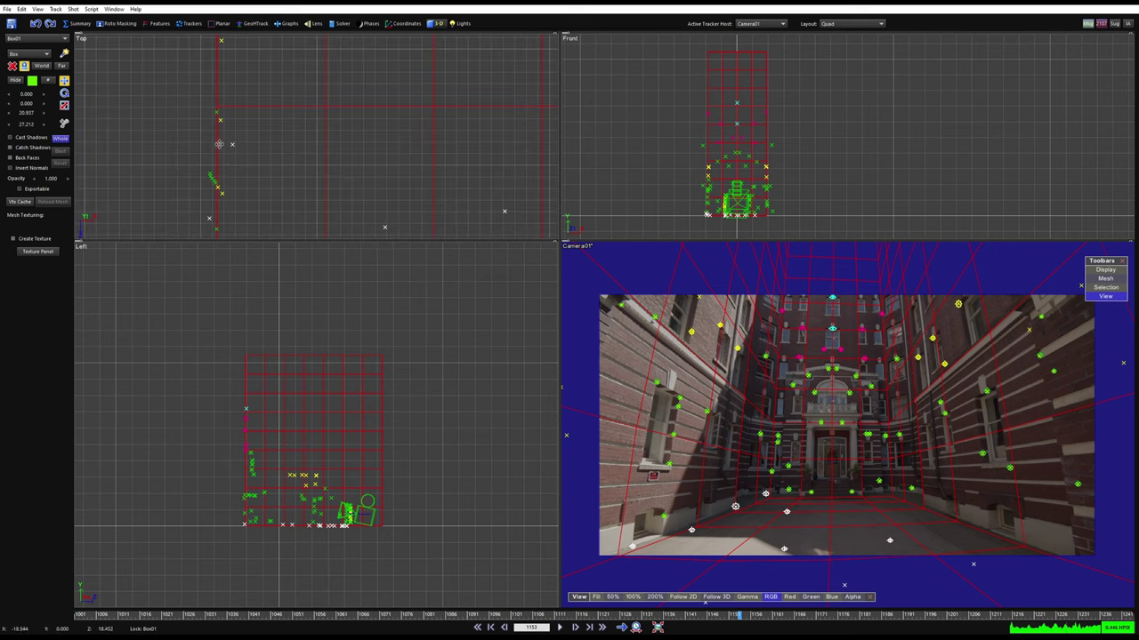
scroll(222, 104, down, 3)
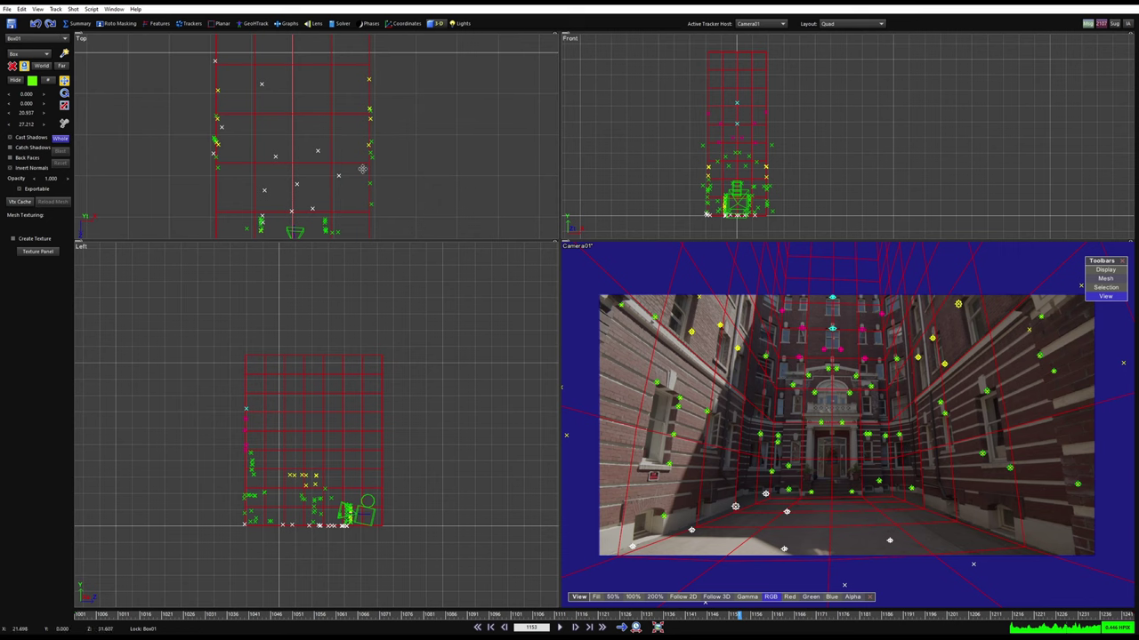
scroll(297, 110, up, 5)
scroll(825, 342, up, 5)
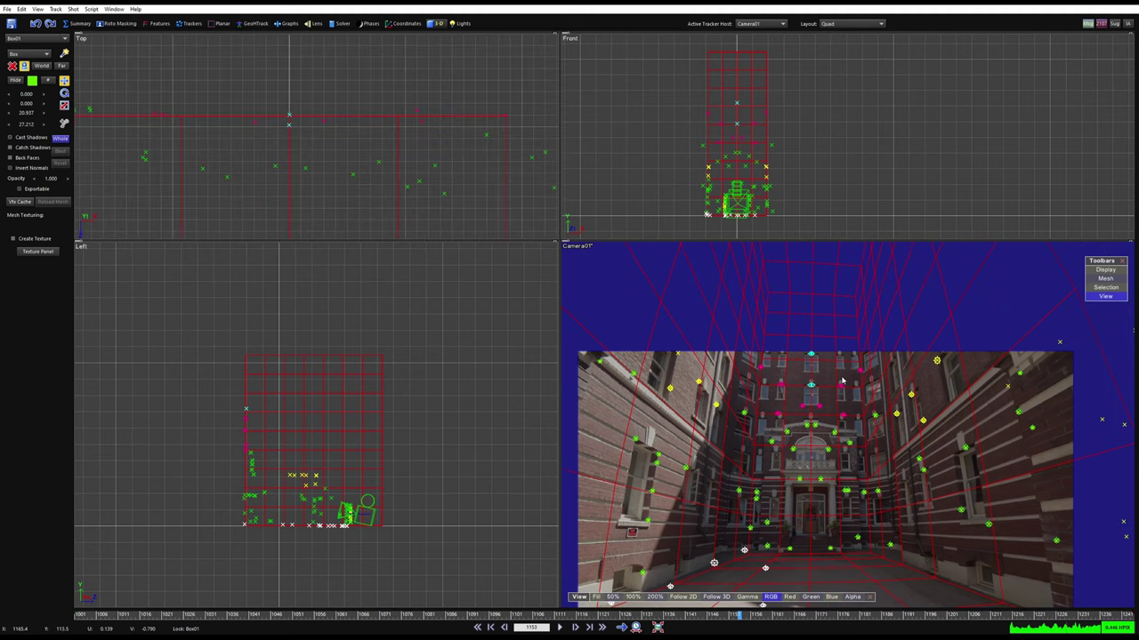
Switch to the full Camera layout and go to frame 1206 to view the box over the building's upper windows
scroll(829, 311, down, 5)
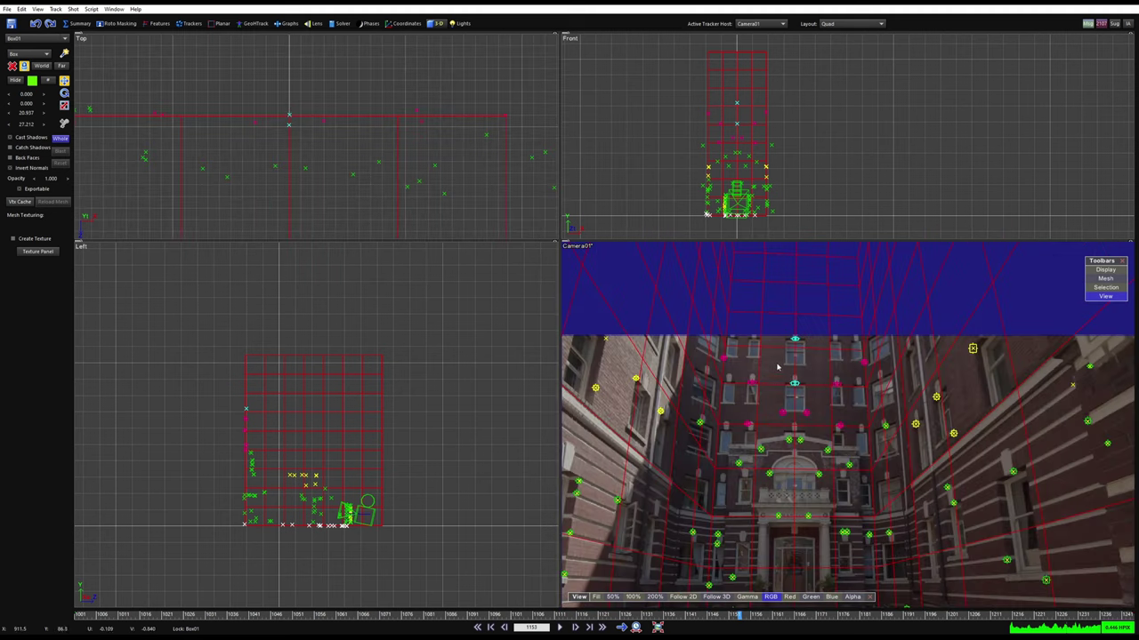
key(5)
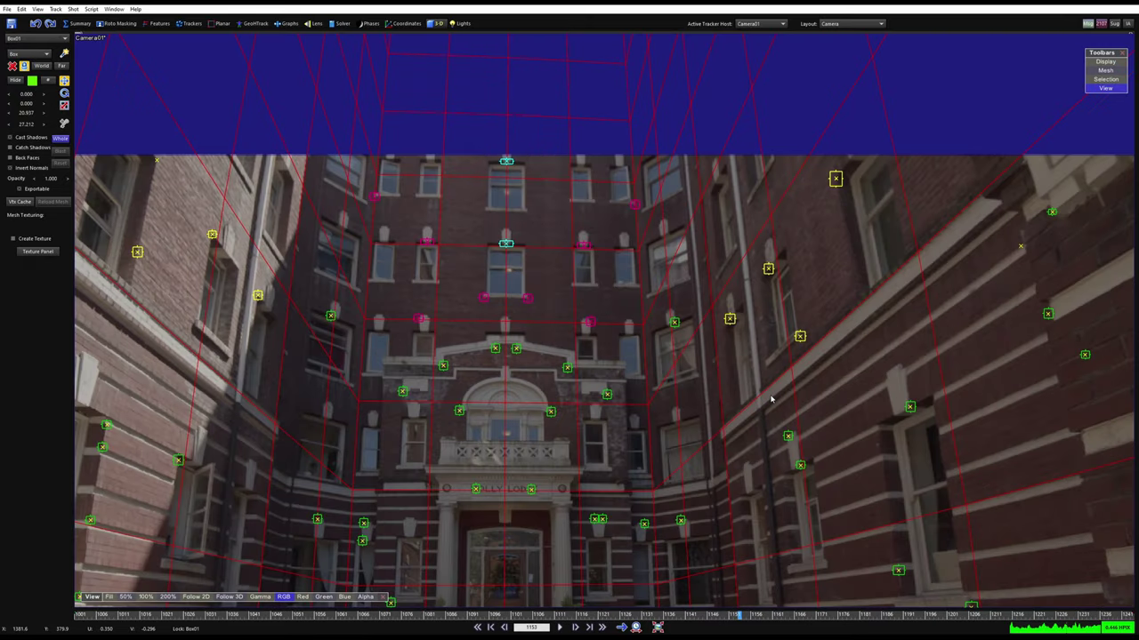
scroll(614, 258, down, 4)
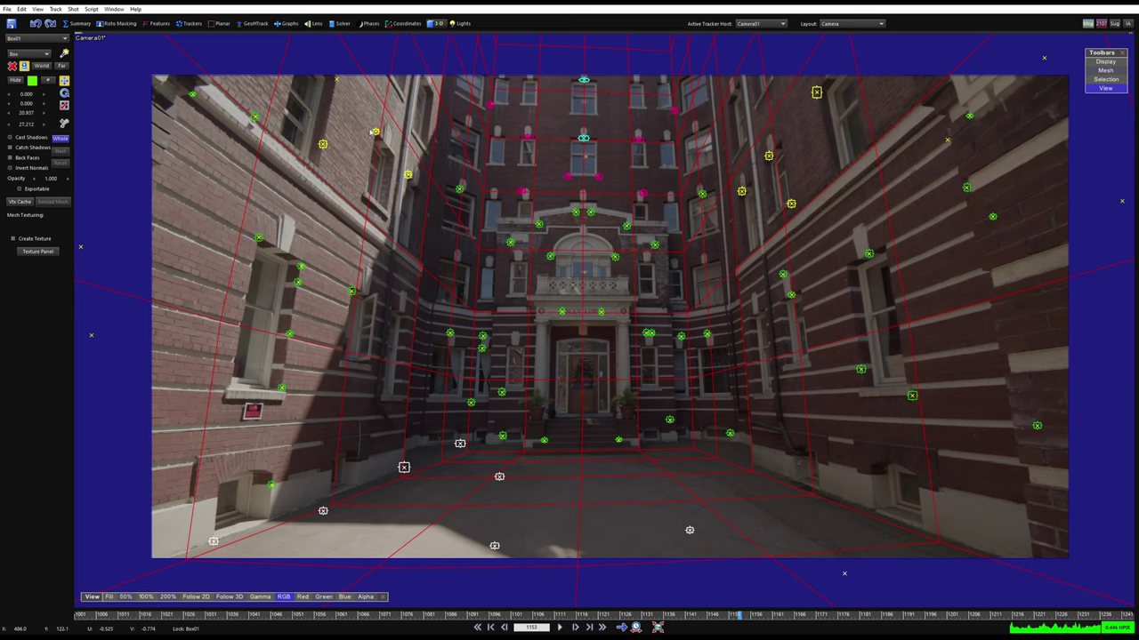
scroll(372, 132, up, 4)
middle_drag(285, 161, 279, 228)
scroll(311, 227, down, 4)
mouse_move(744, 616)
mouse_down()
mouse_move(765, 633)
mouse_move(787, 621)
mouse_move(1136, 632)
mouse_move(971, 620)
mouse_up()
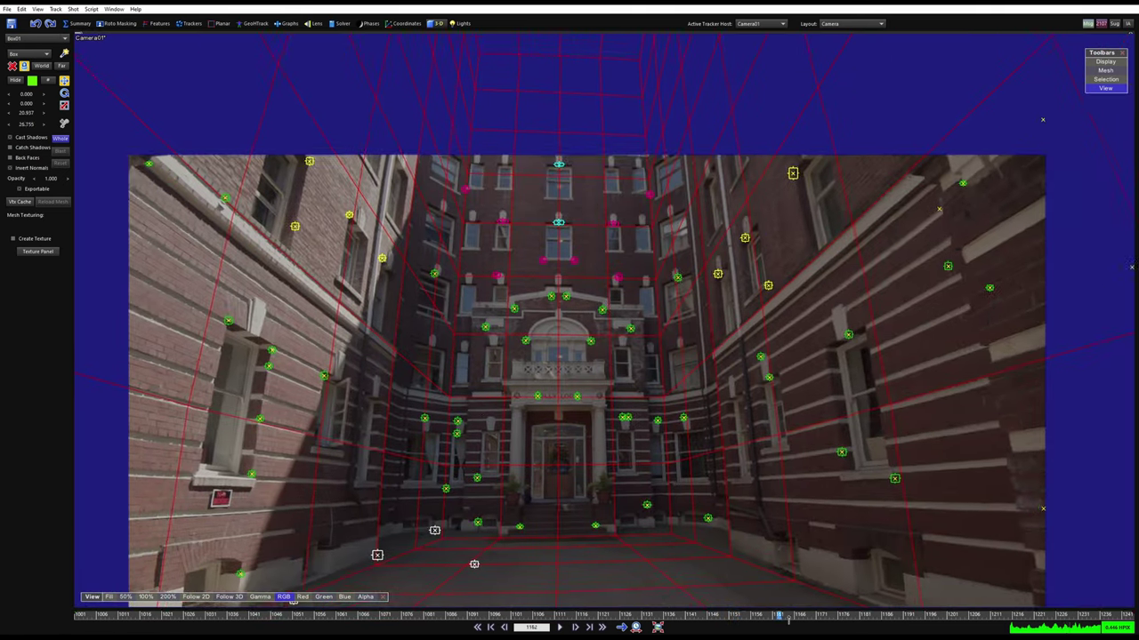
middle_drag(582, 353, 567, 286)
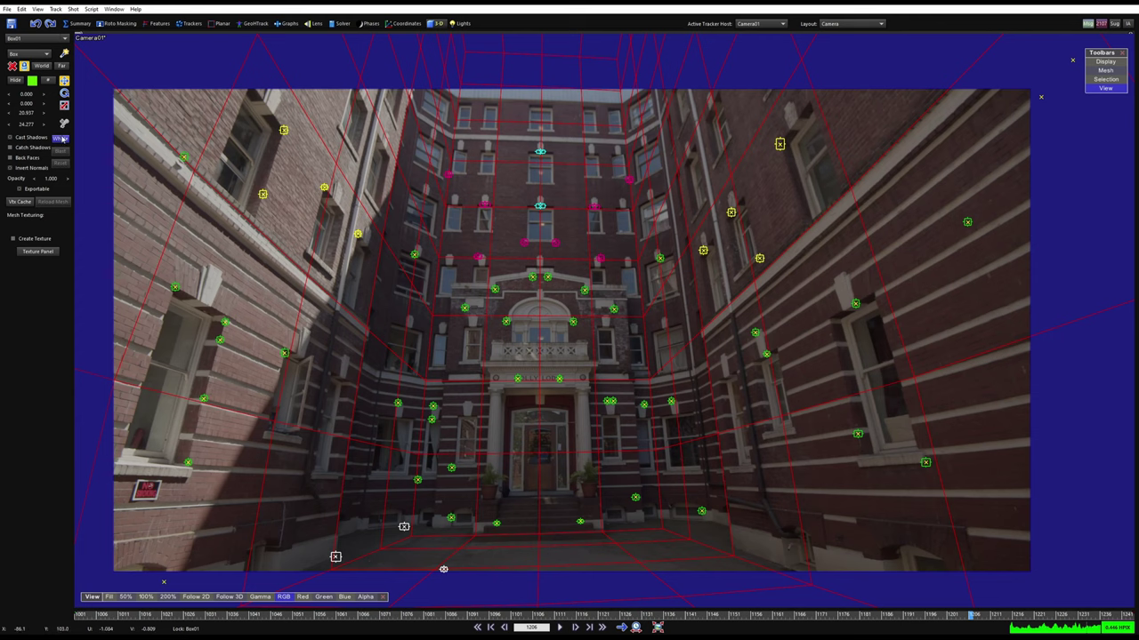
Turn off Whole and select two upper trackers on the left wall plus two on the central facade
click(63, 140)
click(262, 193)
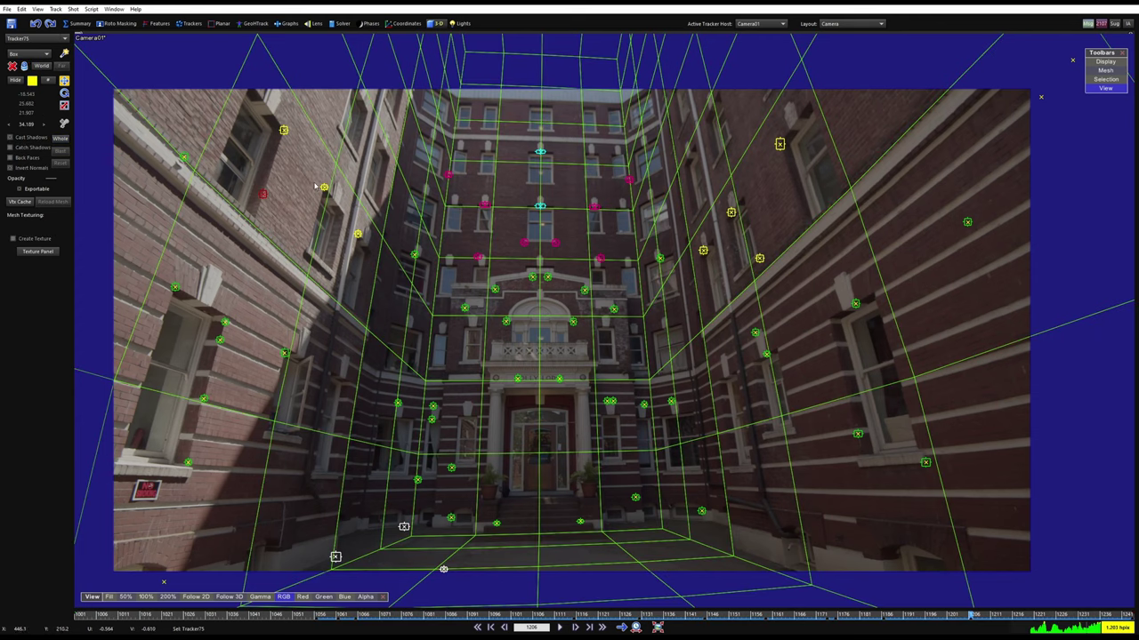
shift+click(357, 234)
shift+click(540, 151)
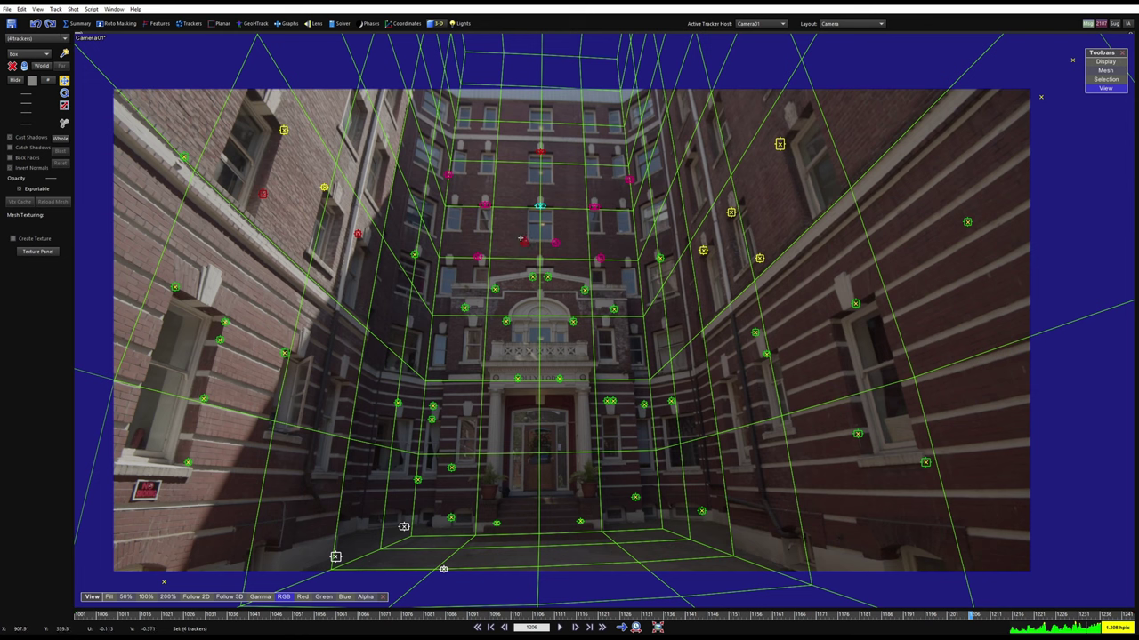
Add two upper trackers on the right wall to the tracker selection
scroll(740, 240, up, 2)
middle_drag(740, 241, 520, 245)
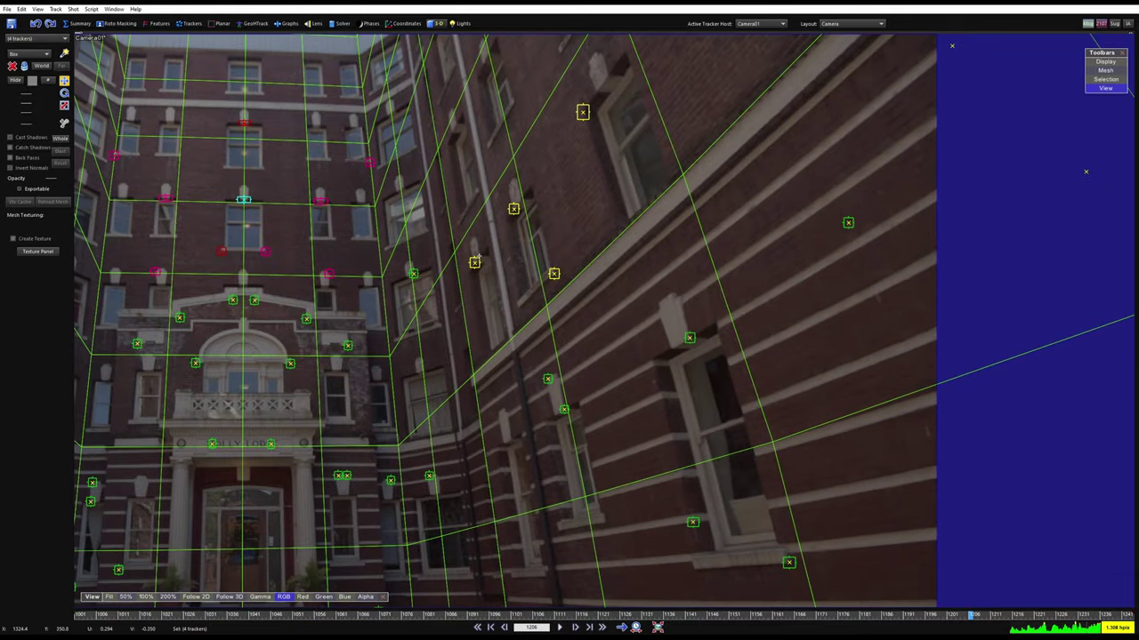
click(476, 262)
shift+click(583, 116)
scroll(641, 178, down, 4)
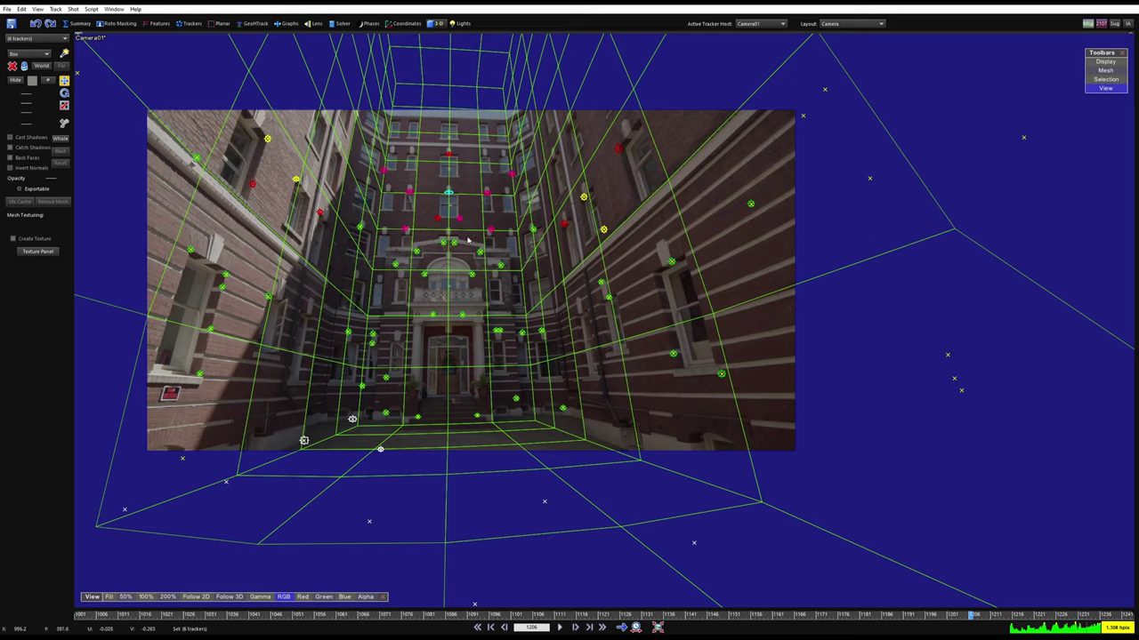
middle_drag(447, 229, 567, 247)
scroll(568, 248, up, 2)
middle_drag(518, 298, 493, 301)
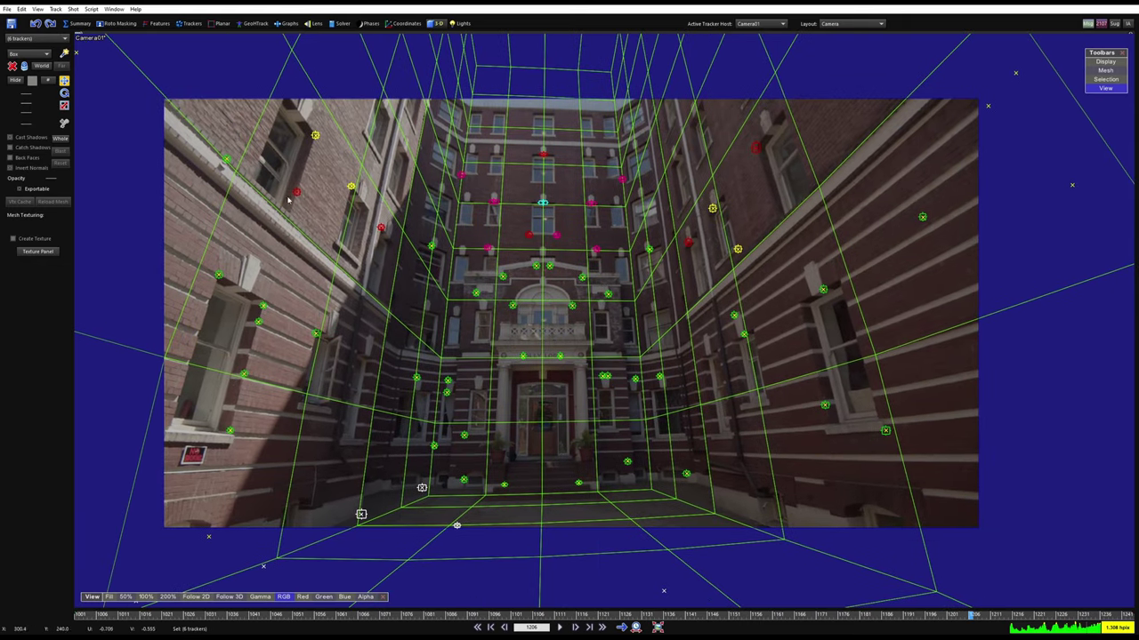
scroll(541, 246, up, 3)
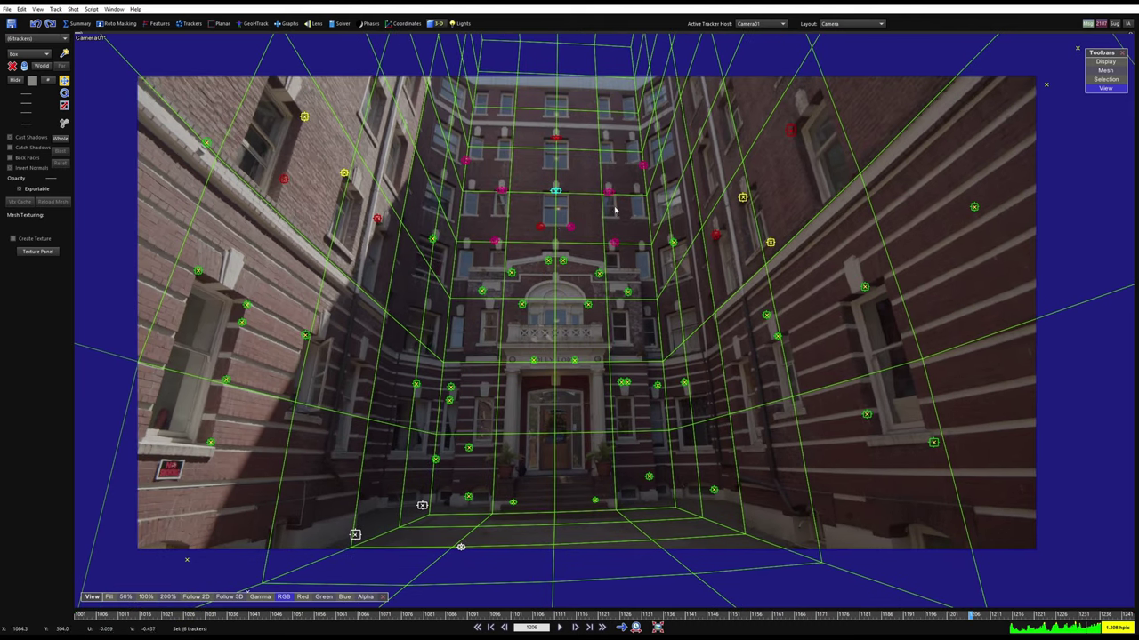
Return to the Quad layout and enlarge the Top view around the box and the selected trackers
key(7)
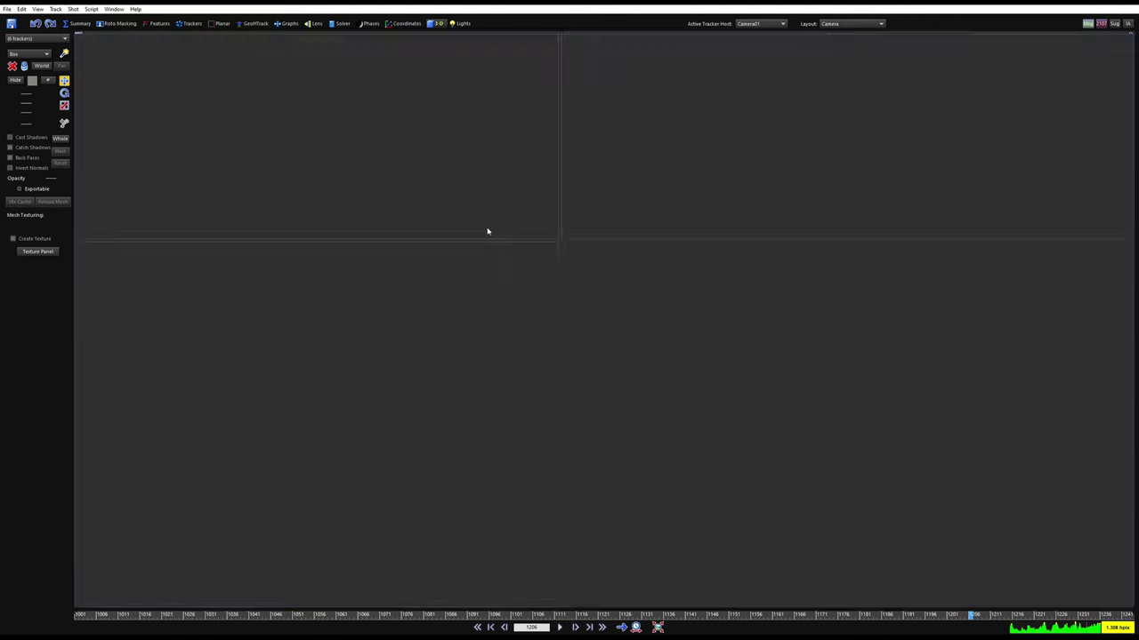
scroll(298, 140, down, 3)
middle_drag(282, 153, 300, 95)
scroll(234, 195, up, 2)
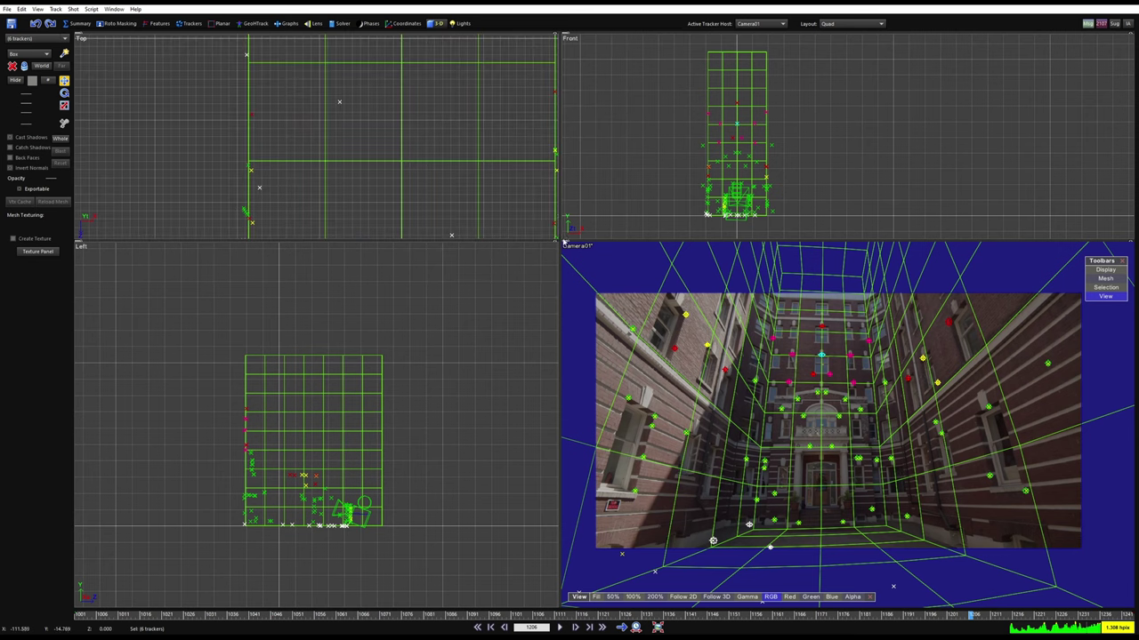
drag(557, 237, 741, 481)
scroll(370, 307, down, 2)
middle_drag(389, 313, 343, 319)
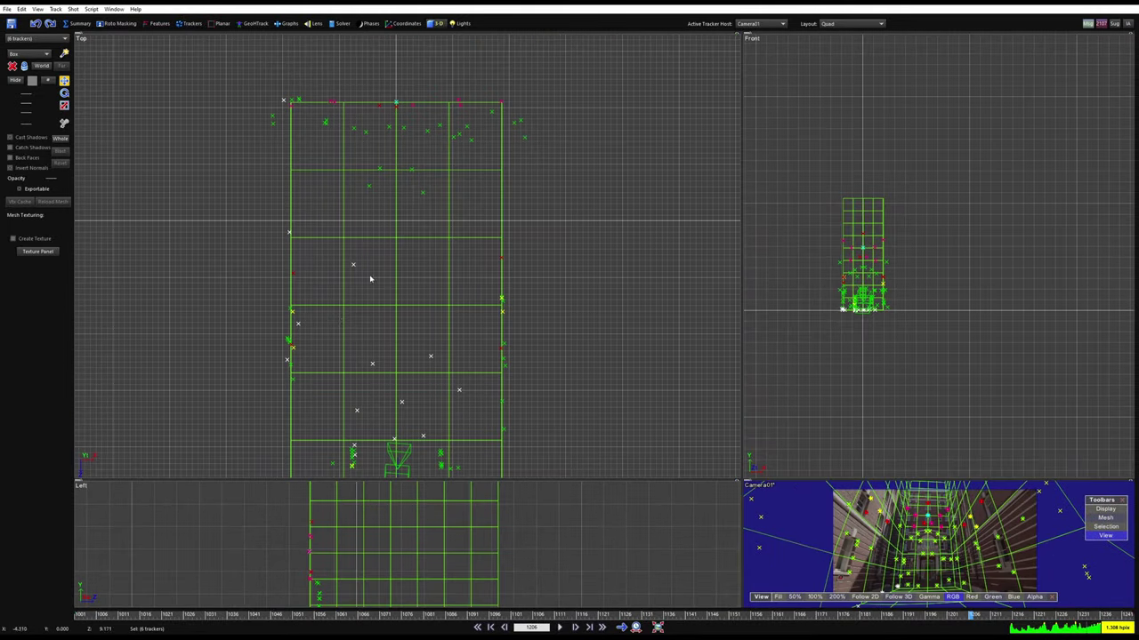
Drop the six selected trackers onto the box mesh
scroll(348, 280, up, 2)
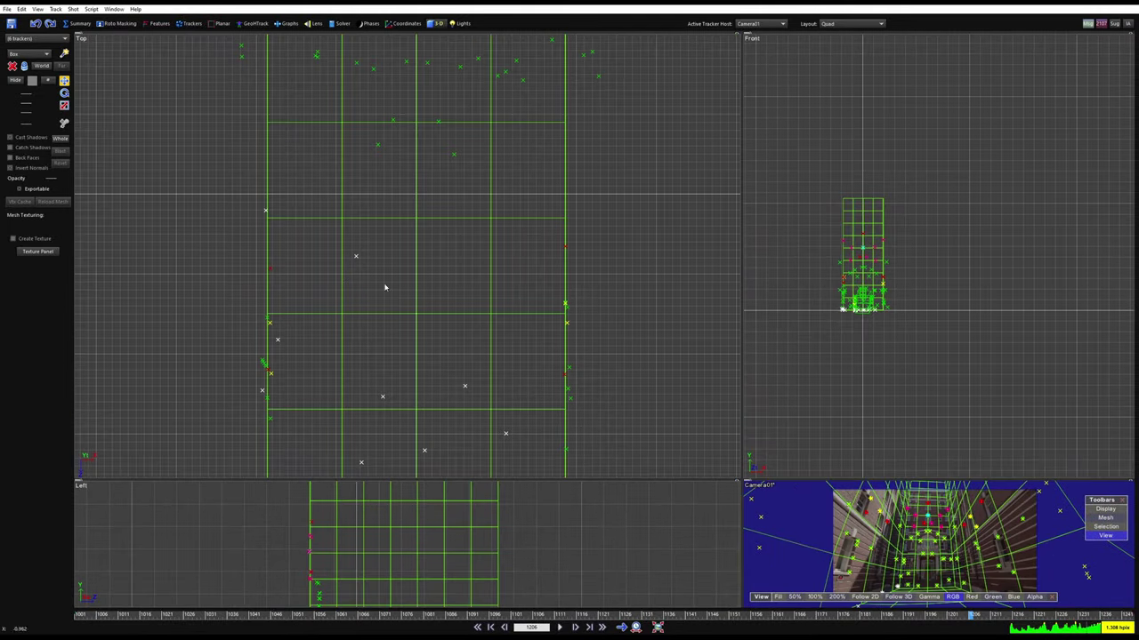
scroll(383, 287, up, 5)
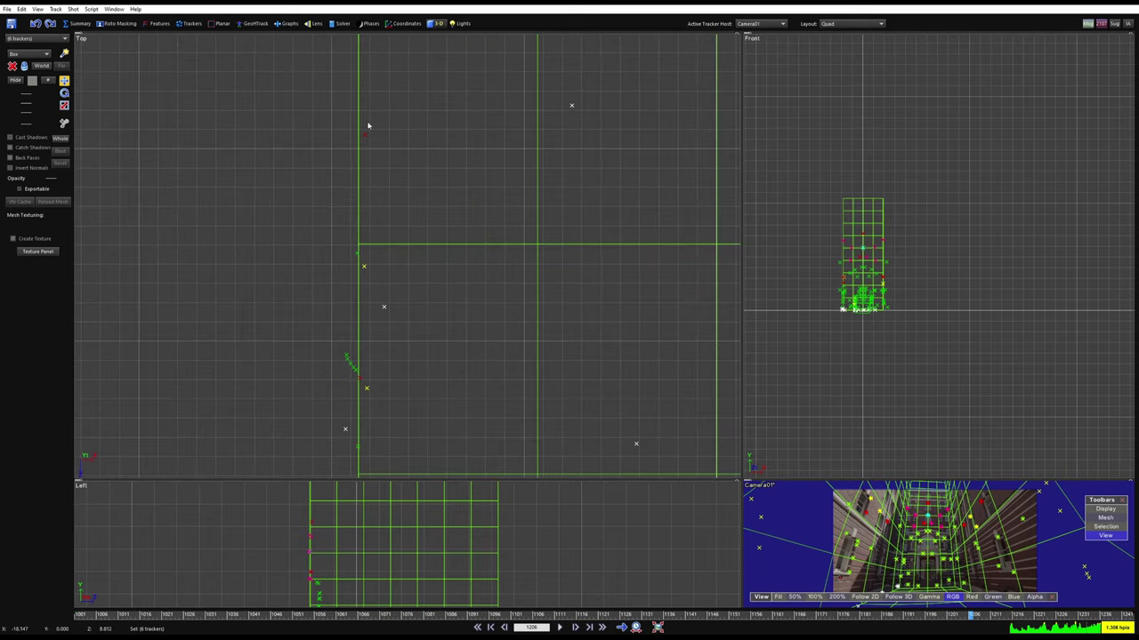
scroll(342, 294, up, 4)
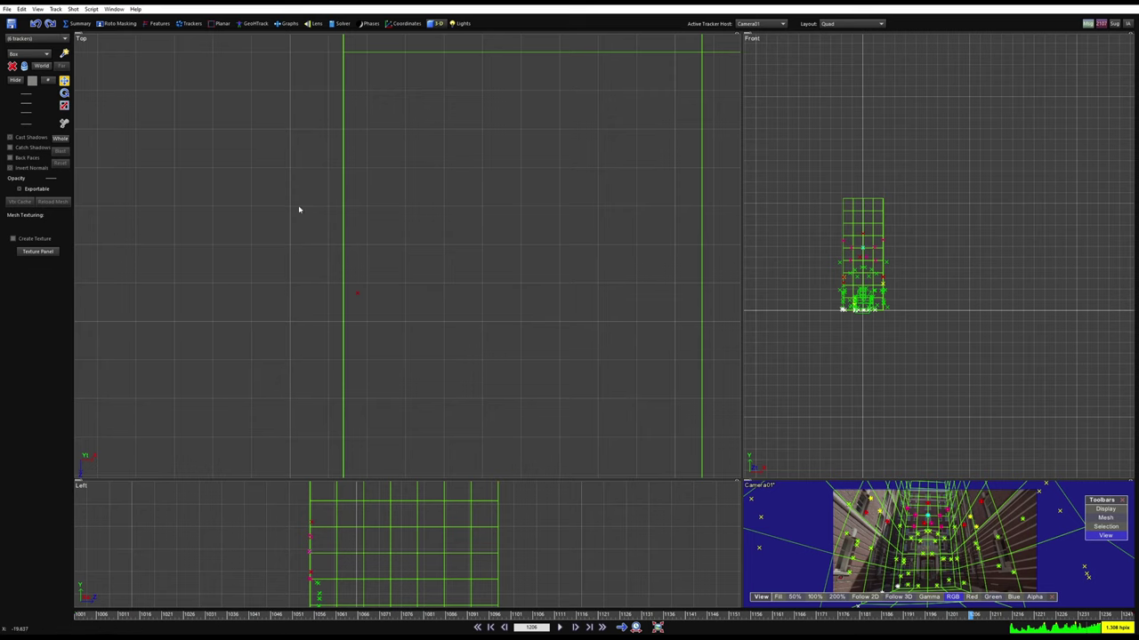
click(55, 9)
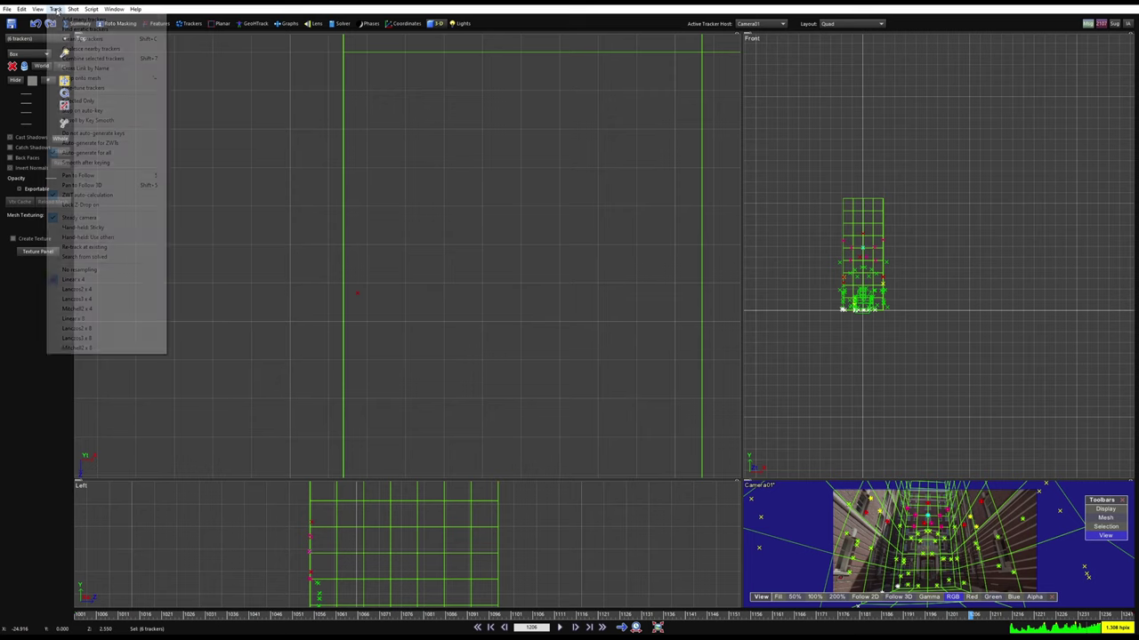
click(80, 78)
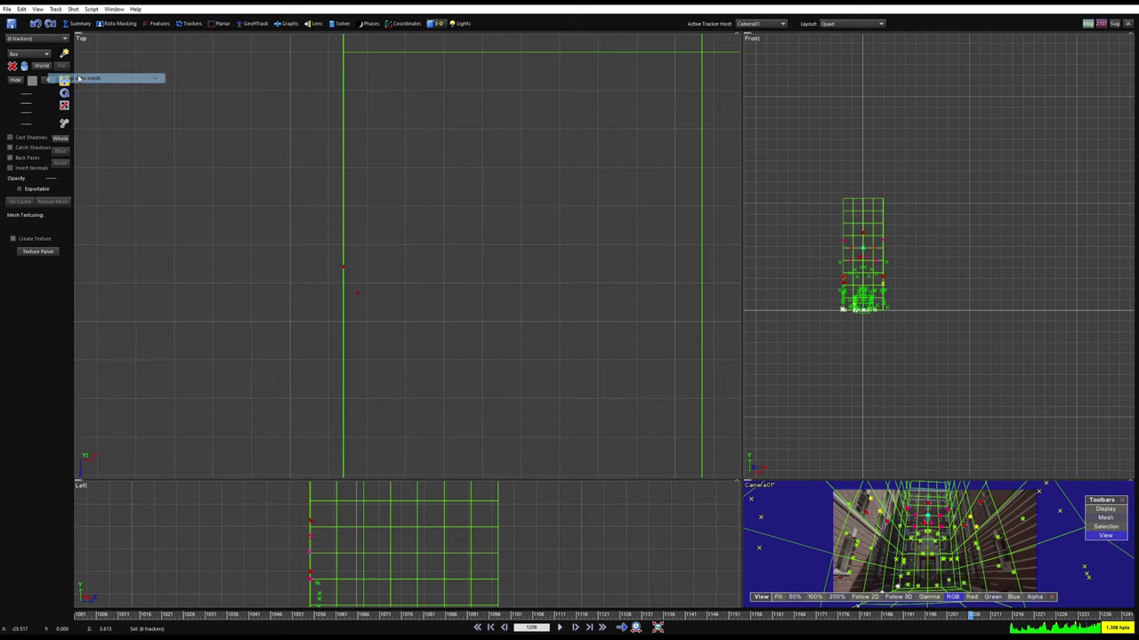
Select the upper left-wall tracker in the Top view and show its seed and solved coordinates in the Trackers room
click(307, 315)
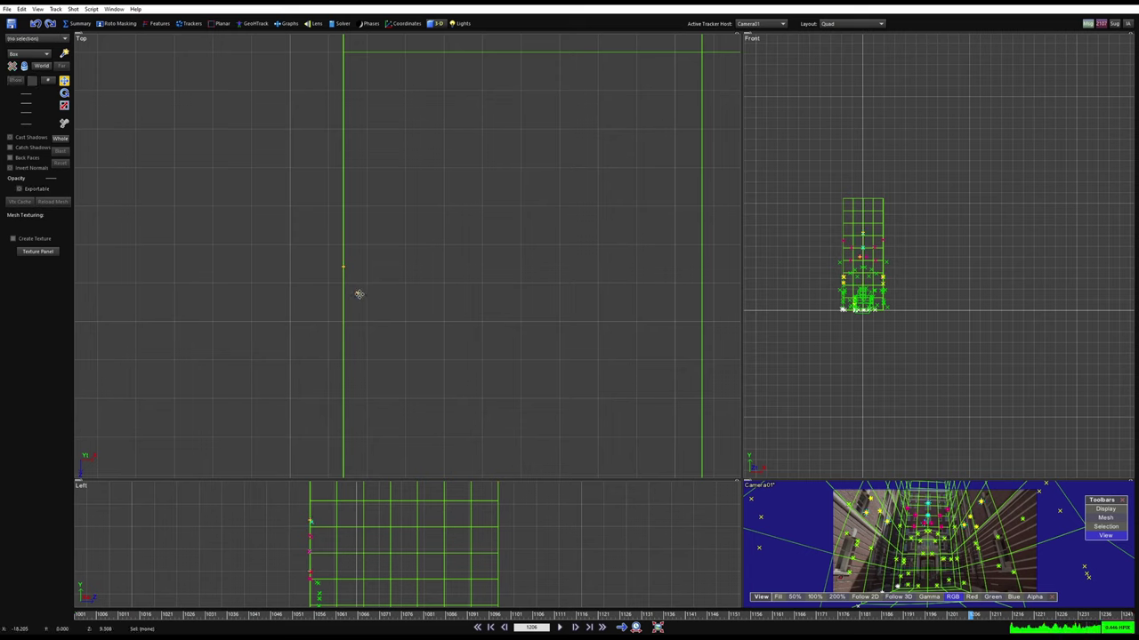
click(359, 294)
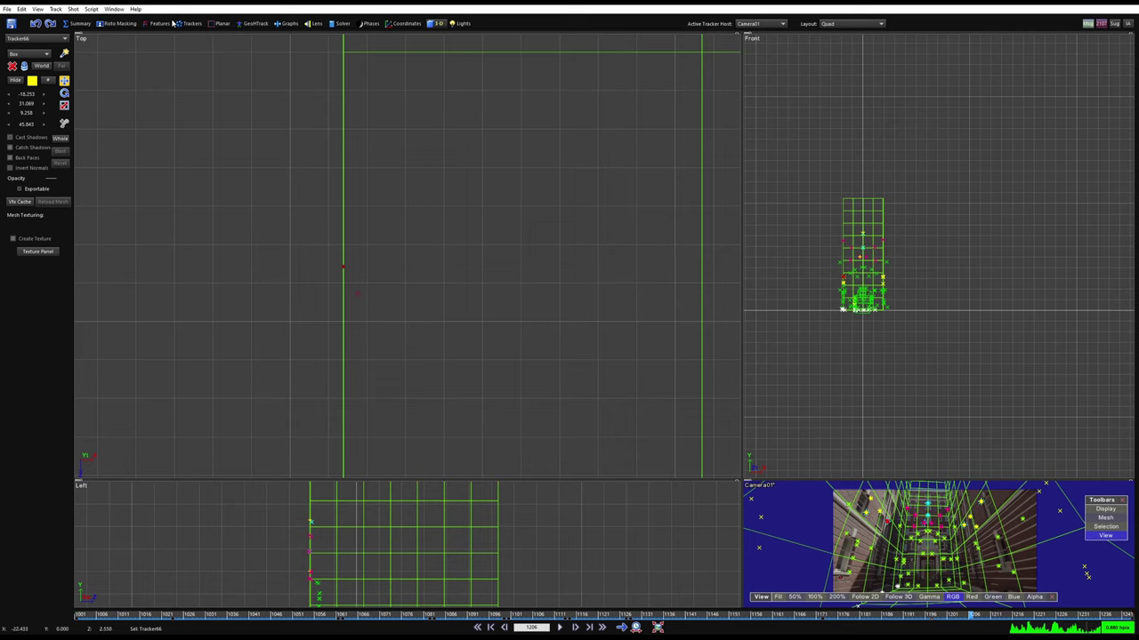
click(189, 23)
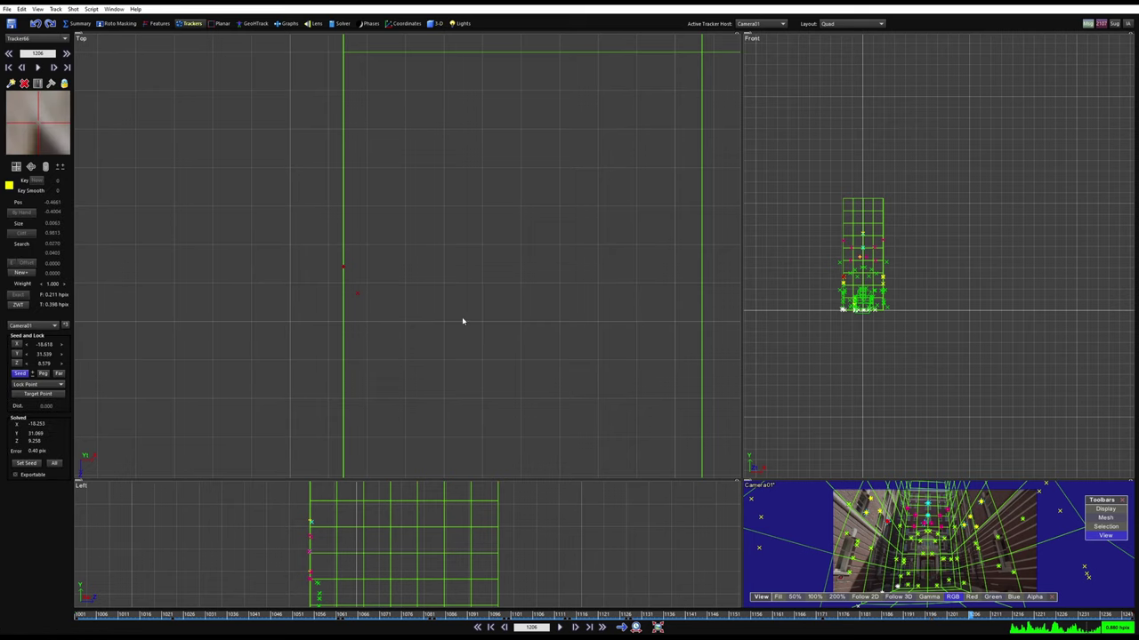
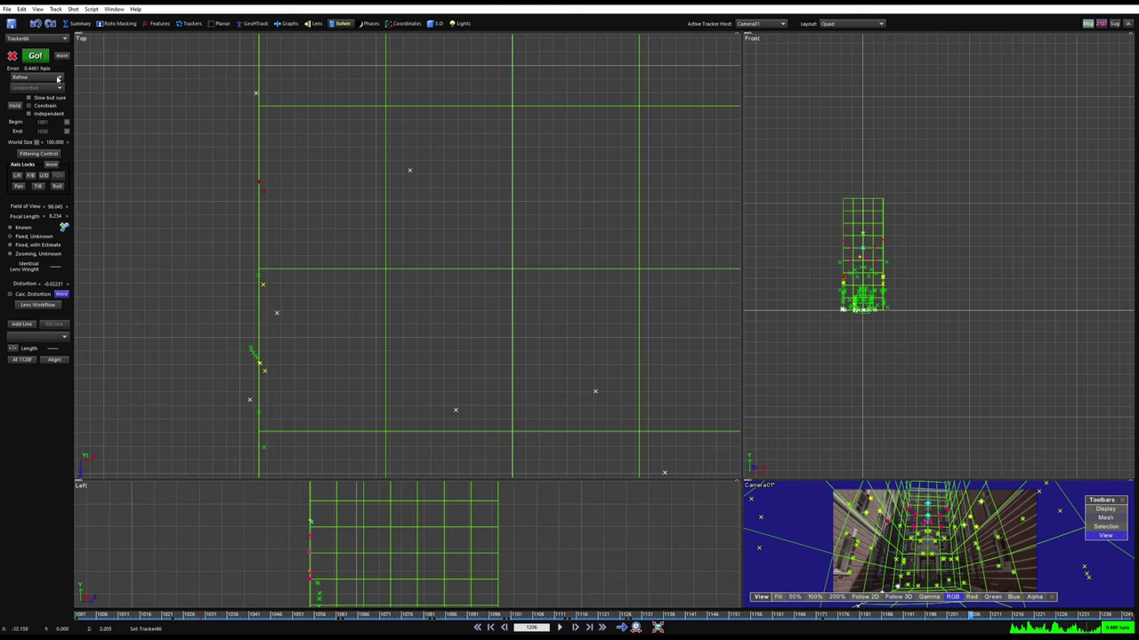
Re-solve the scene in Refine mode and check the right wall and facade trackers against the box in the Top view
click(35, 56)
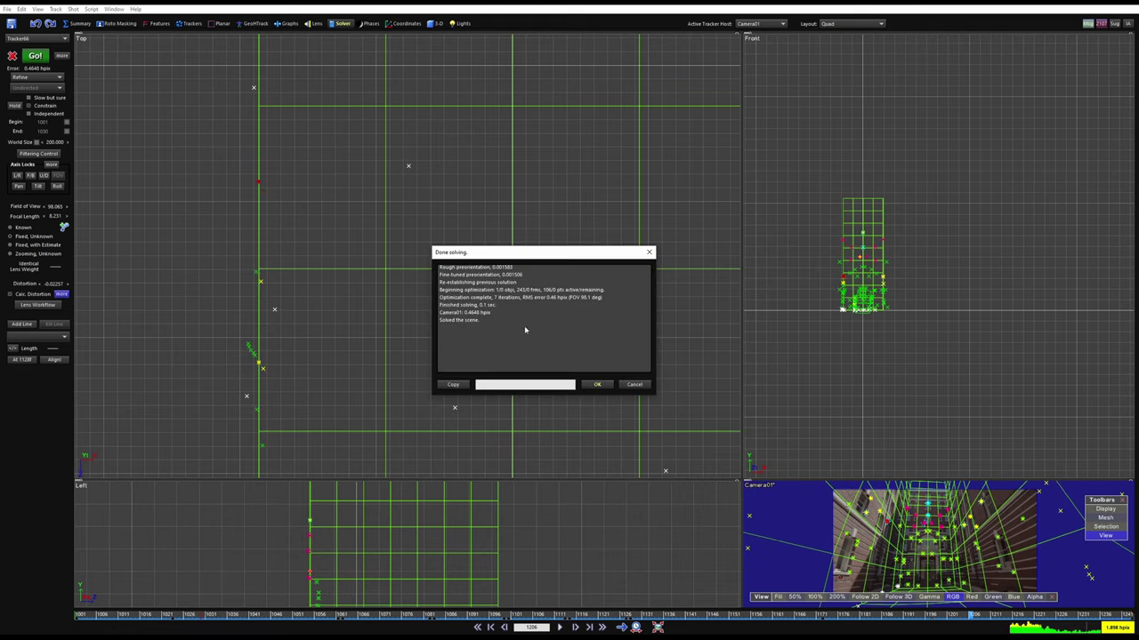
click(594, 386)
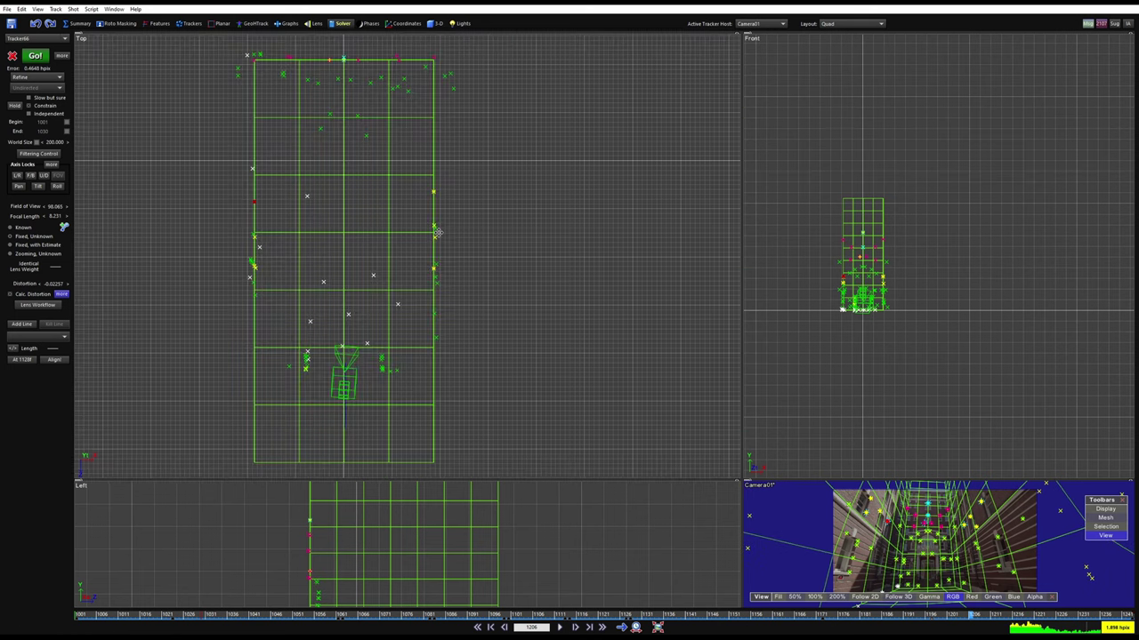
scroll(437, 232, up, 10)
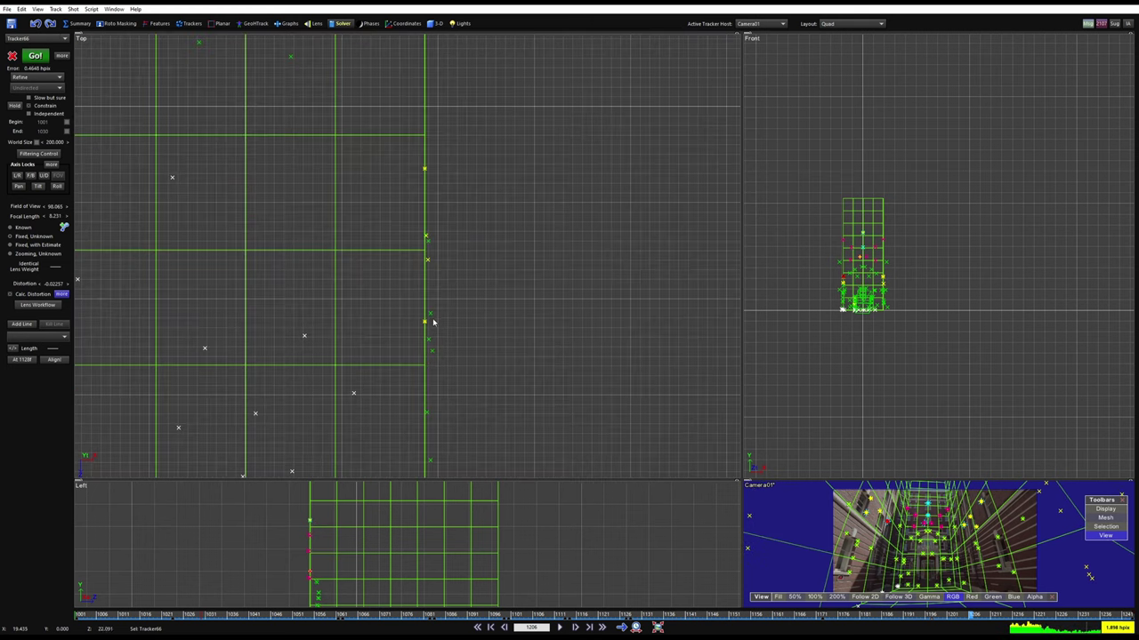
scroll(423, 318, down, 6)
middle_drag(355, 170, 425, 259)
scroll(426, 259, up, 6)
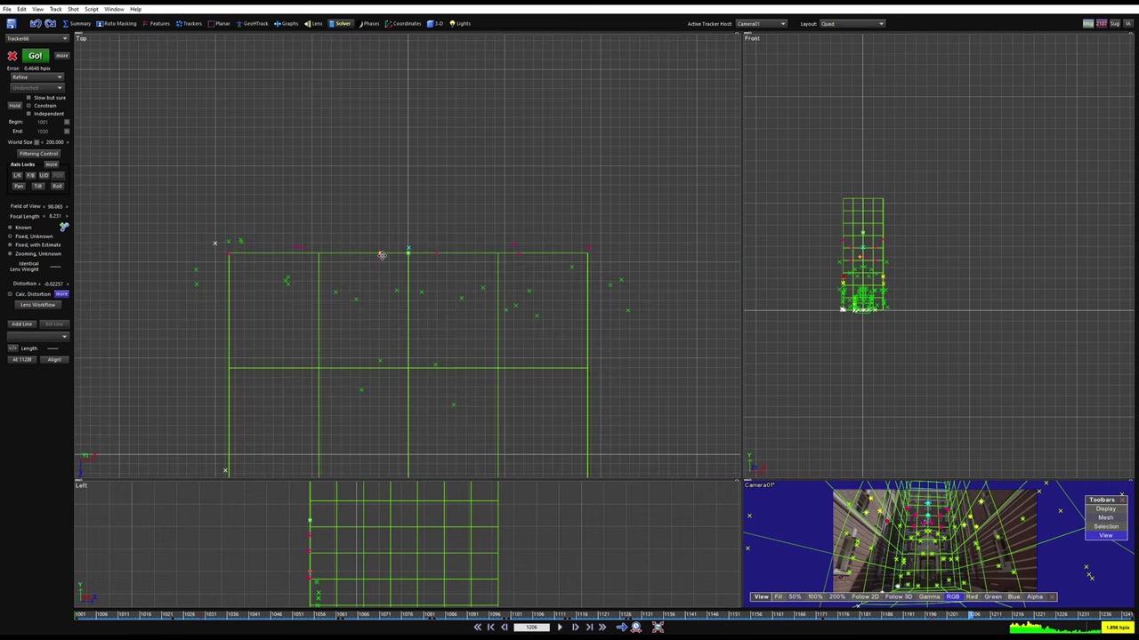
Undo and redo the refined solve repeatedly to compare the facade trackers before and after it, leaving the solve applied
key(ctrl+y)
key(ctrl+z)
key(ctrl+y)
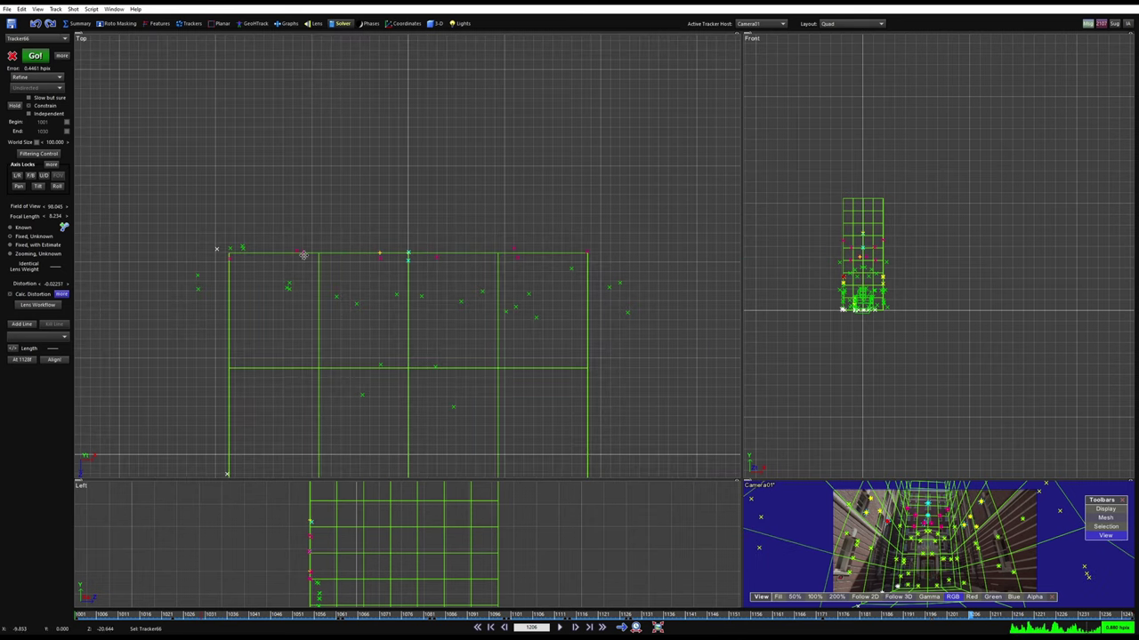
key(ctrl+z)
key(ctrl+y)
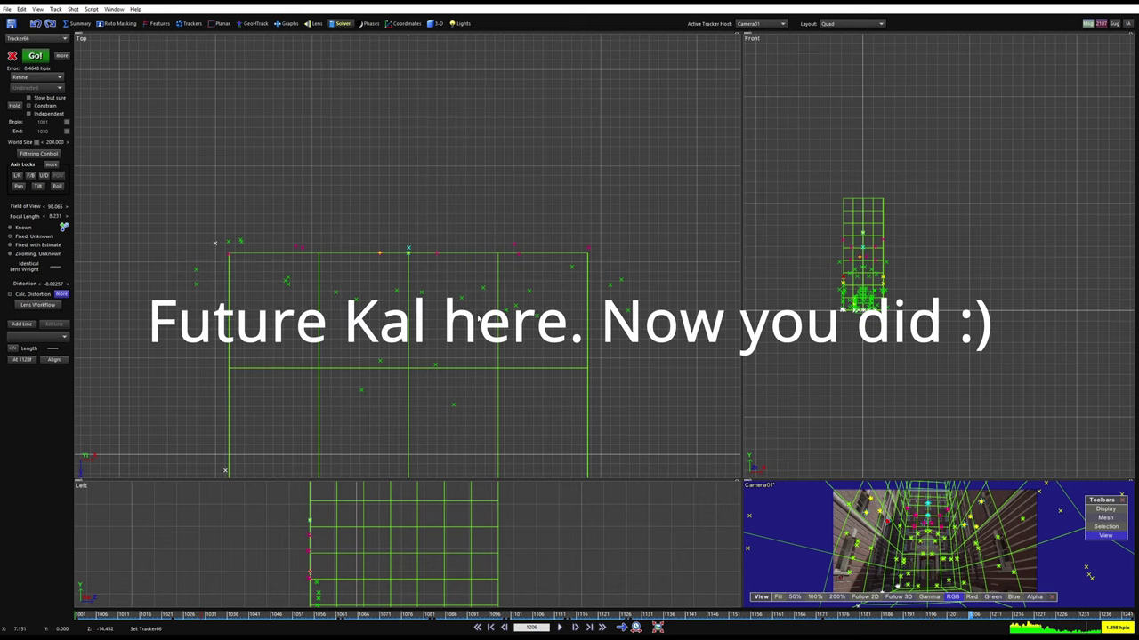
Play and scrub through the shot in the Camera view to check how the box mesh lines up with the courtyard walls
scroll(519, 254, down, 6)
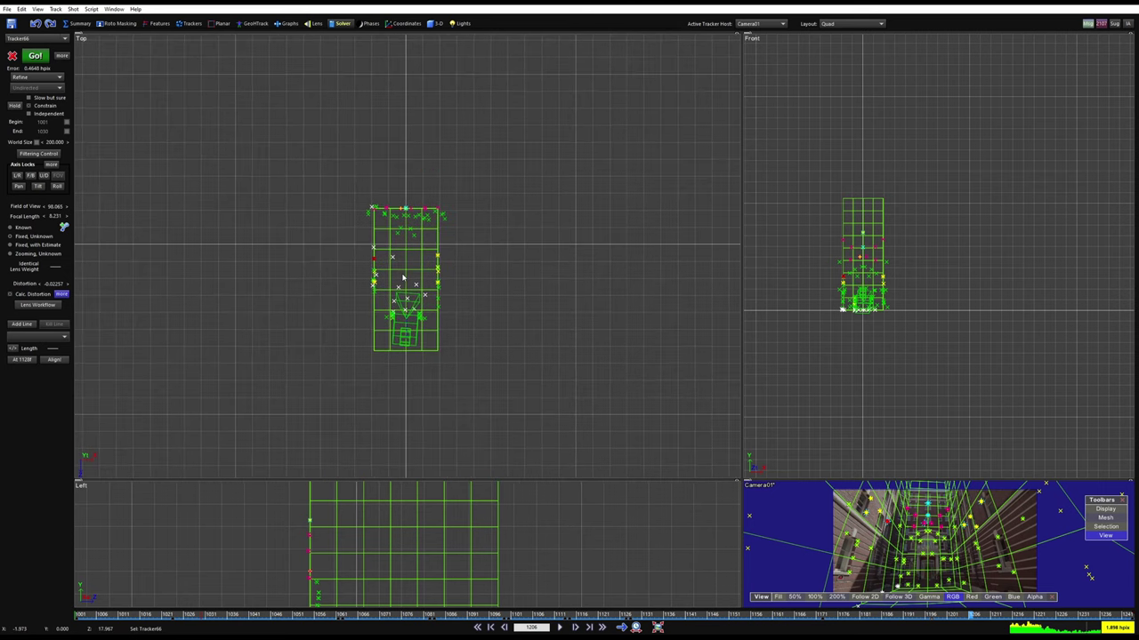
key(5)
middle_drag(507, 370, 492, 354)
drag(506, 616, 121, 615)
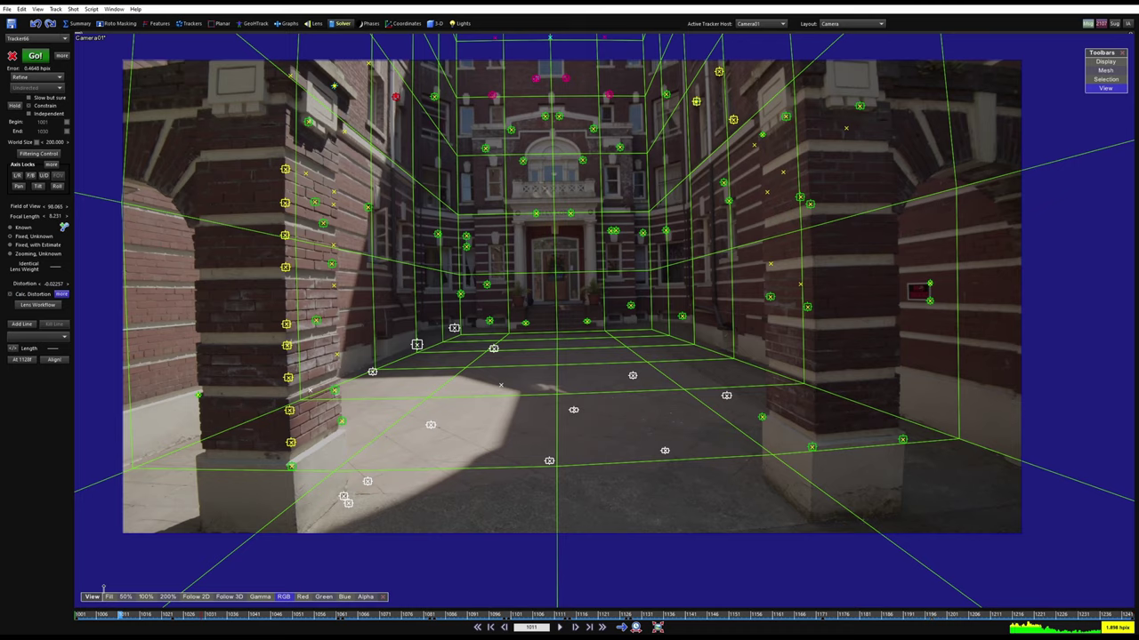
key(space)
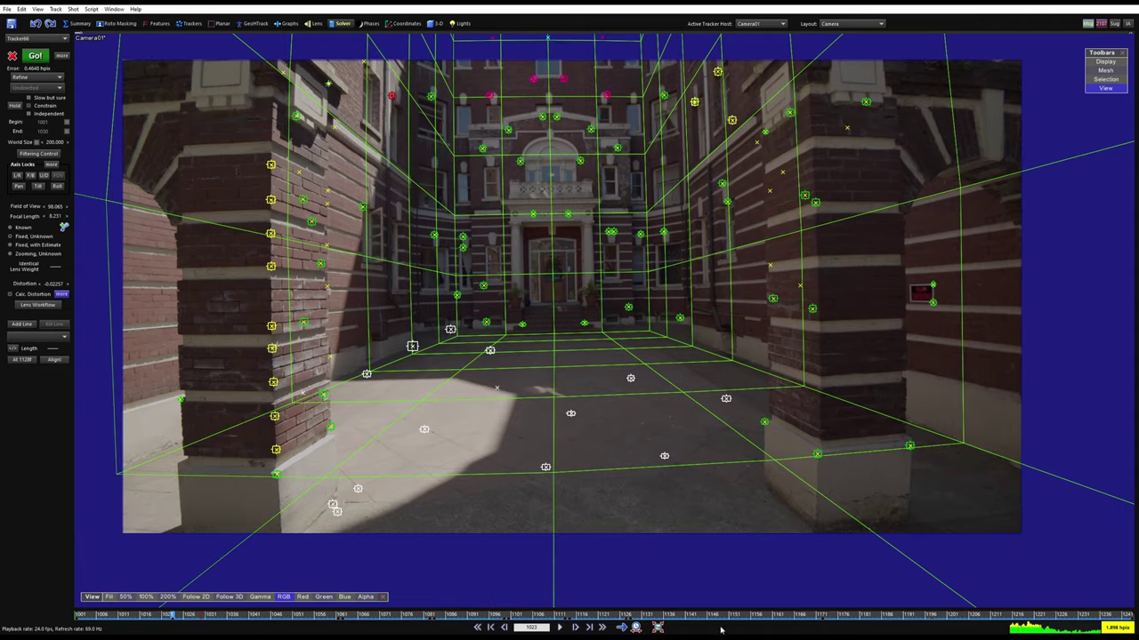
drag(790, 617, 648, 614)
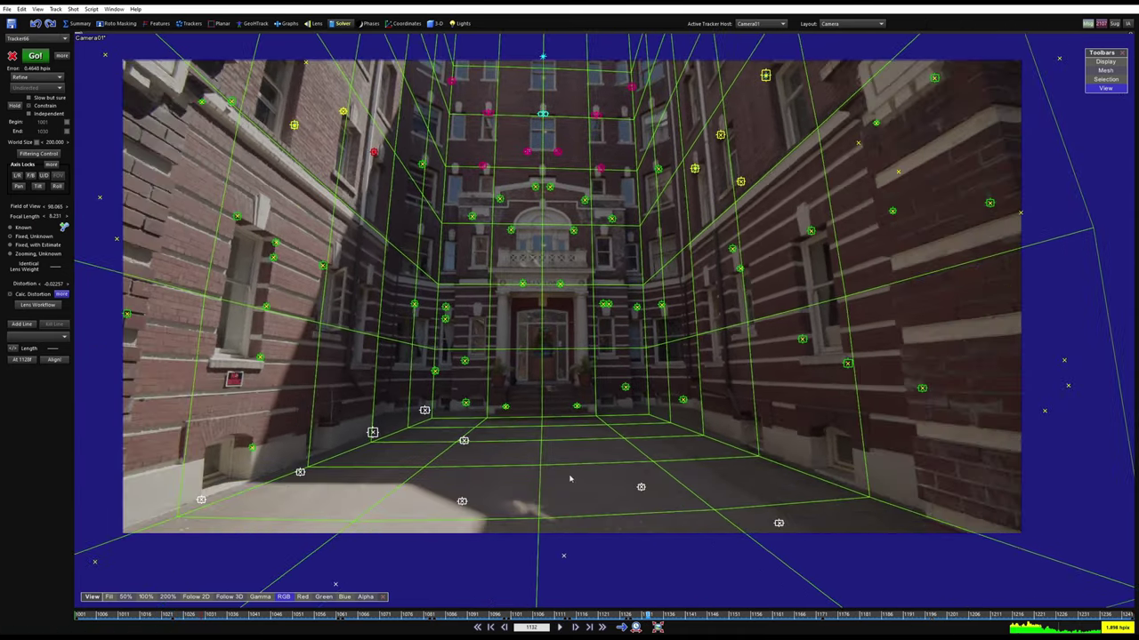
Create an Earthling human-figure mesh sized about 170 units near the origin in the Top view
key(7)
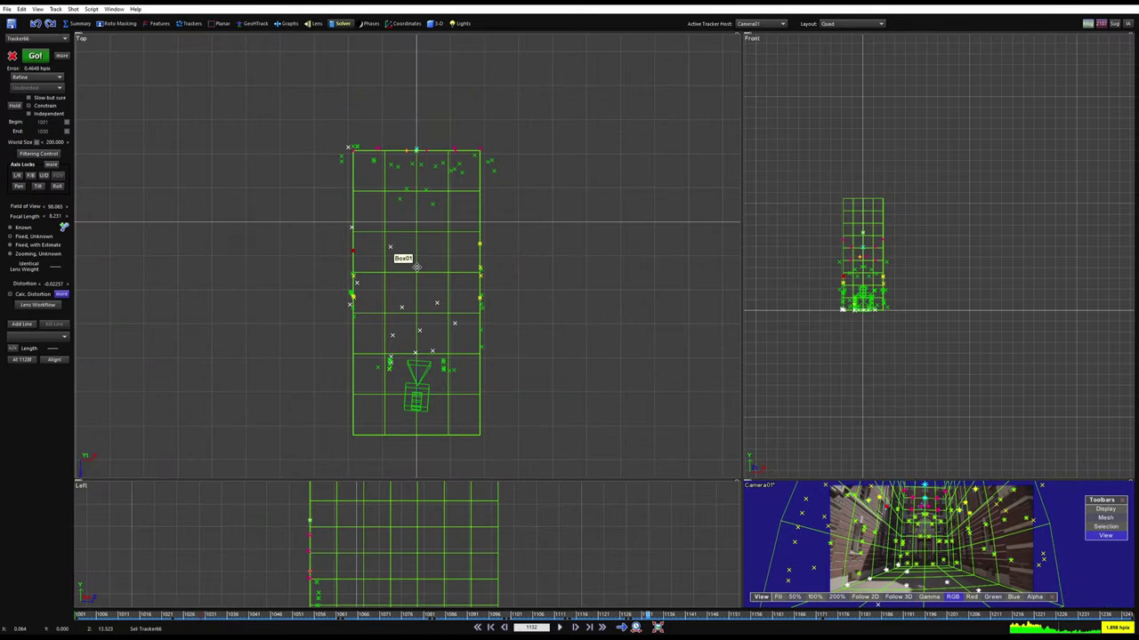
click(416, 267)
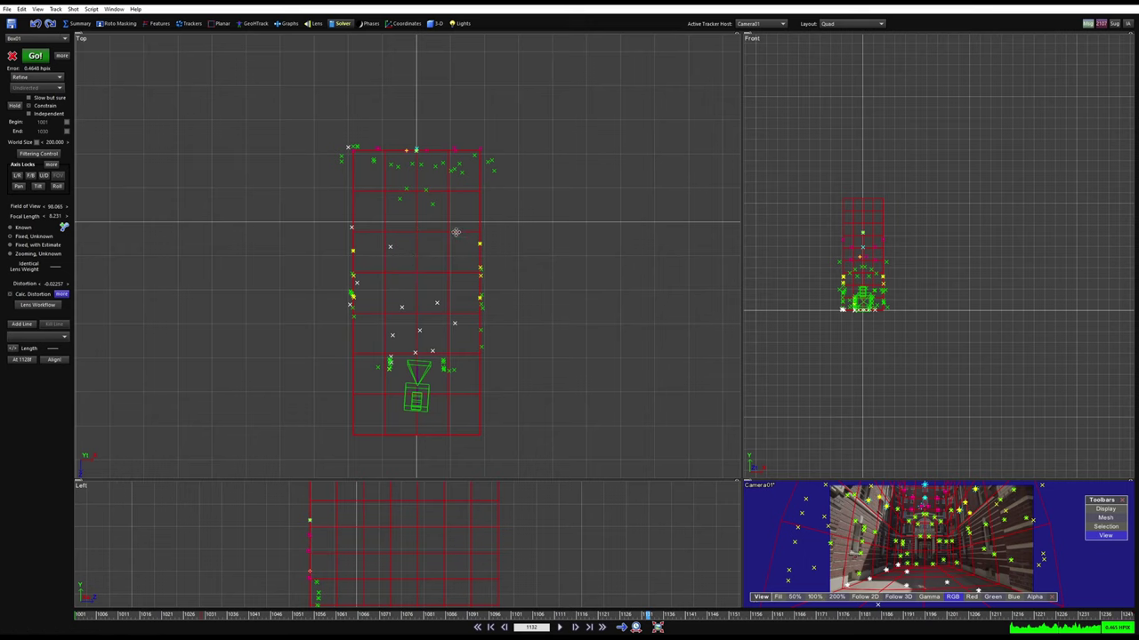
click(433, 23)
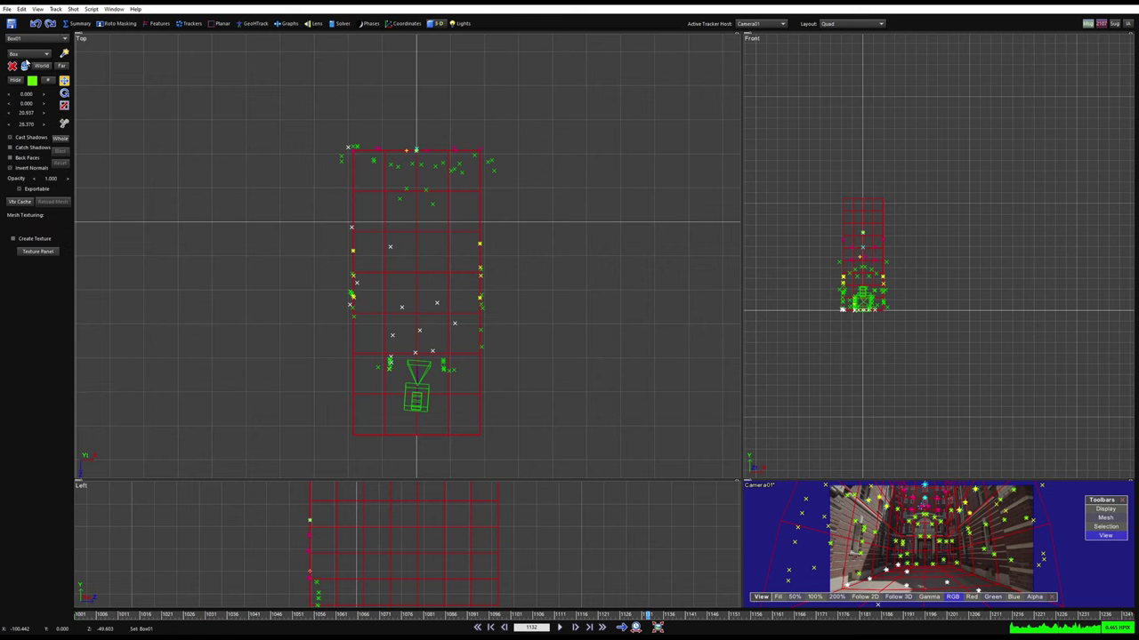
click(27, 55)
click(27, 127)
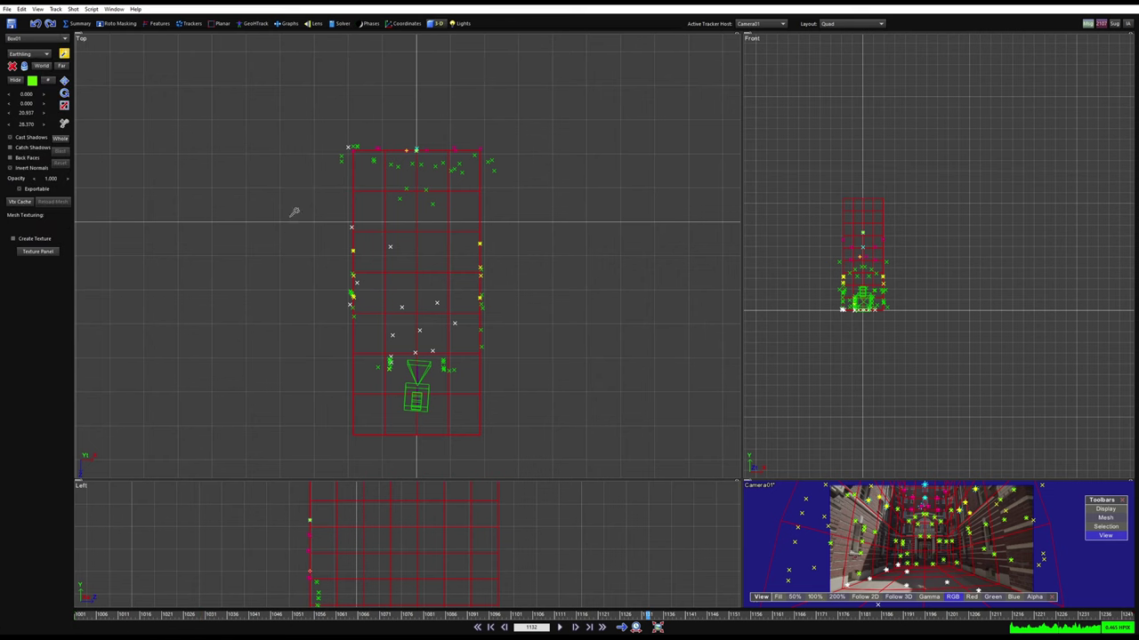
scroll(407, 233, up, 2)
drag(421, 215, 826, 224)
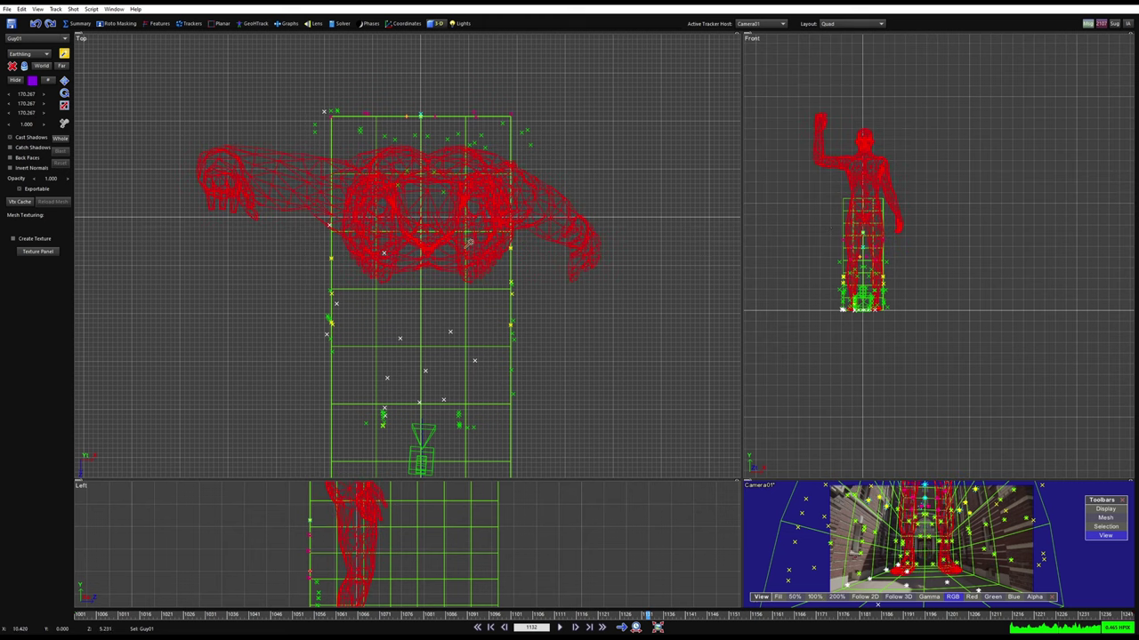
Resize the quad layout so the Camera view is larger, with the figure and box framed in the Top and Left views
scroll(356, 275, down, 3)
middle_drag(349, 277, 340, 230)
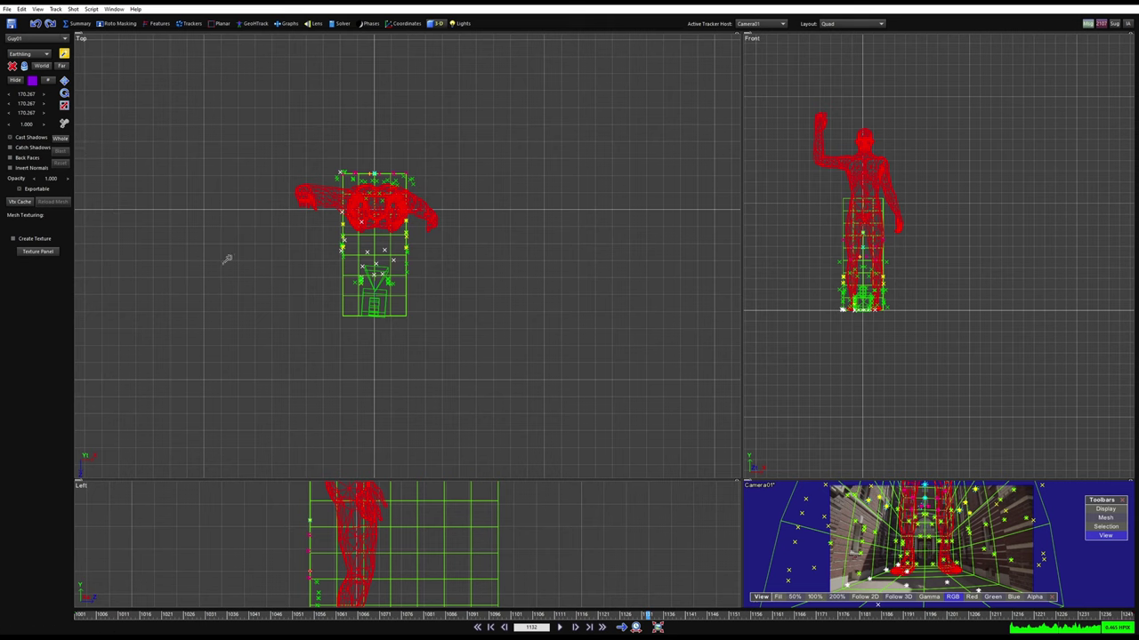
scroll(355, 395, down, 3)
scroll(418, 486, down, 5)
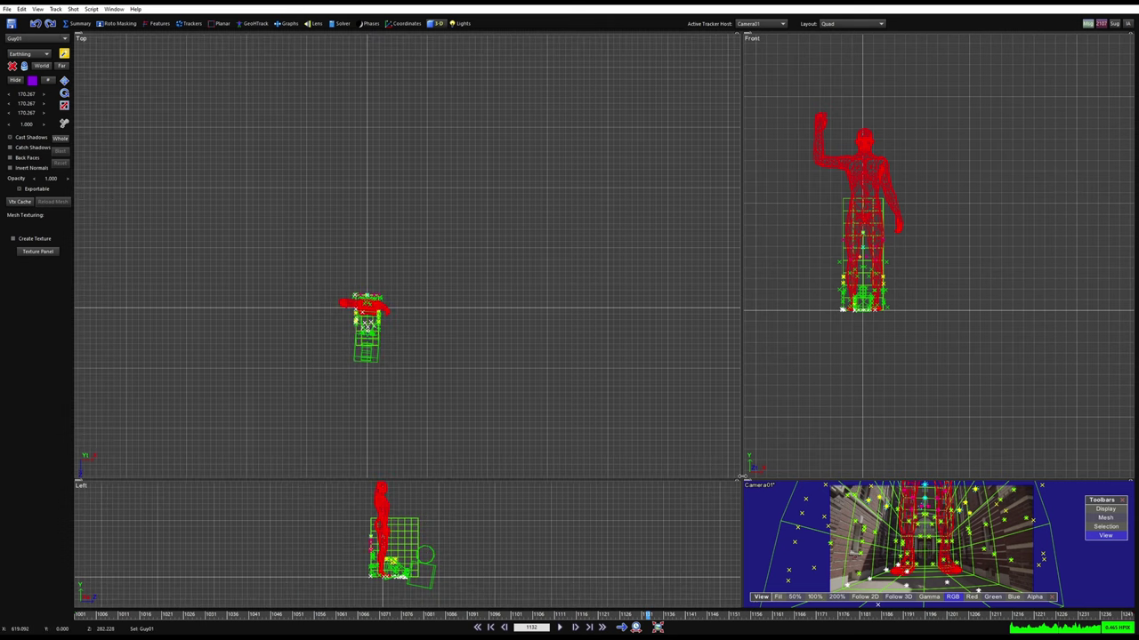
drag(740, 481, 512, 234)
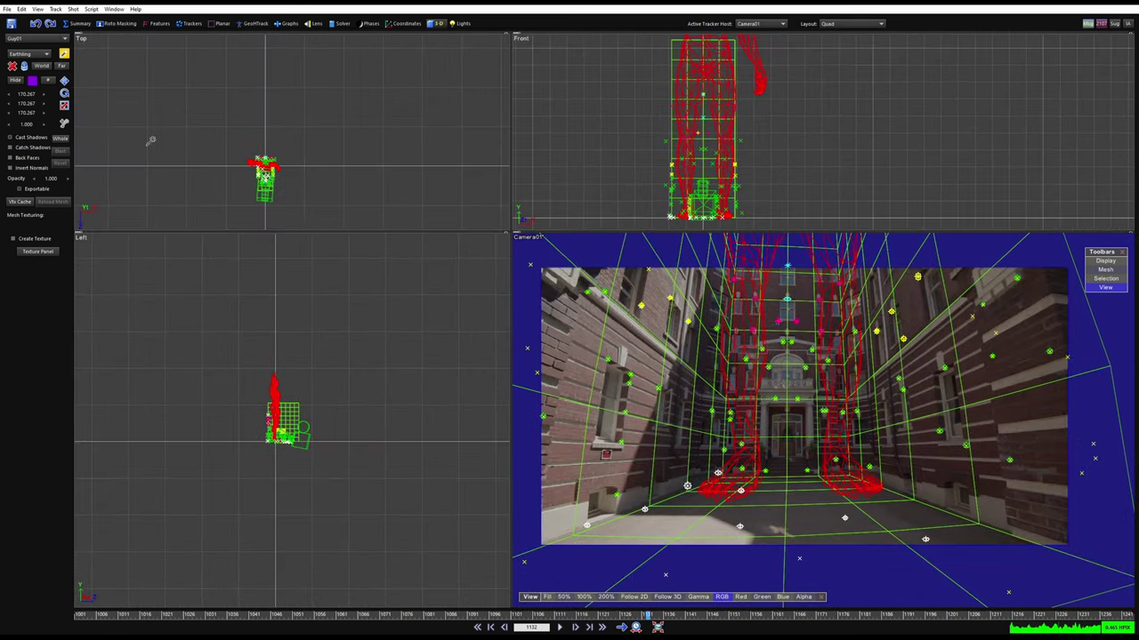
Try scaling the whole scene up against the human figure in the Left view, and undo the scaling
click(63, 140)
scroll(273, 439, up, 5)
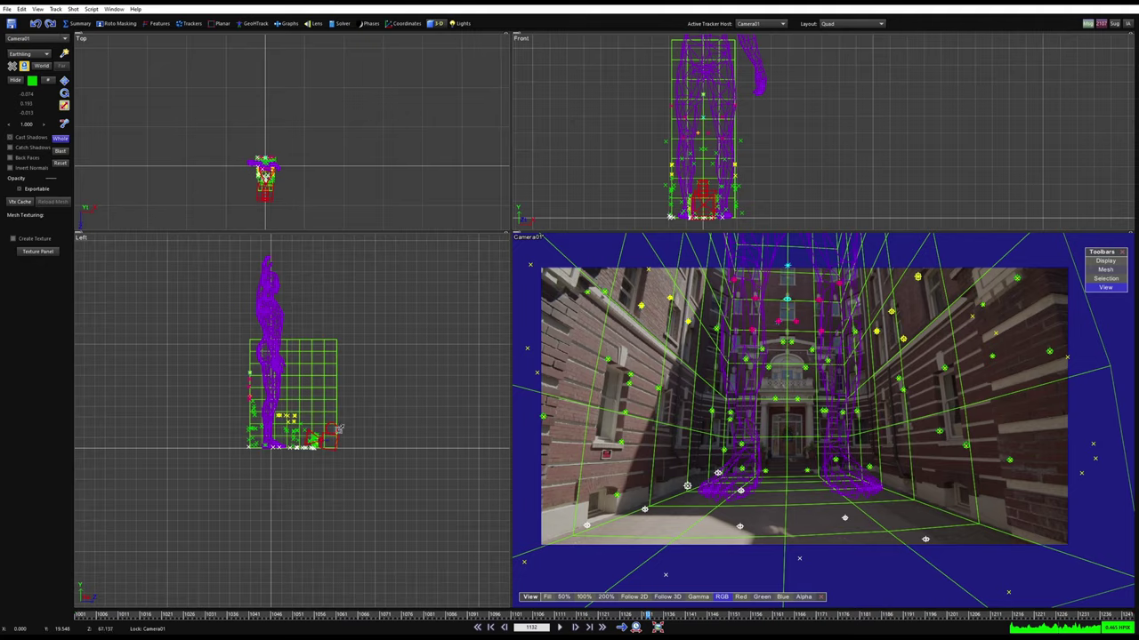
scroll(302, 456, up, 2)
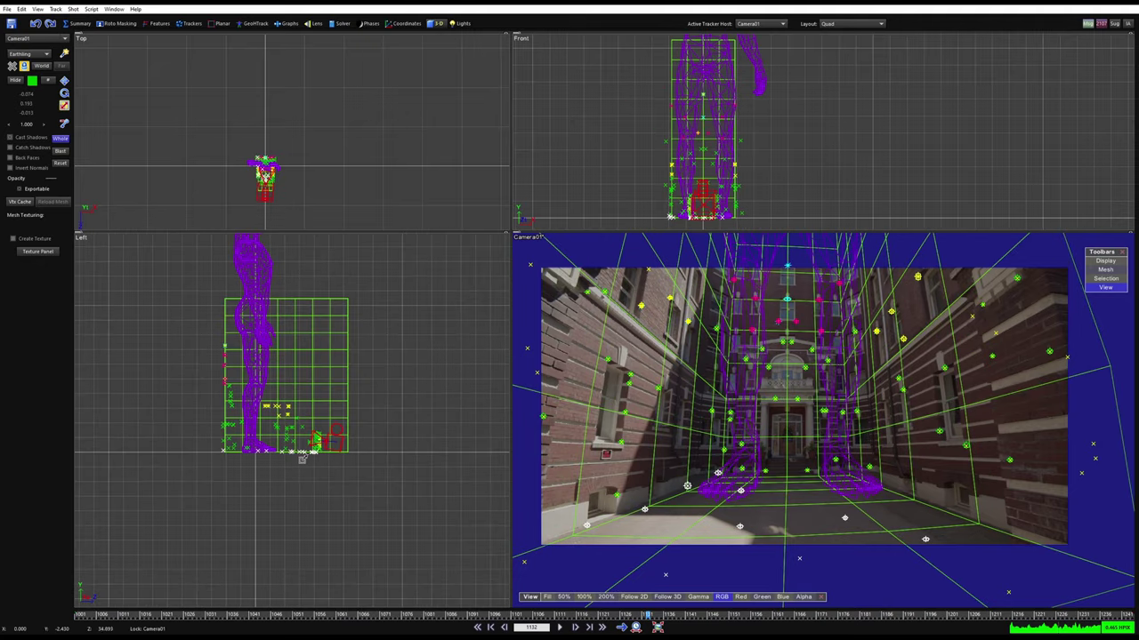
drag(337, 447, 470, 279)
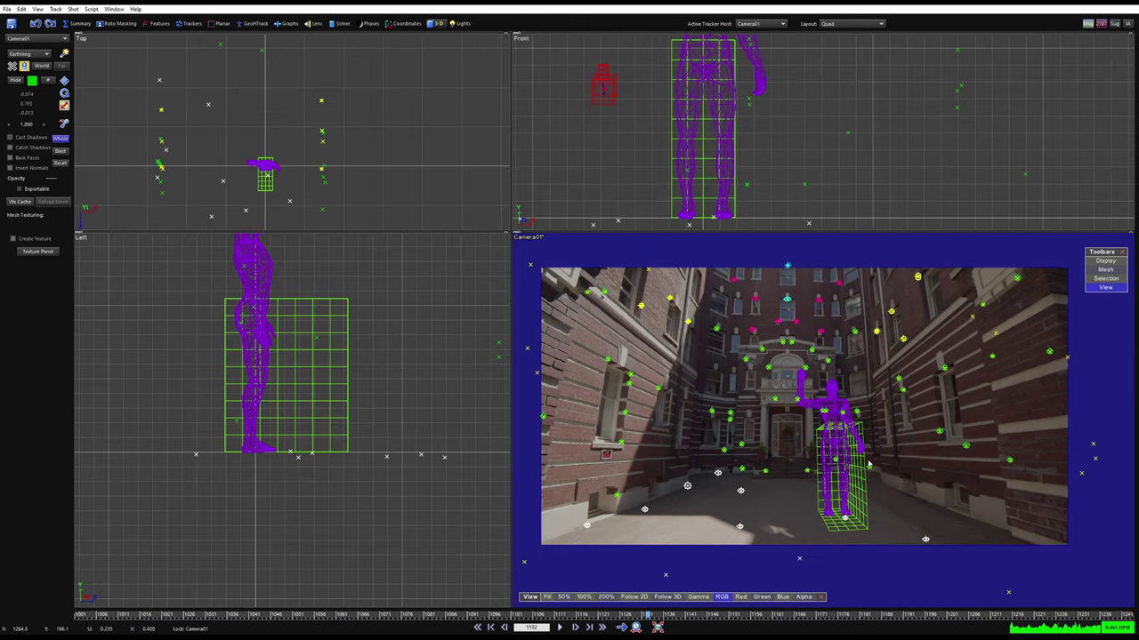
key(ctrl+z)
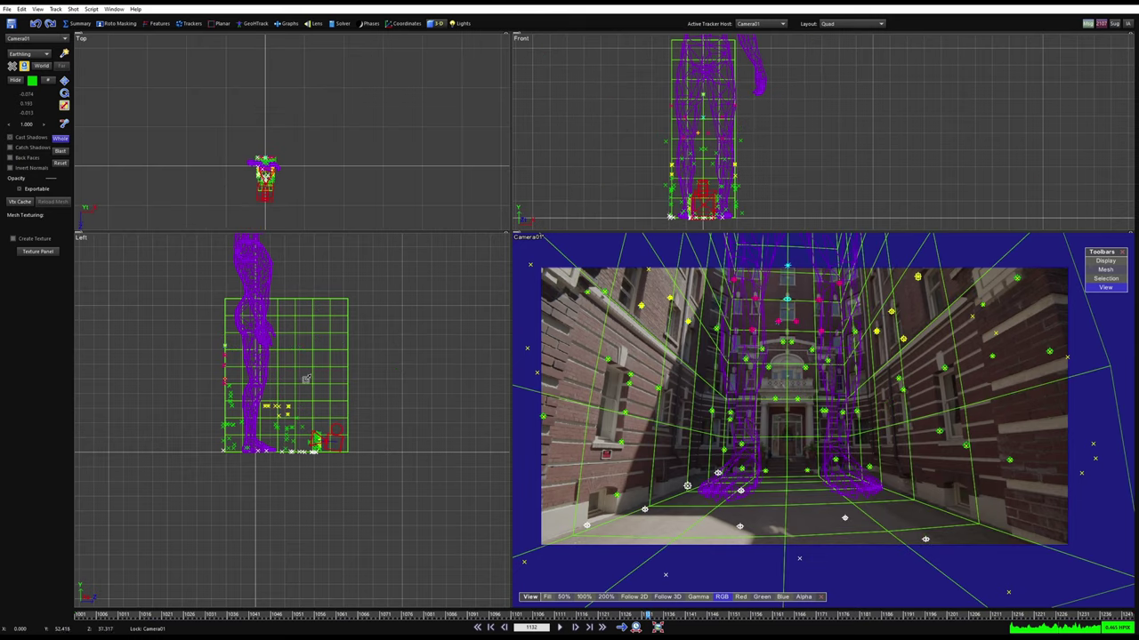
Enable Whole affects meshes, try scaling the whole scene again in the Left view, and undo the scaling
right_click(297, 350)
mouse_move(315, 355)
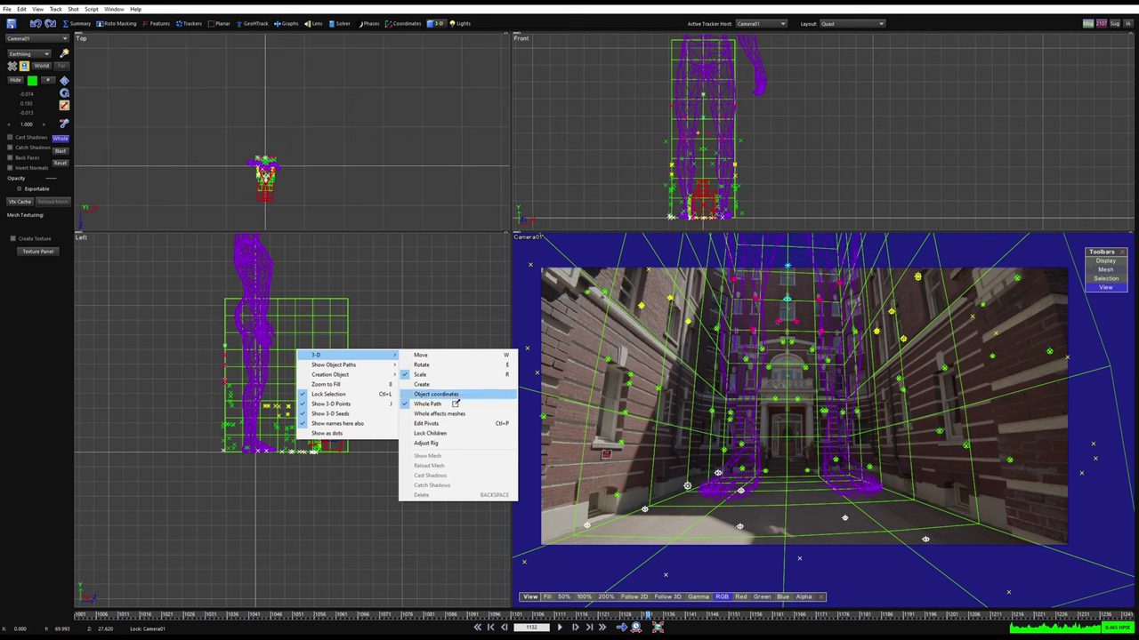
click(419, 415)
drag(285, 452, 497, 346)
key(ctrl+z)
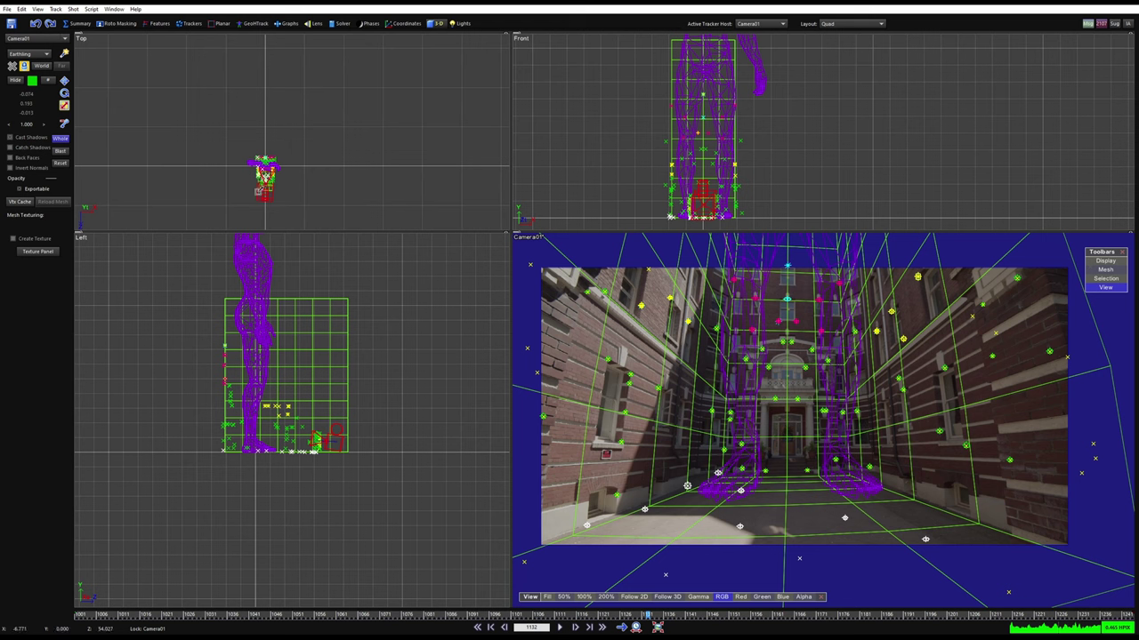
Select the box mesh in the Top view and hide it
scroll(259, 169, up, 3)
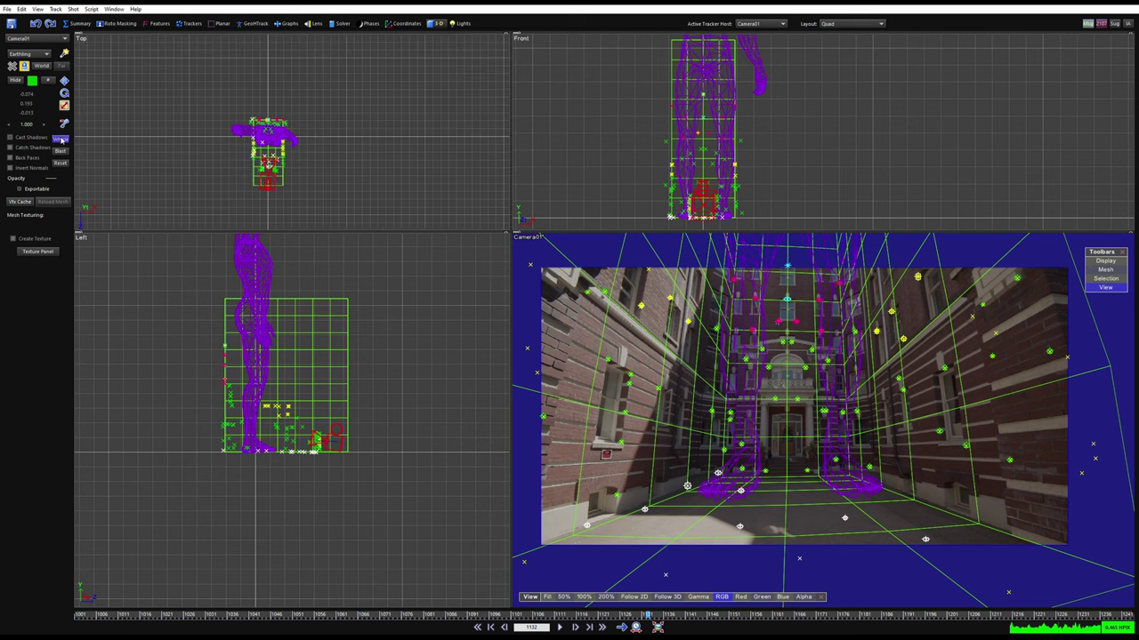
scroll(250, 184, up, 4)
click(354, 187)
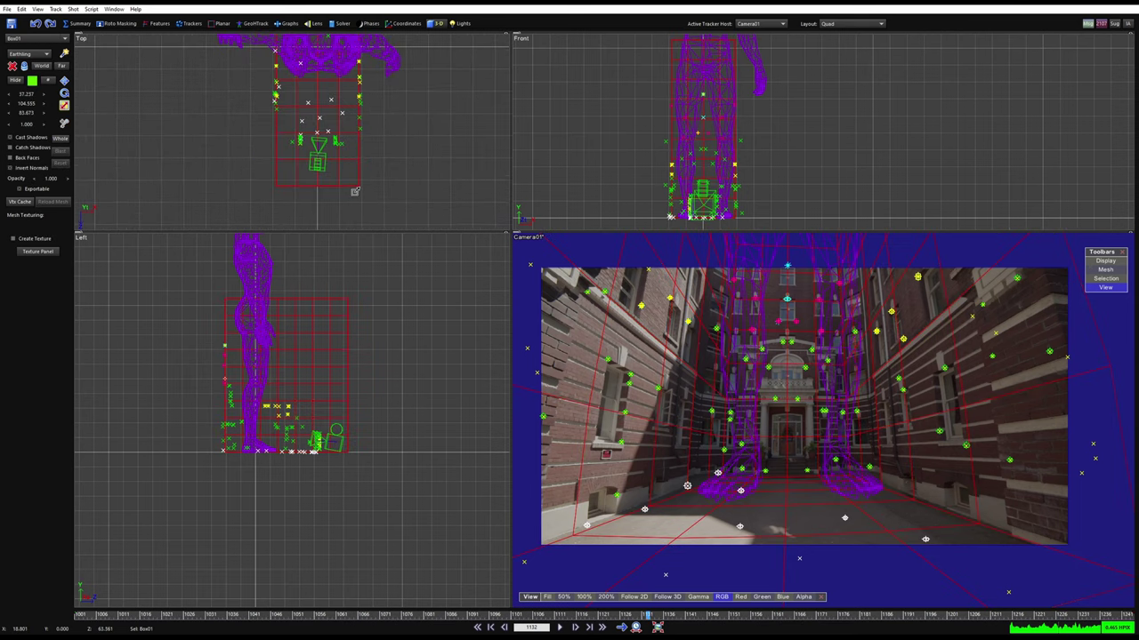
click(16, 81)
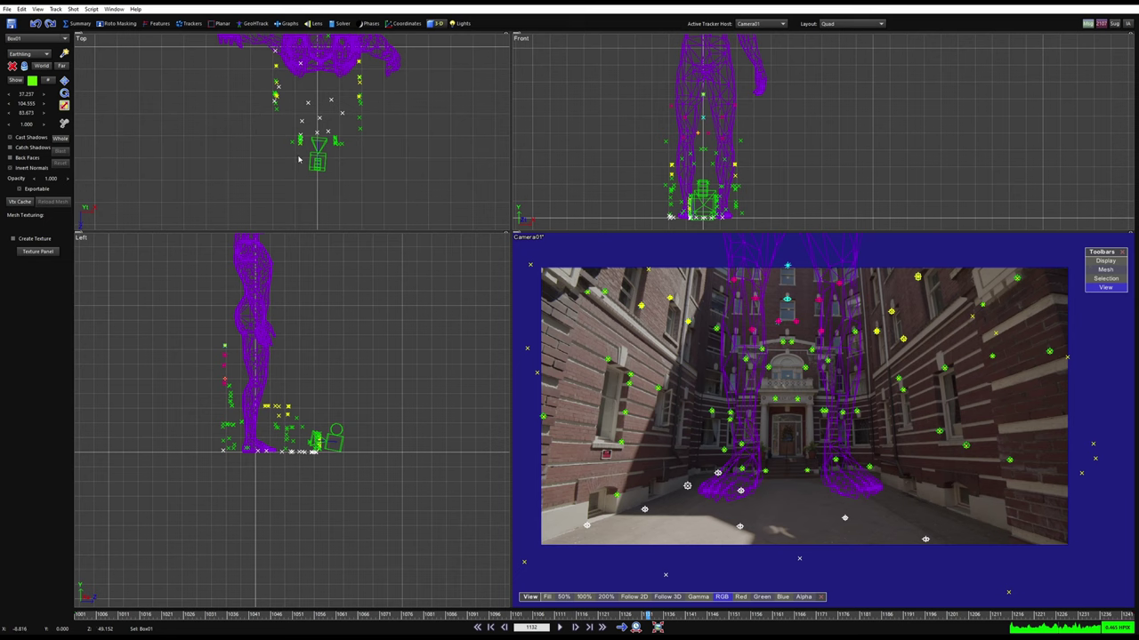
Turn off Whole affects meshes and scale the whole scene up from the Top view until the figure looks human-sized in the courtyard
scroll(299, 159, down, 4)
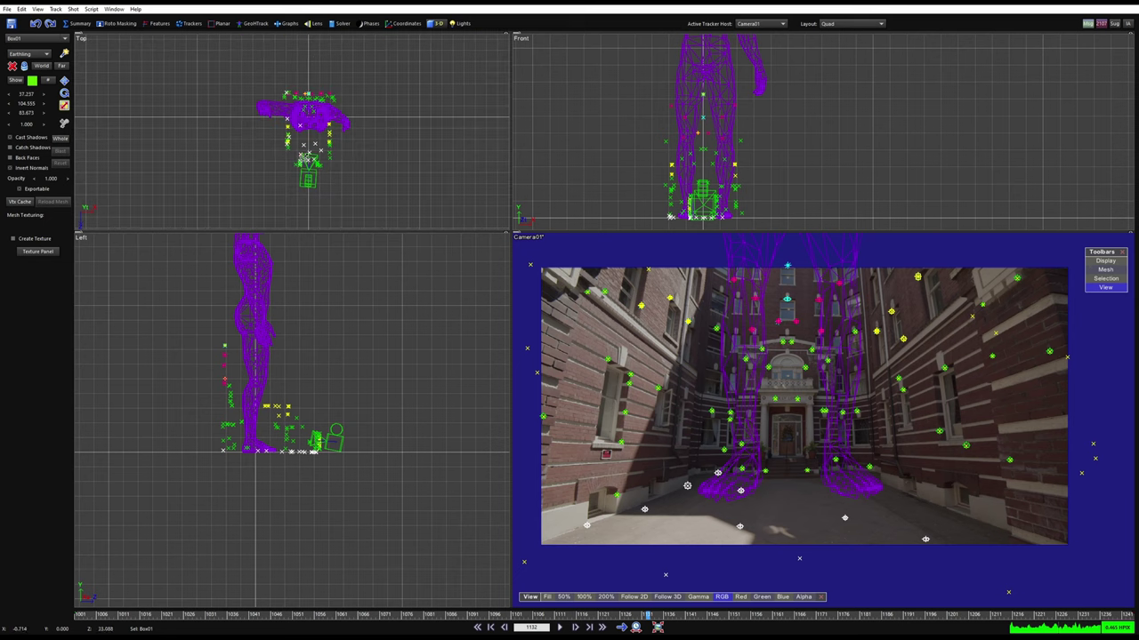
click(62, 141)
scroll(302, 115, up, 2)
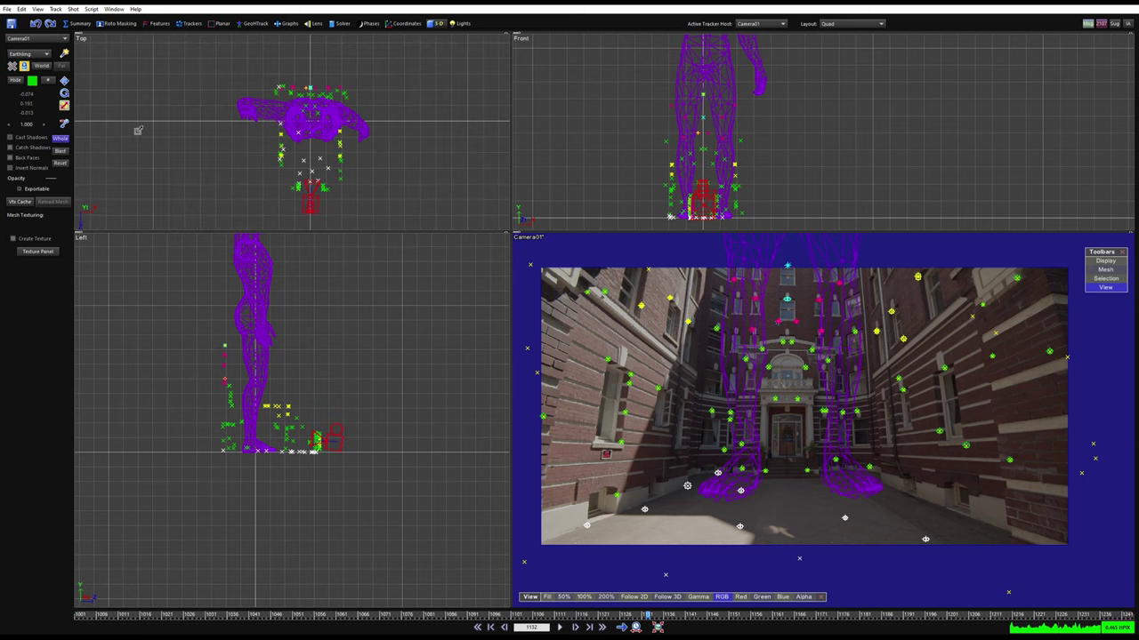
drag(24, 125, 264, 341)
right_click(310, 394)
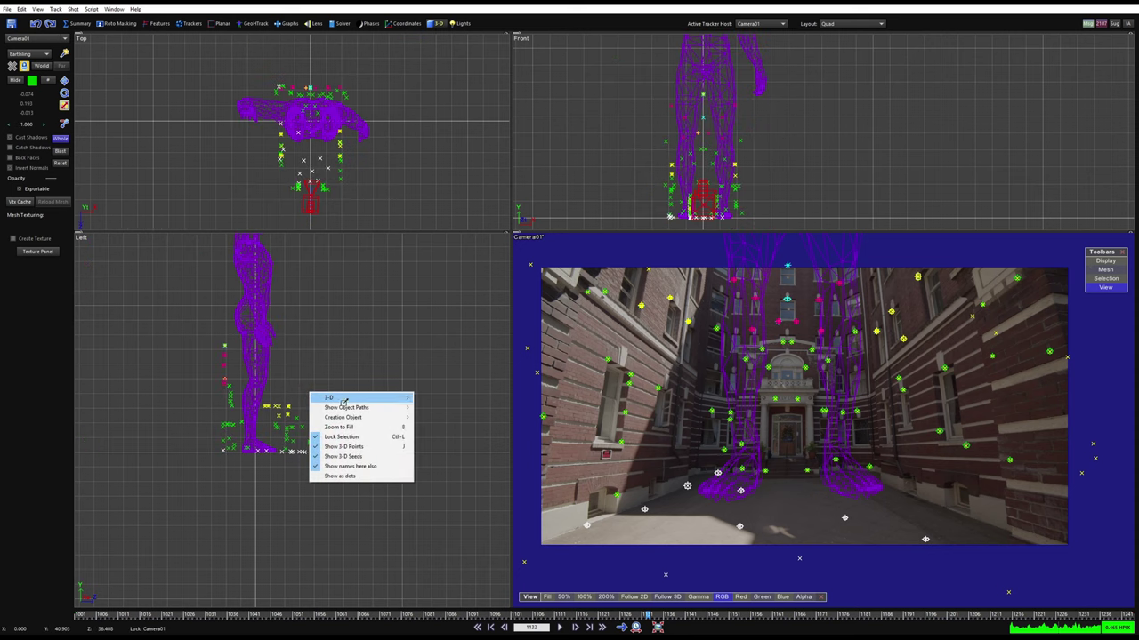
mouse_move(347, 398)
click(455, 456)
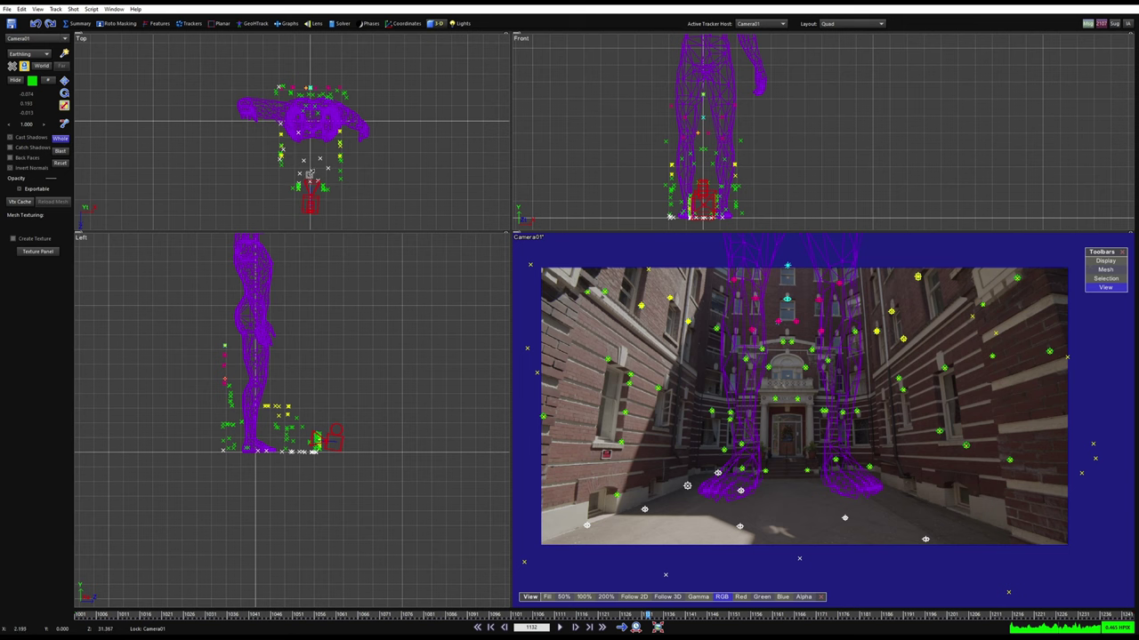
drag(314, 167, 553, 565)
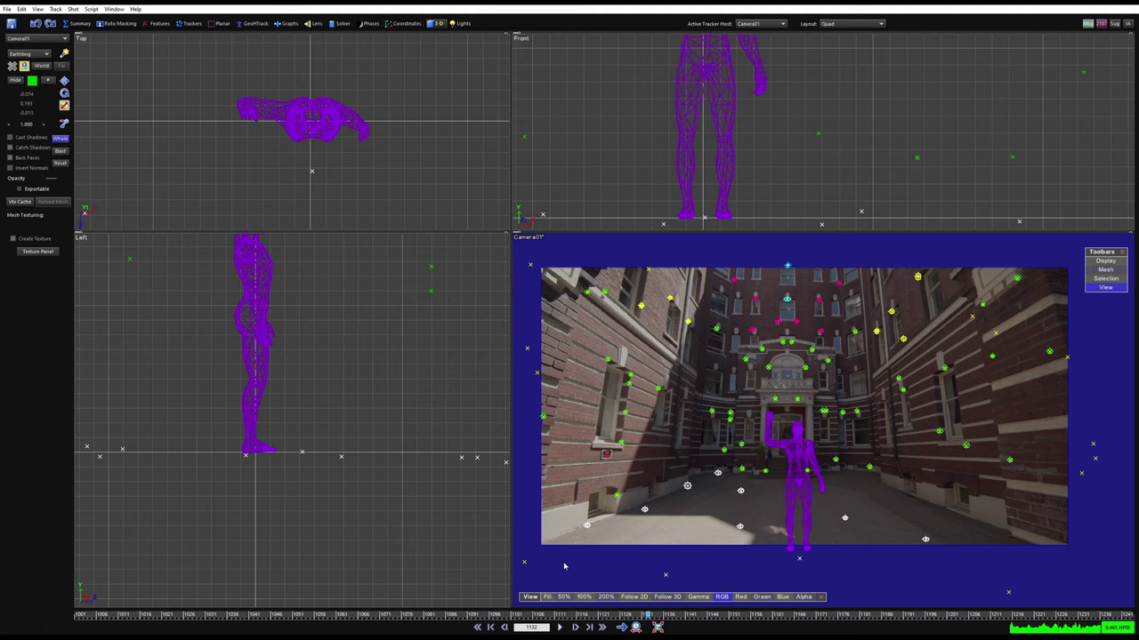
Play the shot to check the figure's size against the courtyard, stopping at frame 1072
scroll(741, 488, up, 1)
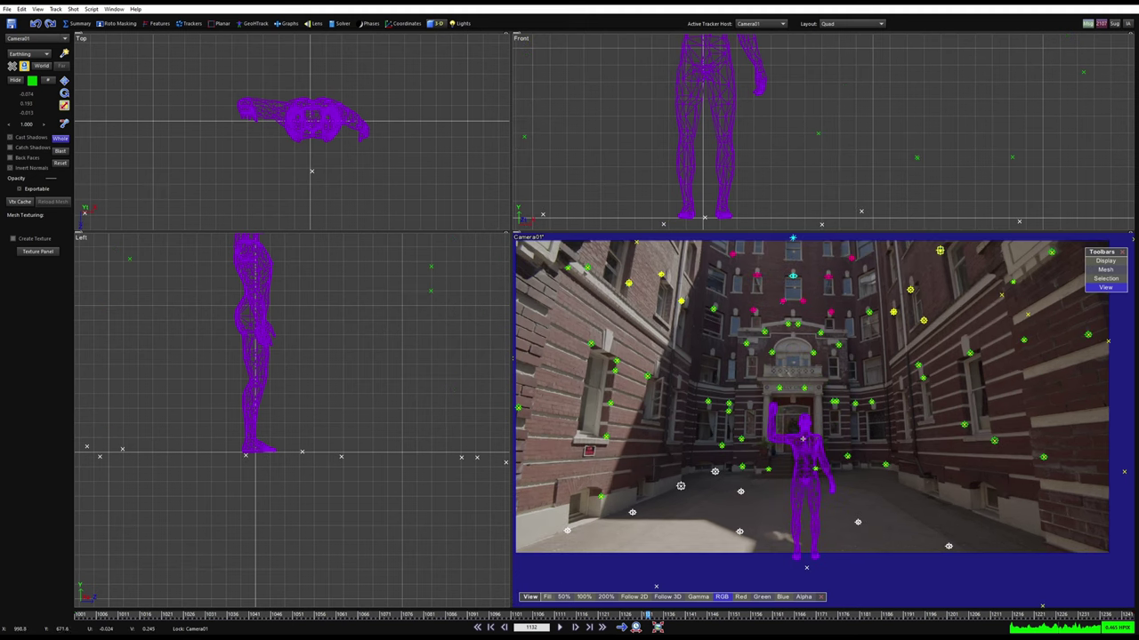
key(space)
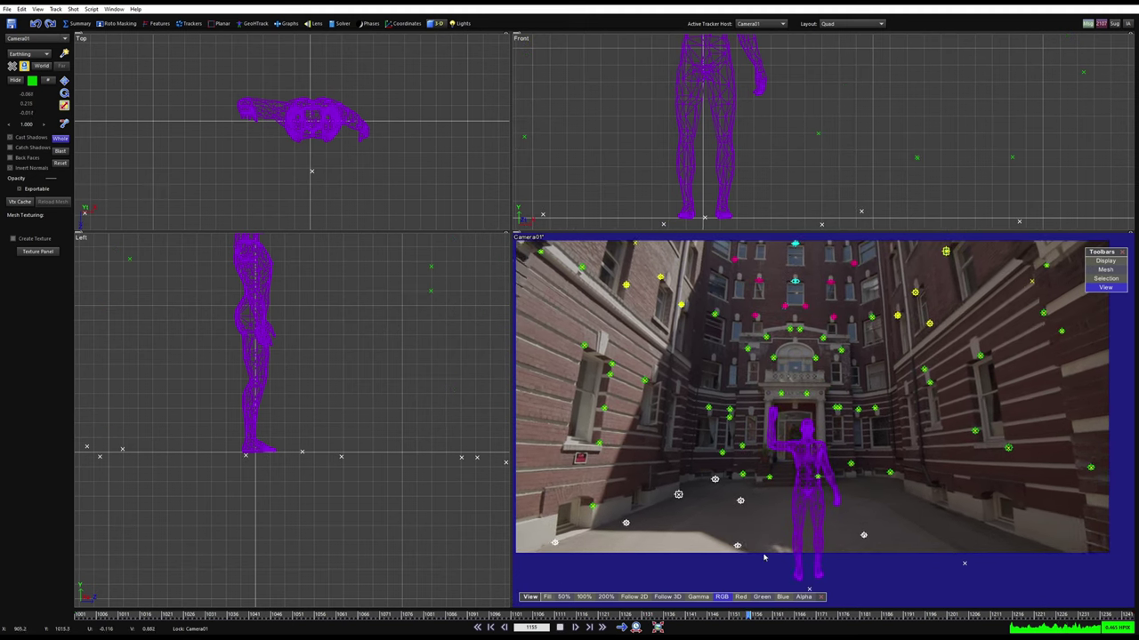
drag(755, 615, 386, 623)
Move the whole scene in the Left view so the figure stands on the entrance landing, with the camera at about Y 19.9 and Z 1312.9
scroll(358, 357, down, 6)
scroll(347, 356, down, 2)
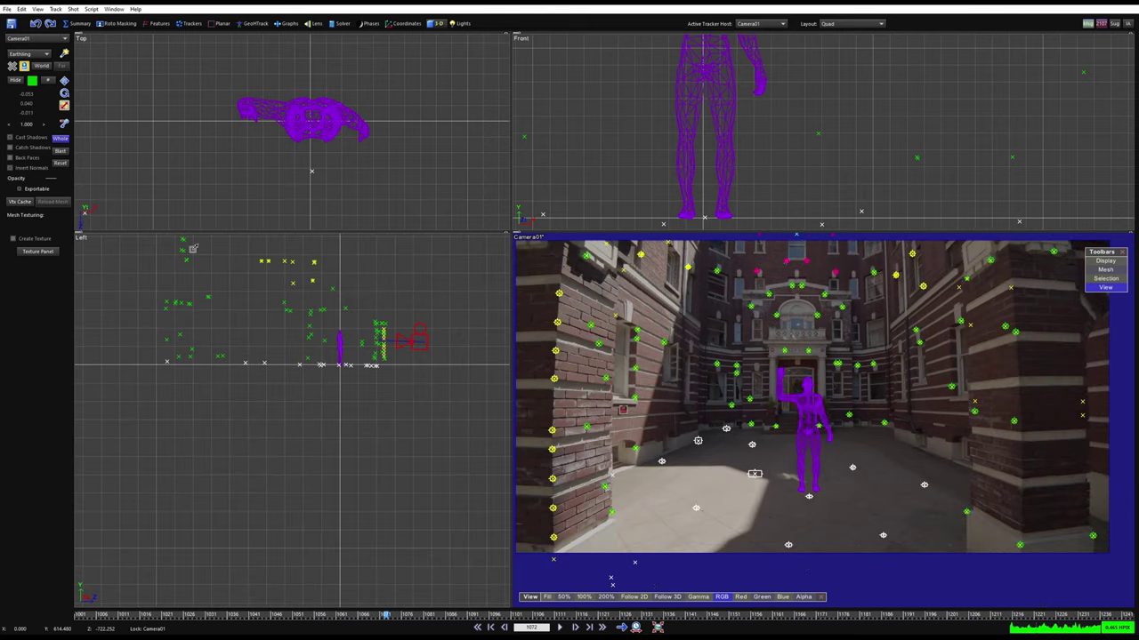
click(64, 80)
drag(278, 349, 447, 366)
scroll(361, 359, up, 3)
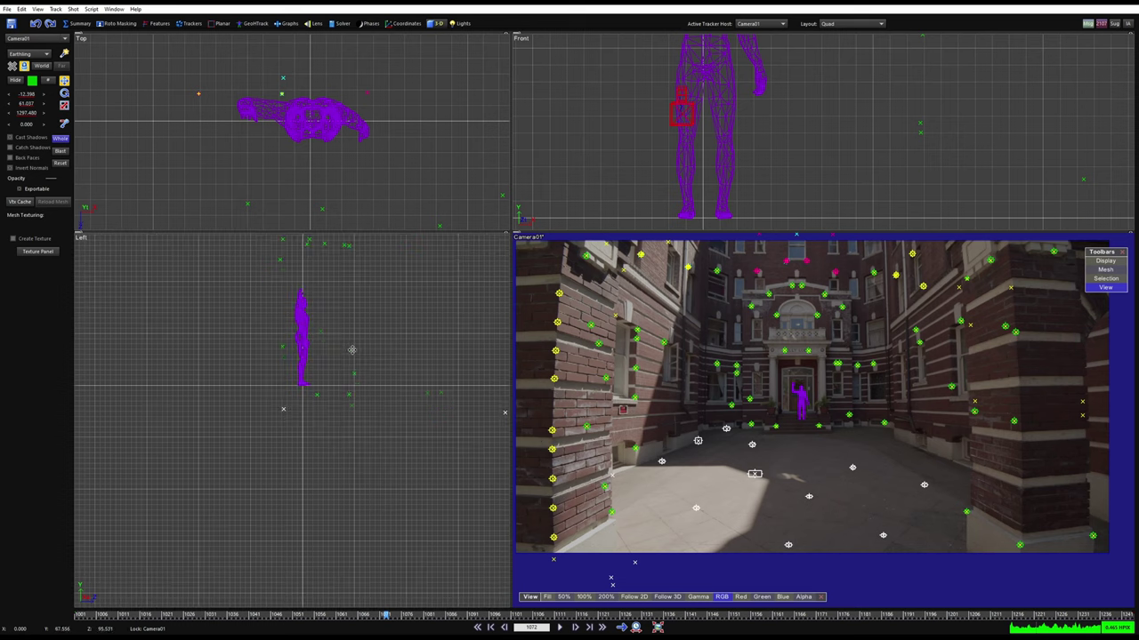
scroll(758, 405, up, 5)
middle_drag(758, 404, 757, 433)
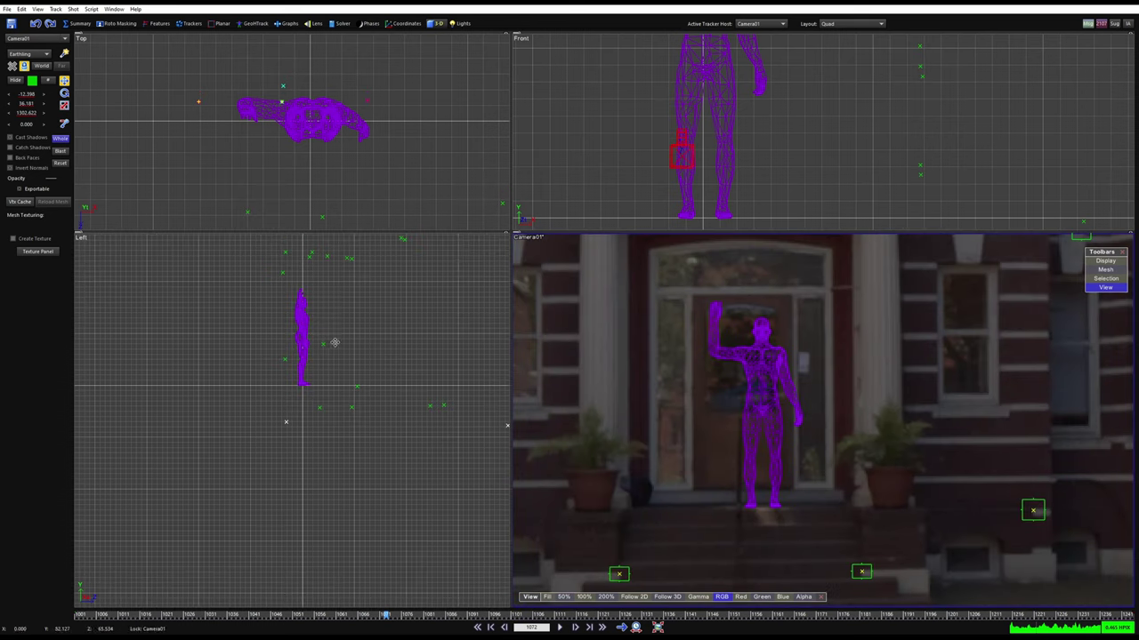
drag(349, 290, 294, 391)
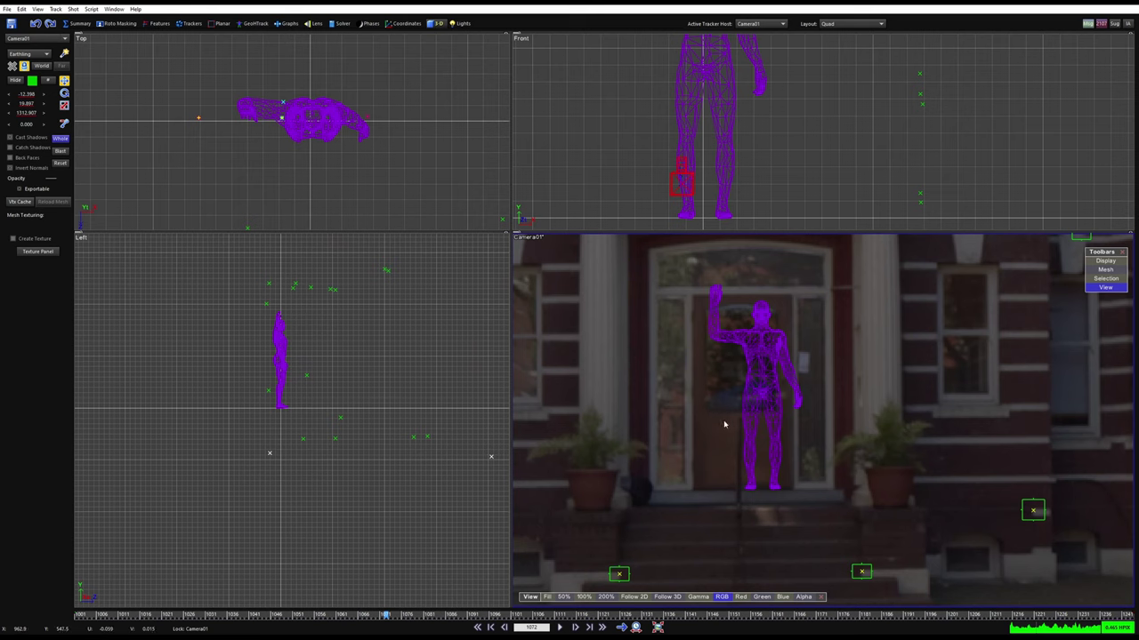
Shift the whole scene sideways in the Top view so the figure is centred in the entrance doorway, with the camera at about X 5.6
scroll(724, 425, down, 5)
scroll(310, 156, down, 4)
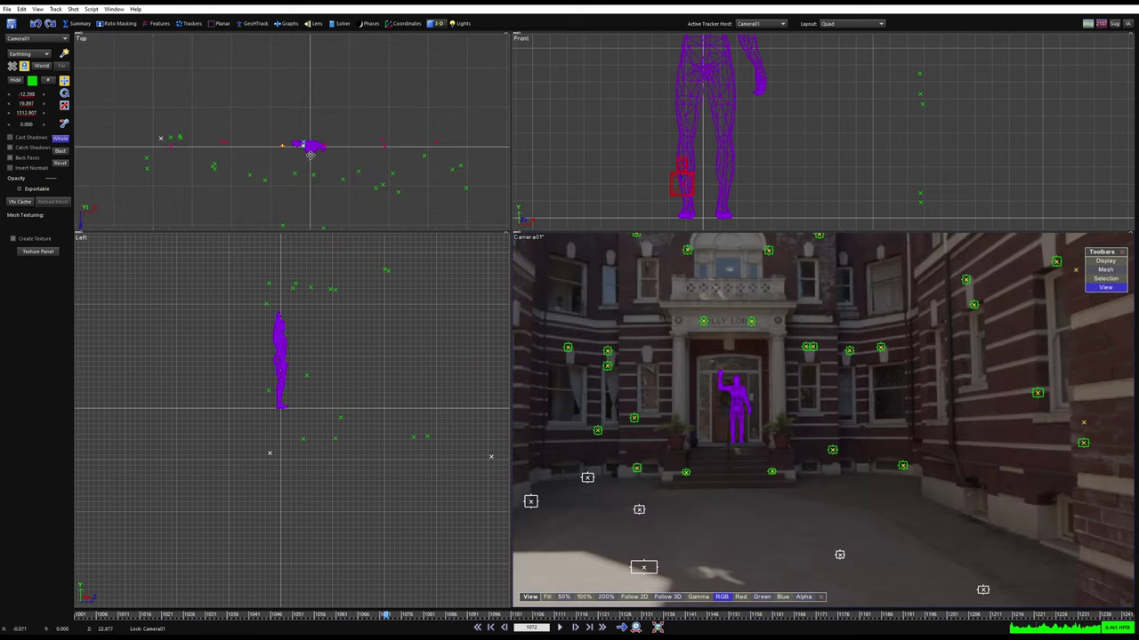
scroll(311, 156, up, 5)
drag(278, 117, 329, 116)
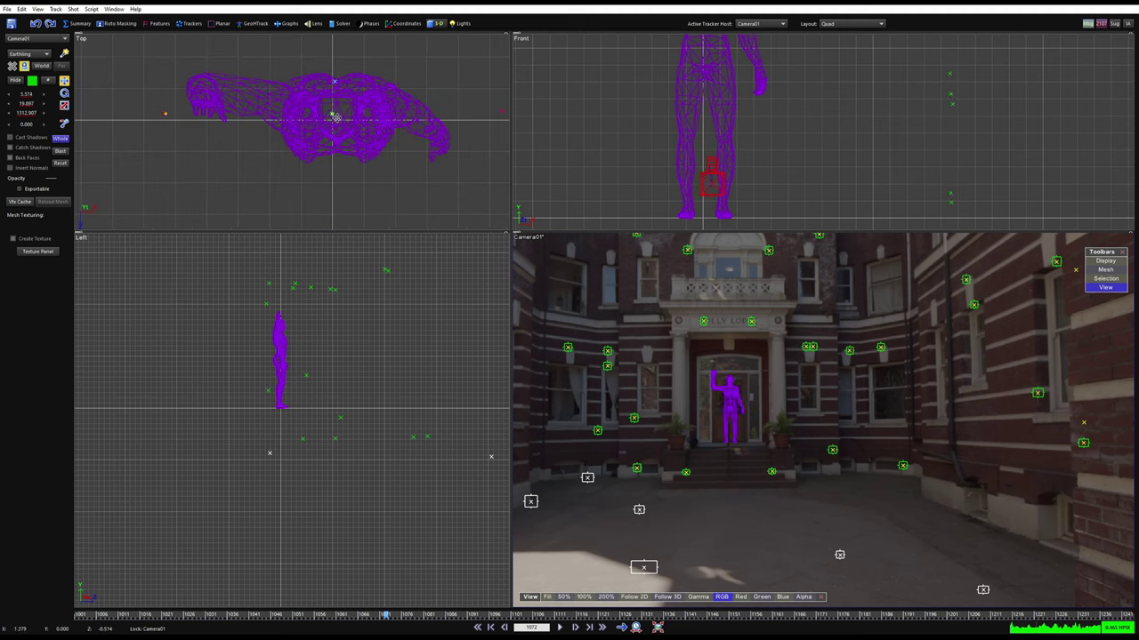
scroll(336, 118, down, 10)
middle_drag(336, 118, 295, 70)
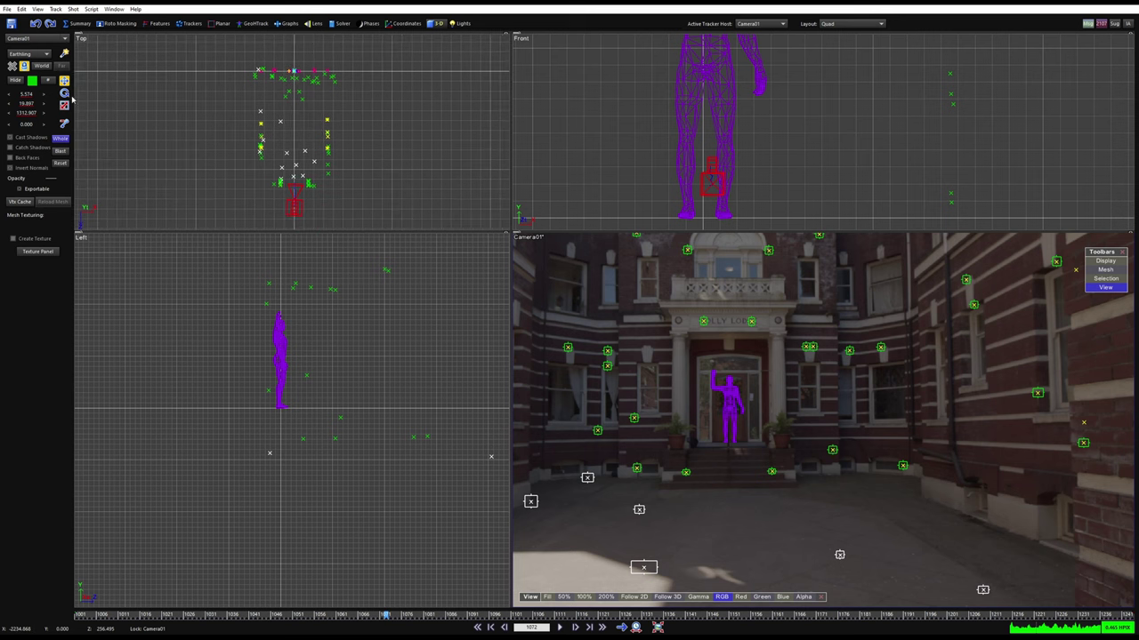
Move the whole scene in depth so the figure stands inside the courtyard, with the camera at about Z 762.9
mouse_move(26, 113)
mouse_down()
mouse_move(26, 93)
mouse_move(25, 113)
mouse_up()
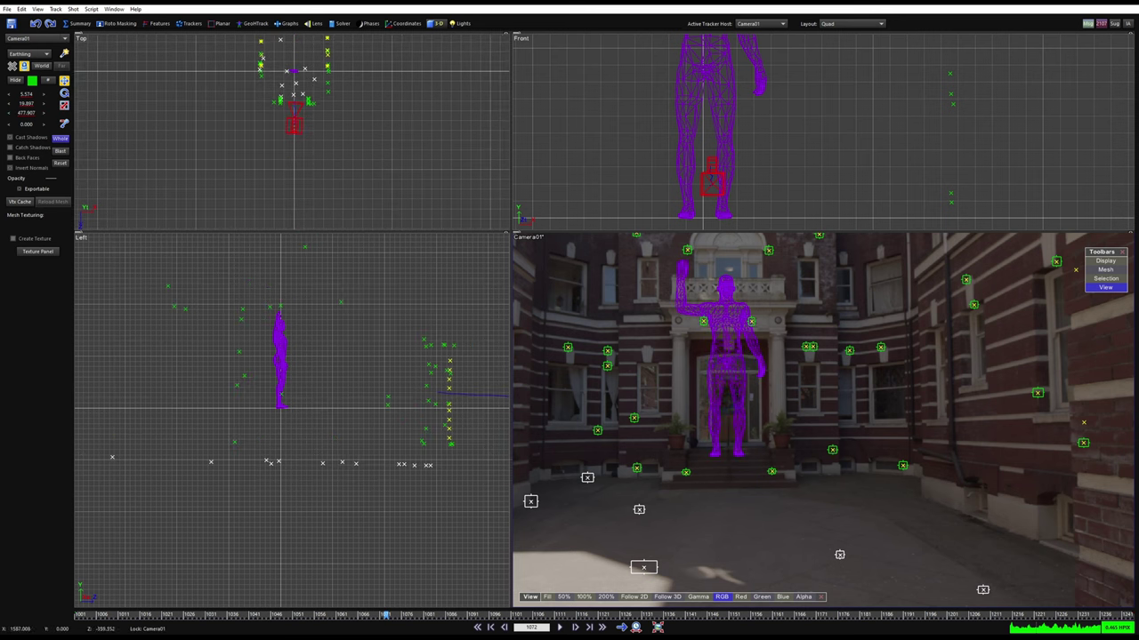
middle_drag(251, 119, 233, 210)
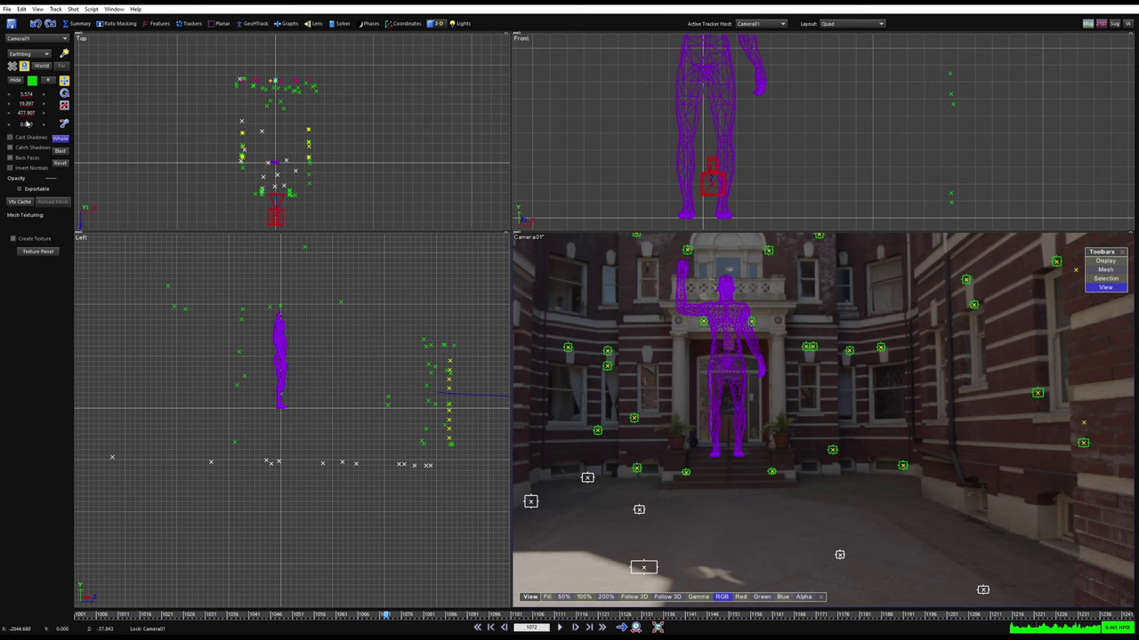
drag(27, 122, 26, 88)
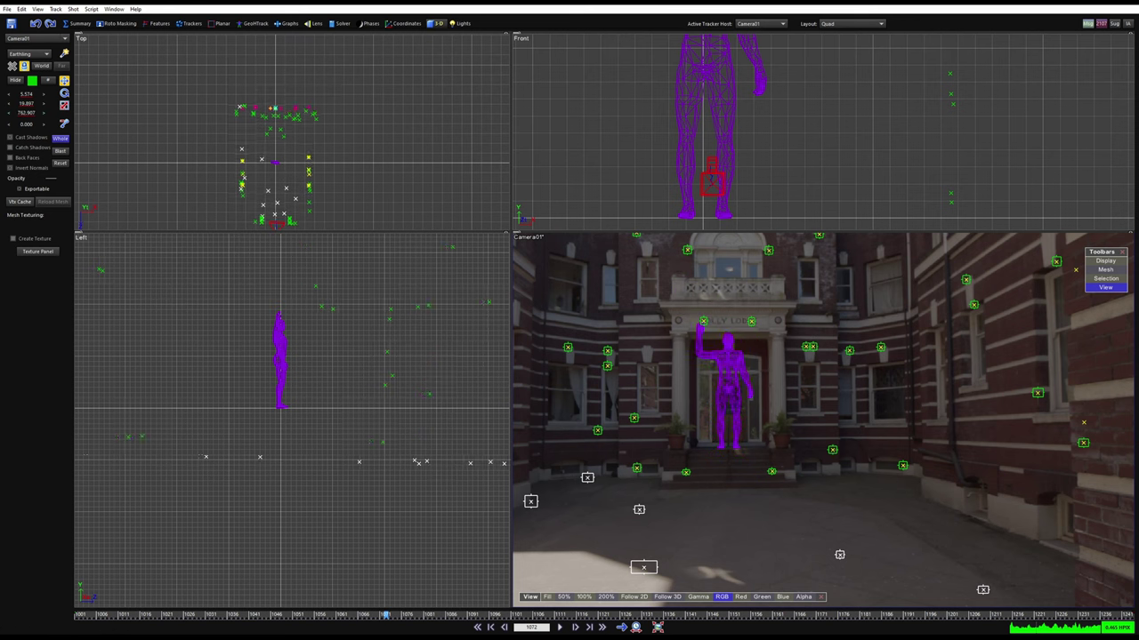
scroll(263, 177, up, 2)
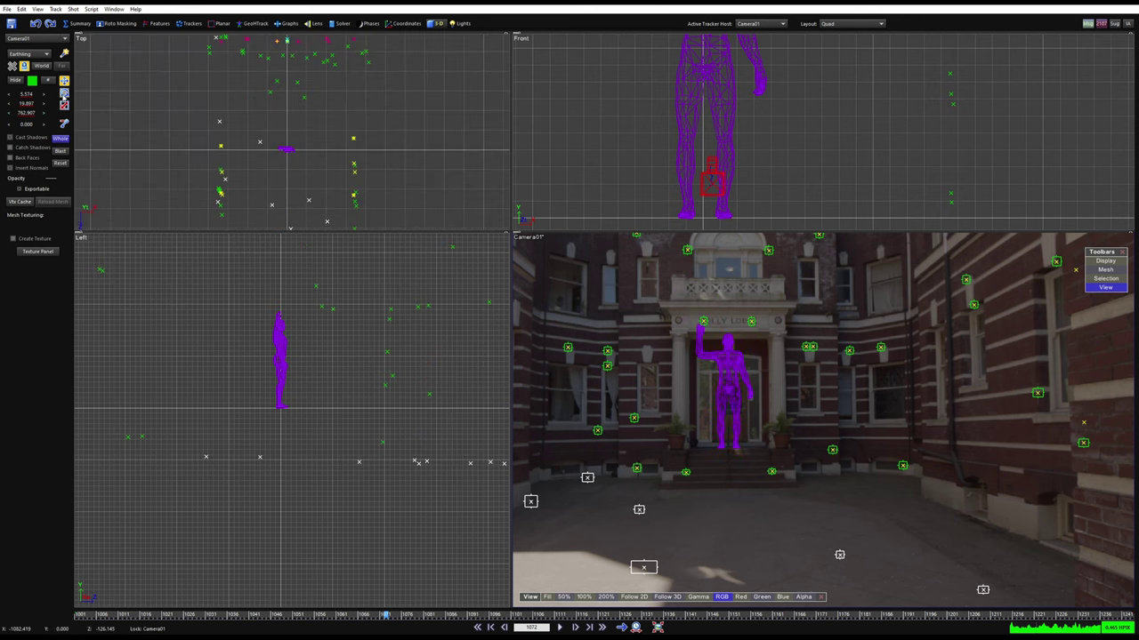
Raise the whole scene so the figure's feet rest on the courtyard ground, with the camera at about Y 130.3
scroll(351, 463, down, 3)
scroll(331, 459, up, 3)
middle_drag(288, 387, 193, 386)
drag(24, 104, 125, 104)
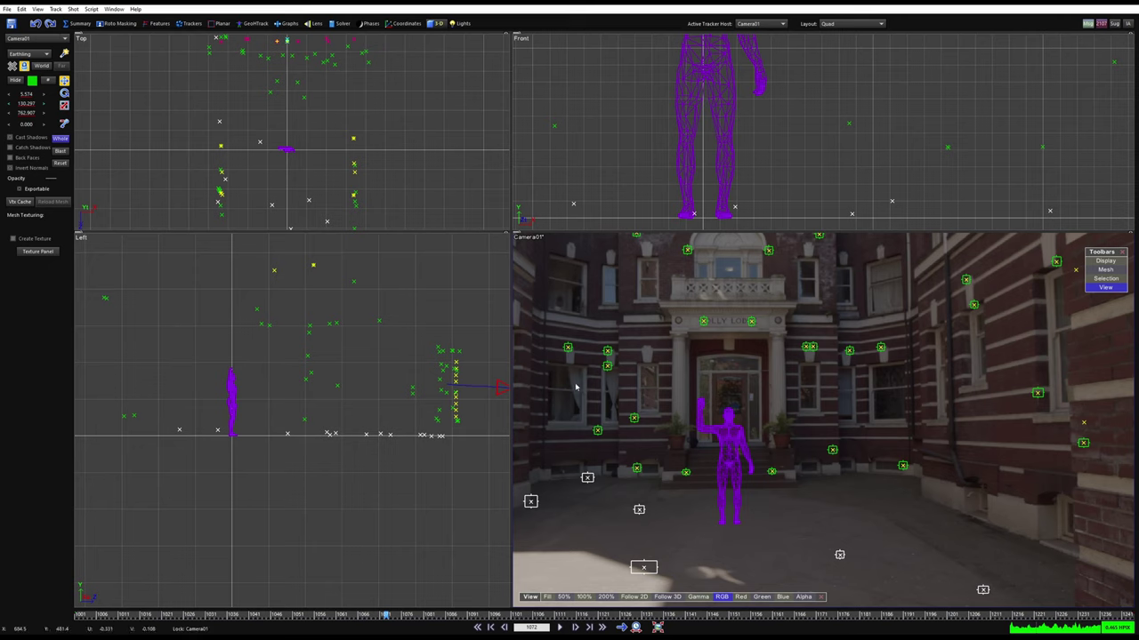
Play the shot in the full Camera view to check the figure's placement, stop at frame 1201 and return to frame 1001
key(5)
scroll(621, 367, down, 6)
middle_drag(482, 436, 524, 409)
key(space)
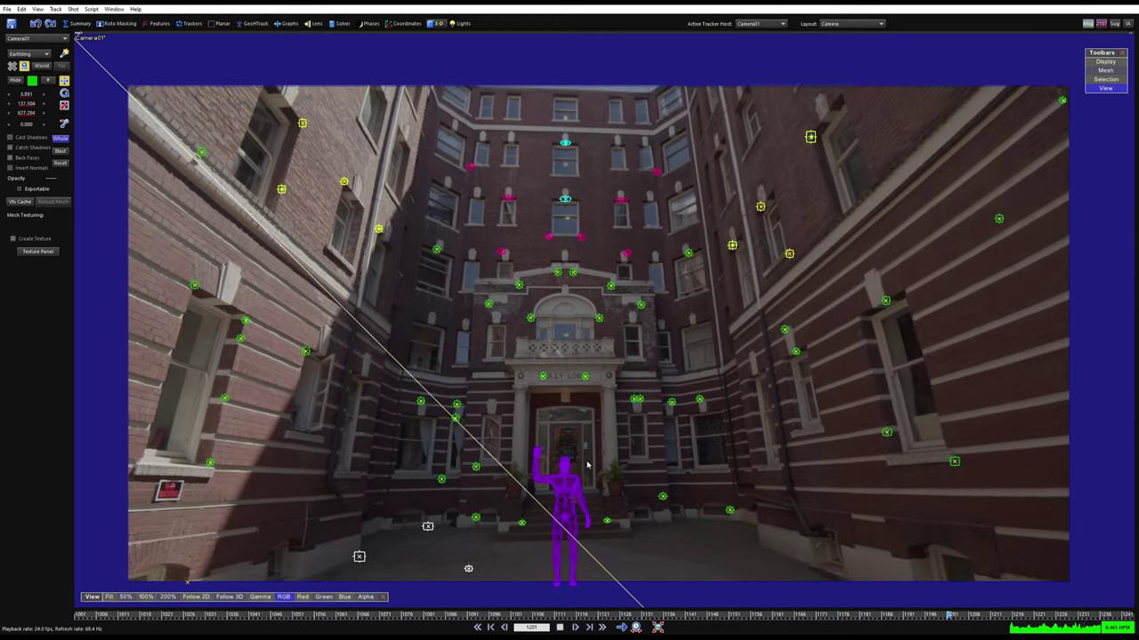
key(space)
key(shift+a)
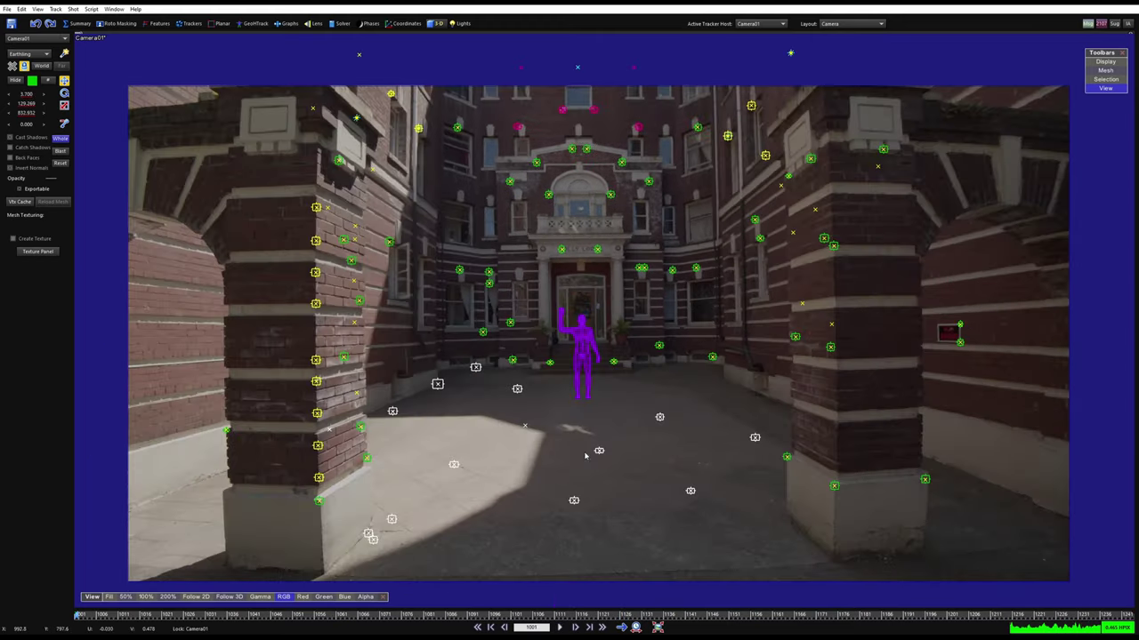
Return to the Quad layout, enlarge the upper viewports and examine the solved camera path in the Left and Front views
key(7)
scroll(268, 141, down, 3)
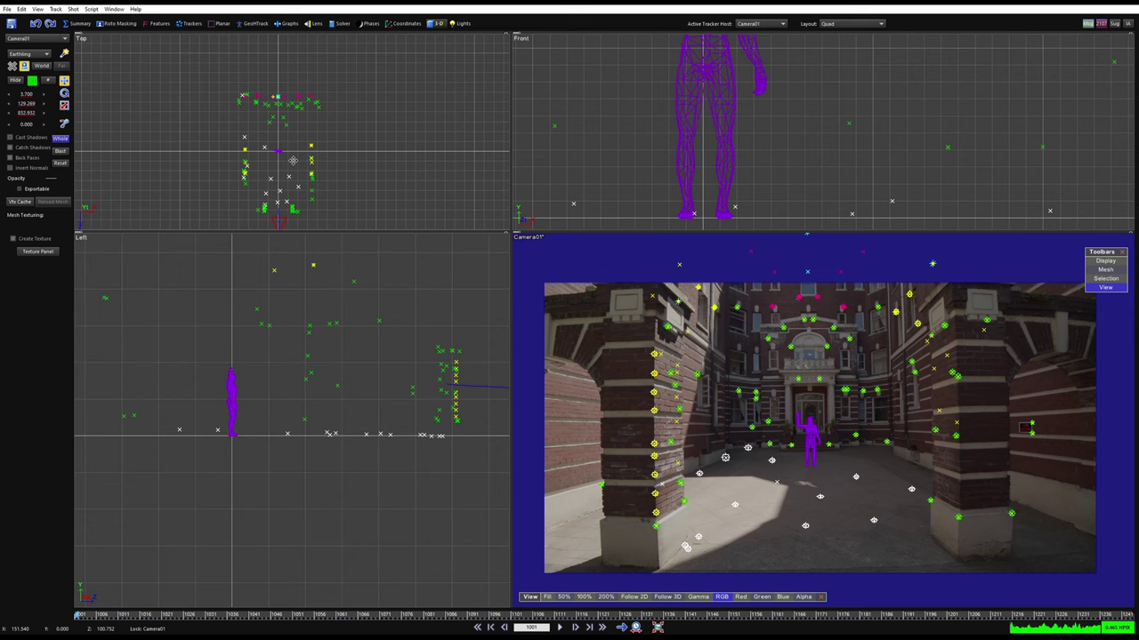
drag(491, 616, 12, 587)
middle_drag(441, 426, 242, 442)
scroll(300, 409, up, 4)
scroll(739, 158, up, 10)
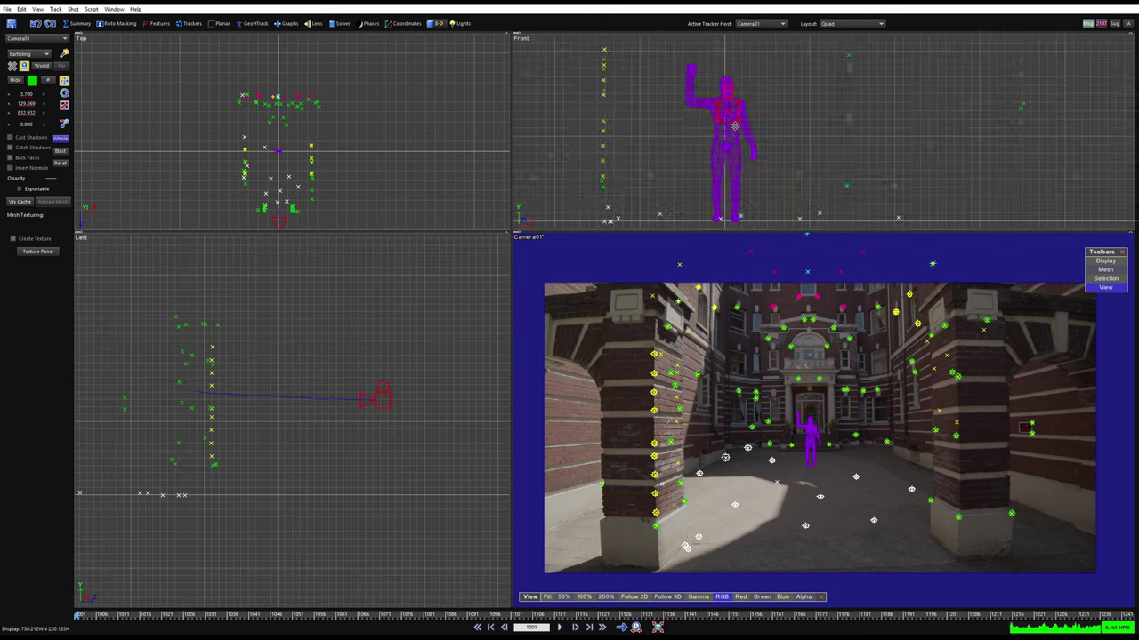
scroll(717, 93, down, 3)
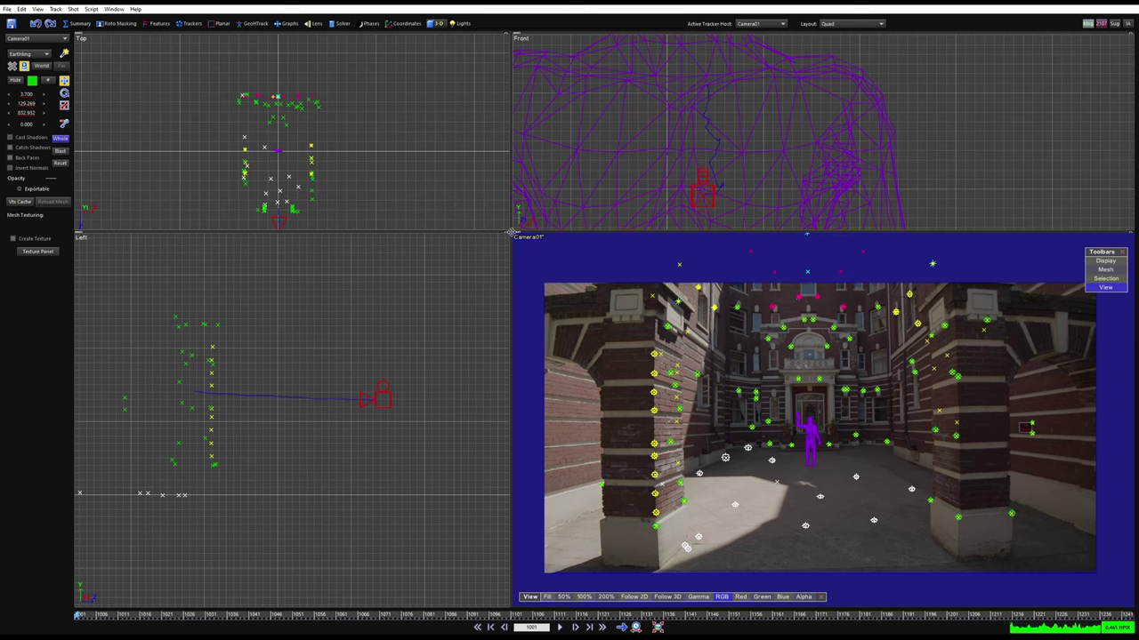
drag(510, 232, 569, 340)
scroll(748, 223, up, 5)
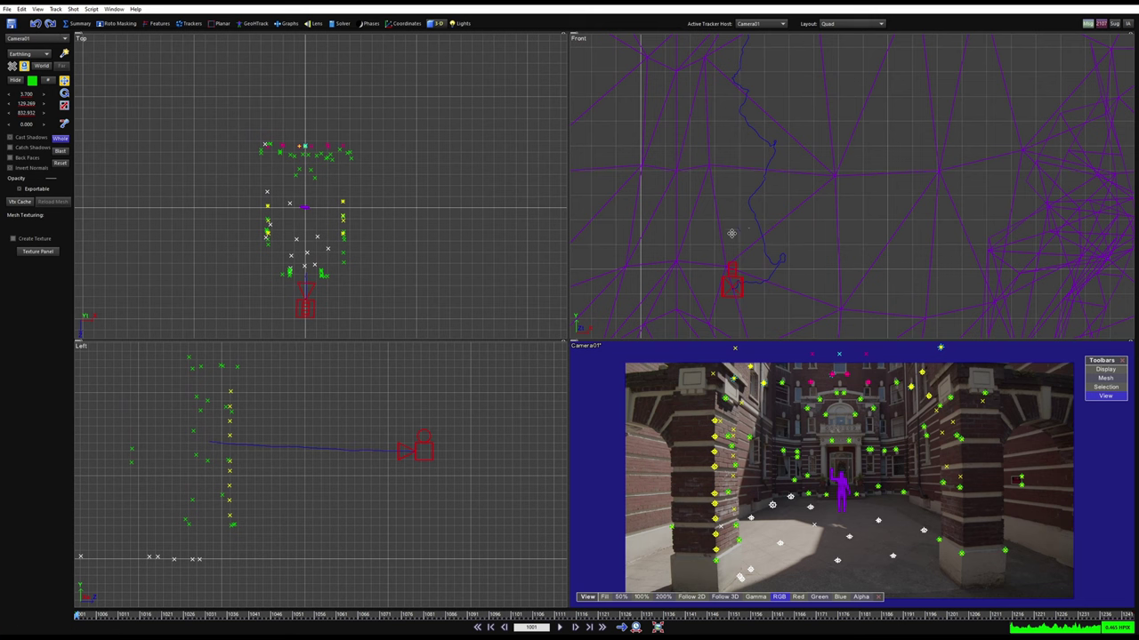
Open the Graph Editor and show the Solved Path curves of Camera01 with its individual channels expanded
drag(1137, 153, 389, 178)
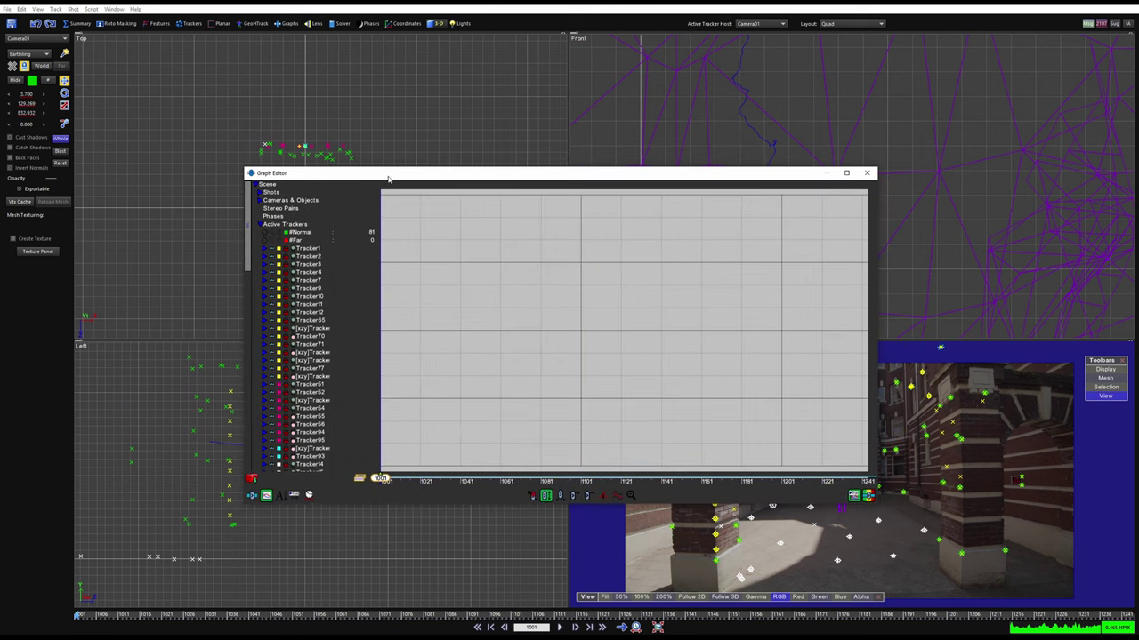
drag(316, 174, 318, 77)
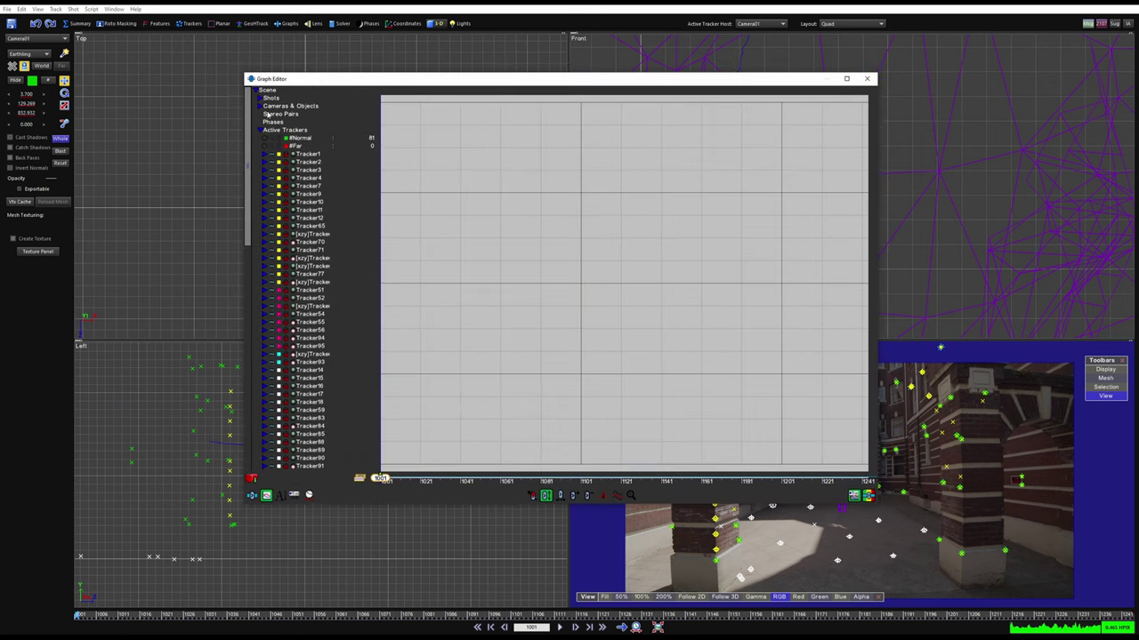
click(260, 129)
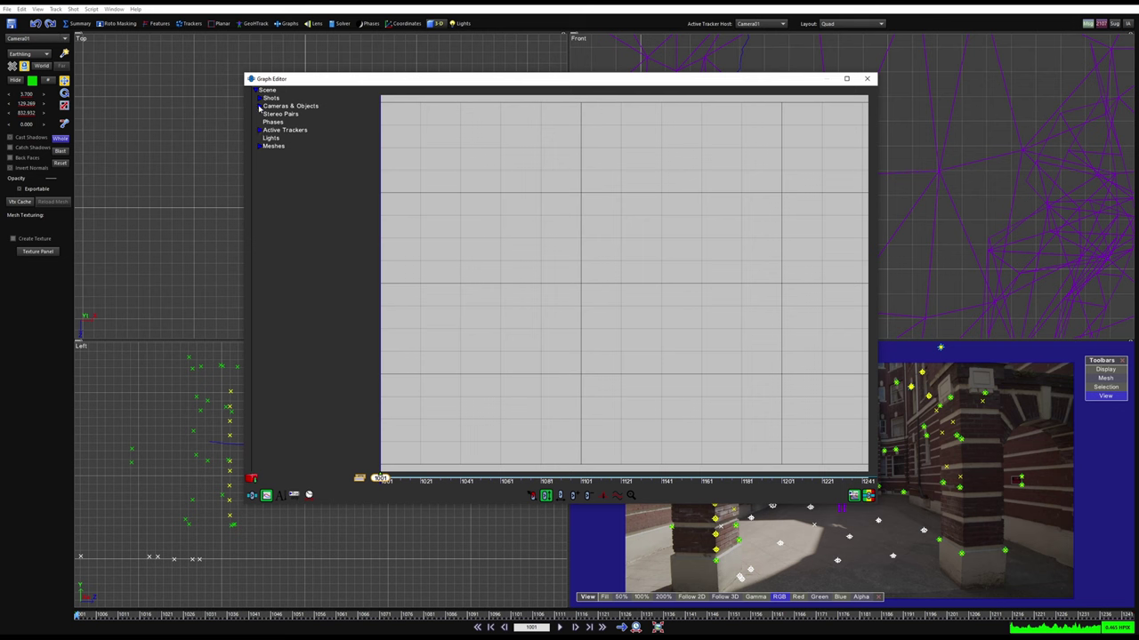
click(259, 106)
click(264, 115)
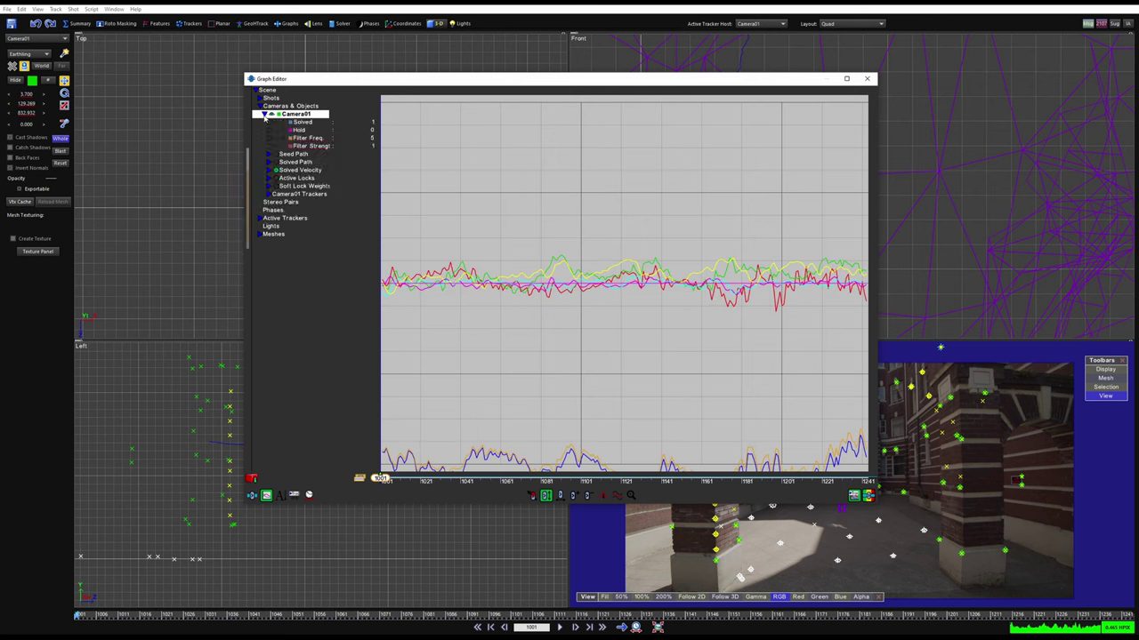
click(275, 163)
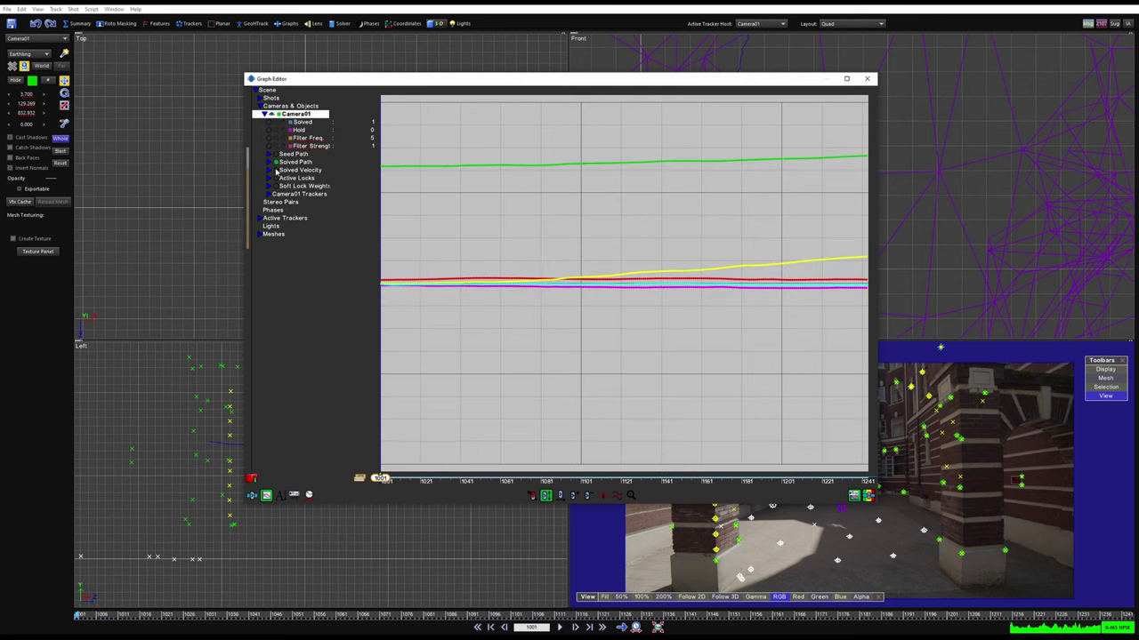
click(268, 163)
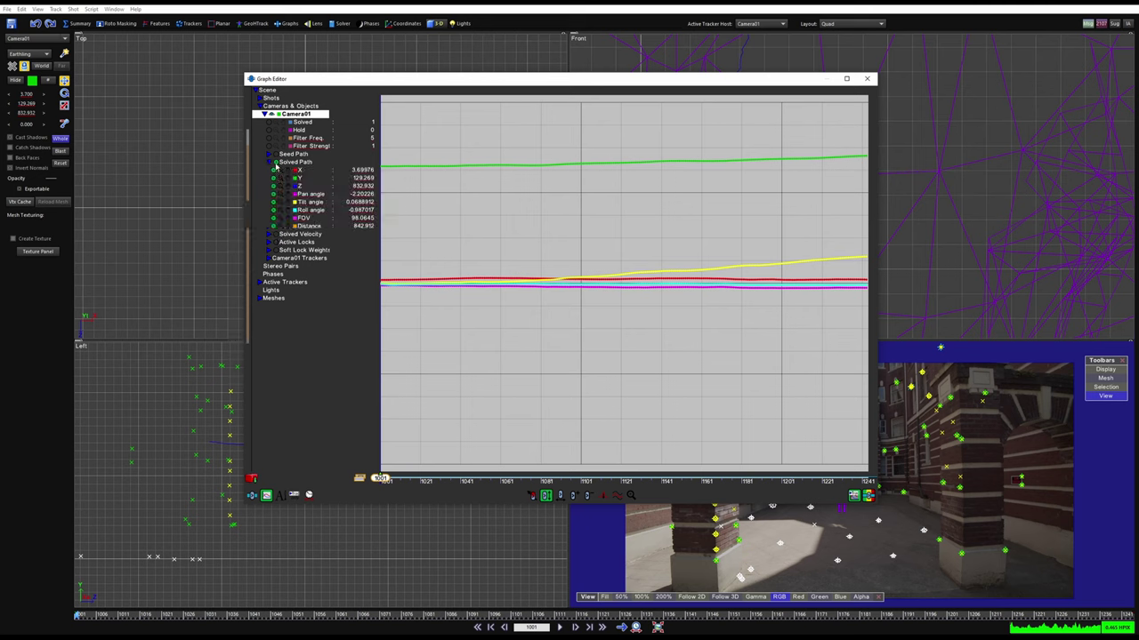
Isolate the X, Y and Z solved-path curves with auto-scaling, then hide Z to examine only X and Y
click(276, 163)
click(274, 170)
click(274, 179)
click(274, 186)
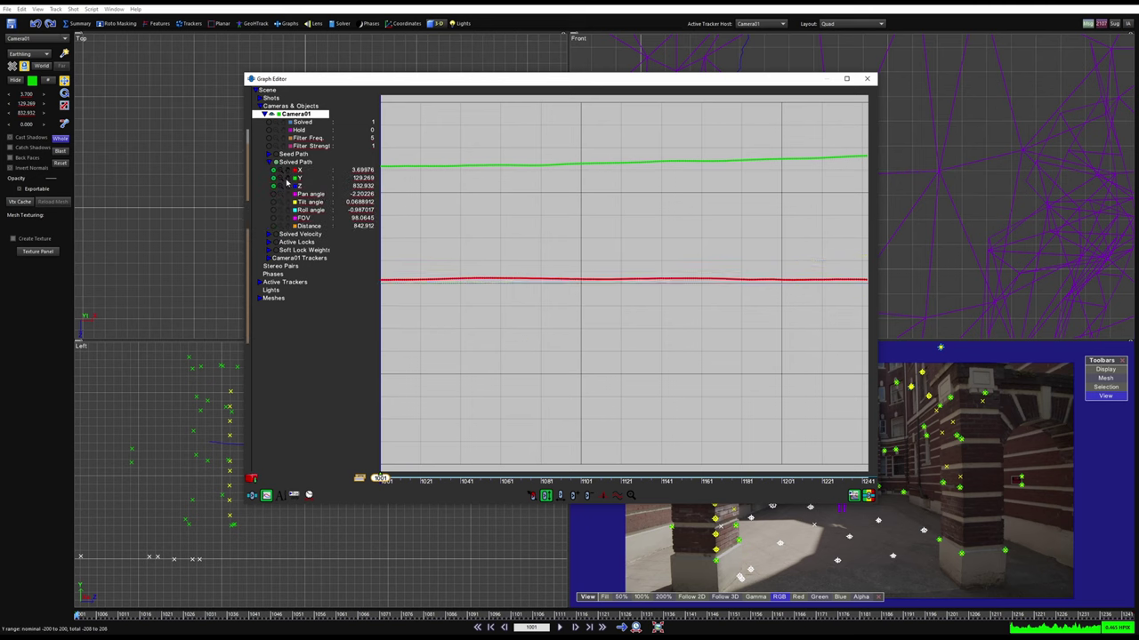
click(869, 496)
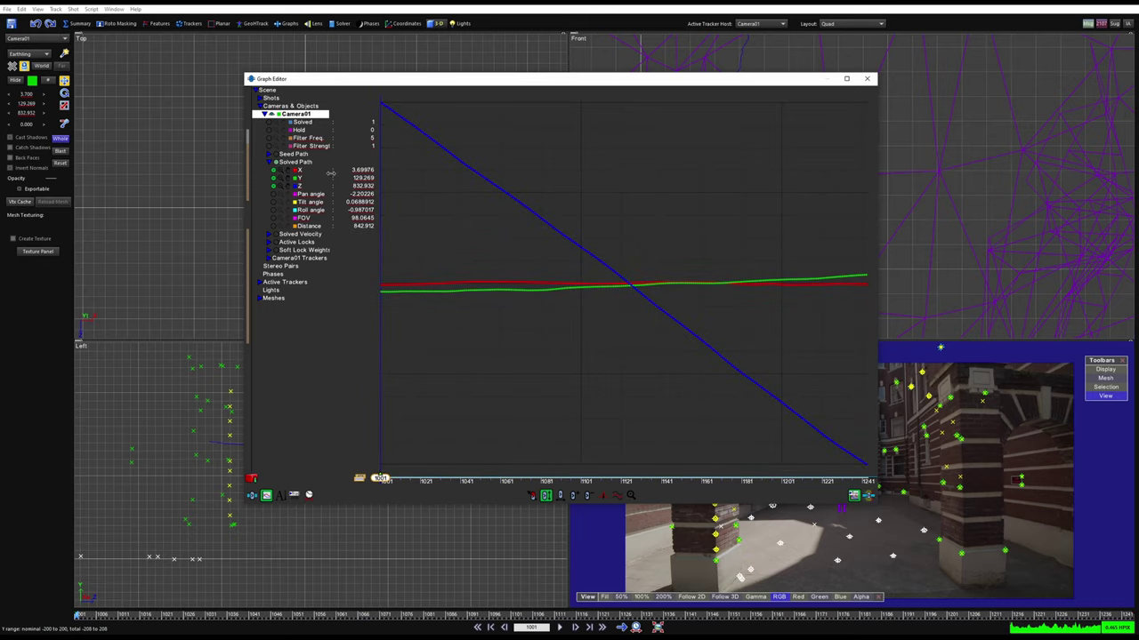
click(274, 186)
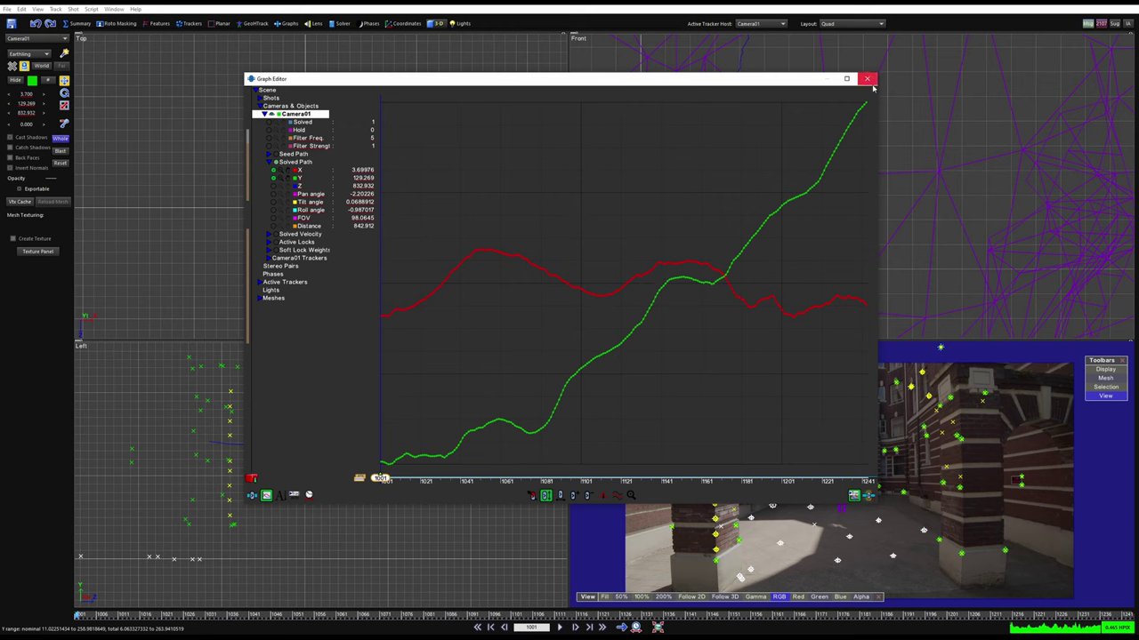
Play the shot to frame 1067 with the graph beside the Front view, comparing curves and camera path, and close the Graph Editor
drag(651, 82, 477, 370)
middle_drag(734, 262, 837, 239)
scroll(837, 239, down, 2)
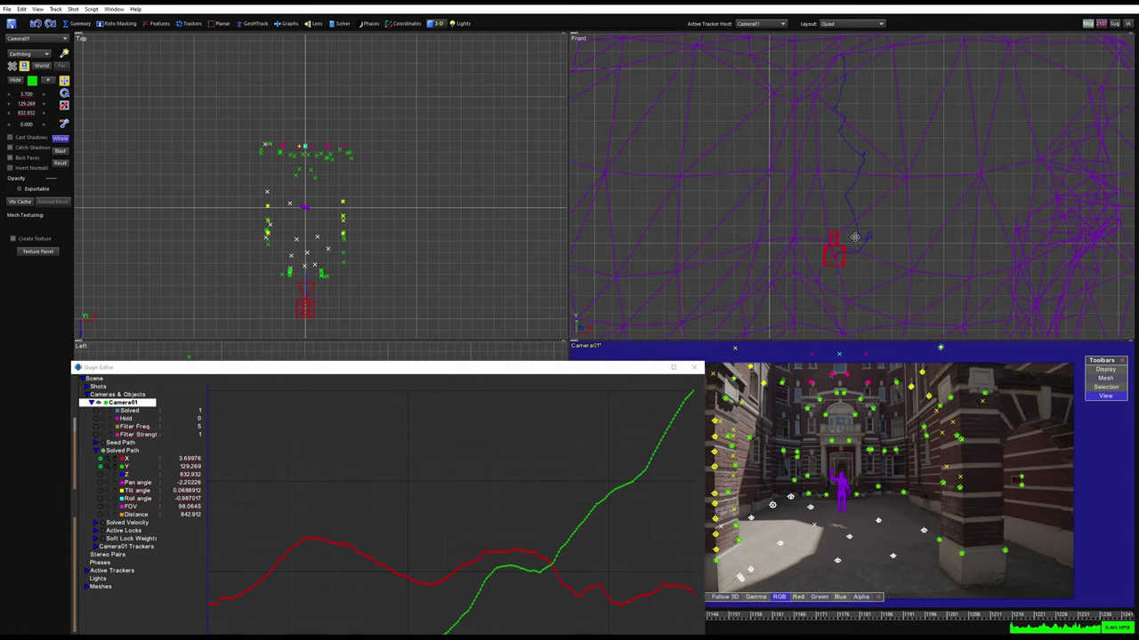
key(space)
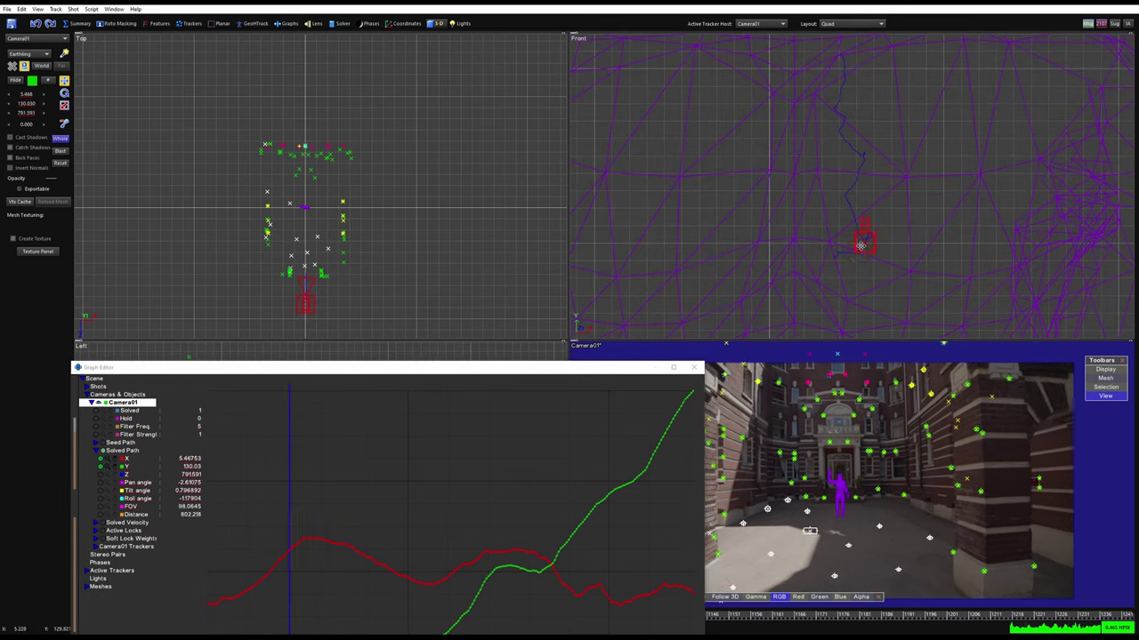
key(space)
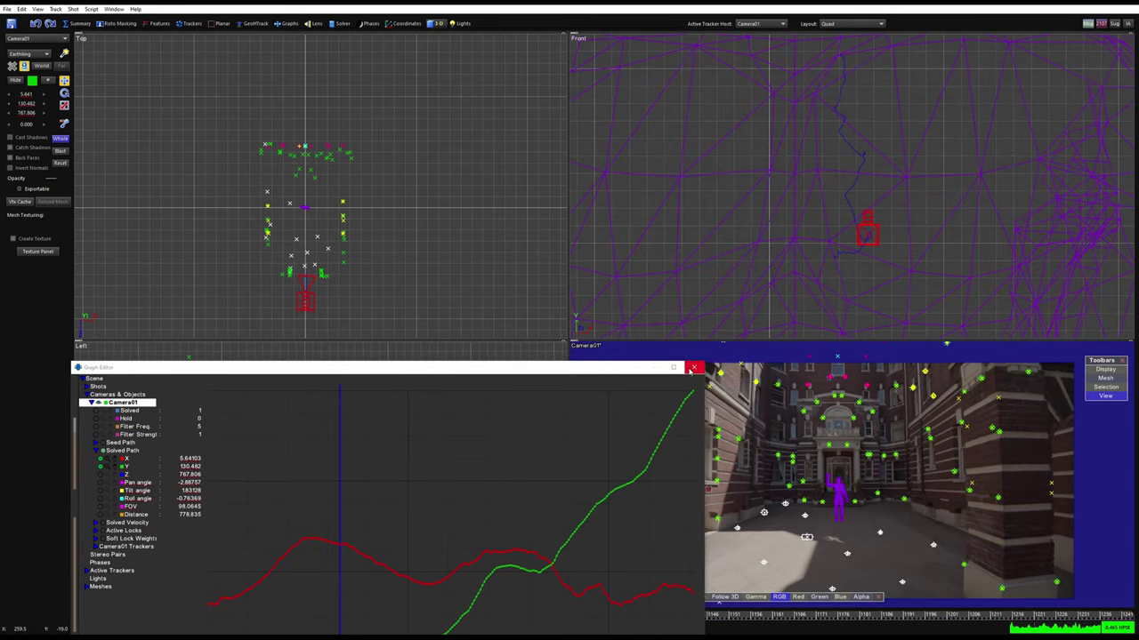
click(693, 368)
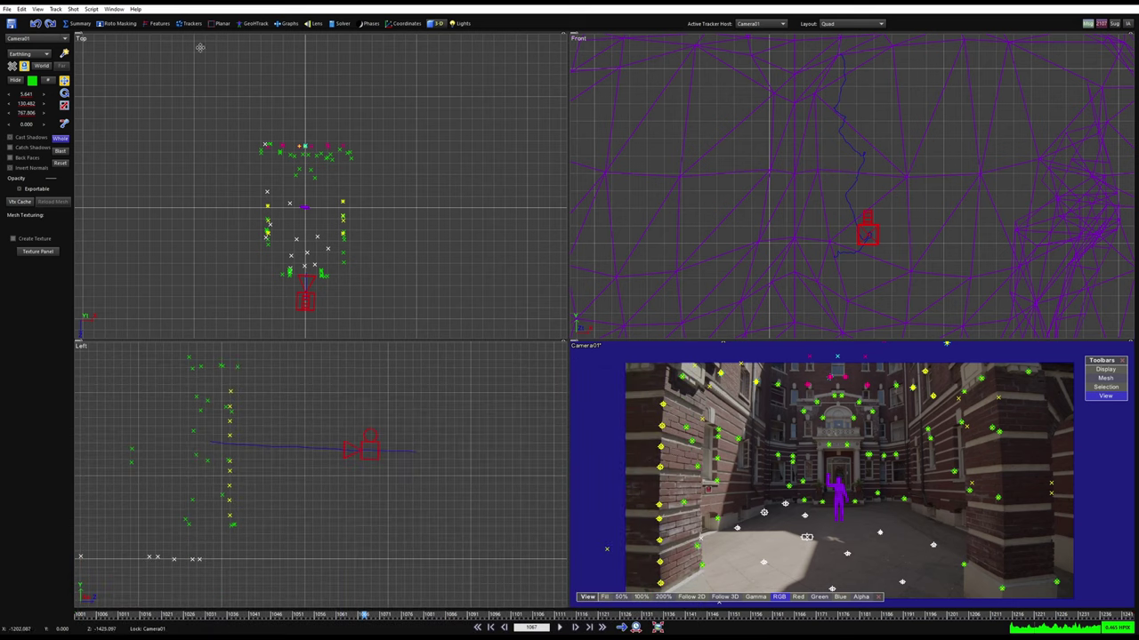
Create a Matrix mesh on the ground around the entrance pillars and camera path, centred at about X -5.0, Z 595.1
click(28, 53)
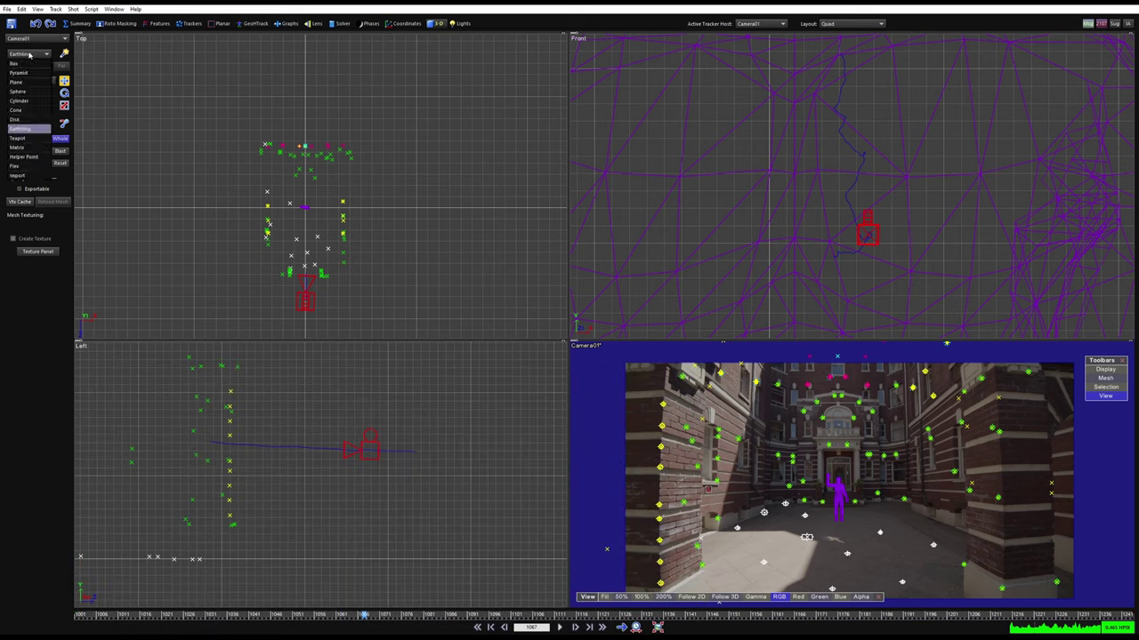
click(17, 146)
scroll(294, 277, up, 4)
middle_drag(294, 276, 284, 245)
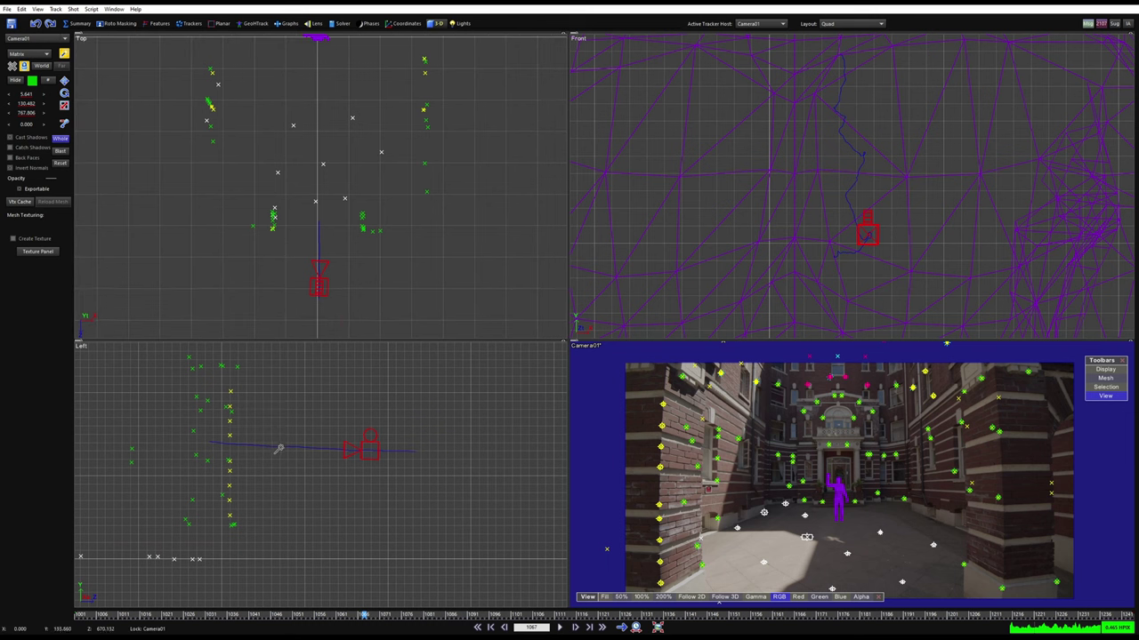
scroll(286, 458, down, 3)
middle_drag(299, 471, 404, 517)
drag(254, 161, 394, 413)
click(66, 82)
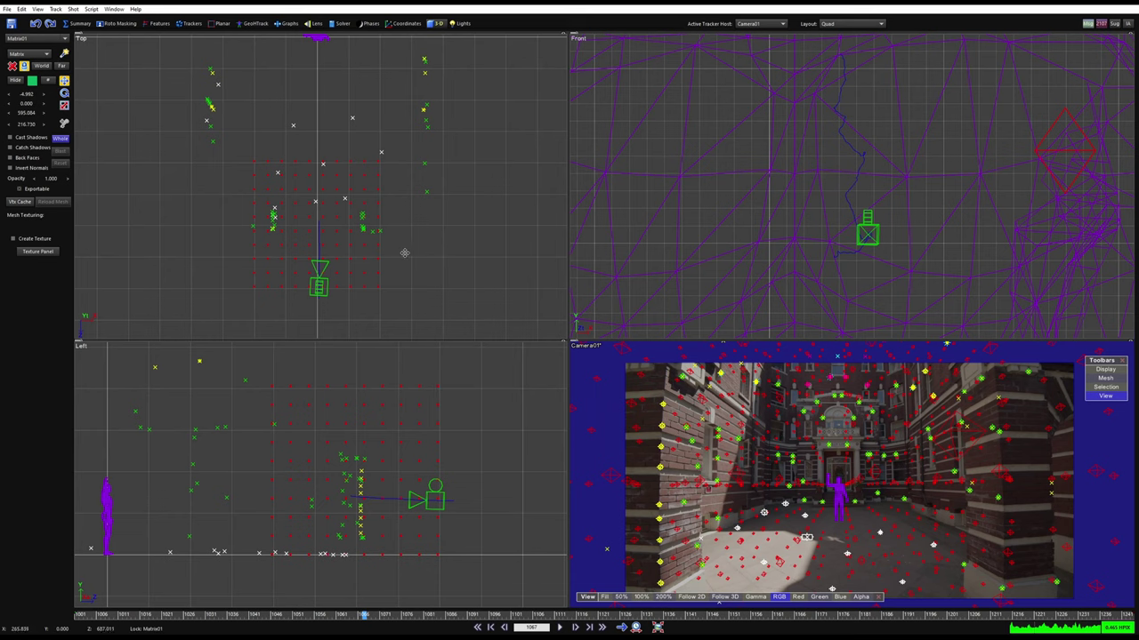
Play the shot from its first frame in the full Camera view to check how the matrix mesh sticks, stopping at frame 1157
key(5)
middle_drag(684, 302, 681, 292)
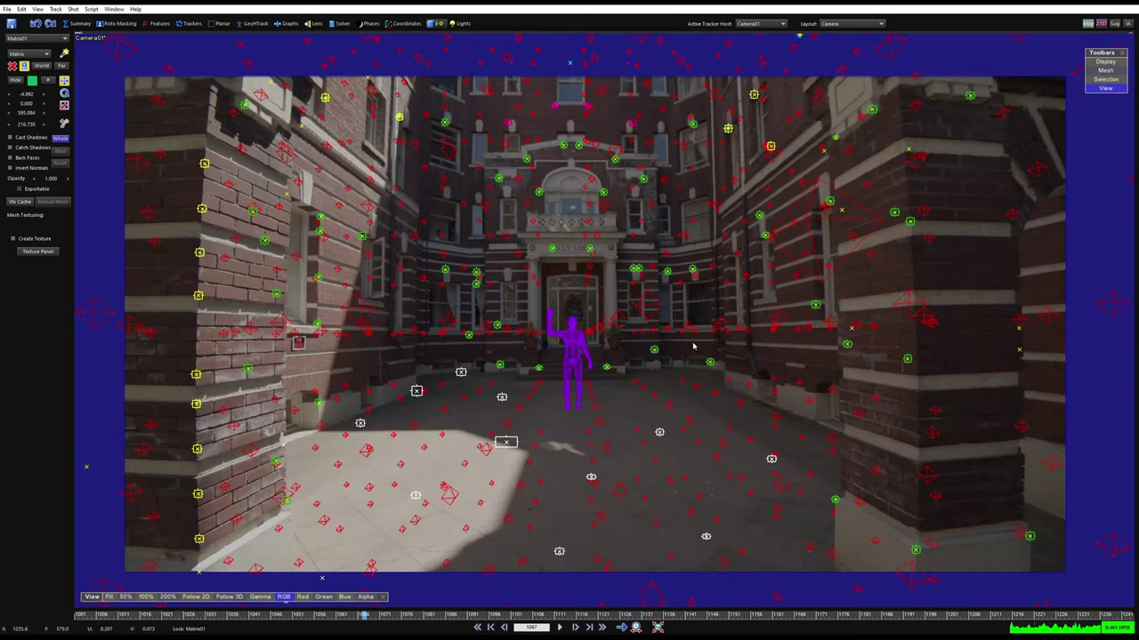
key(shift+a)
key(space)
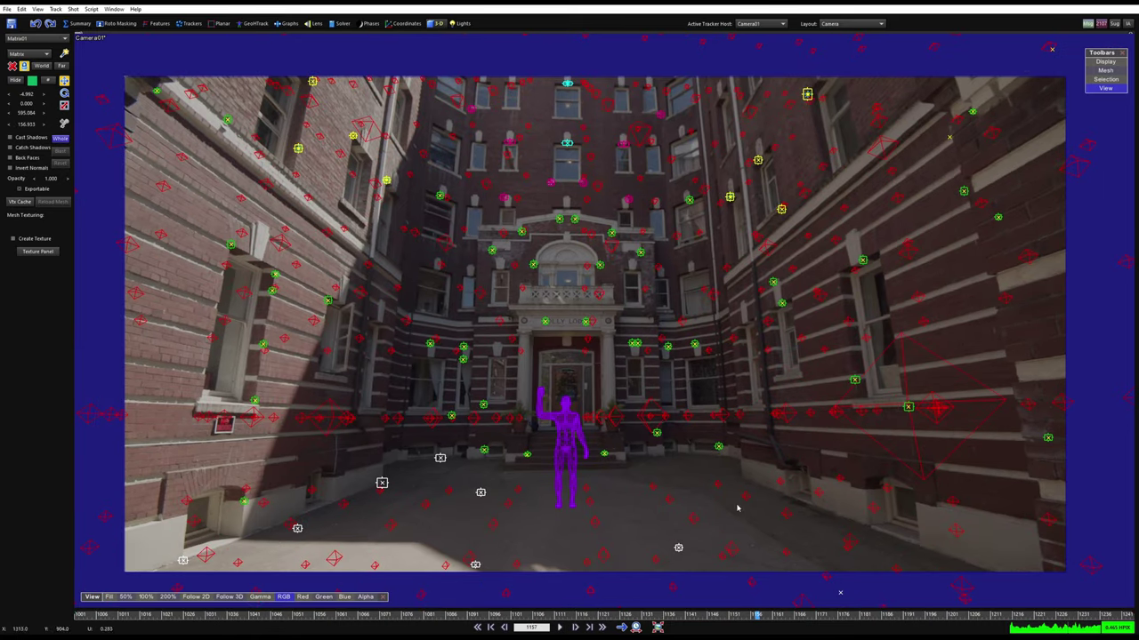
Scrub back and forth through the shot up to frame 1243 to inspect the matrix mesh for jitter, ending at frame 1001
drag(757, 616, 604, 615)
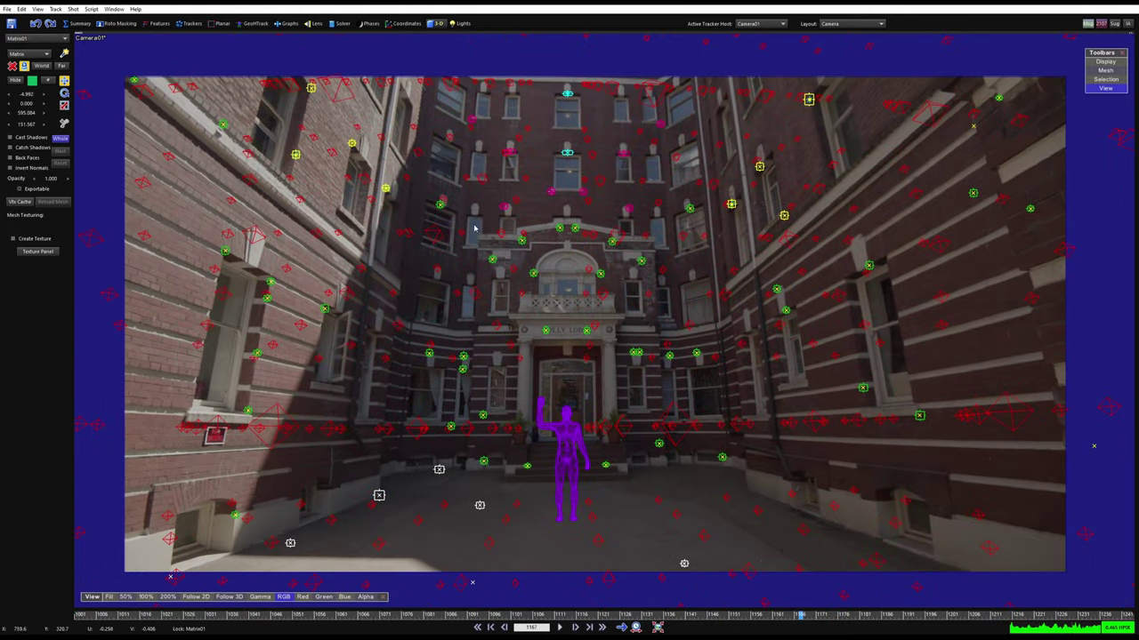
drag(784, 617, 1126, 616)
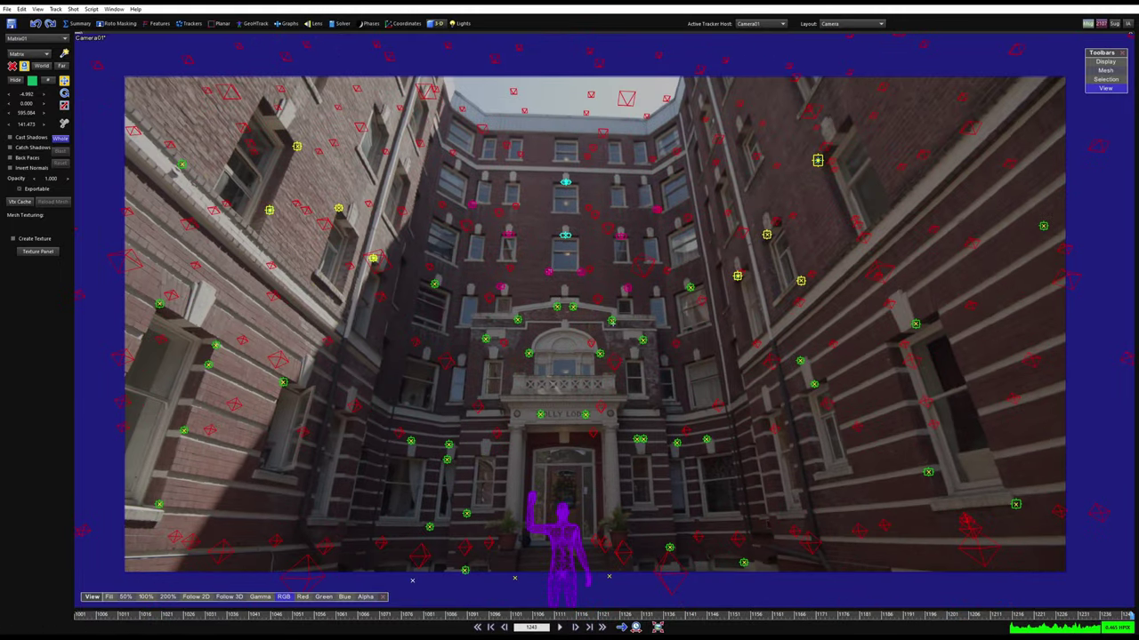
click(941, 627)
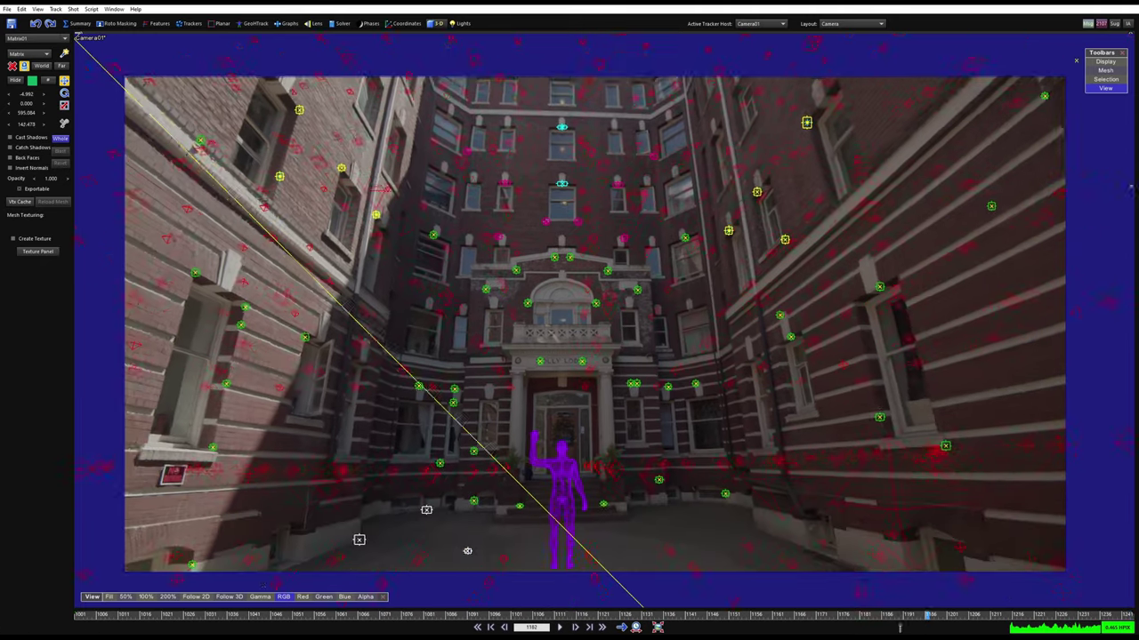
drag(899, 628, 223, 615)
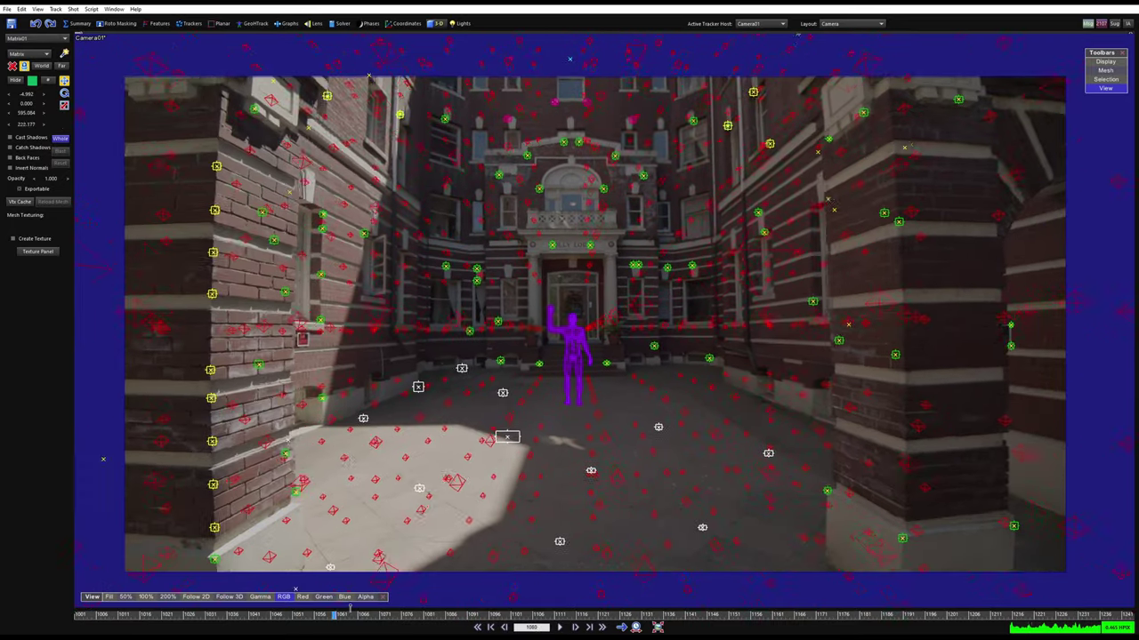
drag(351, 608, 54, 594)
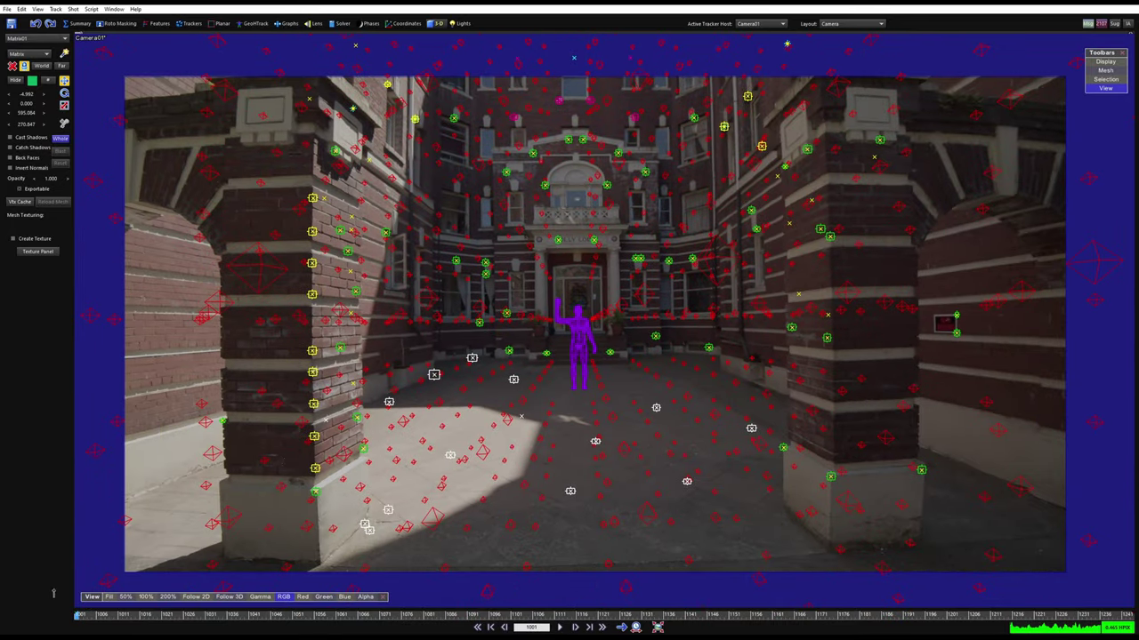
Hide the Guy01 human figure mesh so the camera path is unobstructed in the Front view of the solver output layout
click(342, 24)
scroll(495, 201, up, 3)
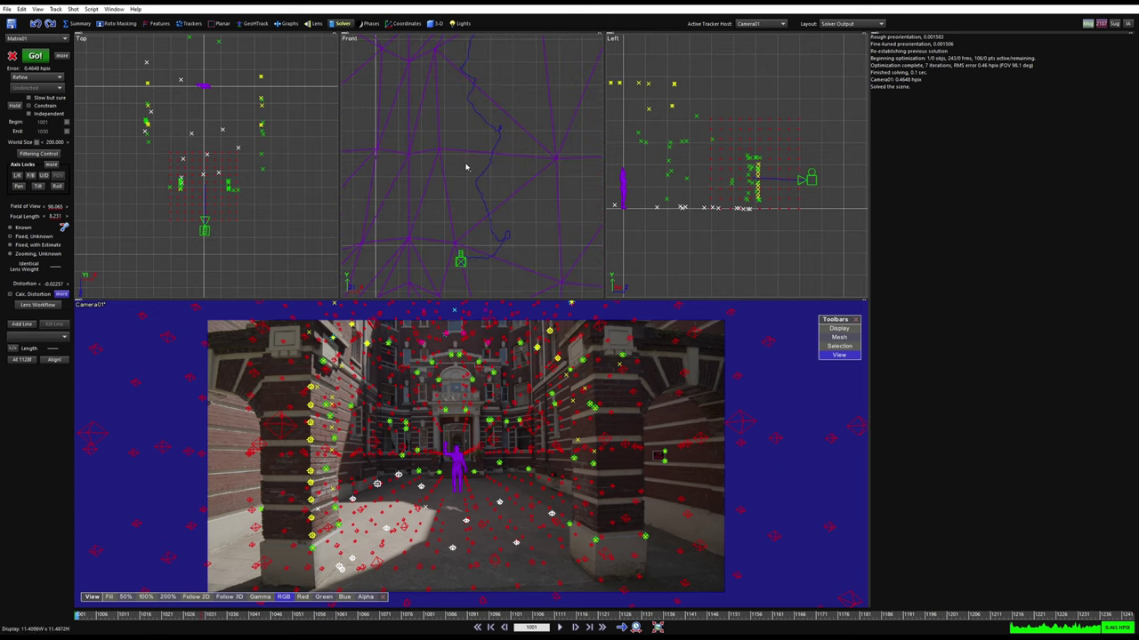
click(518, 189)
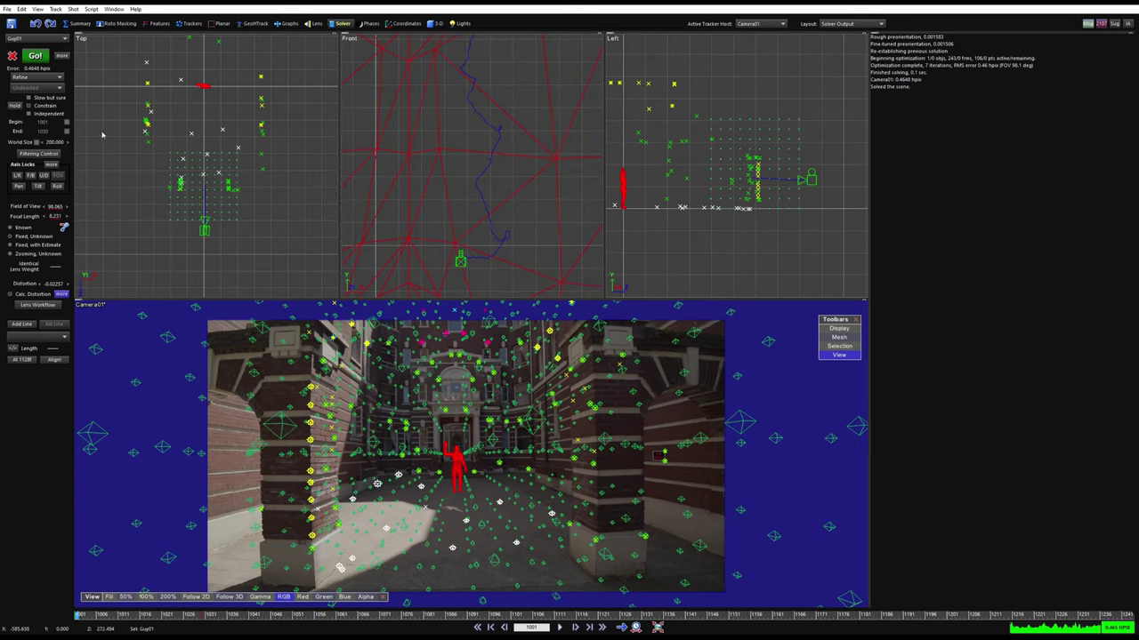
click(435, 23)
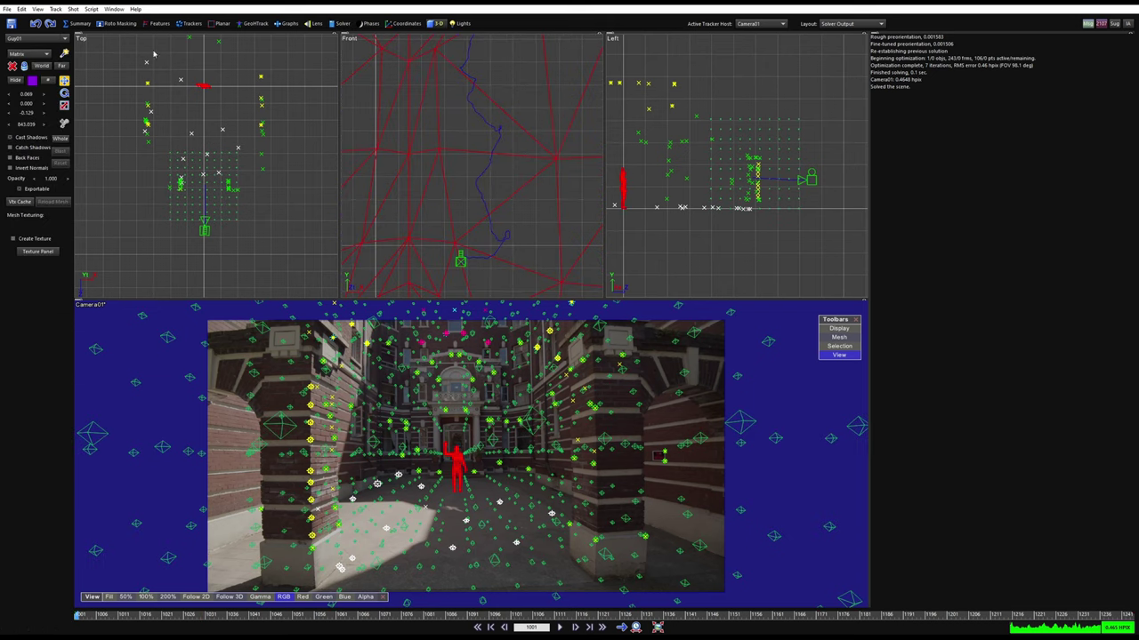
click(23, 80)
click(339, 24)
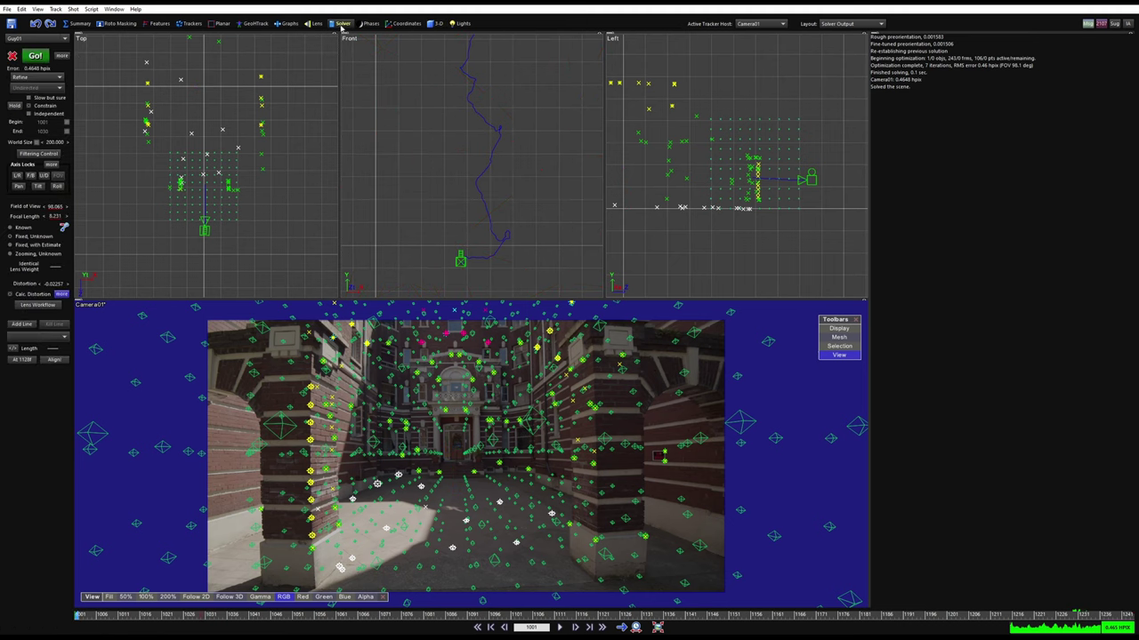
Open the path filtering controls beside the Front view's camera path and enable filtering for the X, Y and Z axes
middle_drag(487, 171, 494, 203)
scroll(496, 210, down, 1)
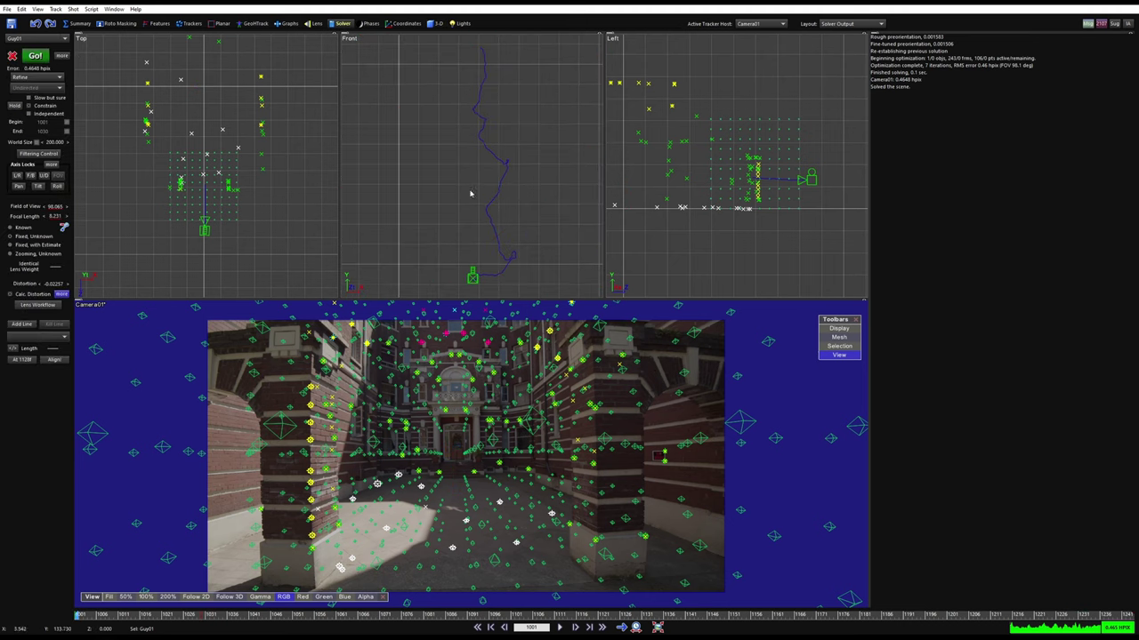
middle_drag(435, 458, 440, 445)
scroll(439, 445, up, 1)
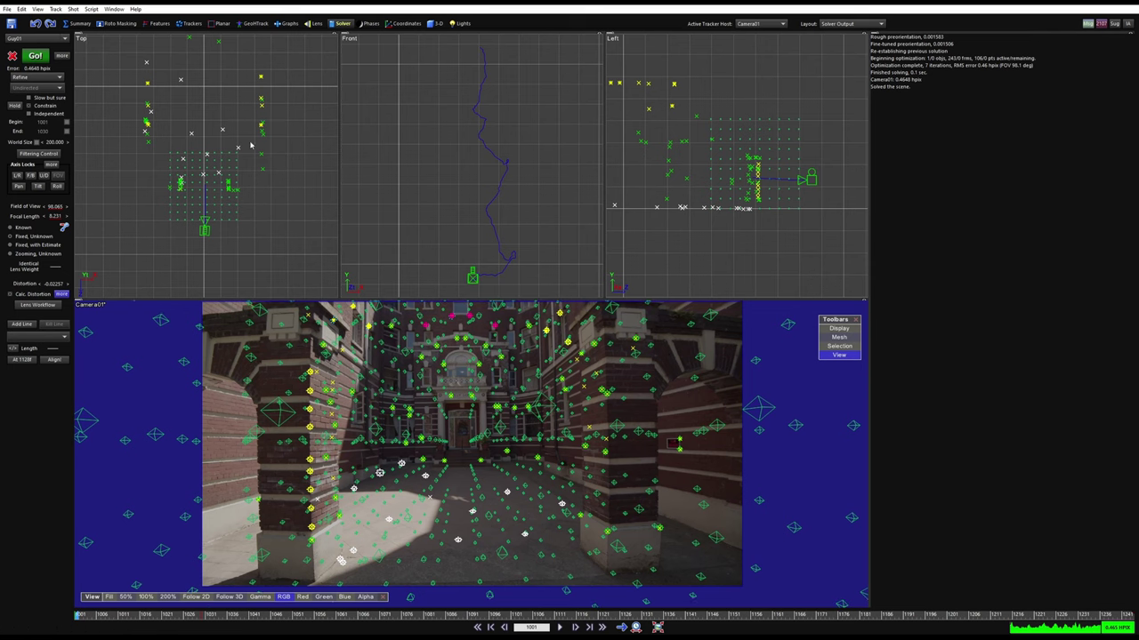
click(38, 154)
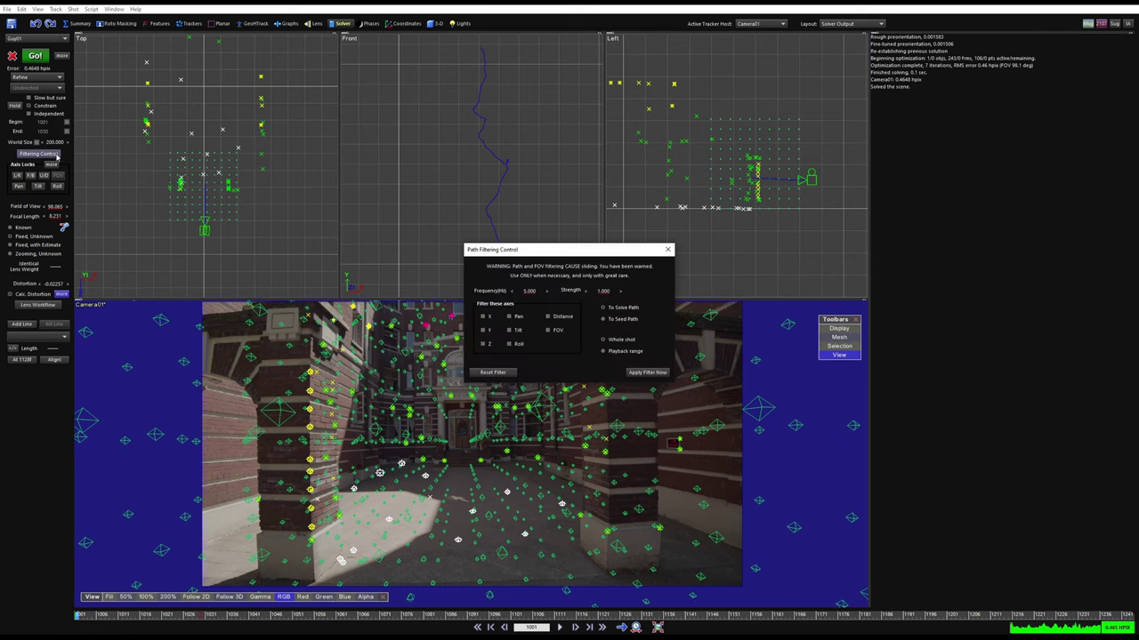
drag(478, 252, 234, 179)
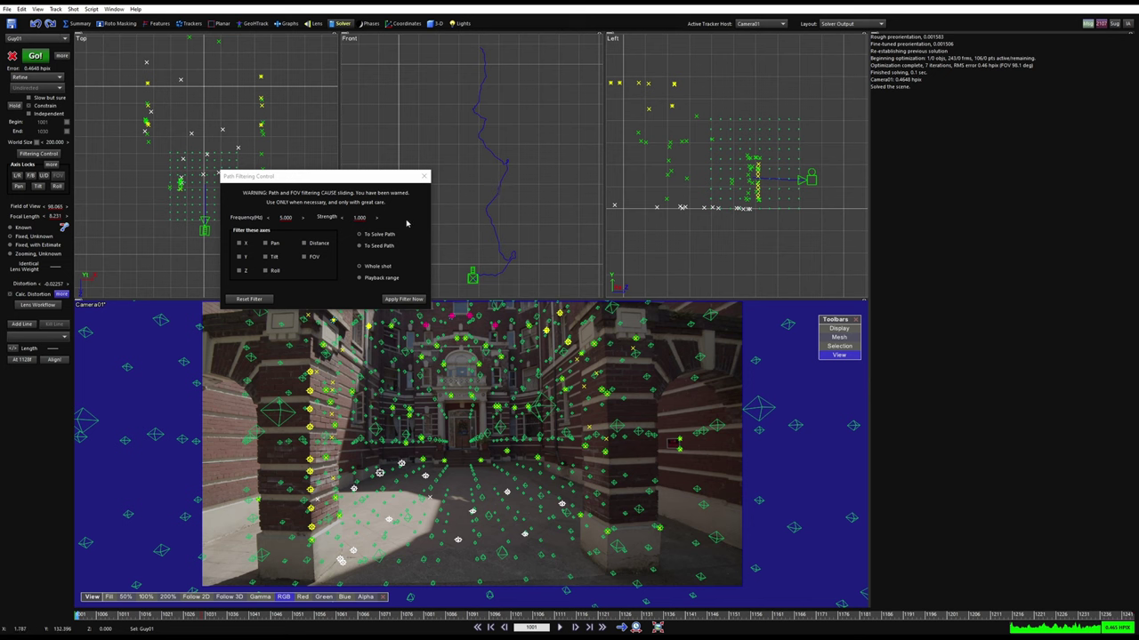
click(240, 242)
Try the 5 Hz path filter while viewing the camera's X and Y curves in the Graph Editor, and undo it
key(F7)
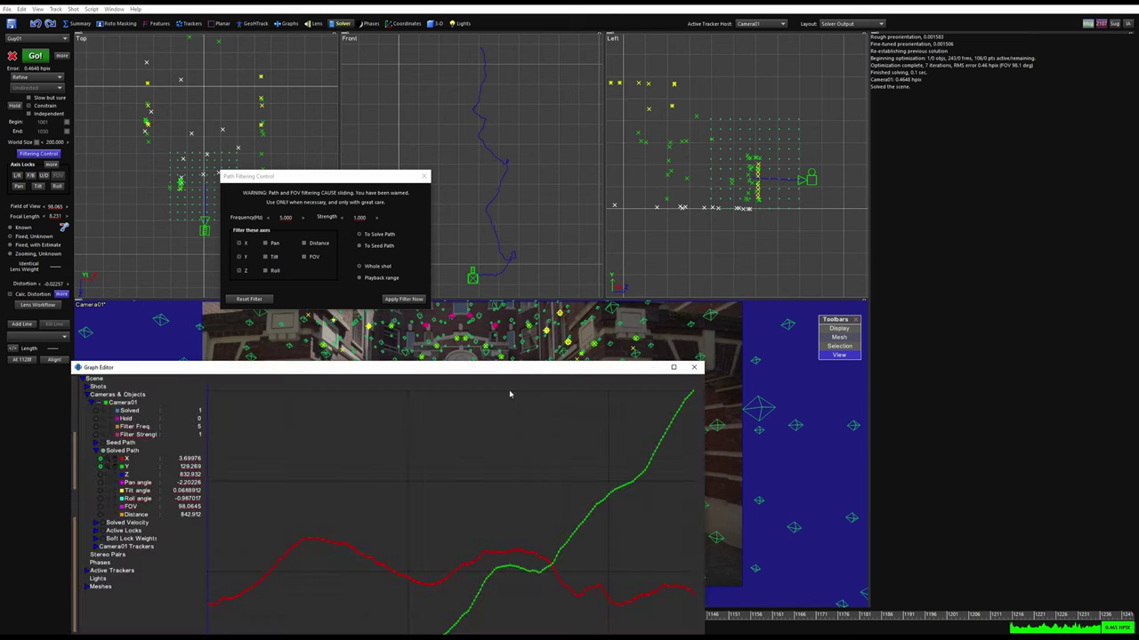
drag(486, 367, 890, 128)
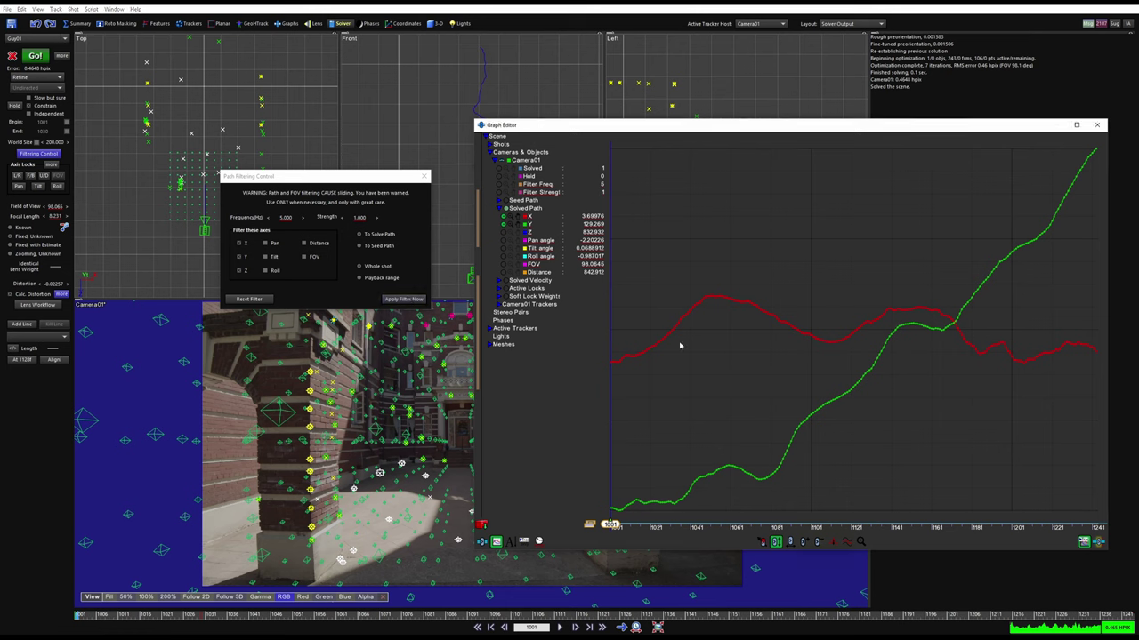
middle_drag(981, 325, 919, 324)
scroll(919, 323, up, 2)
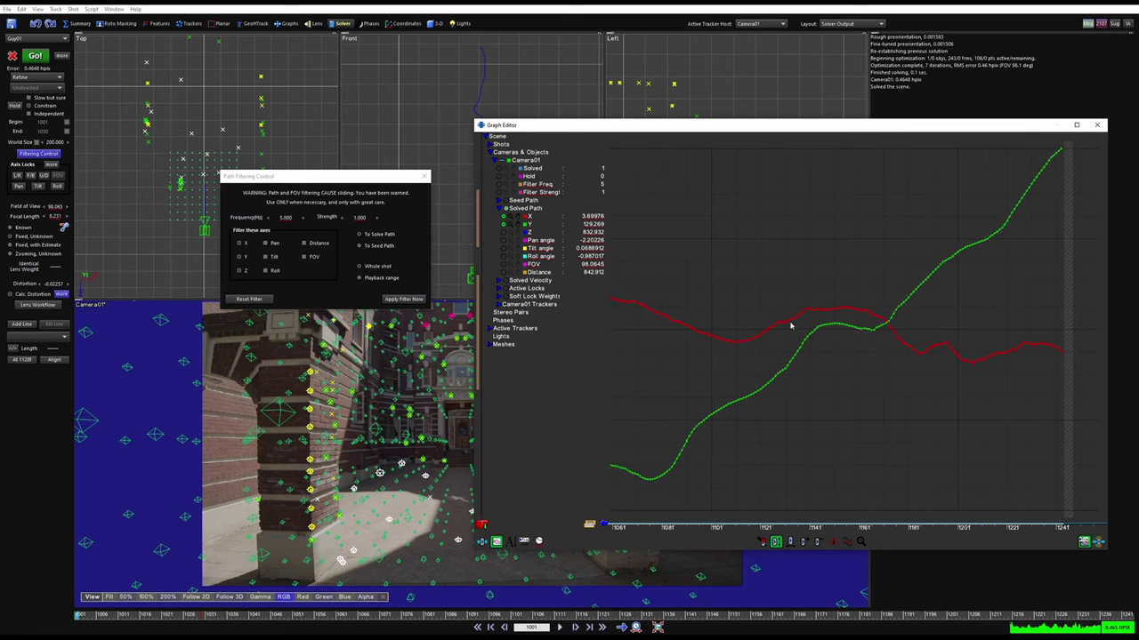
click(415, 301)
key(ctrl+z)
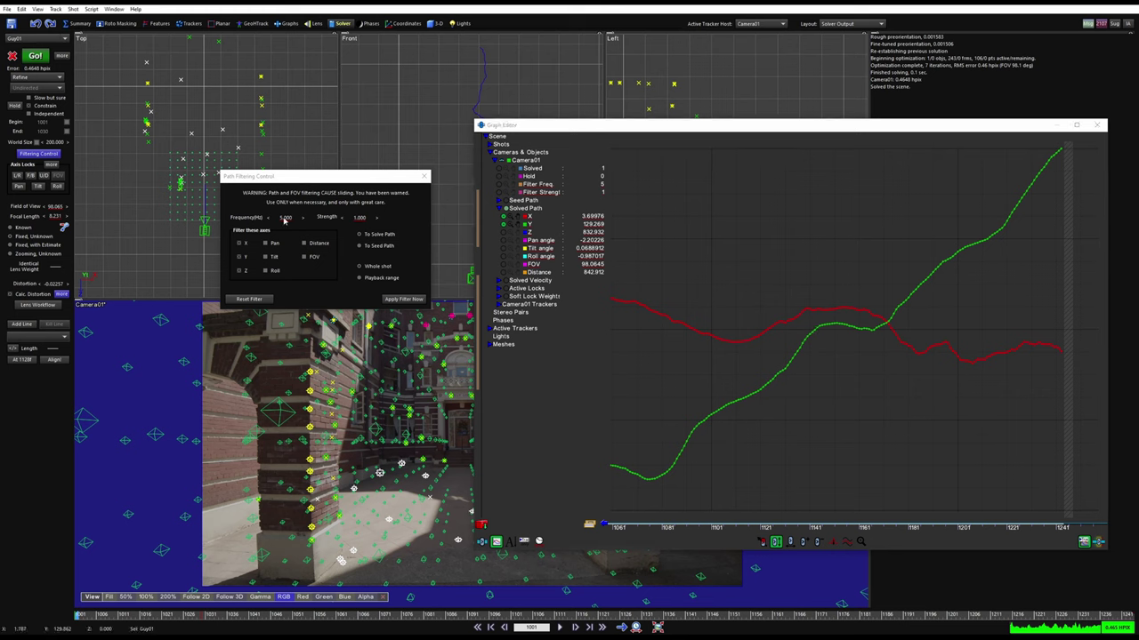
Set the path filter frequency to 15 Hz, apply the filter, and compare the camera's X and Y curves
double_click(283, 219)
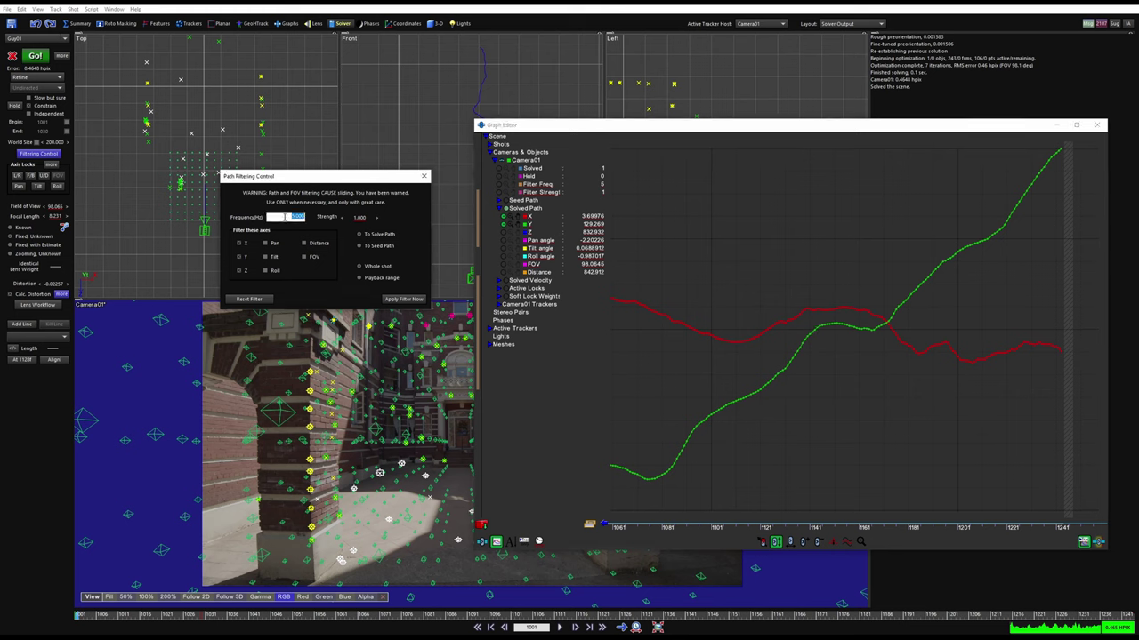
text(15)
key(Return)
click(707, 329)
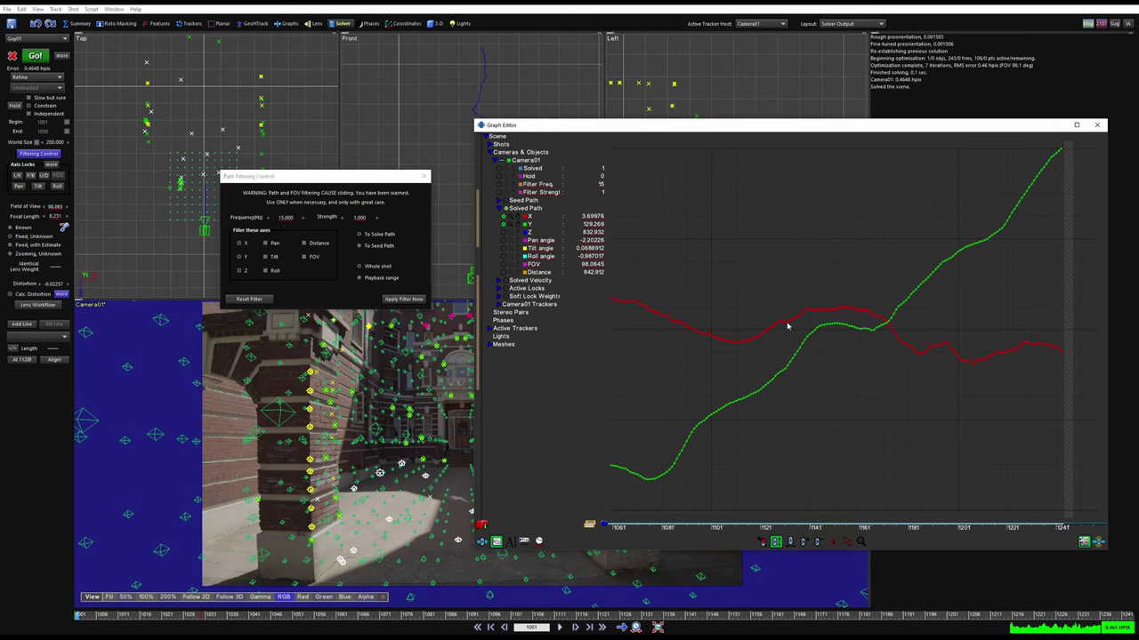
click(409, 296)
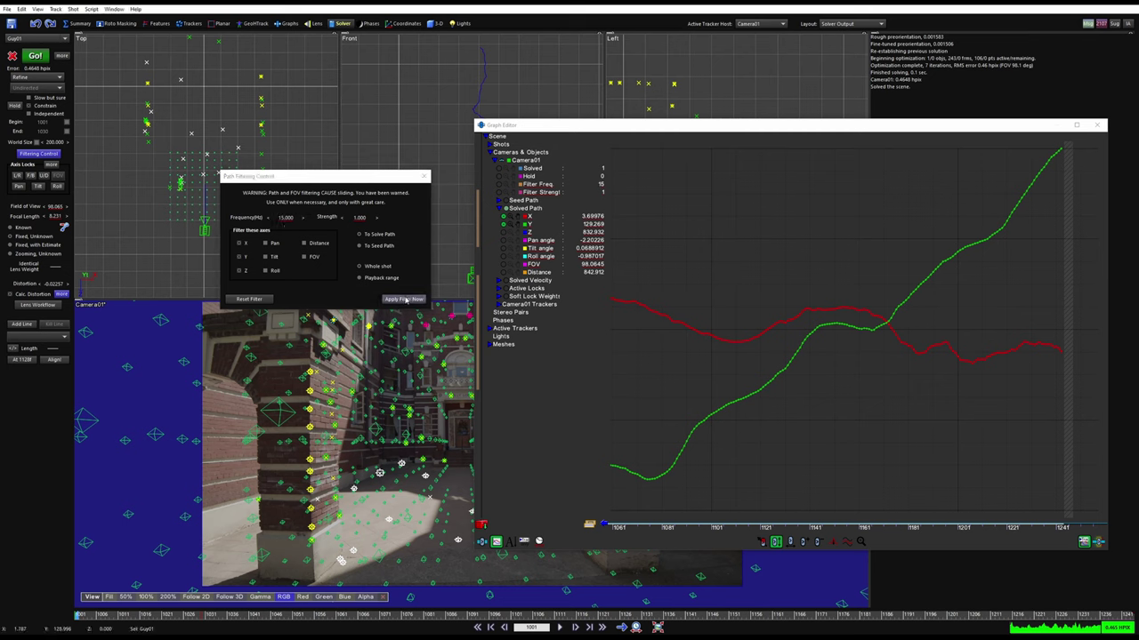
click(406, 300)
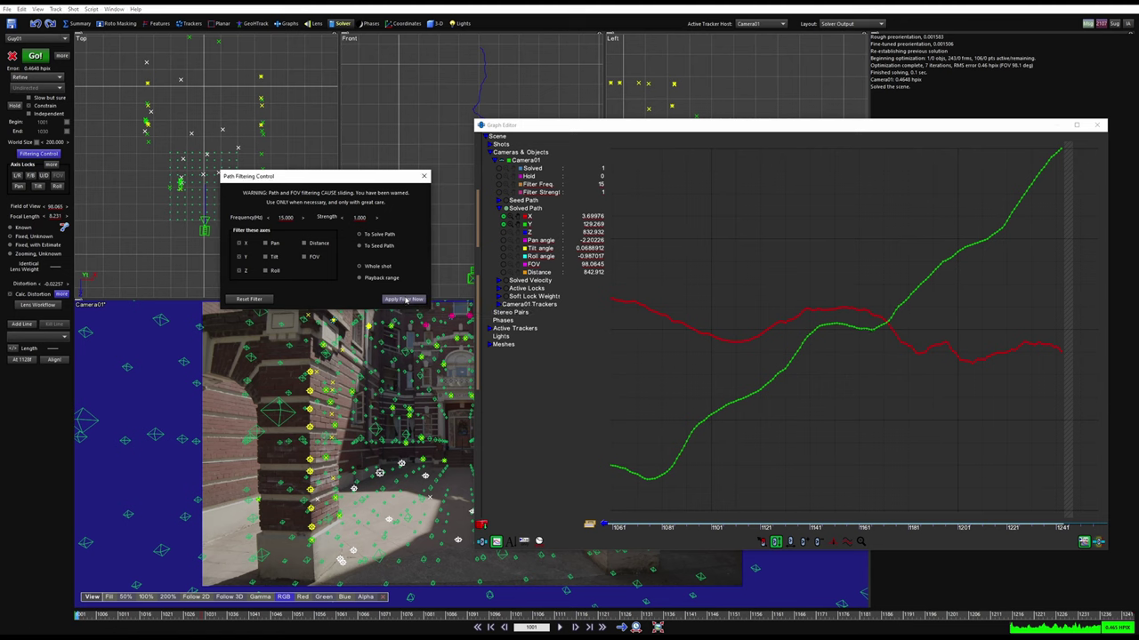
click(797, 325)
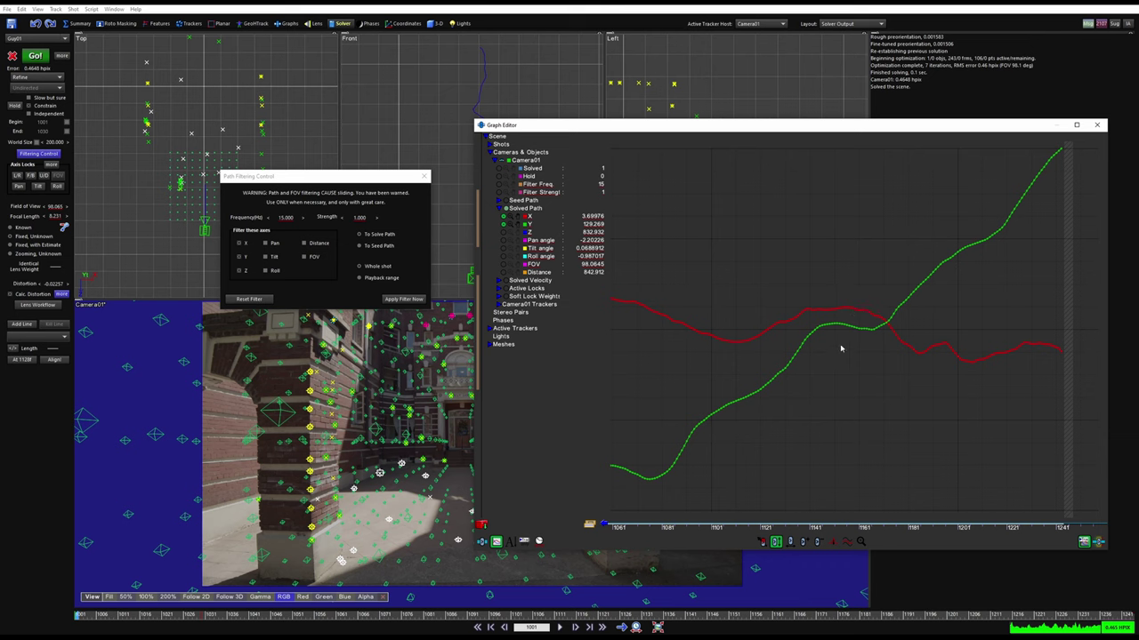
Reset the path filter settings and close both the path filtering controls and the Graph Editor
click(248, 299)
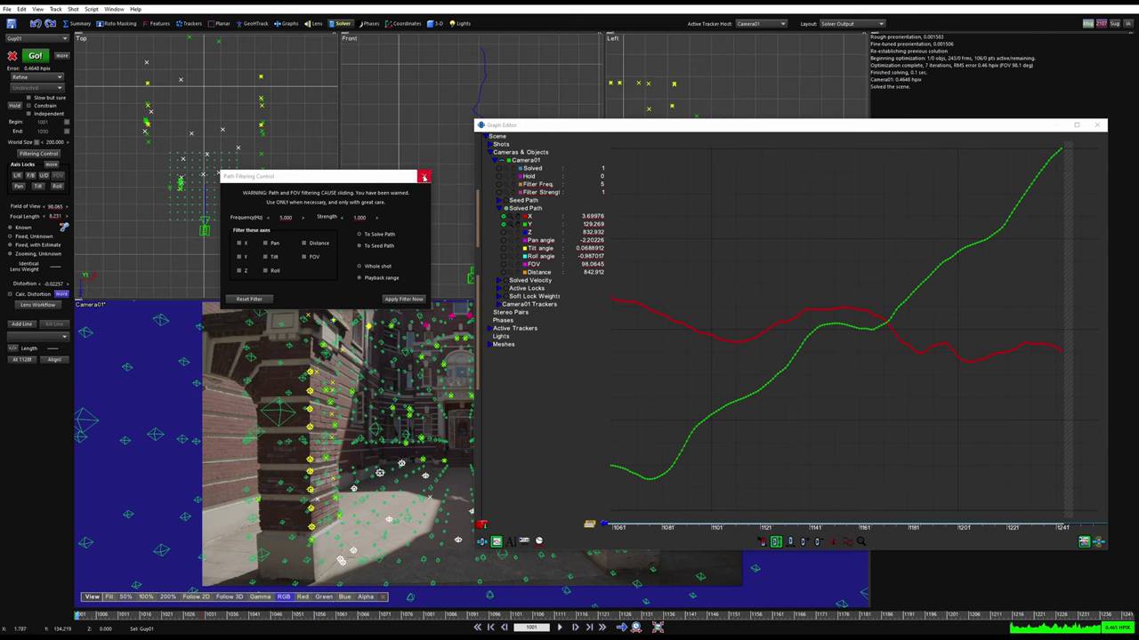
click(424, 177)
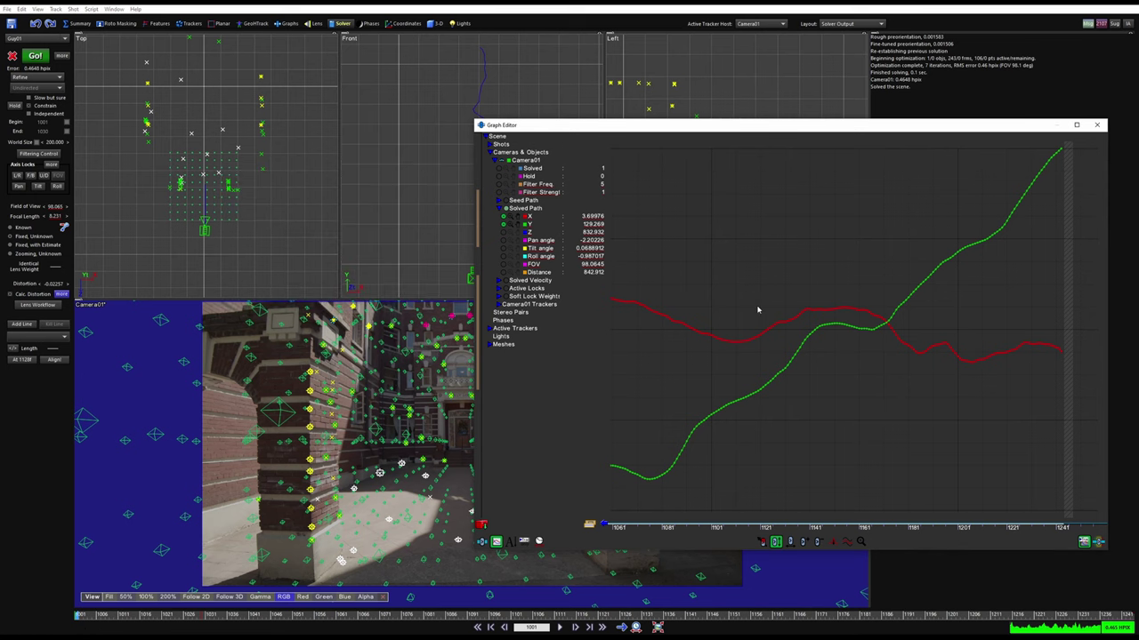
click(1097, 124)
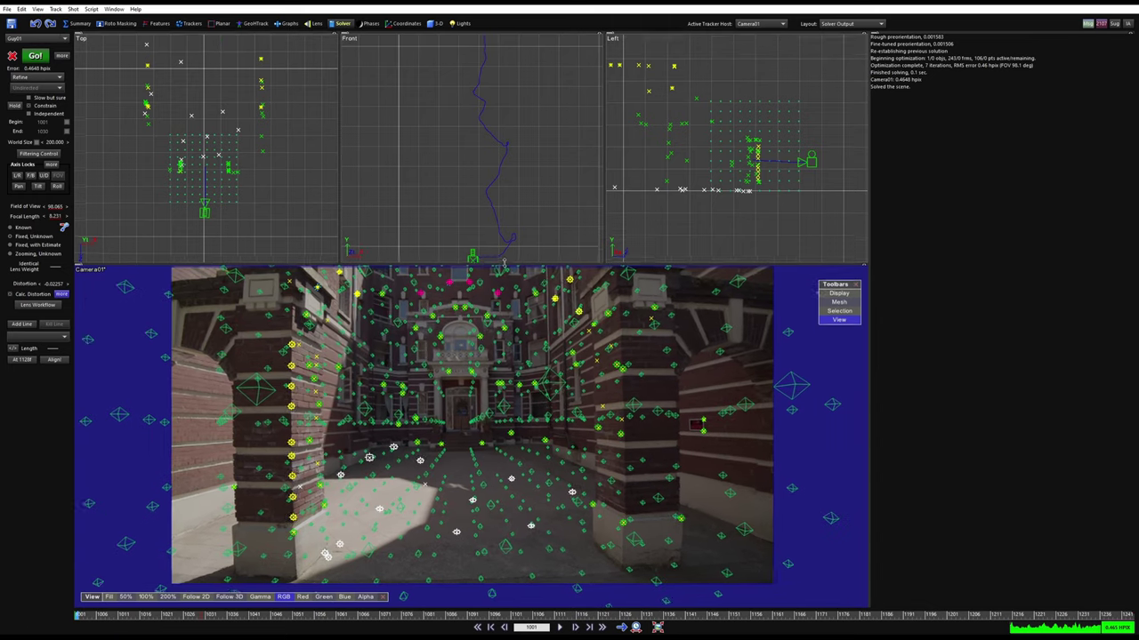
Play the shot in the full Camera view to check how the matrix mesh sticks, stopping at frame 1153
key(5)
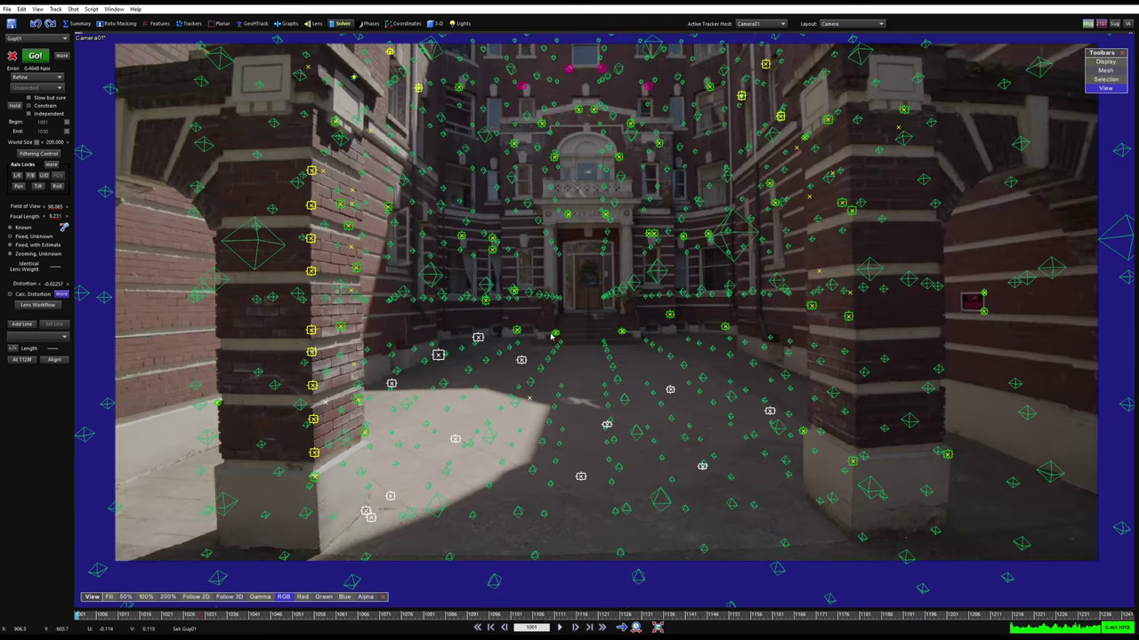
key(space)
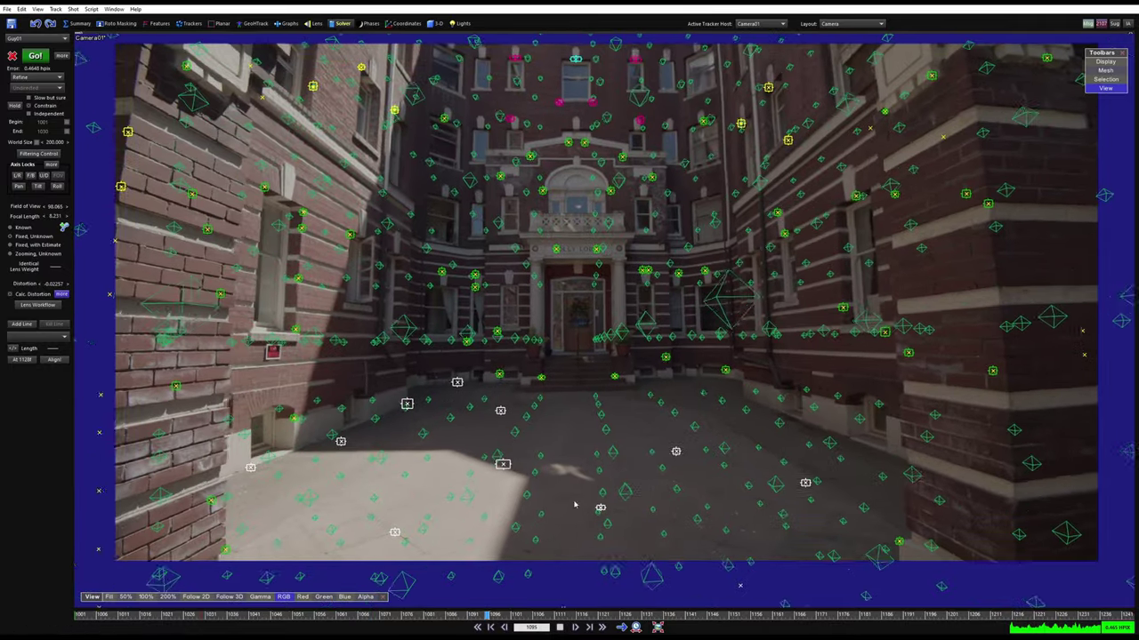
key(space)
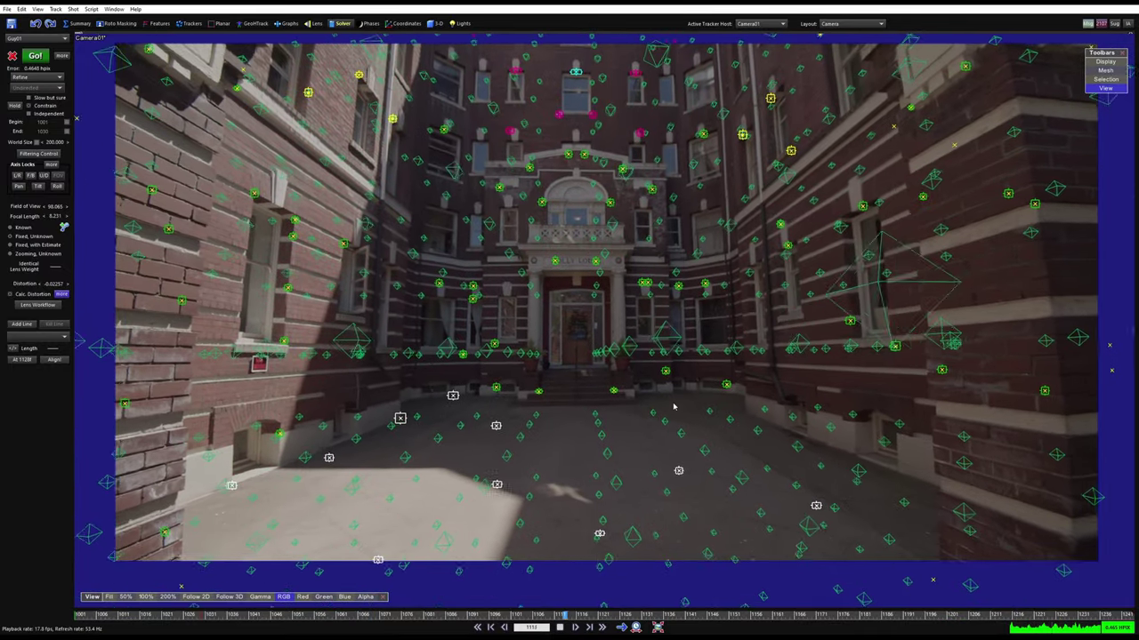
key(space)
Follow the tracker on the right-hand brick wall in 2D up close and scrub back to frame 1016 to inspect sliding
click(948, 379)
key(5)
scroll(947, 378, up, 6)
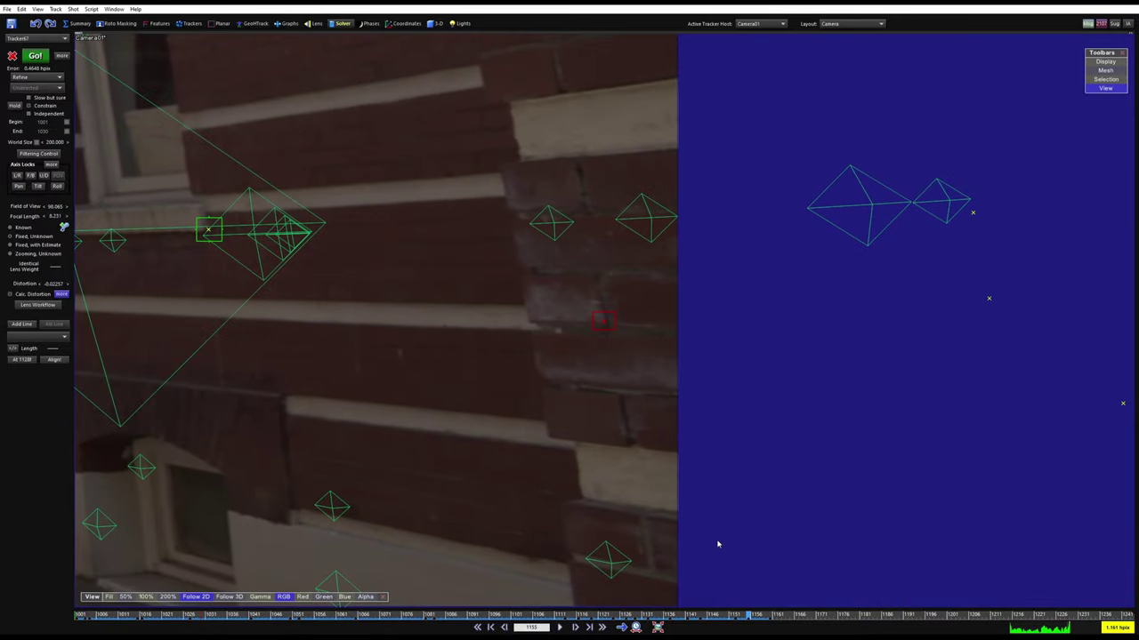
drag(735, 616, 144, 614)
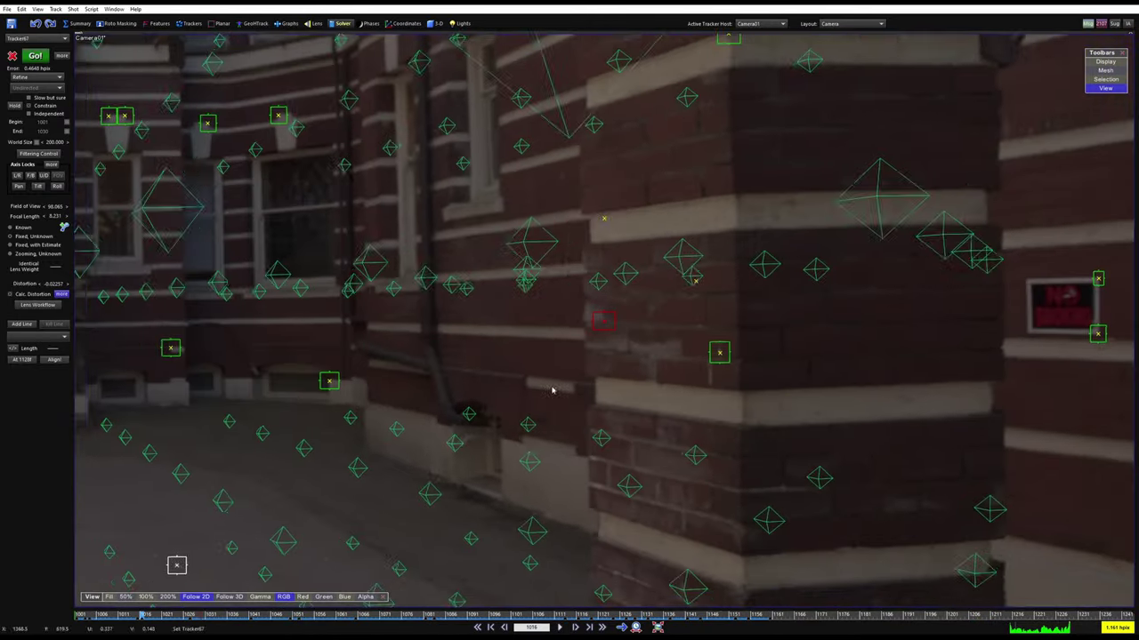
Stop following the tracker and scrub through the whole picture to check the mesh, ending at frame 1001
scroll(551, 389, down, 8)
middle_drag(482, 333, 510, 304)
scroll(664, 364, up, 1)
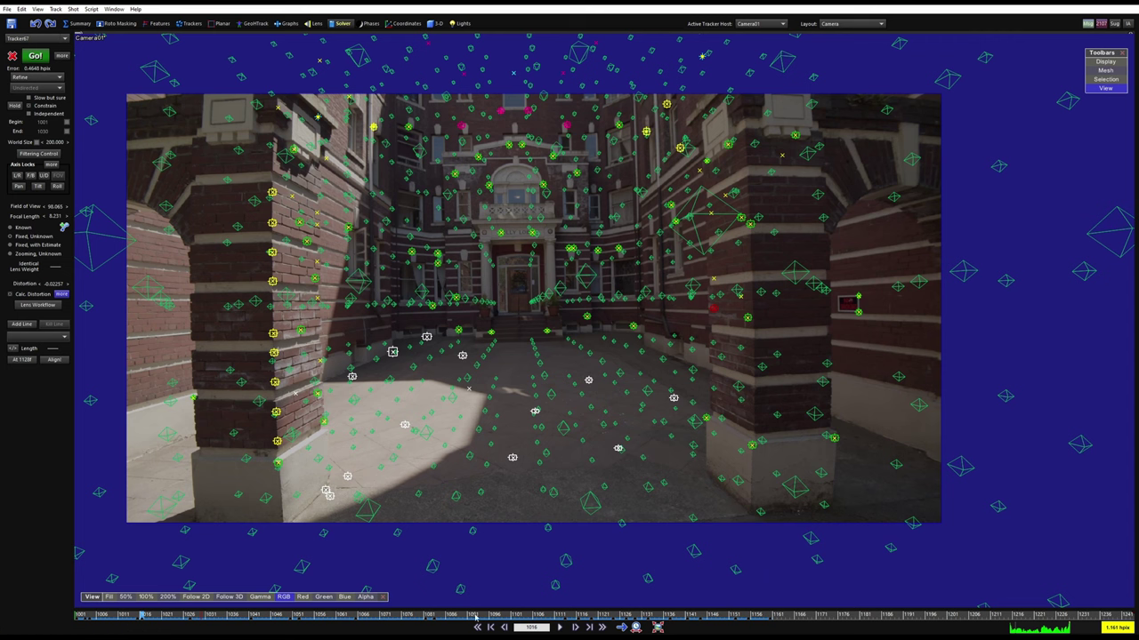
drag(539, 616, 421, 616)
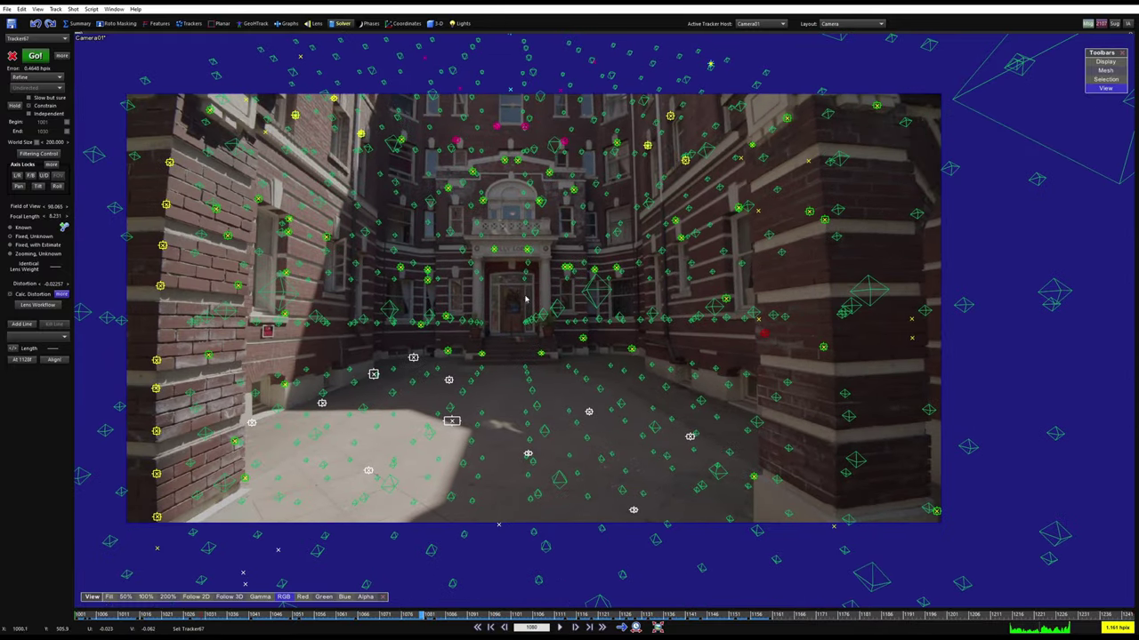
drag(466, 615, 77, 615)
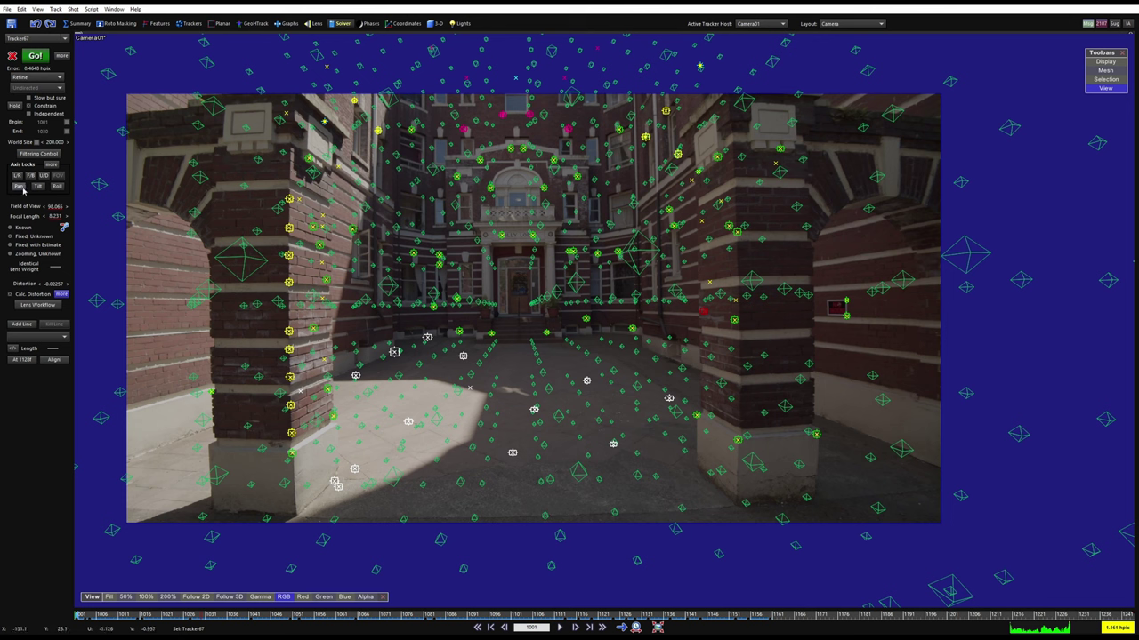
Open Camera01's hard and soft lock controls and enable the position locks for L/R, U/D and F/B
click(52, 165)
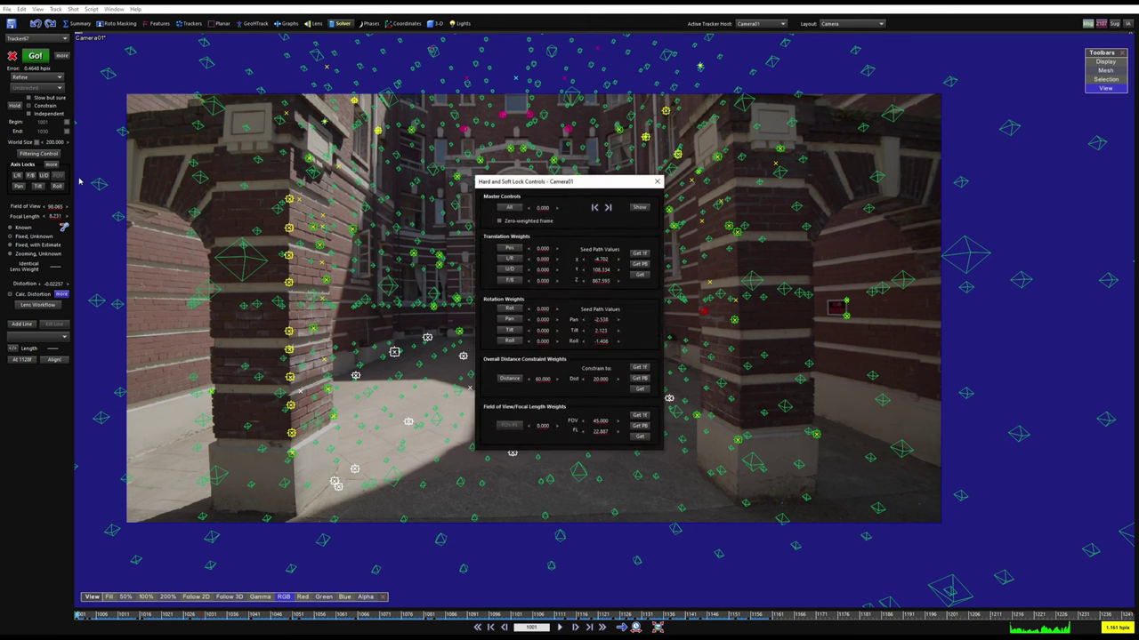
drag(516, 181, 442, 208)
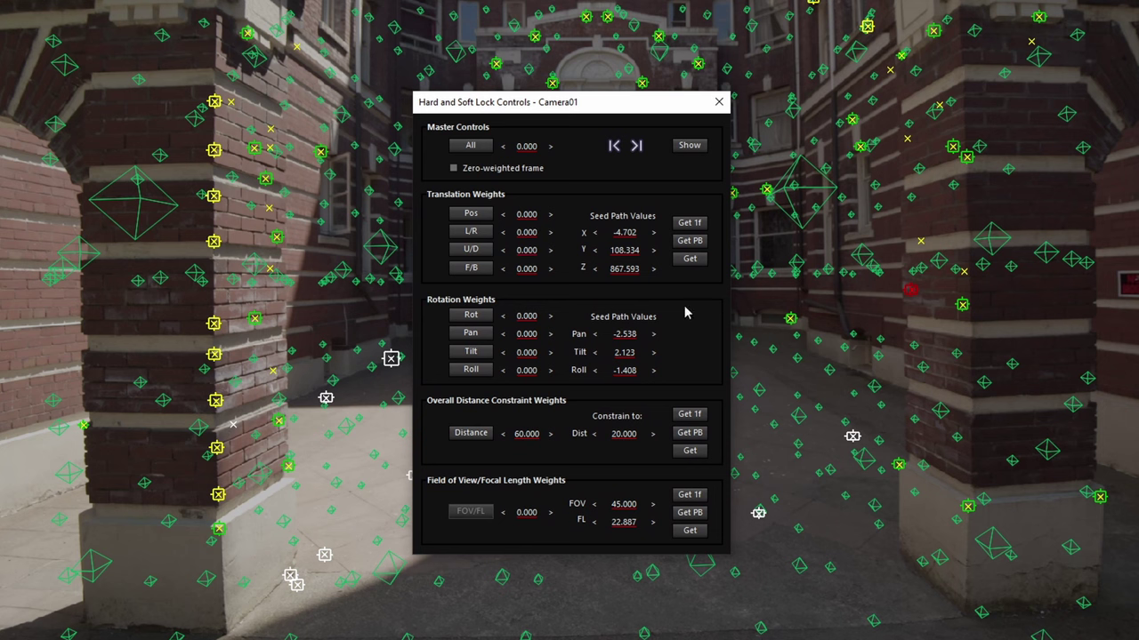
click(473, 214)
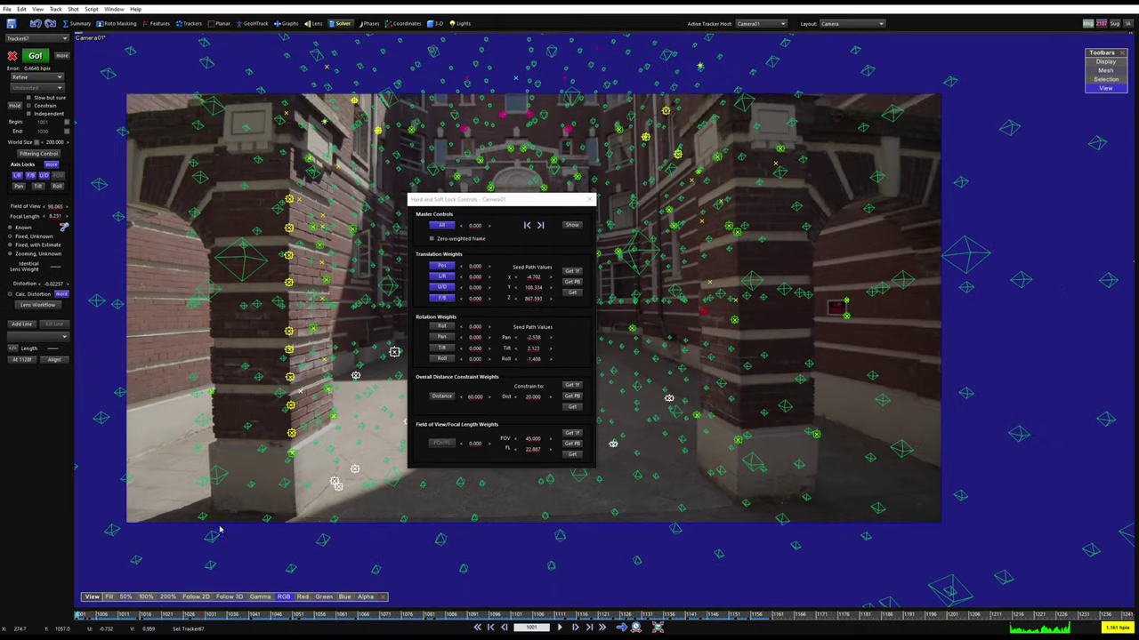
Scrub through the shot to check the position locks, return to frame 1001, and save Camera01's solved path as its seed path
drag(89, 618, 271, 623)
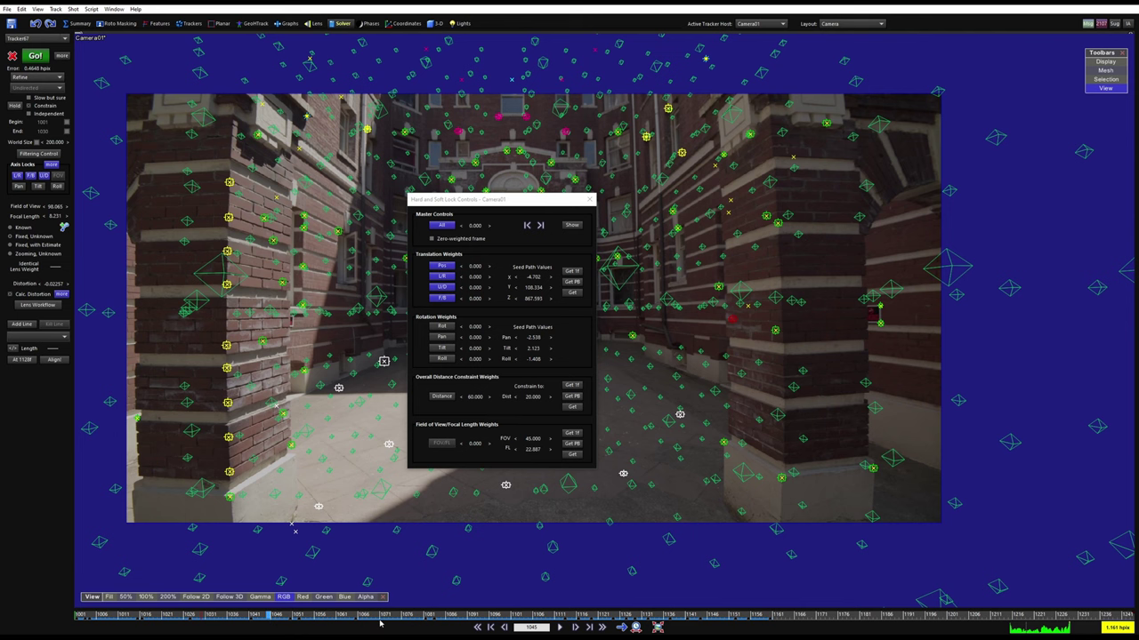
drag(435, 620, 20, 606)
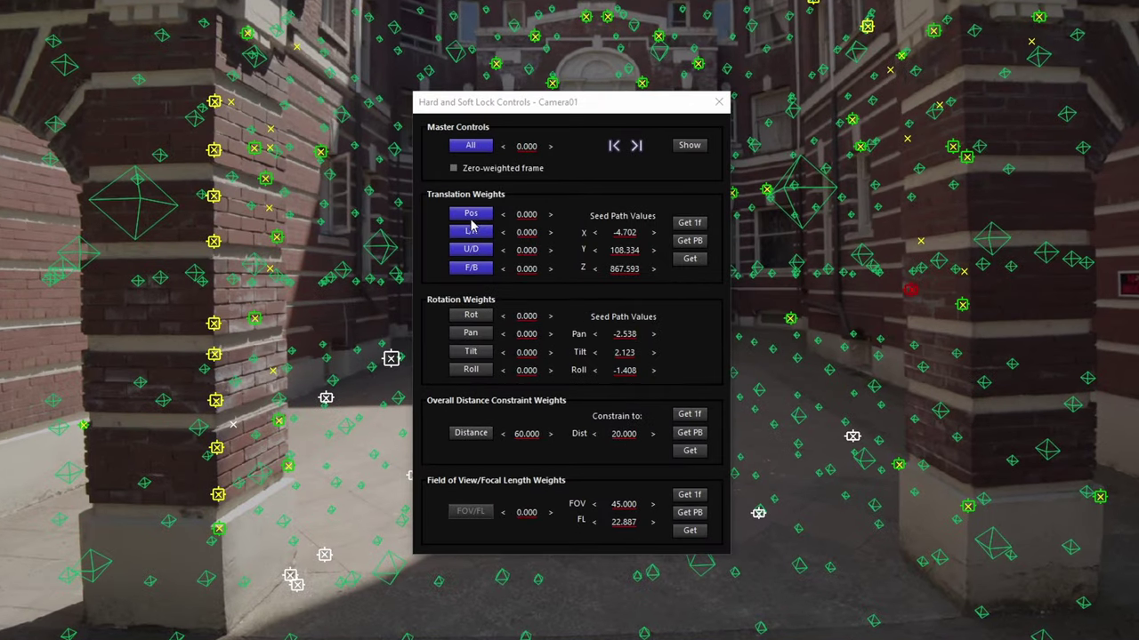
click(689, 258)
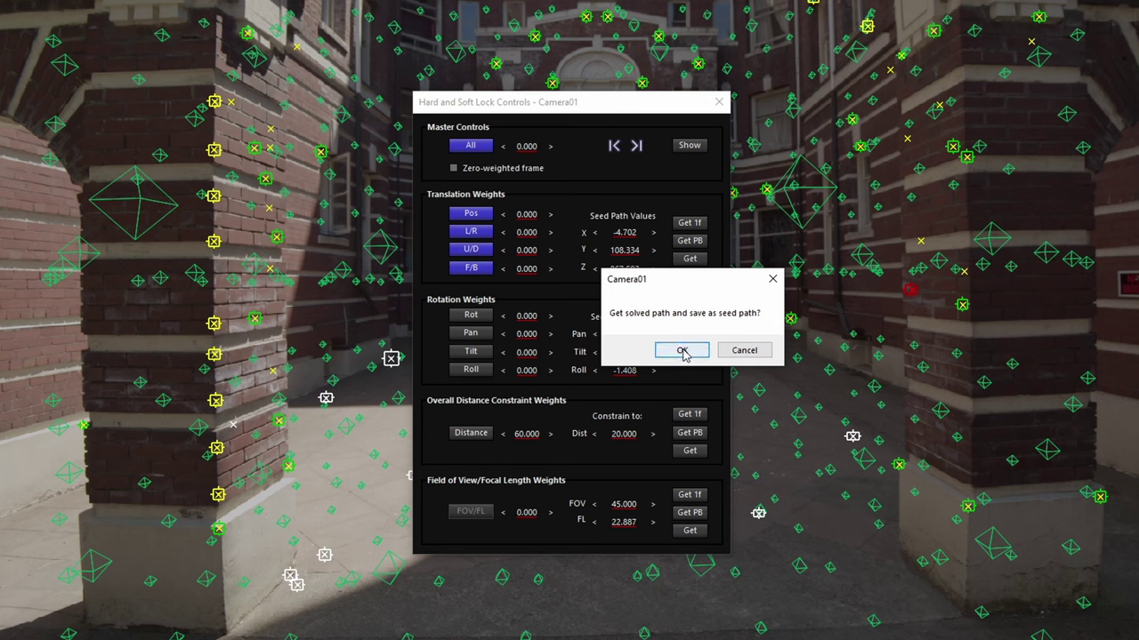
click(681, 350)
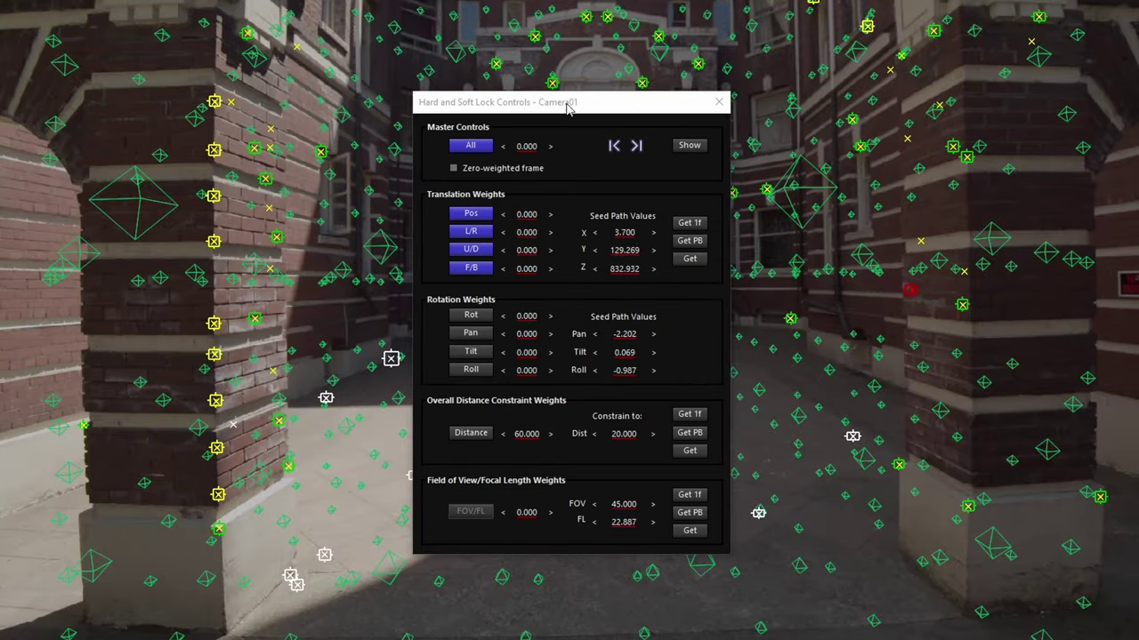
Re-solve Camera01 in Refine mode with the position locks enabled, accept the solve, and close the lock controls
drag(569, 108, 628, 134)
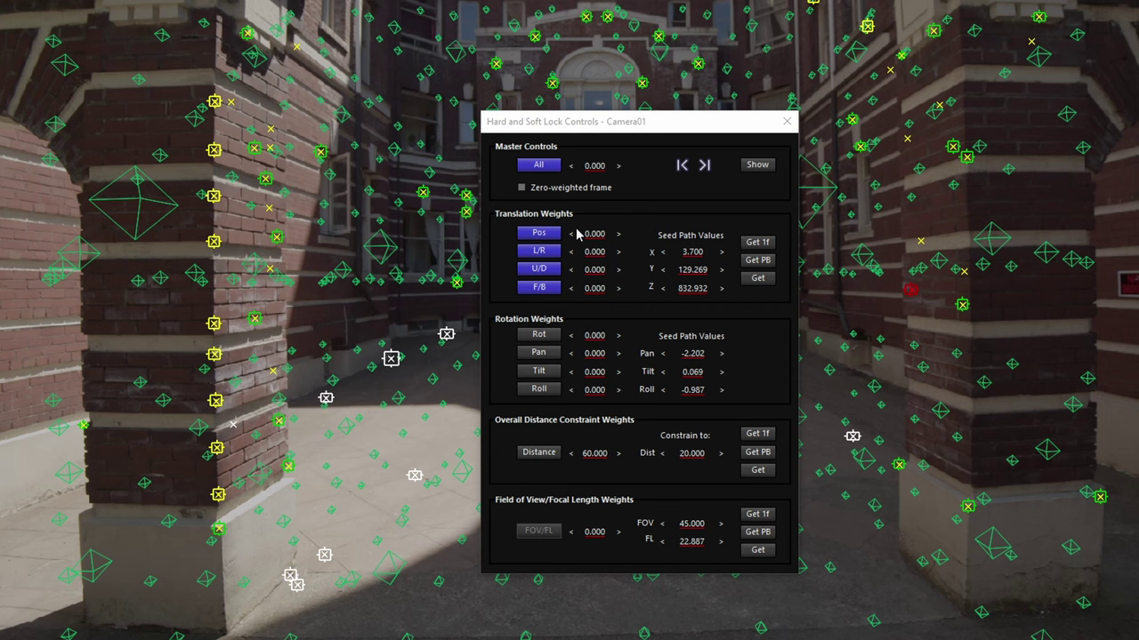
drag(671, 126, 674, 165)
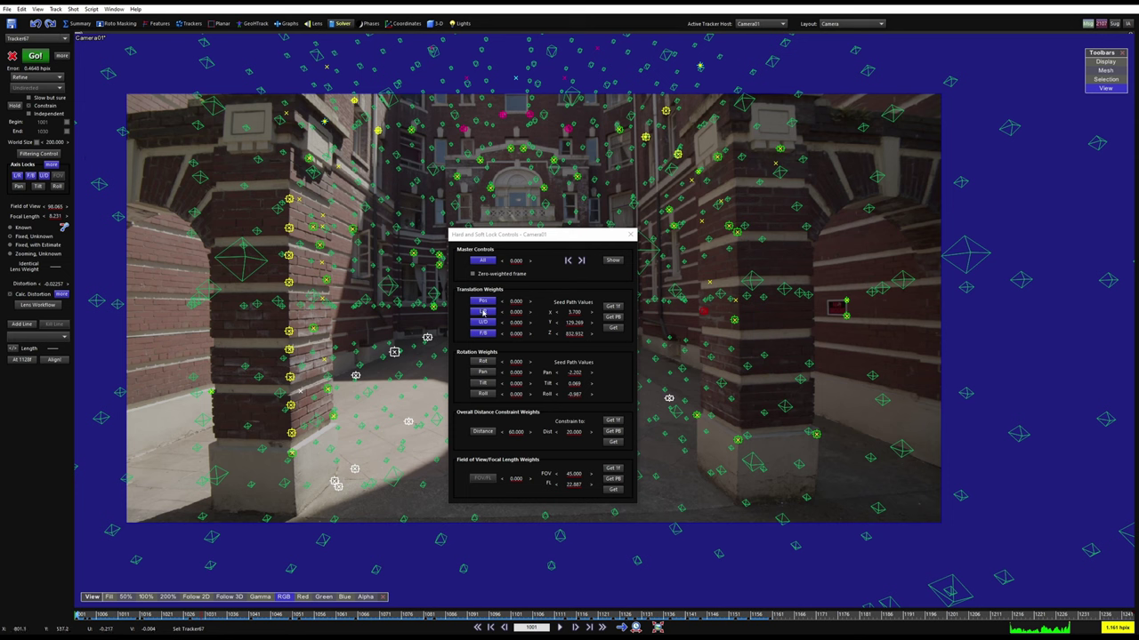
click(38, 59)
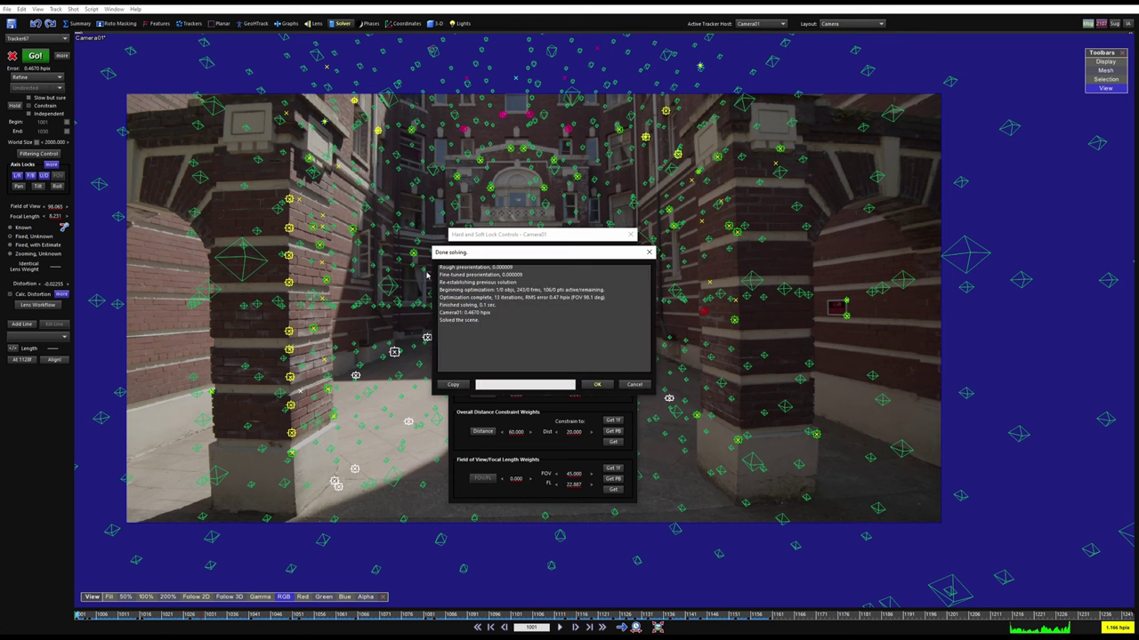
click(596, 385)
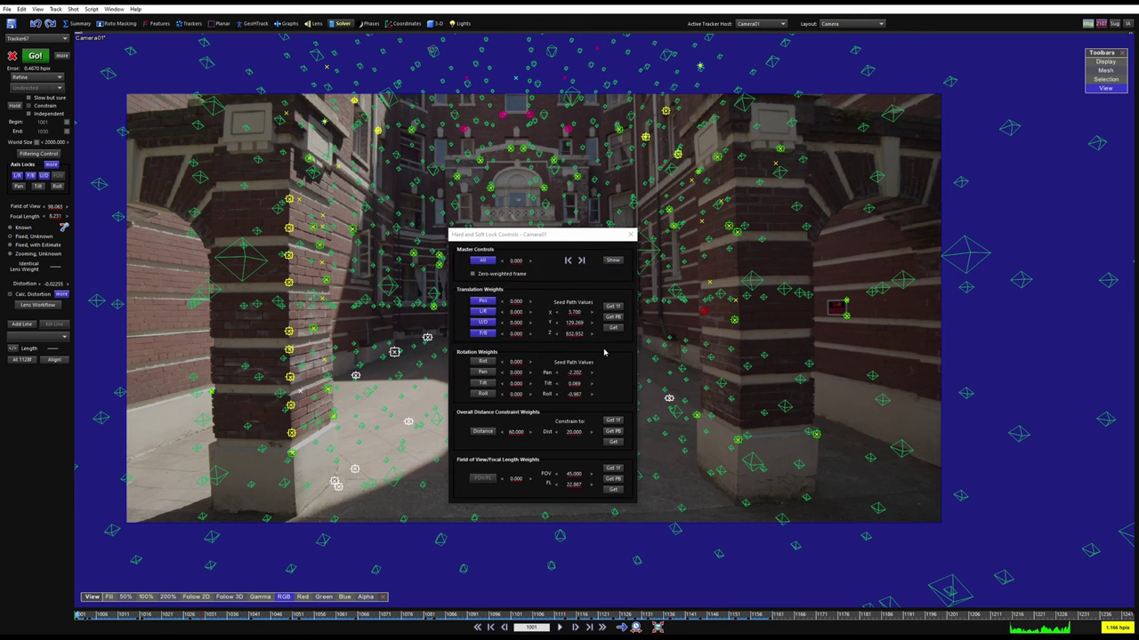
click(630, 234)
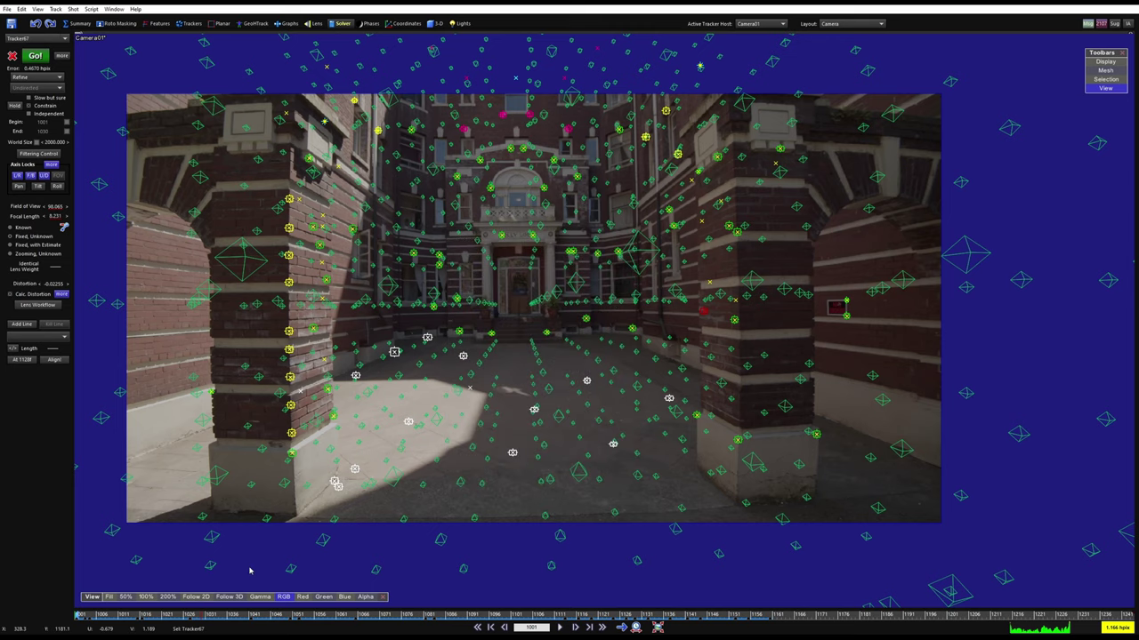
Inspect the tracker fit above the window beside the entrance up close, and play through the shot to check the mesh, ending at frame 1001
drag(185, 619, 460, 615)
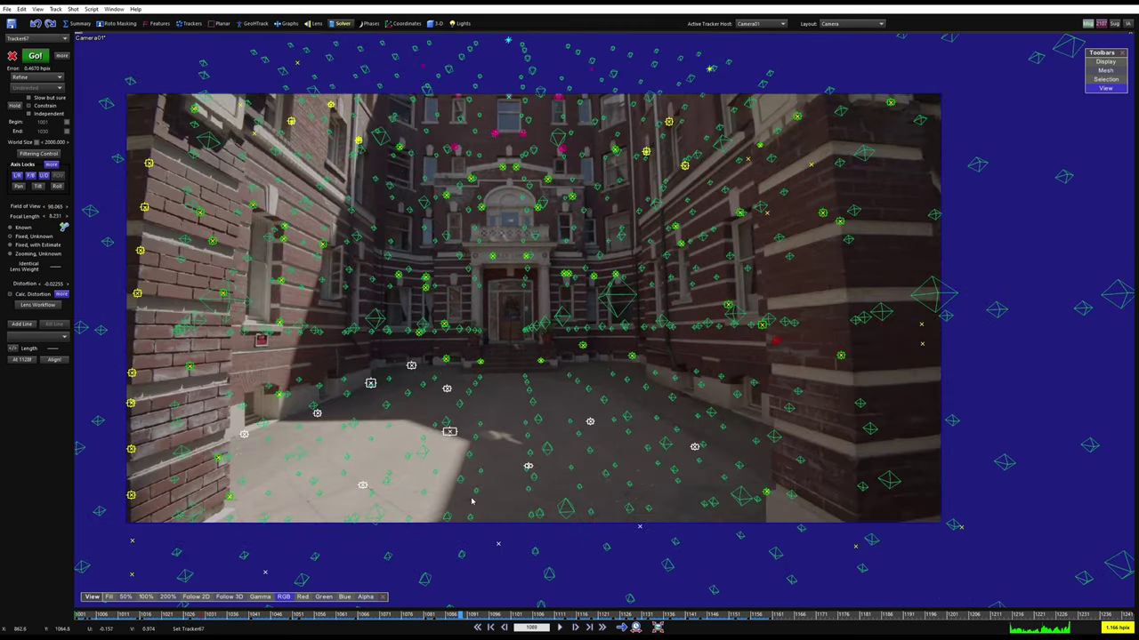
scroll(508, 345, up, 4)
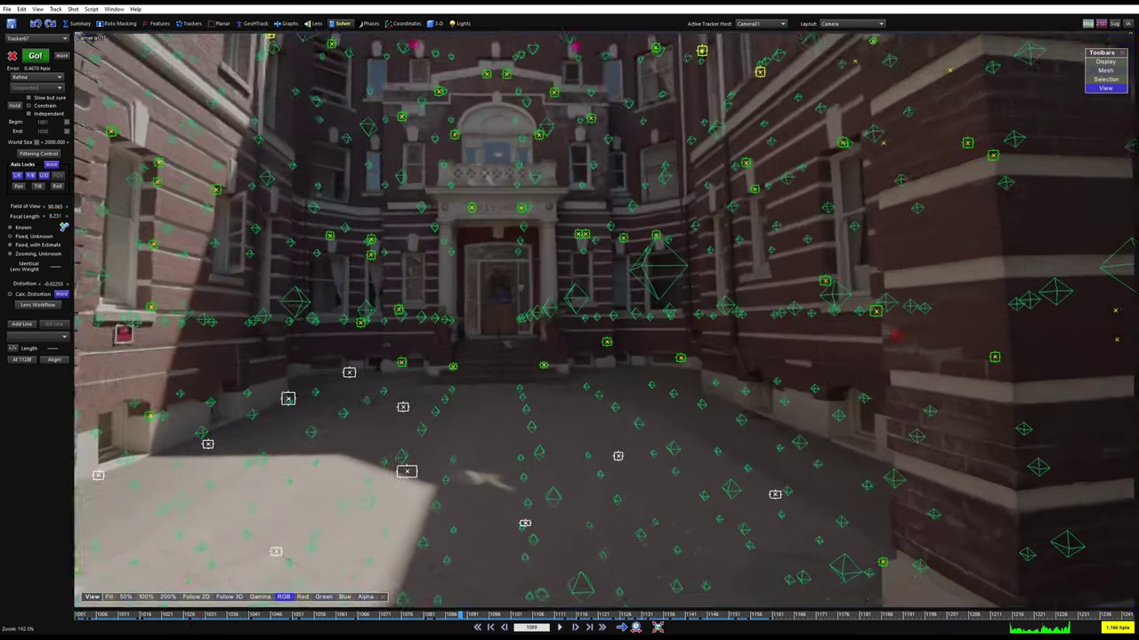
scroll(564, 224, up, 8)
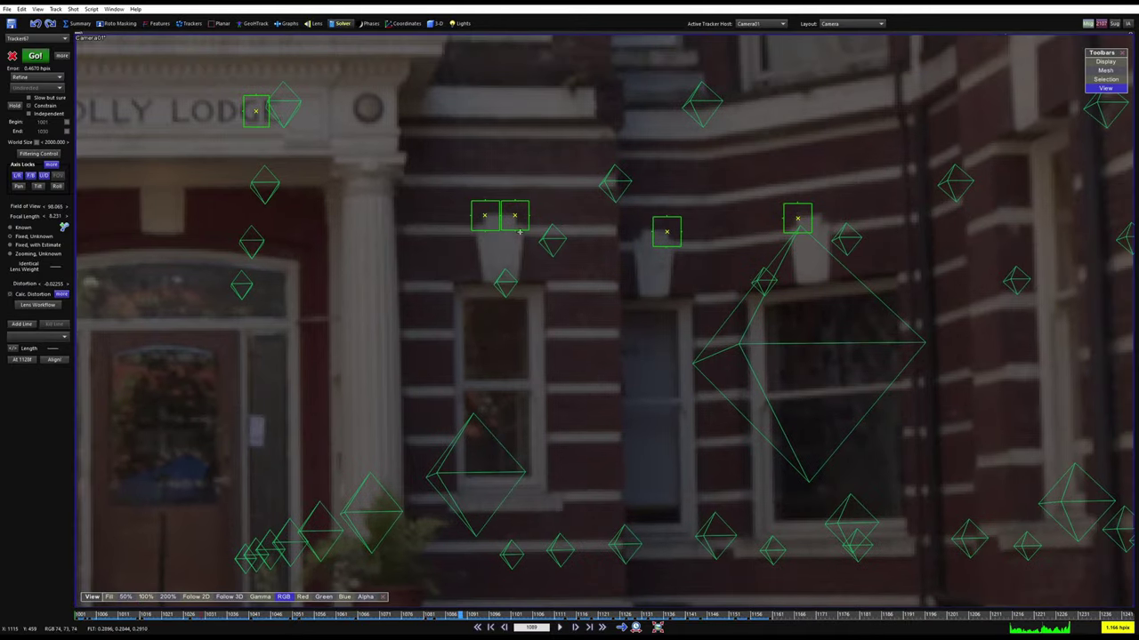
scroll(562, 224, up, 10)
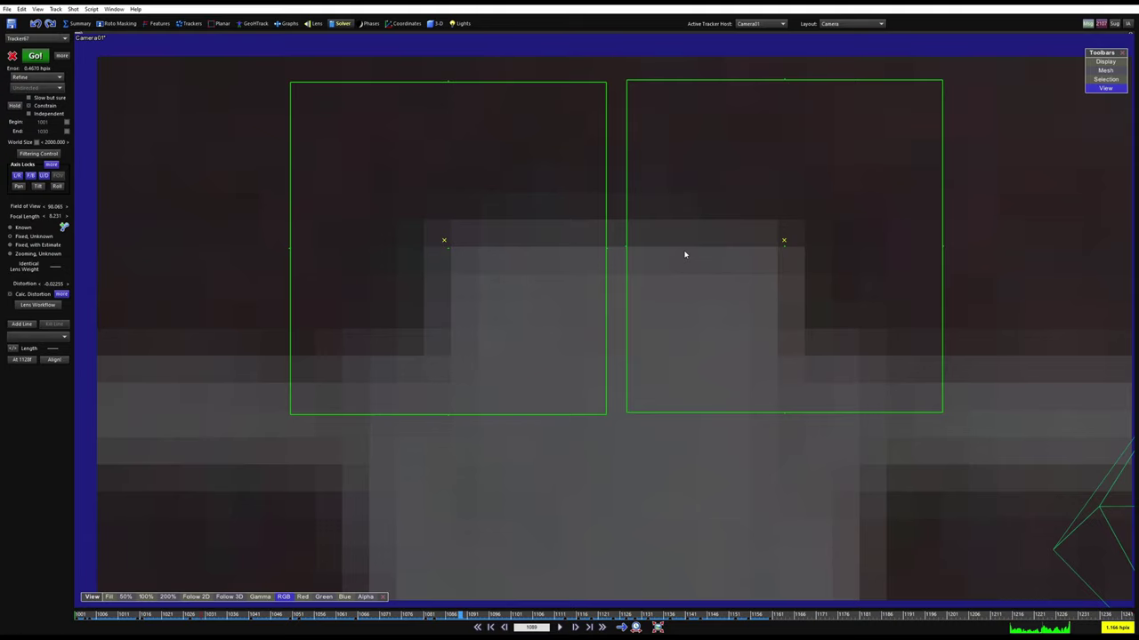
scroll(685, 254, down, 12)
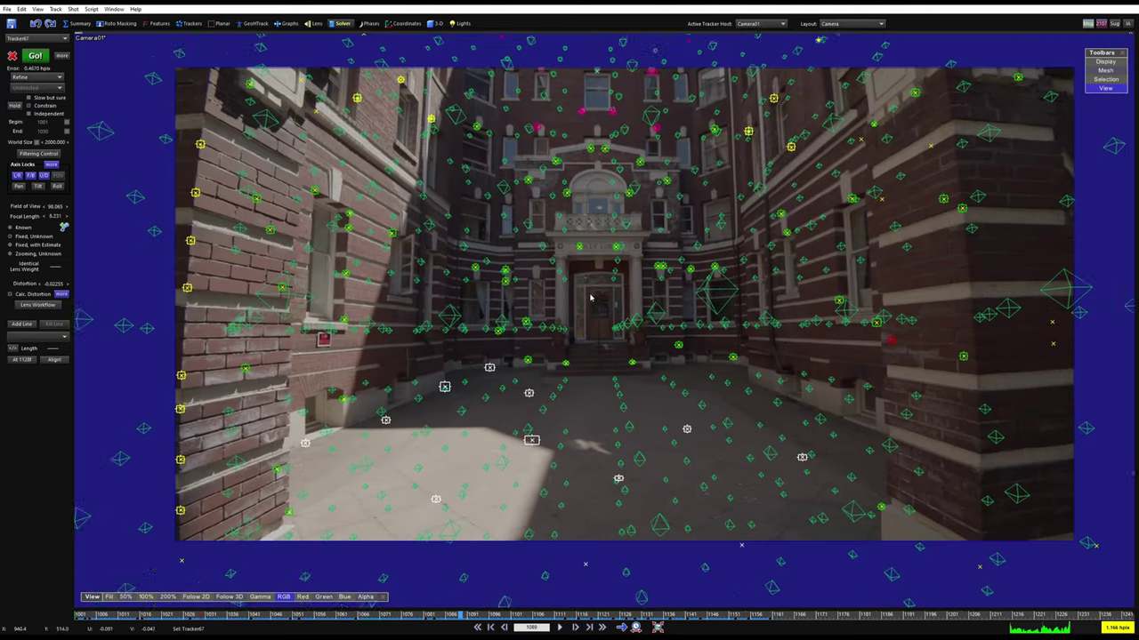
key(space)
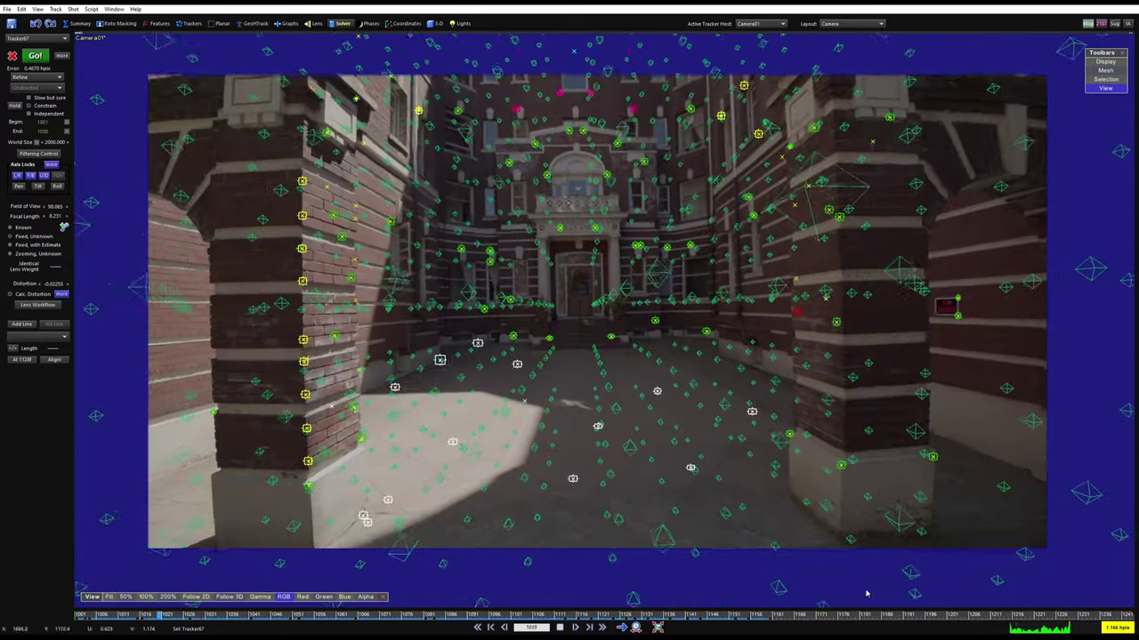
drag(292, 620, 78, 618)
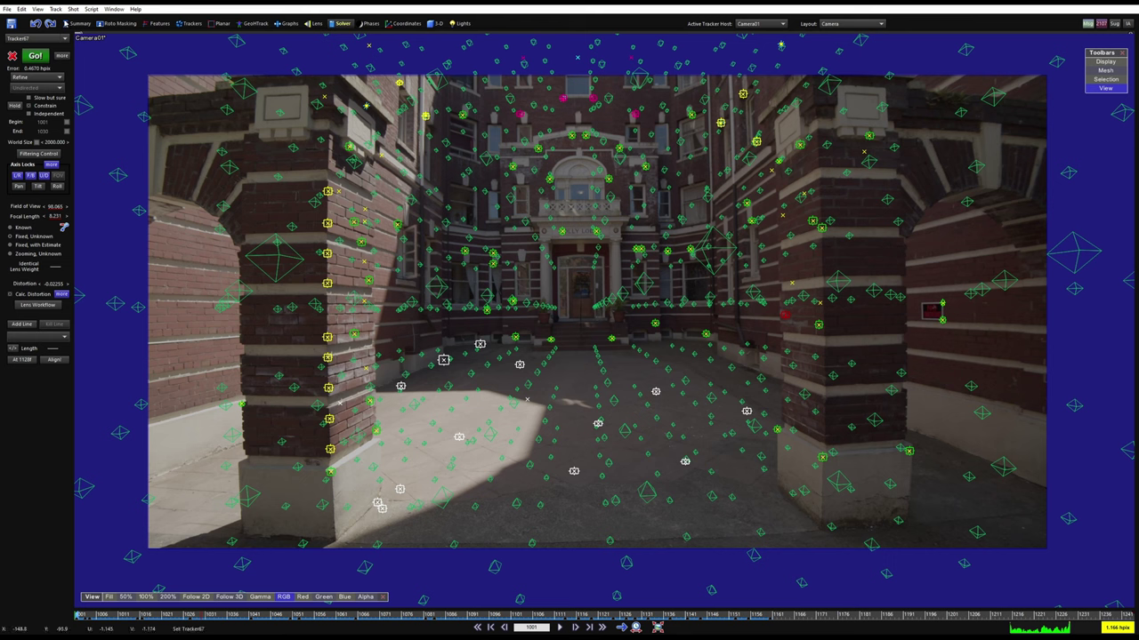
click(75, 23)
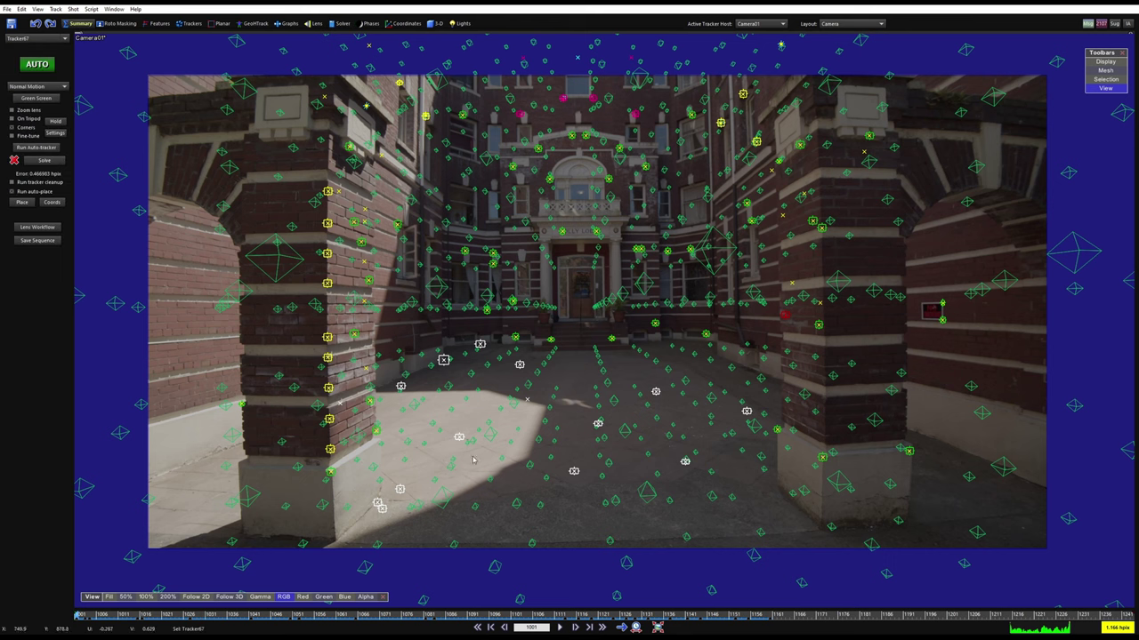
click(312, 24)
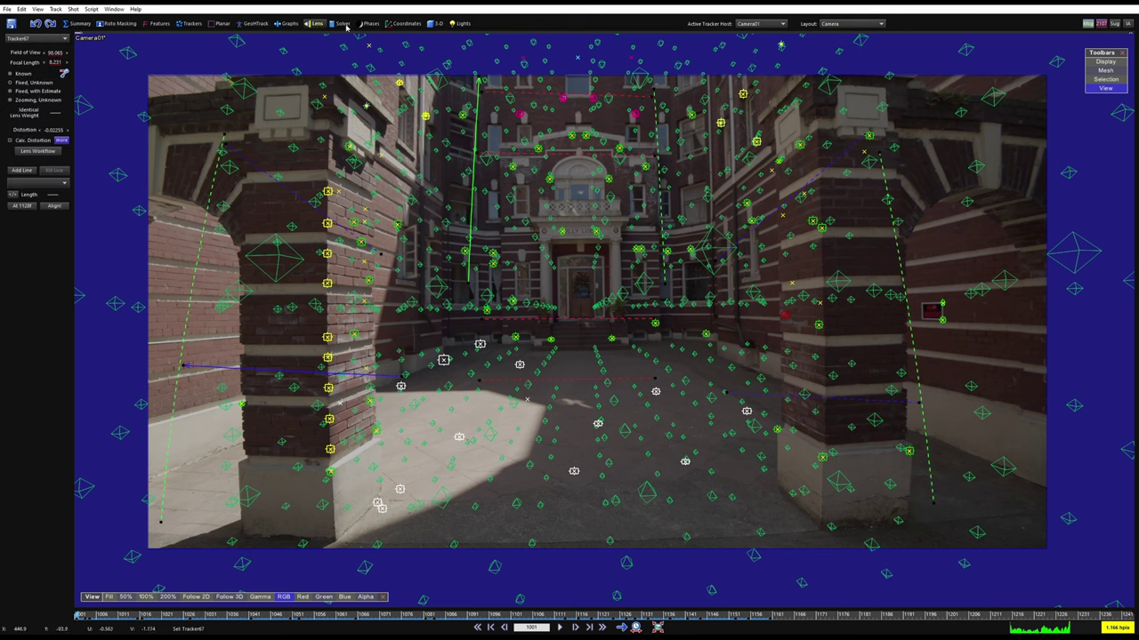
click(339, 24)
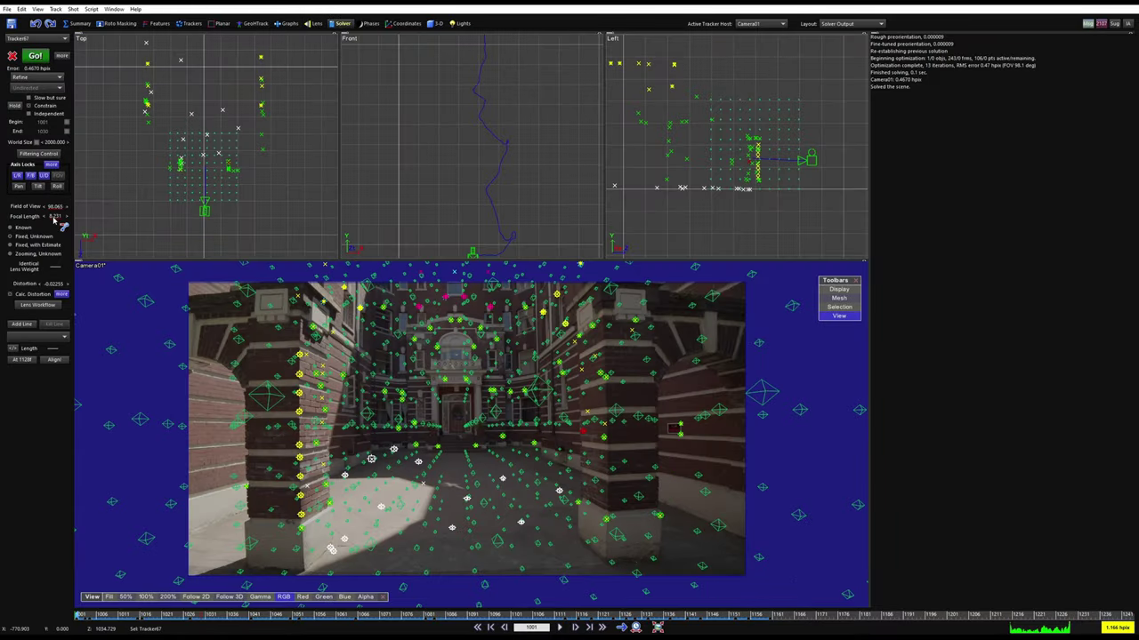
click(73, 9)
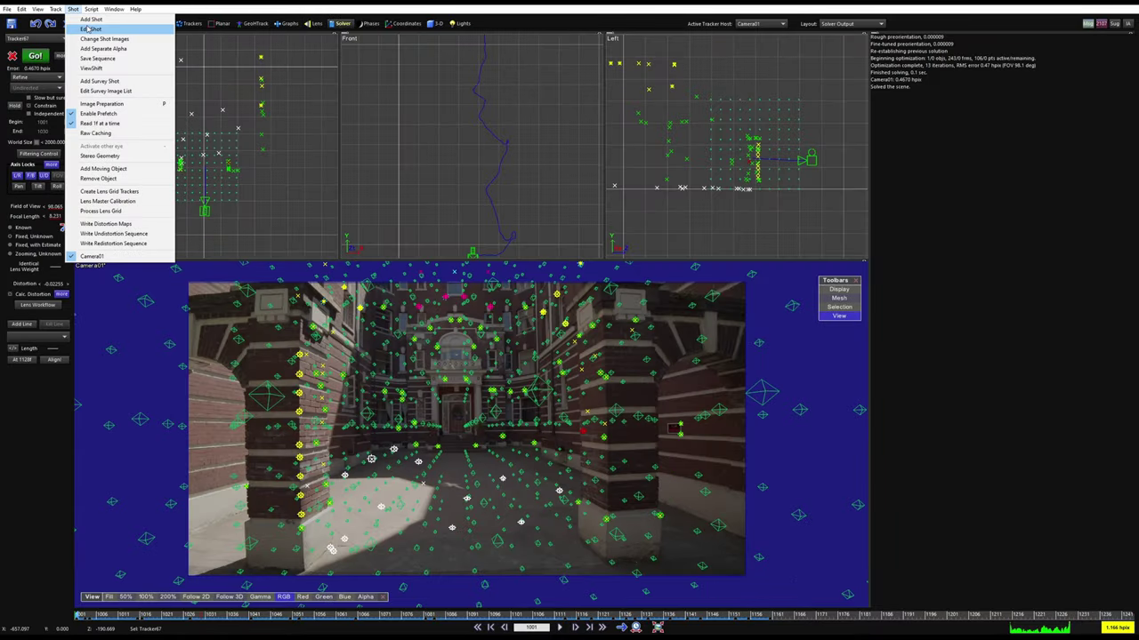
click(89, 30)
key(Escape)
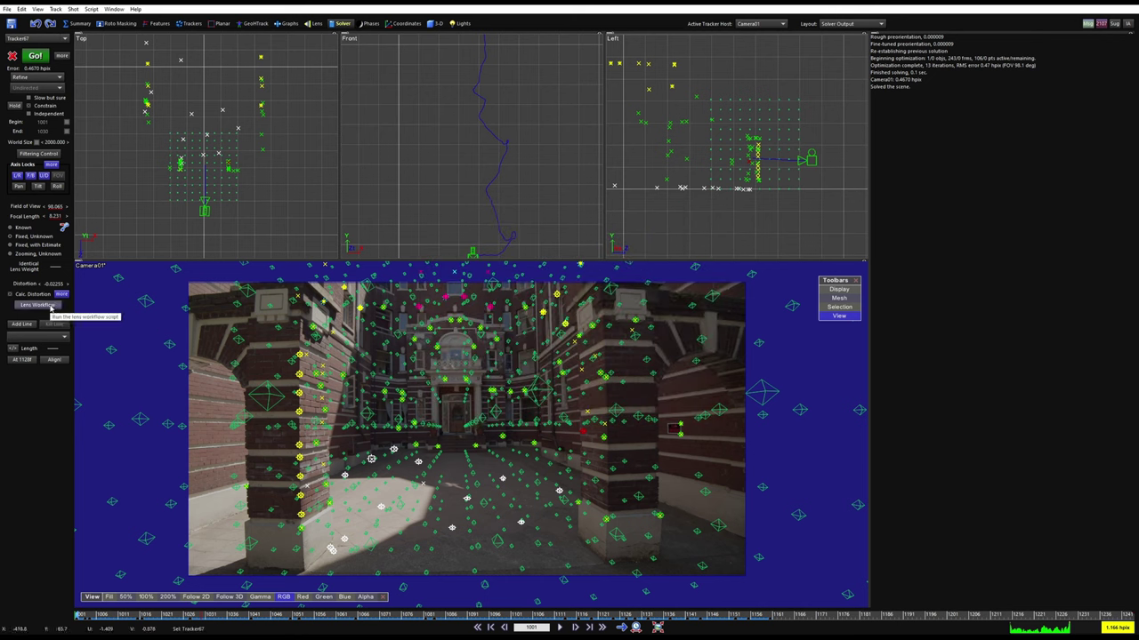
click(315, 24)
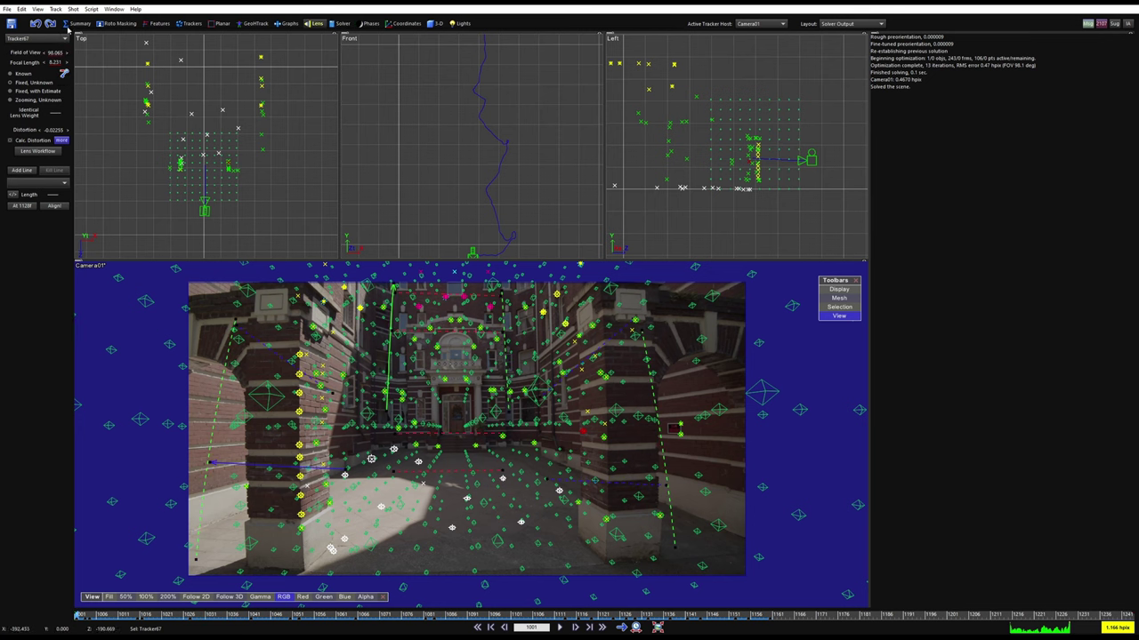
click(75, 24)
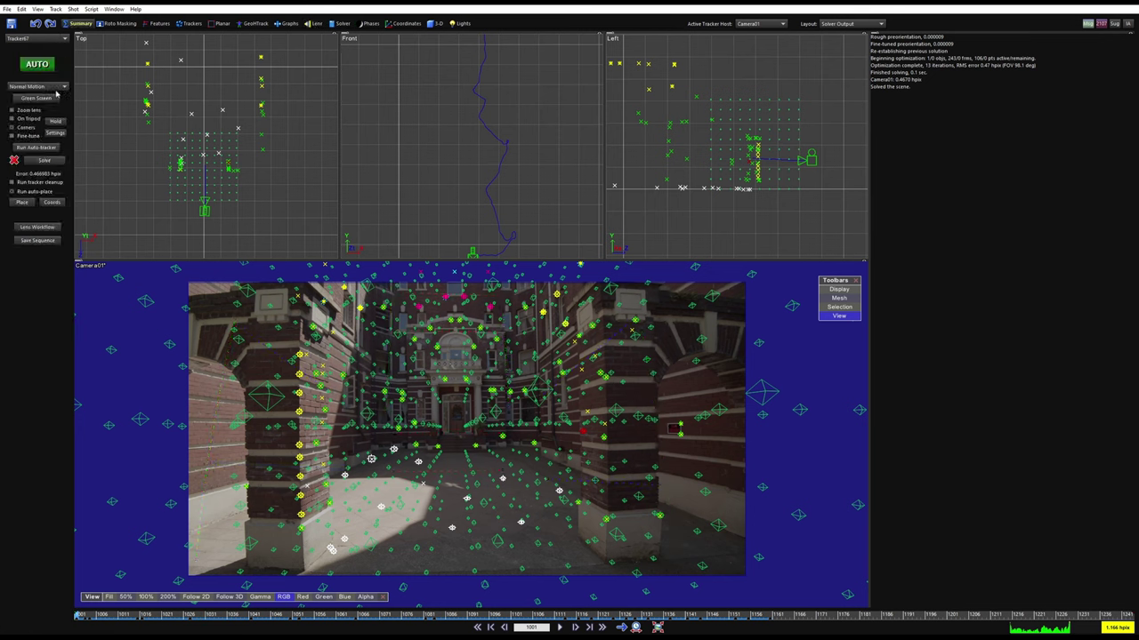
Run the Lens Workflow script on the solved shot with Undistorted(1) as the final output
click(332, 24)
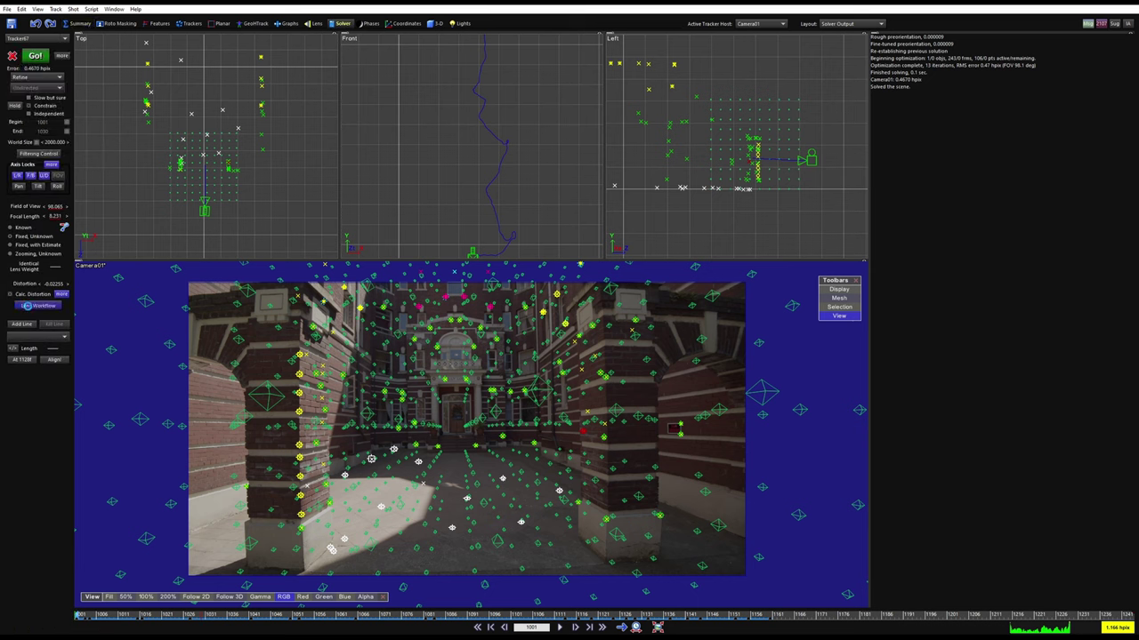
click(27, 305)
drag(201, 19, 504, 259)
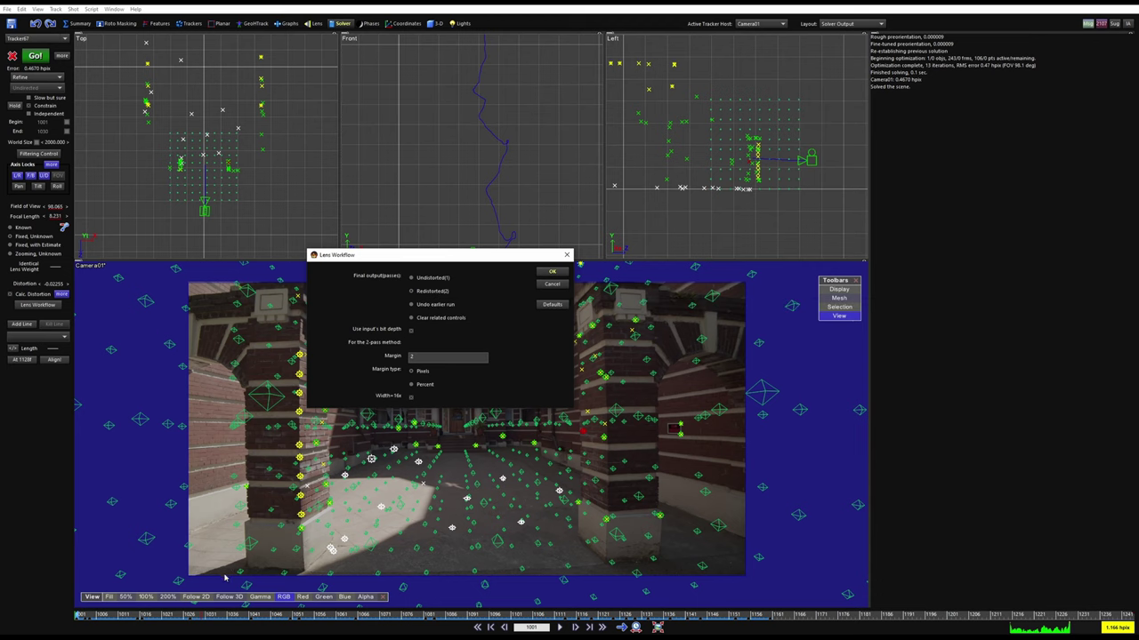
click(552, 271)
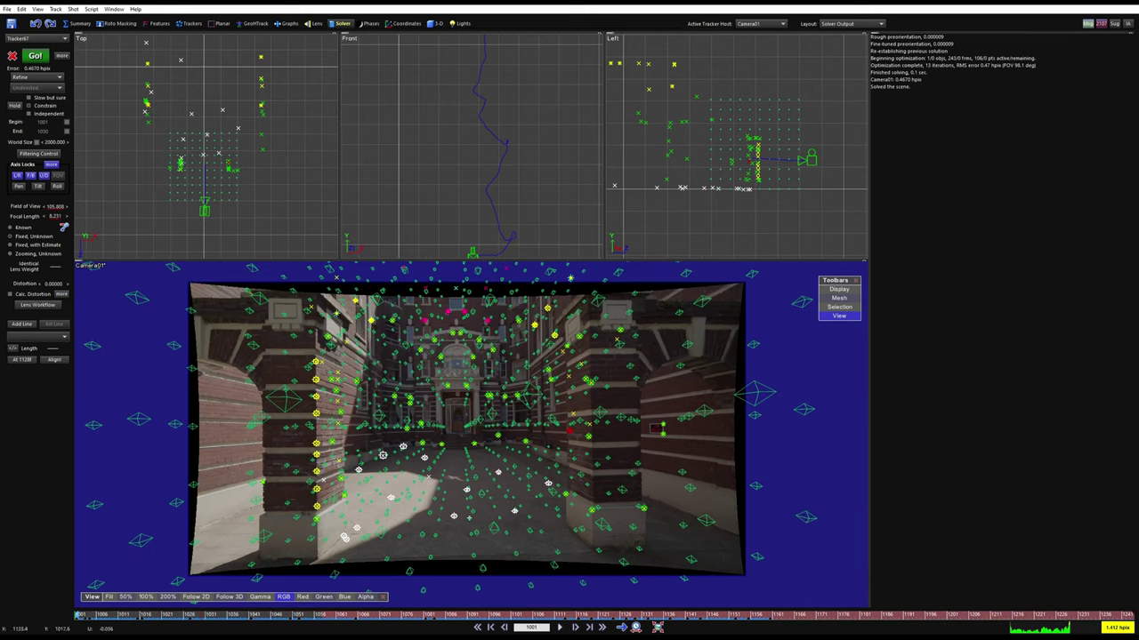
Scrub and play through the undistorted shot in the full-size camera view, and return to frame 1001
click(276, 615)
drag(251, 615, 79, 614)
double_click(90, 265)
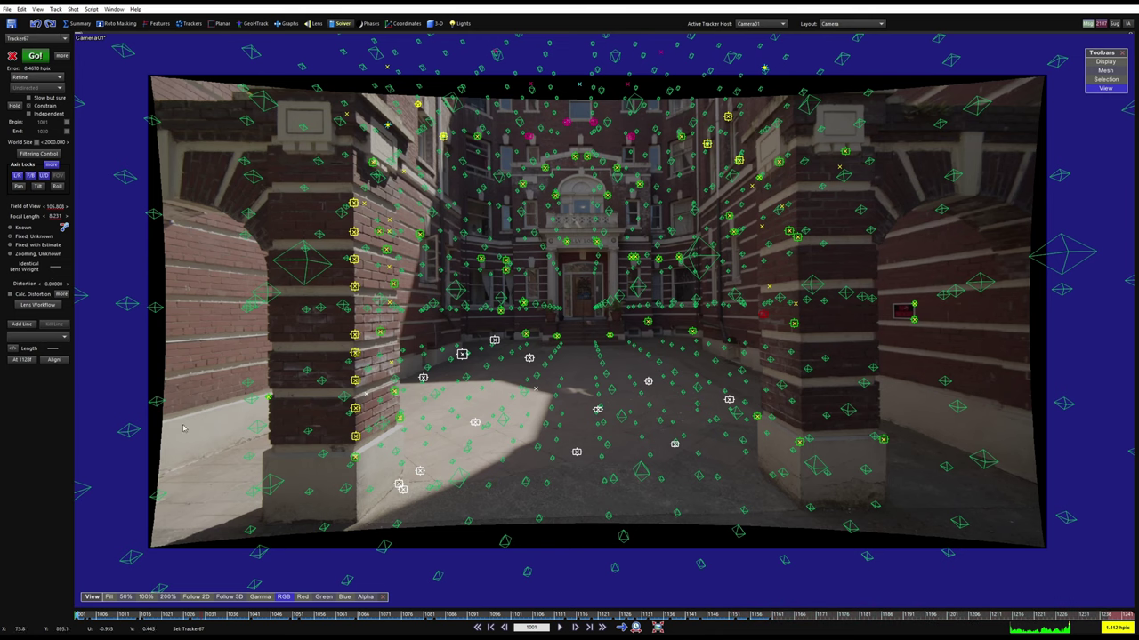
key(space)
key(space)
key(shift+a)
Test a lens distortion of -0.028, undo it, and play the undistorted shot again before returning to frame 1001
drag(55, 284, 42, 283)
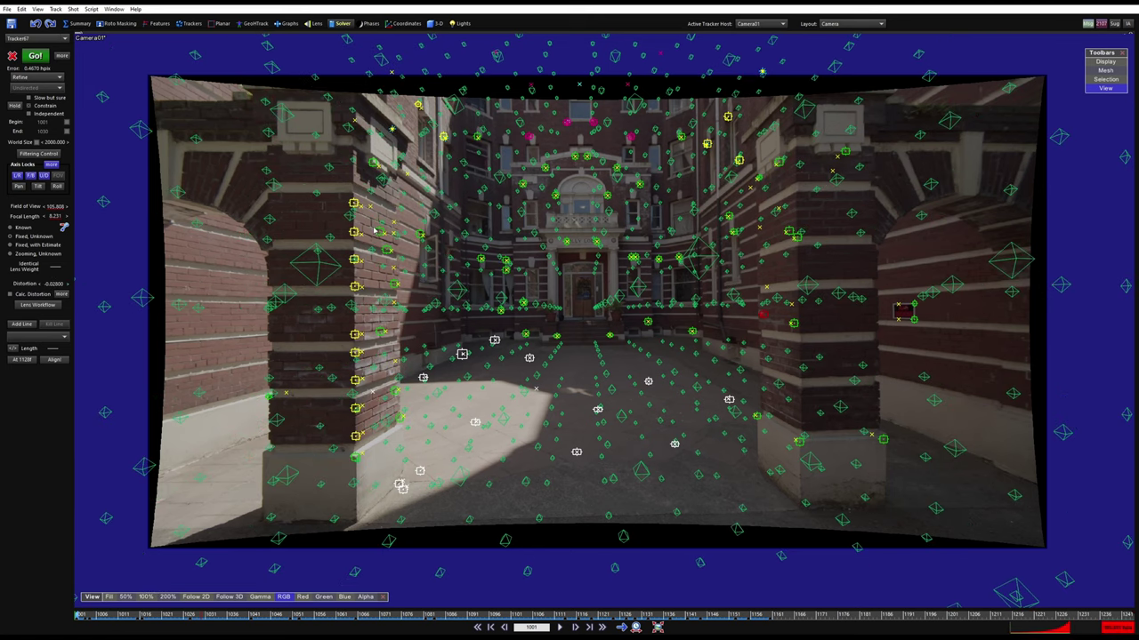
key(ctrl+z)
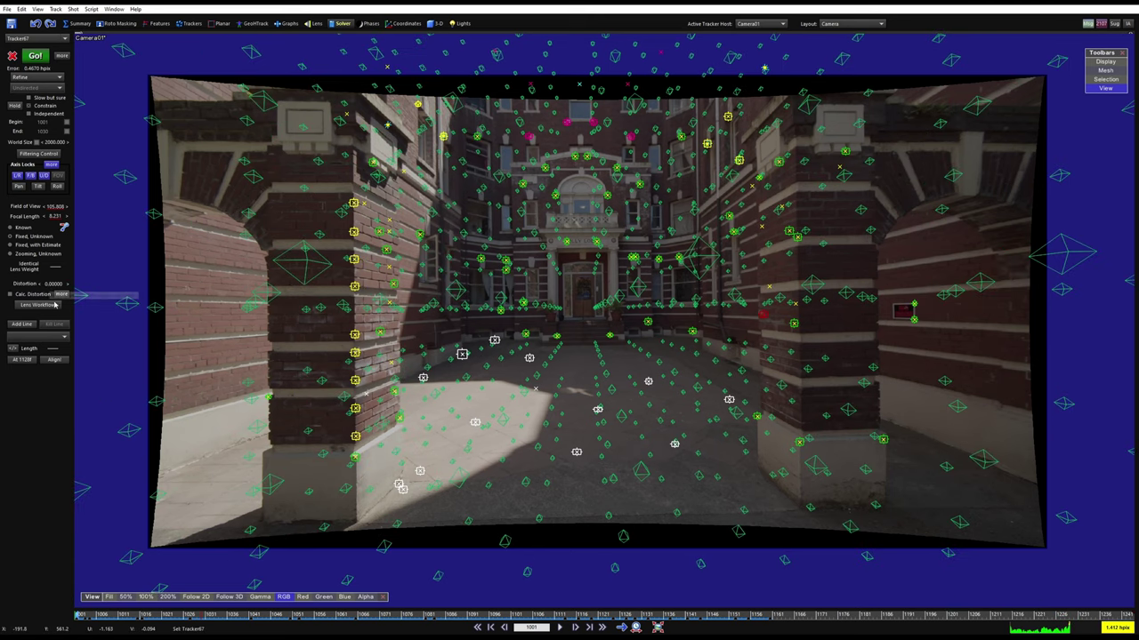
key(space)
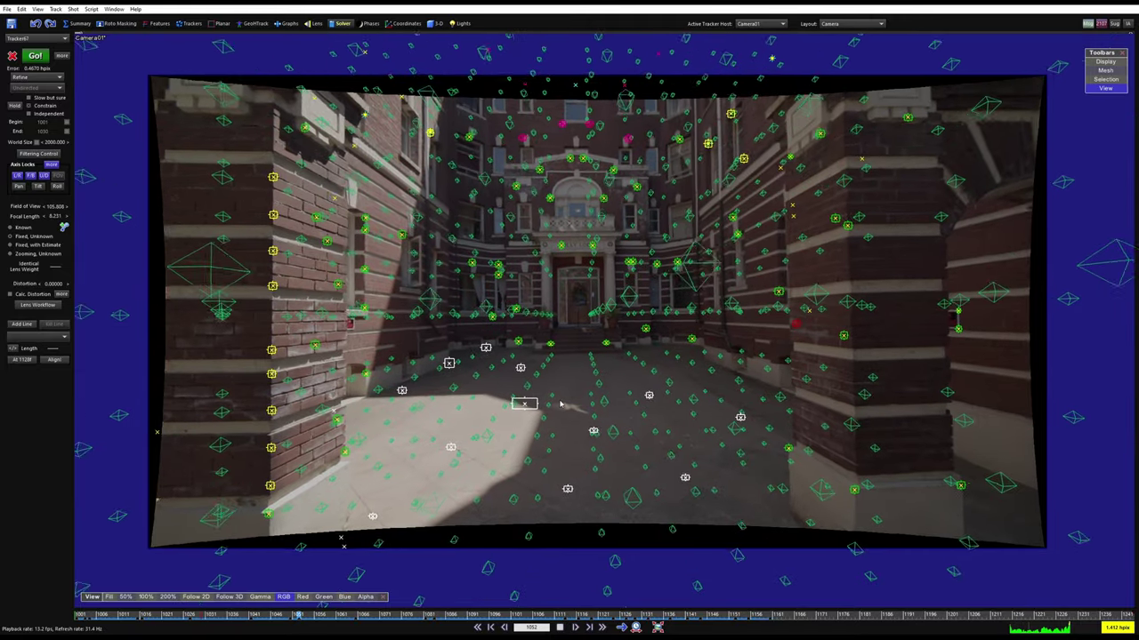
key(space)
key(shift+a)
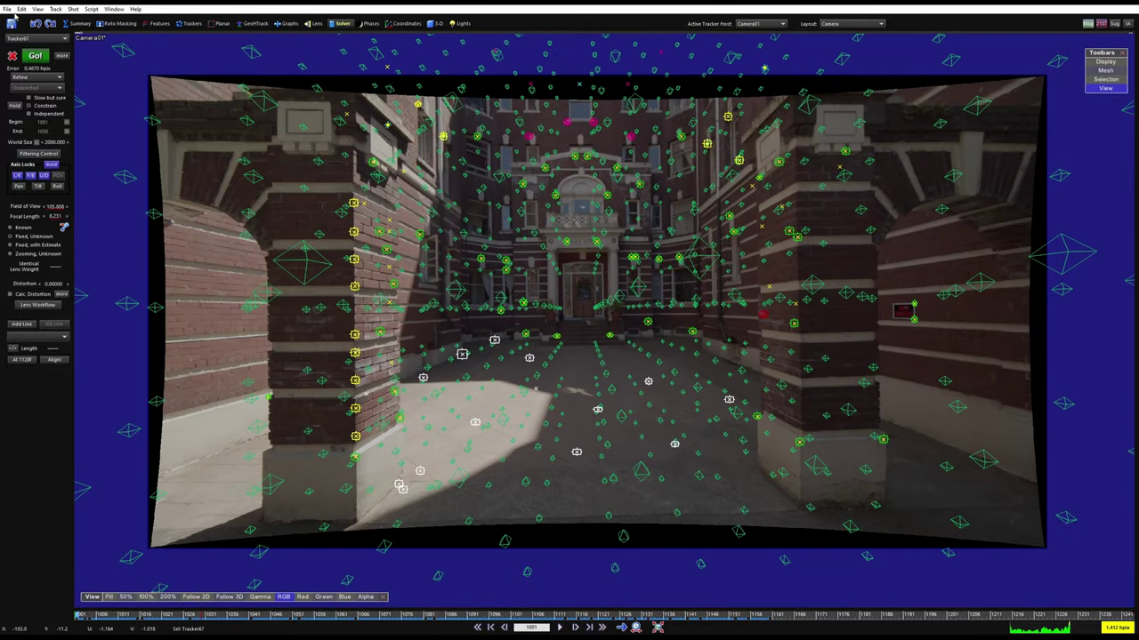
Start exporting the scene with the older Maya ASCII Scene exporter
click(9, 8)
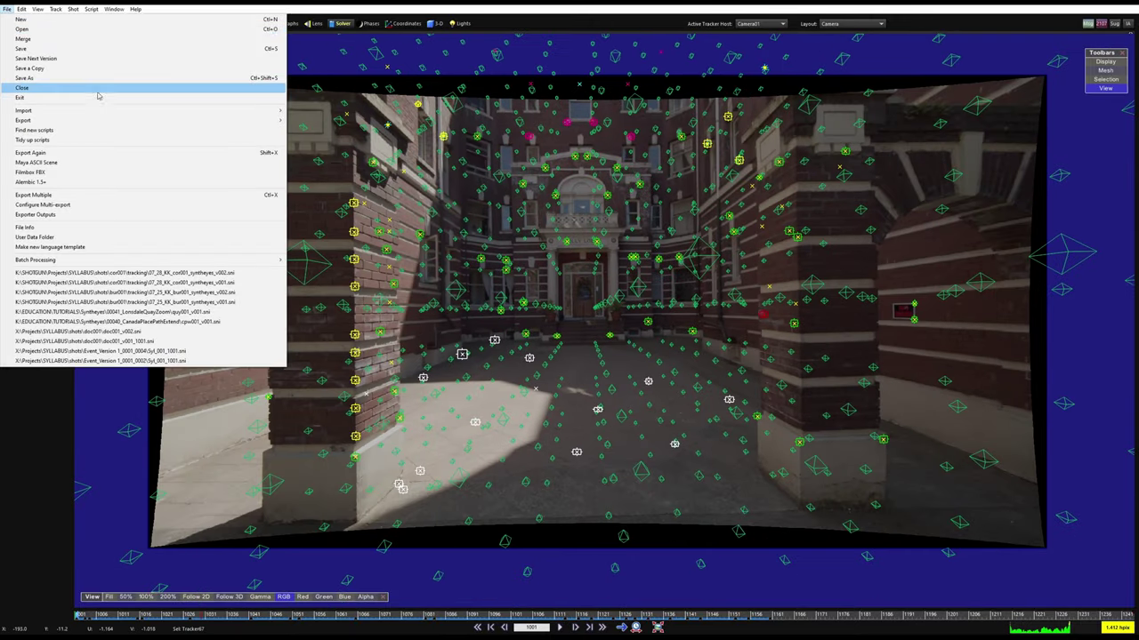
mouse_move(210, 123)
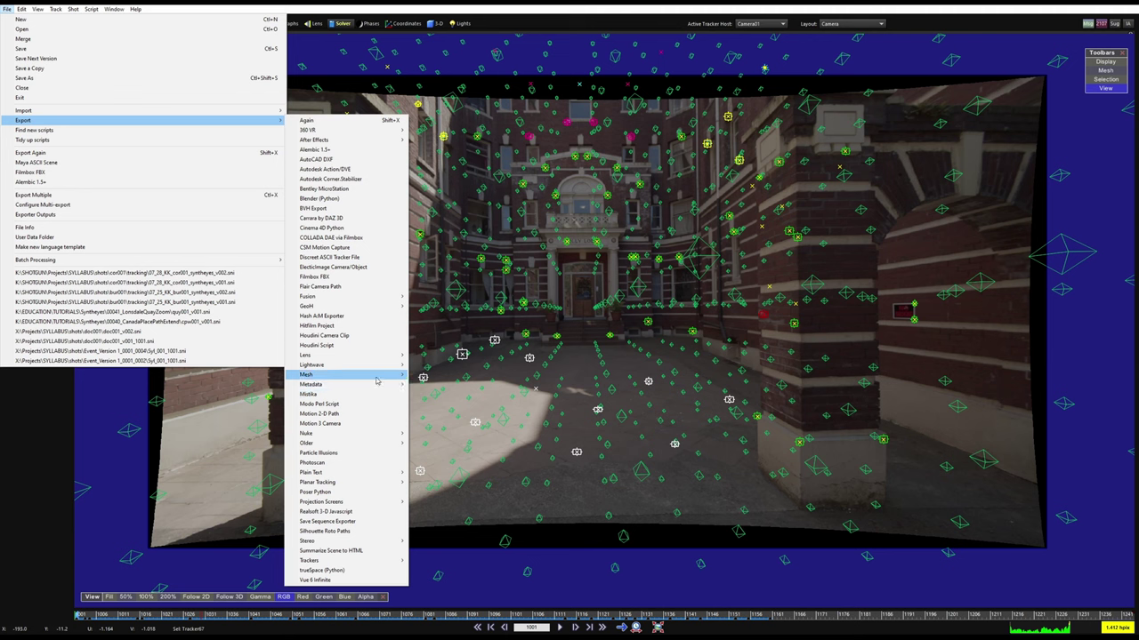
mouse_move(376, 380)
mouse_move(375, 443)
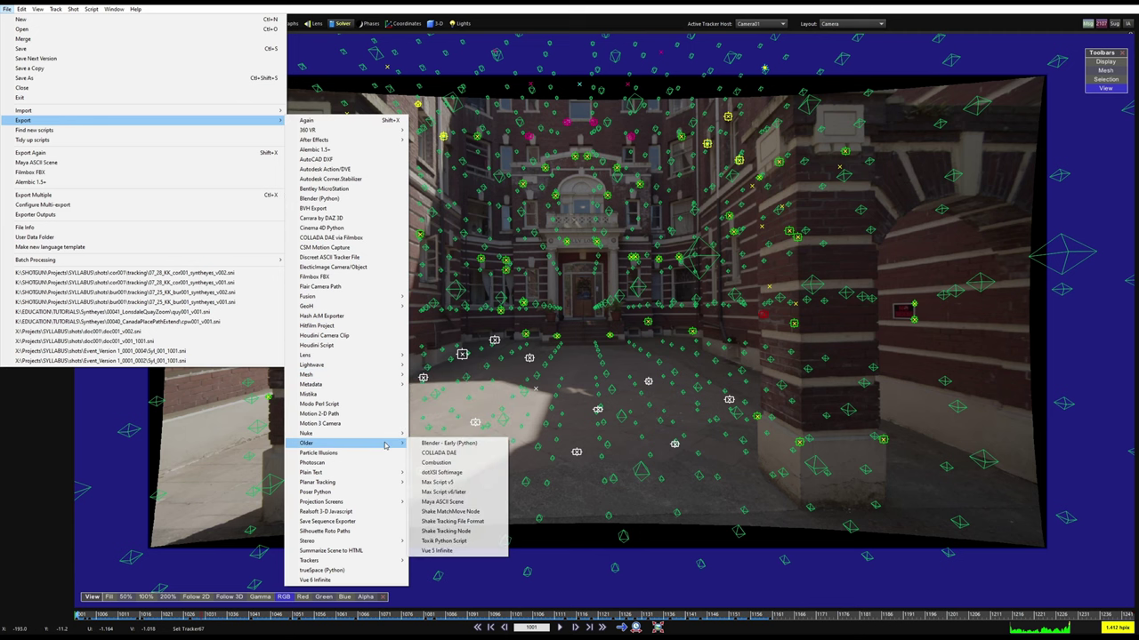
click(461, 504)
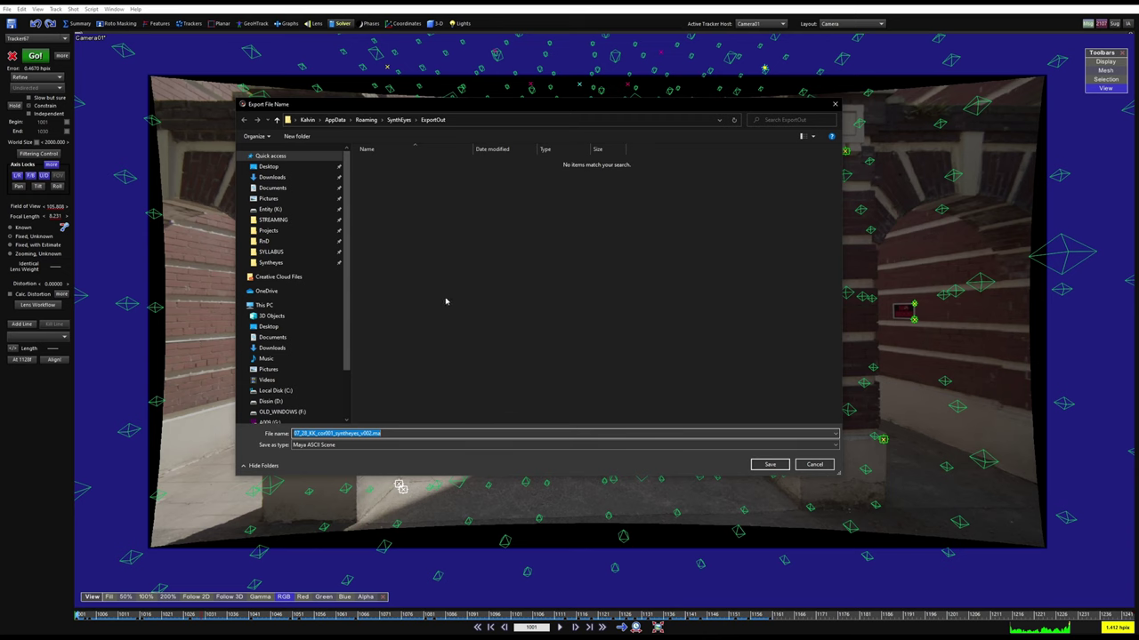
Browse to the SYLLABUS project's shots/cor001 folder for the export file and create a new folder named exports there
click(276, 252)
double_click(388, 189)
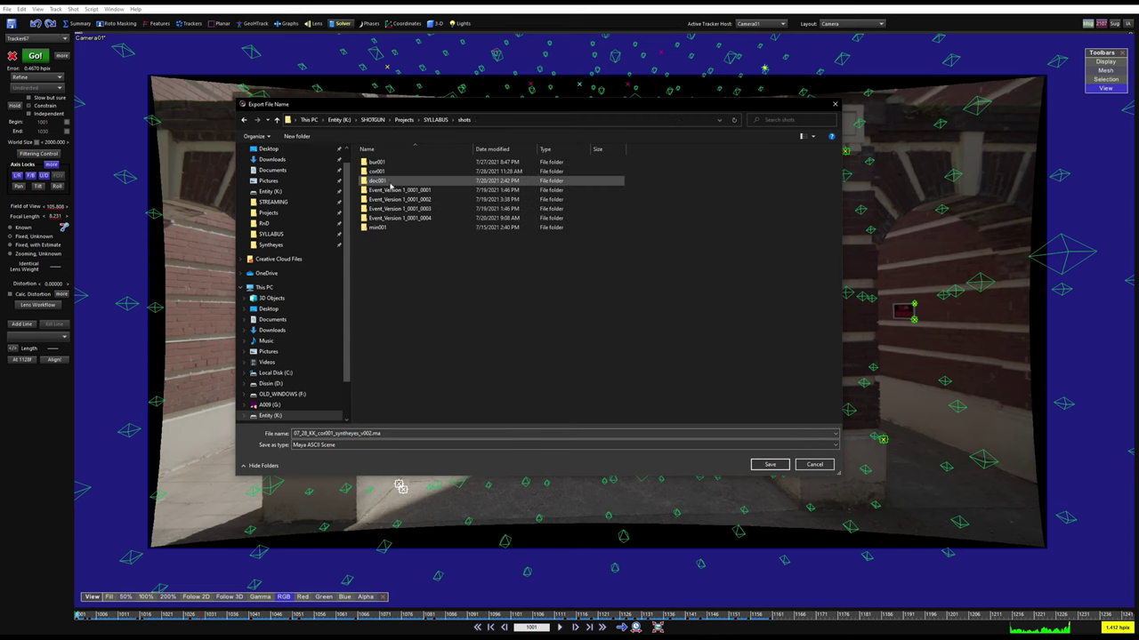
double_click(392, 172)
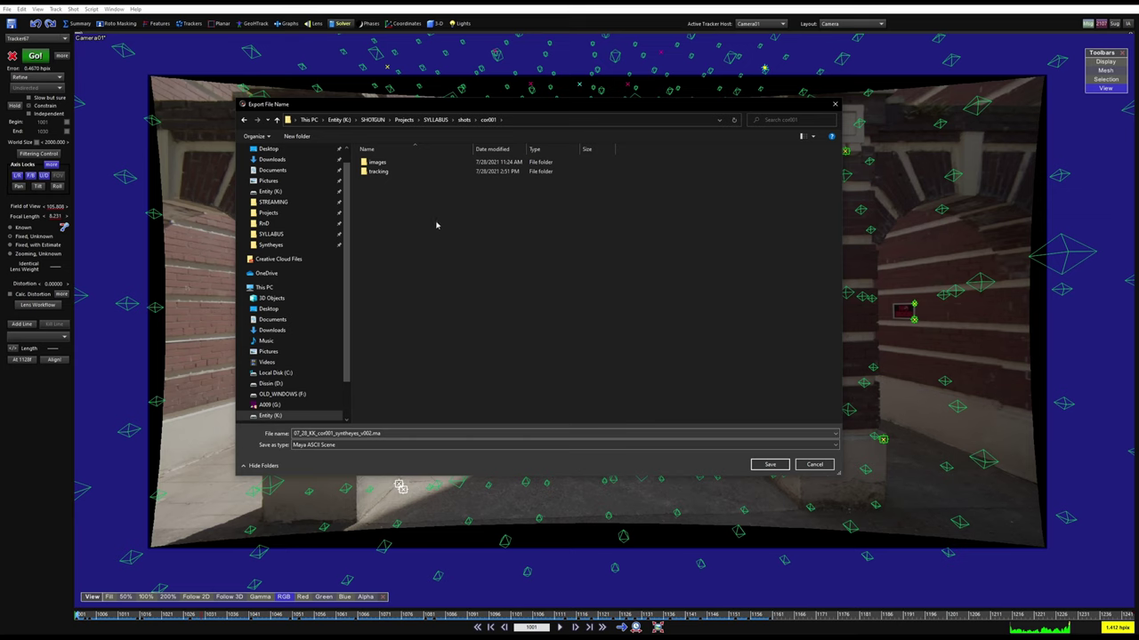
click(297, 136)
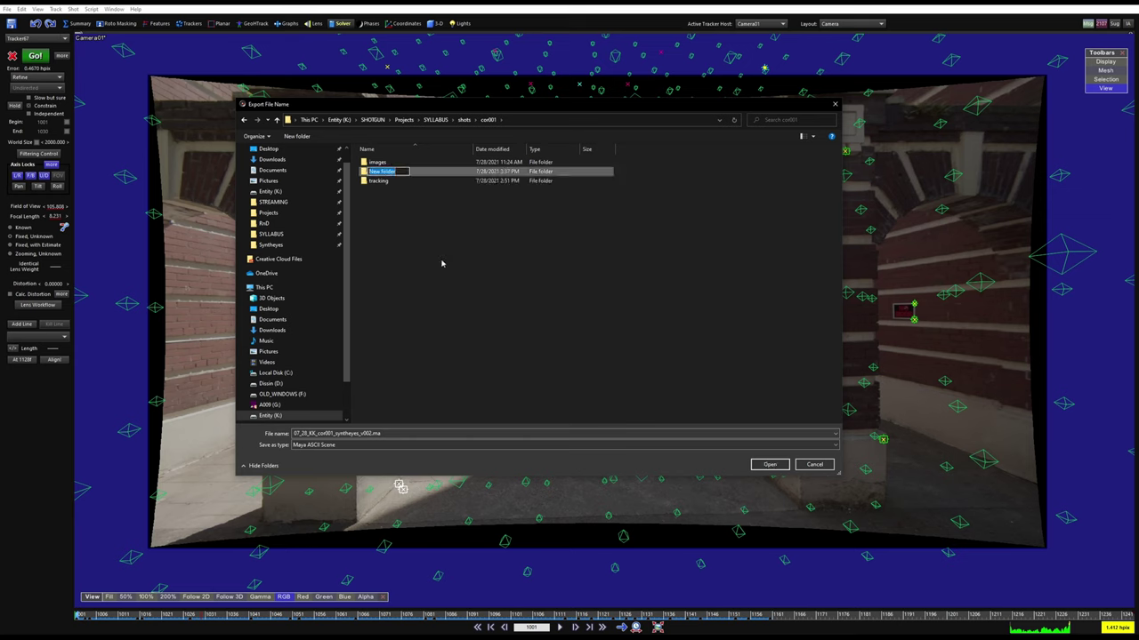
text(exports)
key(Return)
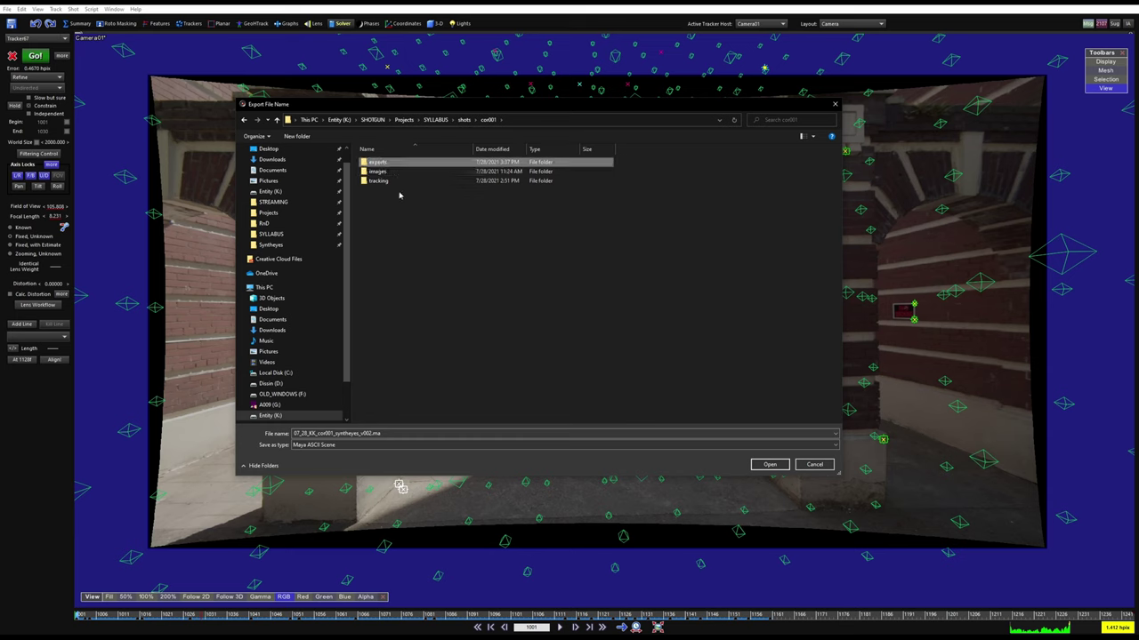
Save the Maya ASCII export as 07_28_KK_cor001_syntheyes_v002.ma in the exports folder
double_click(391, 165)
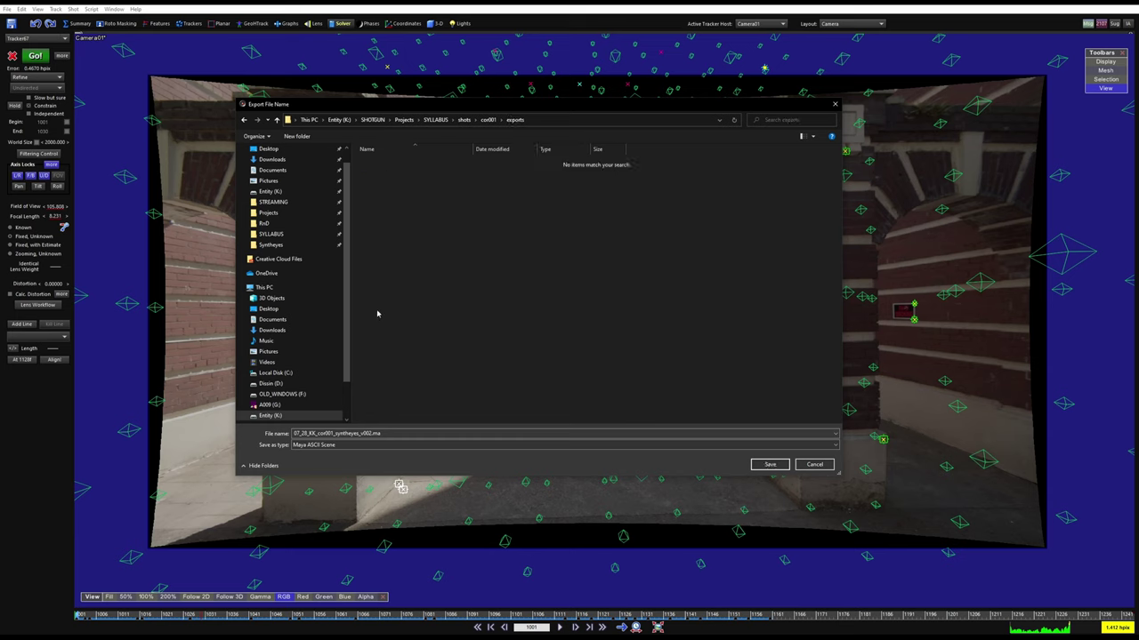
click(368, 432)
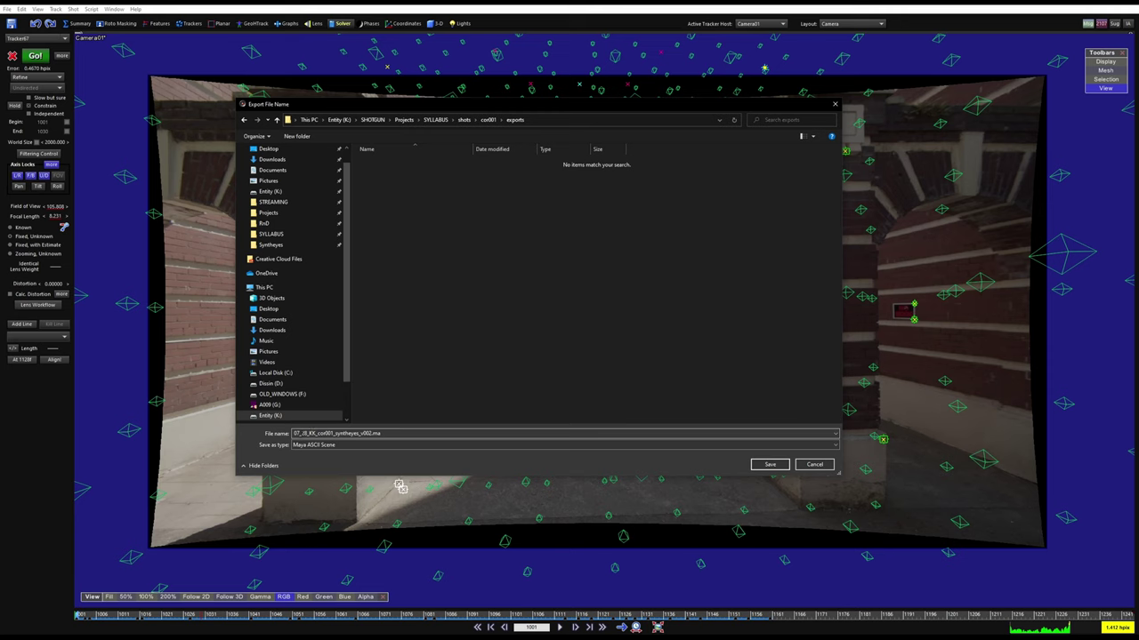
click(769, 465)
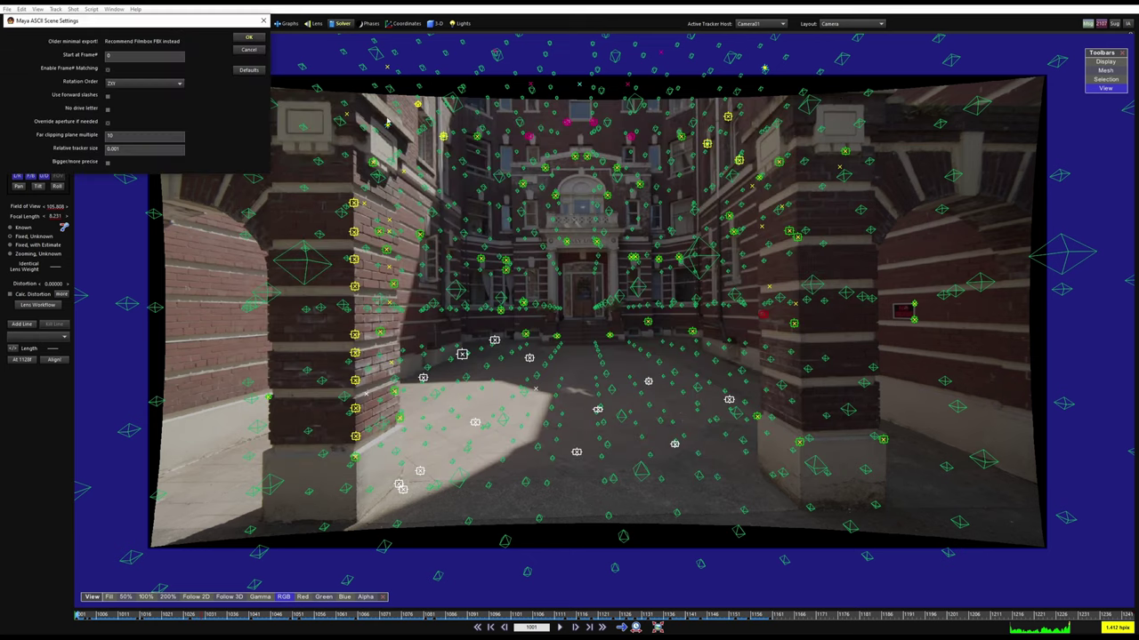
Reset the Maya ASCII Scene settings to their defaults and run the export
drag(220, 26, 593, 254)
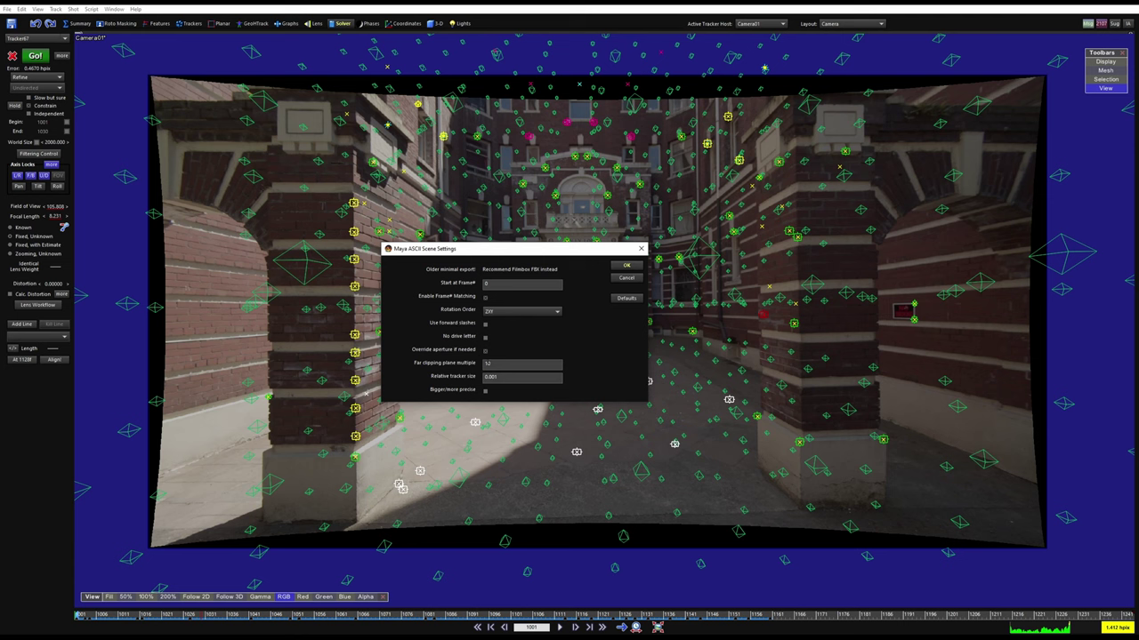
click(626, 298)
click(535, 314)
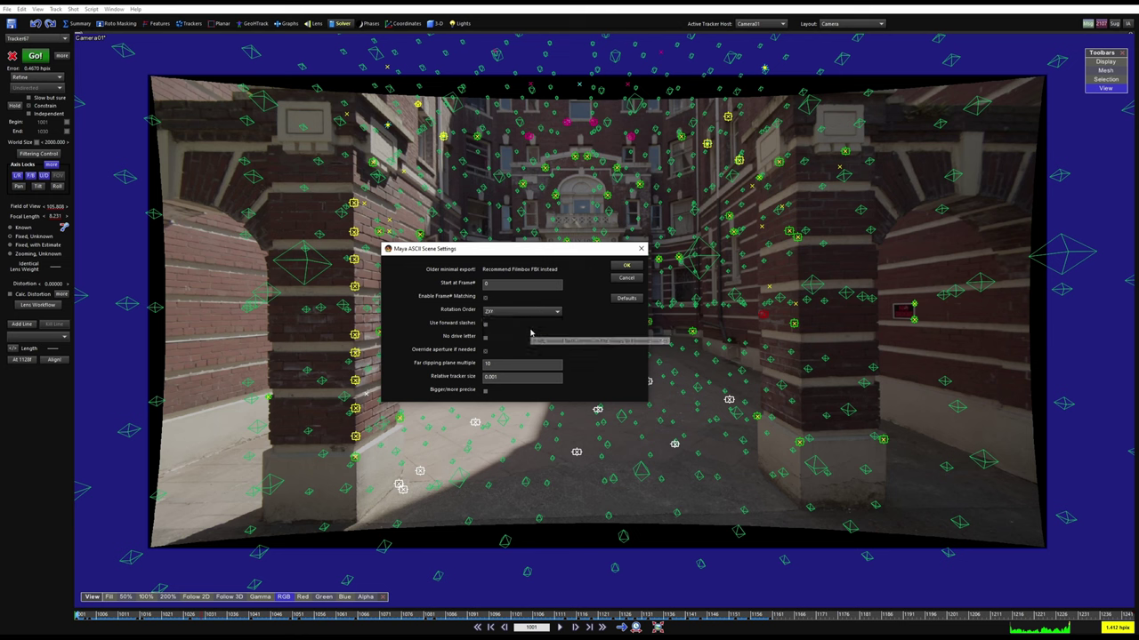
click(531, 332)
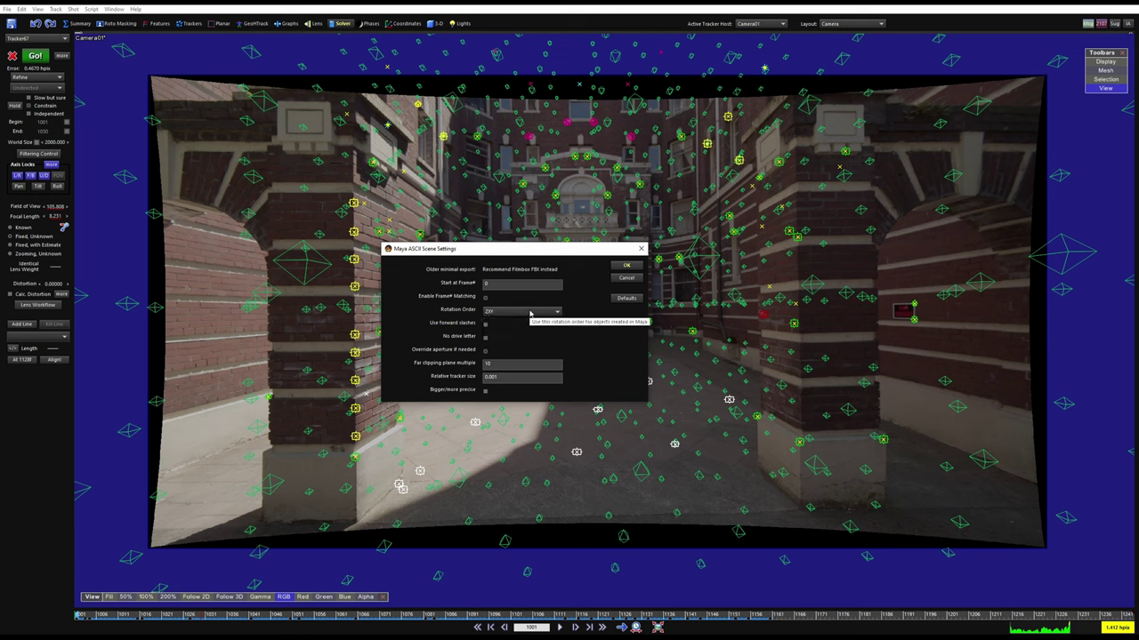
click(626, 265)
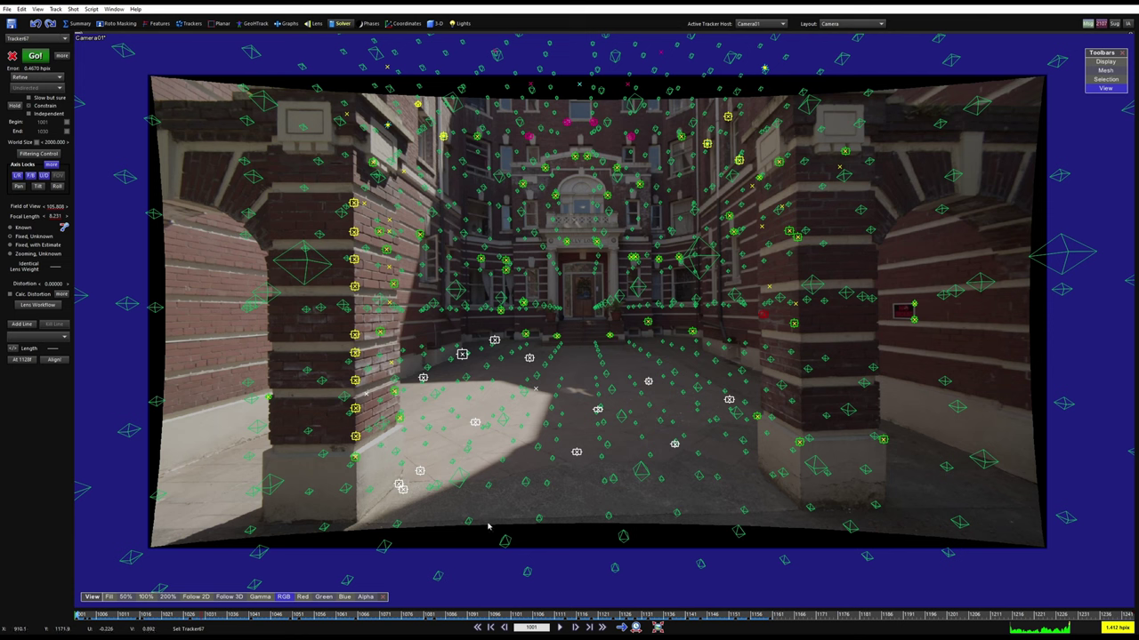
Start saving the processed image sequence and browse to the SYLLABUS project's shots/cor001/images folder for its output file
click(65, 24)
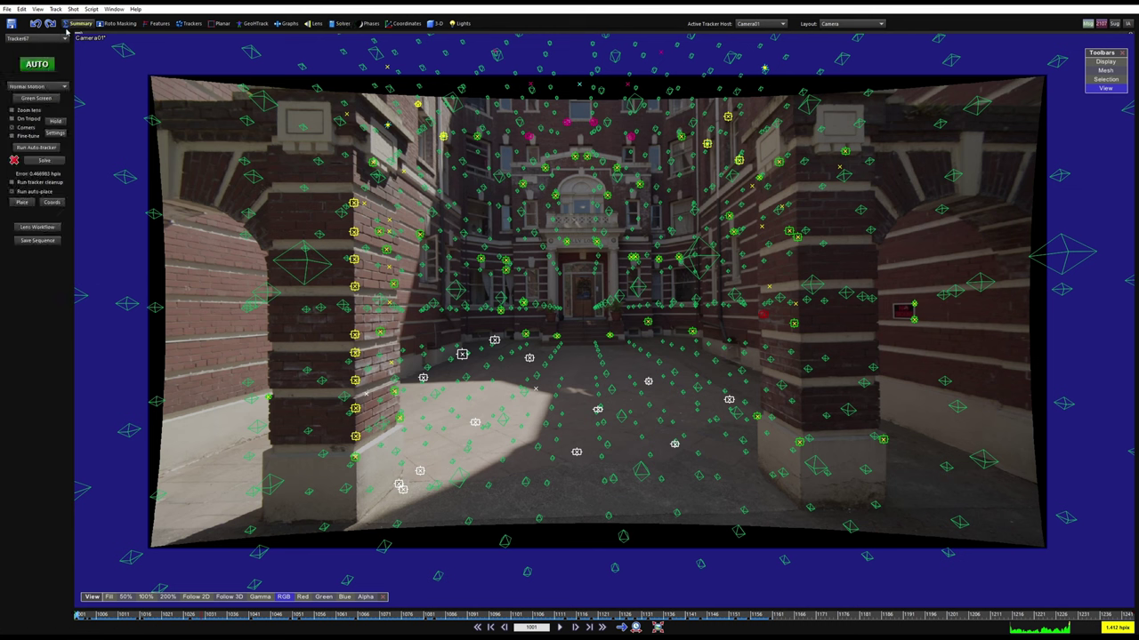
click(42, 242)
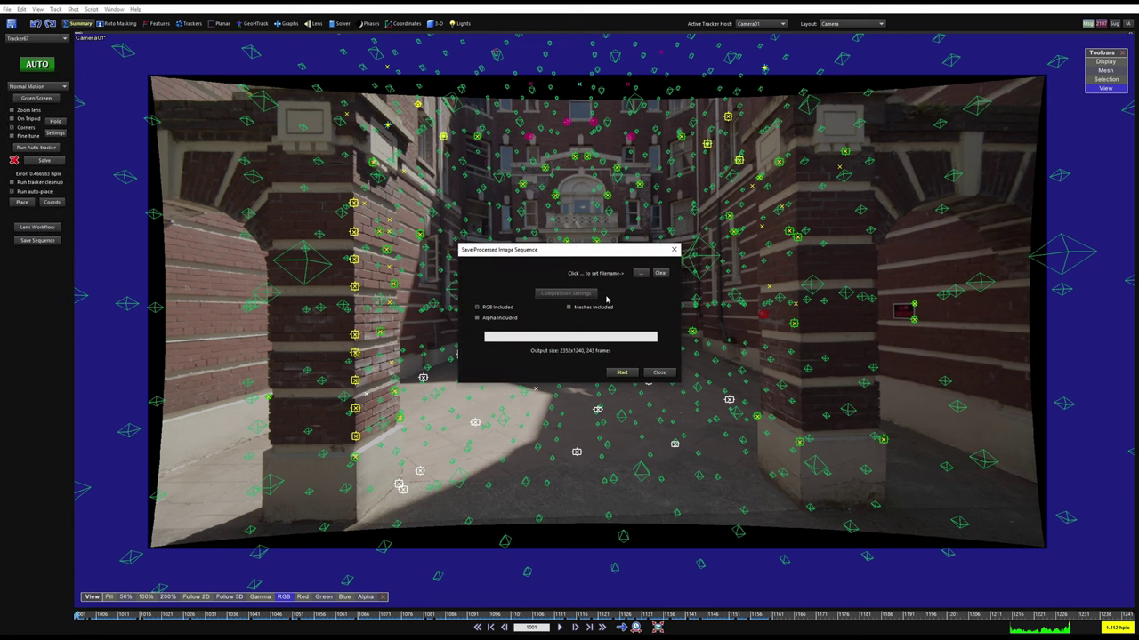
click(641, 274)
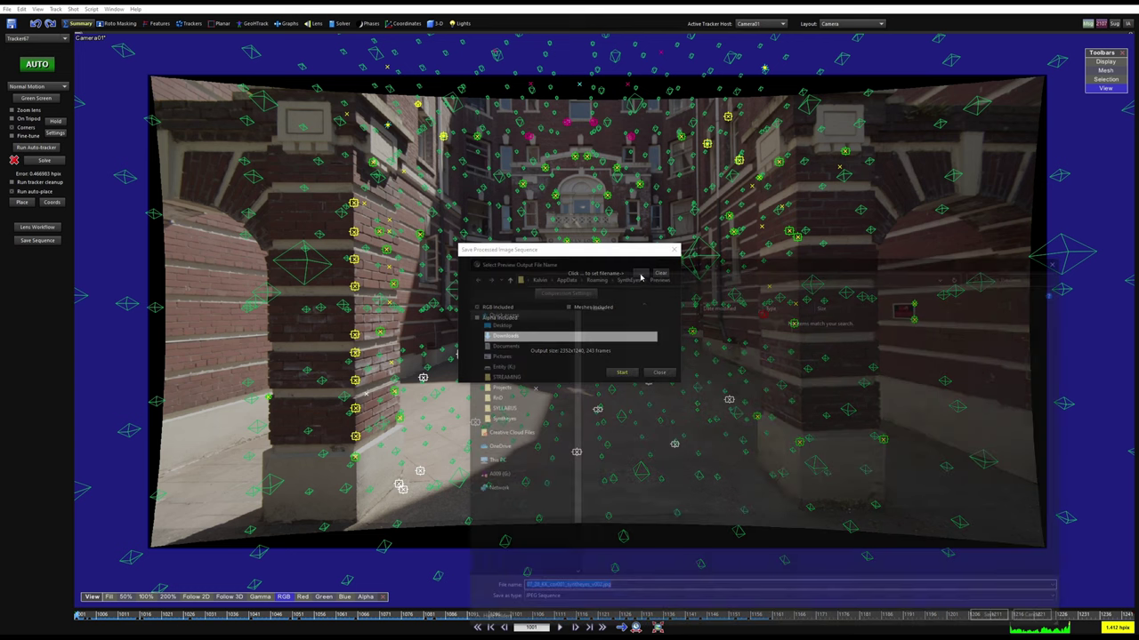
click(524, 407)
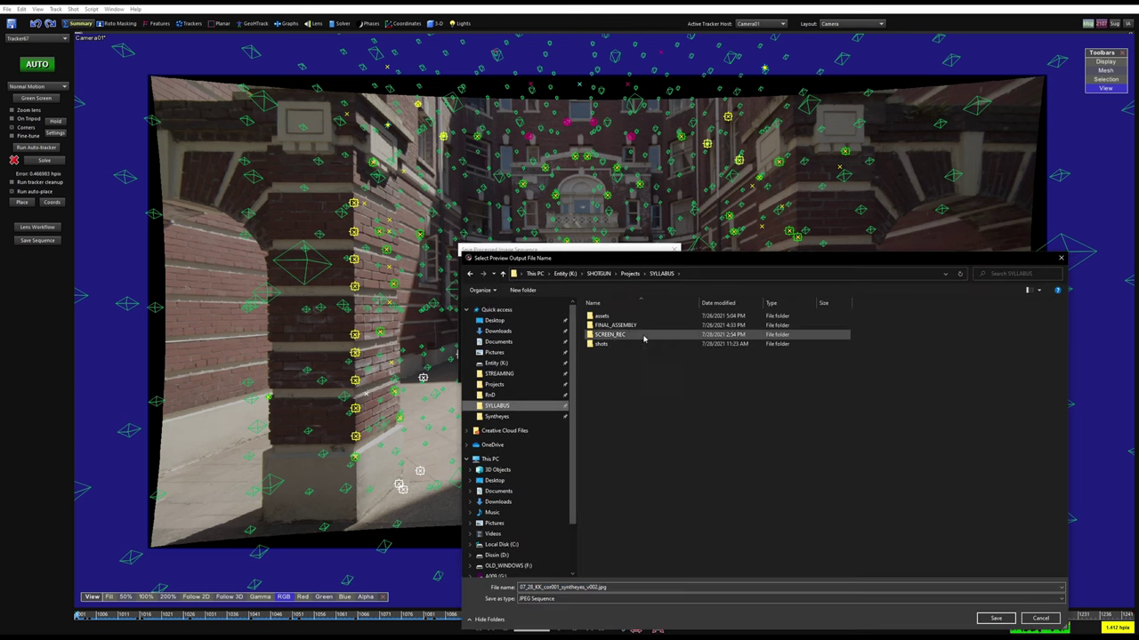
double_click(622, 327)
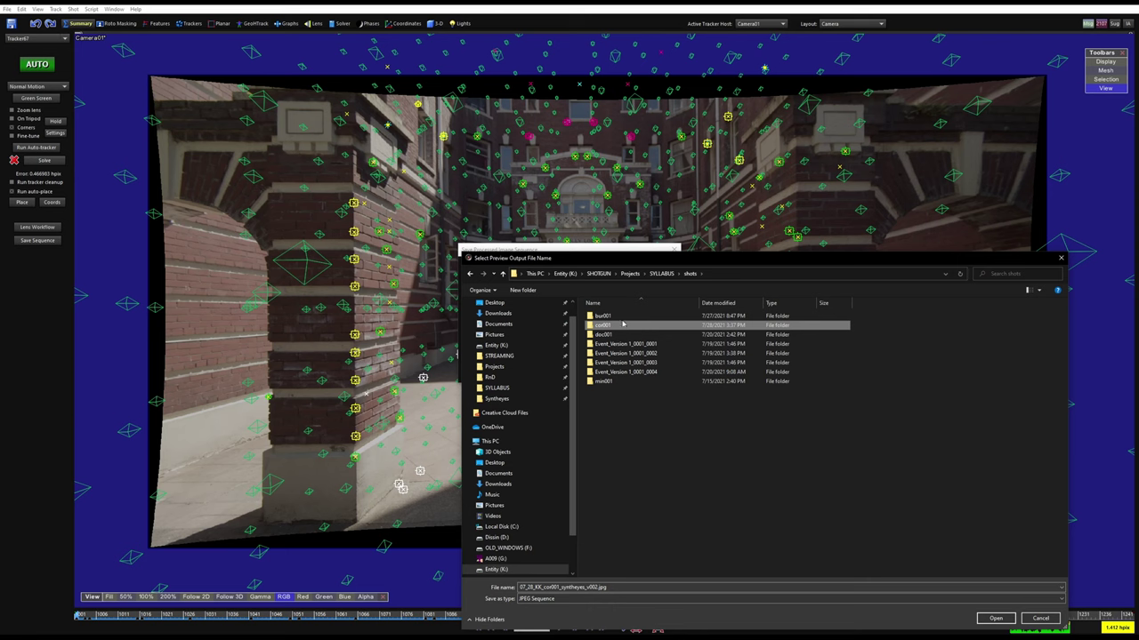
double_click(623, 325)
double_click(621, 326)
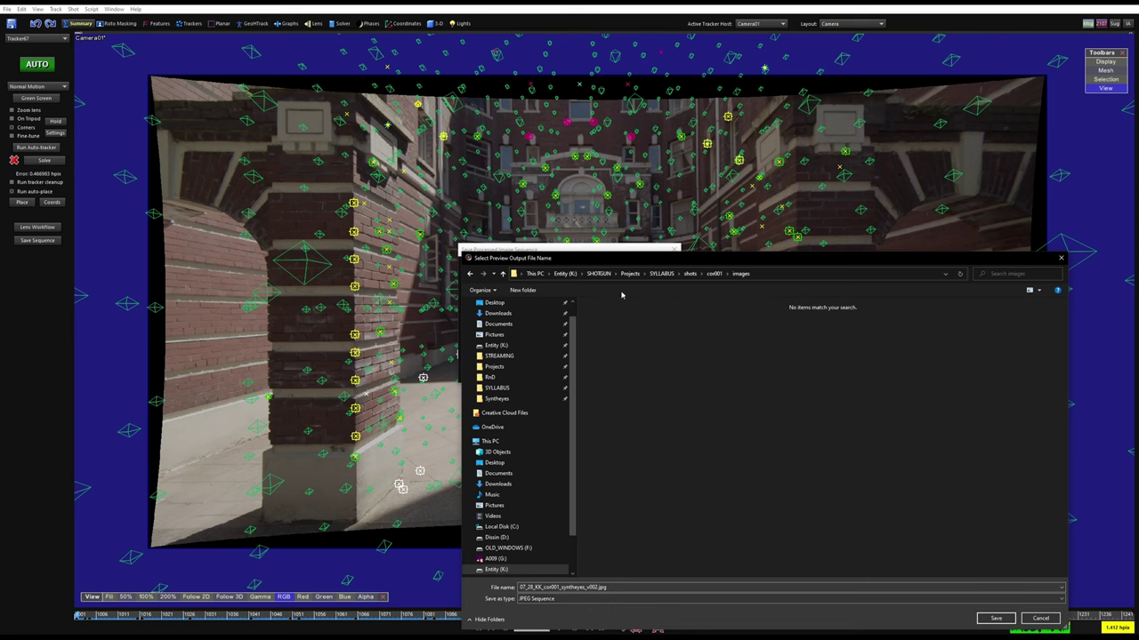
drag(626, 259, 426, 127)
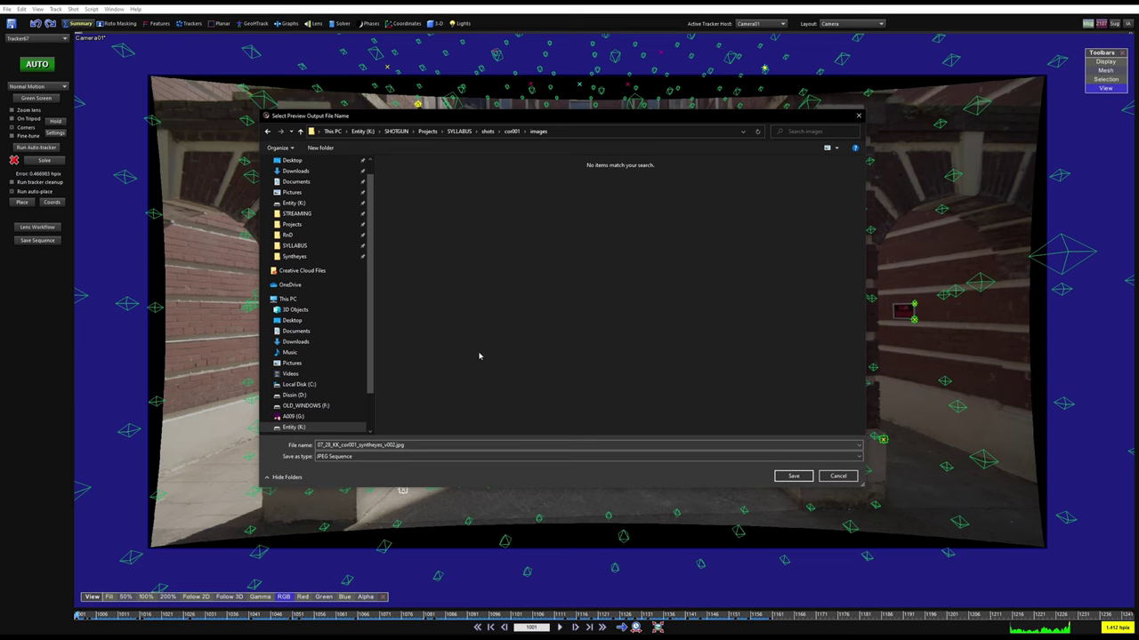
Set the image sequence's output format to OpenEXR Sequence and look over the existing EXR frames
click(398, 457)
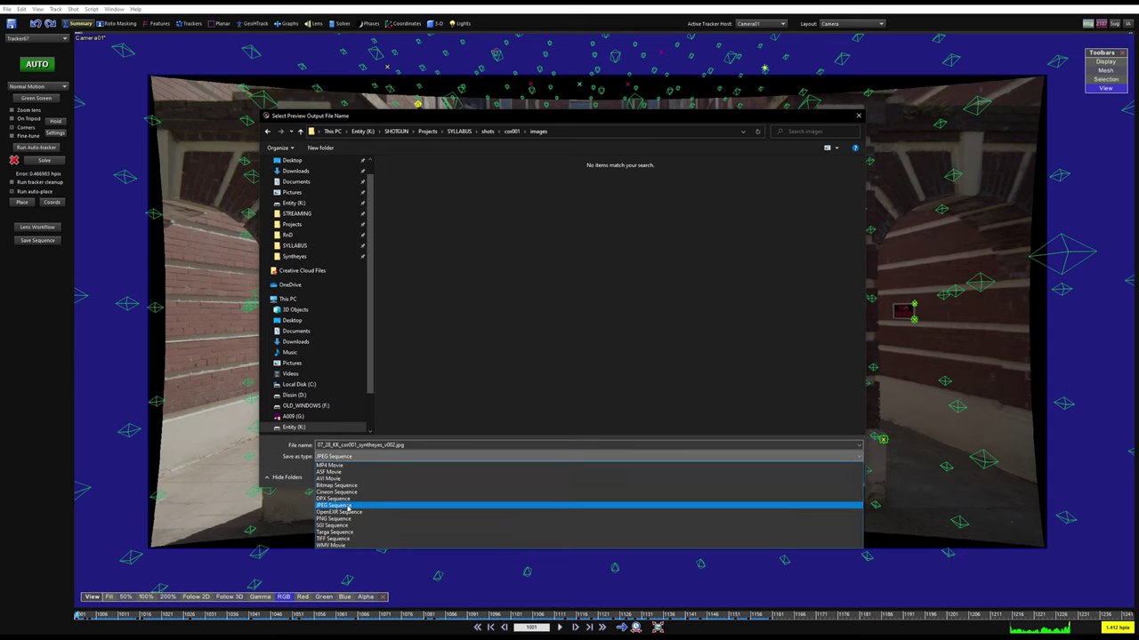
click(331, 512)
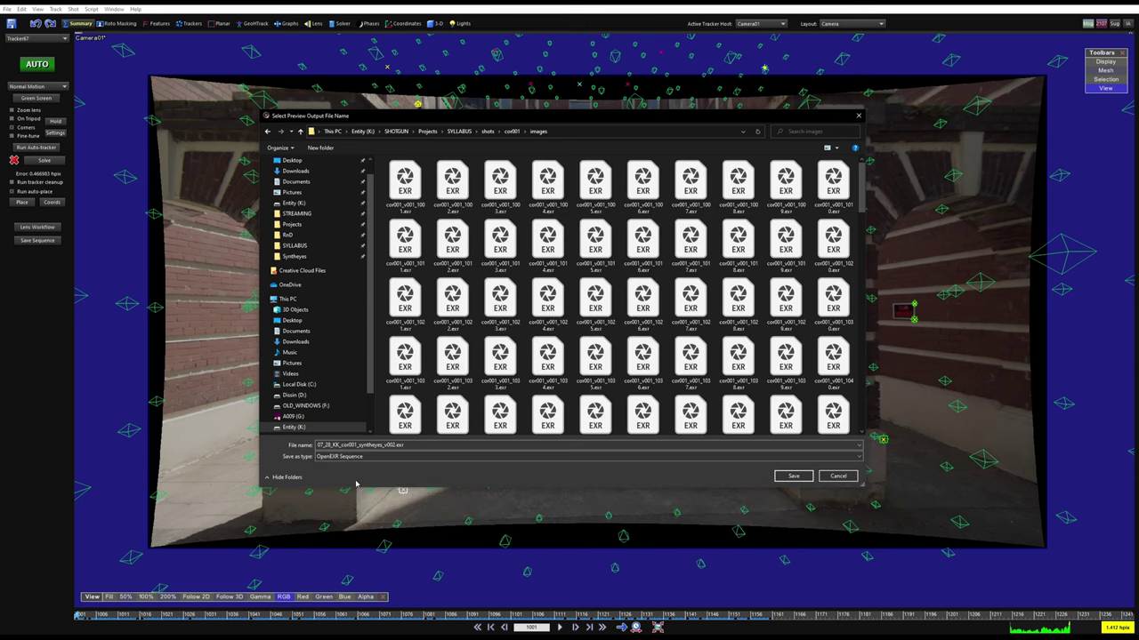
scroll(601, 289, down, 1)
scroll(602, 289, up, 3)
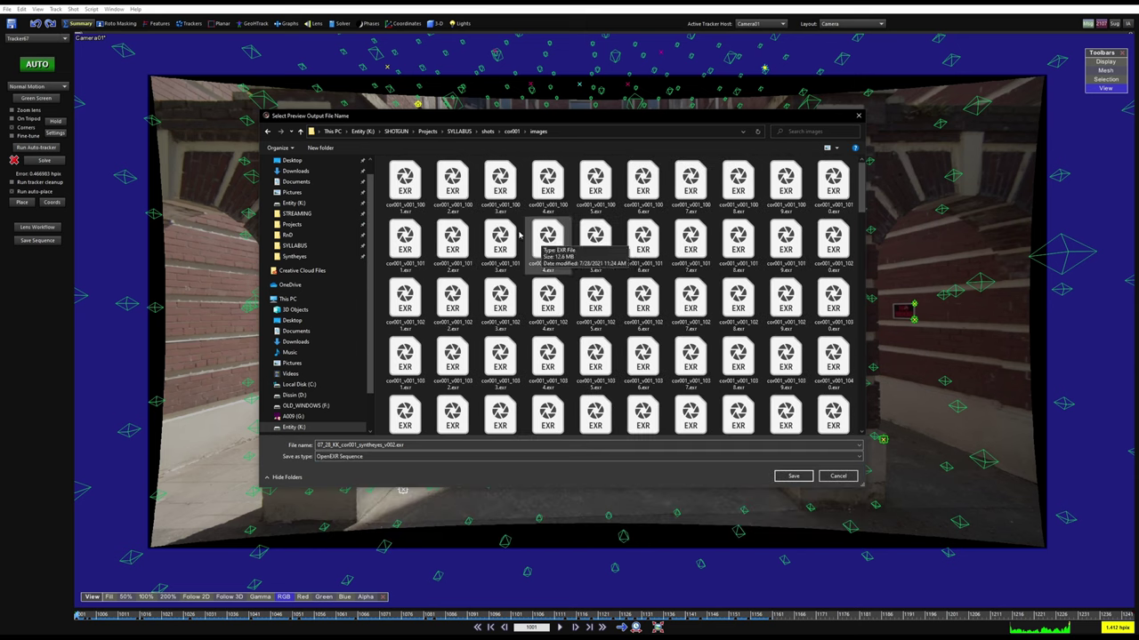
Base the output name on the first EXR frame, change it to cor001_UD_v001_1001.jpg, and start writing the sequence
click(405, 182)
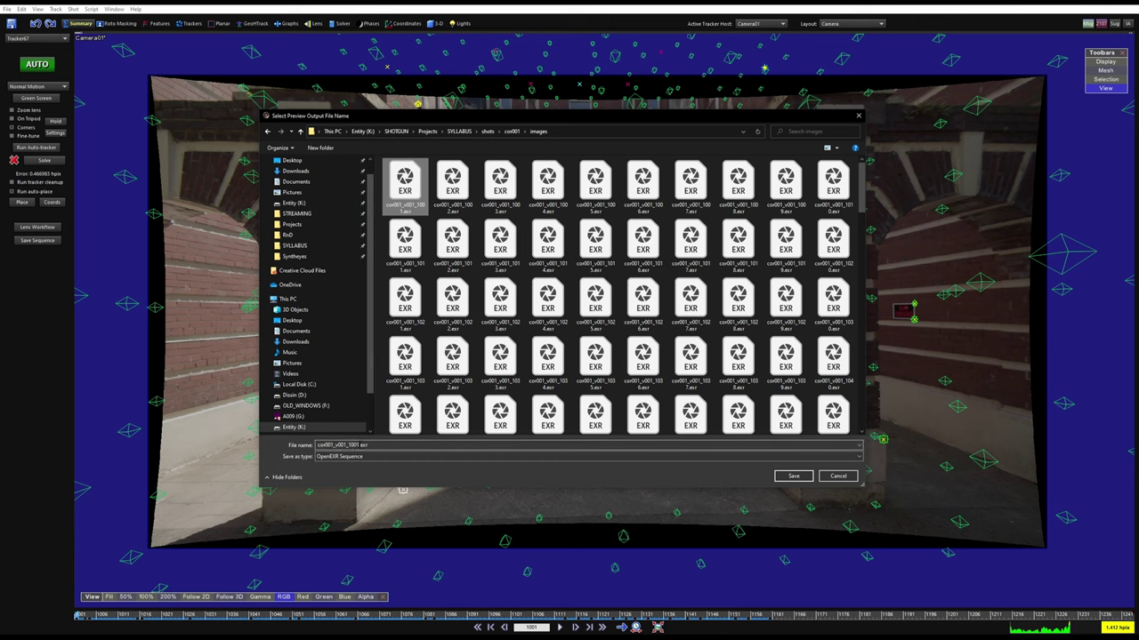
click(338, 445)
click(335, 445)
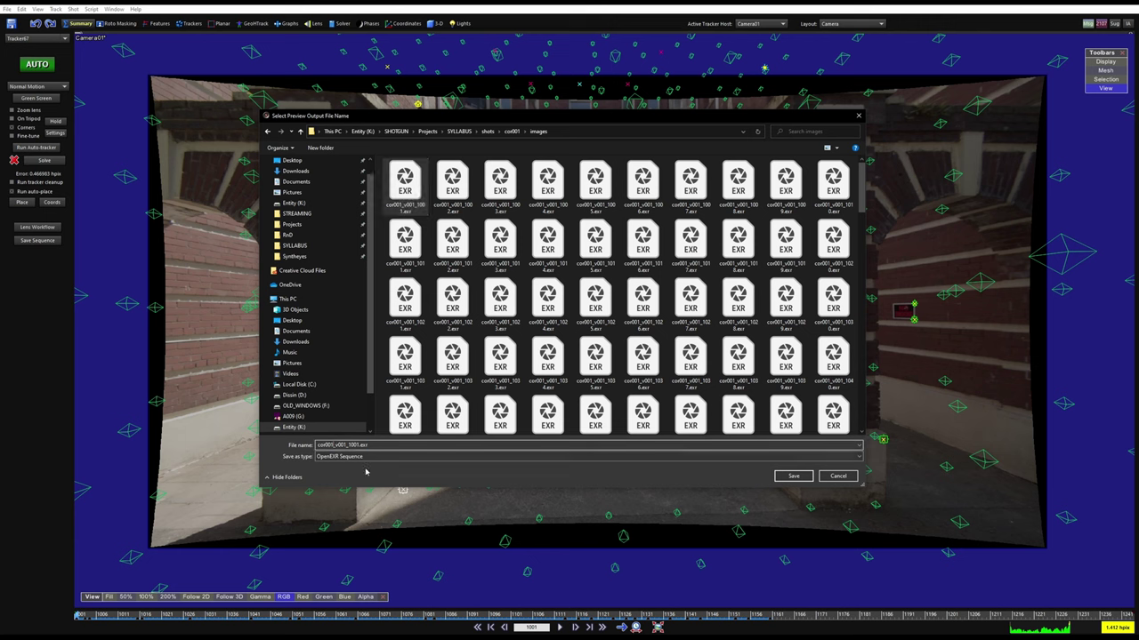
text(UD)
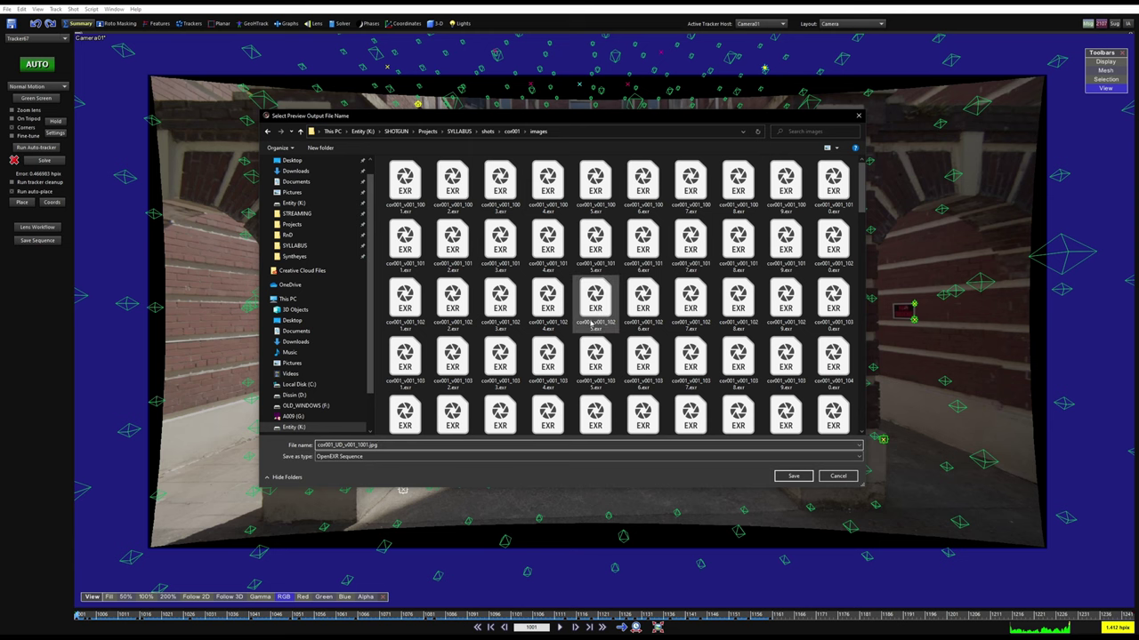
click(791, 476)
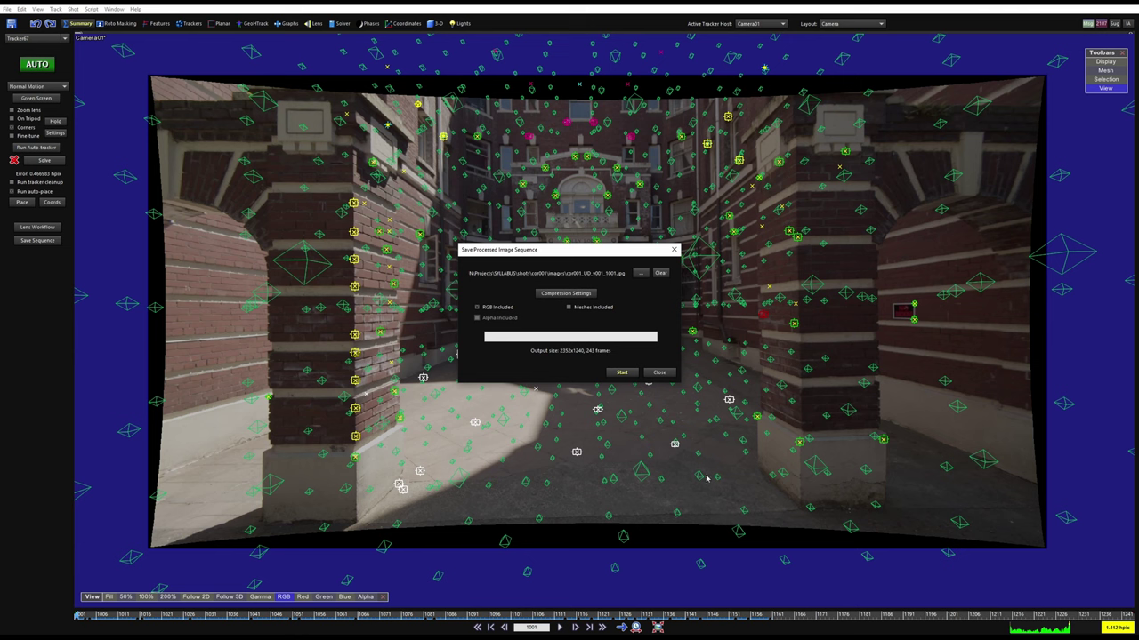
click(622, 373)
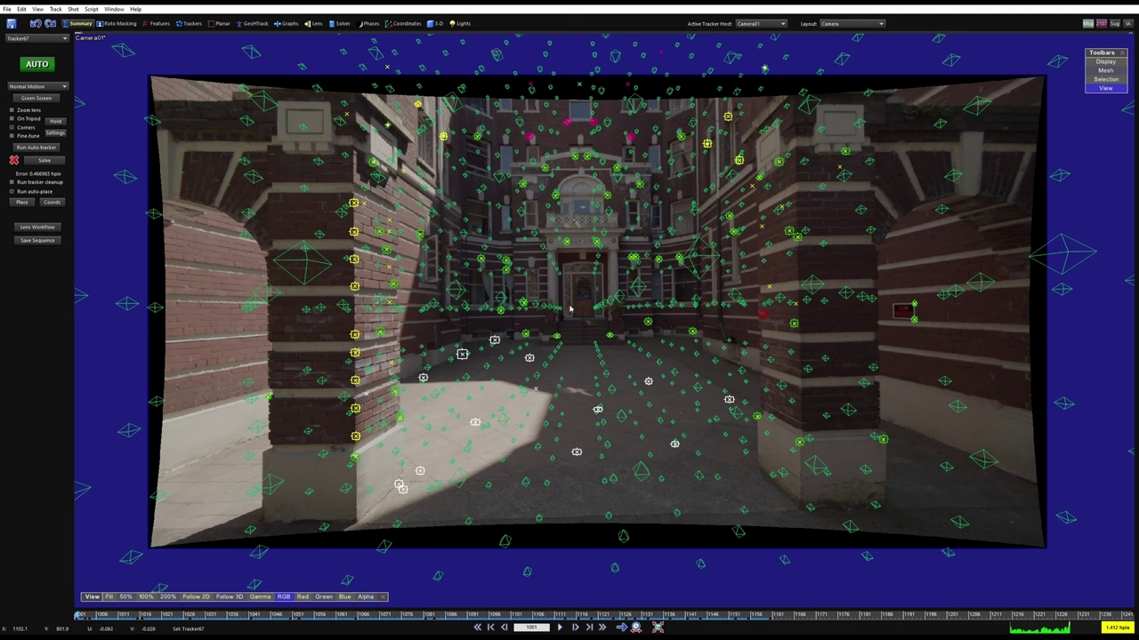
Examine the levels, filtering and resolution settings in Image Preparation at frame 1001, trying the blur value and resetting it
drag(231, 616, 78, 615)
key(p)
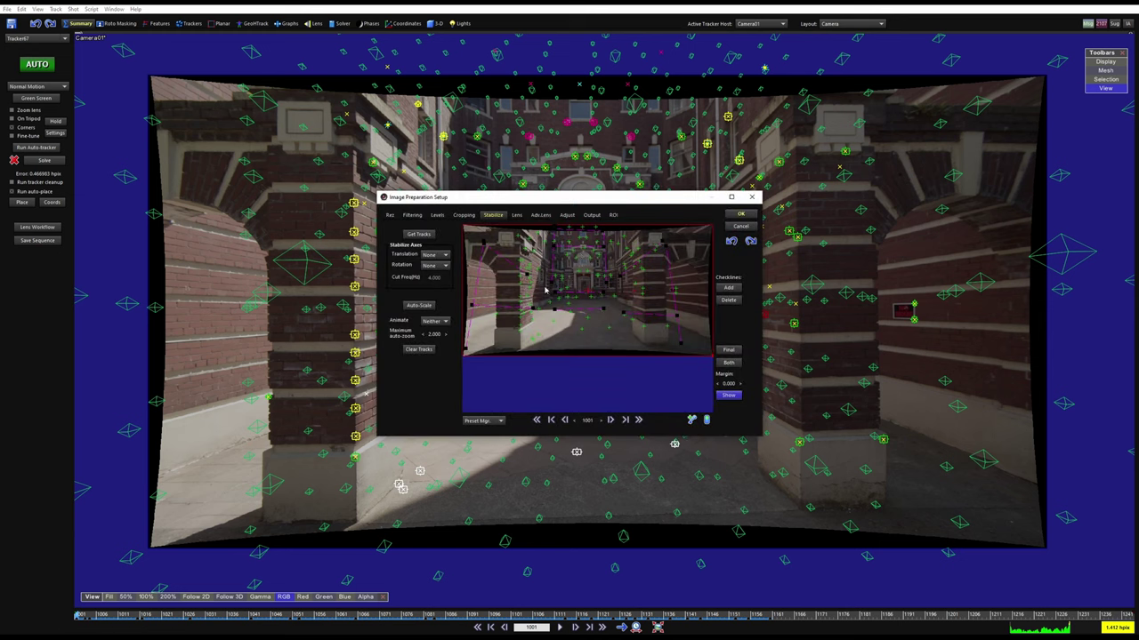
click(437, 217)
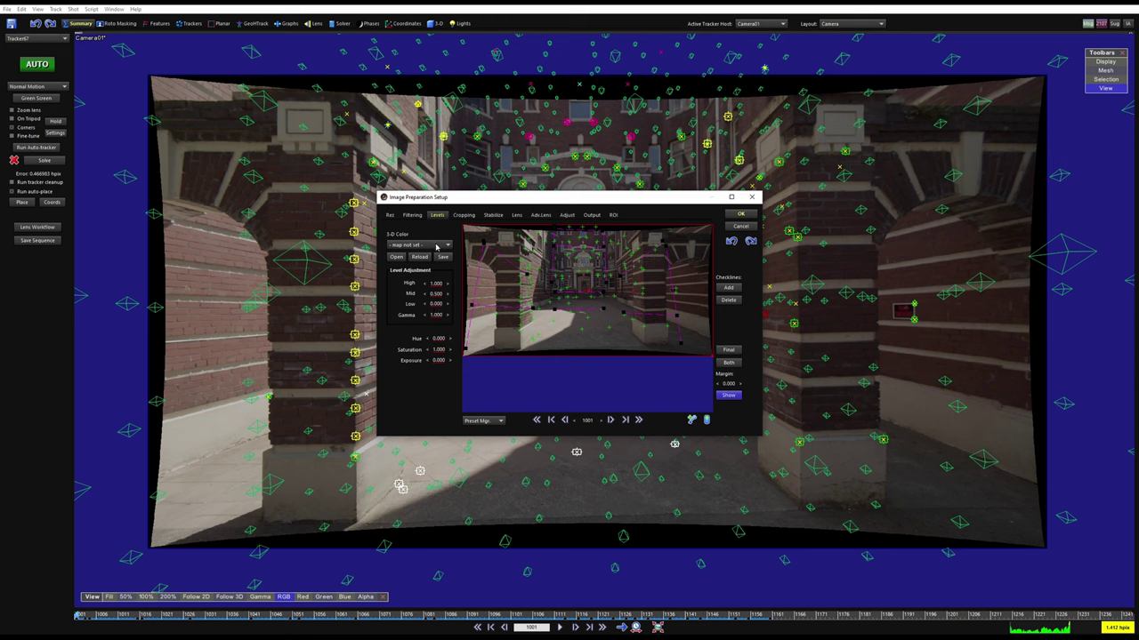
click(413, 216)
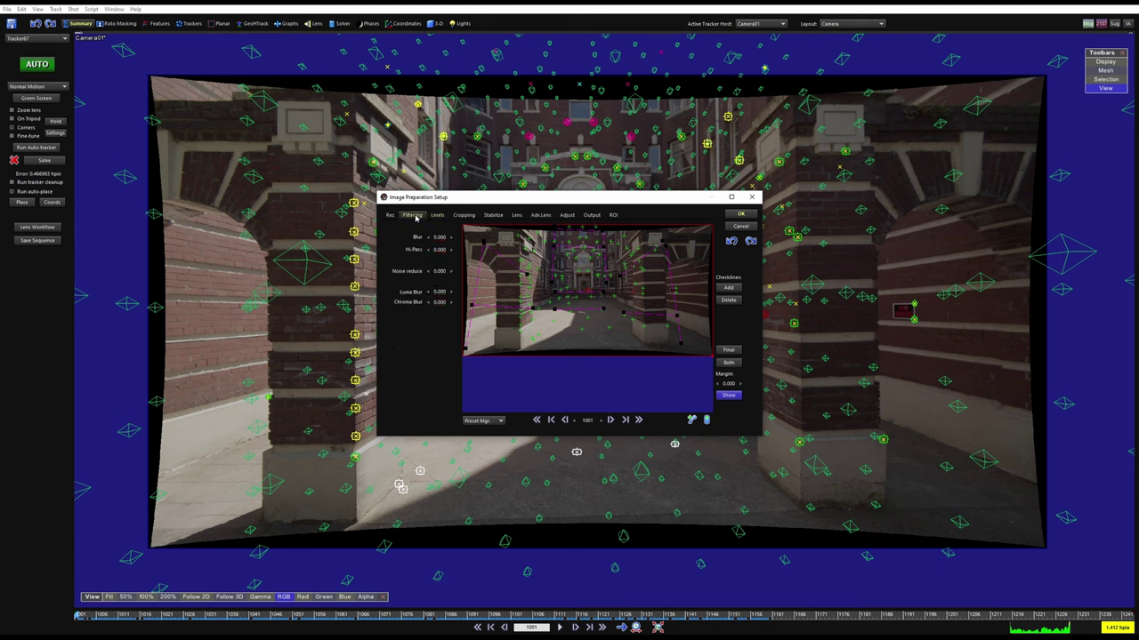
drag(439, 238, 477, 238)
right_click(438, 238)
click(390, 215)
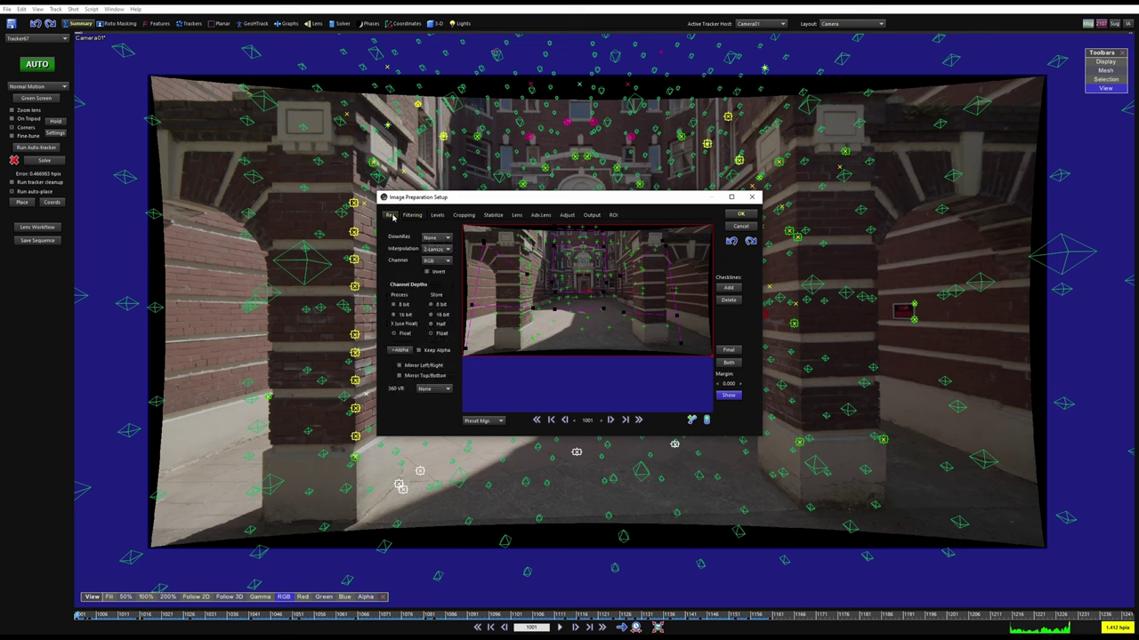
Inspect the DownRes options in Image Preparation, leave DownRes at None, and cancel the setup
click(436, 237)
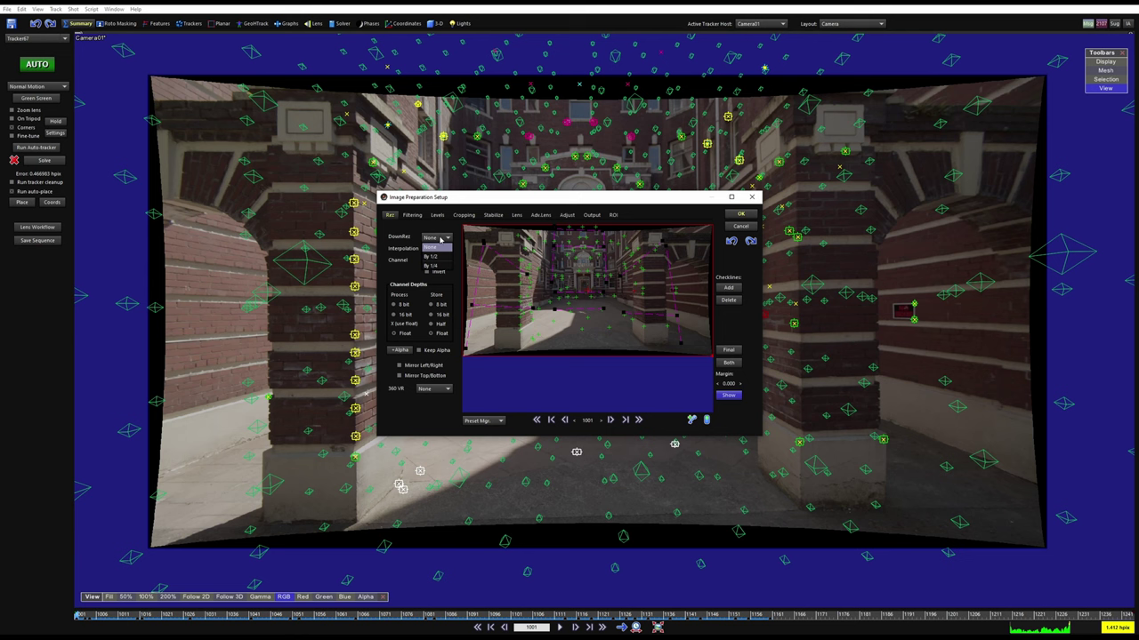
click(439, 238)
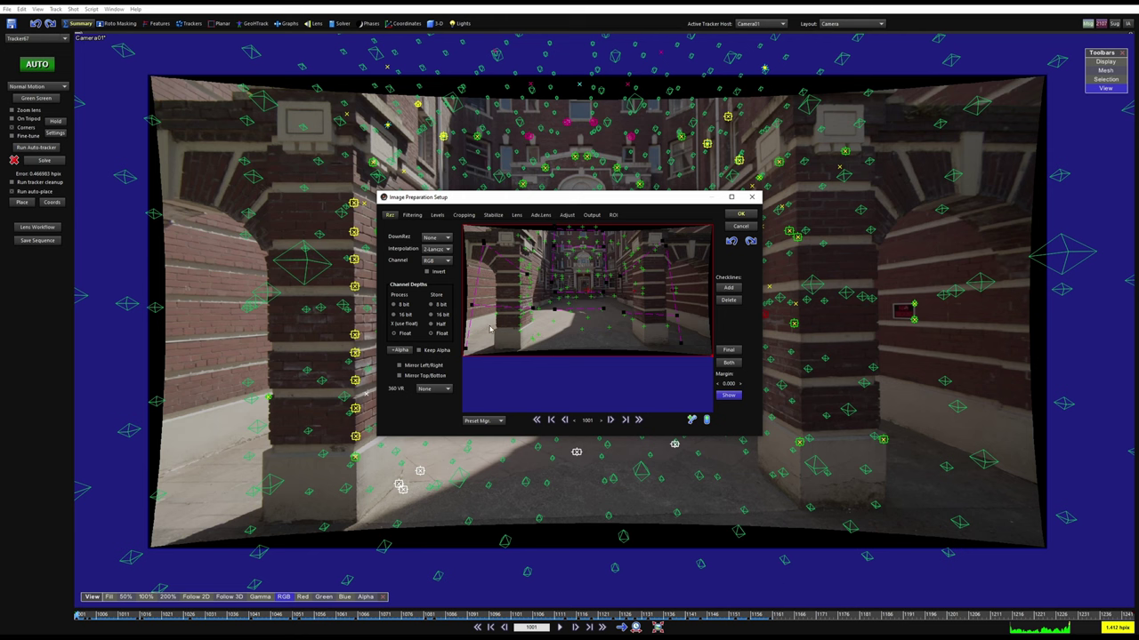
click(441, 238)
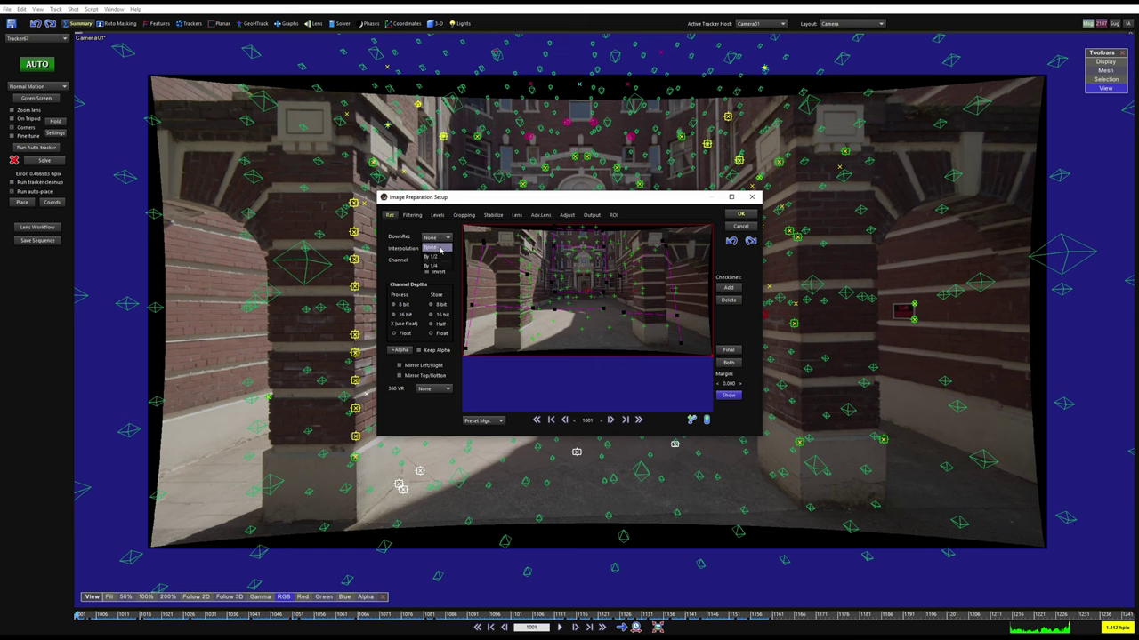
click(439, 248)
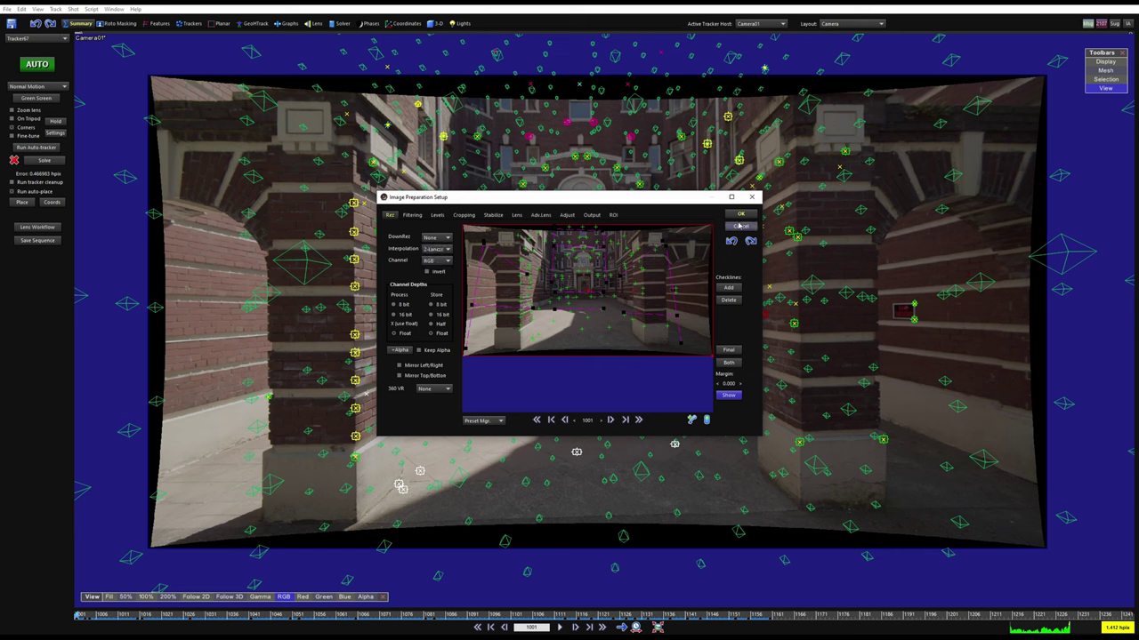
click(741, 227)
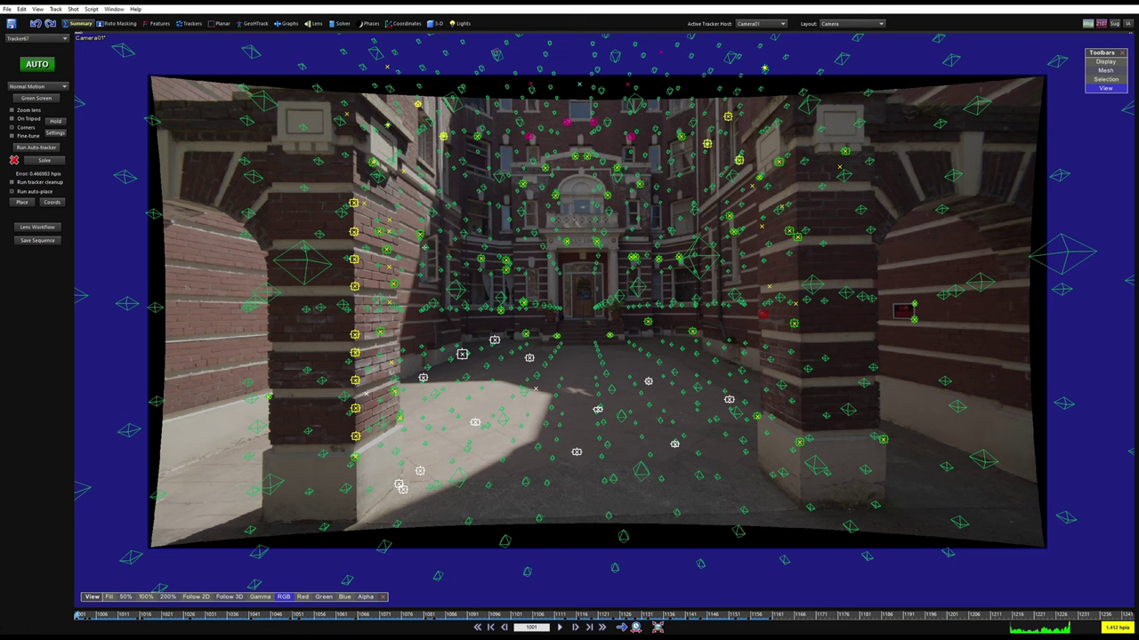
Start writing the undistortion sequence and browse to the SYLLABUS project's shots/cor001/exports folder for the UV map file
click(73, 9)
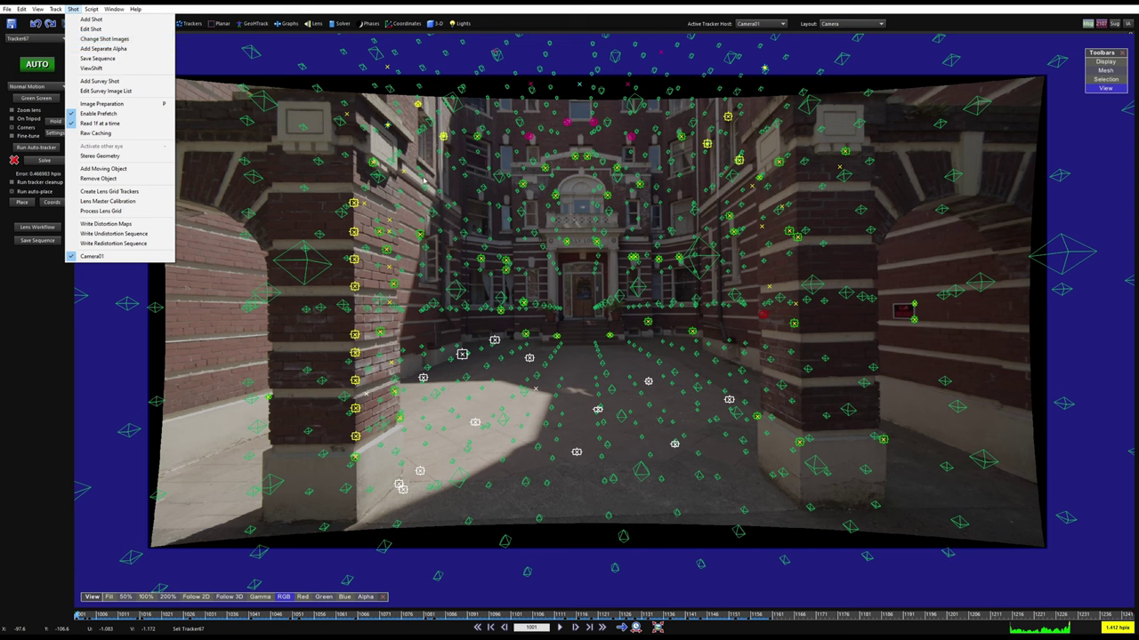
click(437, 182)
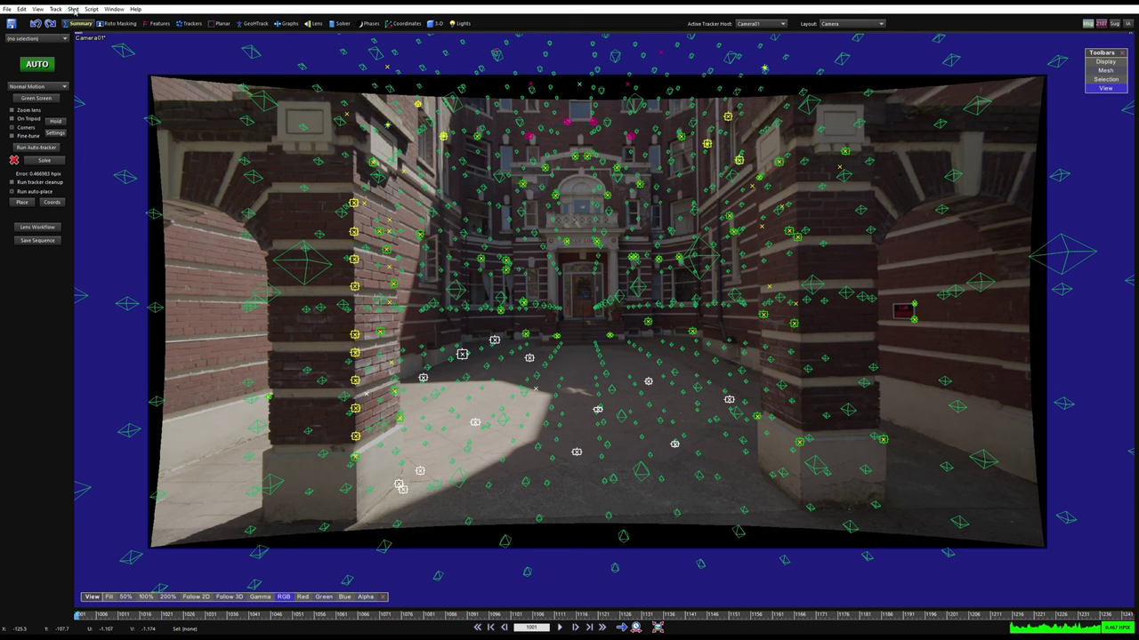
click(73, 9)
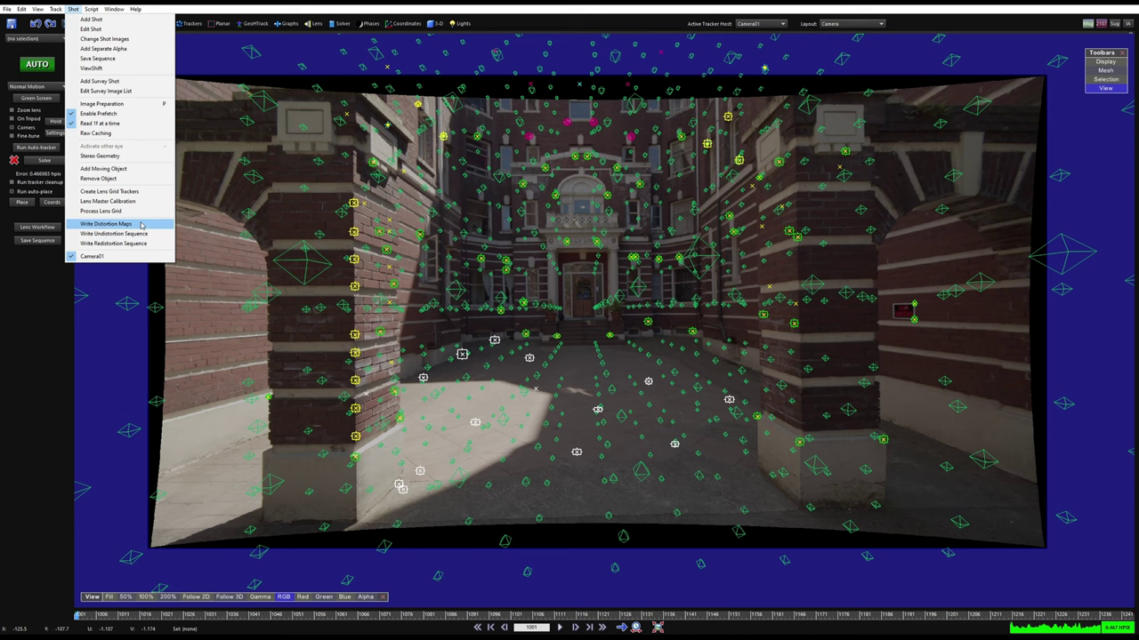
click(138, 235)
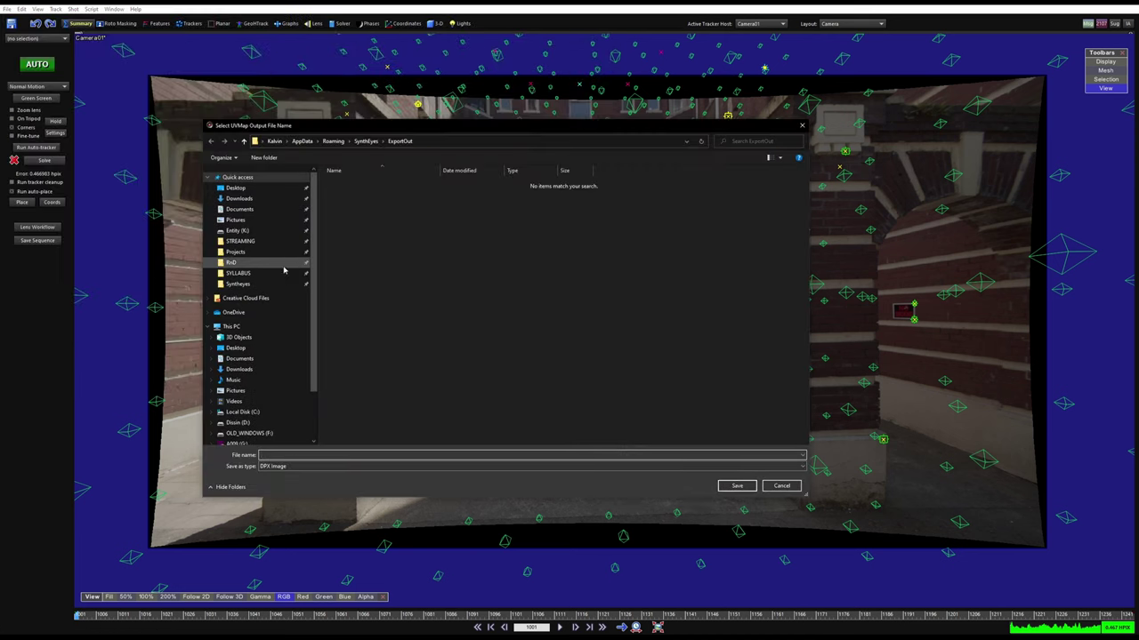
click(238, 273)
double_click(351, 210)
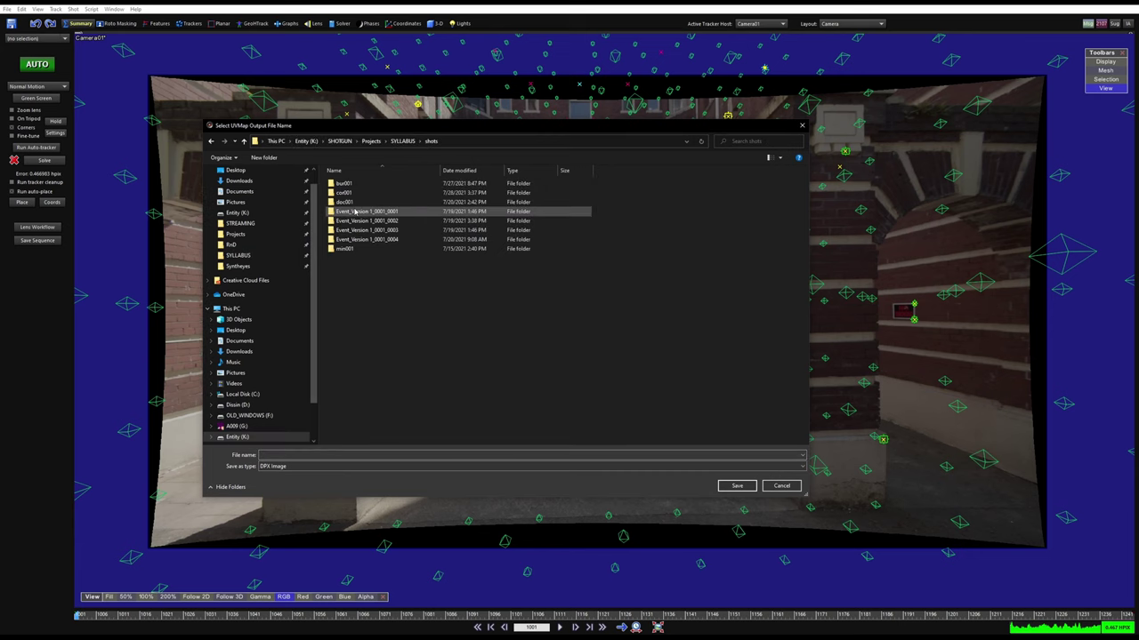
double_click(352, 192)
double_click(356, 185)
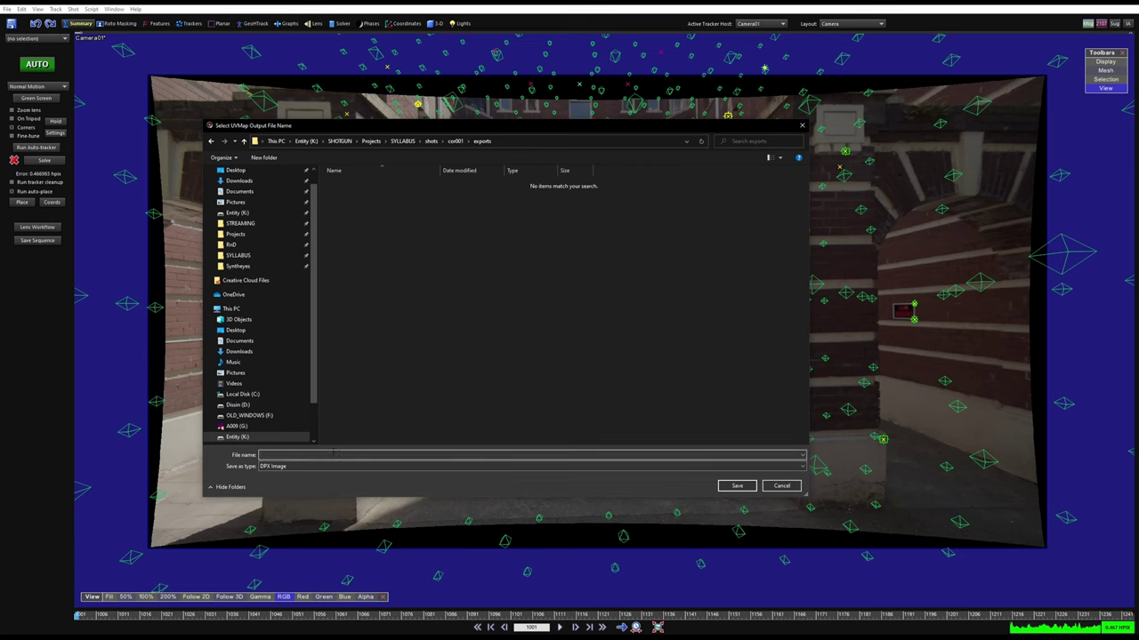
Name the UV map output seUD_v001.exr and save it in the exports folder
text(s)
text(eU0)
text(_u001)
click(738, 487)
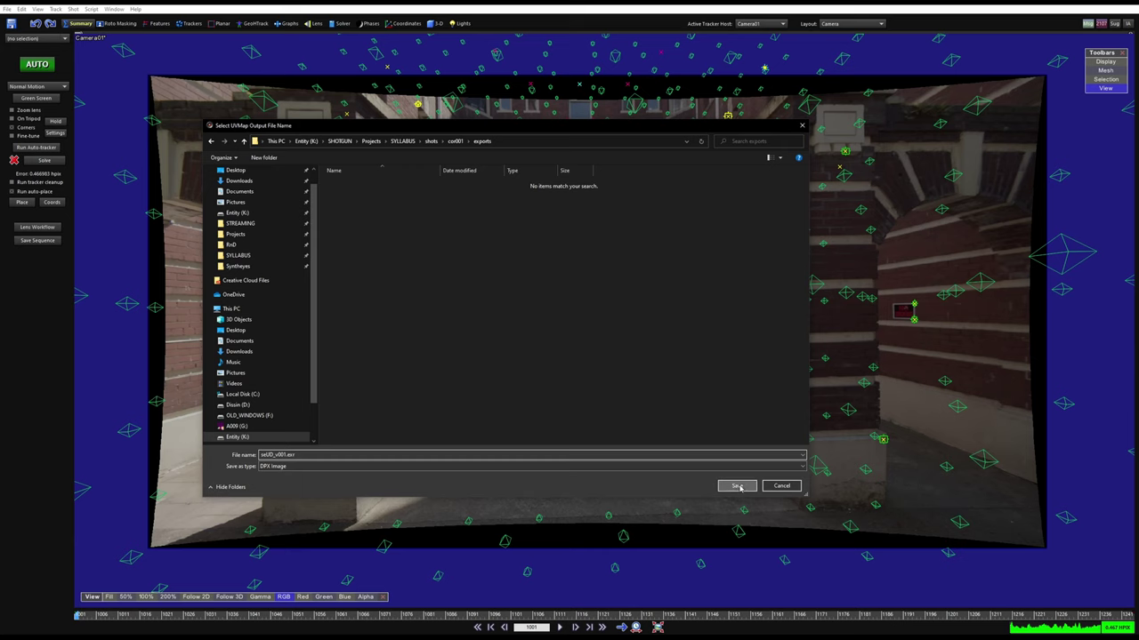